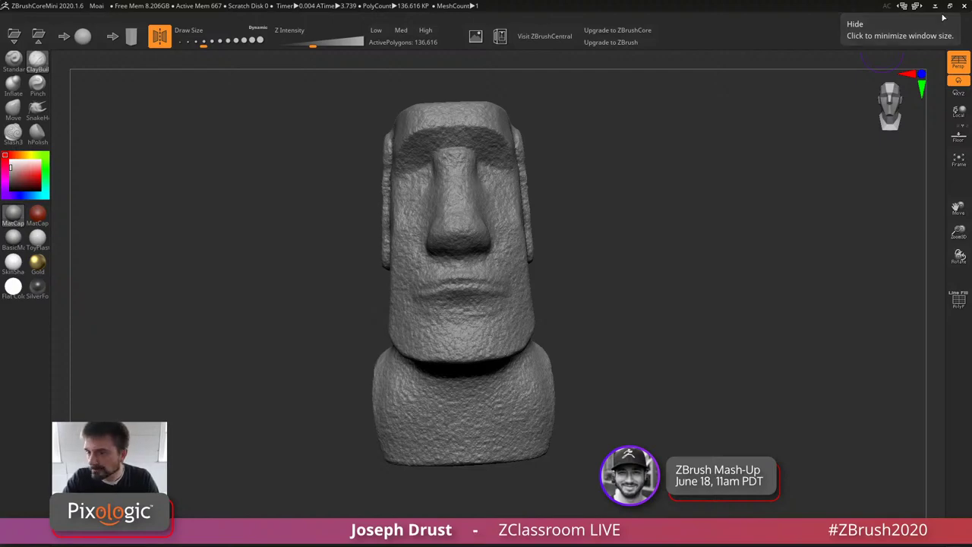
Step: Close ZBrushCoreMini without saving the changes to the Moai project
click(964, 5)
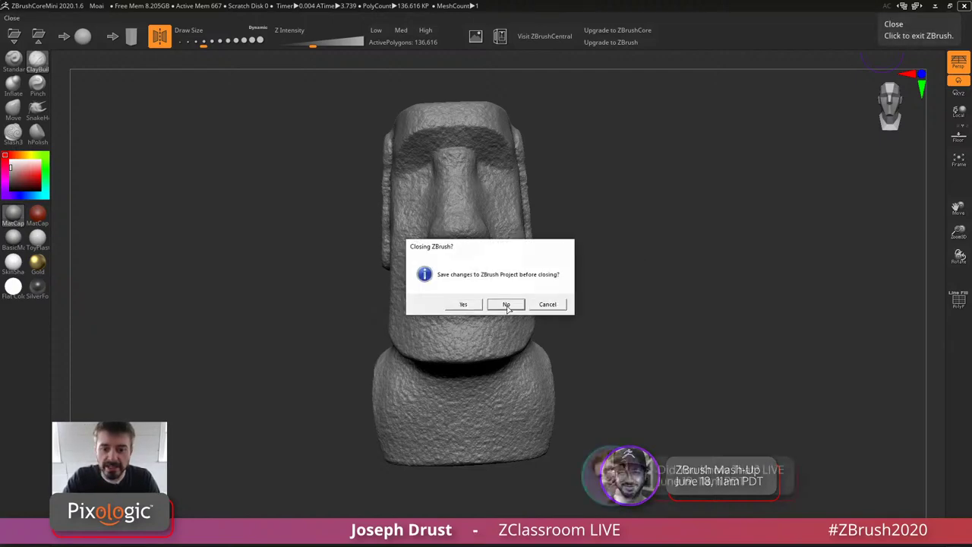
click(507, 304)
click(331, 40)
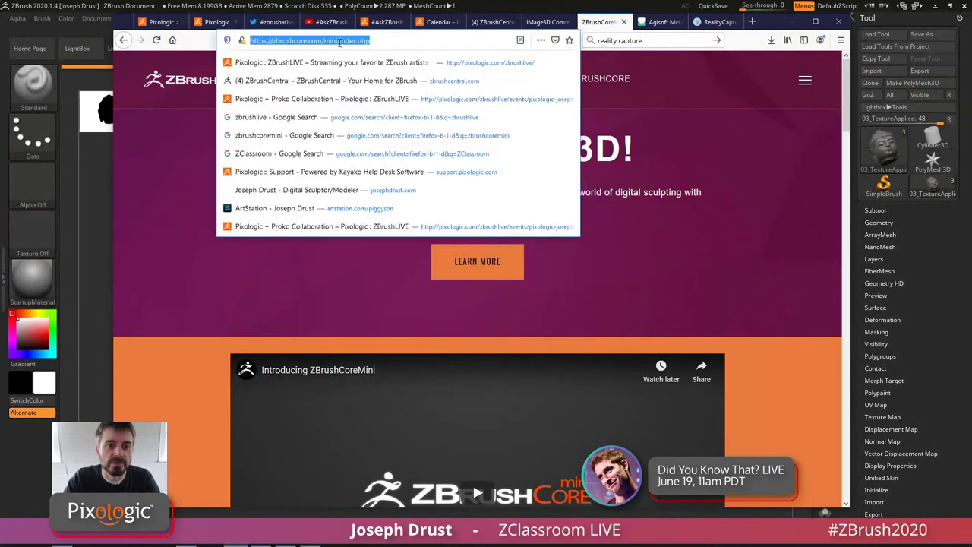
click(338, 40)
drag(338, 40, 272, 42)
right_click(271, 41)
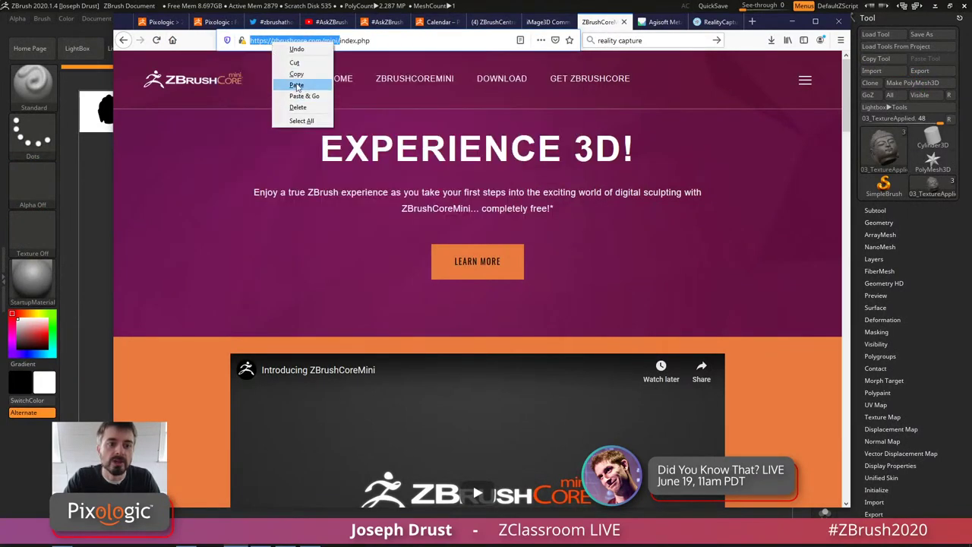
click(300, 81)
click(859, 441)
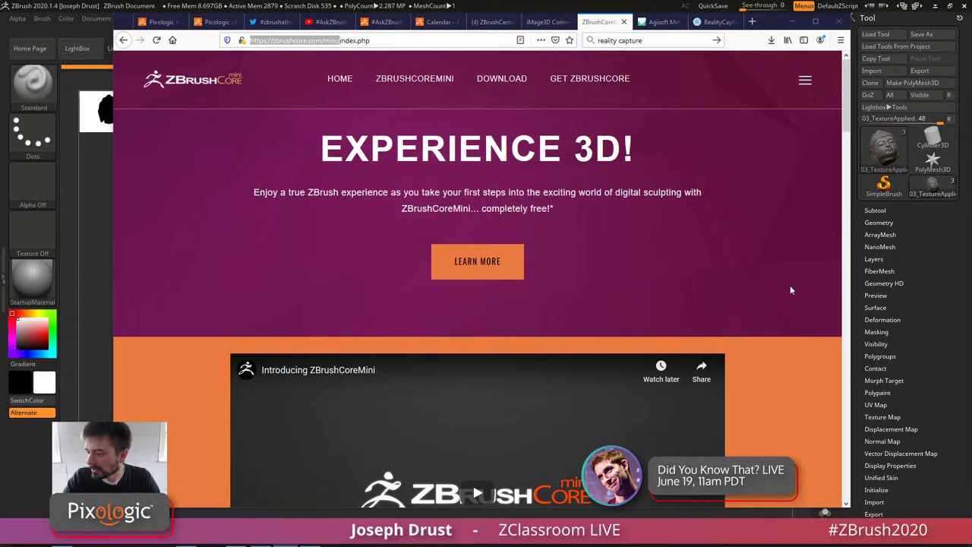
Step: Open the ZBrushCoreMini Features page and review its sections from Sculptris Pro down to iMage3D GIF and iMage3D PNG
mouse_move(439, 80)
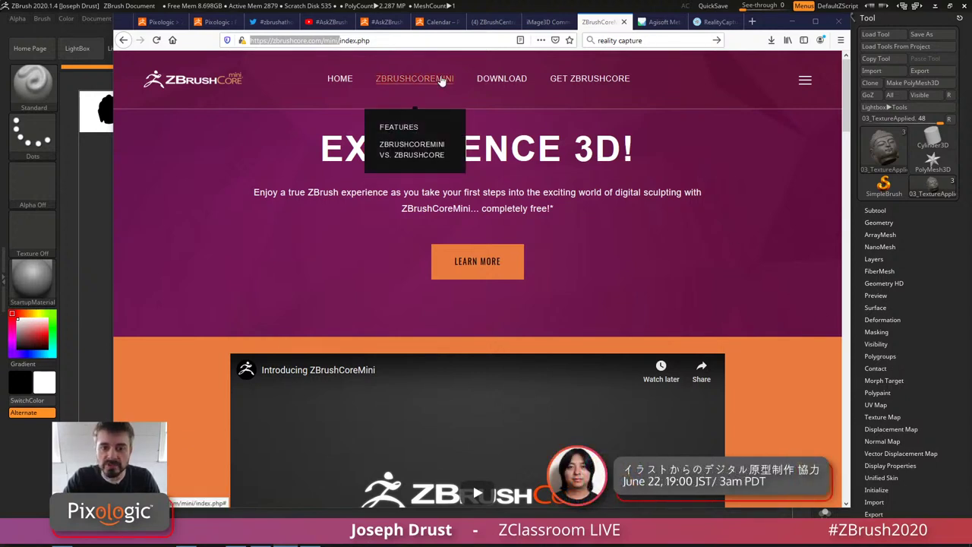
click(399, 126)
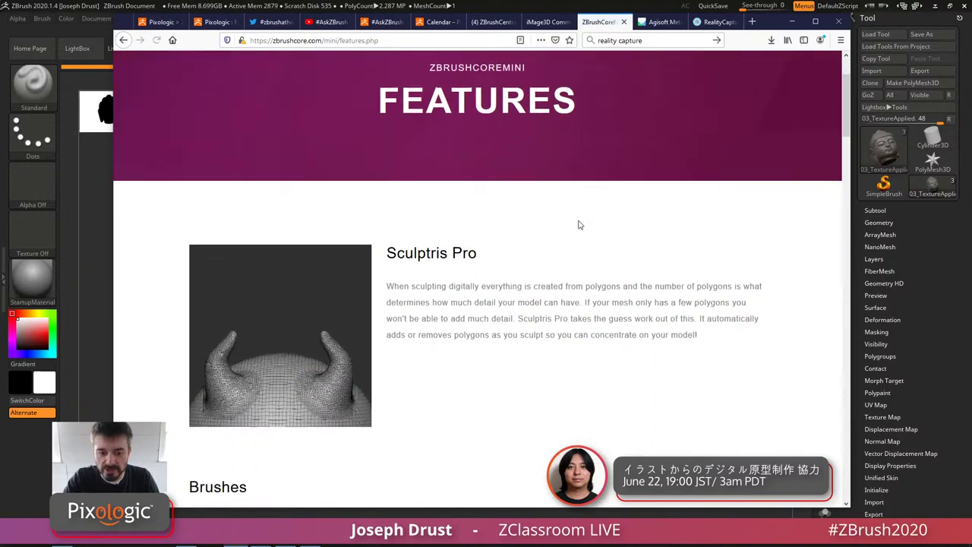
scroll(579, 225, down, 4)
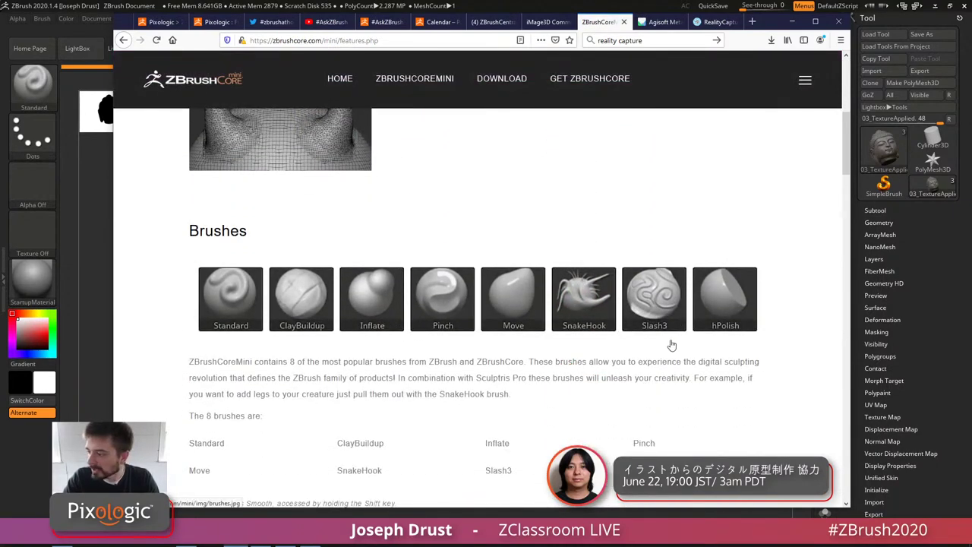
scroll(671, 345, down, 8)
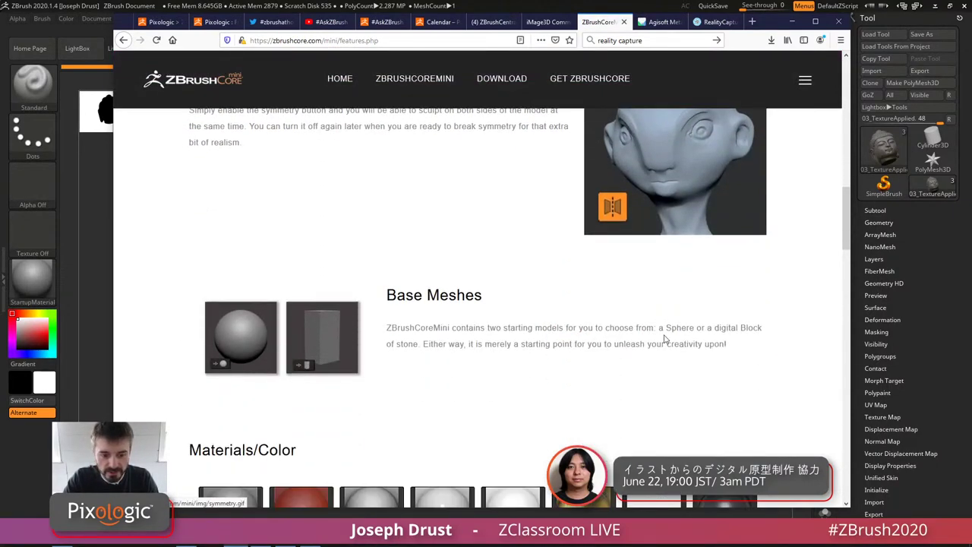
scroll(664, 339, down, 8)
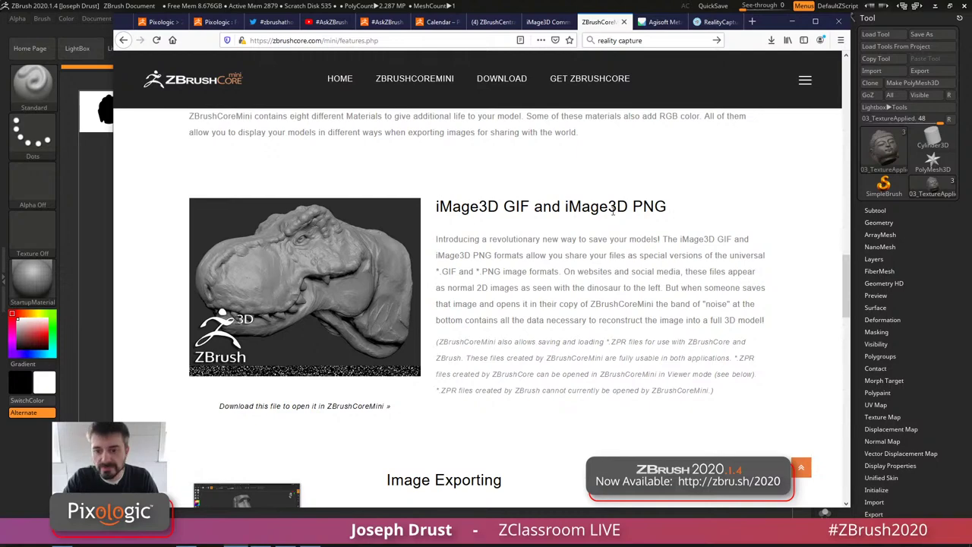
Step: Show the opening posts of the iMage3D Community Expo thread and check the image-saving option for the green bust
click(545, 26)
scroll(499, 222, up, 15)
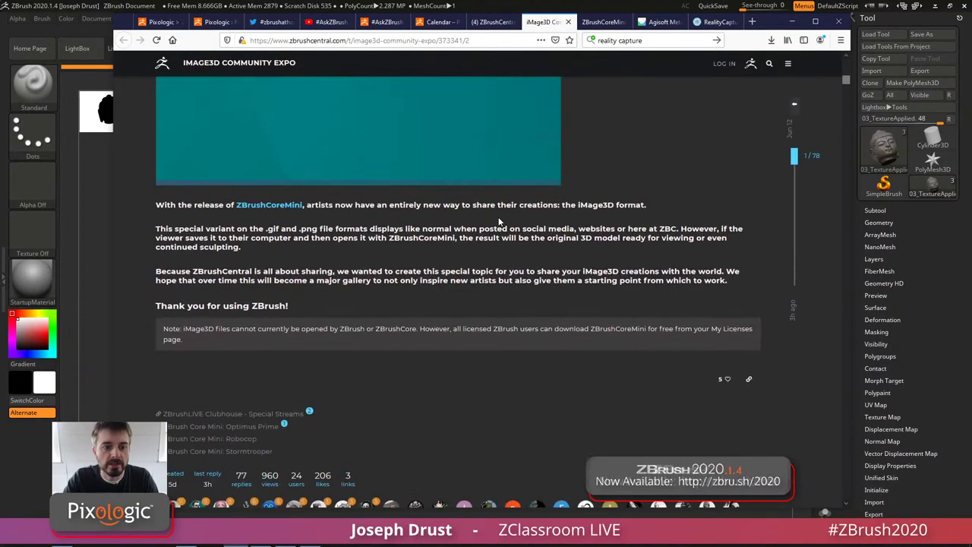
scroll(499, 222, down, 3)
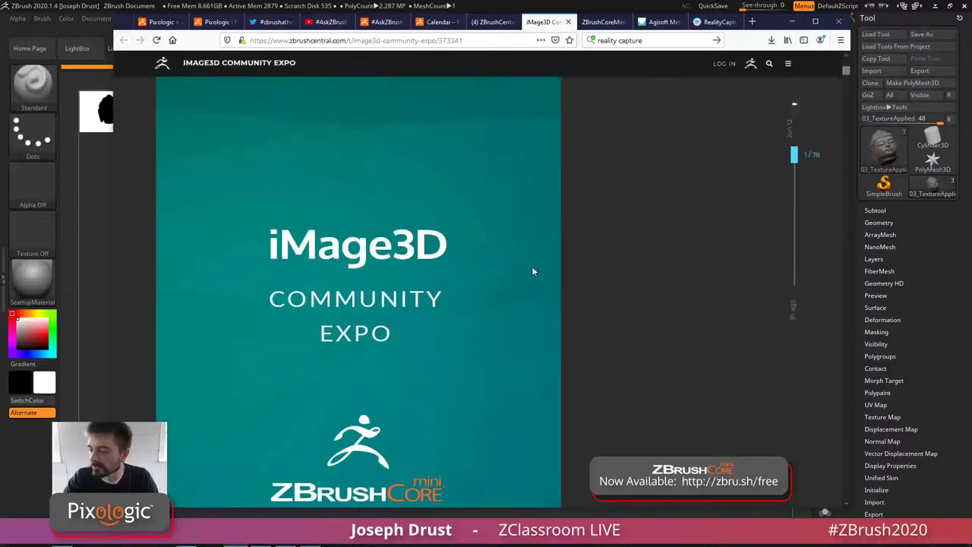
scroll(588, 237, down, 10)
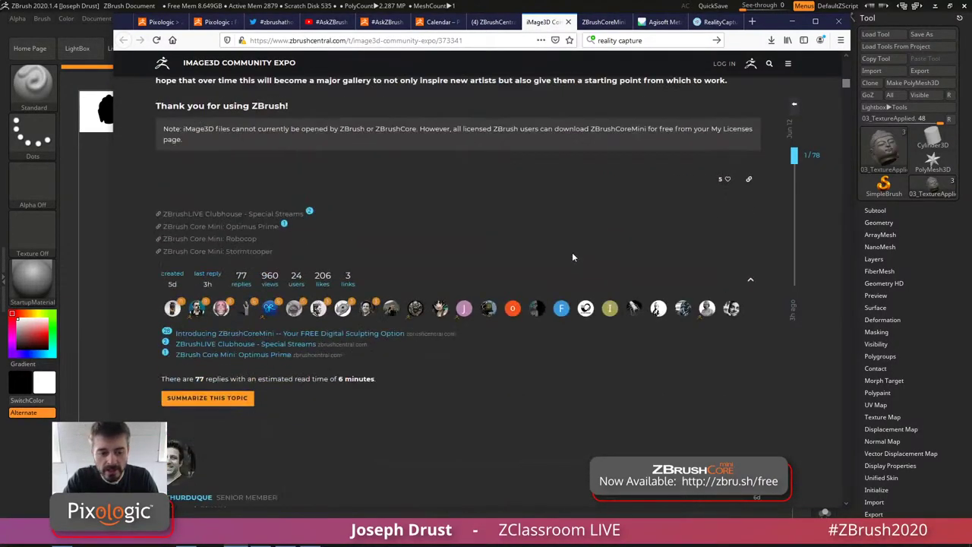
scroll(266, 310, down, 5)
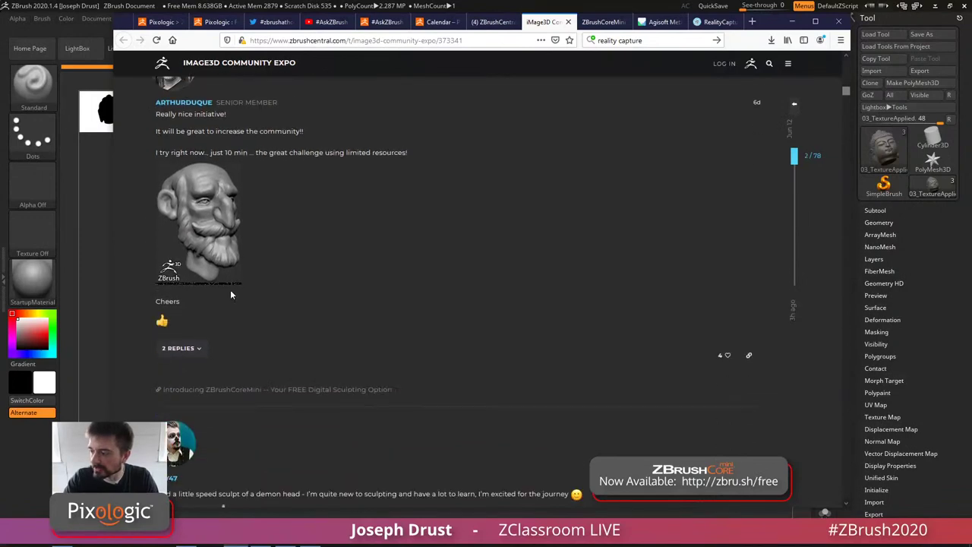
scroll(199, 285, down, 10)
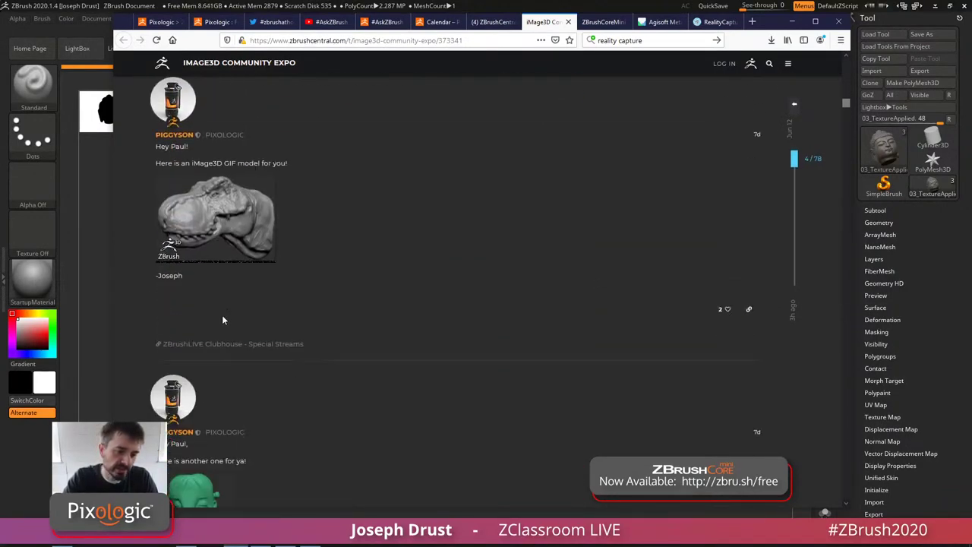
scroll(197, 321, down, 1)
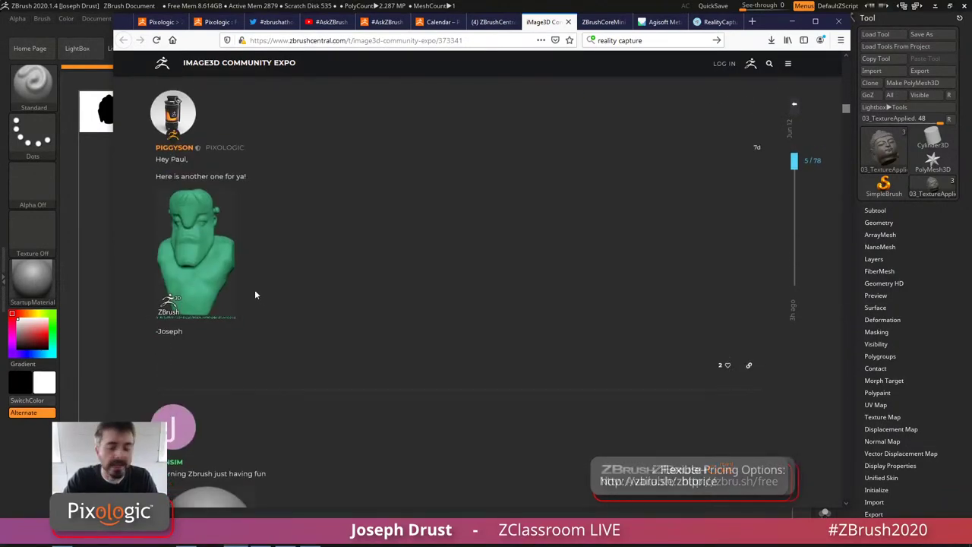
right_click(198, 262)
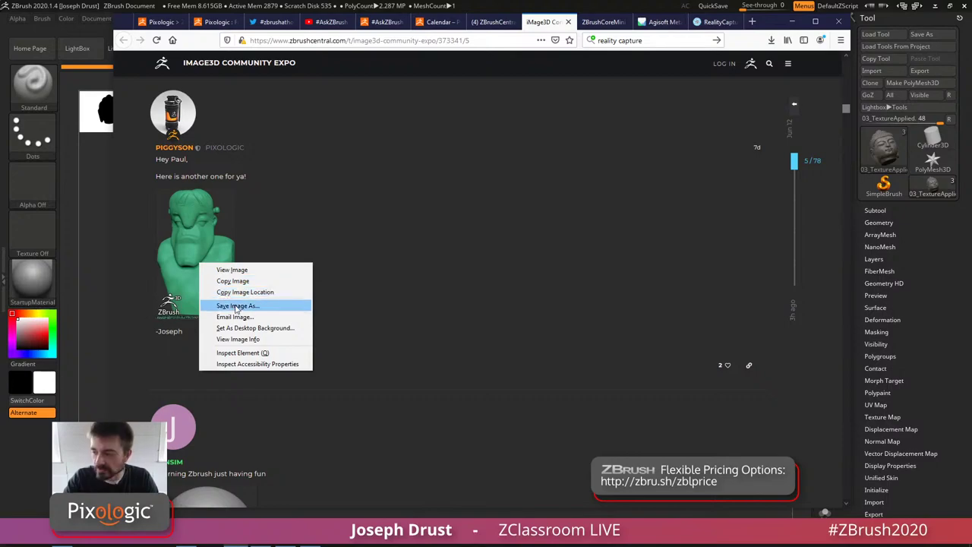
click(419, 247)
Step: Browse the sculpts in the iMage3D Community Expo replies, from the post after the green bust to the armoured figure
scroll(387, 258, down, 4)
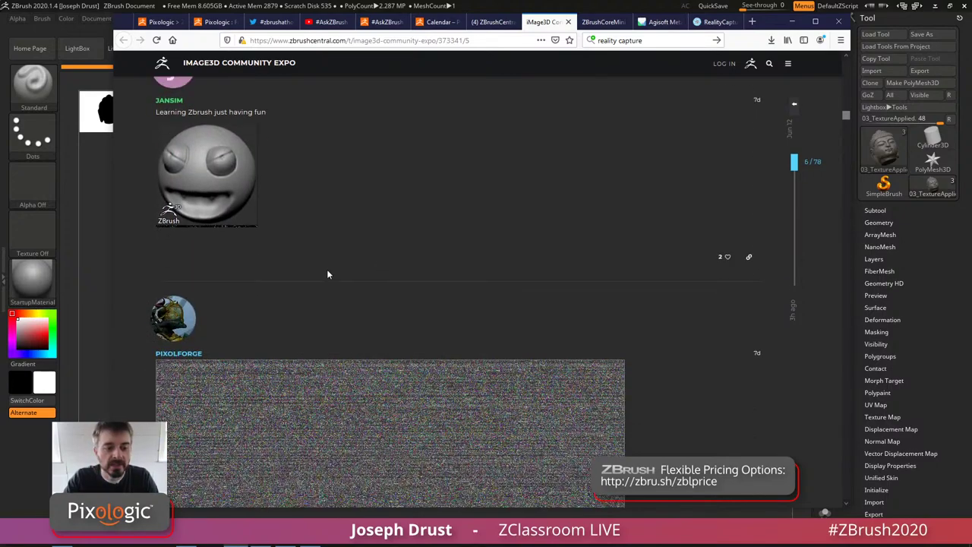
scroll(324, 274, down, 10)
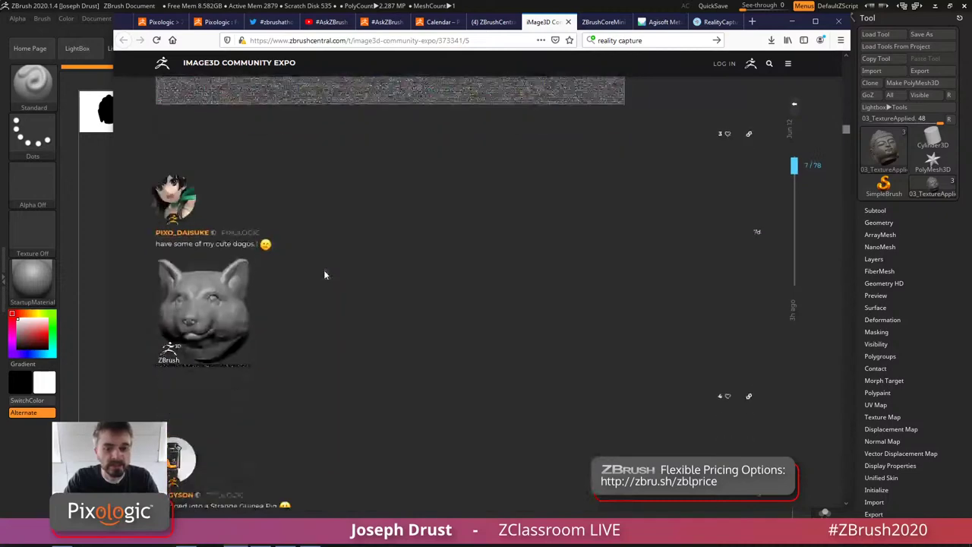
scroll(324, 274, down, 10)
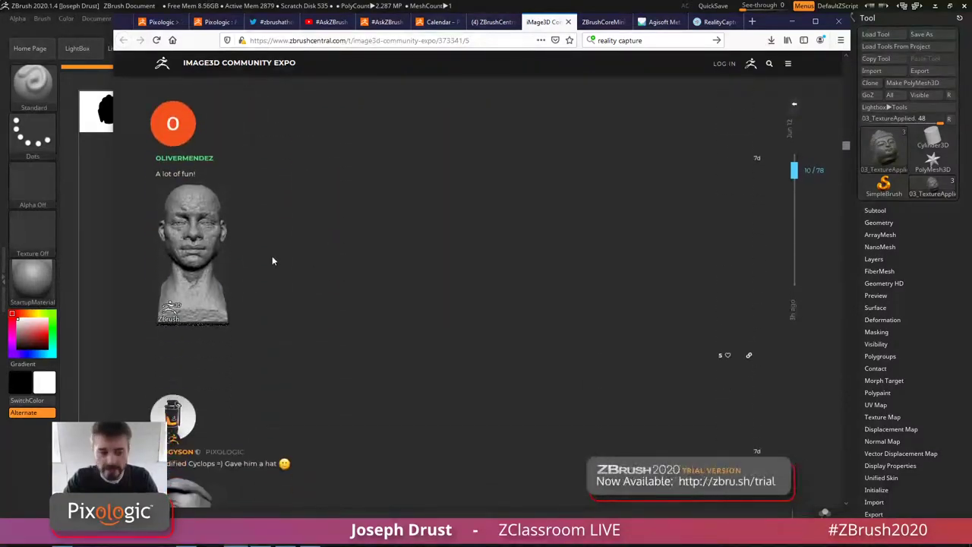
scroll(286, 269, down, 3)
scroll(334, 284, down, 8)
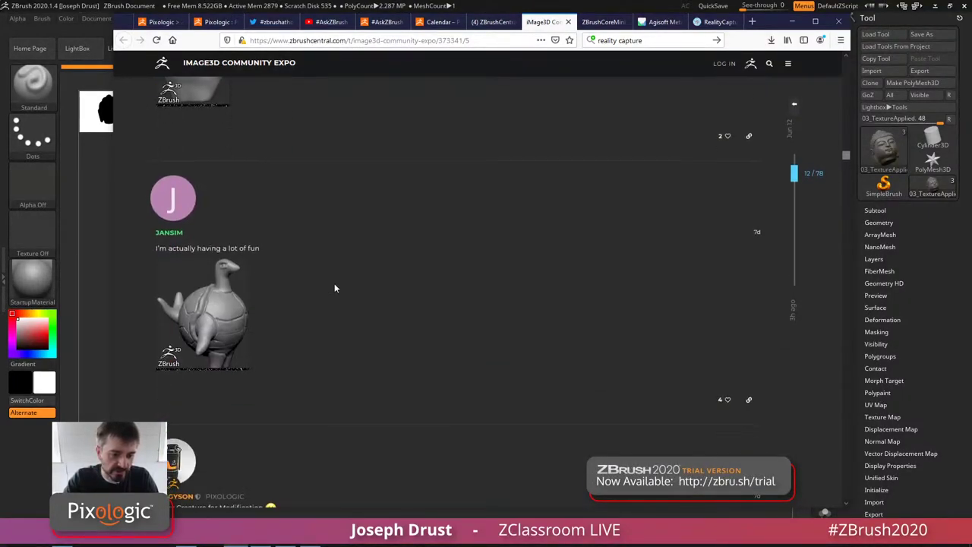
scroll(228, 342, down, 3)
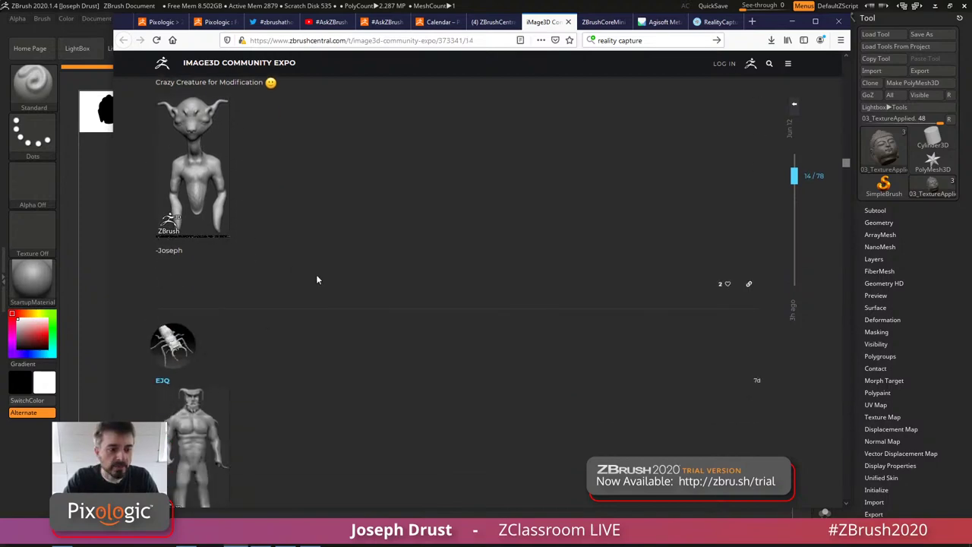
scroll(250, 279, down, 3)
scroll(301, 271, down, 12)
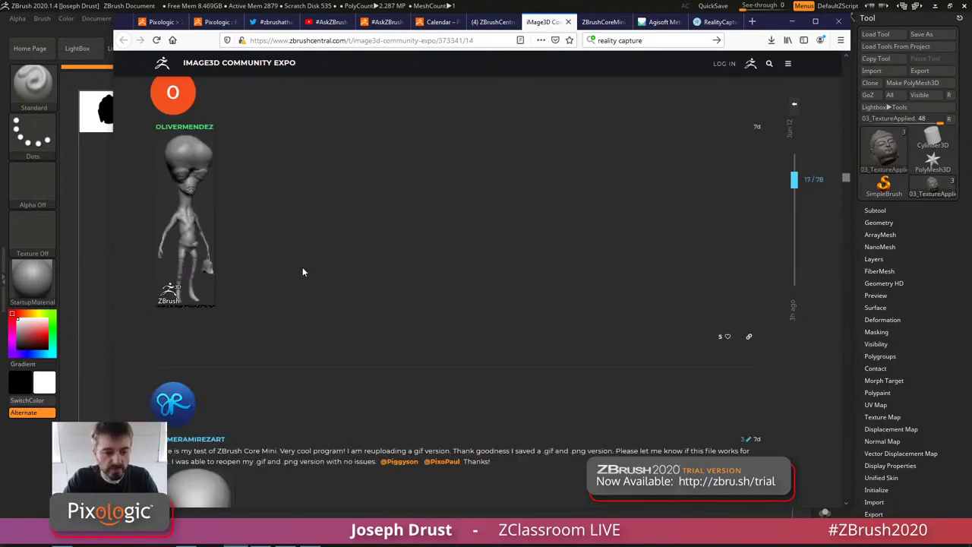
scroll(302, 271, down, 5)
scroll(302, 271, down, 8)
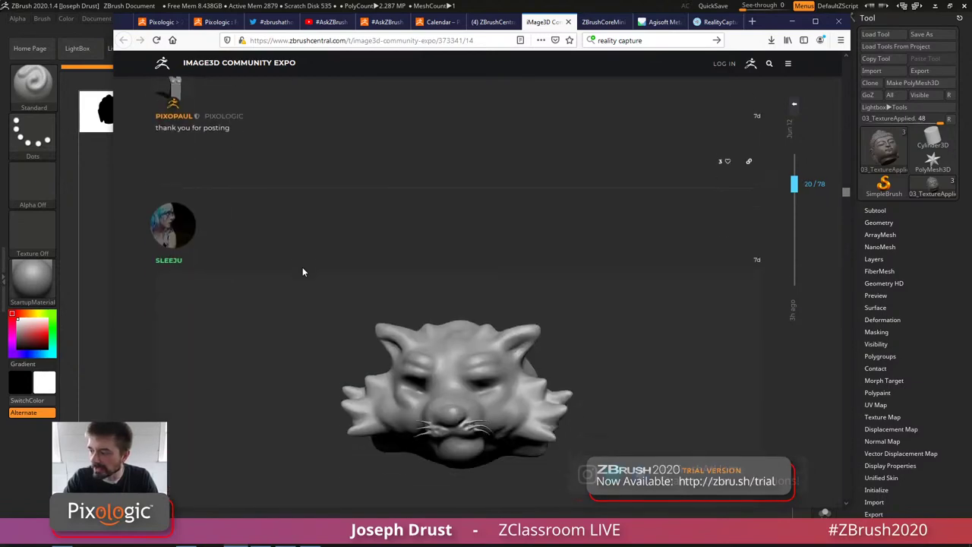
scroll(360, 263, down, 15)
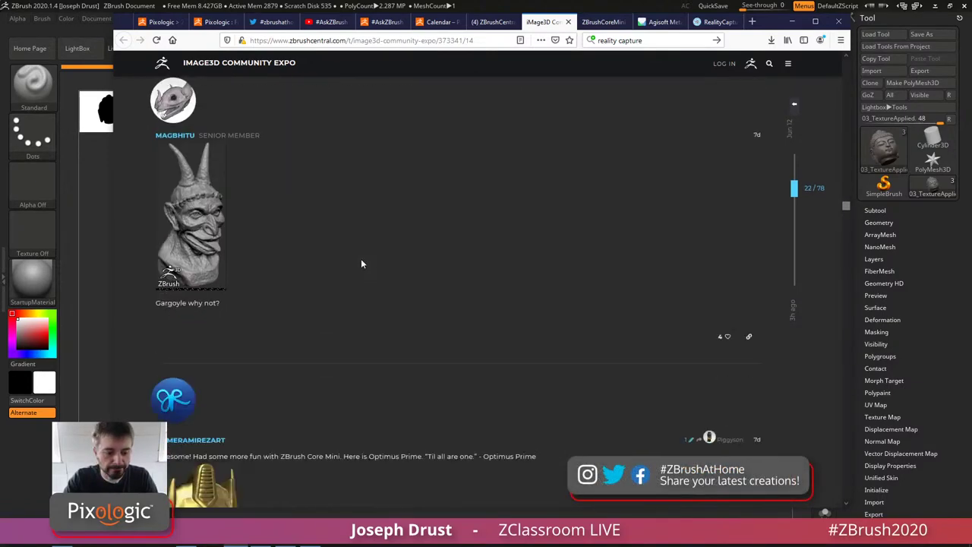
scroll(362, 264, down, 15)
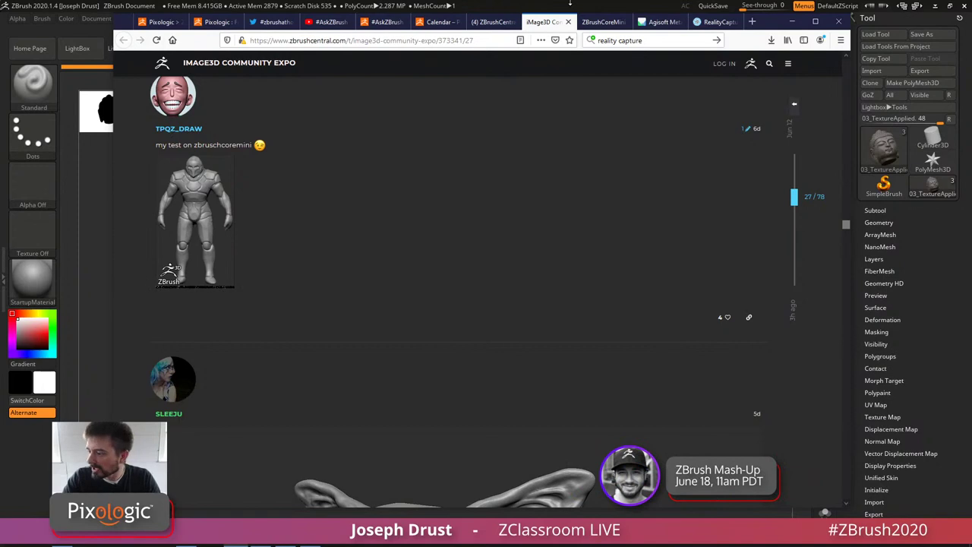
Step: Switch to ZBrush, frame the textured Buddha head in the view and inspect it from different angles
click(570, 3)
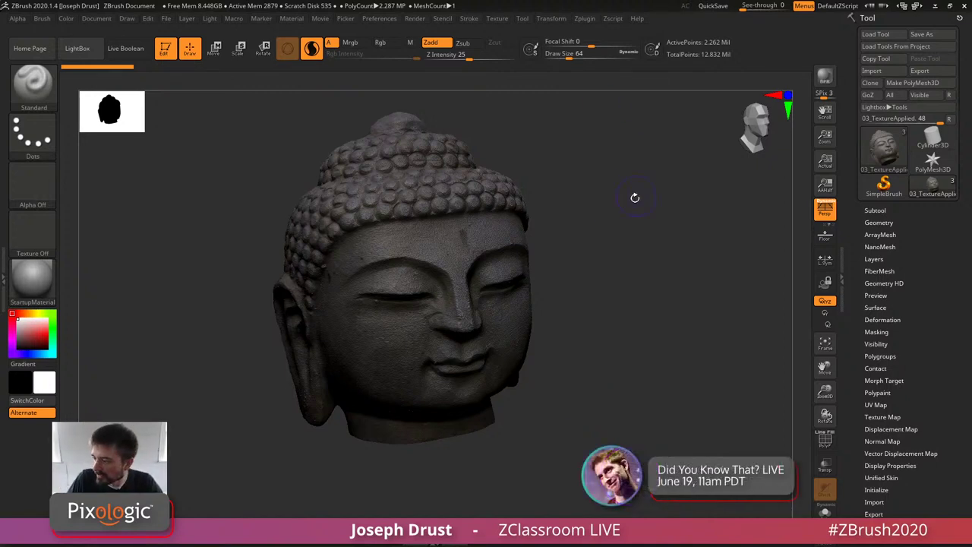
mouse_move(645, 197)
mouse_down()
mouse_move(669, 190)
mouse_move(640, 200)
mouse_up()
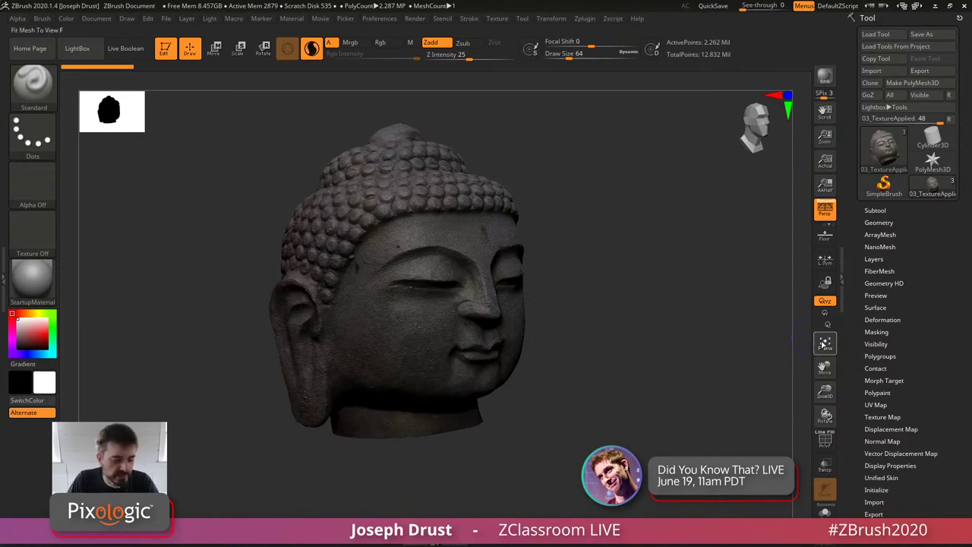
click(825, 344)
drag(670, 325, 664, 228)
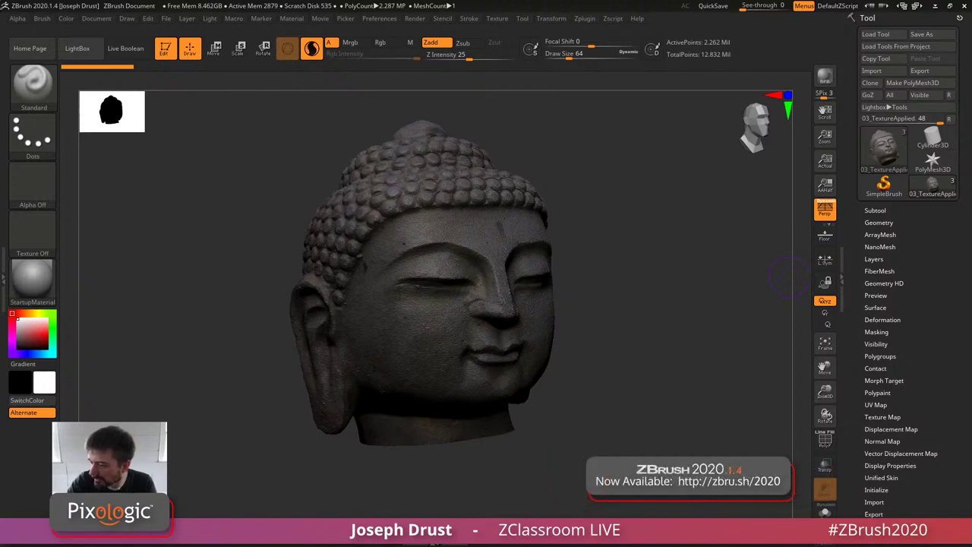
Step: Switch to File Explorer, preview Statues_exported_30 and look through the Buddha head scan photos to the end of the folder
key(alt+Tab)
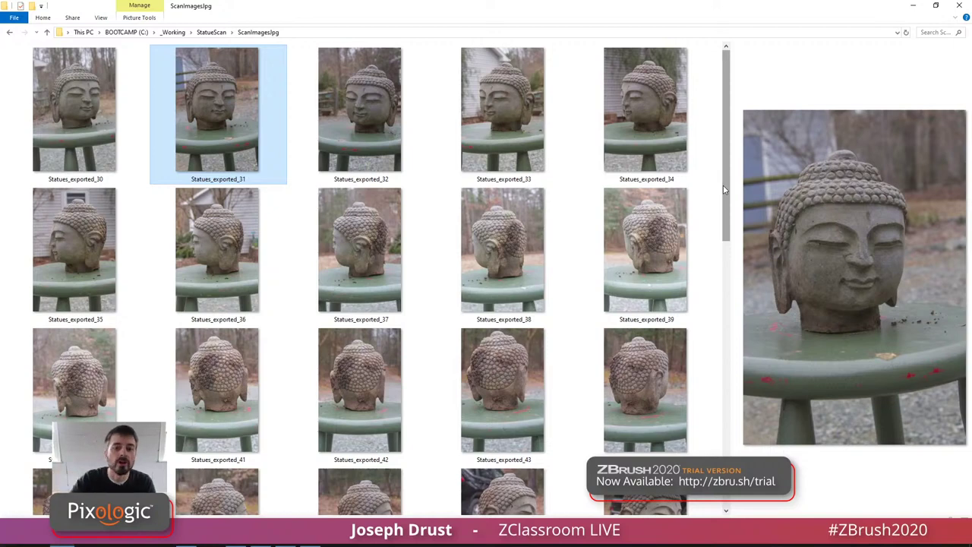
click(74, 114)
scroll(272, 247, down, 3)
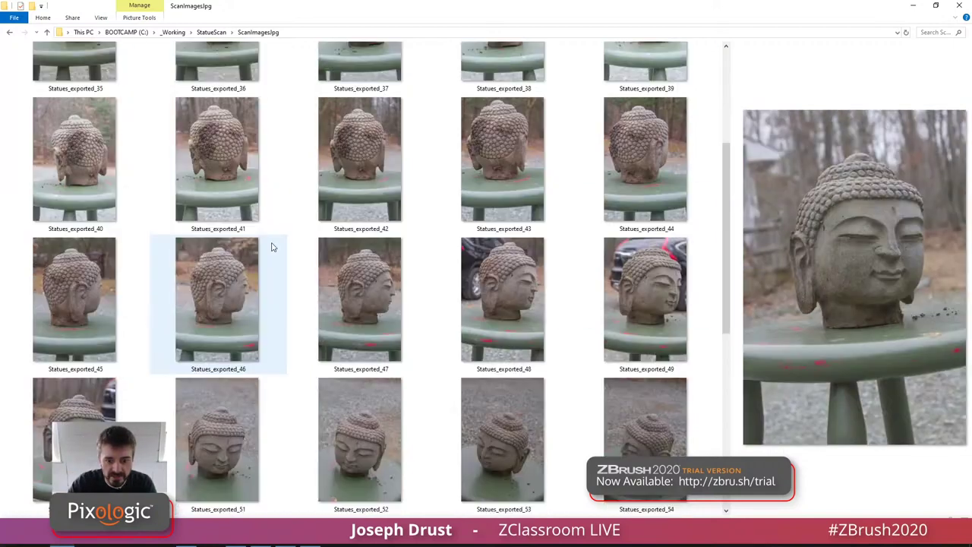
scroll(272, 247, down, 4)
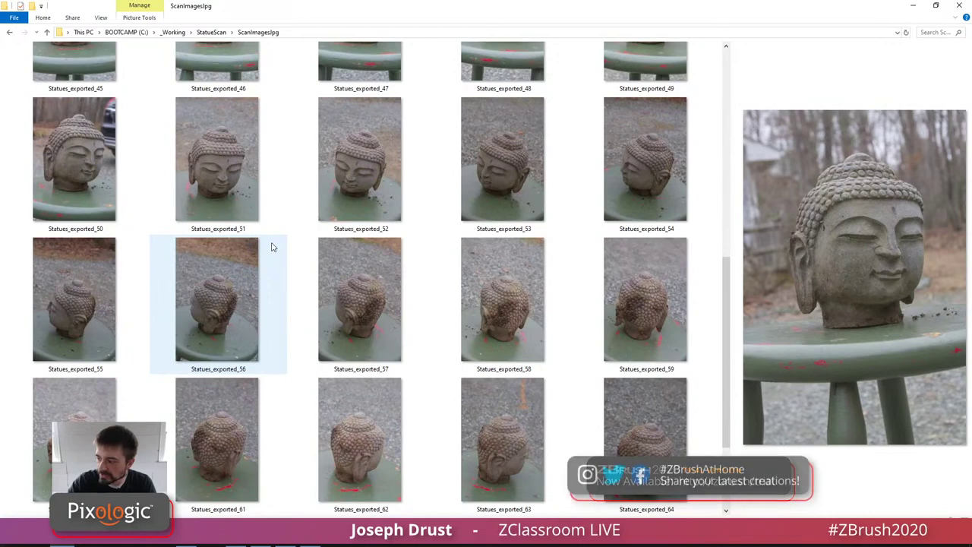
scroll(226, 291, down, 2)
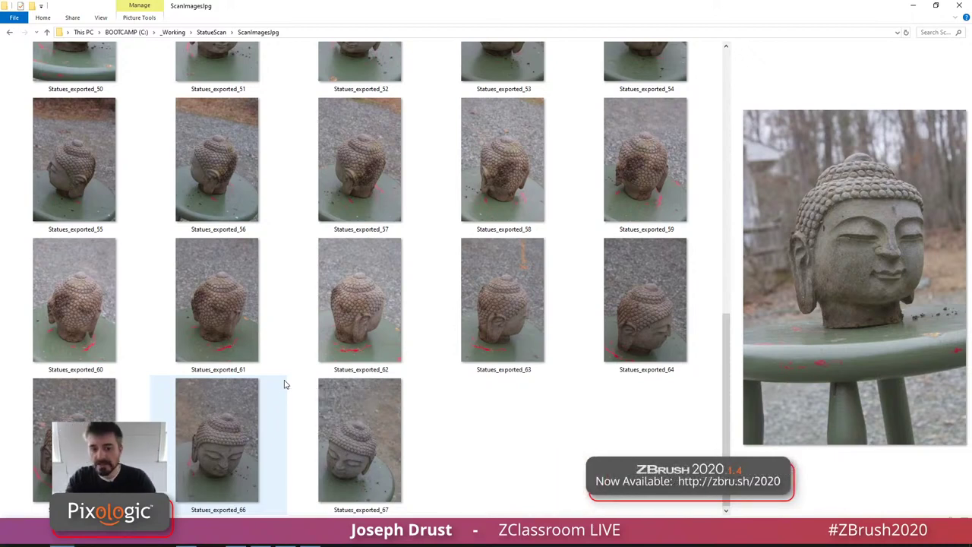
Step: Compare the scan photos Statues_exported_30 and Statues_exported_31 by previewing them alternately
scroll(295, 268, up, 5)
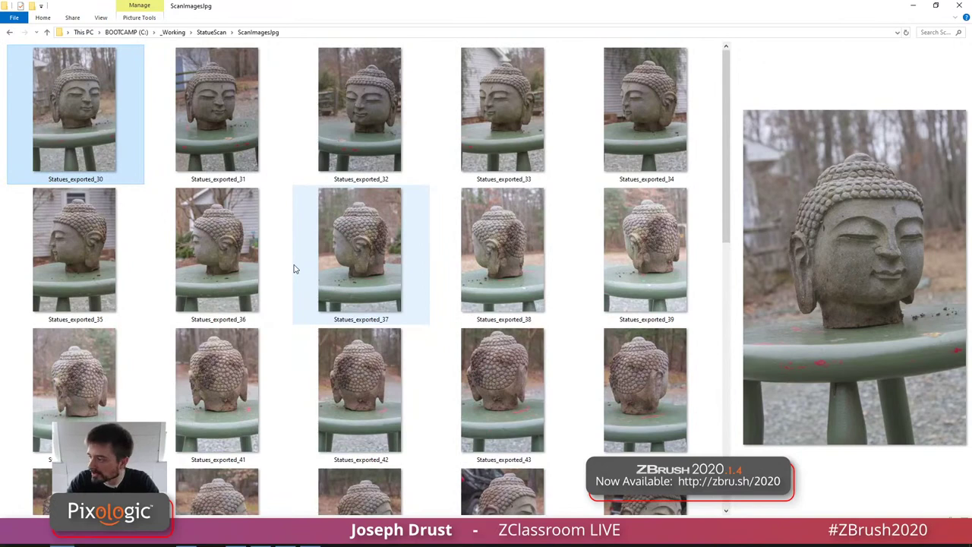
click(223, 166)
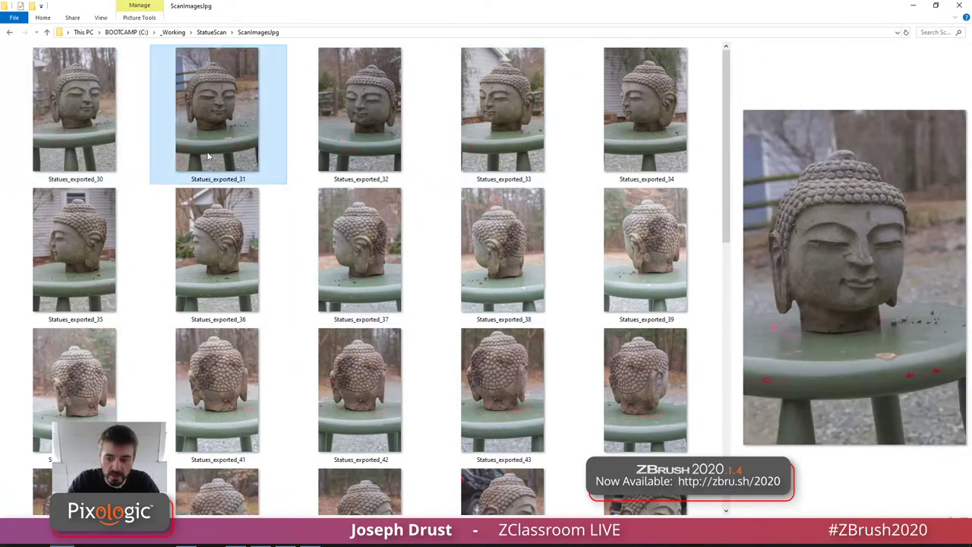
click(83, 112)
click(175, 115)
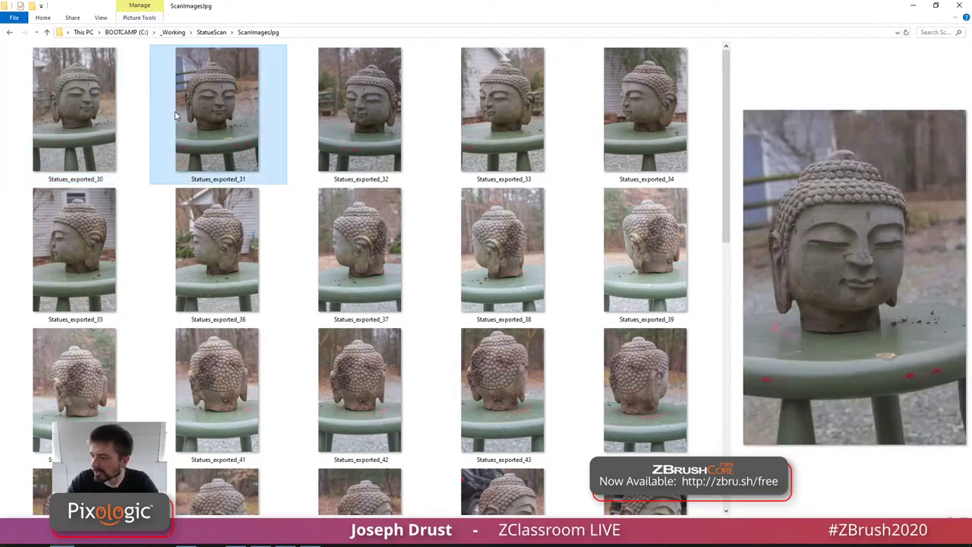
Step: Preview the scan photo Statues_exported_30, switch to Firefox and look over the Agisoft Metashape home page
click(119, 115)
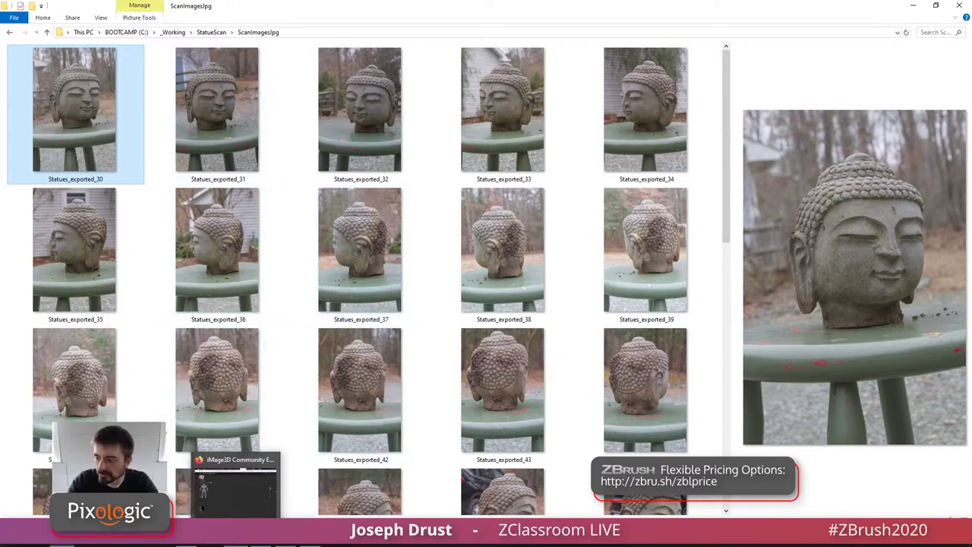
click(237, 535)
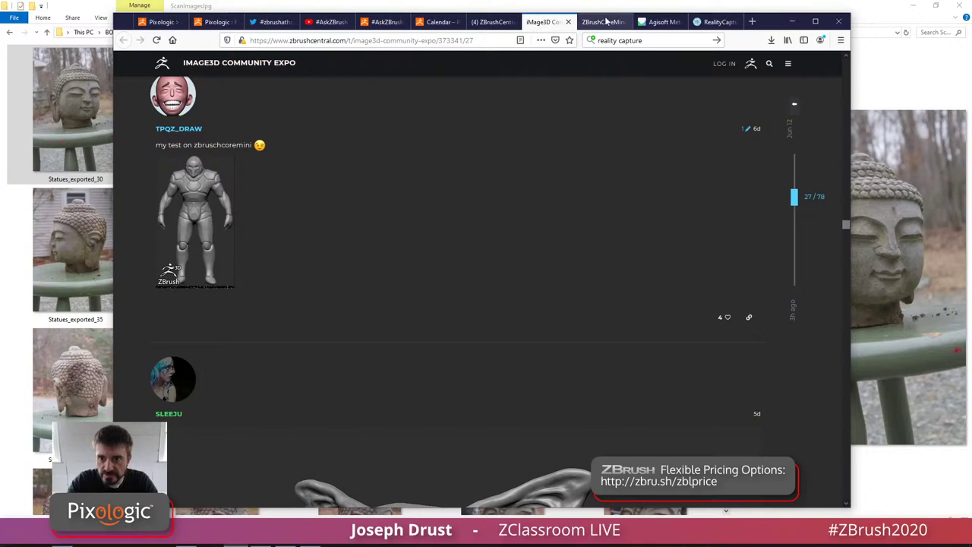
click(661, 22)
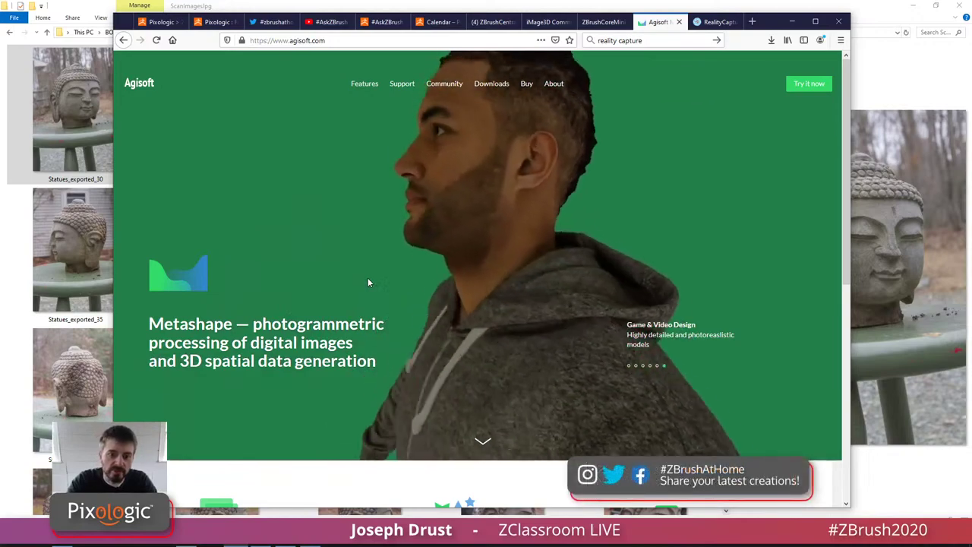
scroll(368, 282, down, 5)
scroll(368, 277, up, 5)
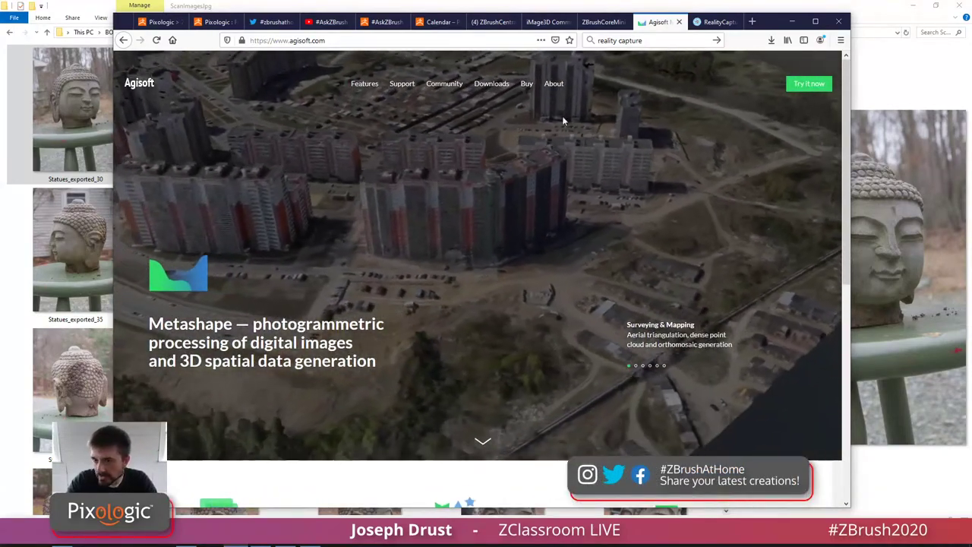
Step: Switch between the RealityCapture and Agisoft Metashape websites to compare them, and put the browser away
click(718, 23)
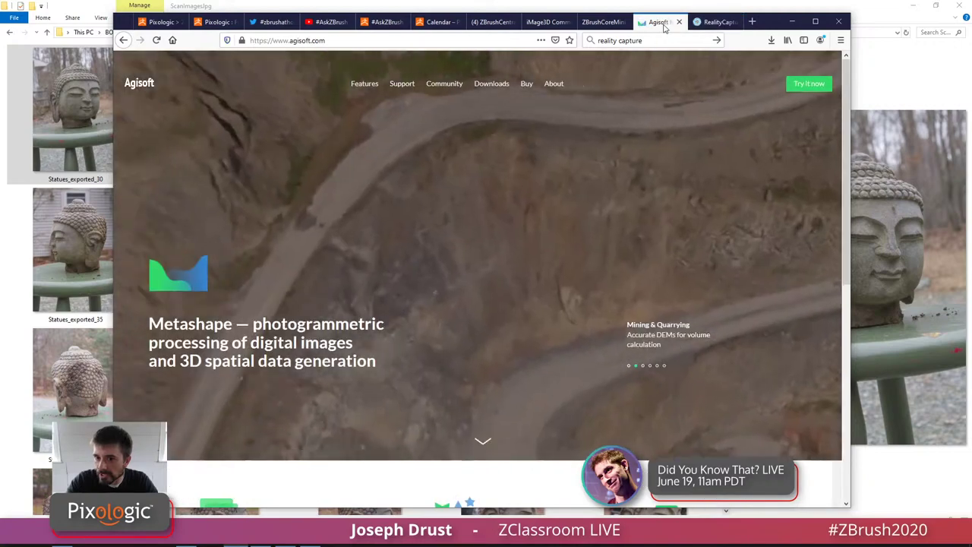
click(659, 22)
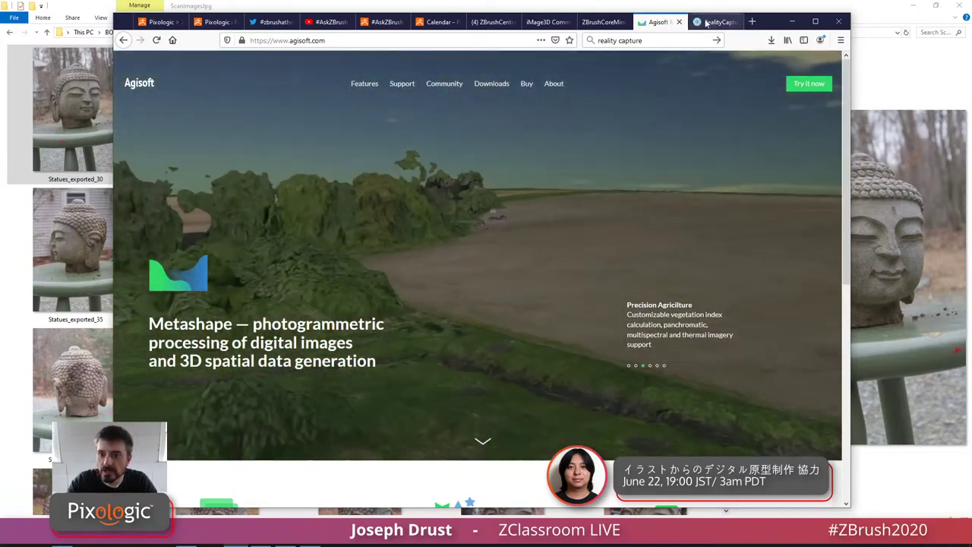
click(706, 24)
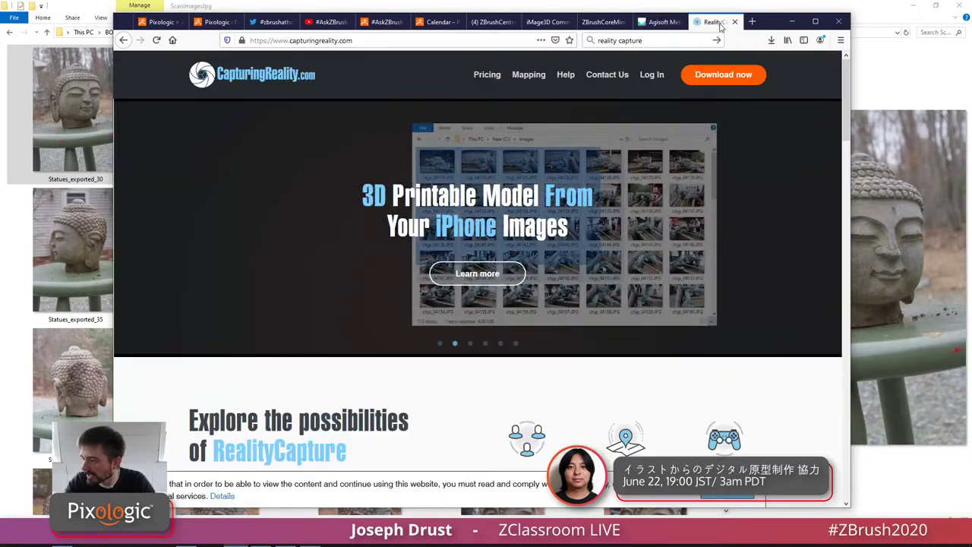
click(716, 10)
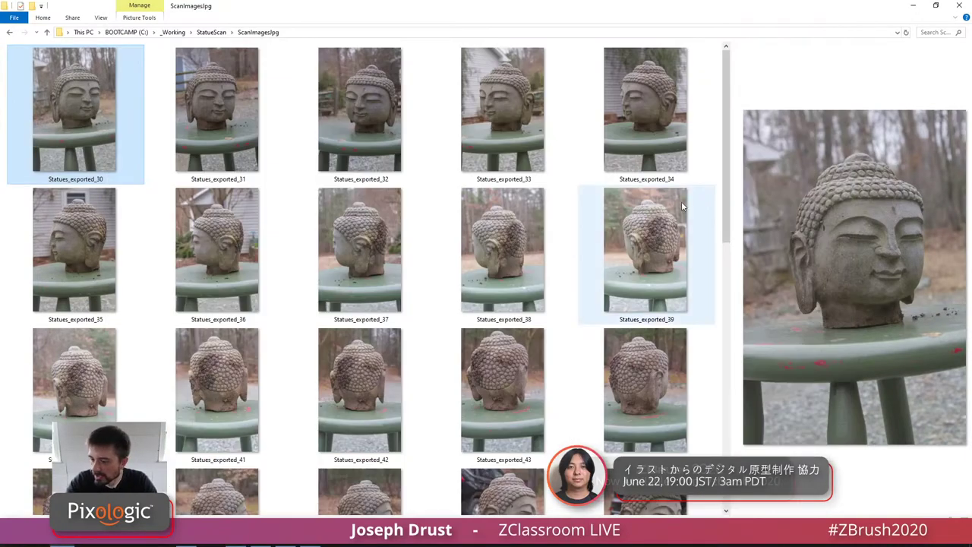
Step: Switch to ZBrush and look at the recently used brush thumbnails in the Brush palette
click(194, 542)
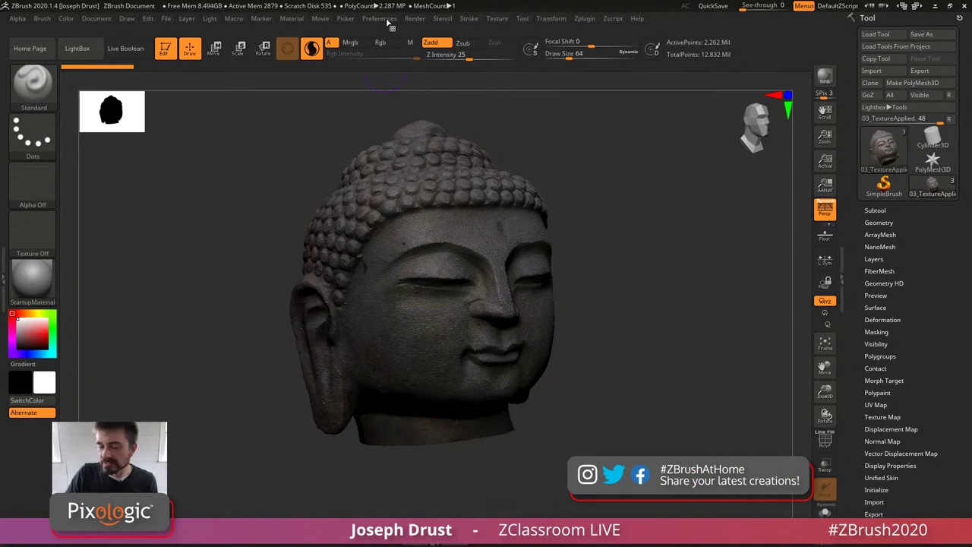
click(41, 18)
mouse_move(124, 118)
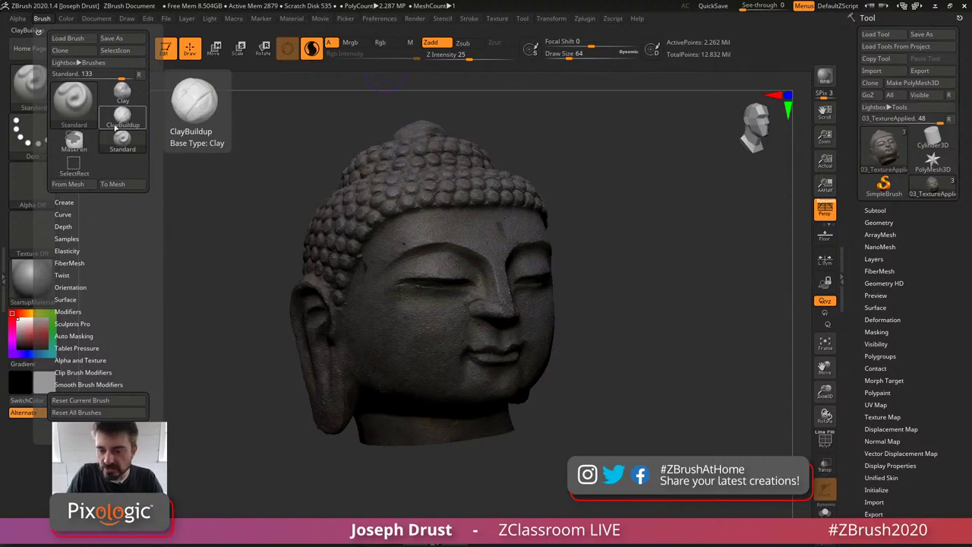
Step: Switch the Wide Buttons interface preference off and back on
click(379, 18)
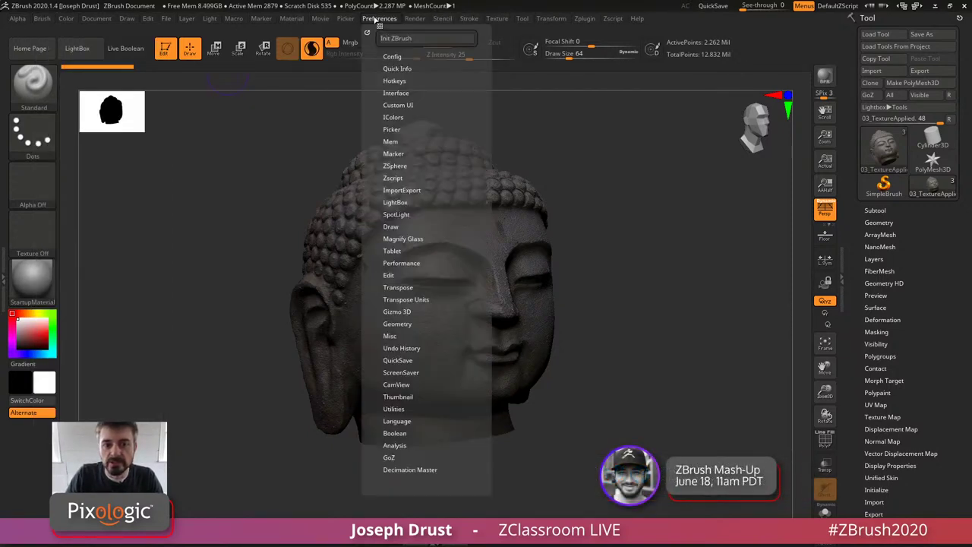
click(396, 92)
click(400, 104)
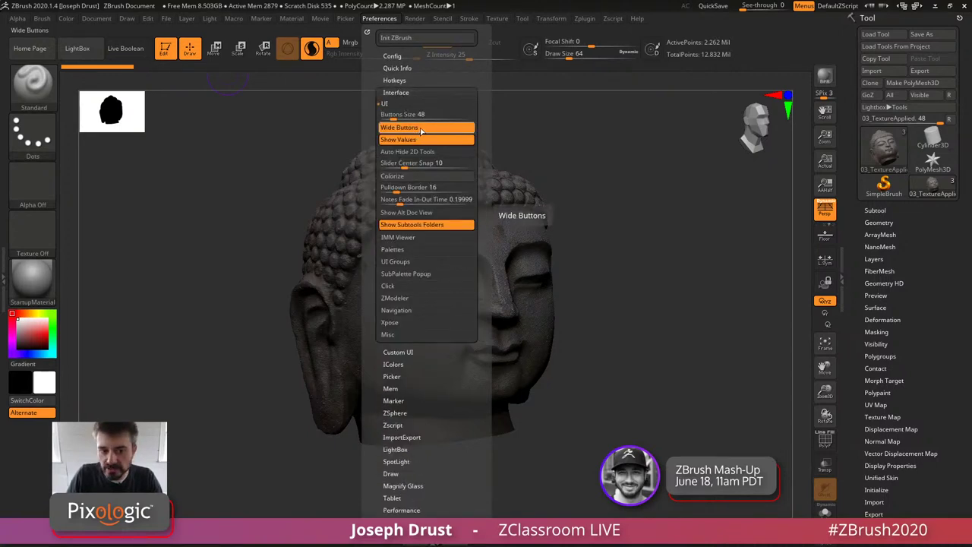
click(422, 130)
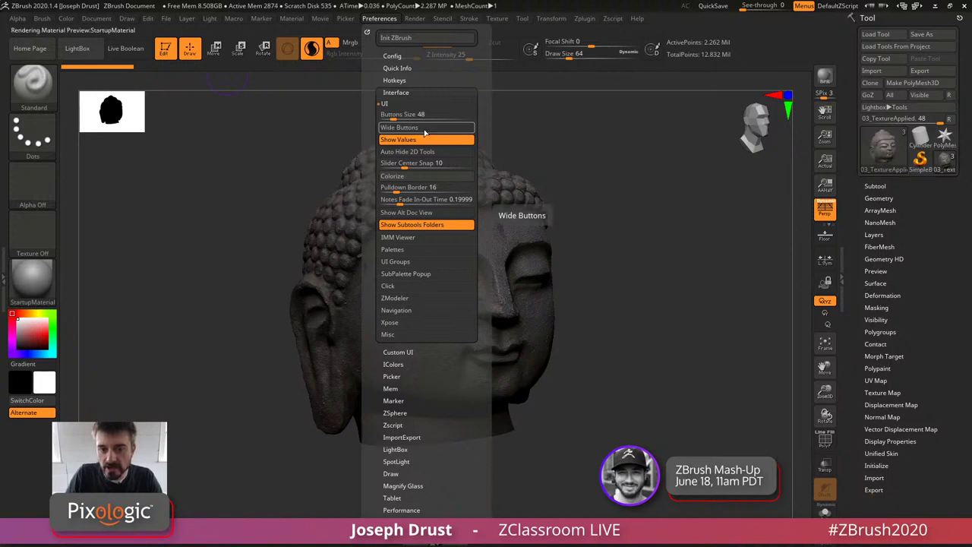
click(428, 133)
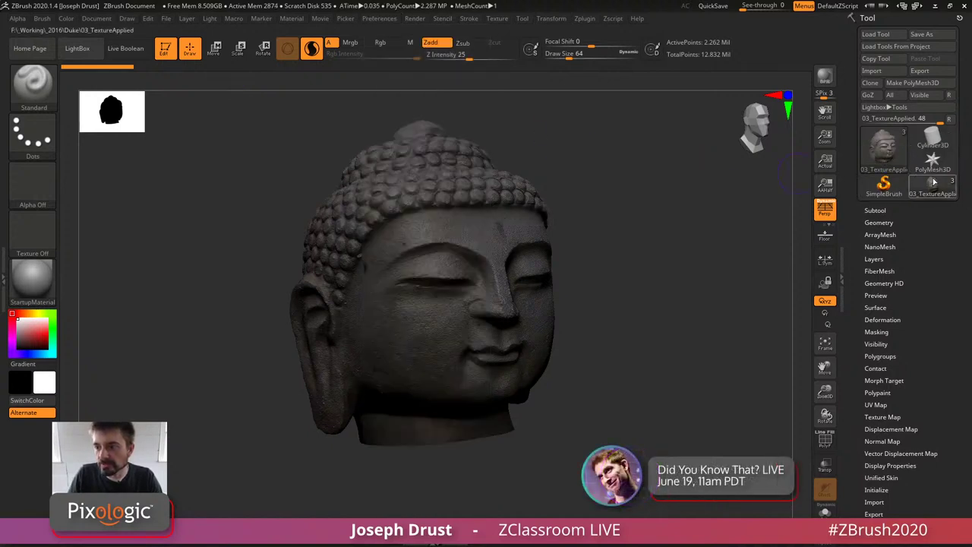
Step: Turn off the Wide Buttons interface preference and check the thumbnails in the Brush palette
click(379, 18)
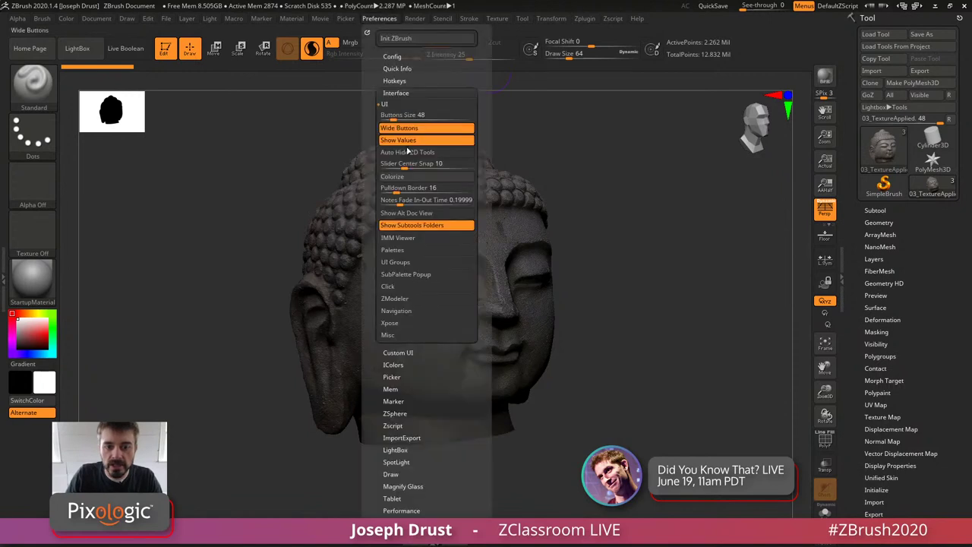
click(408, 130)
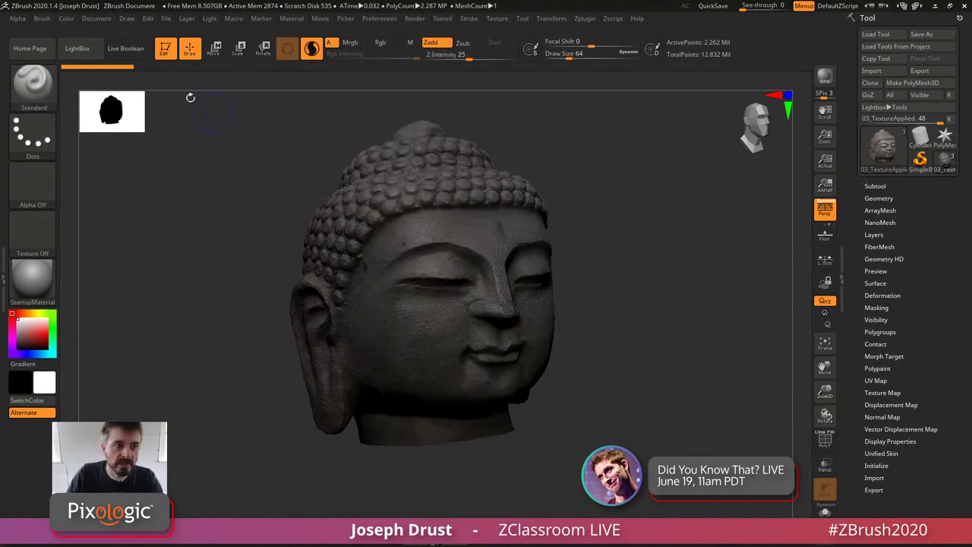
click(44, 18)
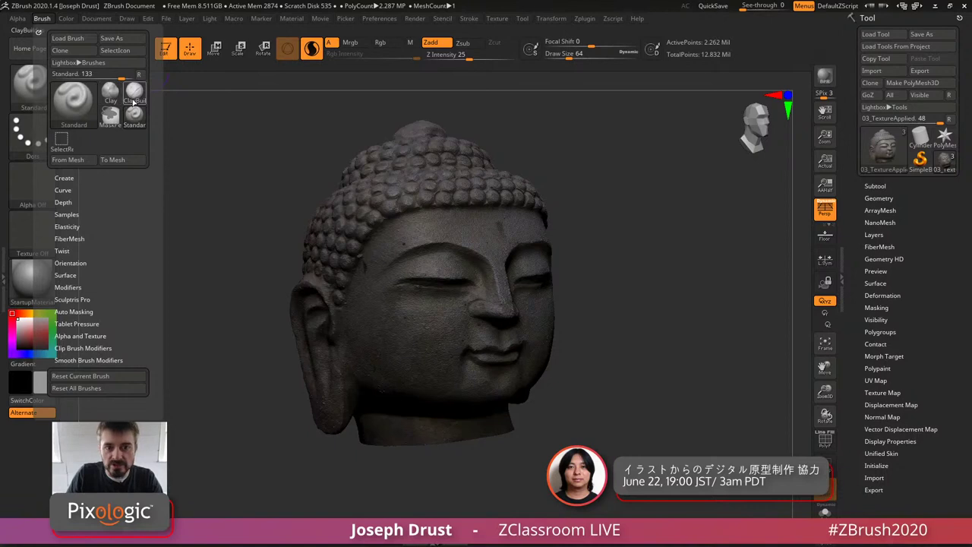
Step: Enable interface customization and place a ClayBuildup brush button on the shelf beside the point counts
click(379, 19)
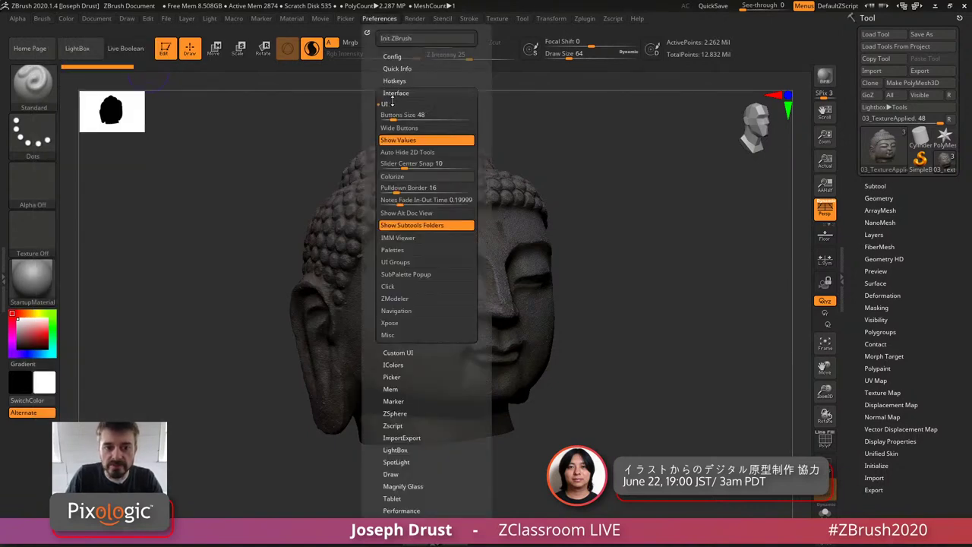
click(392, 57)
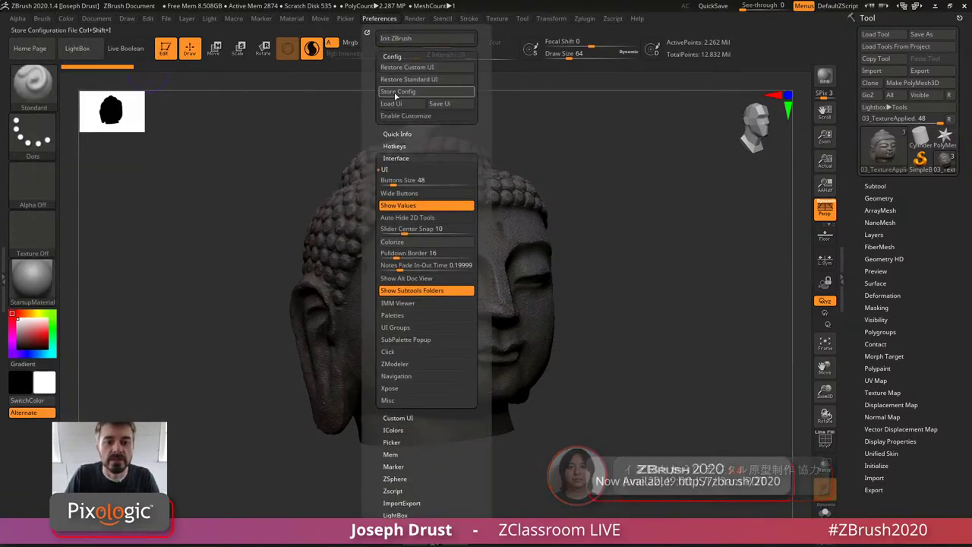
click(399, 117)
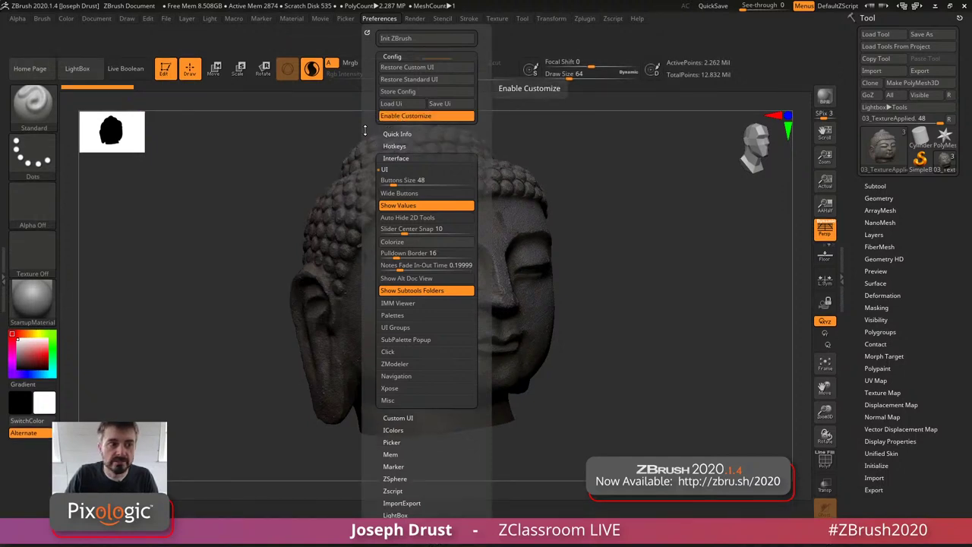
click(42, 19)
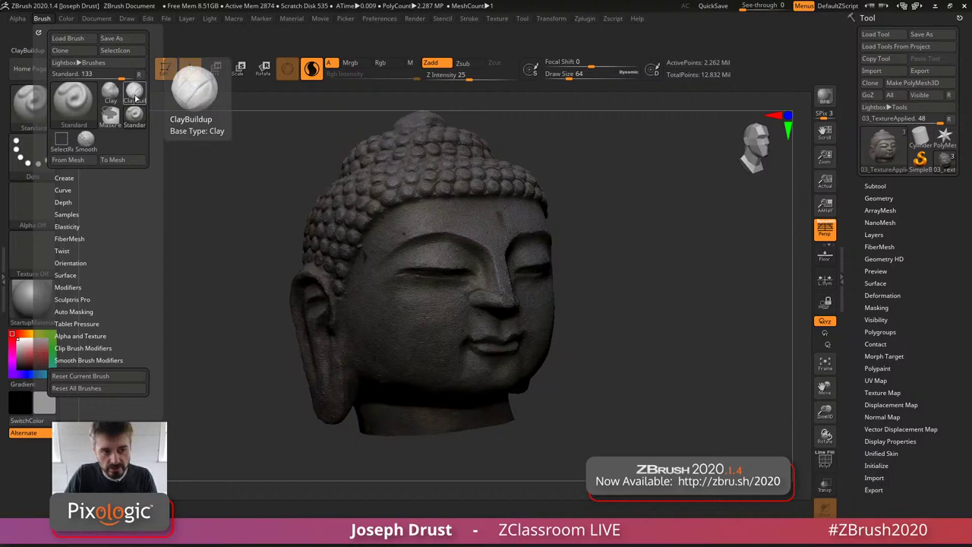
ctrl+alt+drag(135, 97, 749, 70)
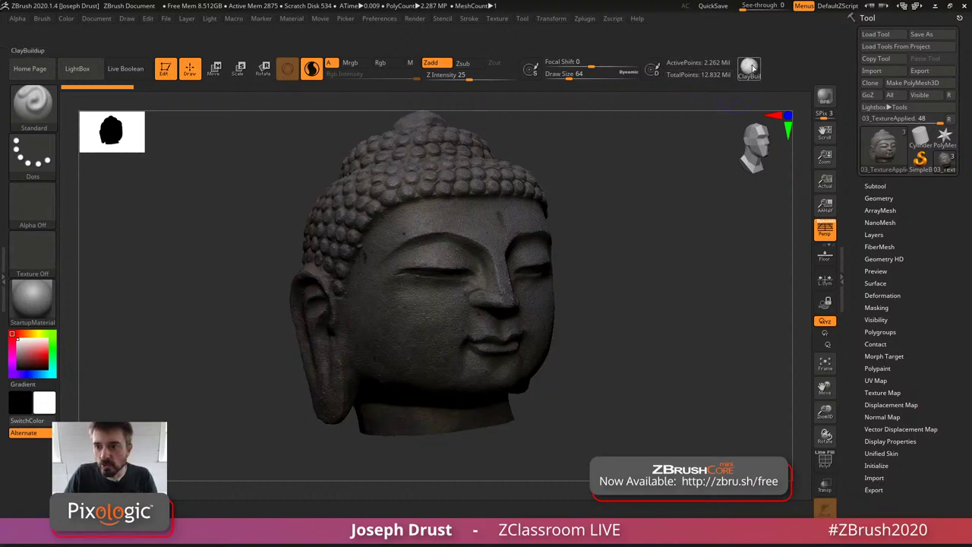
Step: Add a second ClayBuildup brush button to the shelf and place it directly below the first one
click(42, 19)
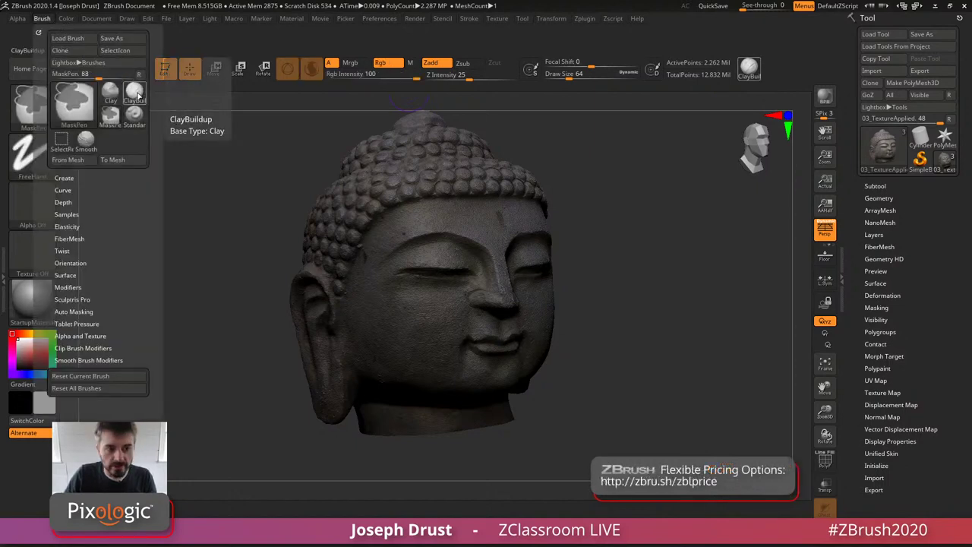
mouse_move(139, 95)
ctrl+alt+mouse_down()
mouse_move(653, 58)
mouse_move(770, 74)
mouse_move(756, 45)
mouse_move(749, 79)
ctrl+alt+mouse_up()
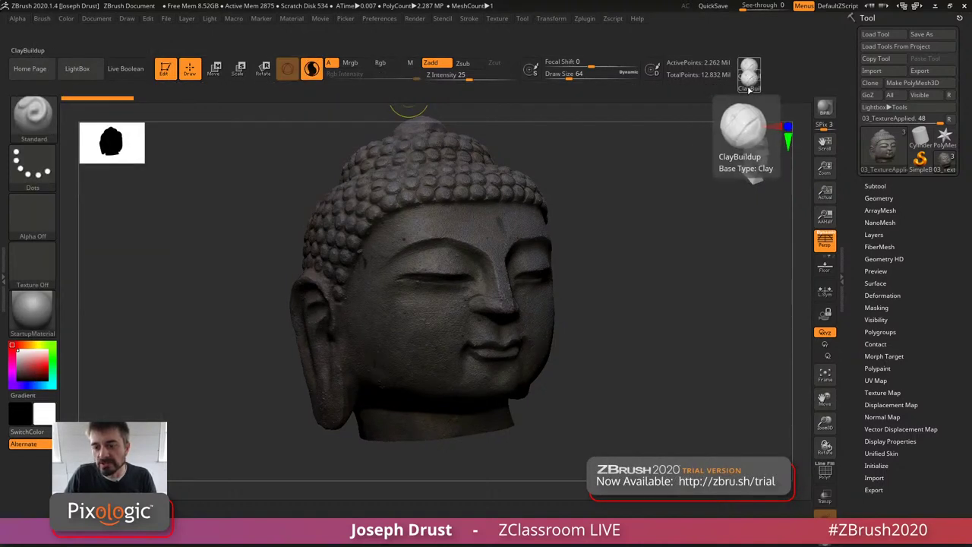
mouse_move(750, 89)
ctrl+alt+mouse_down()
mouse_move(774, 91)
mouse_move(752, 100)
mouse_move(751, 91)
mouse_move(750, 101)
ctrl+alt+mouse_up()
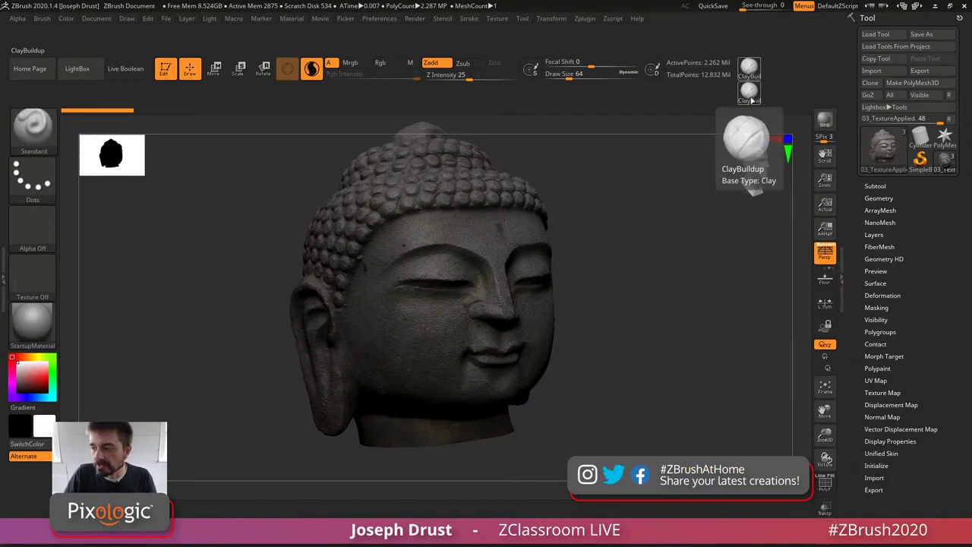
Step: Place a MaskPen brush button on the shelf beside the lower ClayBuildup button
key(ctrl)
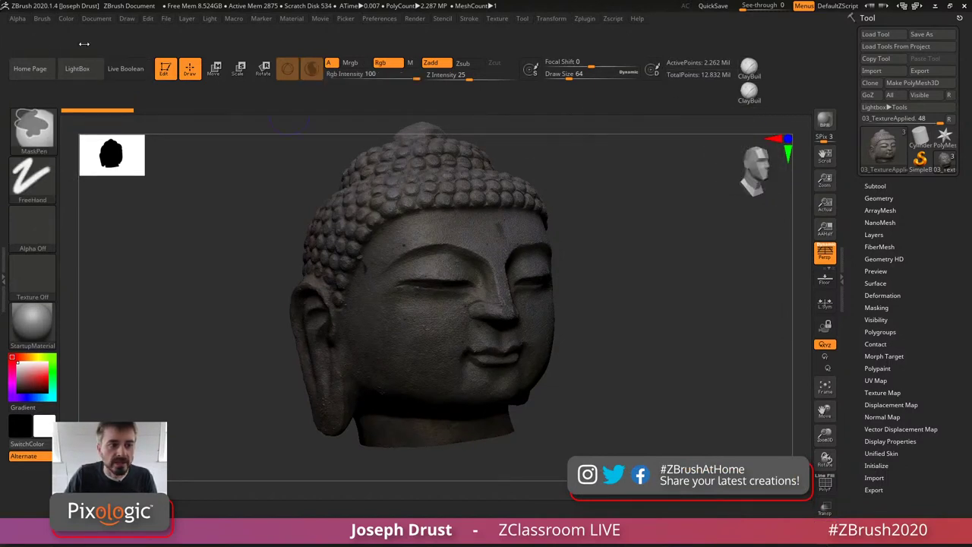
click(66, 18)
click(41, 18)
key(ctrl)
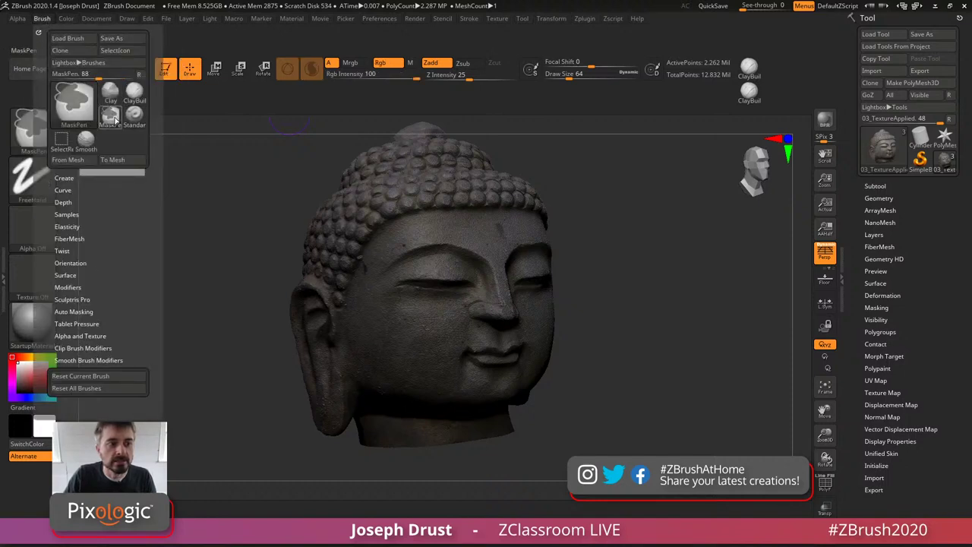
ctrl+alt+drag(774, 99, 775, 98)
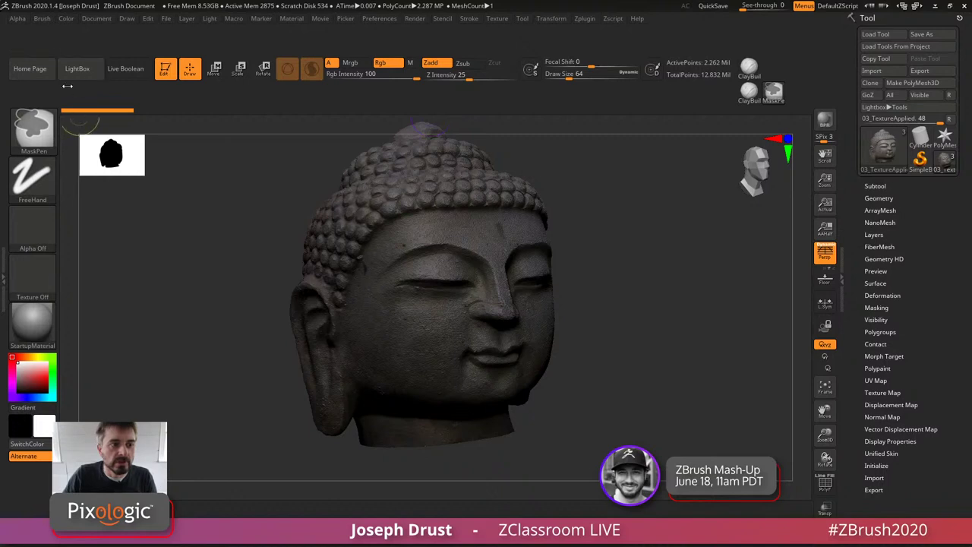
Step: Turn off Enable Customize to lock the interface with the added brush buttons
click(42, 19)
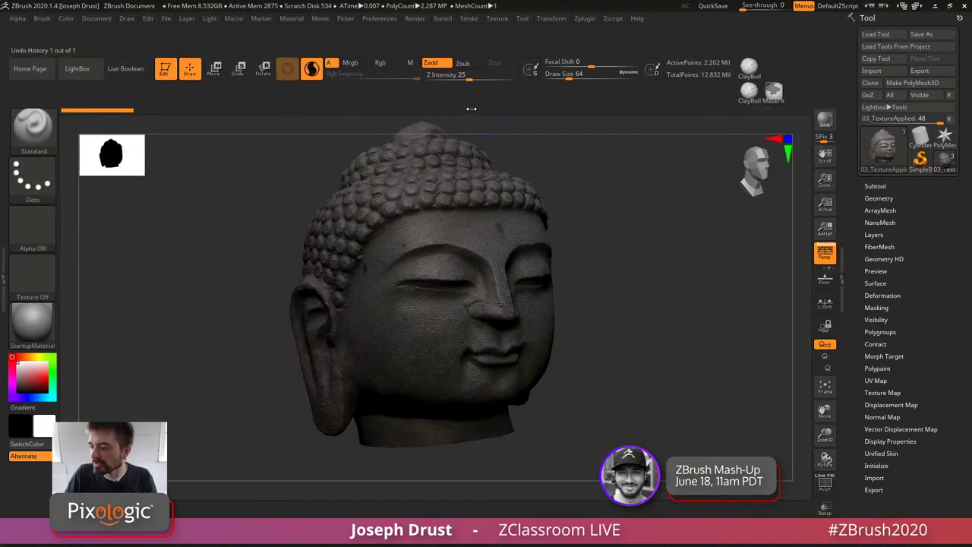
click(387, 19)
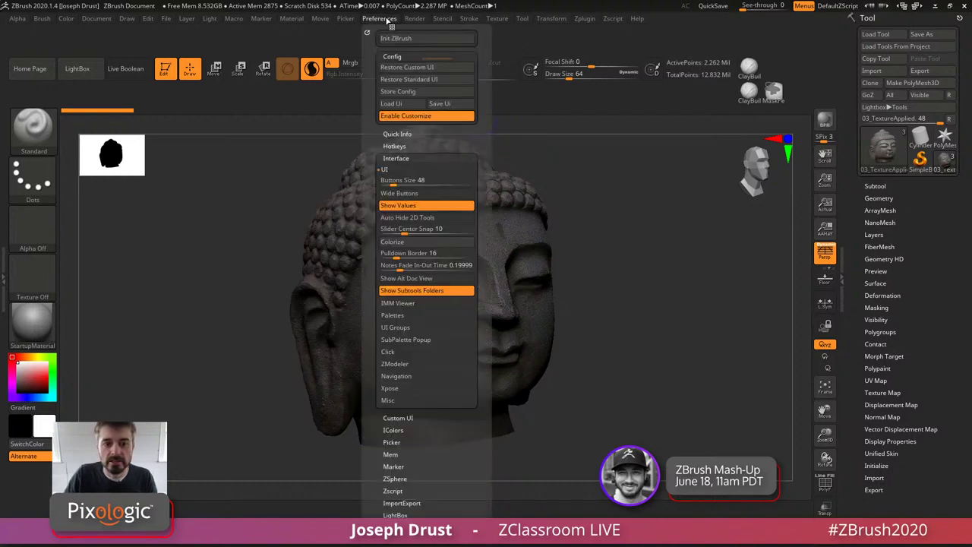
click(420, 117)
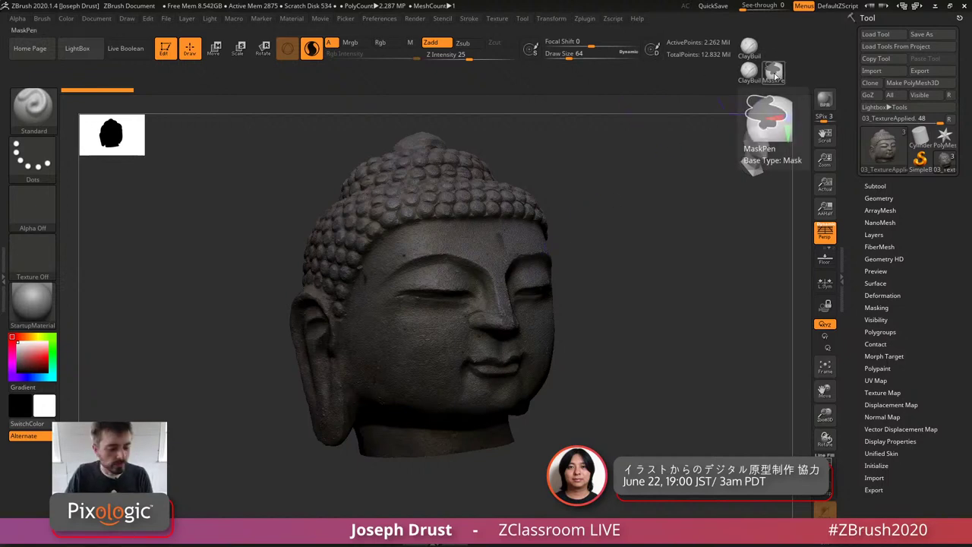
click(383, 19)
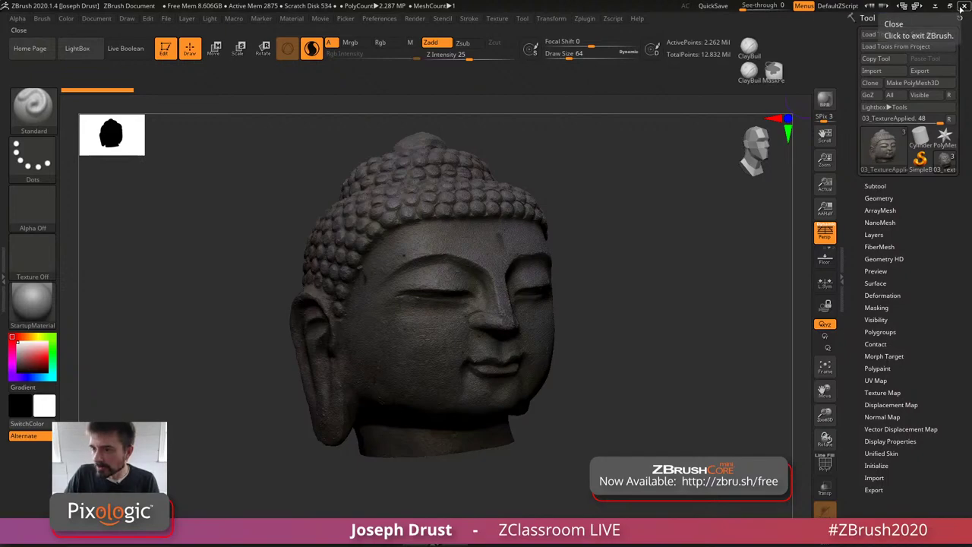
Step: Exit ZBrush and launch it again for a fresh session
click(965, 6)
click(513, 304)
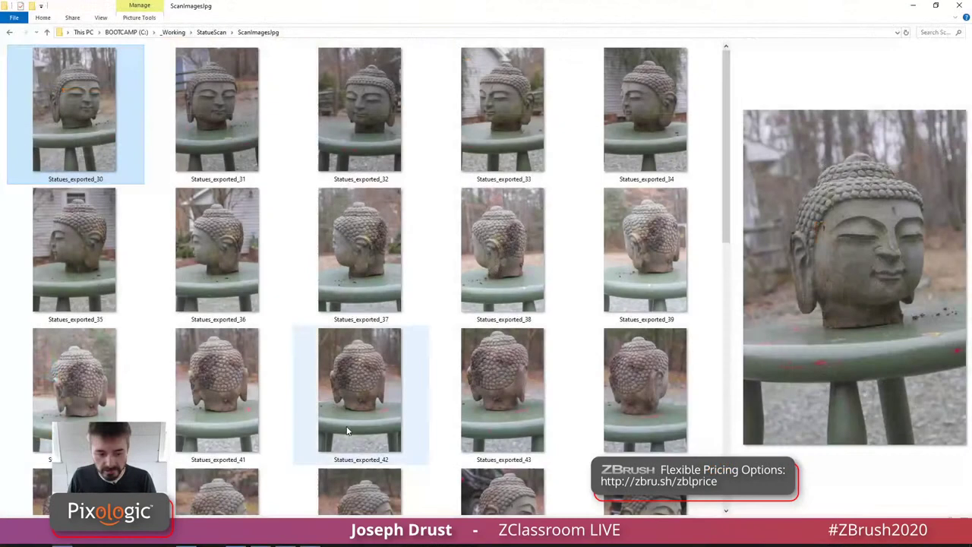
click(189, 543)
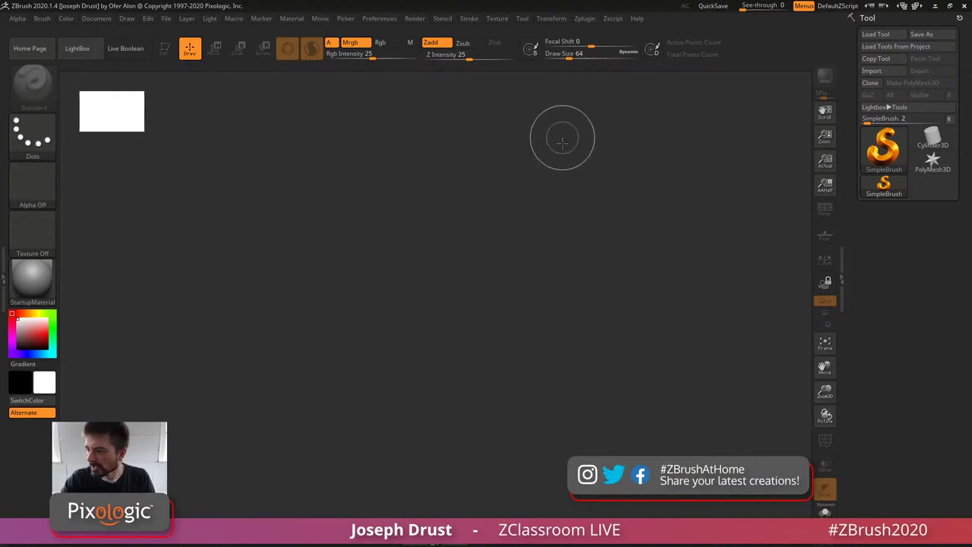
drag(796, 300, 303, 487)
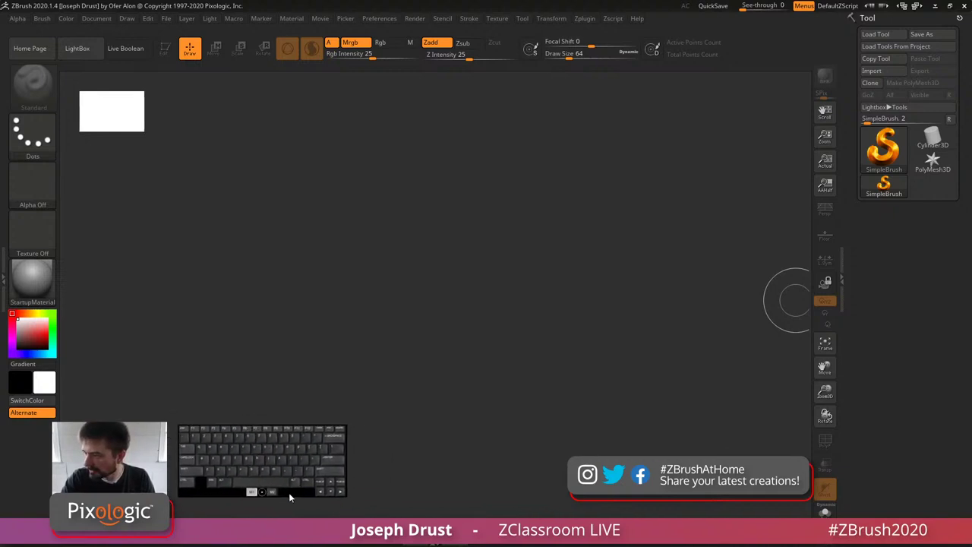
Step: Load the DynaMesh_Sphere_128 project from LightBox and turn off the floor grid
click(701, 163)
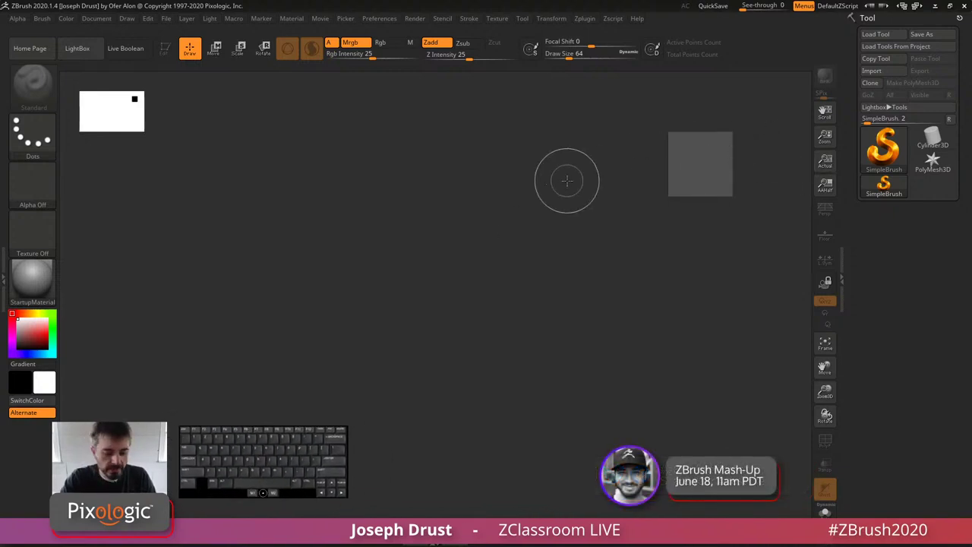
key(comma)
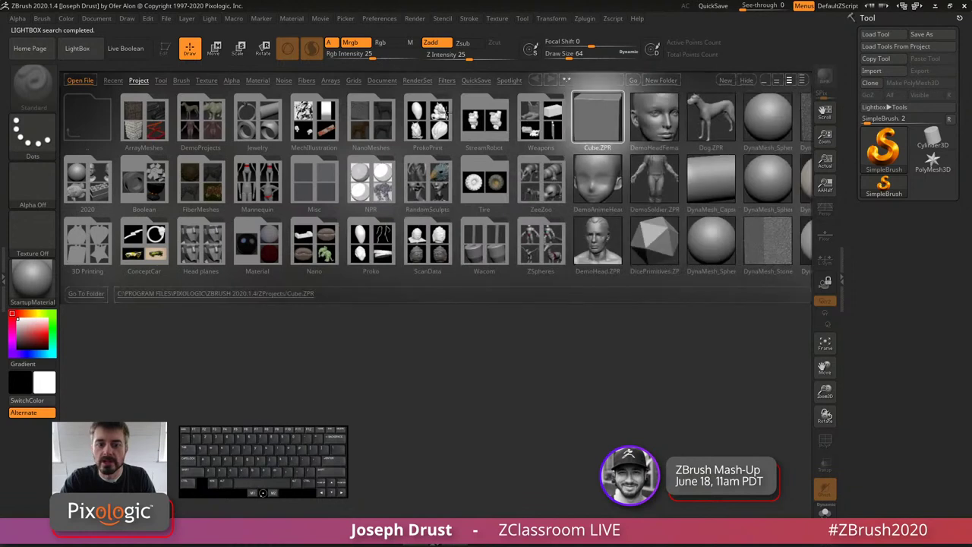
drag(716, 249, 521, 250)
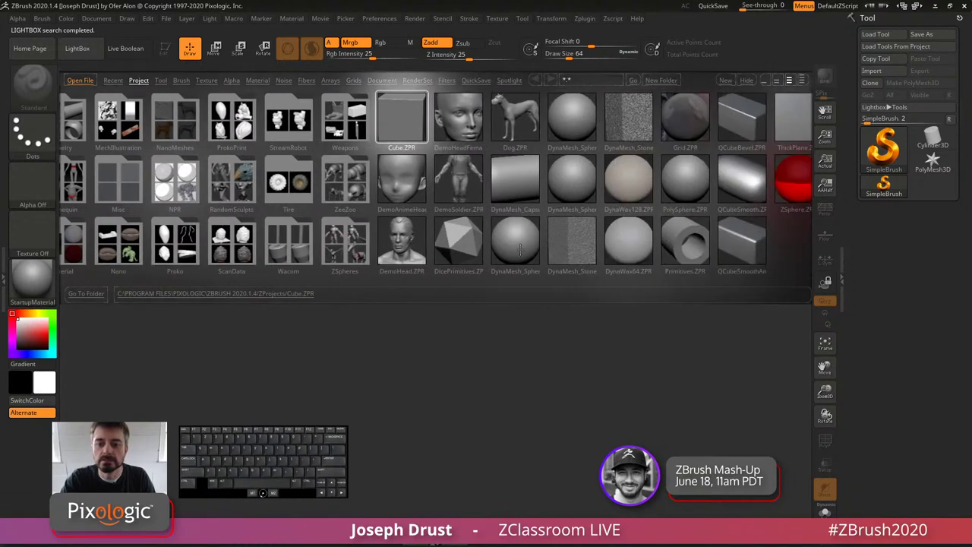
double_click(520, 251)
click(523, 301)
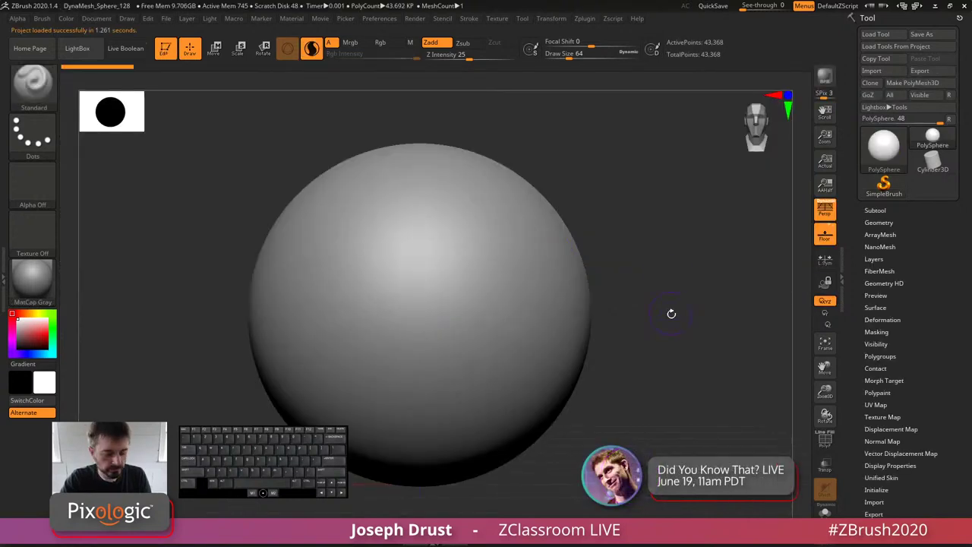
click(825, 234)
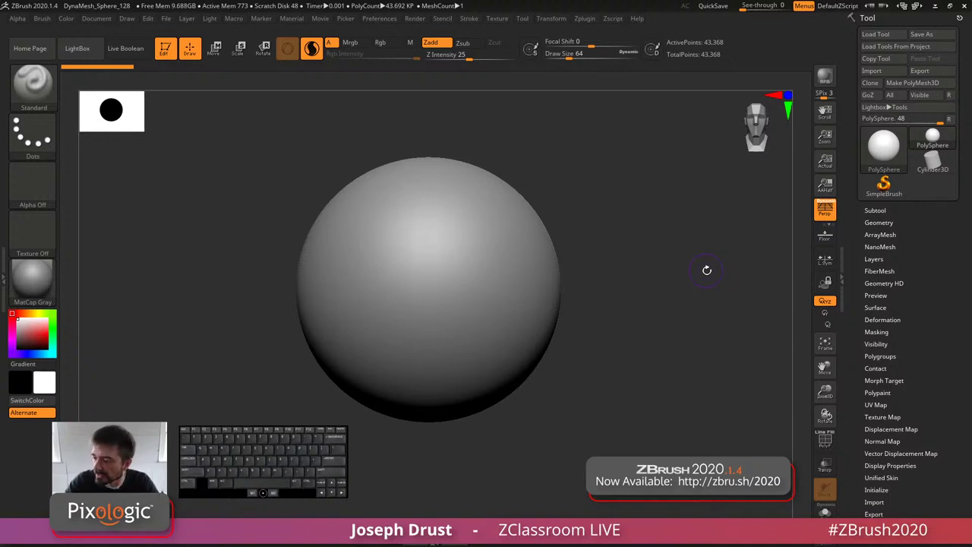
Step: Import the Chunk2 OBJ scan from the Desktop to replace the sphere
click(619, 21)
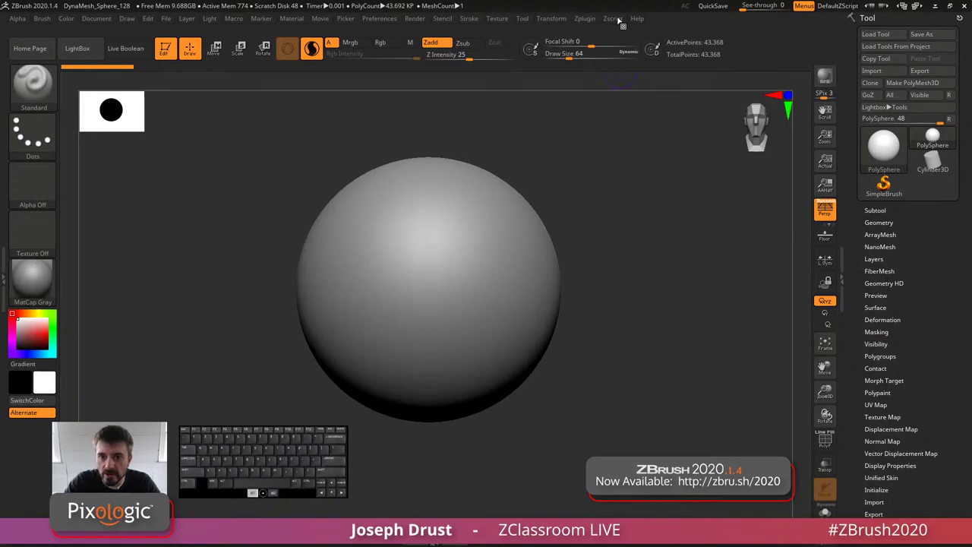
click(884, 71)
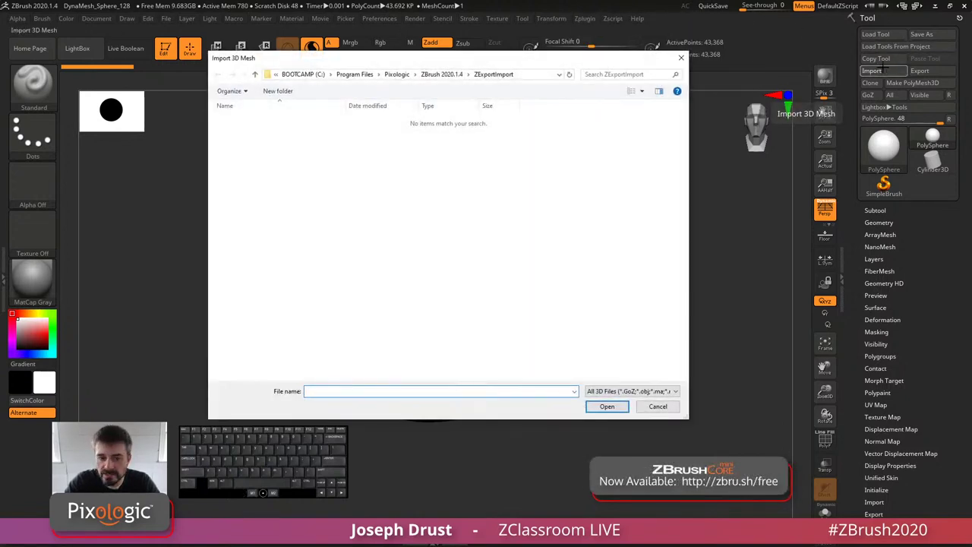
click(331, 74)
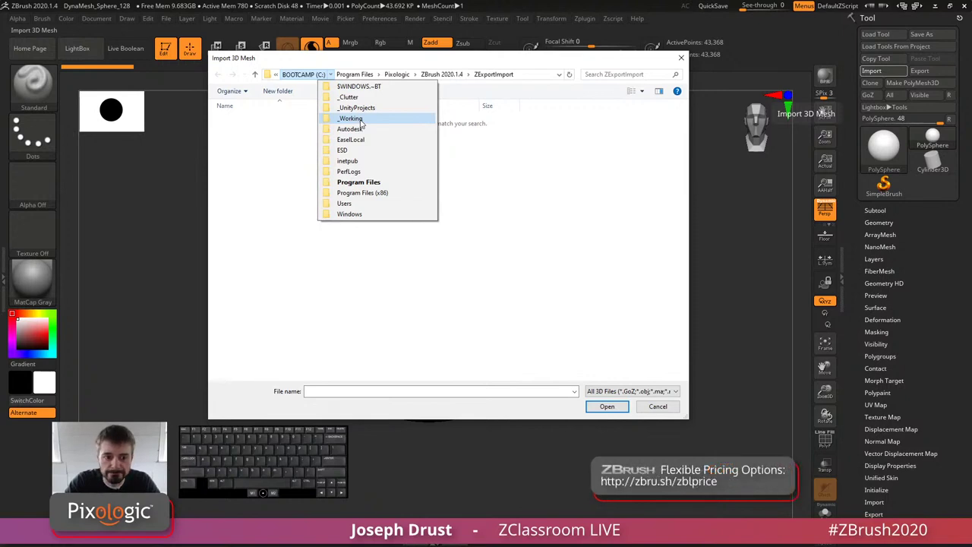
click(276, 75)
click(276, 75)
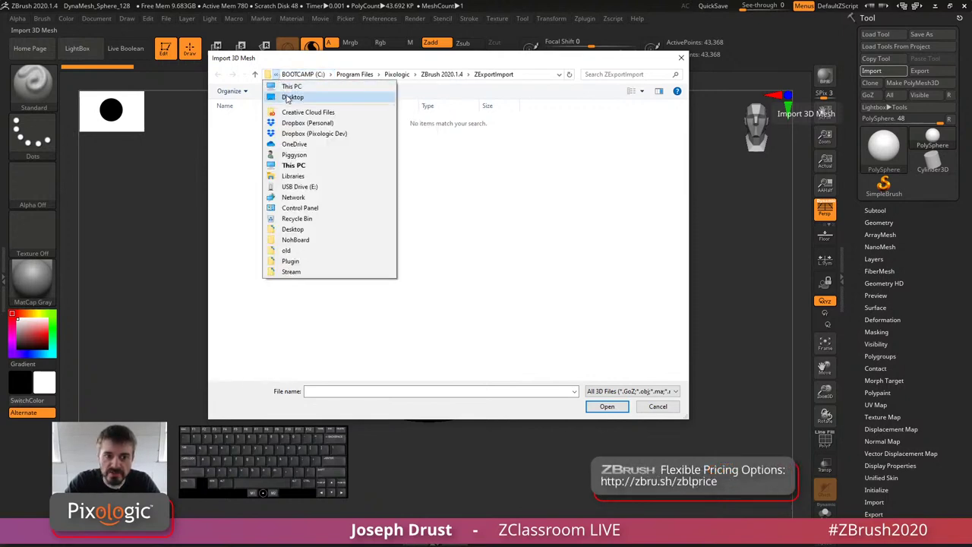
click(293, 96)
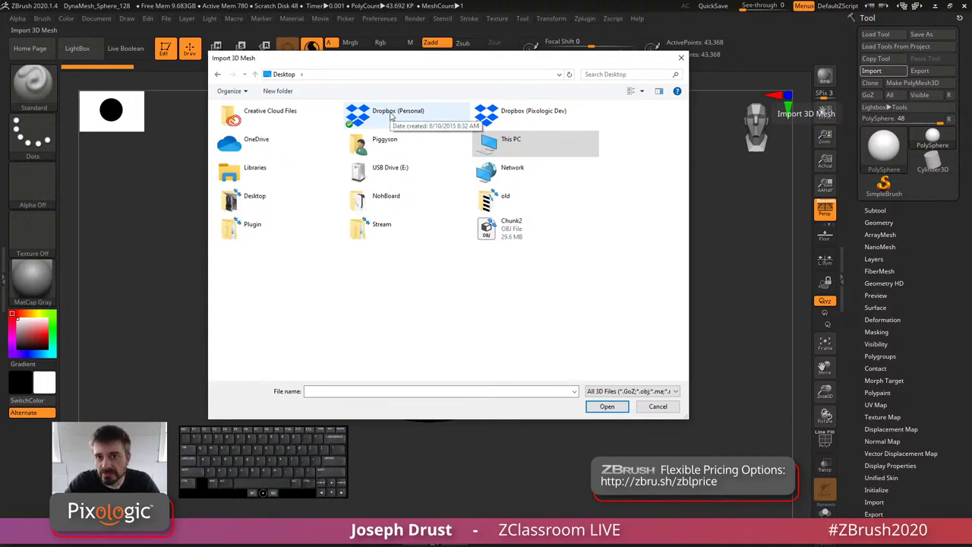
click(510, 234)
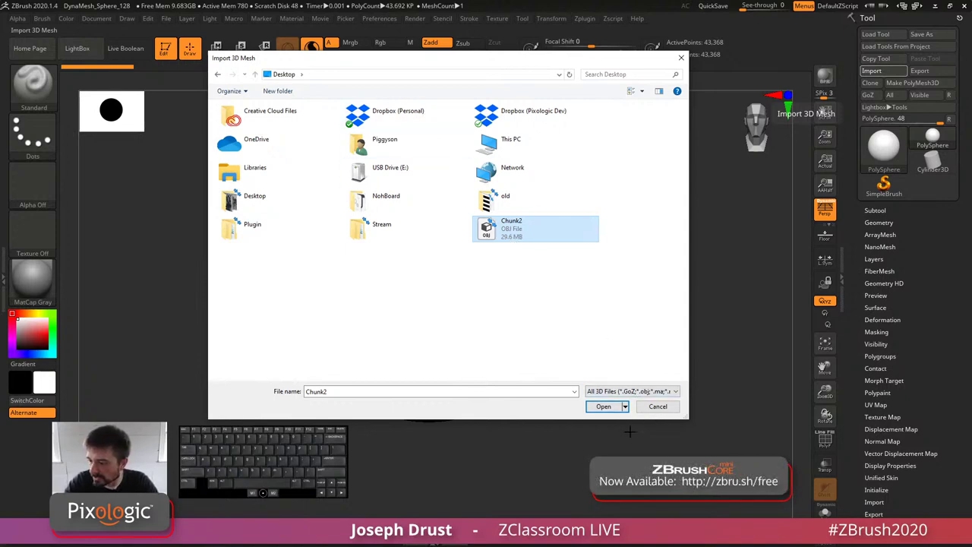
click(604, 408)
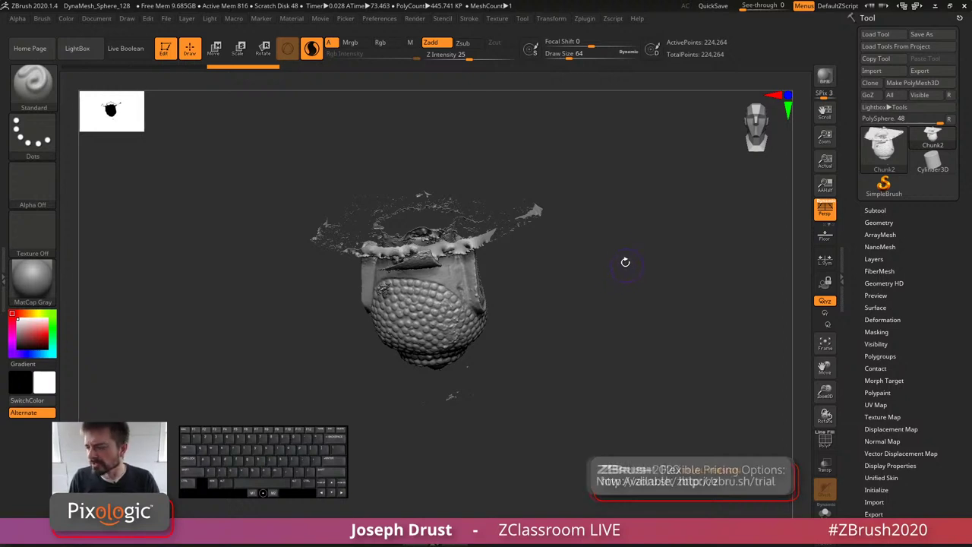
Step: Examine the imported Buddha head scan from several angles, including the open underside and the surrounding stray fragments
click(589, 20)
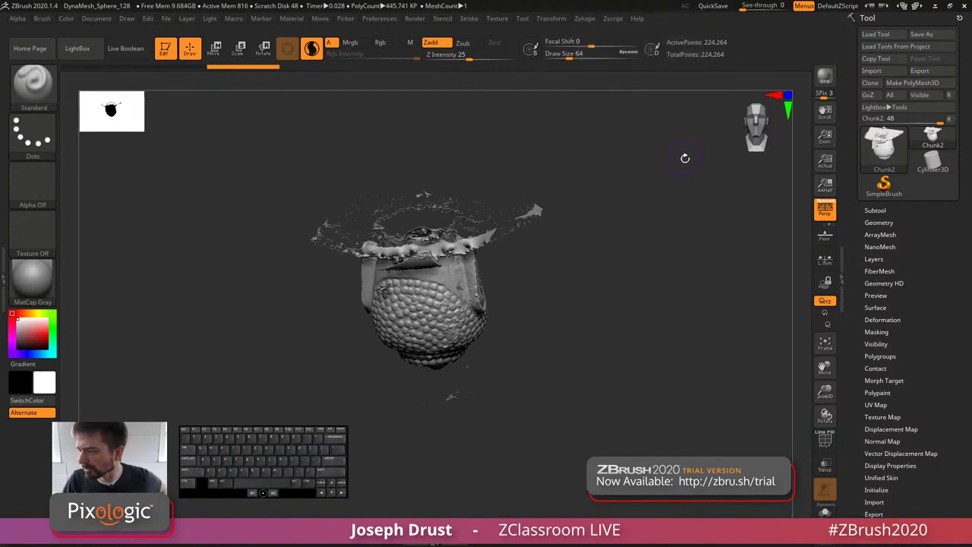
click(921, 96)
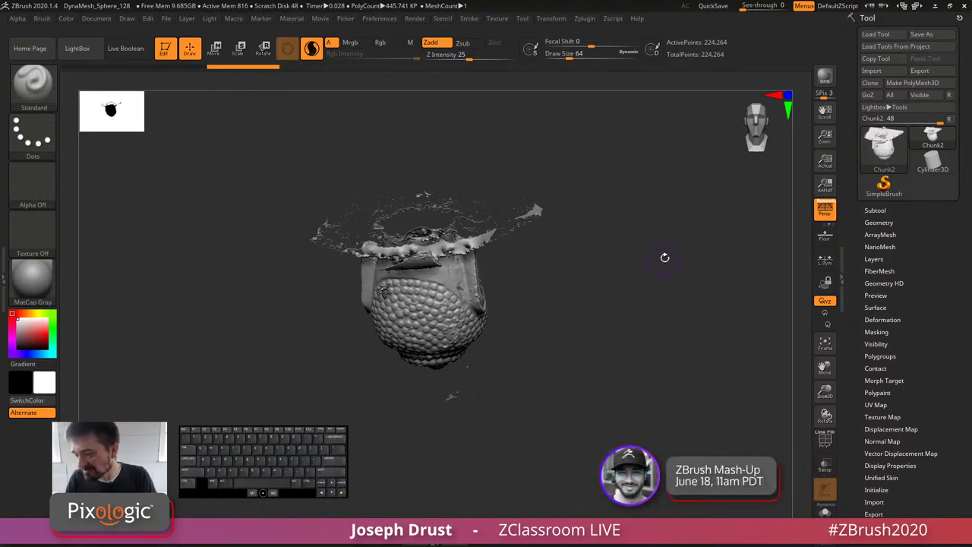
alt+drag(665, 279, 682, 284)
drag(669, 251, 694, 232)
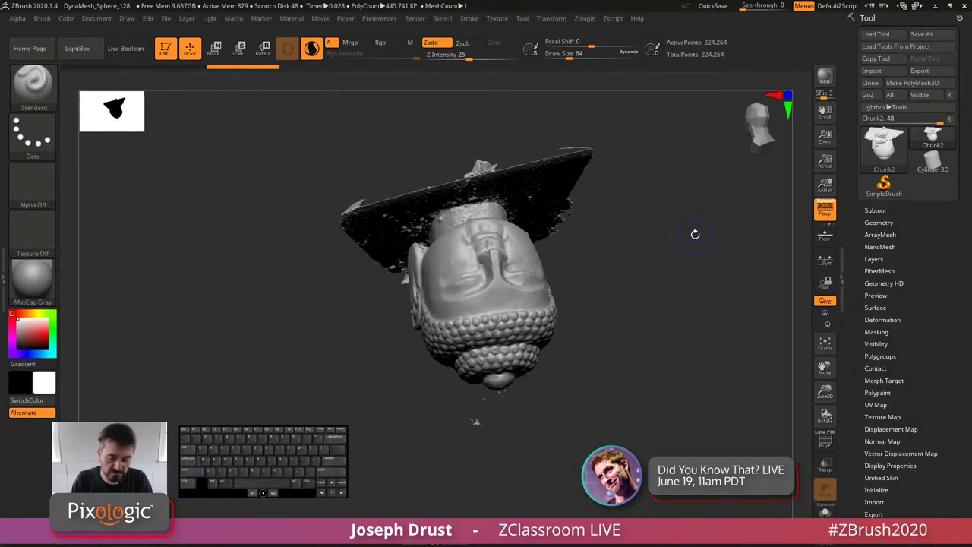
drag(654, 260, 675, 250)
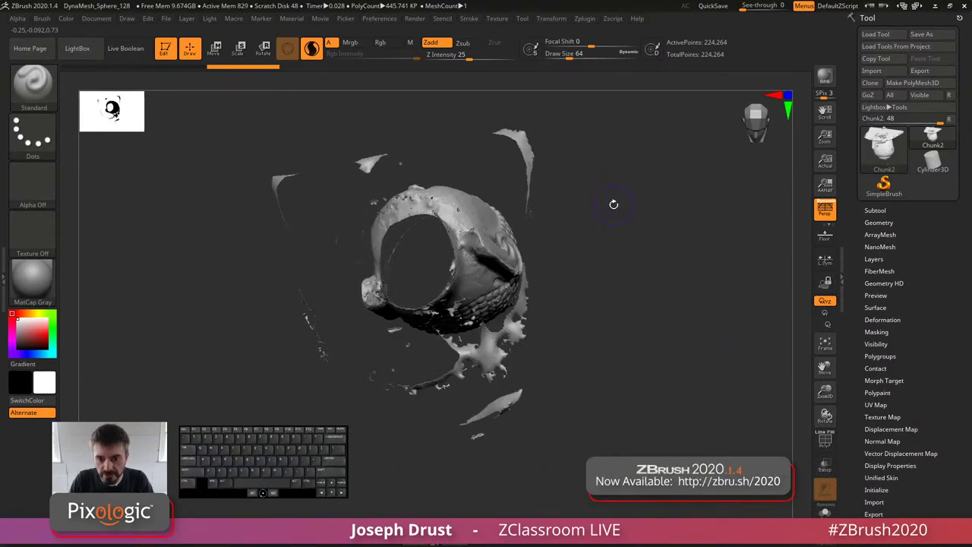
drag(615, 205, 580, 211)
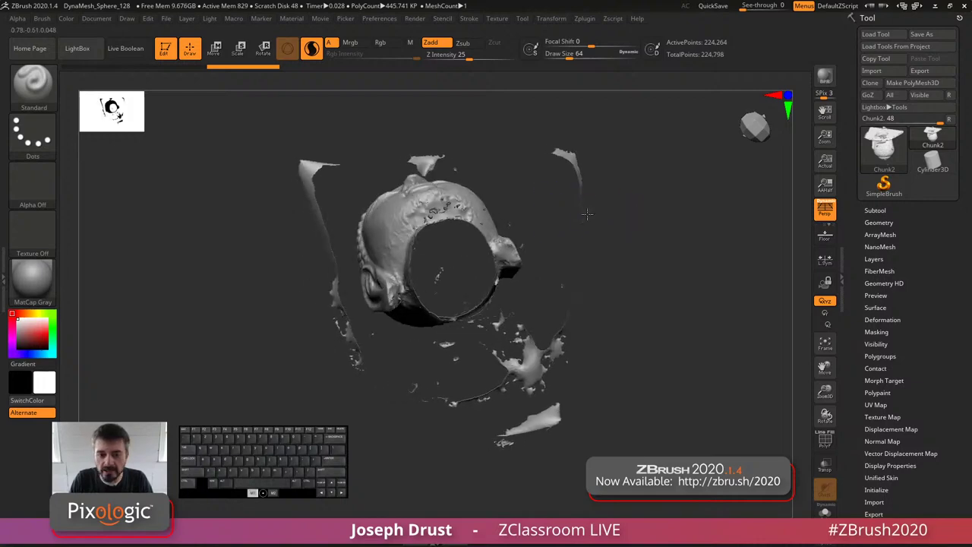
drag(651, 199, 643, 165)
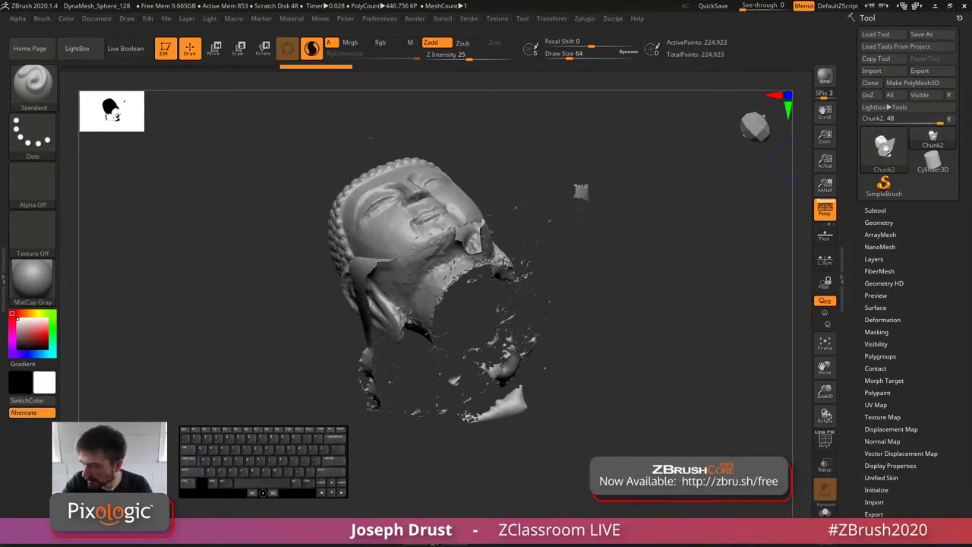
click(791, 159)
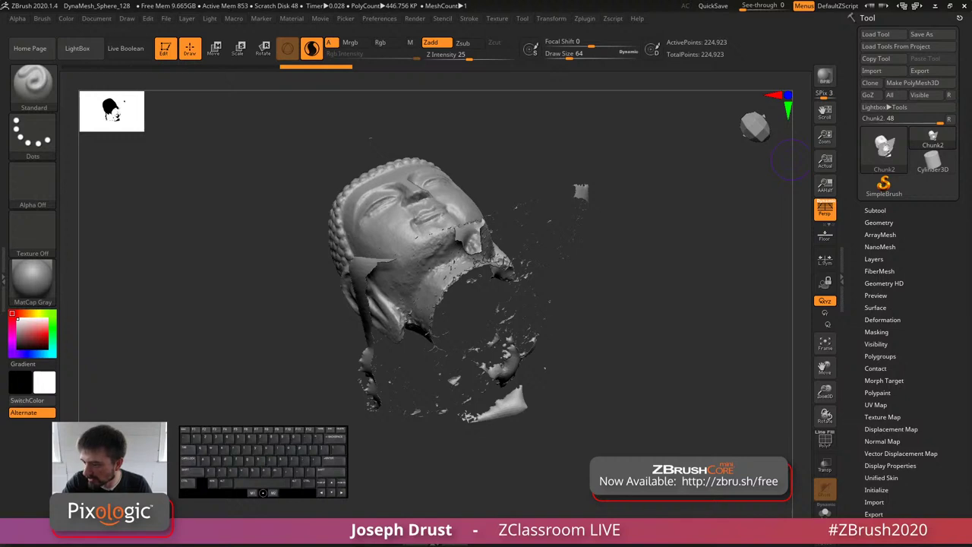
text(Ik)
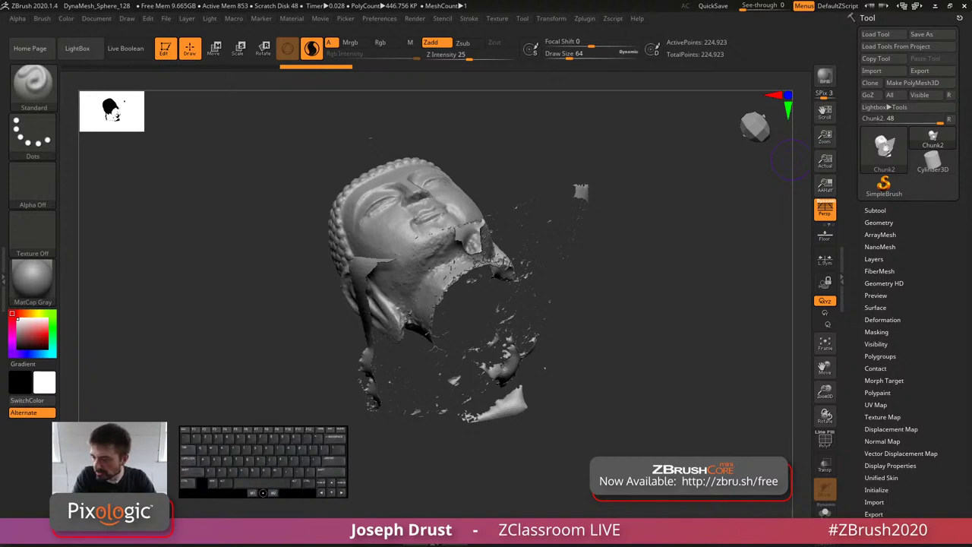
key(BackSpace)
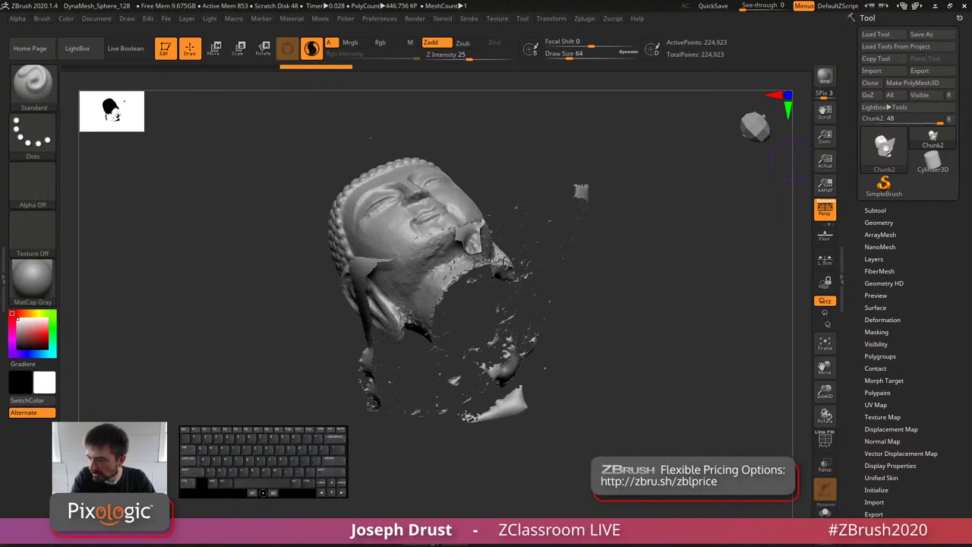
text(nr)
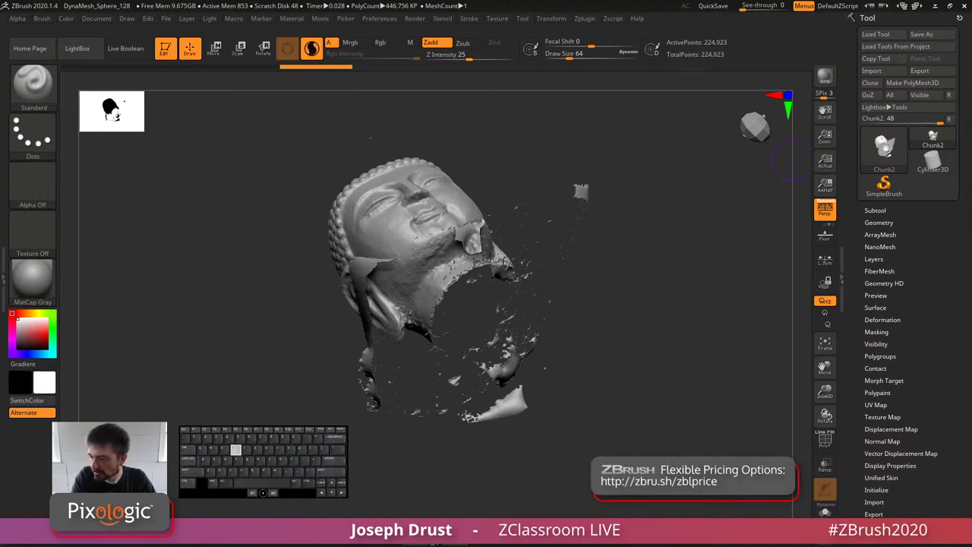
key(Return)
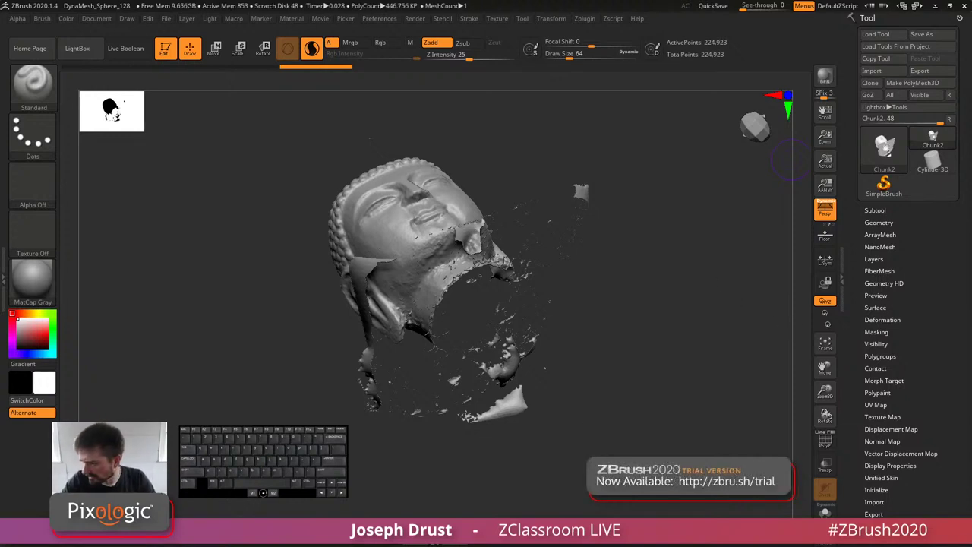
Step: Switch to the ScanImagesJpg folder in File Explorer, select all the statue photos and return to ZBrush
key(alt+Tab)
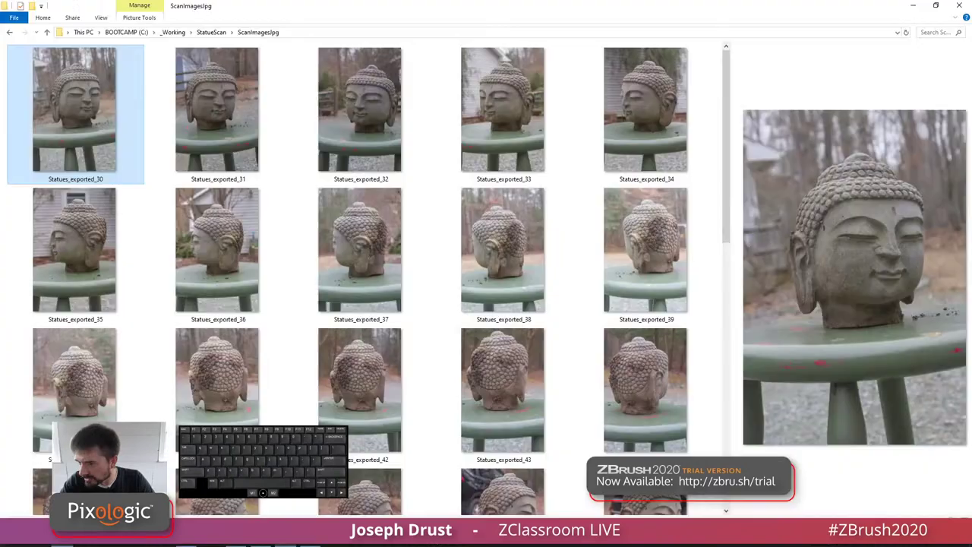
key(ctrl+a)
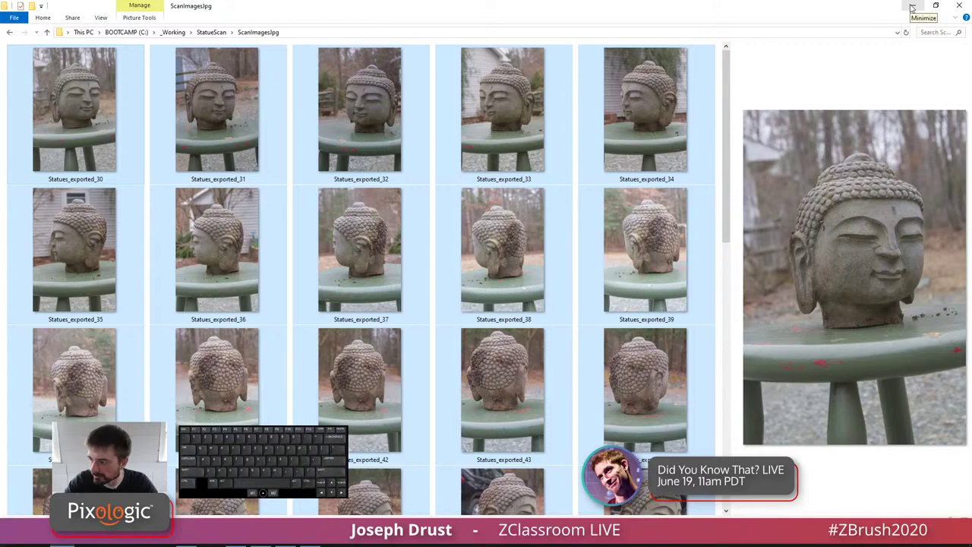
key(alt+Tab)
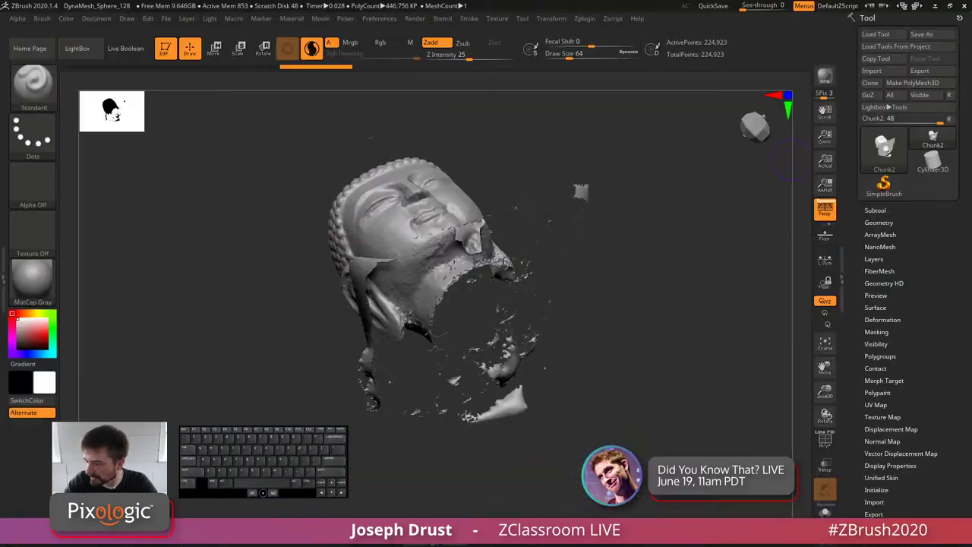
Step: Inspect the Buddha head scan, its base slab and its orientation relative to the camera's default front view
drag(641, 288, 682, 281)
drag(683, 221, 709, 332)
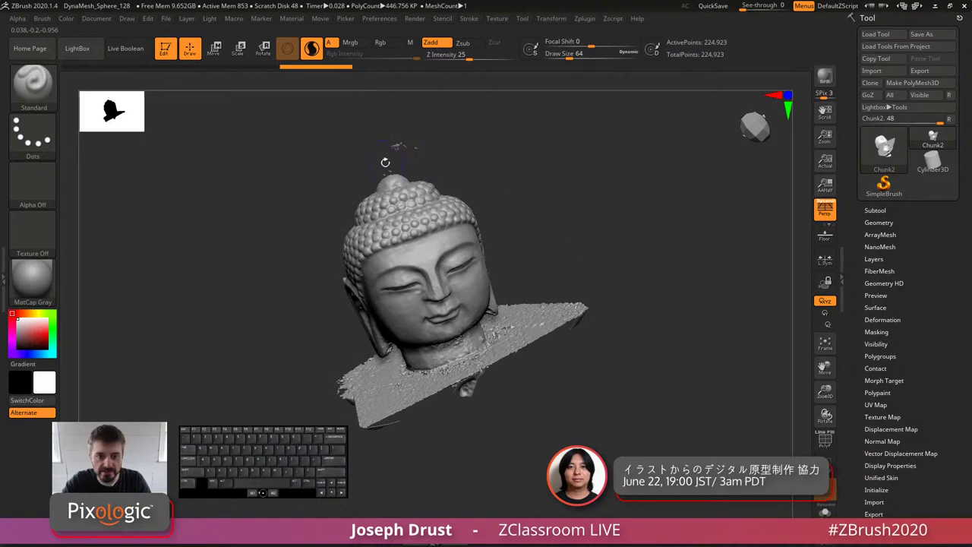
drag(347, 152, 546, 170)
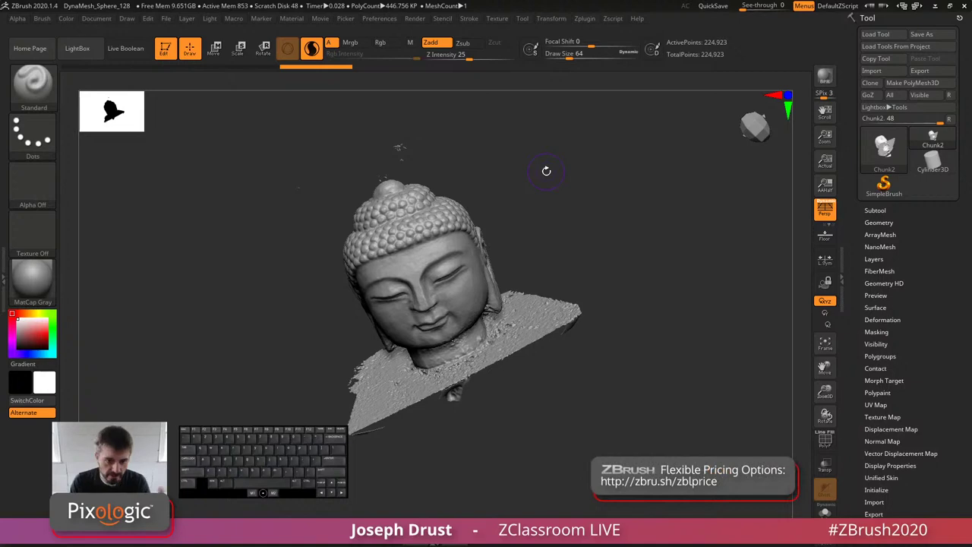
drag(442, 115, 577, 183)
drag(638, 235, 668, 152)
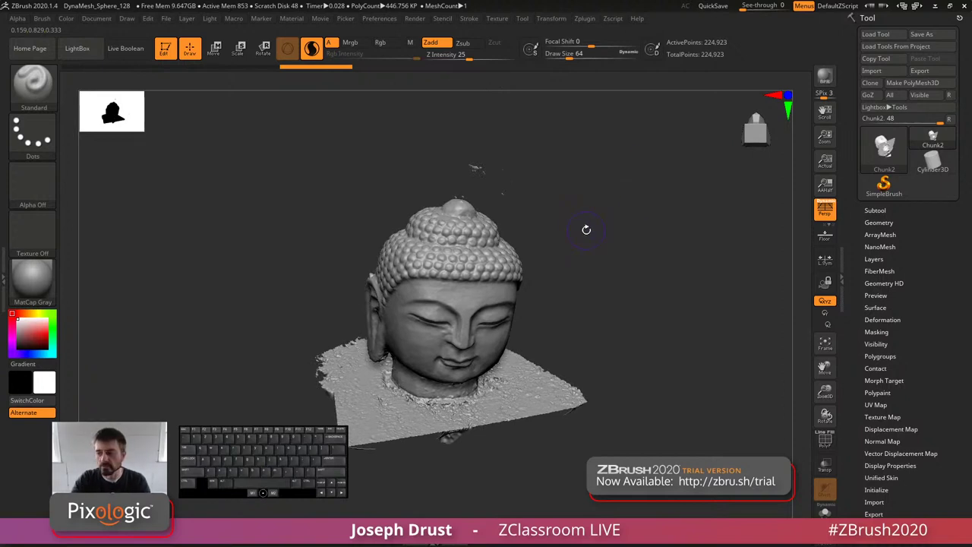
drag(755, 126, 758, 151)
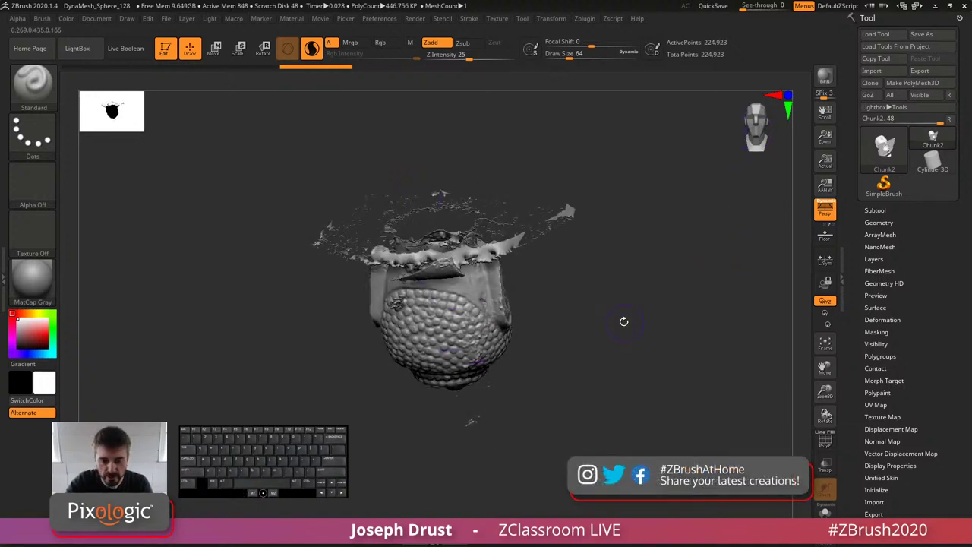
drag(667, 350, 698, 342)
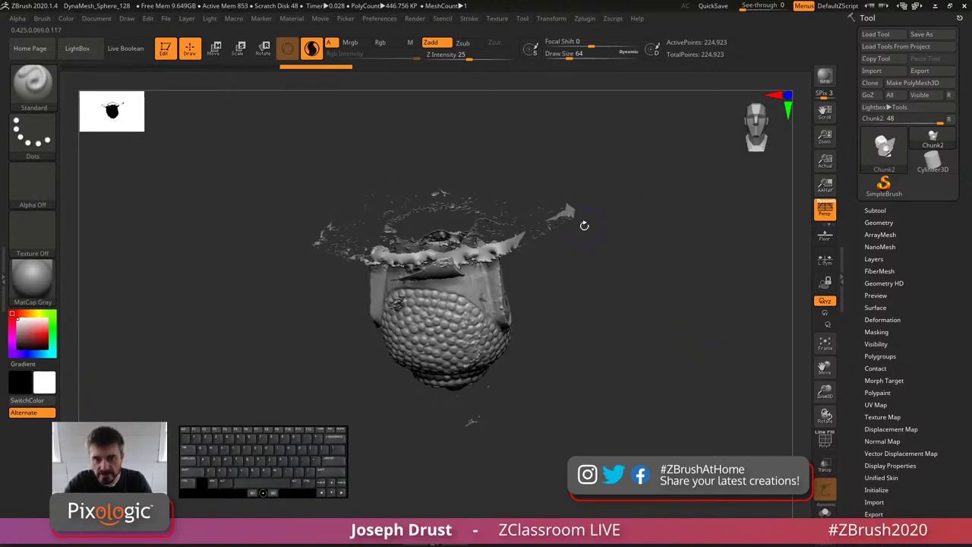
Step: Rotate the upside-down Buddha head scan with the transform gizmo so it stands upright and faces the front view
click(214, 48)
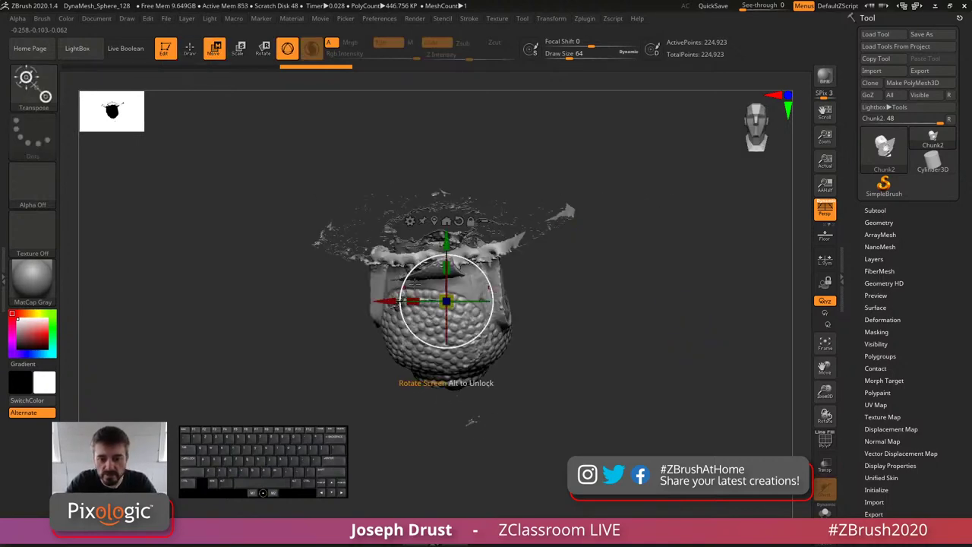
drag(446, 284, 431, 124)
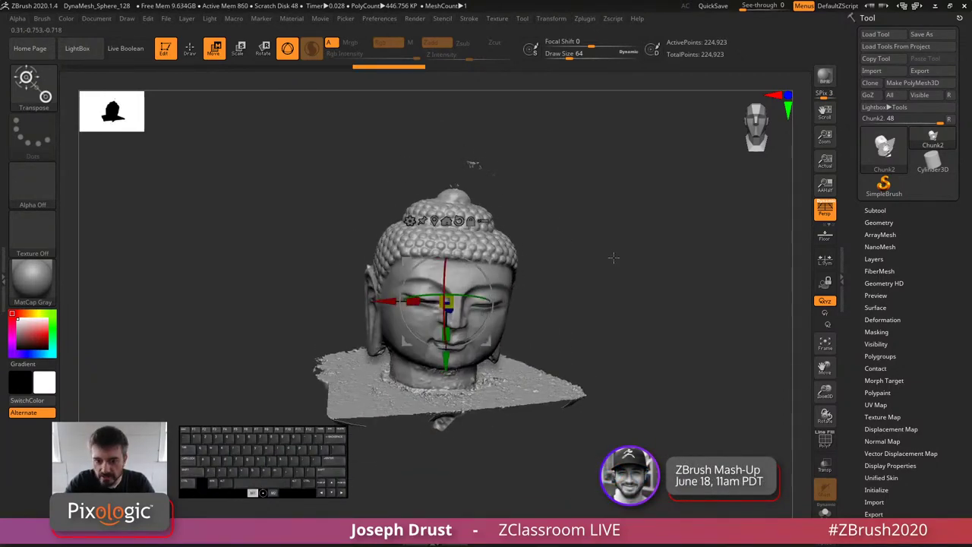
shift+drag(614, 257, 586, 232)
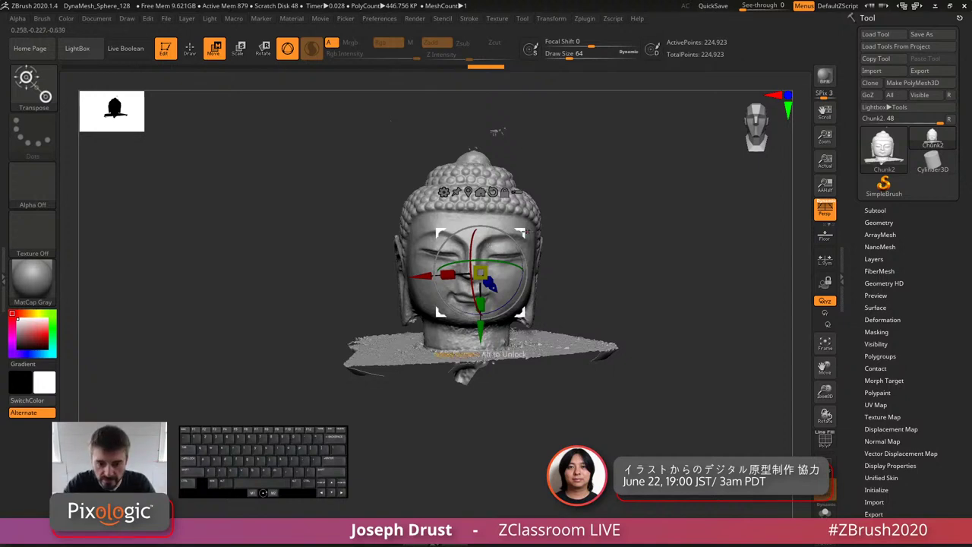
Step: Check the upright head from the side and the front, with perspective turned off for the alignment
drag(651, 231, 531, 257)
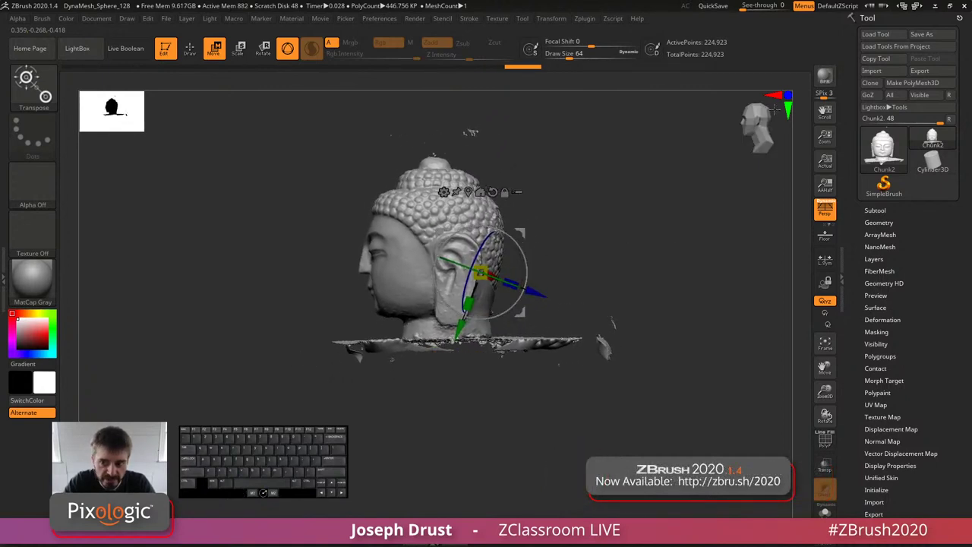
click(760, 128)
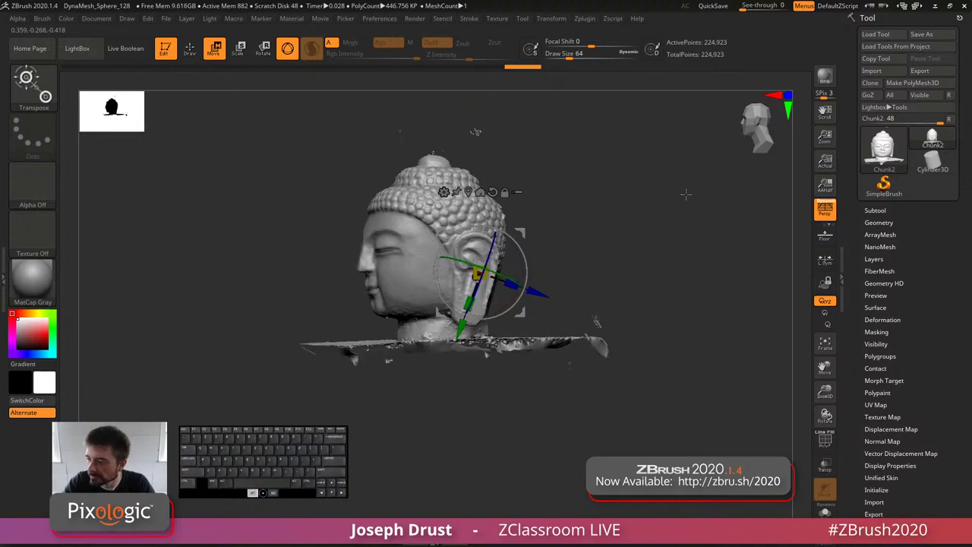
drag(638, 233, 593, 304)
alt+drag(672, 357, 674, 363)
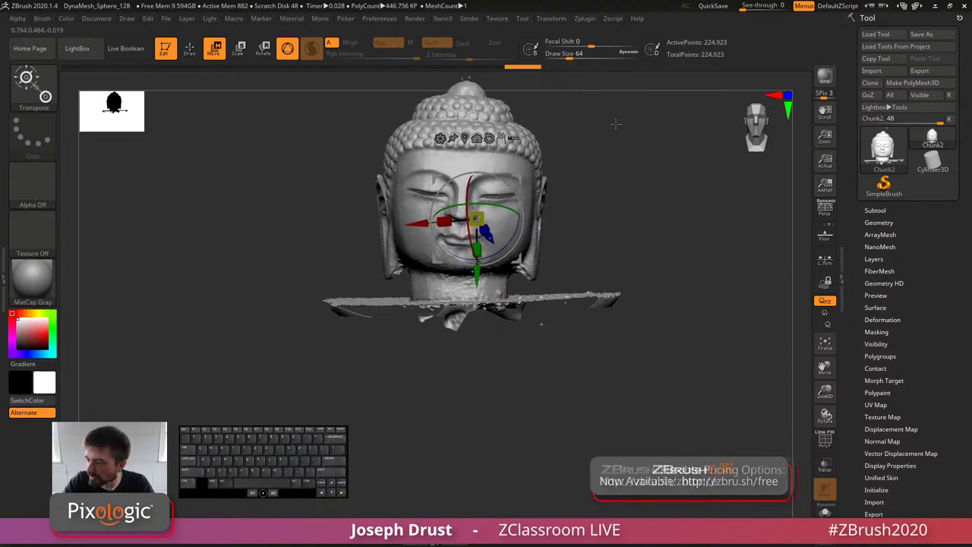
alt+drag(642, 336, 657, 430)
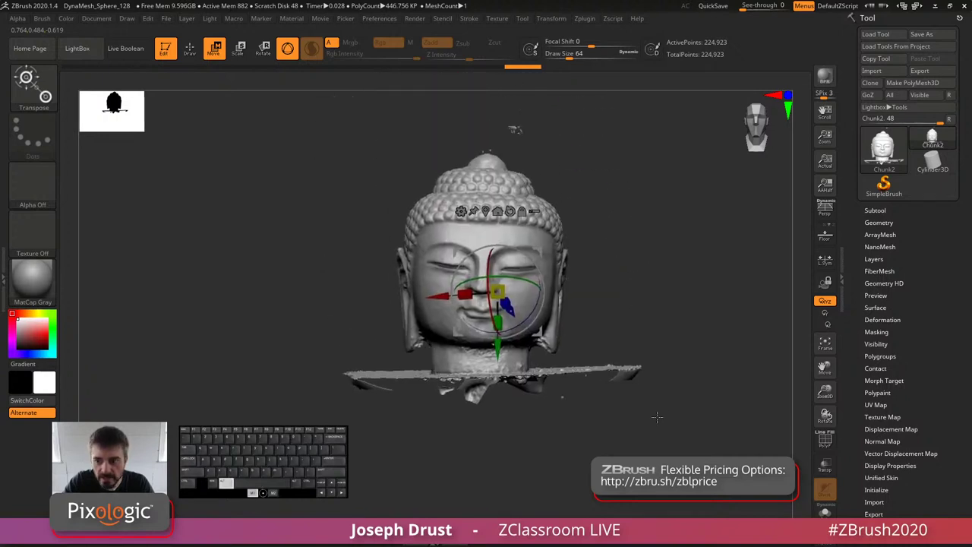
Step: Turn on the floor grid and compare the head with perspective on and off, leaving perspective off
click(826, 236)
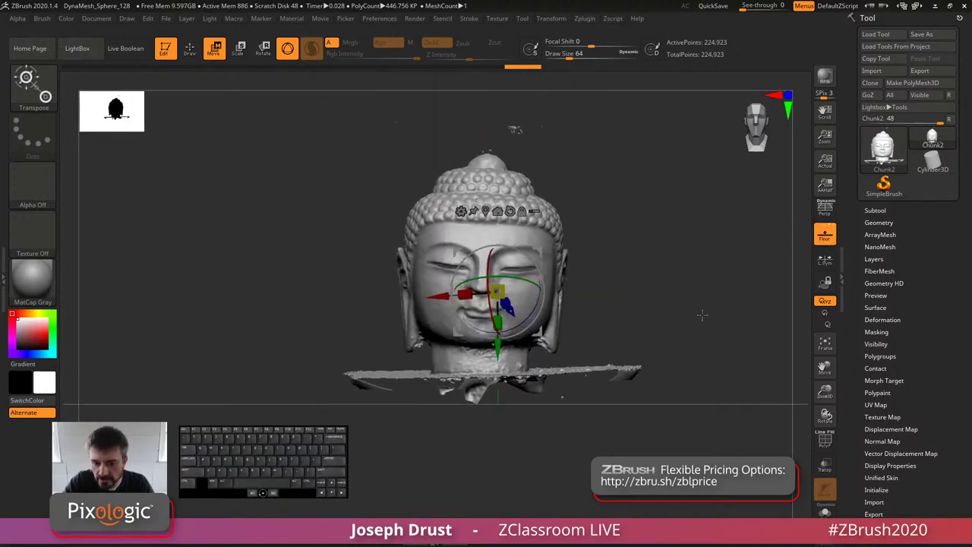
drag(705, 319, 697, 297)
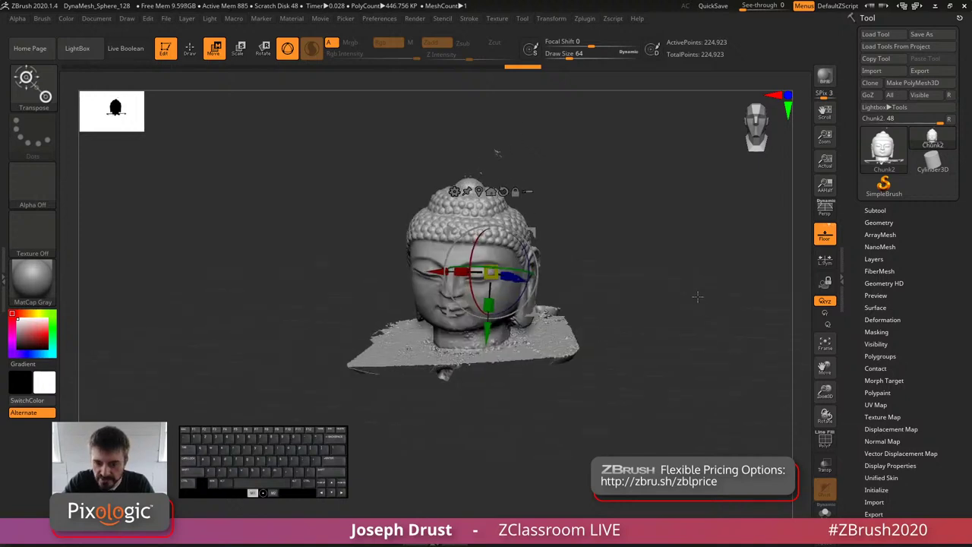
key(p)
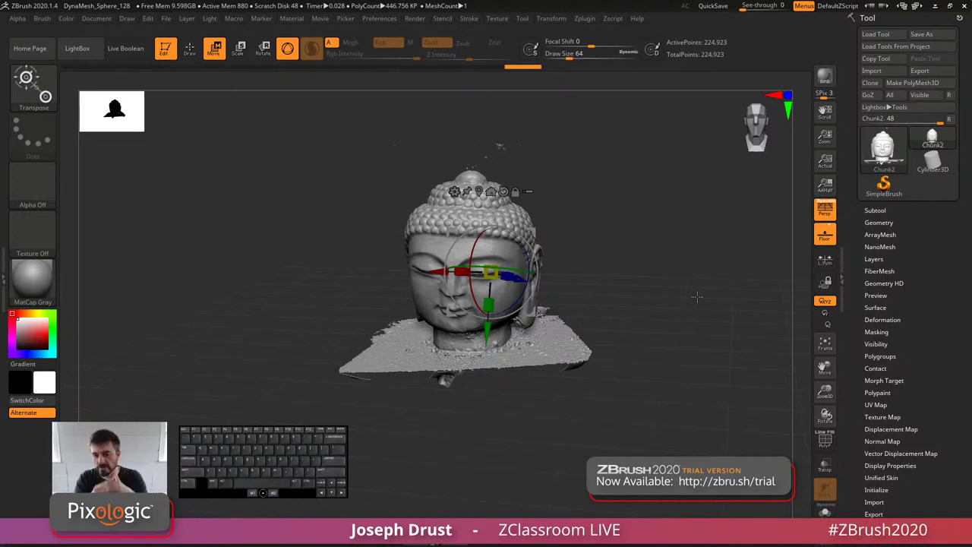
shift+drag(673, 272, 680, 258)
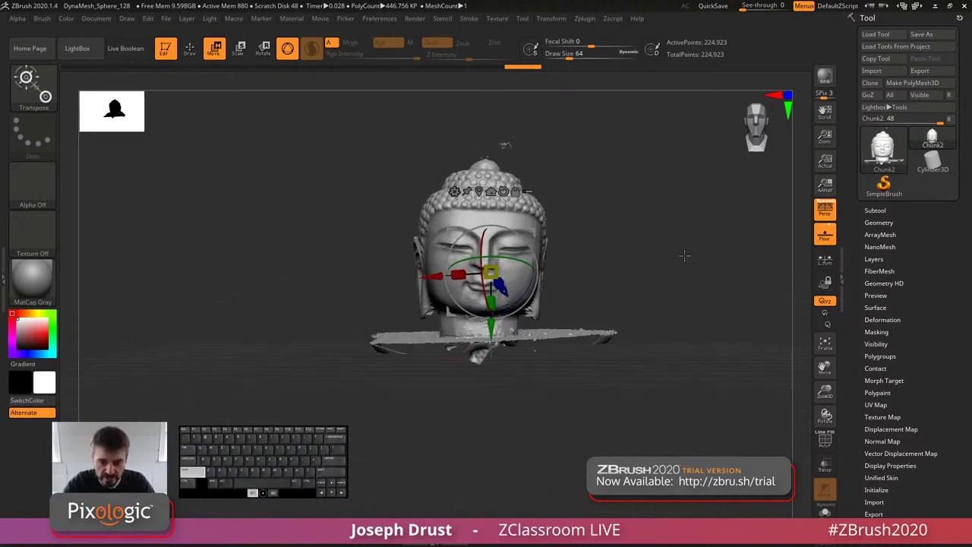
key(p)
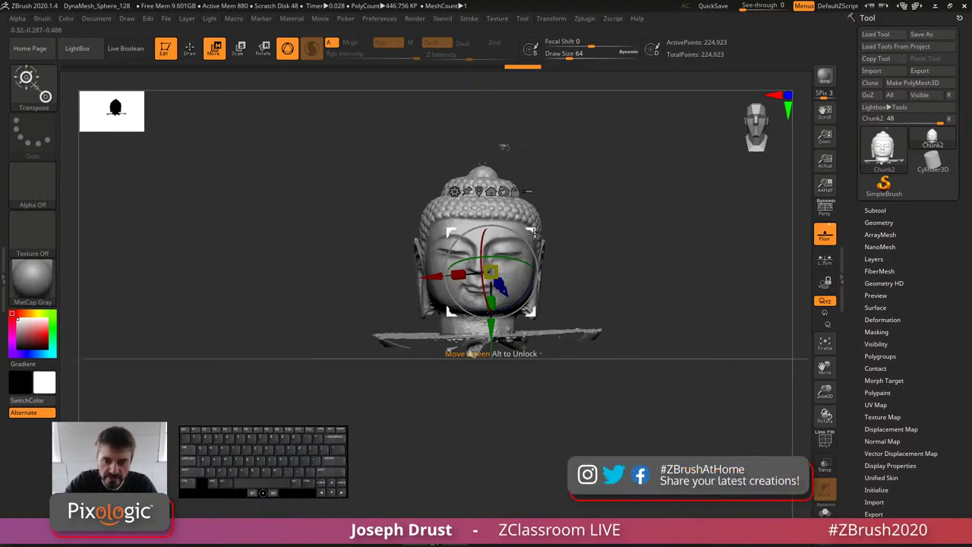
Step: Try moving the head up off the floor grid, and set the grid elevation to 0
drag(533, 231, 527, 158)
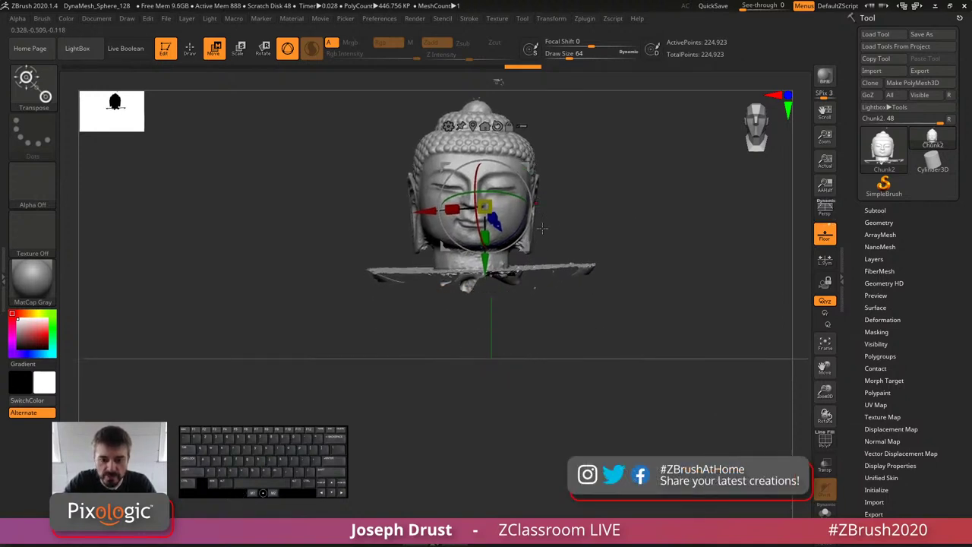
drag(666, 285, 514, 355)
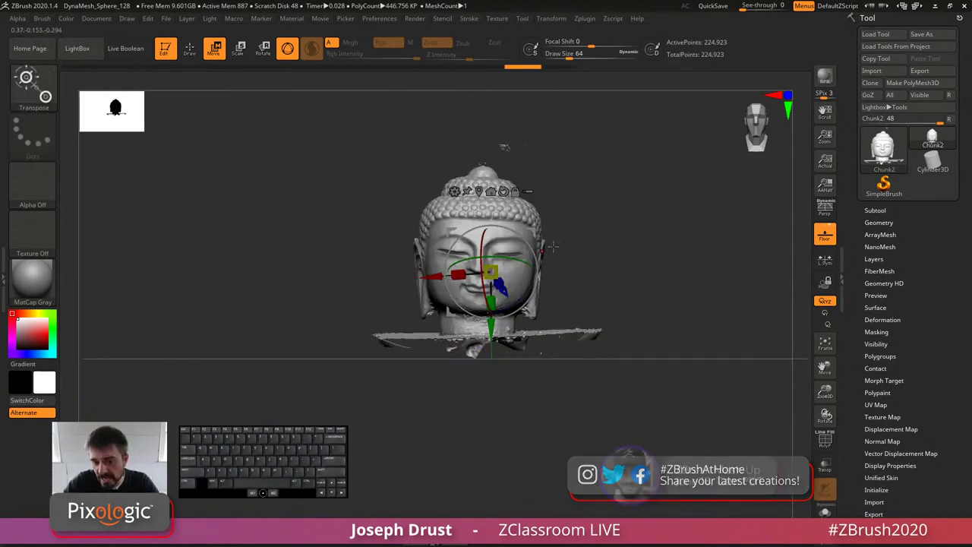
click(111, 19)
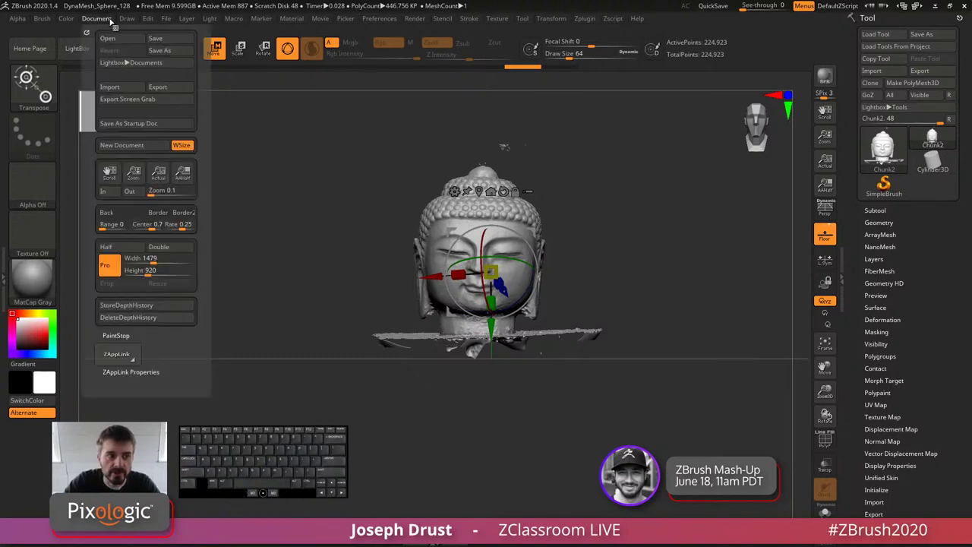
mouse_move(127, 20)
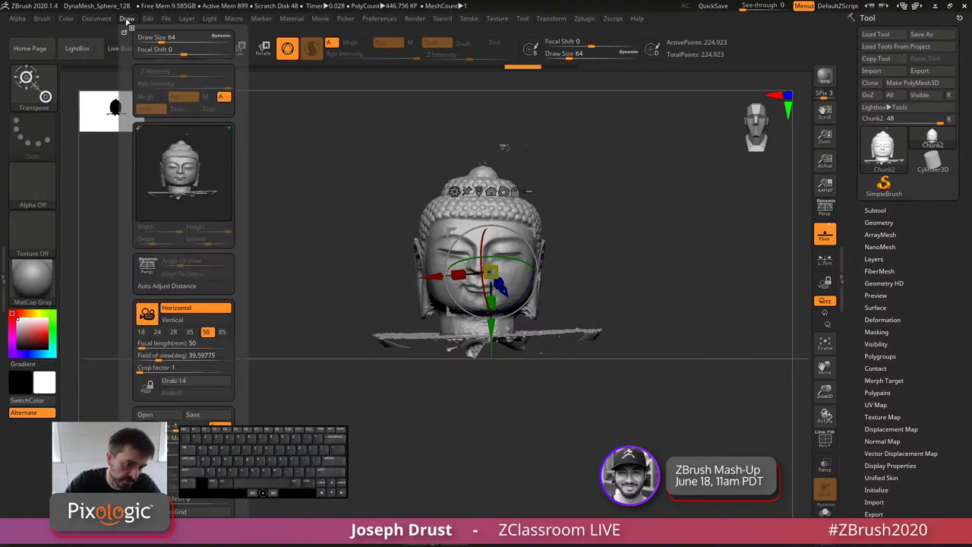
drag(134, 187, 129, 119)
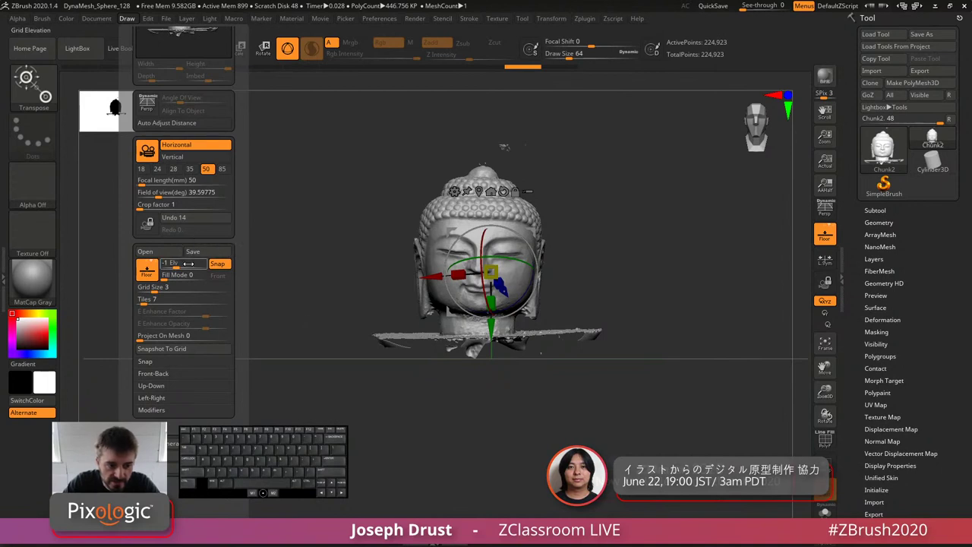
click(174, 264)
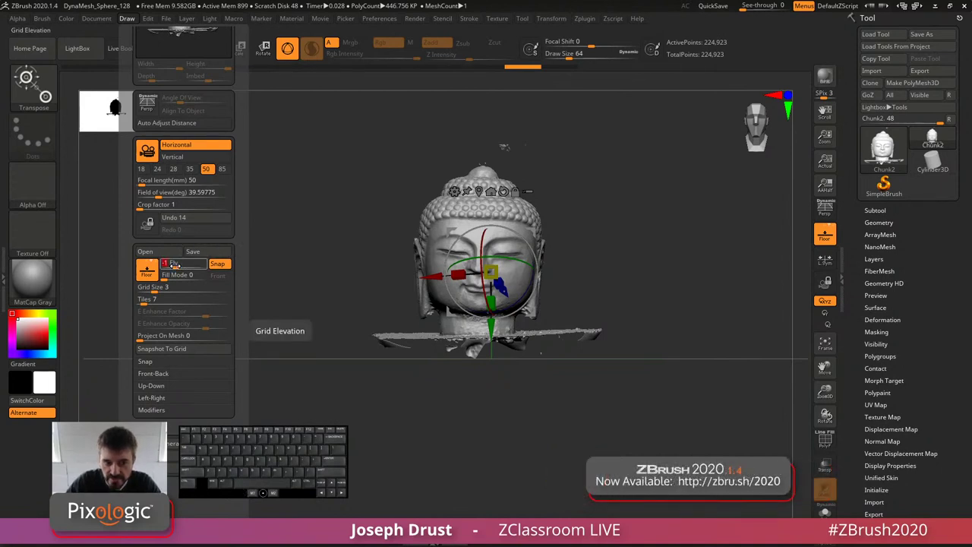
text(0)
key(Return)
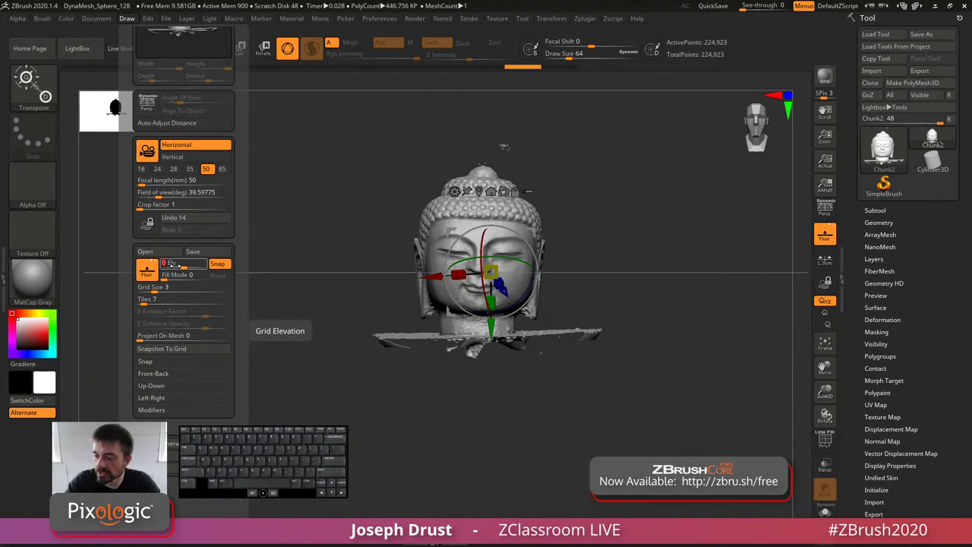
Step: Move the head up in side and front view until its base slab lies near the floor grid line
drag(638, 230, 566, 244)
alt+drag(605, 218, 681, 275)
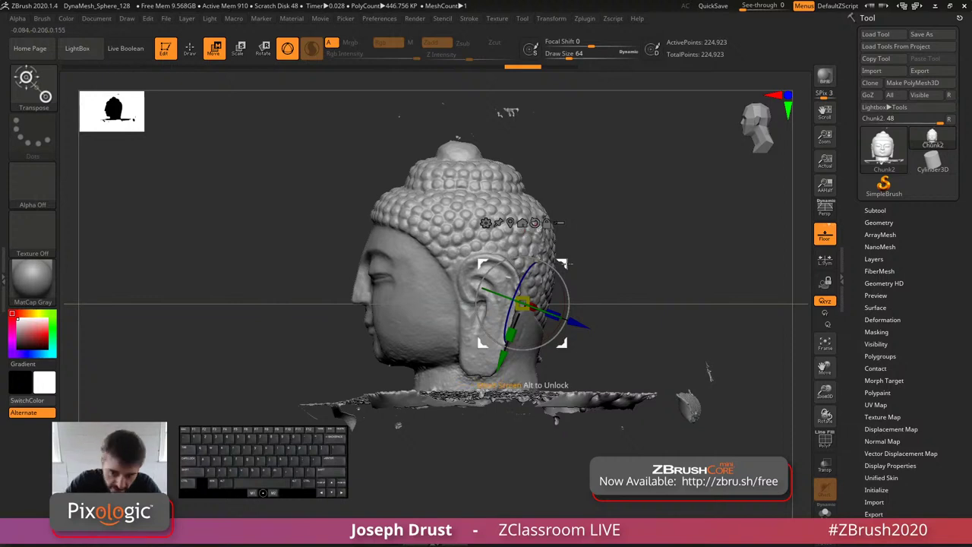
alt+drag(708, 372, 702, 295)
drag(563, 188, 561, 186)
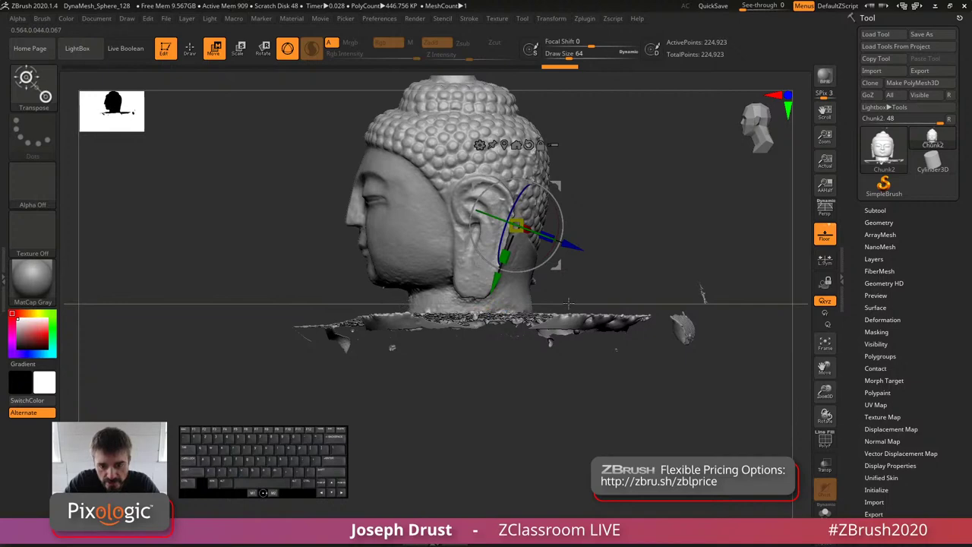
drag(568, 302, 475, 310)
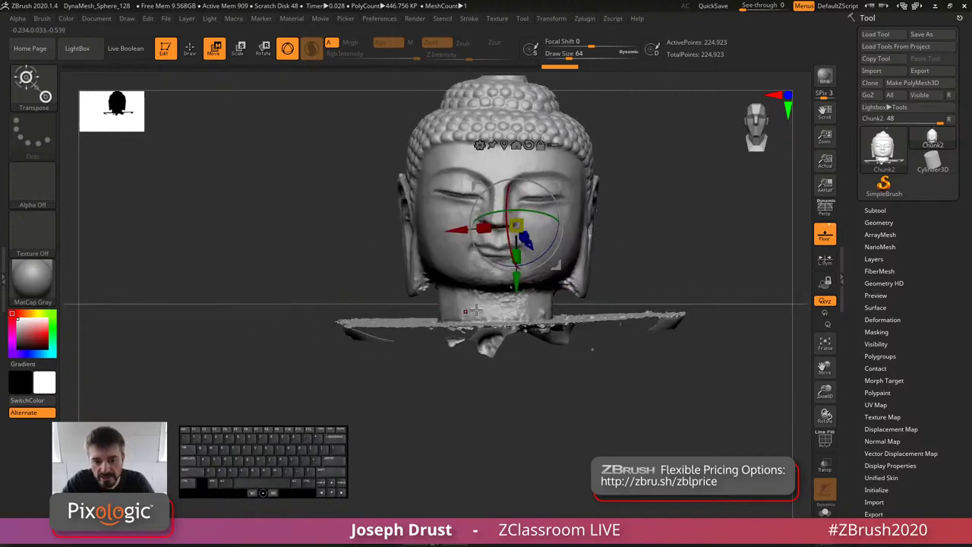
drag(516, 283, 516, 275)
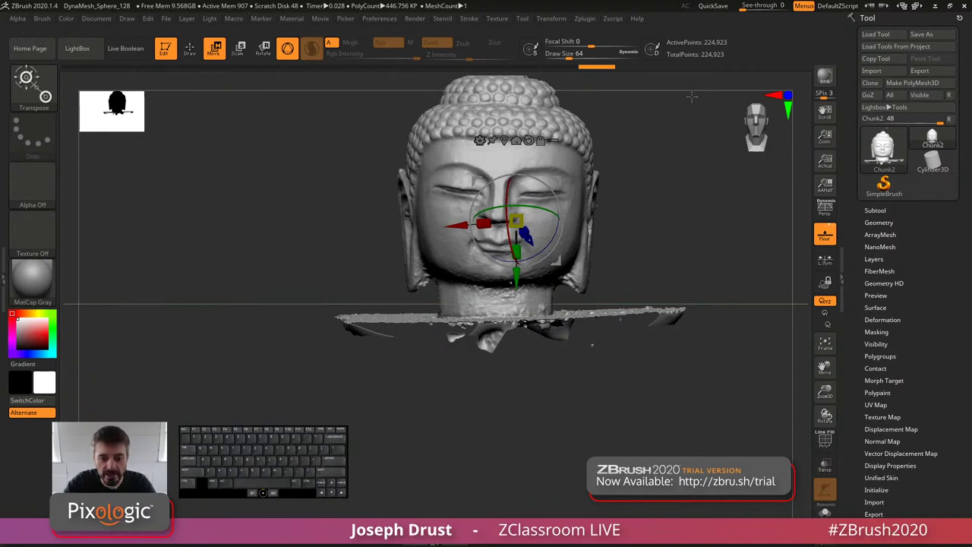
Step: Rotate the head slightly in the front view to level the face and base against the floor line
alt+drag(709, 132, 695, 199)
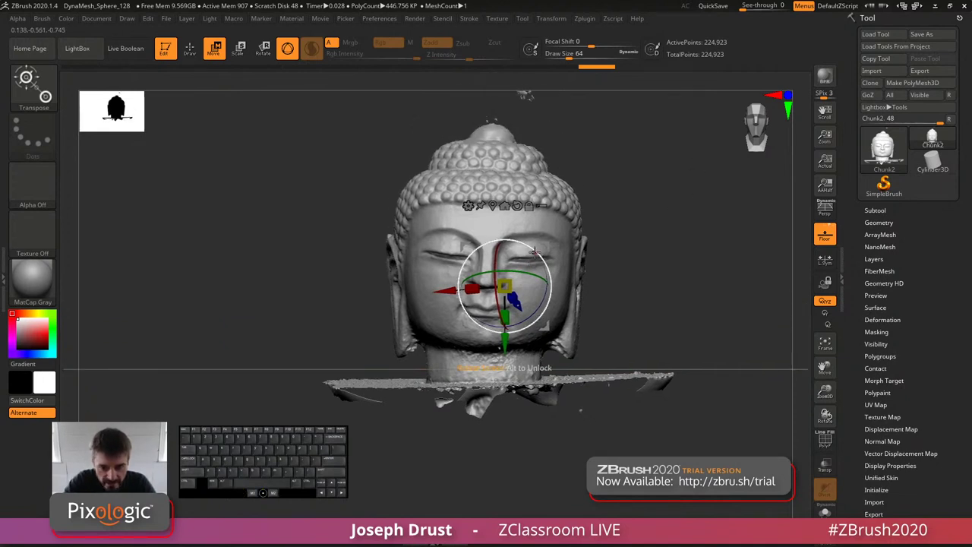
drag(534, 252, 537, 255)
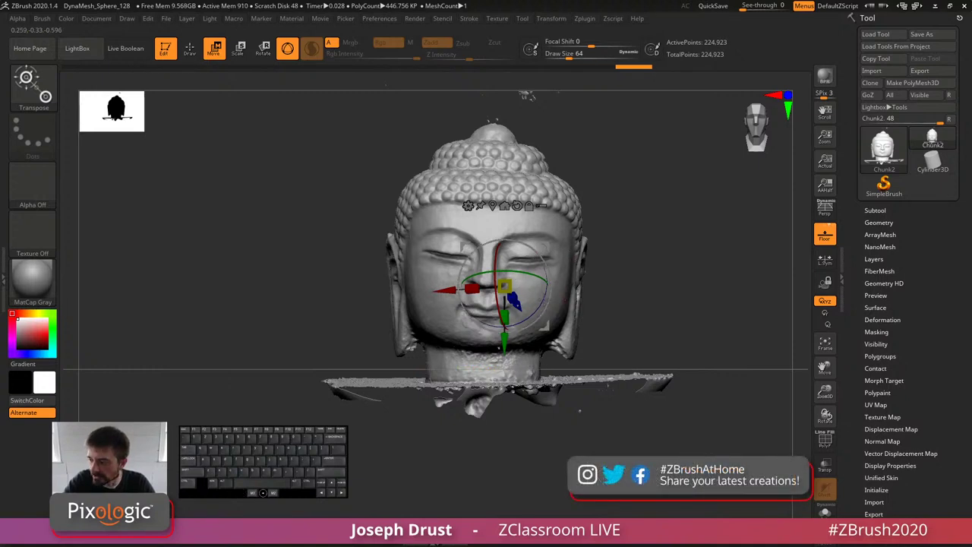
alt+drag(641, 257, 614, 0)
alt+drag(610, 234, 629, 487)
alt+drag(631, 261, 608, 229)
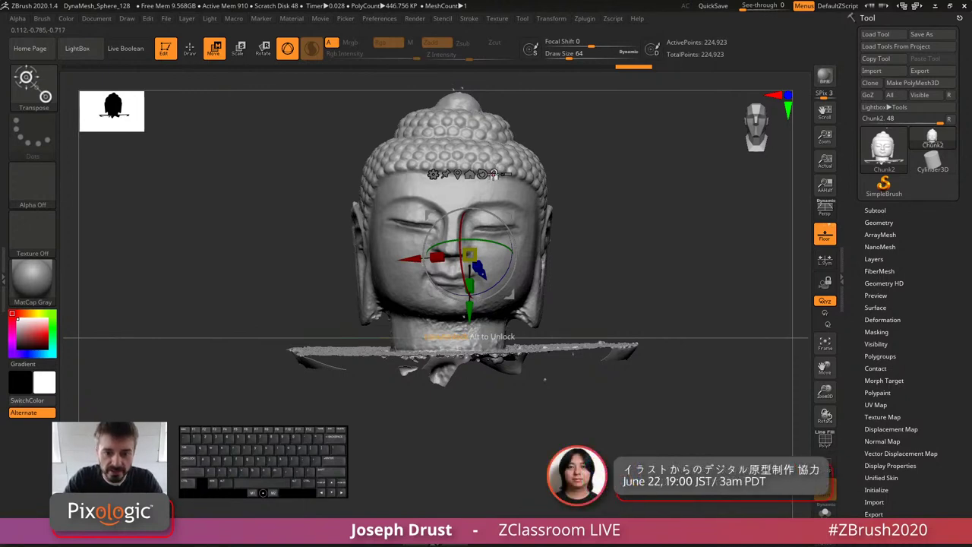
Step: Reset the gizmo's orientation, center it on the mesh and correct the head's tilt slightly in the side view
click(482, 174)
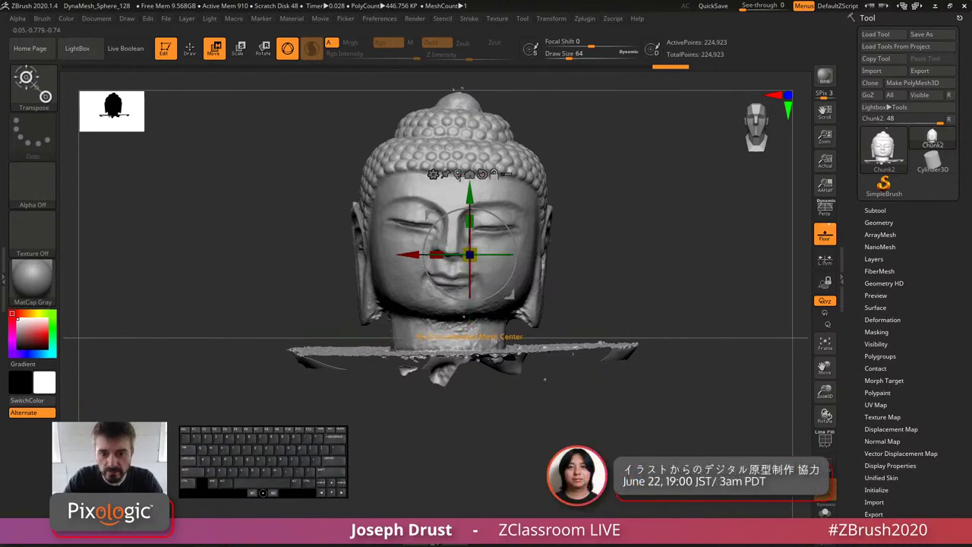
click(470, 174)
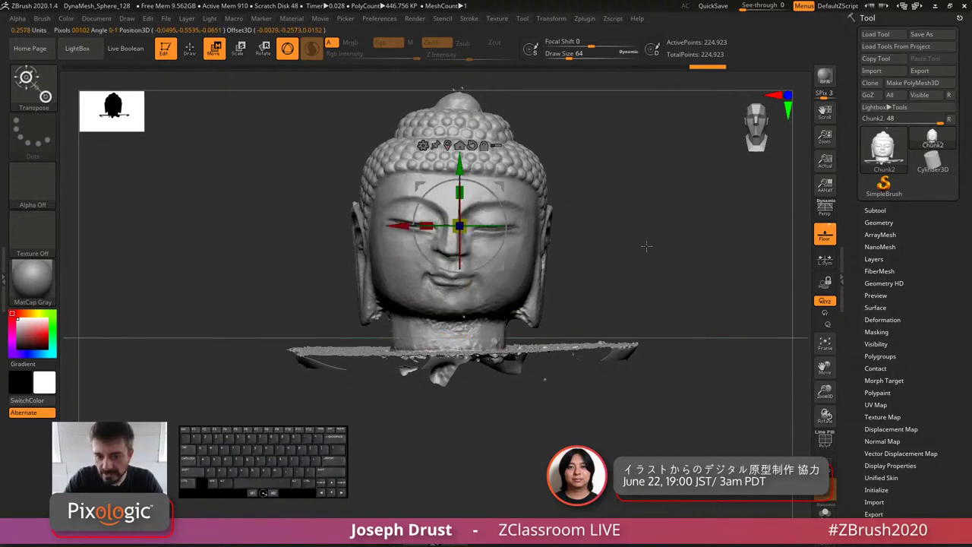
drag(661, 263, 621, 261)
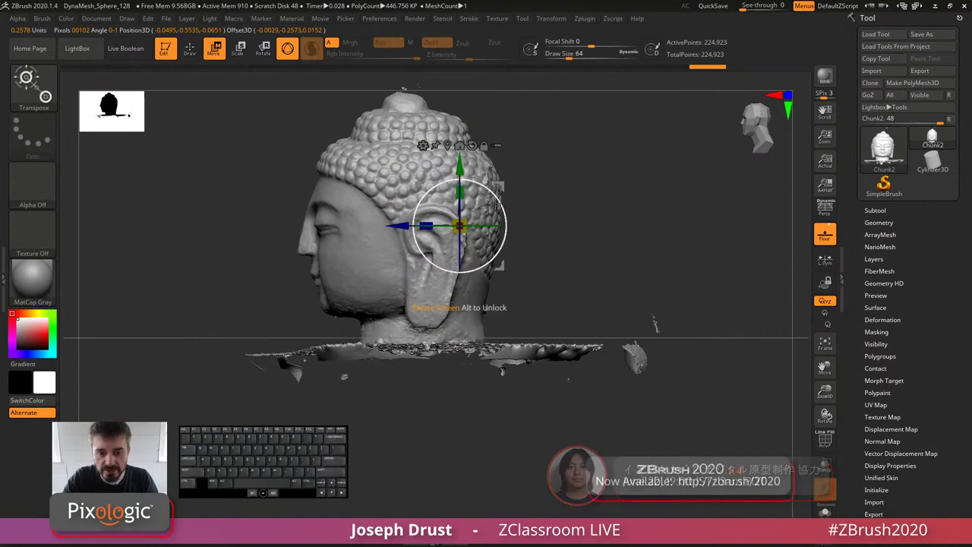
drag(499, 206, 499, 203)
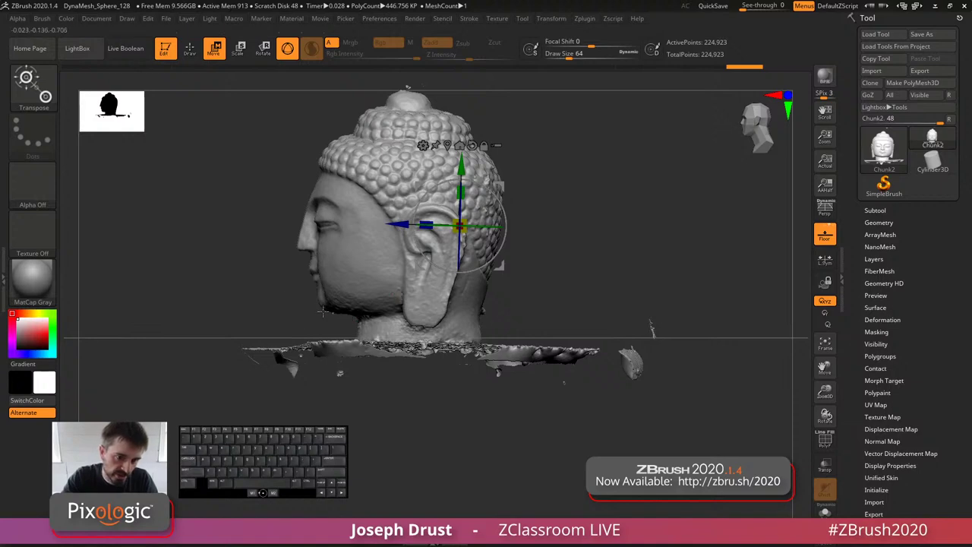
Step: Rotate the head slightly in the top view so the face points straight forward, and return to the front view
drag(628, 197, 726, 308)
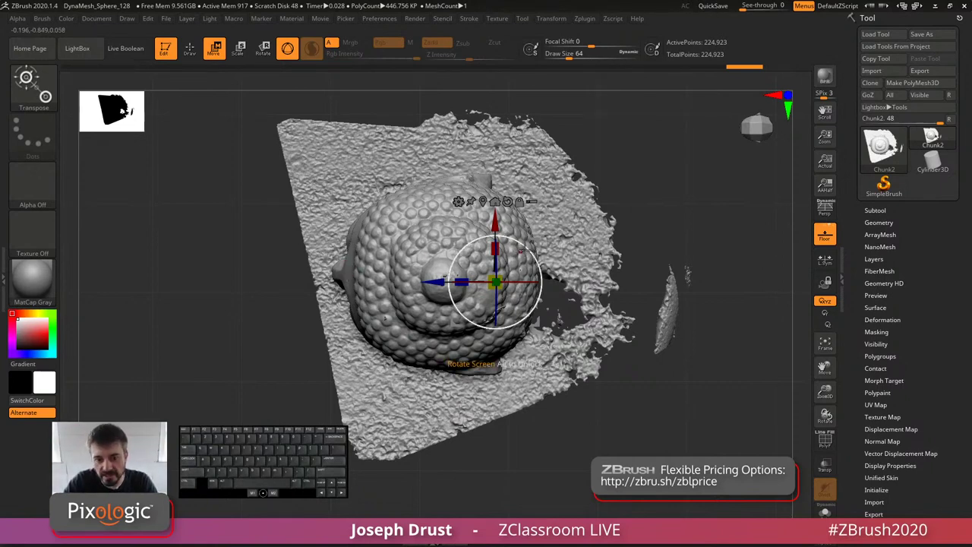
drag(521, 249, 523, 243)
drag(669, 395, 692, 258)
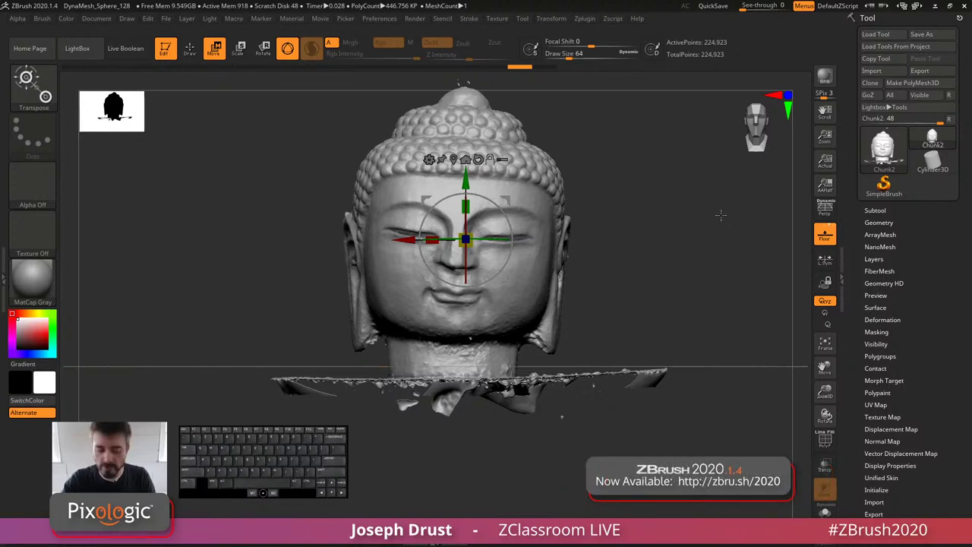
Step: Frame the aligned head in the front view and switch back to Draw mode
key(f)
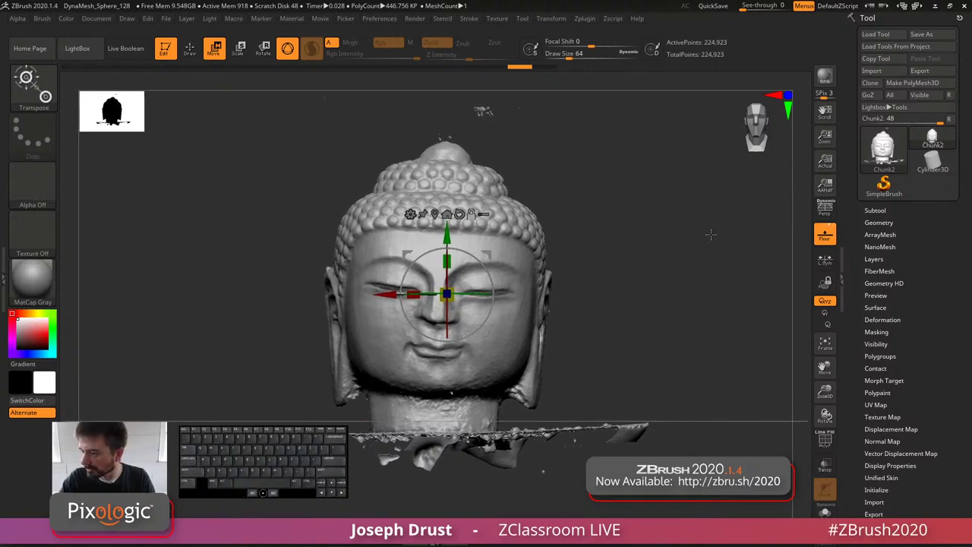
alt+drag(707, 271, 708, 256)
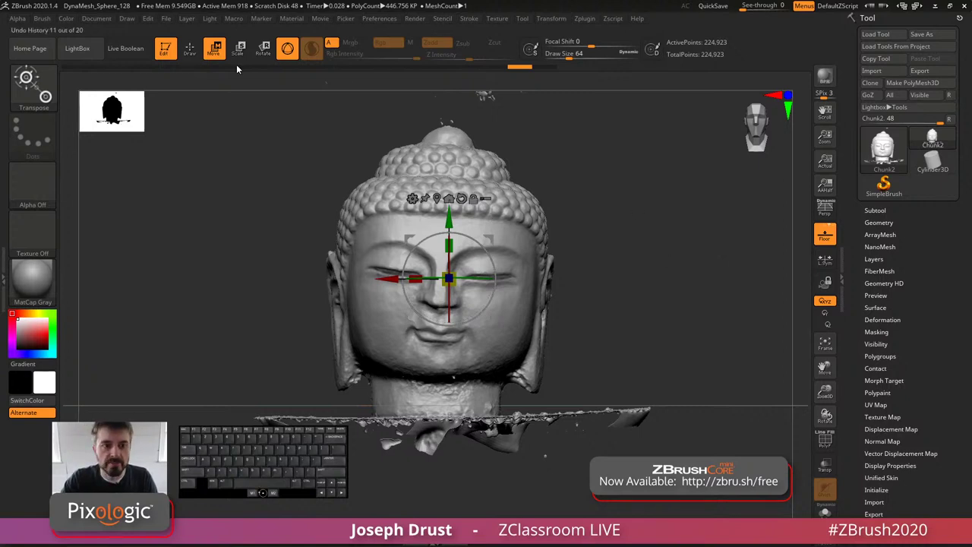
click(192, 50)
alt+drag(592, 226, 588, 208)
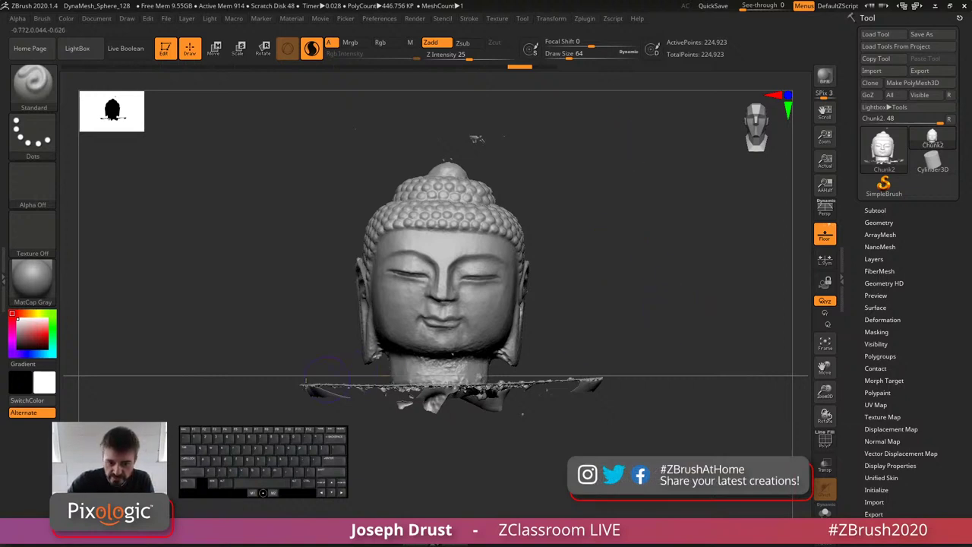
Step: Show the polygroup colours, assign separate polygroups to the disconnected pieces with Auto Groups, and turn off the floor grid
click(881, 355)
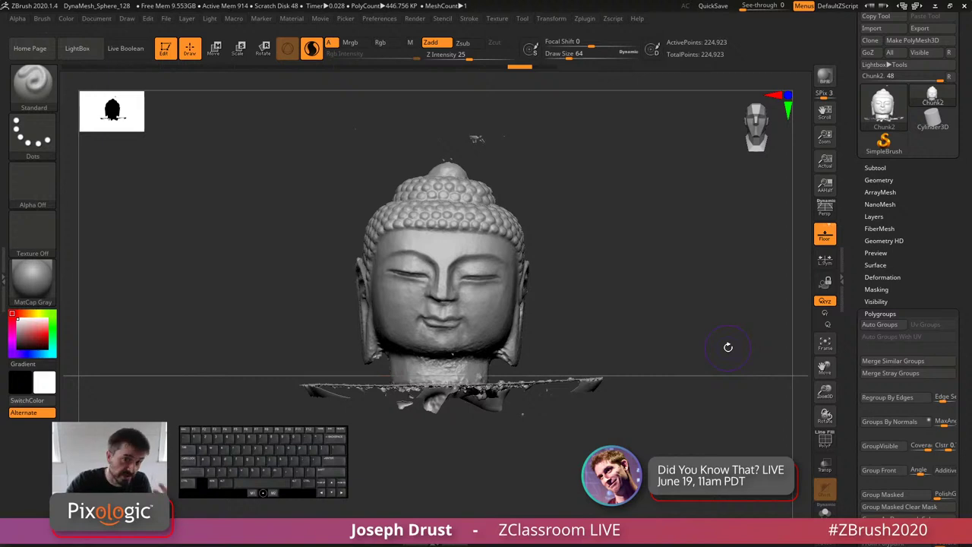
click(825, 441)
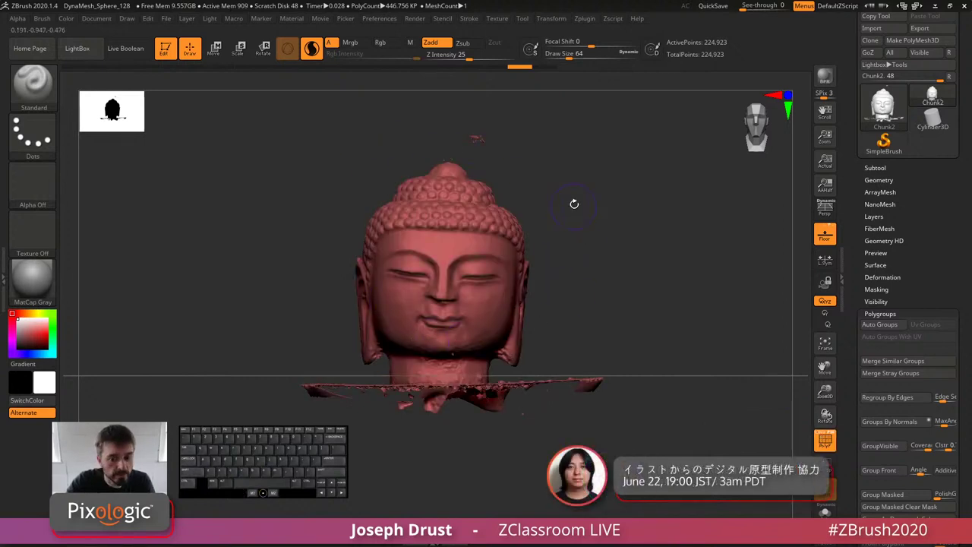
click(880, 325)
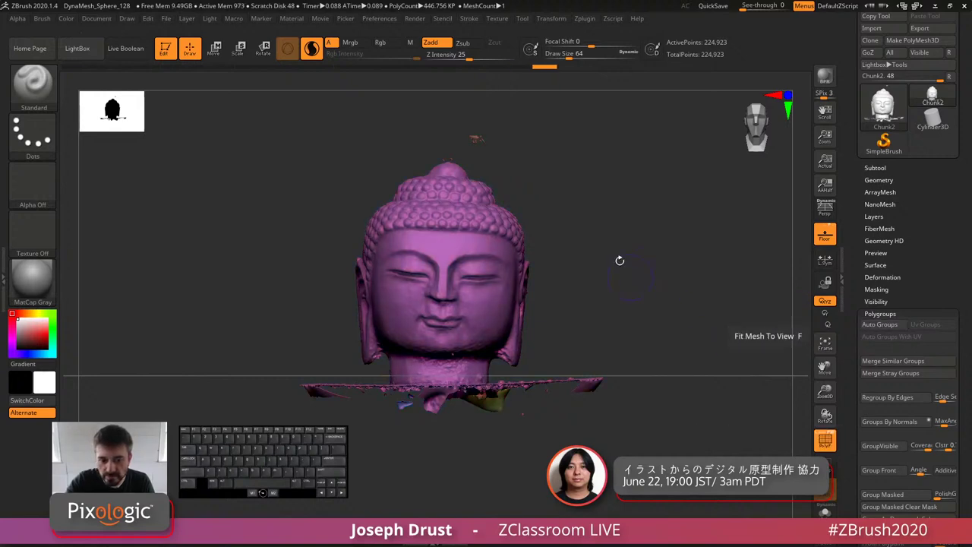
drag(603, 243, 672, 291)
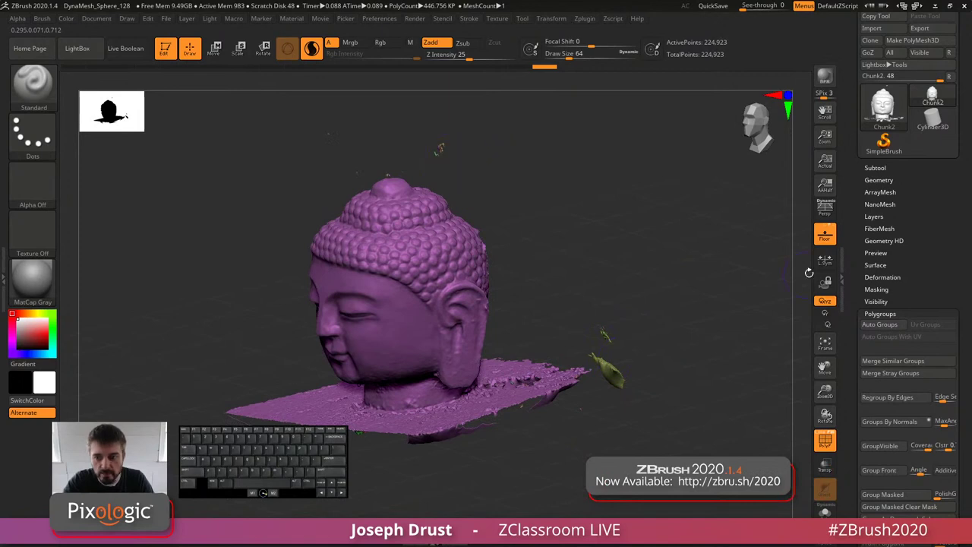
click(828, 245)
alt+drag(673, 251, 681, 250)
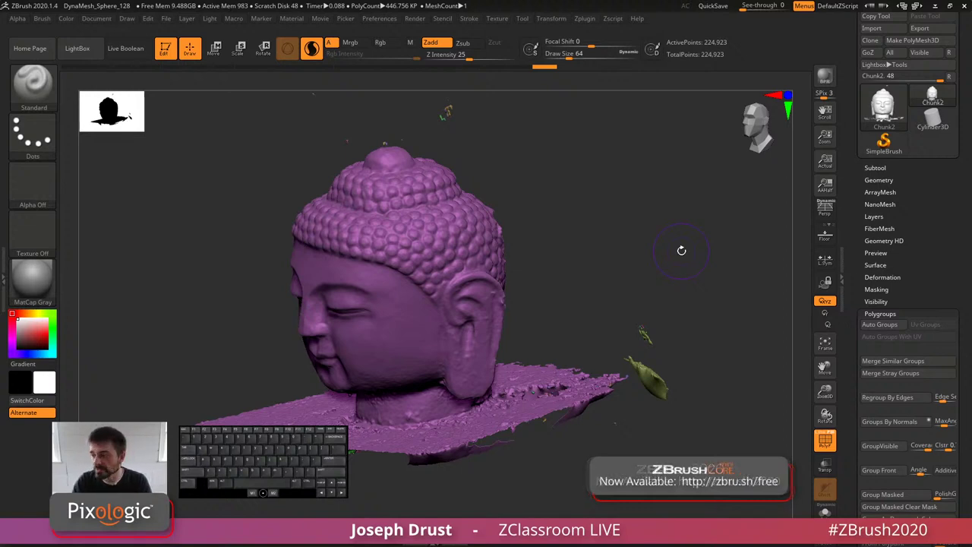
drag(694, 325, 708, 327)
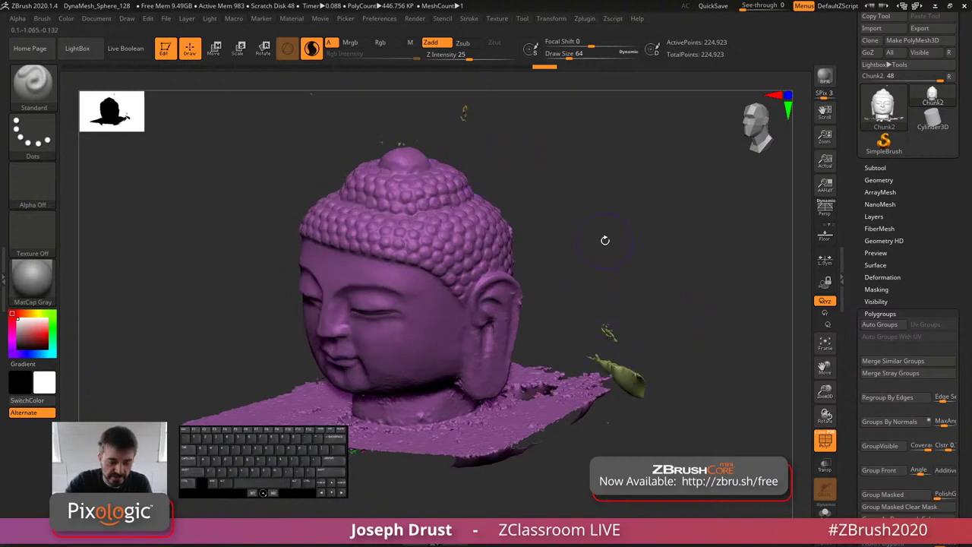
Step: Isolate the polygroup of the main head and its base so the loose scan fragments are hidden
key(ctrl+shift)
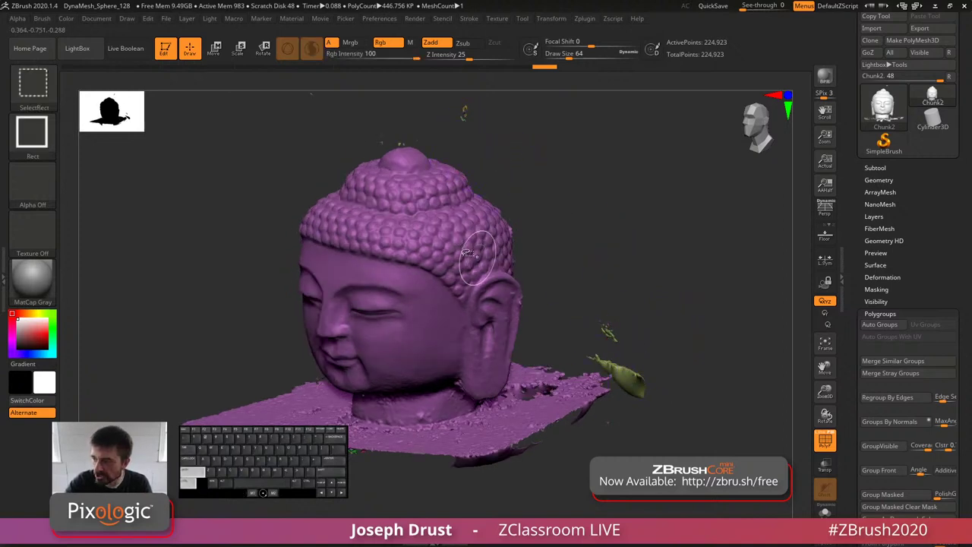
ctrl+shift+click(439, 269)
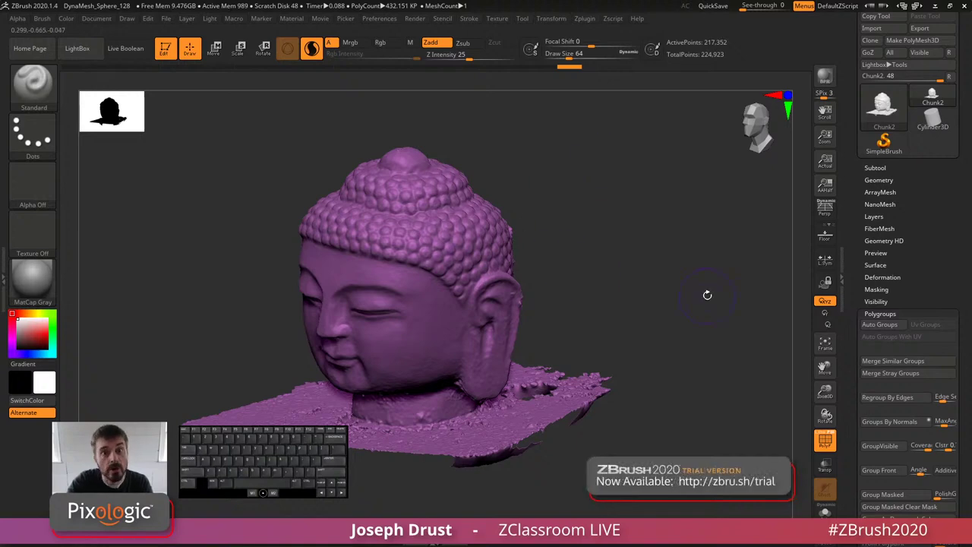
drag(664, 299, 755, 295)
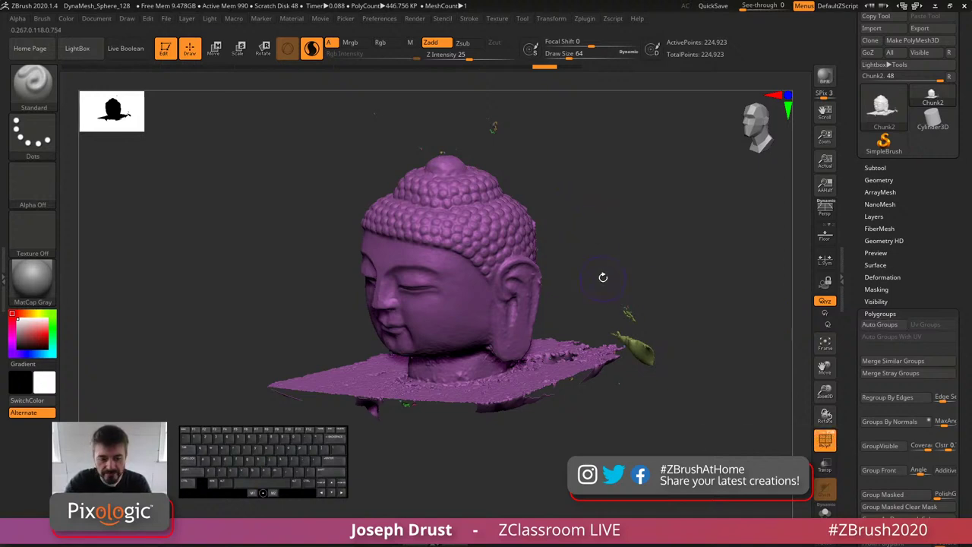
key(ctrl+shift)
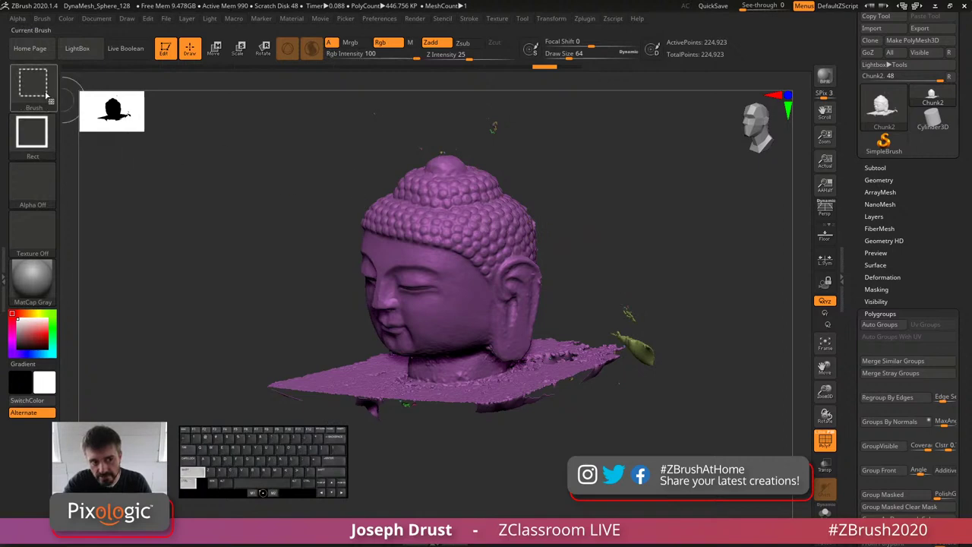
ctrl+shift+click(449, 258)
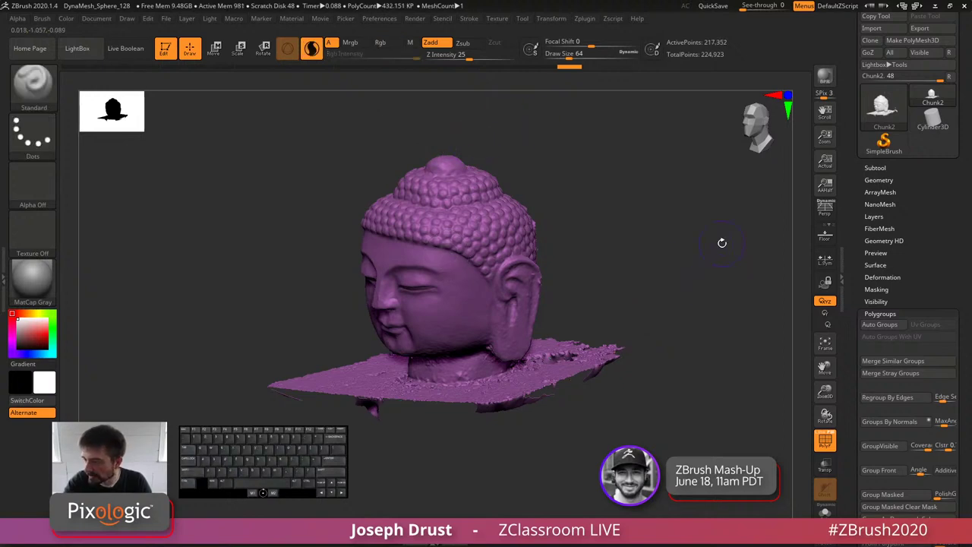
Step: Permanently remove the hidden loose fragments from the mesh with Del Hidden
drag(859, 121, 858, 166)
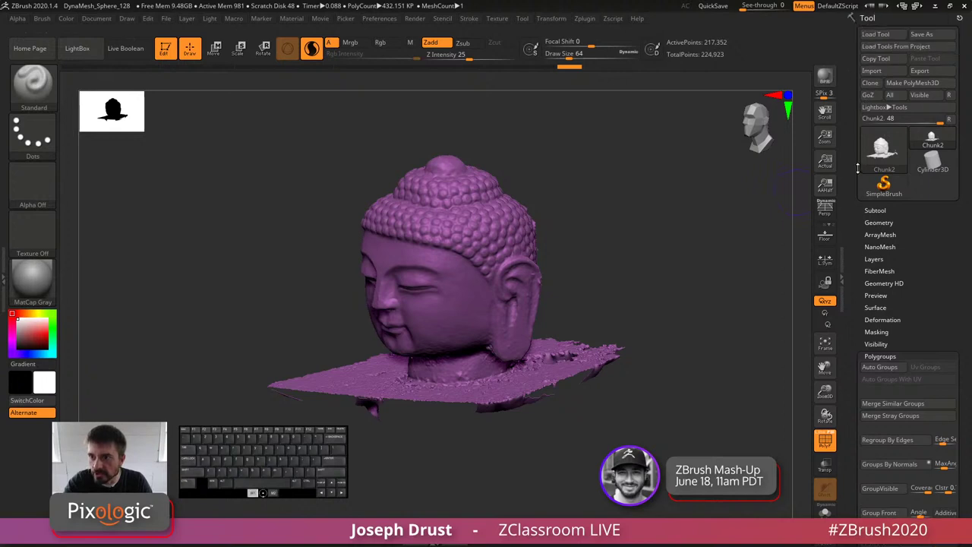
drag(919, 234, 895, 199)
click(888, 202)
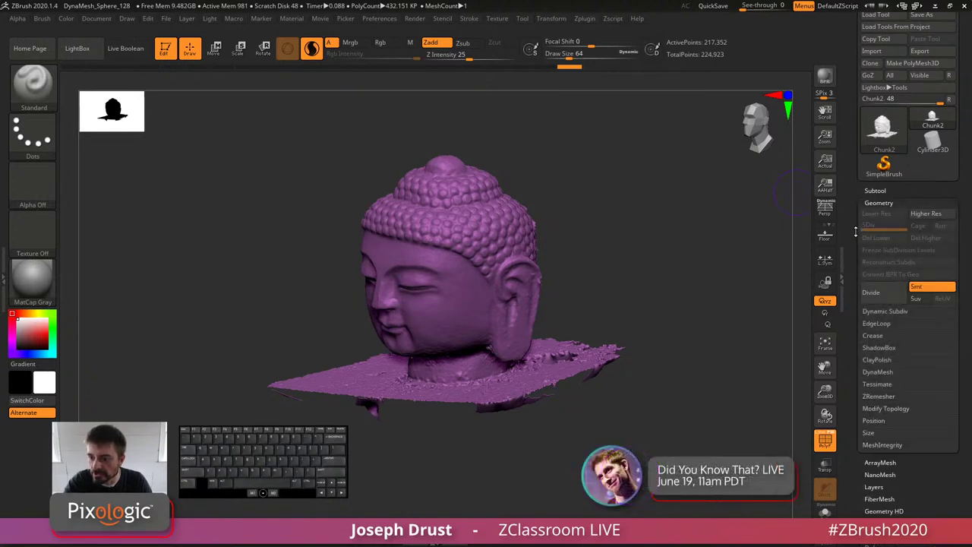
drag(856, 281, 857, 214)
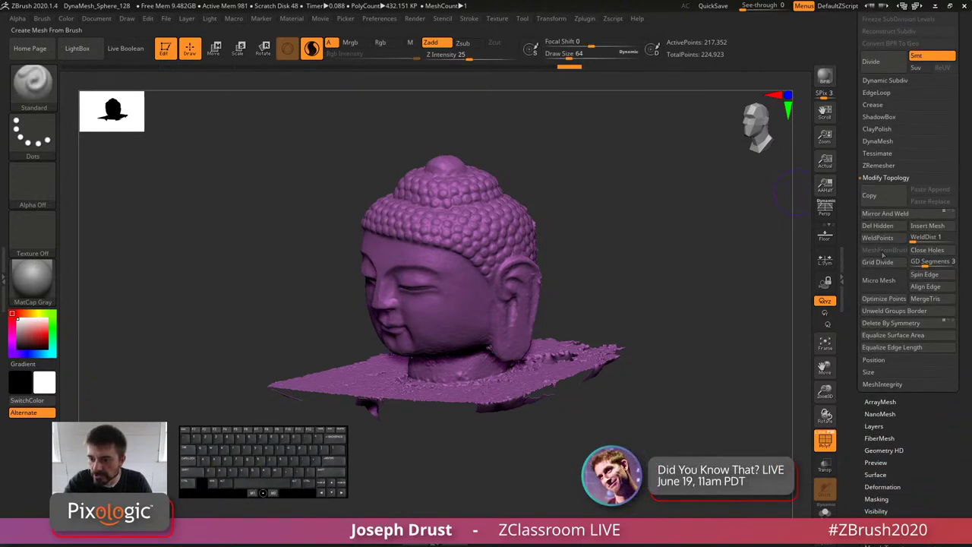
click(879, 226)
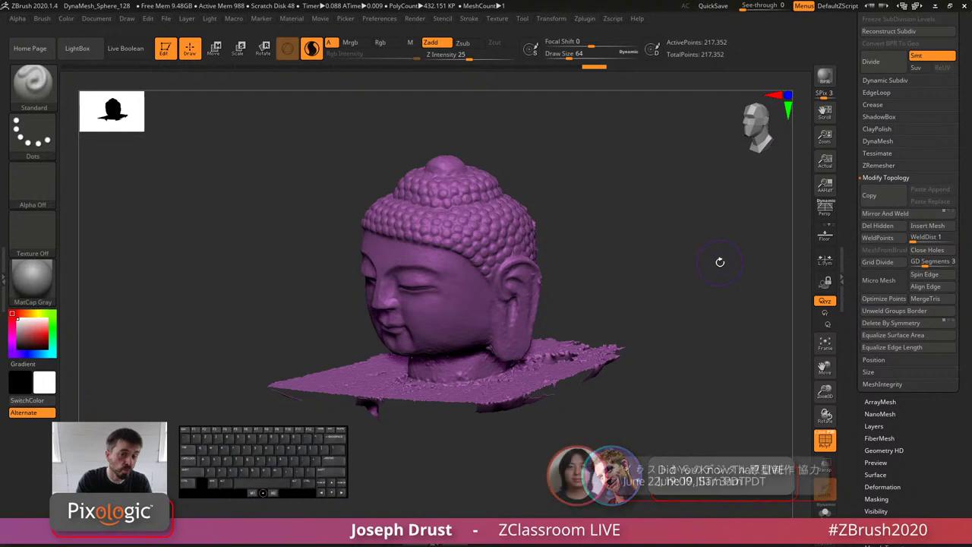
drag(720, 262, 713, 312)
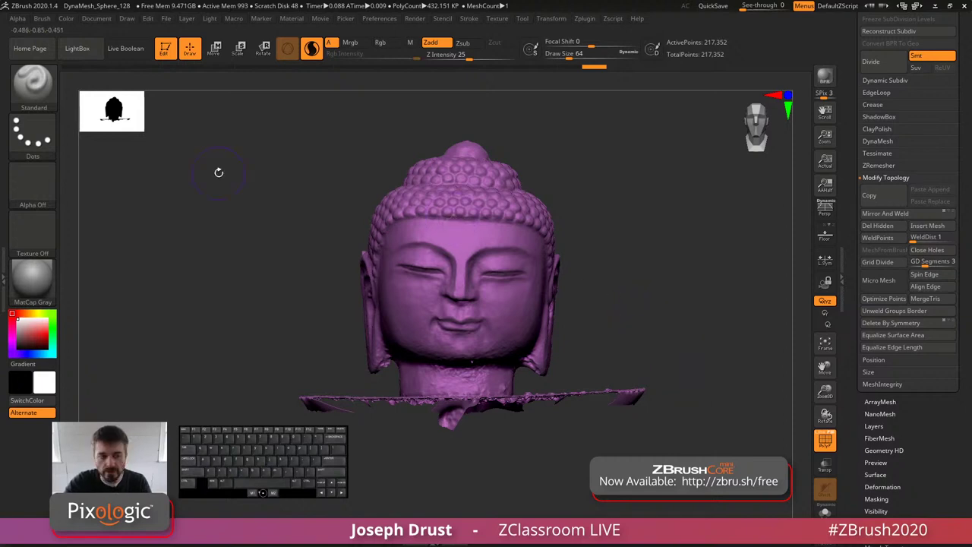
key(ctrl+shift)
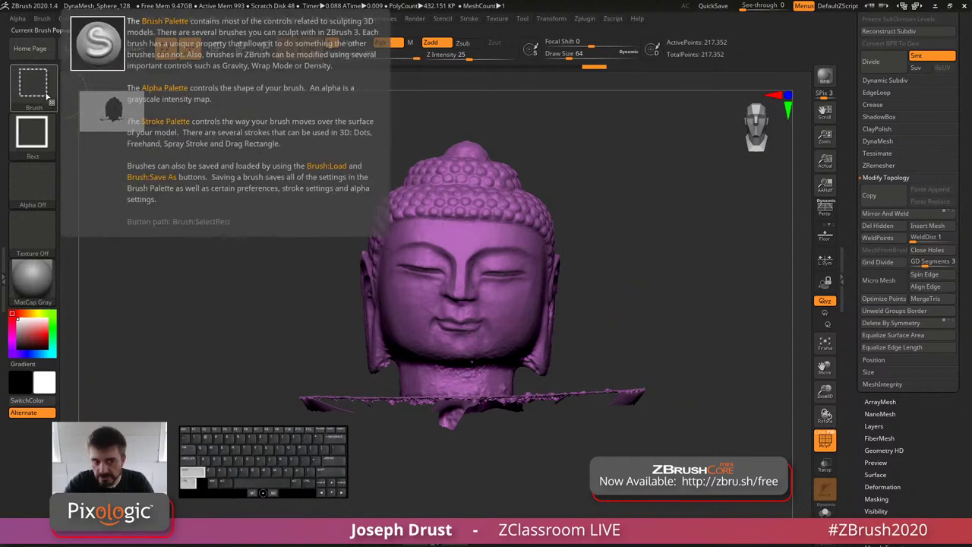
click(44, 98)
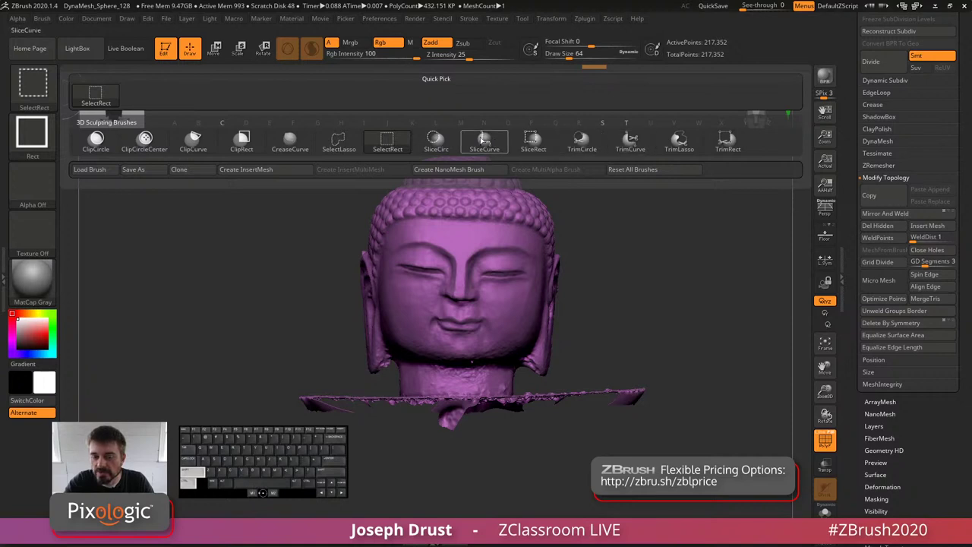
mouse_move(471, 148)
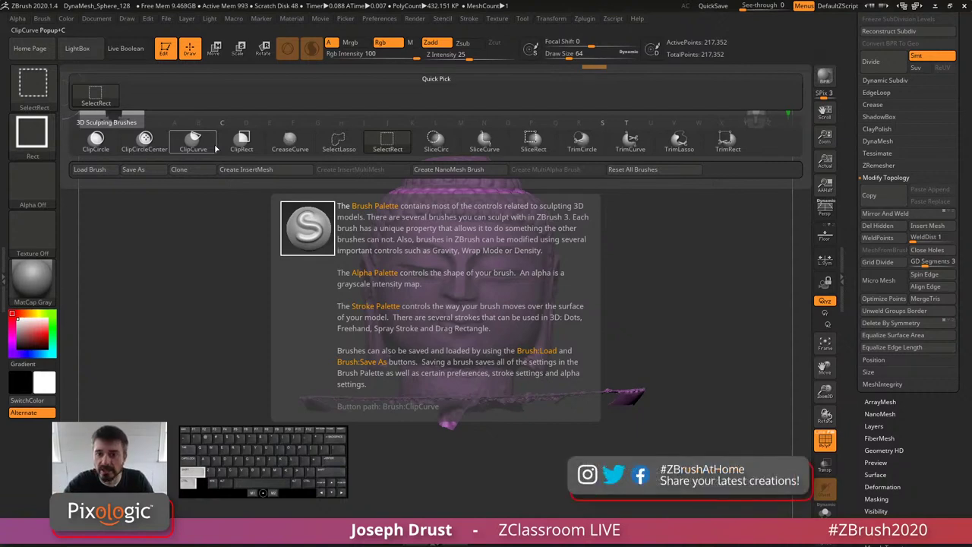
mouse_move(634, 148)
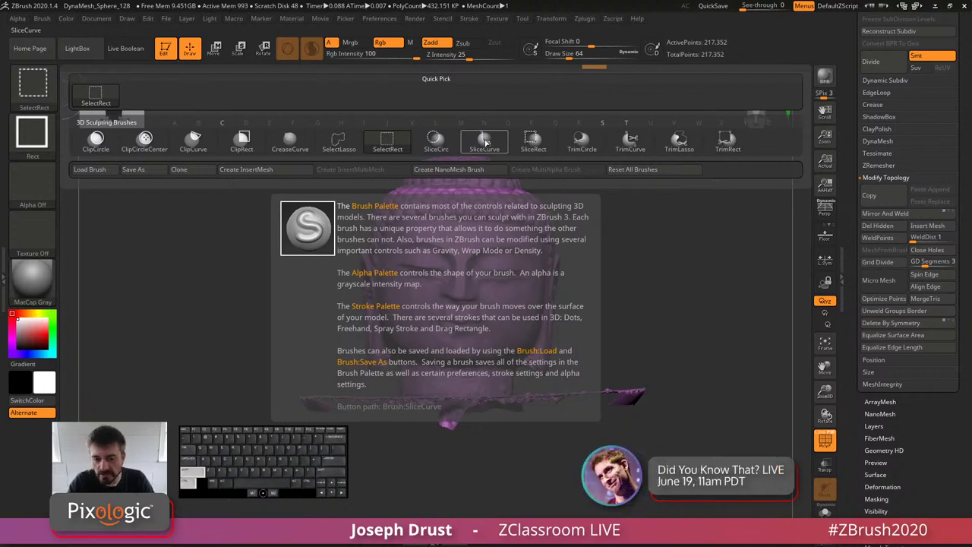
alt+drag(639, 333, 638, 337)
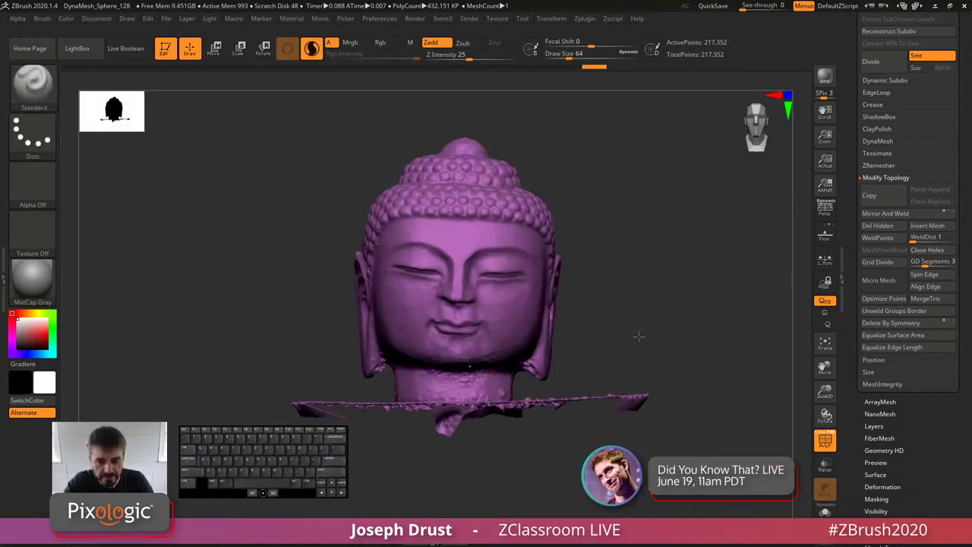
Step: Choose SliceCurve as the brush used in place of SelectRect
key(ctrl+shift)
ctrl+shift+click(32, 84)
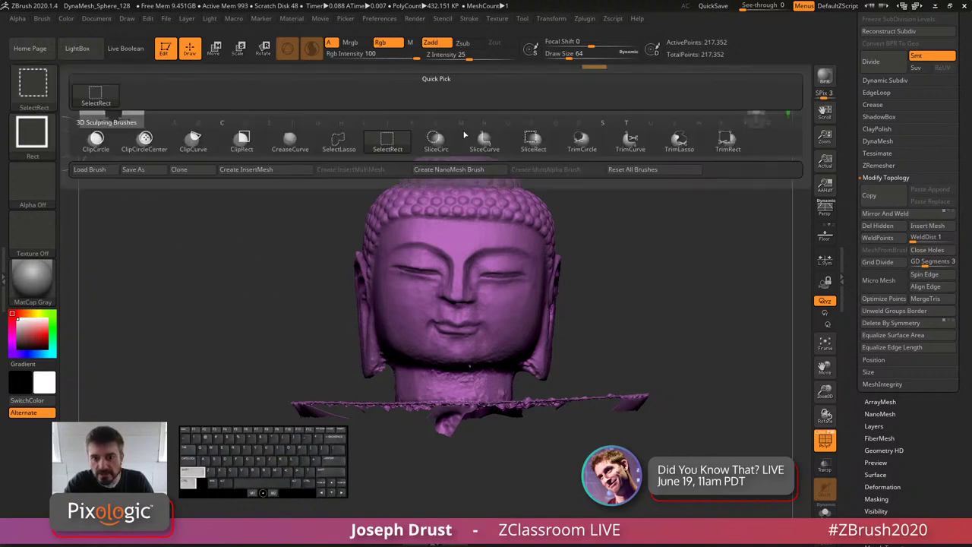
click(485, 140)
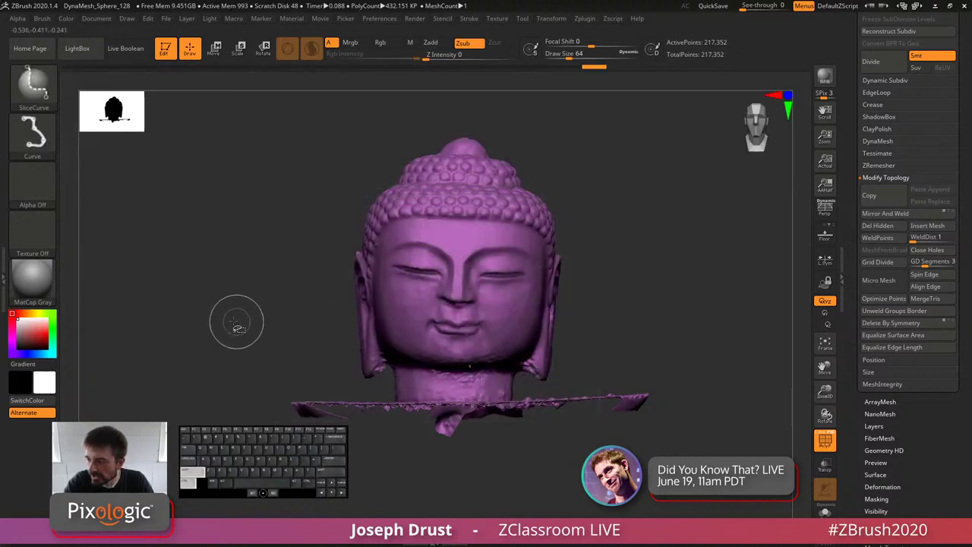
Step: Try a slice across the head at the hairline and toggle the visibility of the resulting polygroups
ctrl+shift+drag(235, 322, 629, 223)
drag(680, 301, 661, 289)
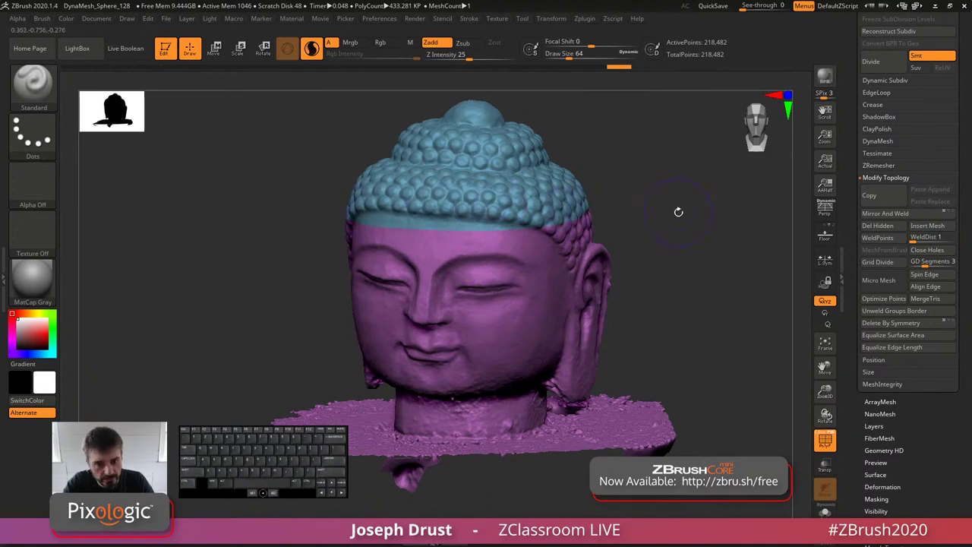
ctrl+shift+click(490, 194)
ctrl+shift+click(643, 233)
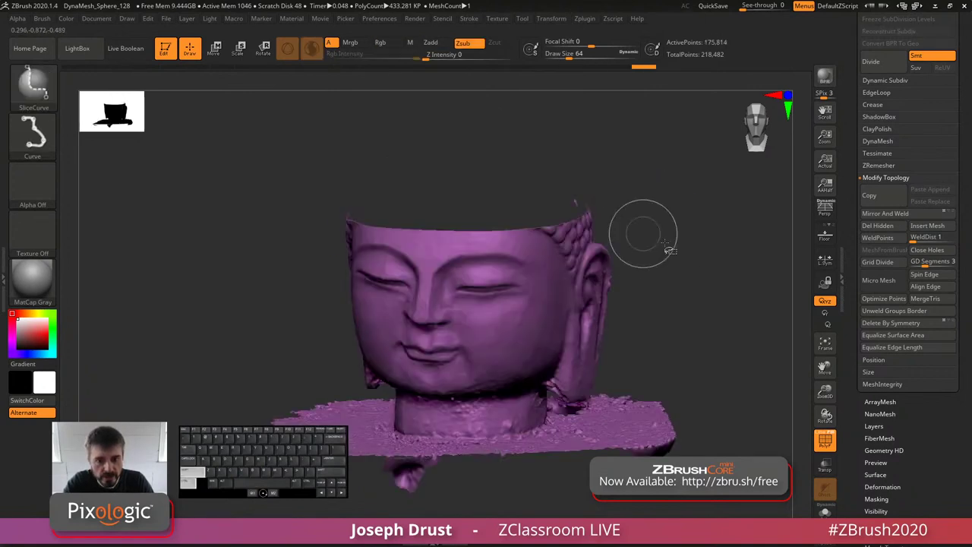
ctrl+shift+click(693, 256)
mouse_move(696, 308)
shift+mouse_down()
mouse_move(707, 304)
mouse_move(695, 299)
mouse_move(699, 237)
shift+mouse_up()
Step: Undo the hairline slice and its visibility changes
key(ctrl+z)
key(ctrl+z)
key(ctrl+z)
key(ctrl+z)
key(ctrl+z)
Step: Slice the mesh straight across the neck with SliceCurve and isolate the head above the cut
ctrl+shift+drag(262, 289, 718, 288)
drag(702, 235, 505, 368)
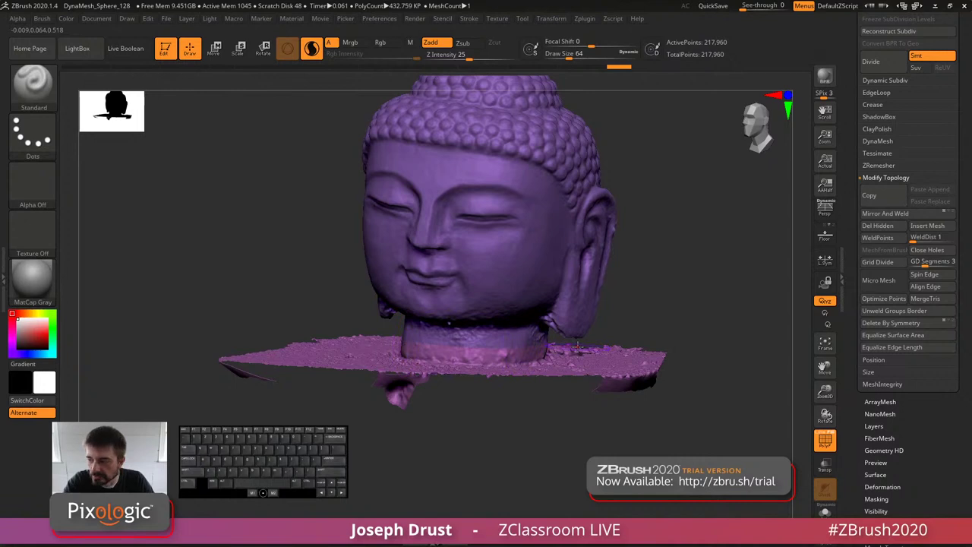
key(ctrl+shift)
ctrl+shift+click(518, 332)
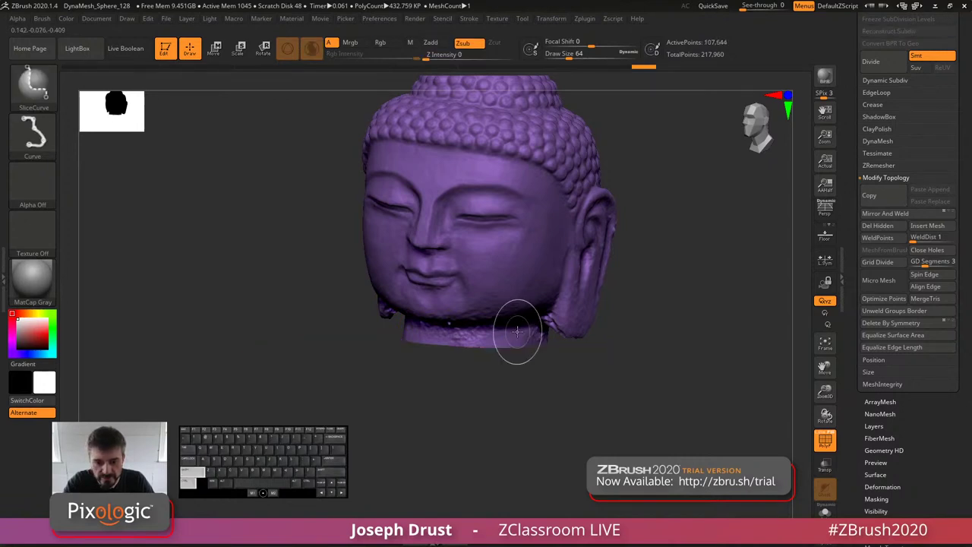
mouse_move(706, 334)
mouse_down()
mouse_move(679, 289)
mouse_move(704, 310)
mouse_move(662, 310)
mouse_move(531, 382)
mouse_up()
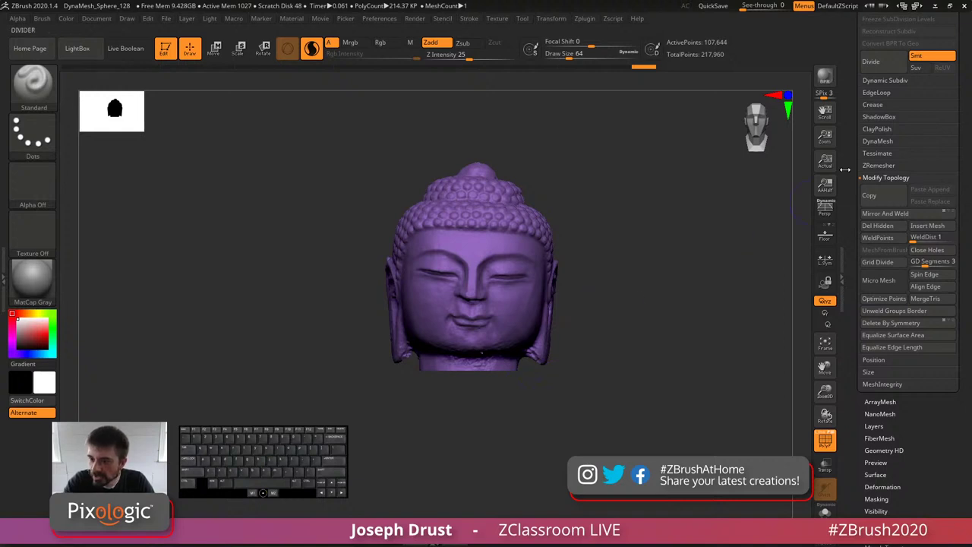
Step: Delete the hidden base below the neck cut with Del Hidden
scroll(869, 213, up, 5)
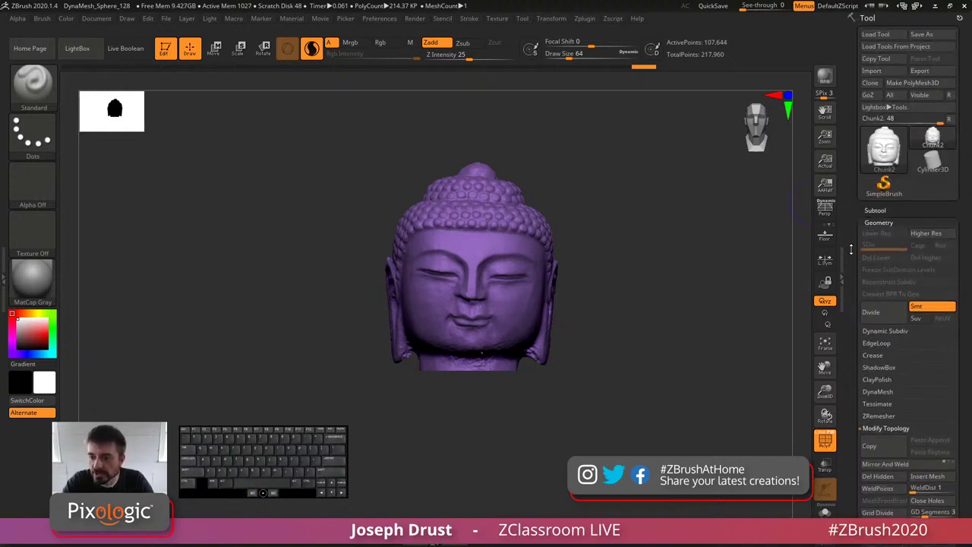
scroll(870, 227, down, 3)
click(877, 345)
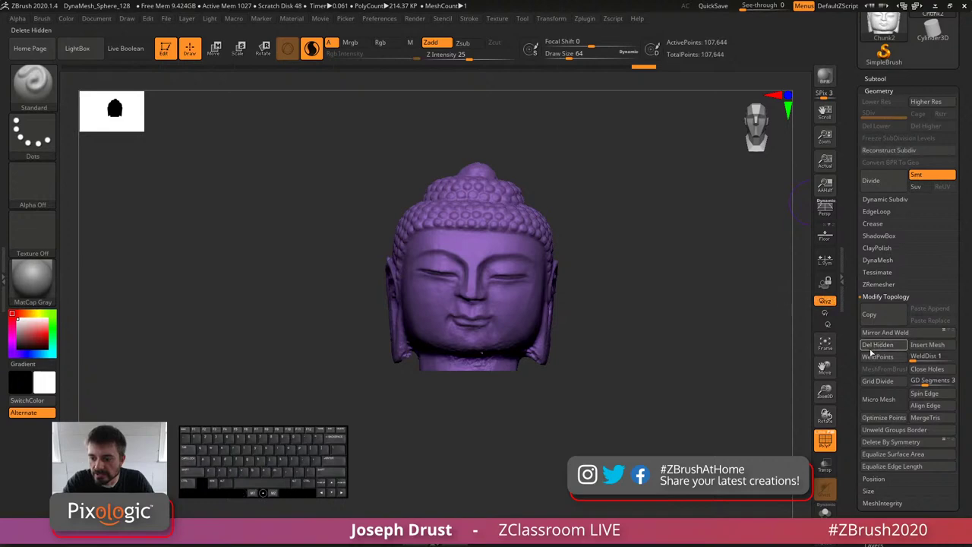
drag(696, 304, 711, 339)
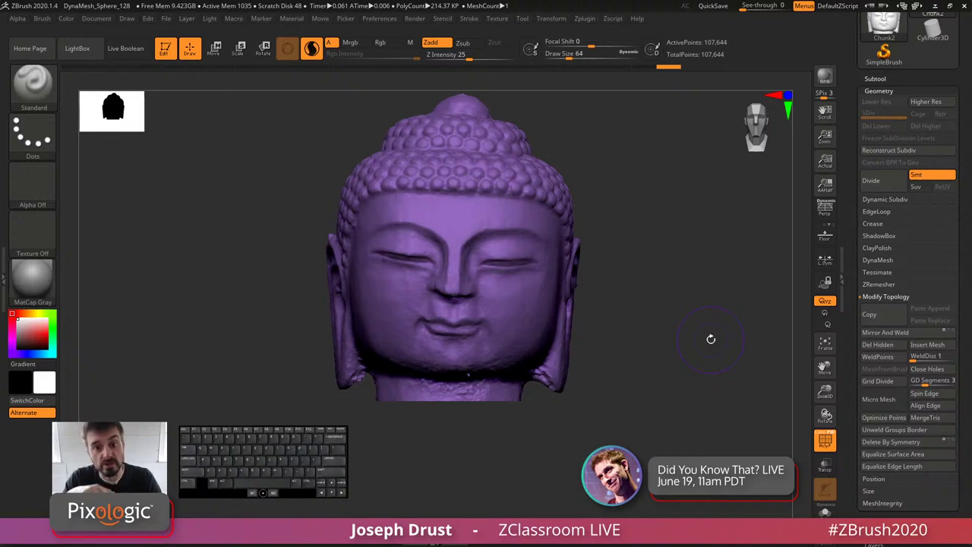
drag(701, 308, 694, 345)
Step: Turn on perspective for viewing the trimmed head and collapse the Geometry settings
key(p)
alt+drag(703, 389, 693, 331)
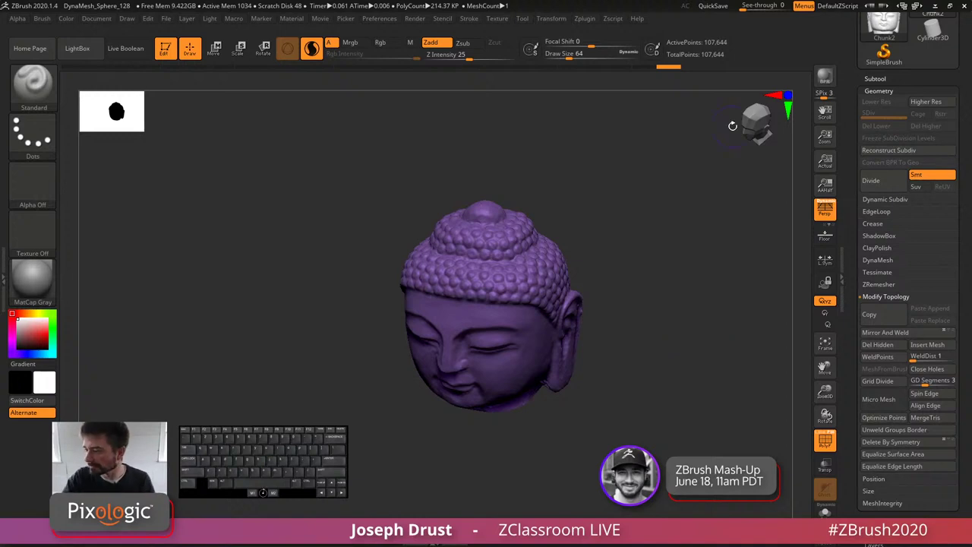
alt+drag(723, 203, 711, 274)
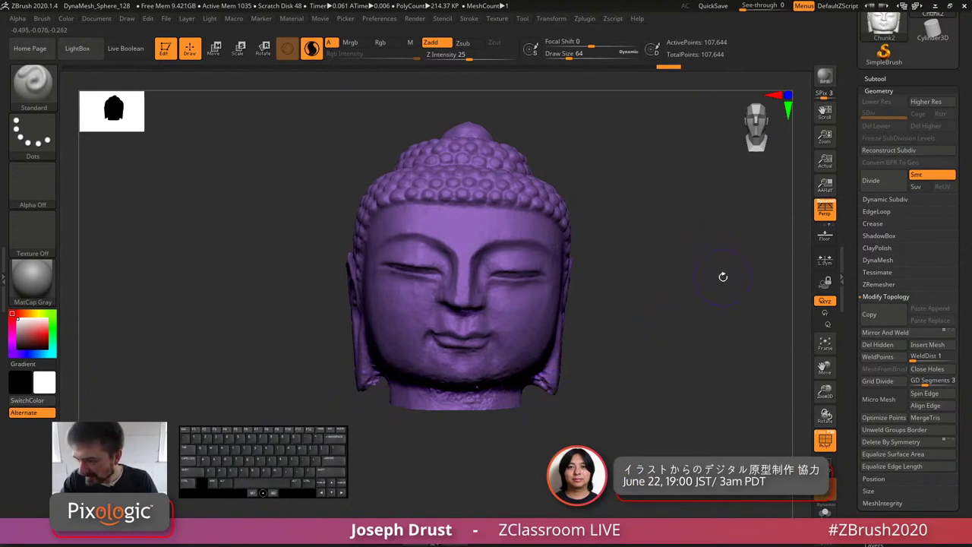
drag(723, 277, 729, 283)
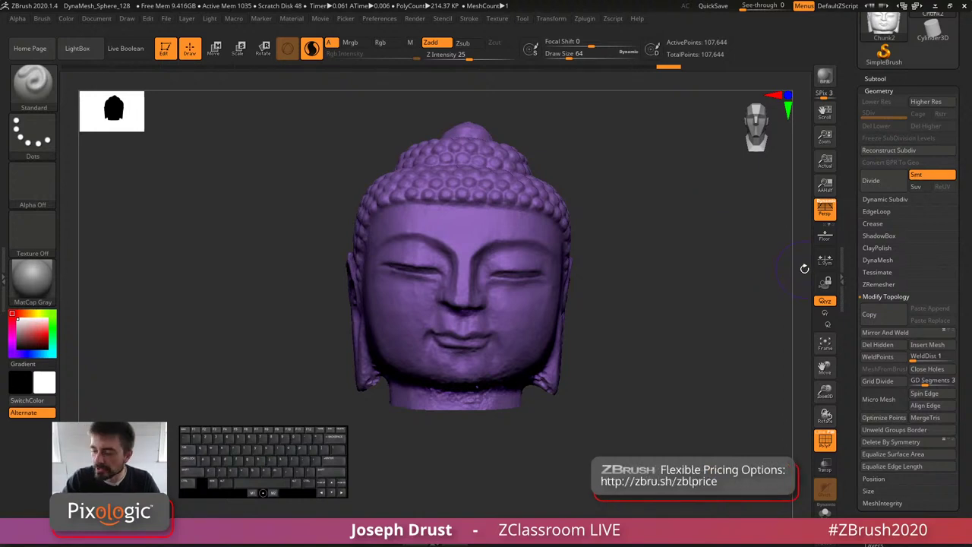
click(873, 90)
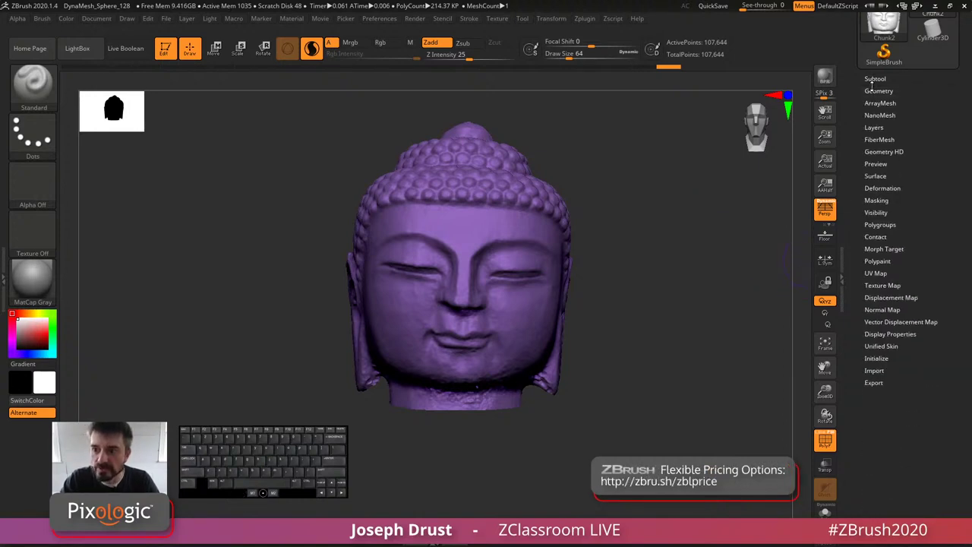
Step: Examine the head's dimensions in the Geometry Size settings and the scale and offset values in the Export settings
click(875, 91)
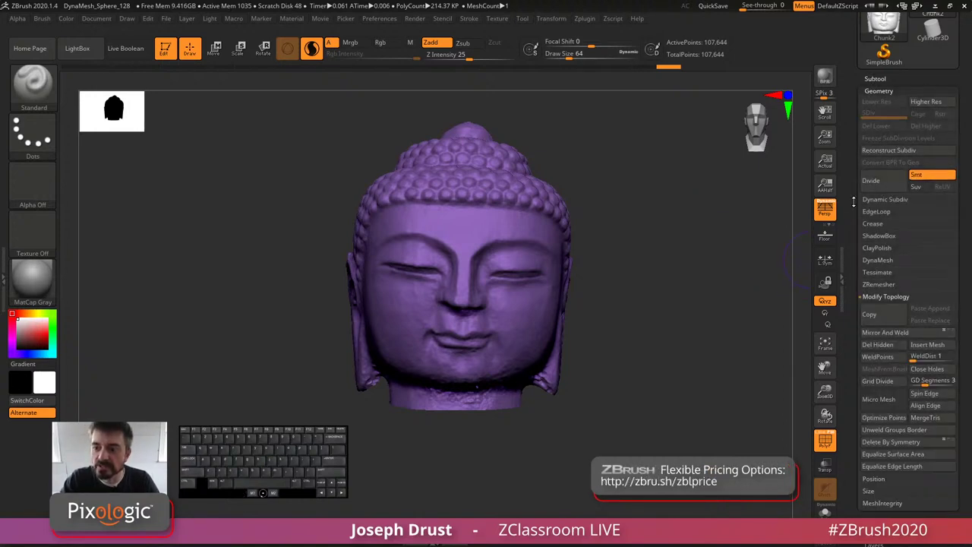
click(867, 490)
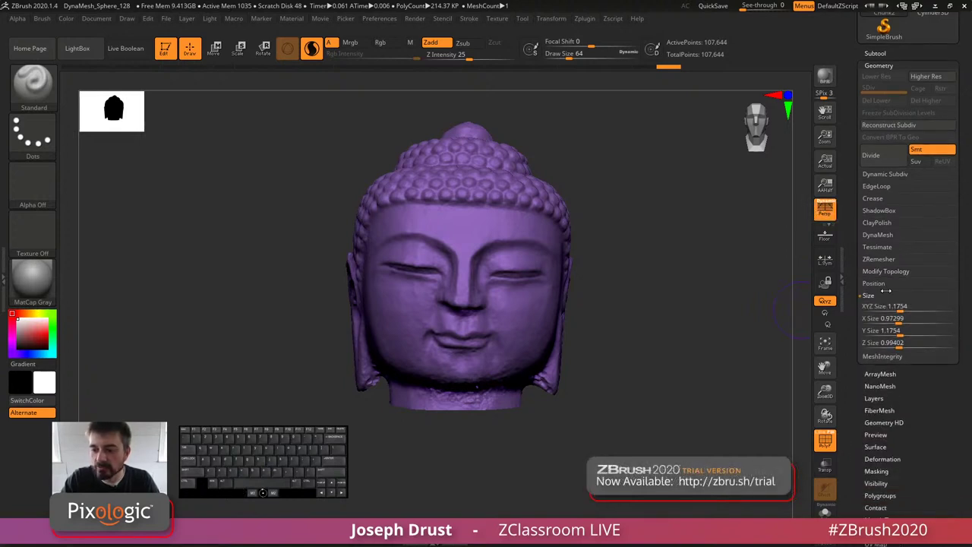
scroll(915, 319, down, 5)
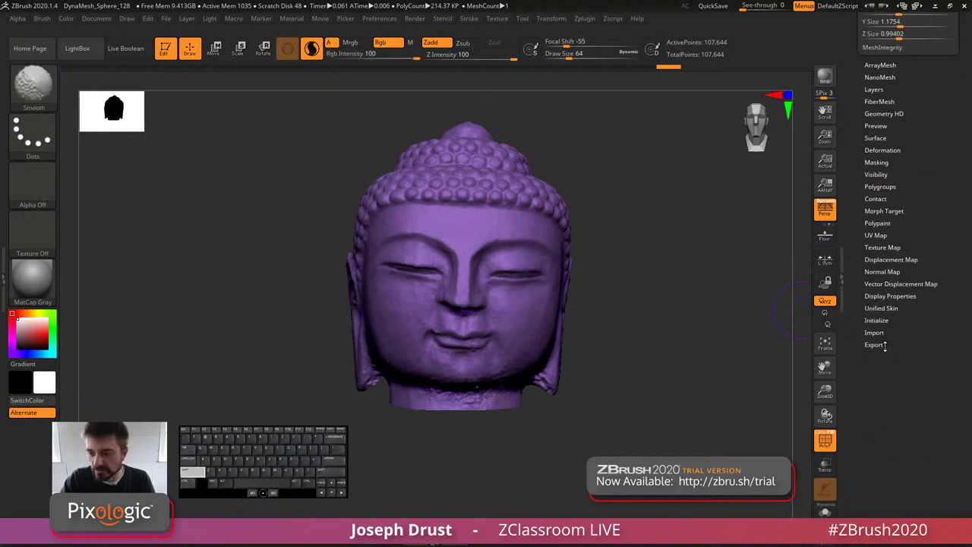
click(884, 349)
scroll(929, 219, up, 1)
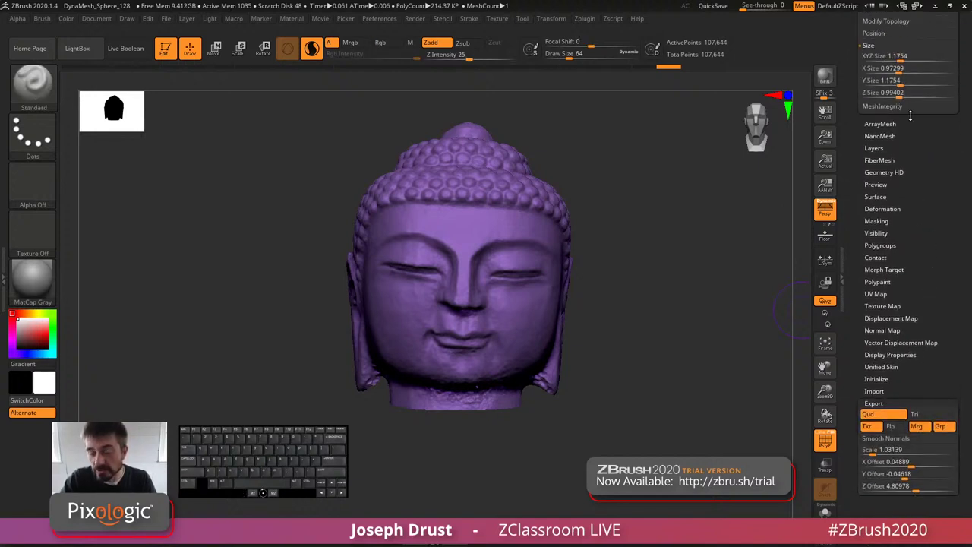
click(907, 69)
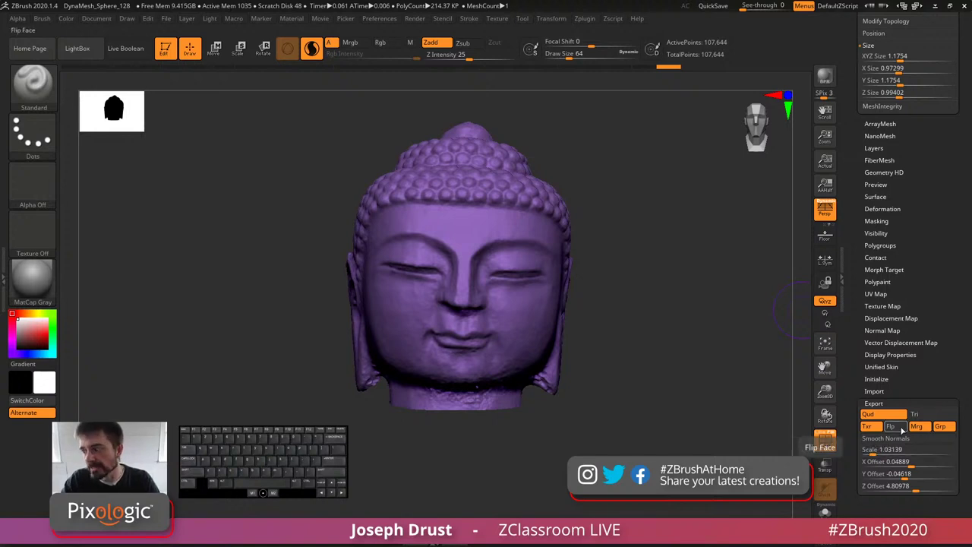
drag(924, 189, 927, 471)
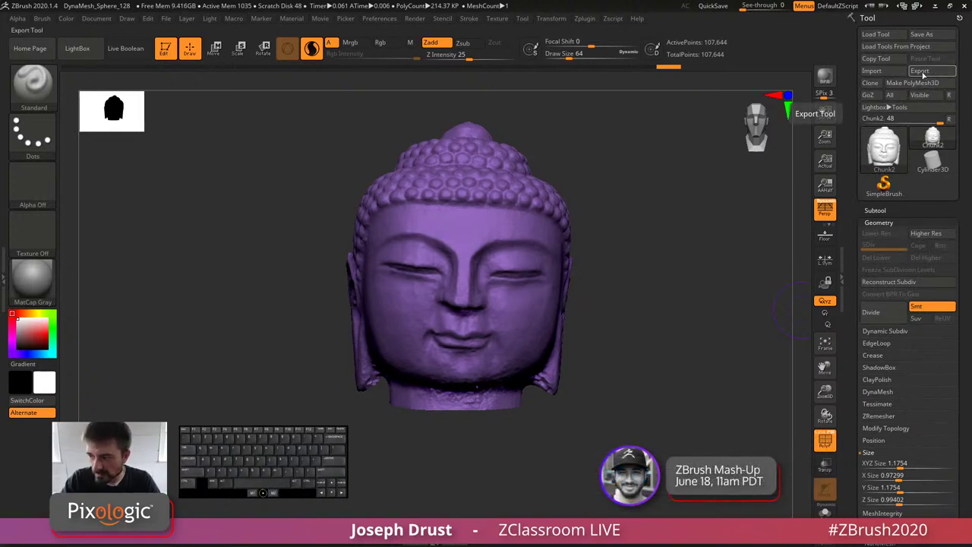
drag(851, 311, 853, 226)
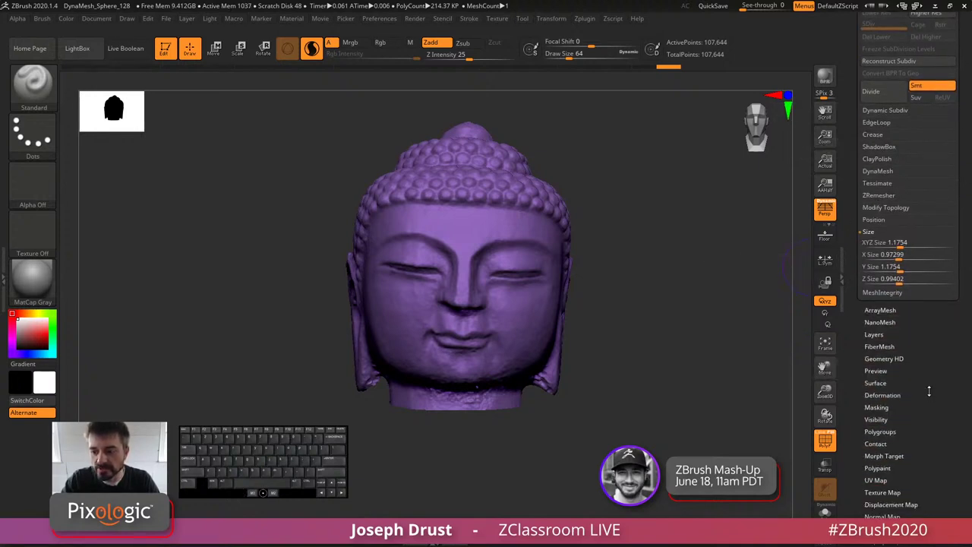
drag(929, 391, 926, 290)
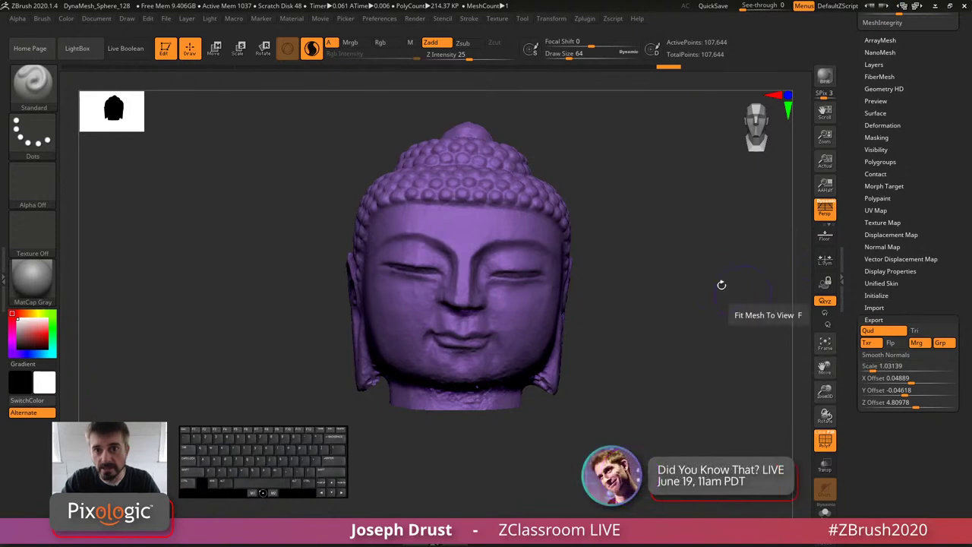
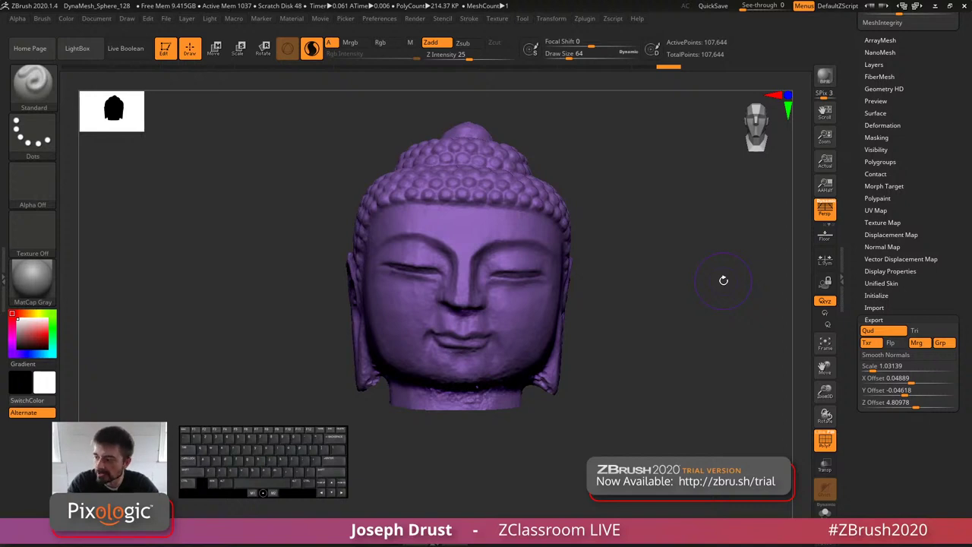
Step: Review the Scale Master plugin's options for setting scene scale and resizing subtools
click(584, 22)
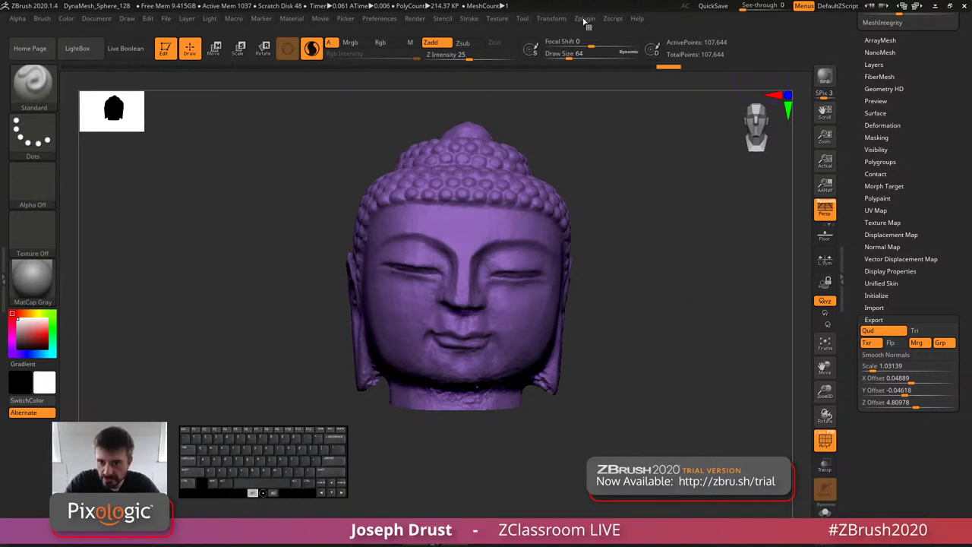
click(632, 182)
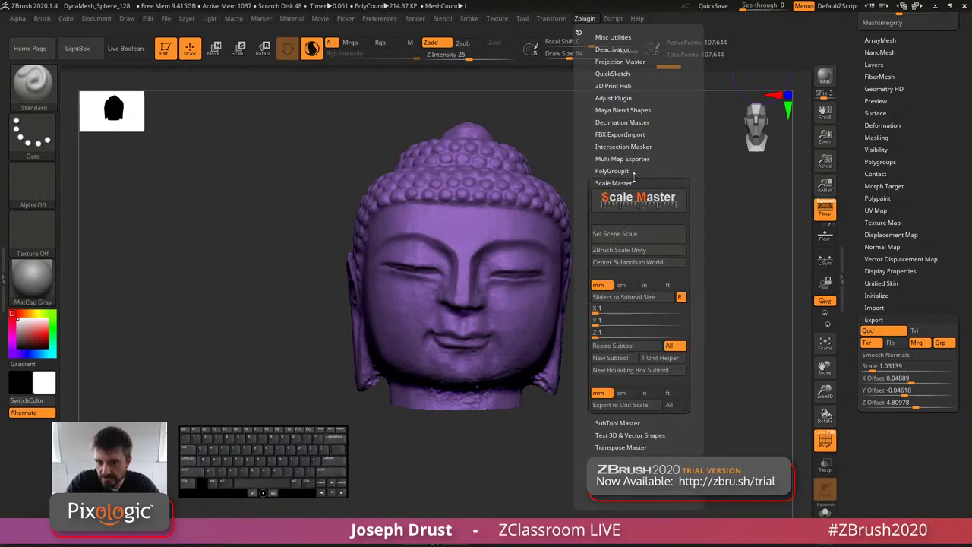
drag(634, 177, 658, 156)
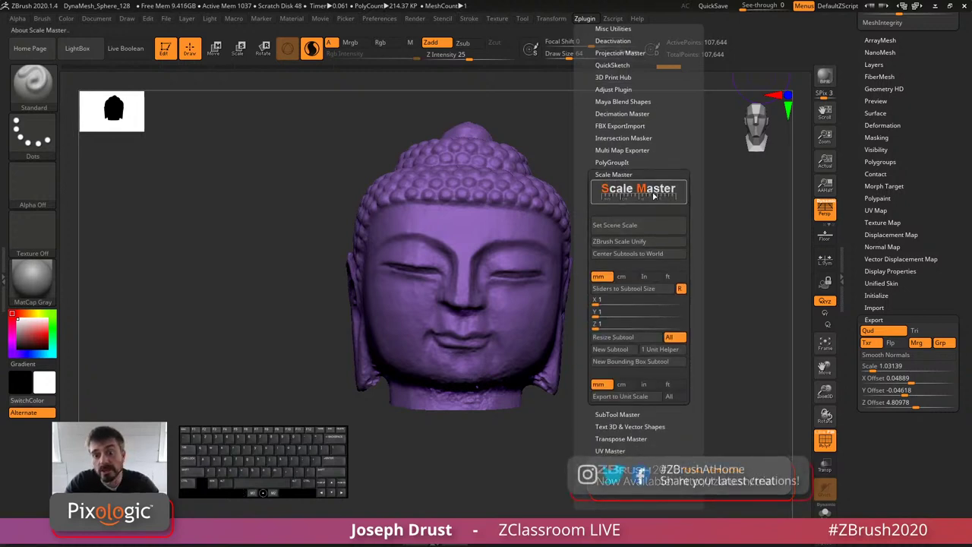
click(621, 289)
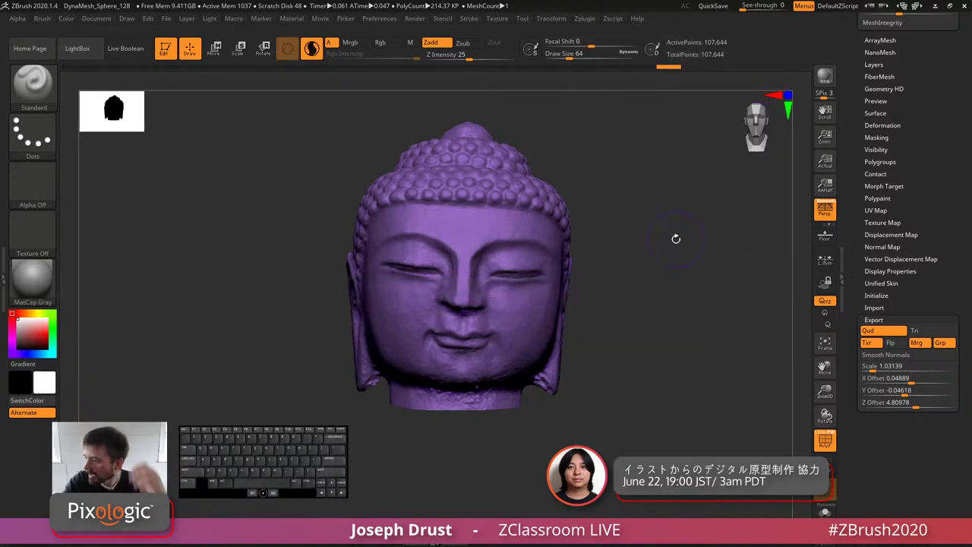
Step: Browse the saved Buddha head stages in the ScanData project folder in LightBox
drag(660, 228, 673, 249)
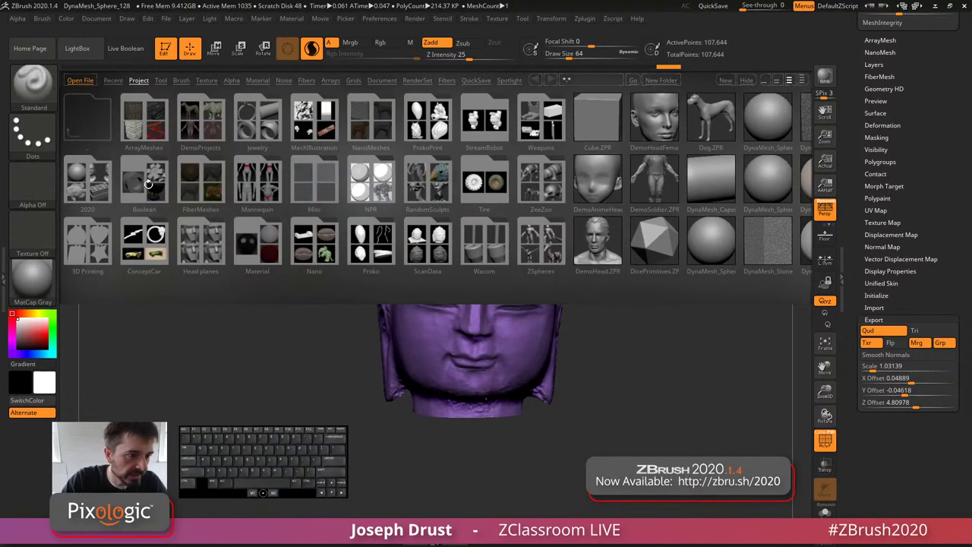
click(428, 181)
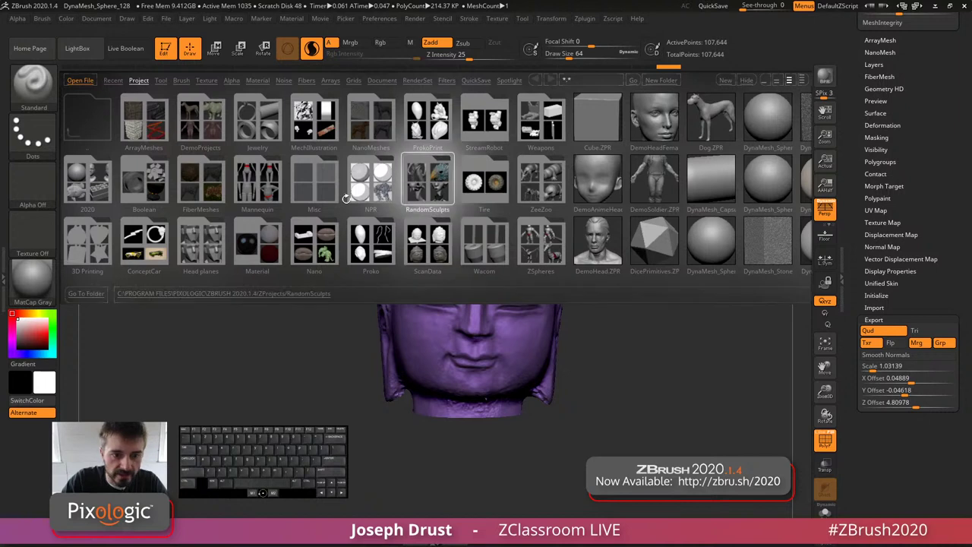
click(366, 180)
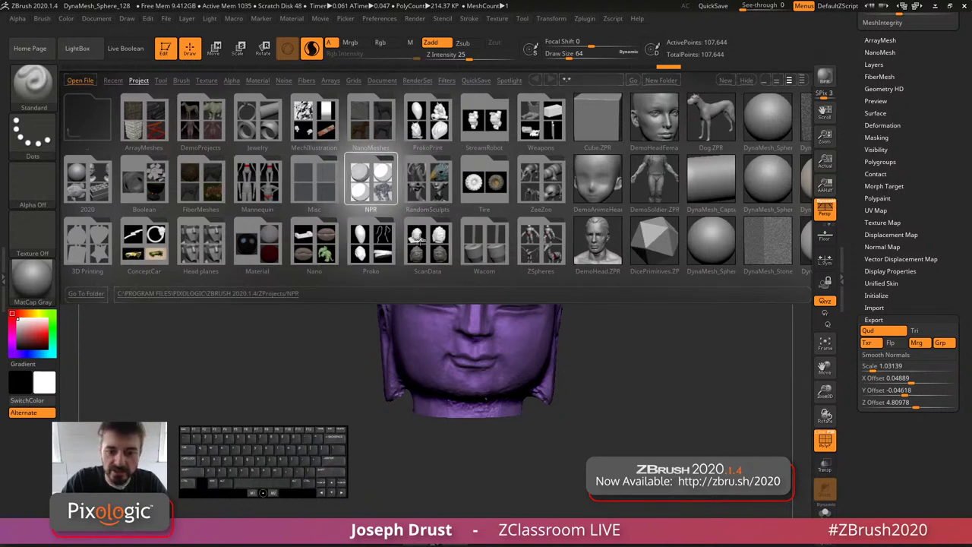
double_click(371, 180)
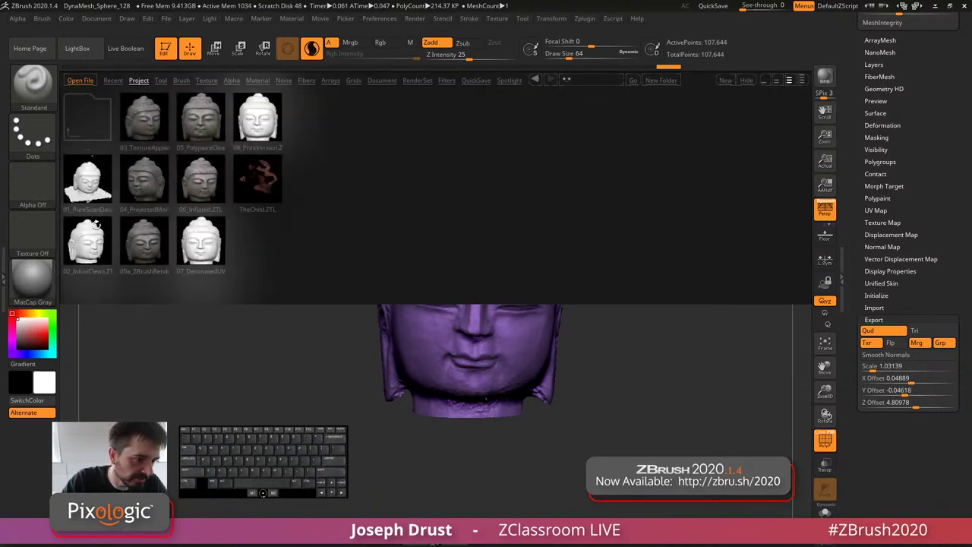
click(143, 118)
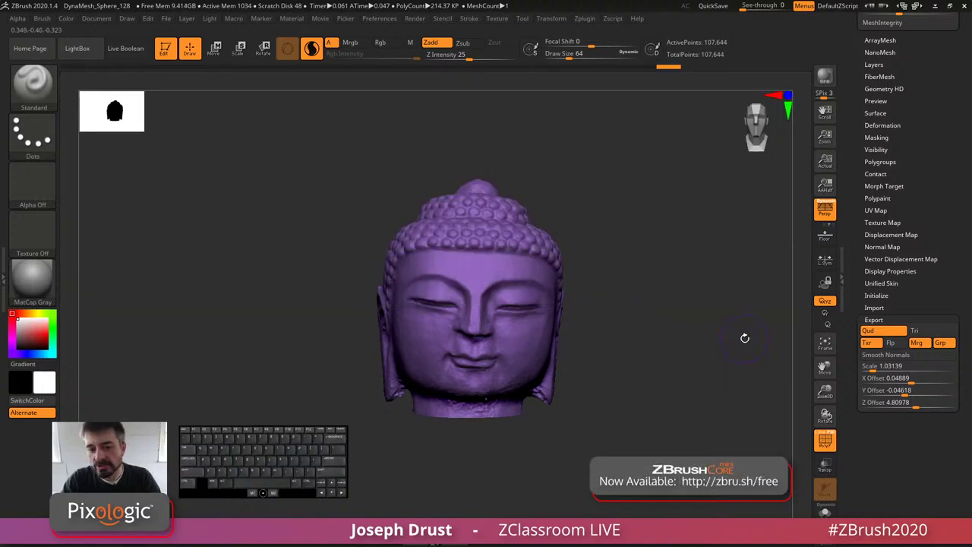
Step: Import the Chunk2 scan colour image from the Desktop as a texture
drag(745, 337, 665, 341)
scroll(912, 250, up, 5)
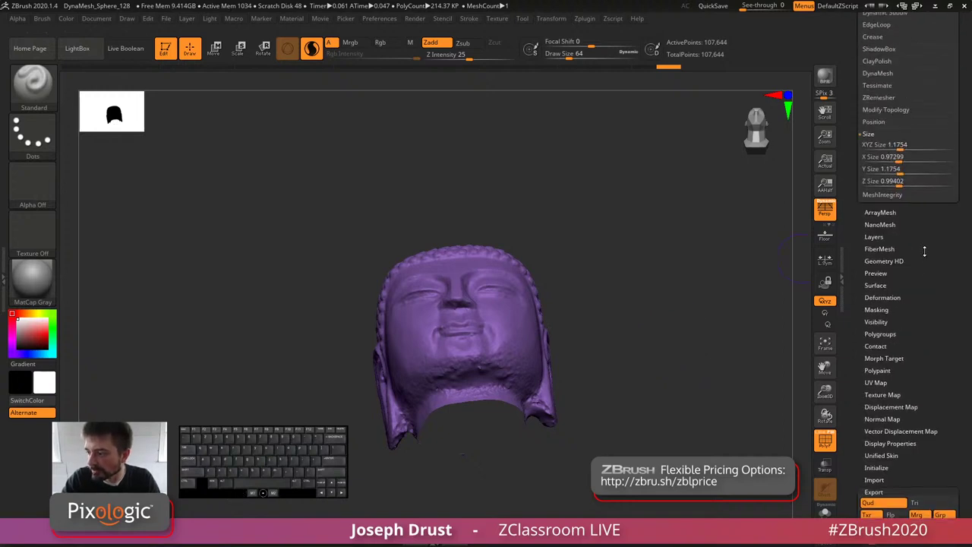
scroll(914, 393, up, 3)
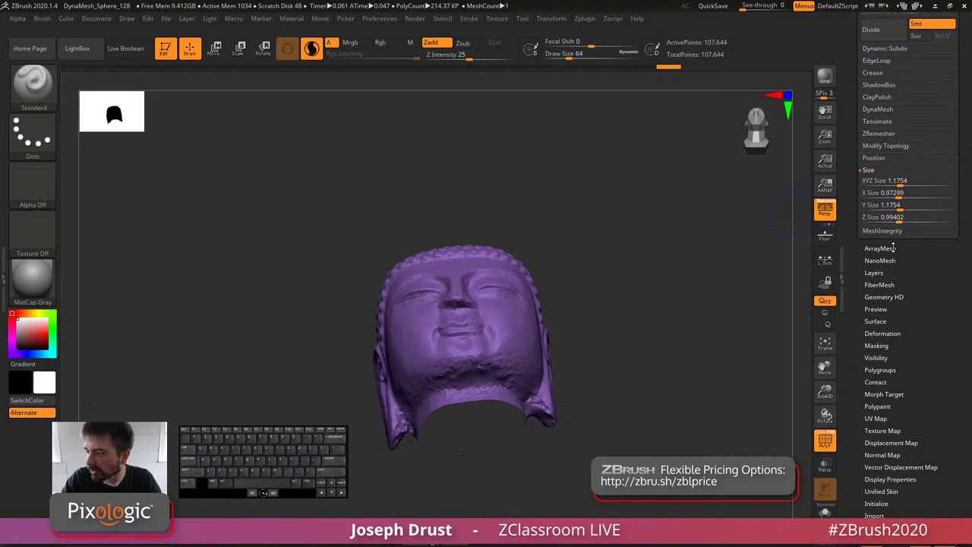
scroll(916, 310, down, 1)
scroll(916, 310, down, 3)
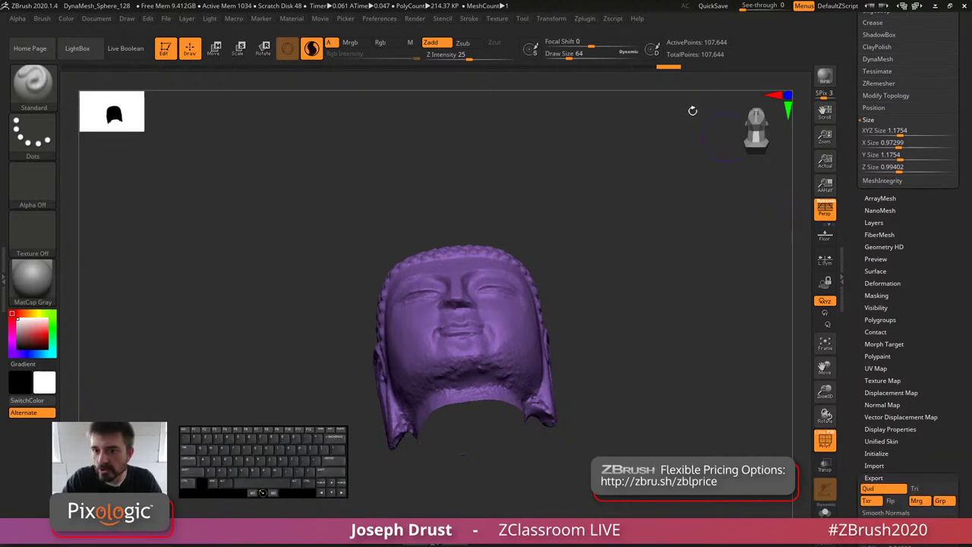
click(503, 21)
click(515, 84)
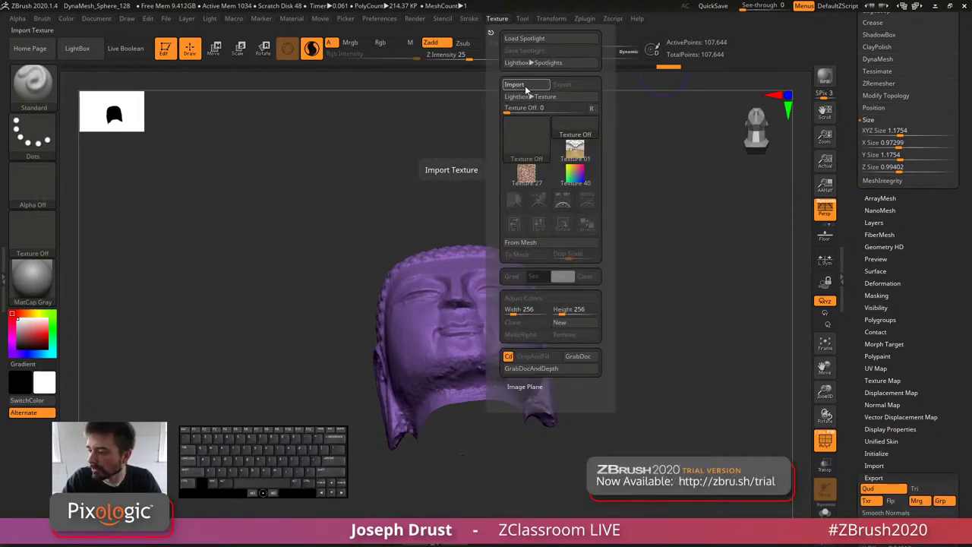
click(431, 275)
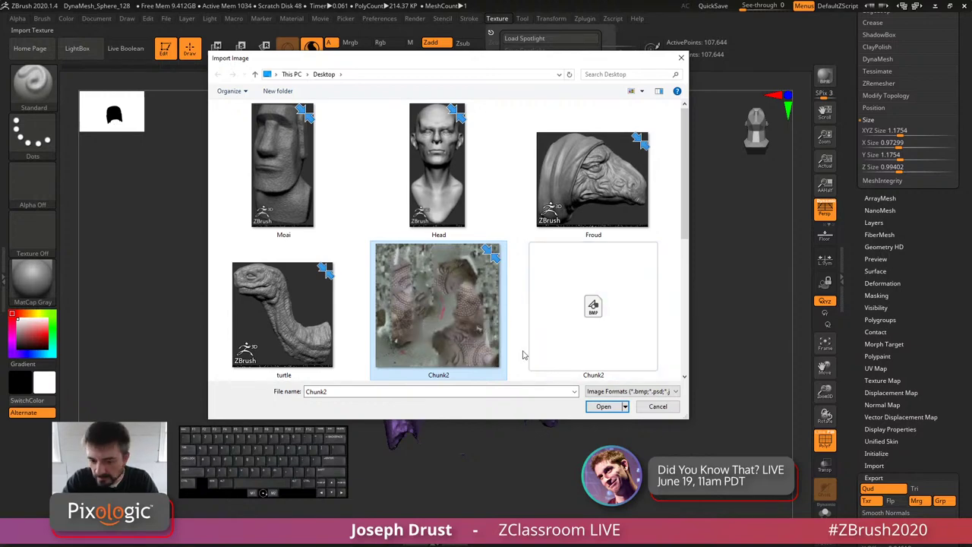
click(612, 409)
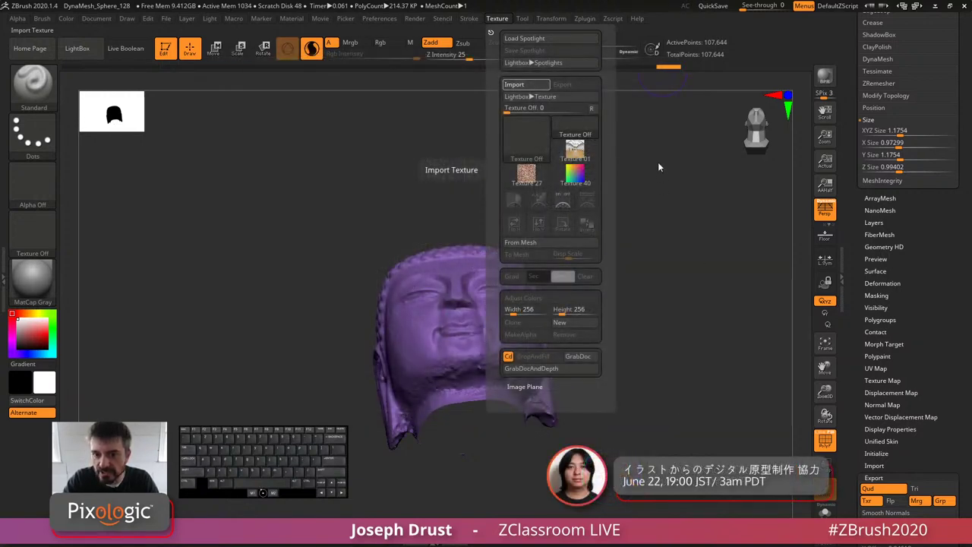
Step: Select the imported Chunk2 texture and flip it vertically
click(498, 19)
mouse_move(540, 202)
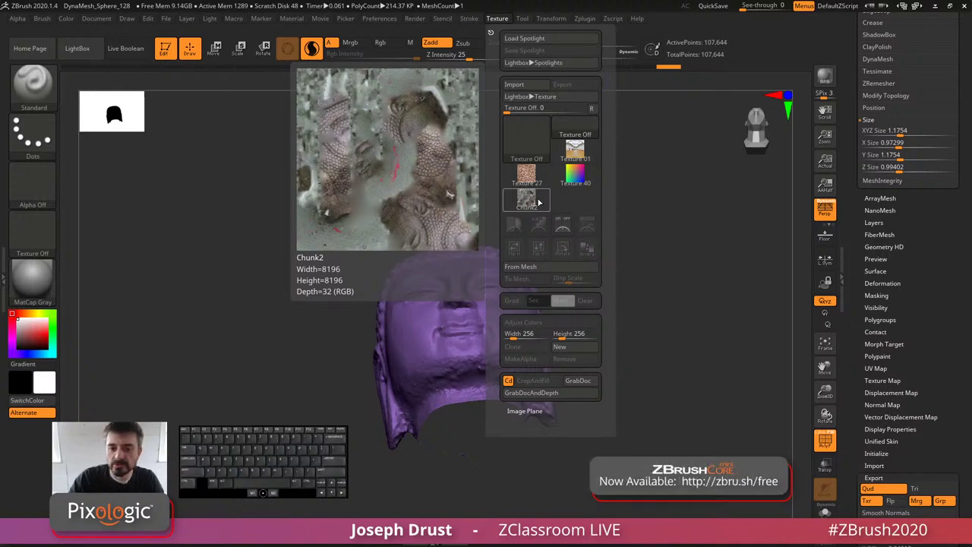
click(529, 200)
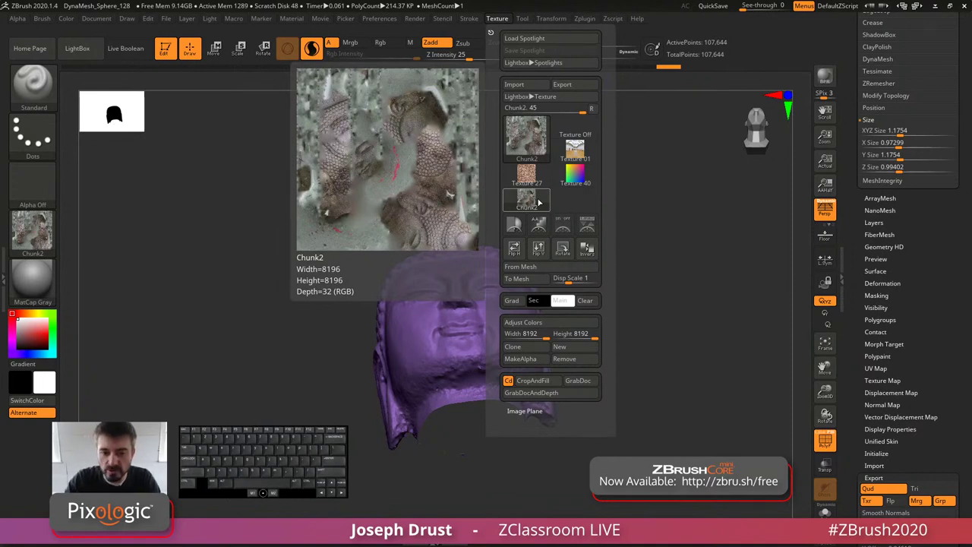
click(539, 247)
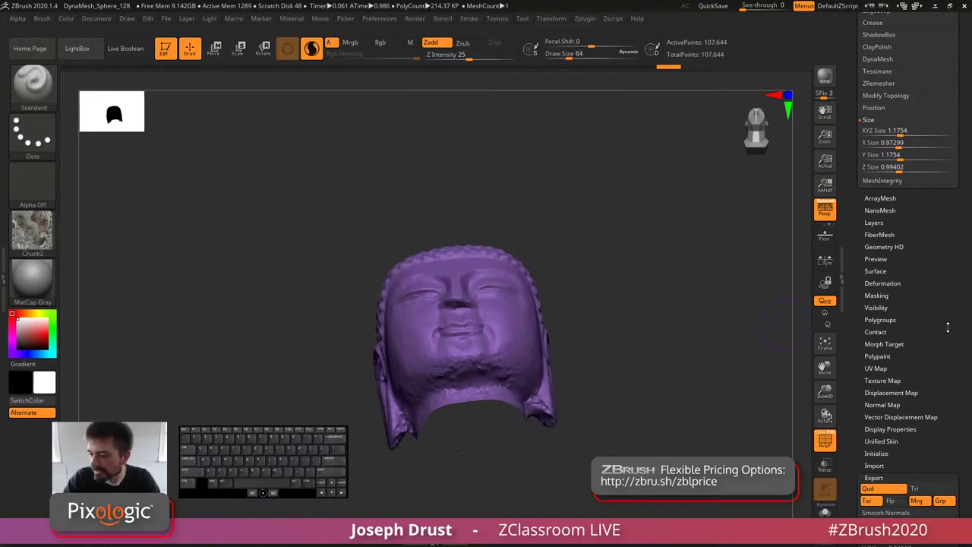
Step: Assign the flipped Chunk2 texture as the head's texture map and dismiss the UV mapping note
drag(946, 367, 929, 295)
drag(673, 243, 684, 308)
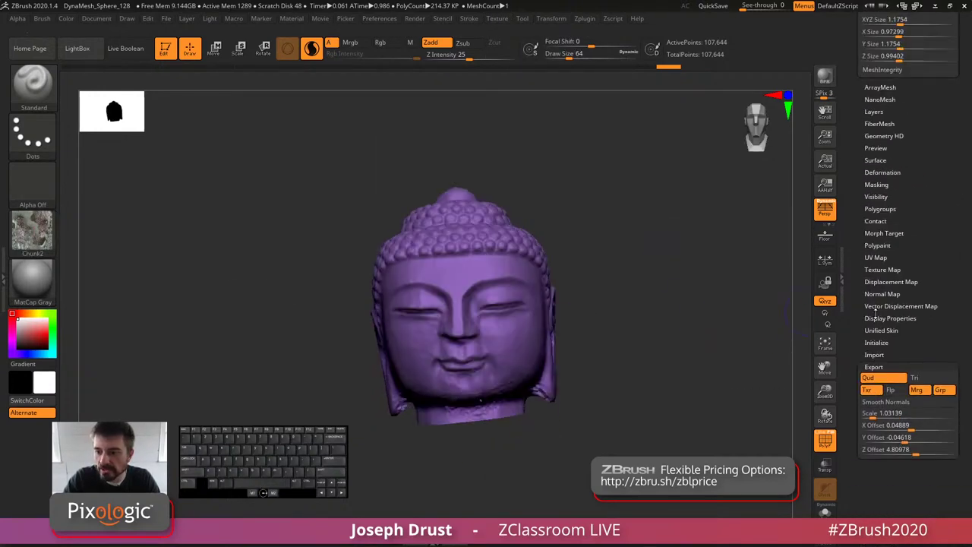
click(883, 269)
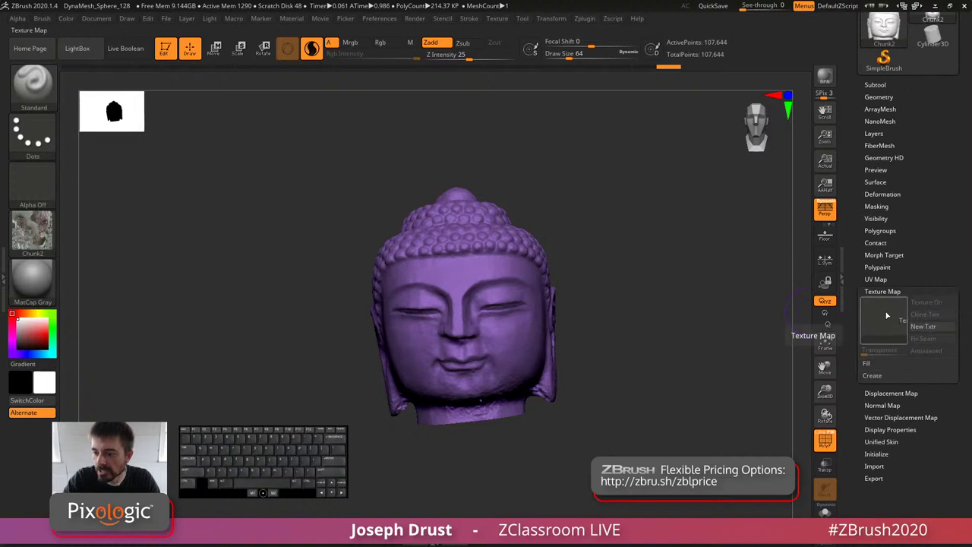
click(885, 316)
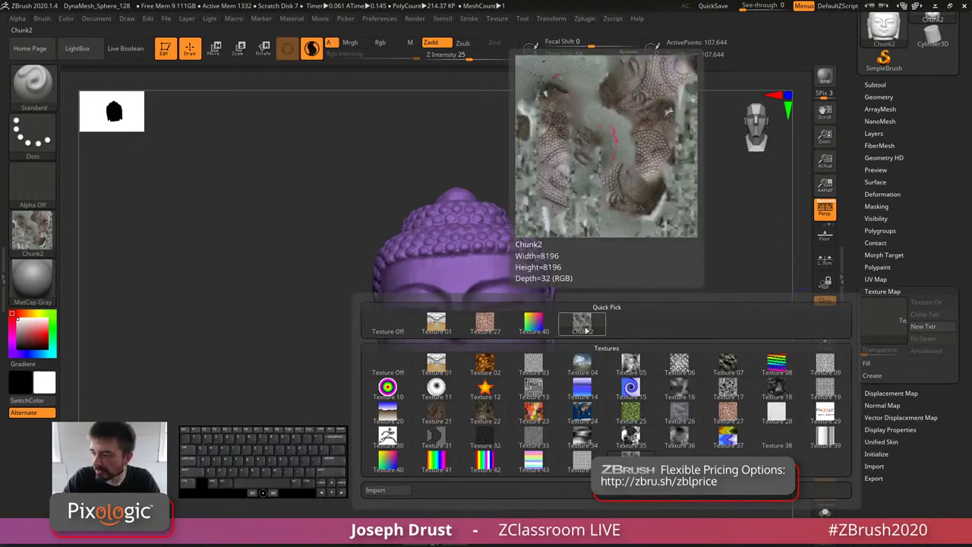
click(583, 325)
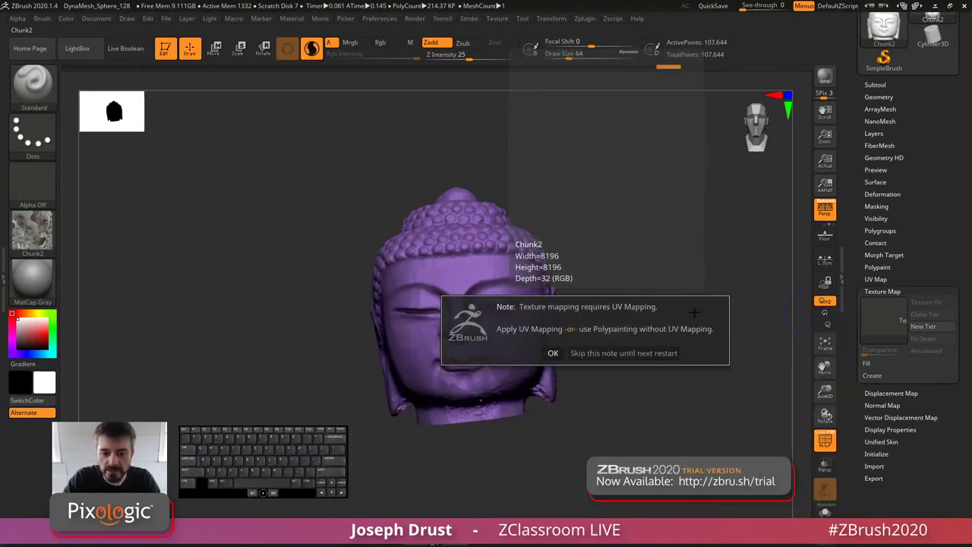
click(552, 354)
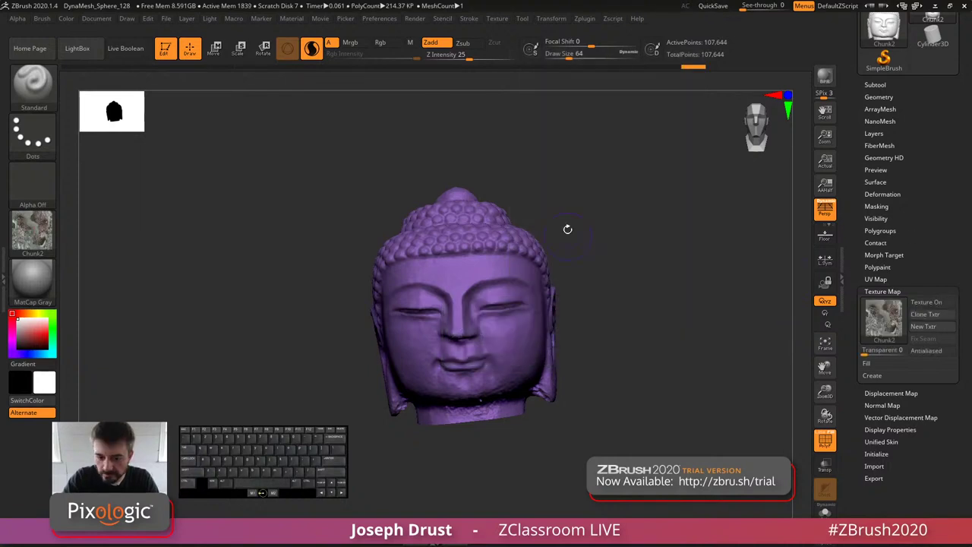
Step: Load the 02_InitialClean tool from the ScanData project folder in LightBox
key(comma)
key(comma)
drag(648, 332, 643, 281)
key(comma)
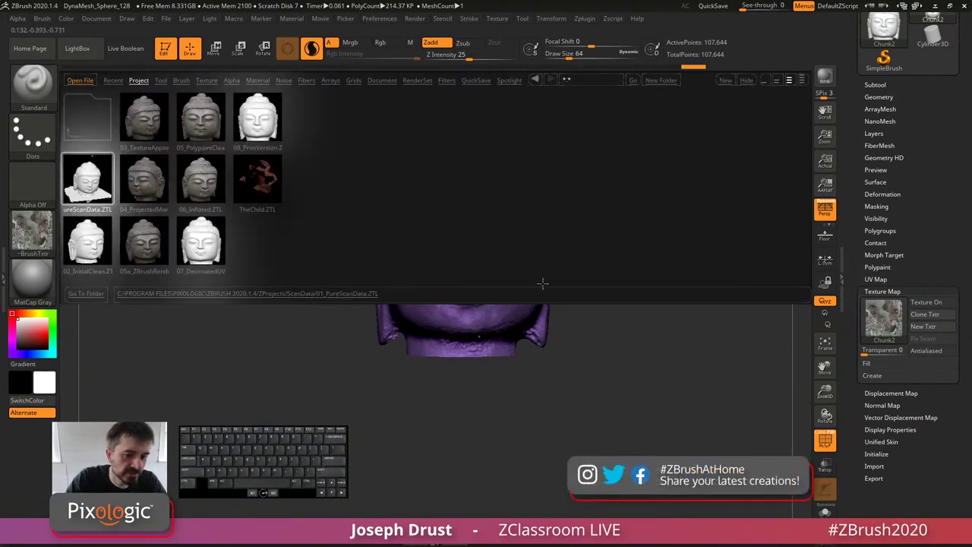
key(comma)
key(comma)
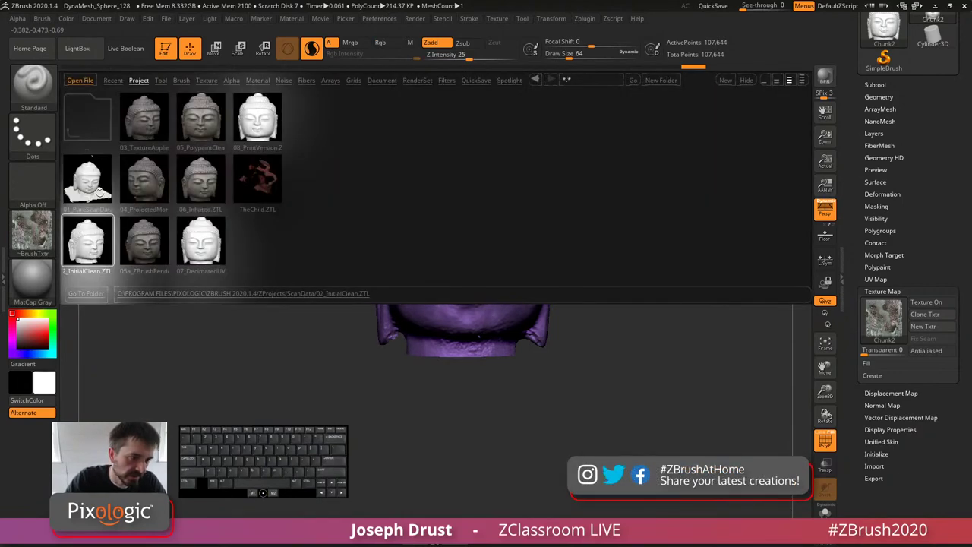
double_click(85, 253)
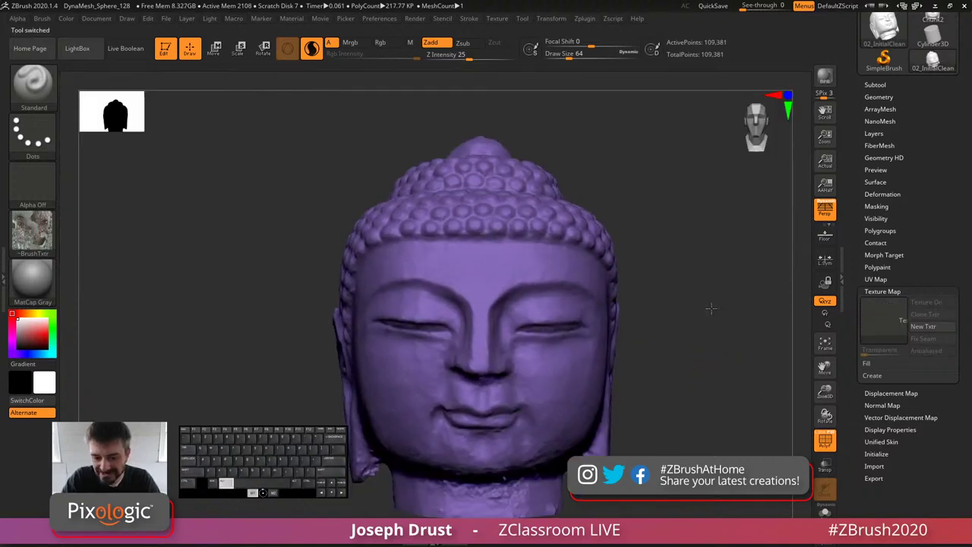
Step: Assign the flipped Chunk2 texture as the texture map of the 02_InitialClean head
click(874, 325)
click(630, 323)
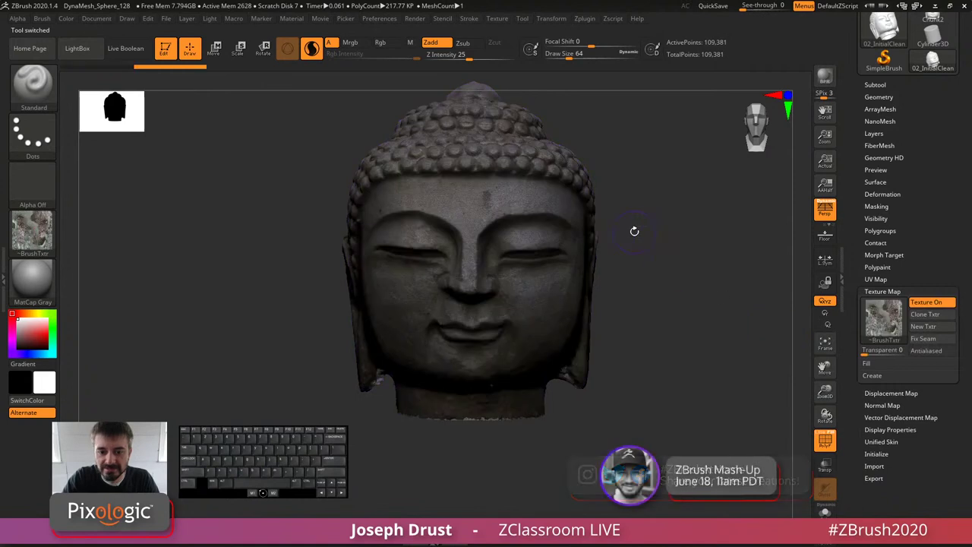
mouse_move(633, 228)
mouse_down()
mouse_move(677, 251)
mouse_move(550, 251)
mouse_up()
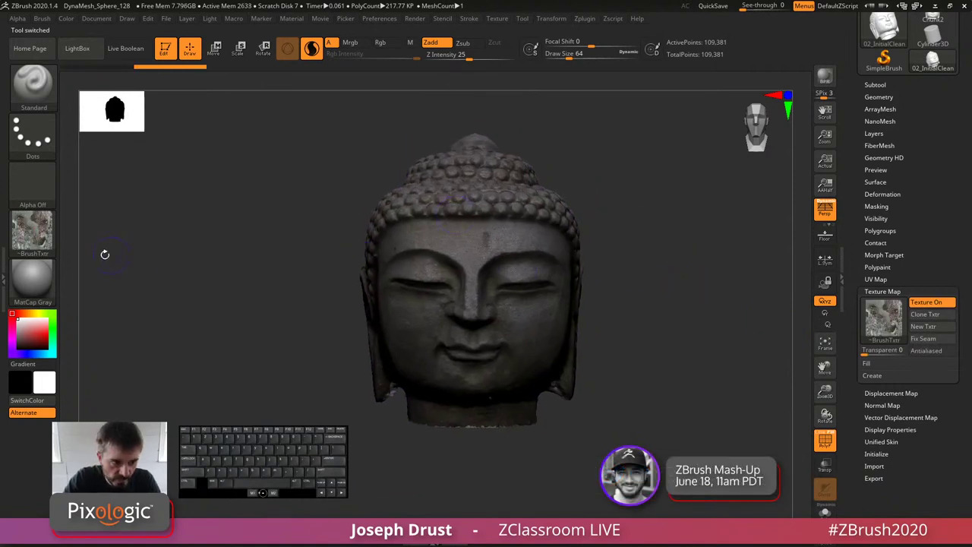
drag(592, 316, 262, 306)
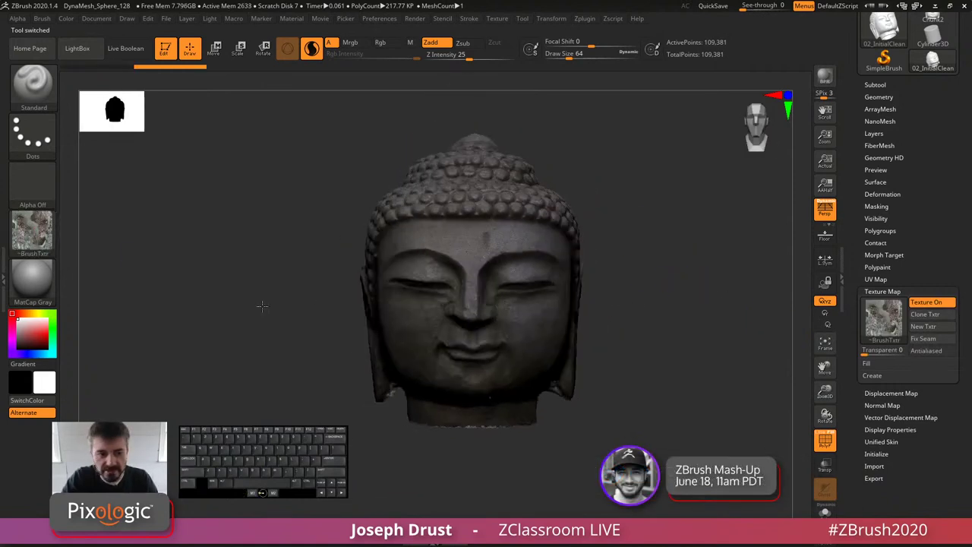
Step: Change the material to SkinShade4 and frame the textured head in a front view
key(m)
click(307, 200)
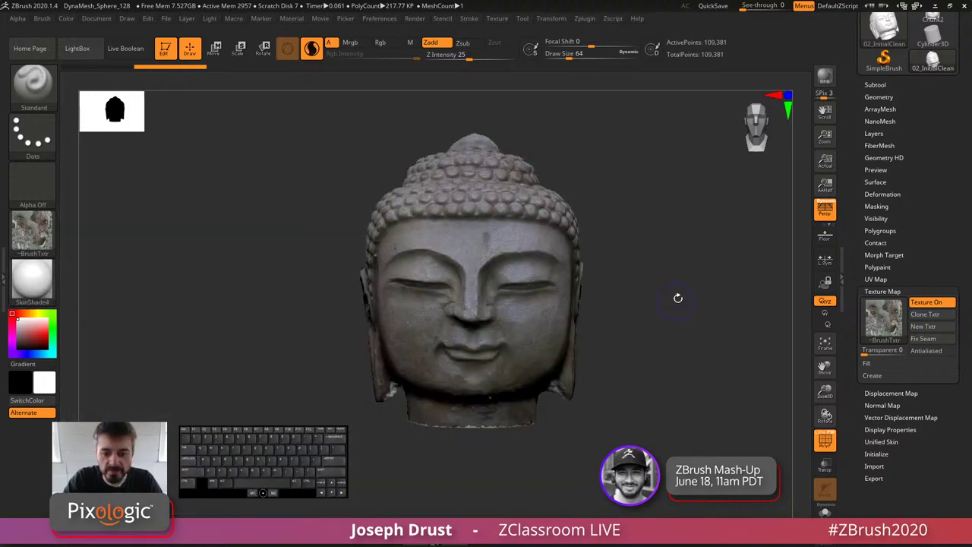
drag(679, 298, 736, 278)
drag(731, 243, 707, 263)
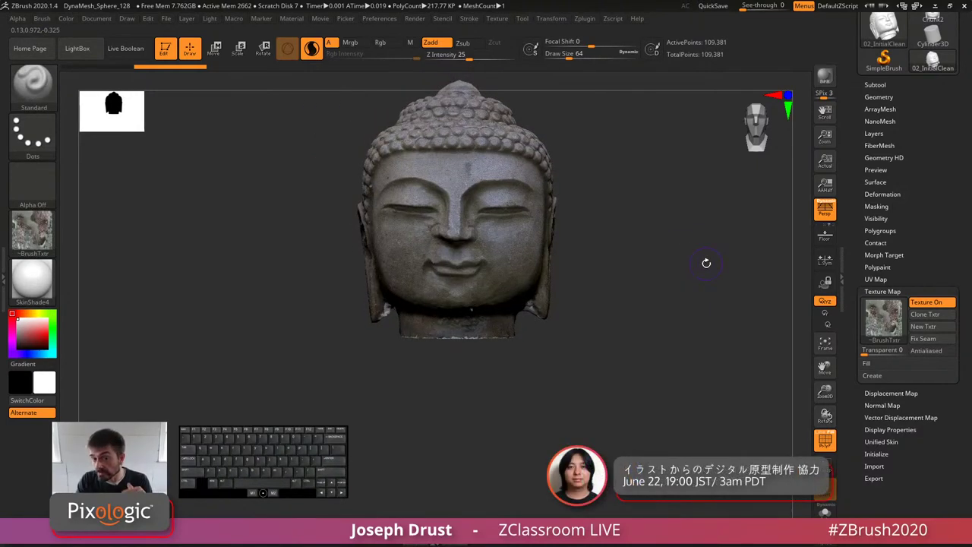
alt+drag(707, 261, 703, 276)
alt+drag(700, 235, 699, 262)
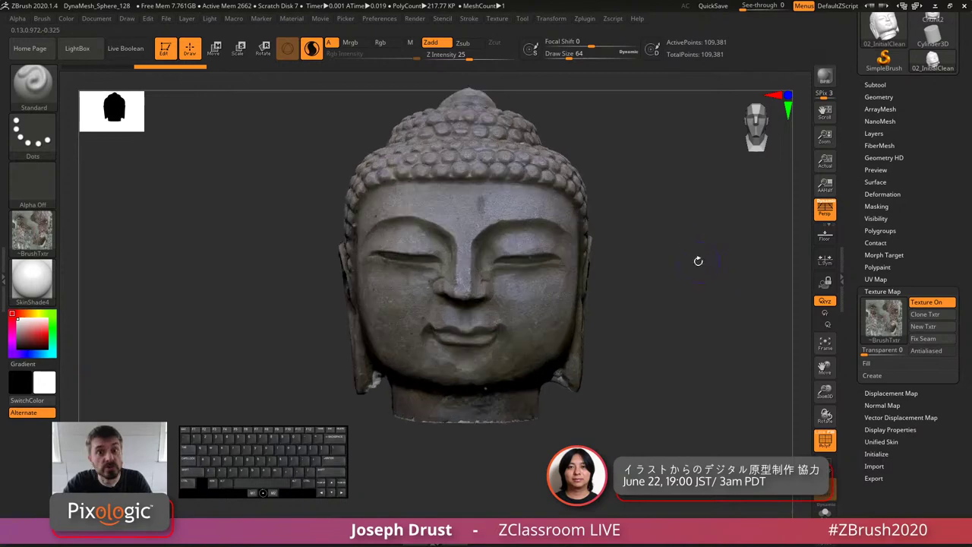
Step: Try a diagonal SliceCurve cut across the face, examine the texture along the cut, and undo it
key(ctrl+shift)
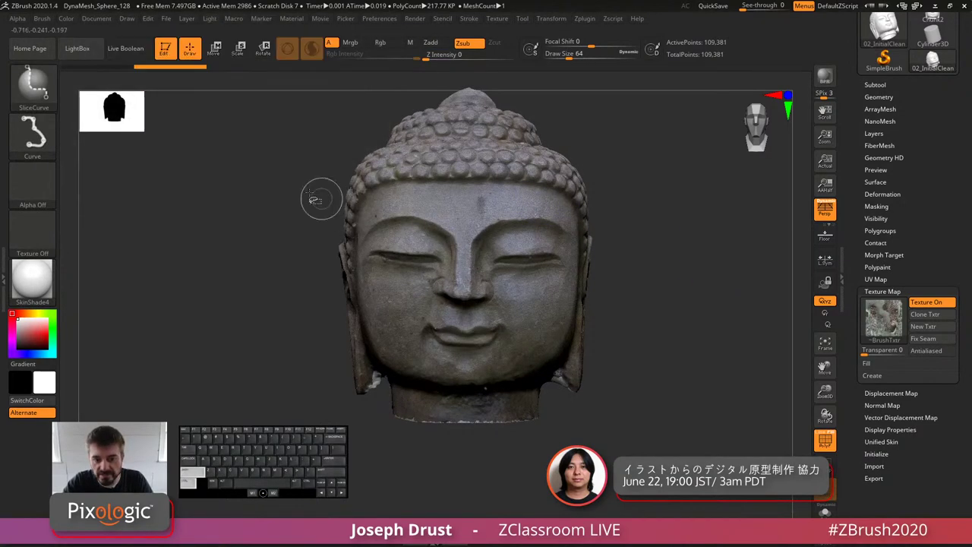
ctrl+shift+drag(316, 196, 696, 349)
alt+drag(694, 297, 690, 399)
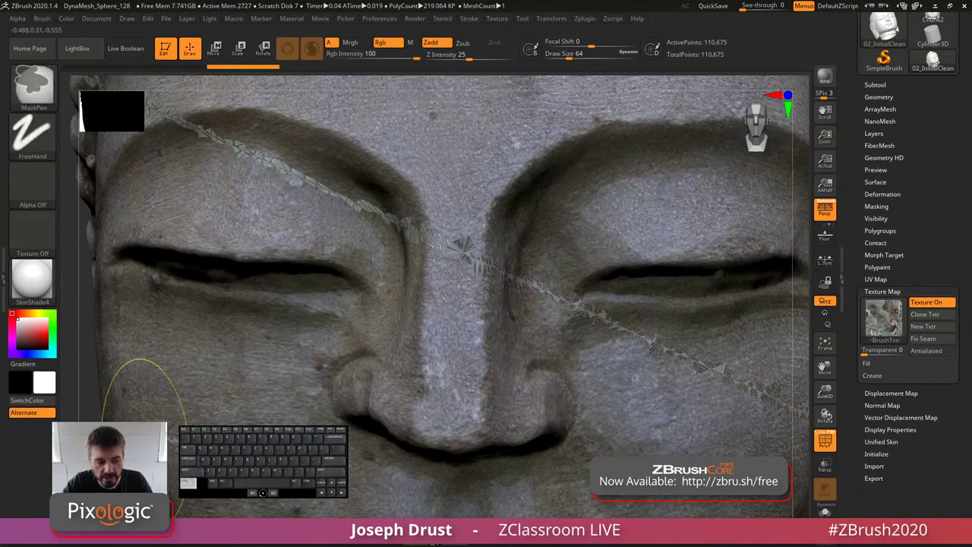
key(ctrl+z)
key(f)
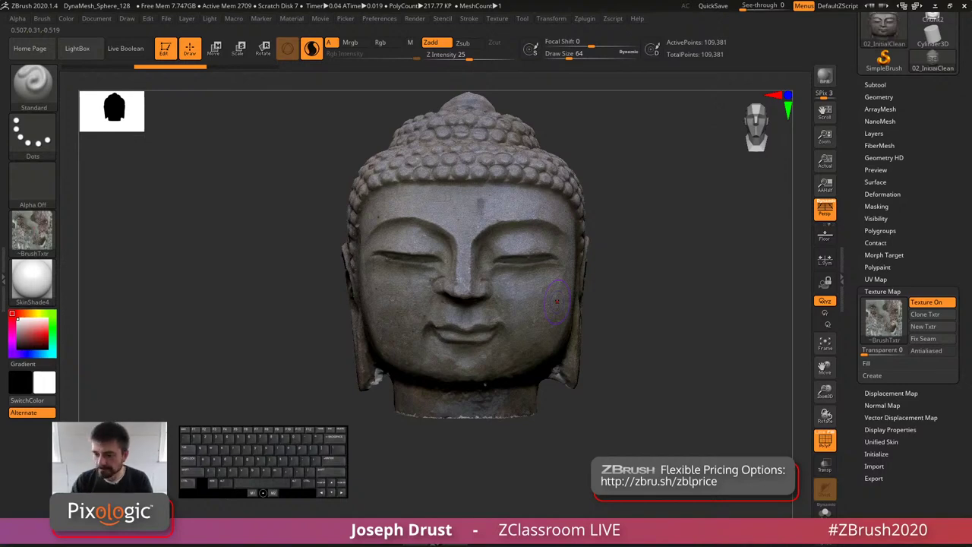
drag(654, 250, 691, 278)
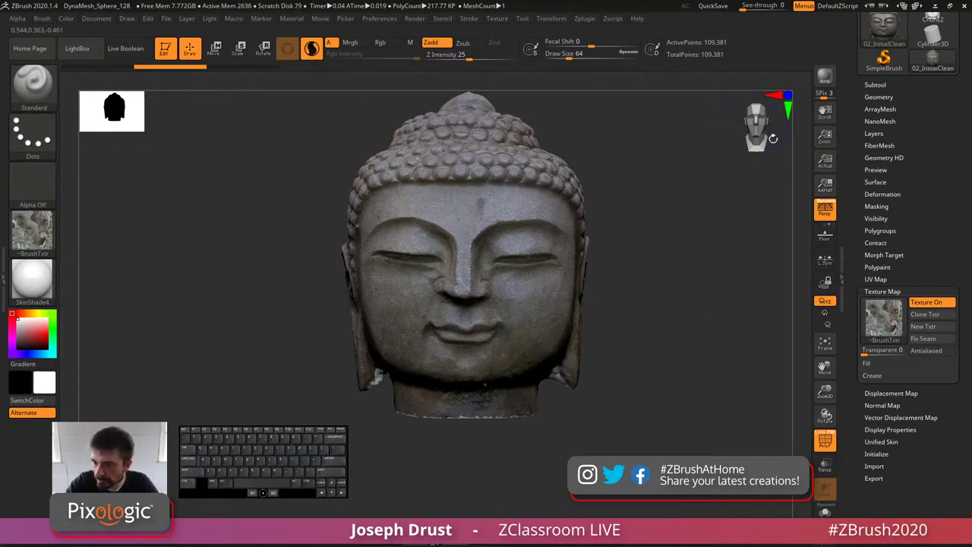
Step: Duplicate the 02_InitialClean subtool and turn off perspective
click(875, 85)
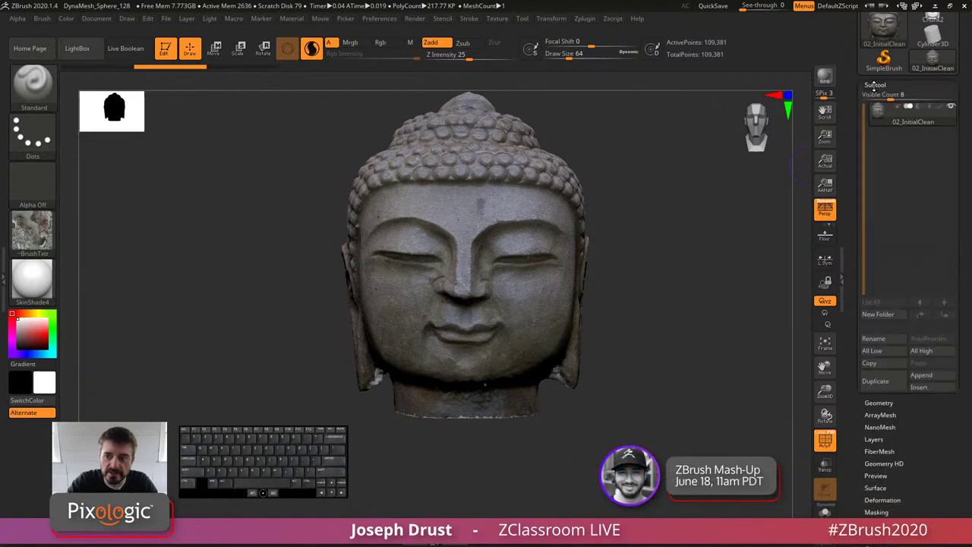
drag(847, 140, 856, 231)
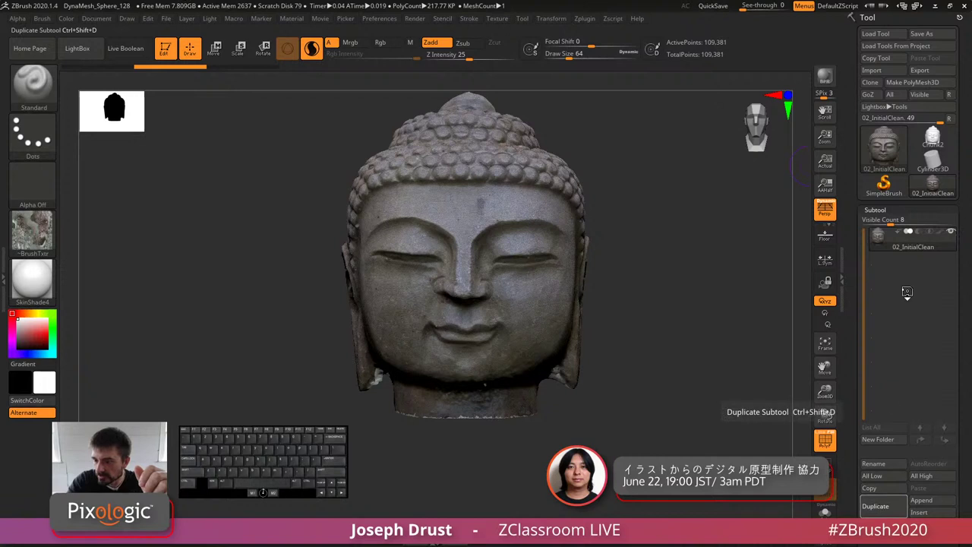
key(ctrl+shift+d)
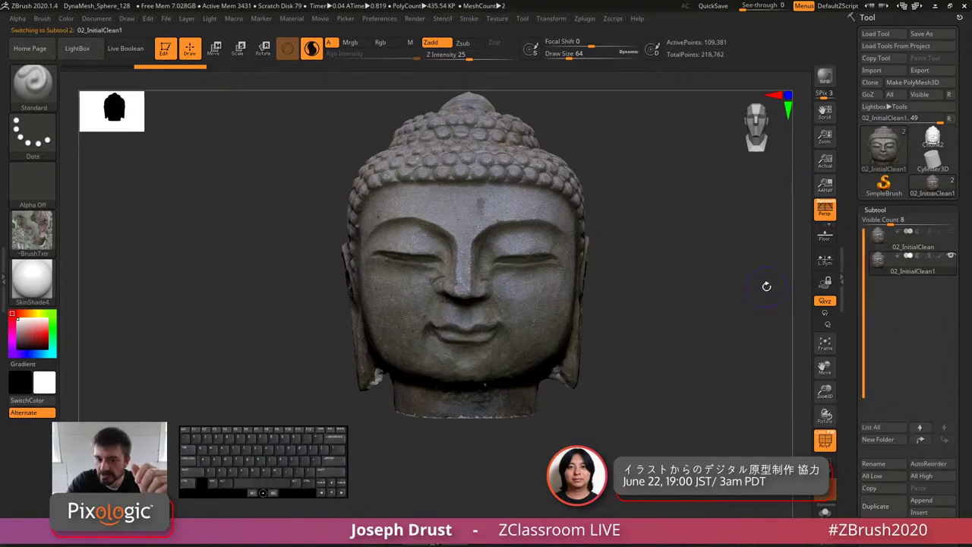
key(p)
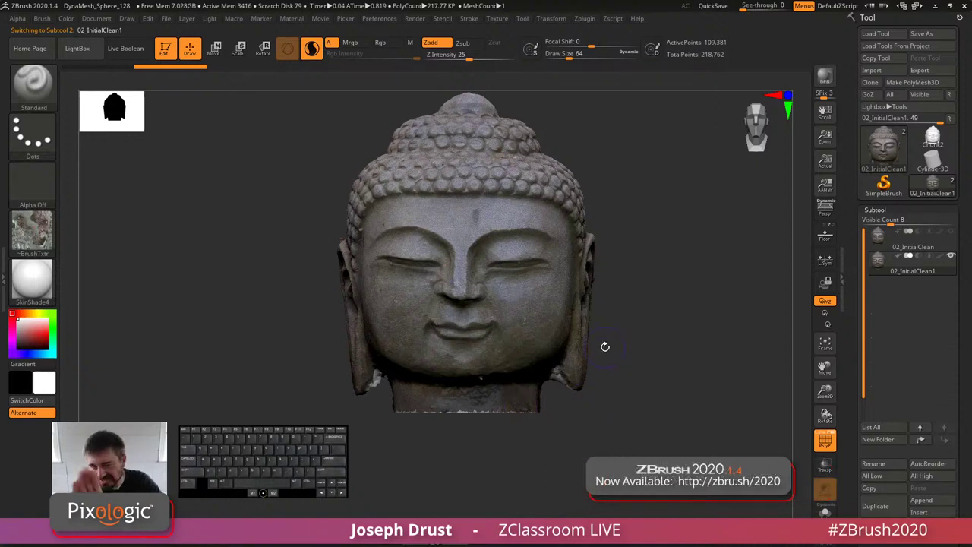
key(p)
key(p)
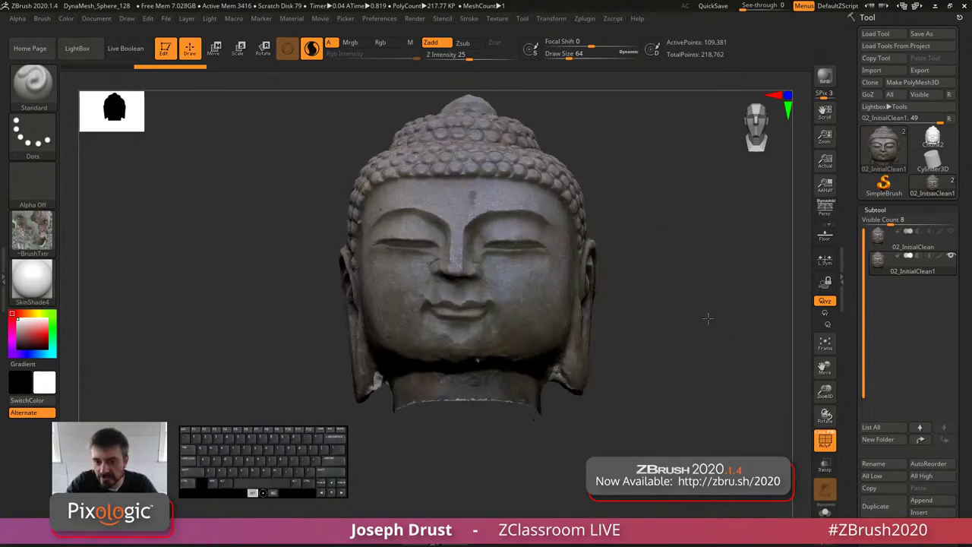
Step: Turn off the texture display on the duplicated head and view the open underside of the neck
scroll(843, 292, down, 10)
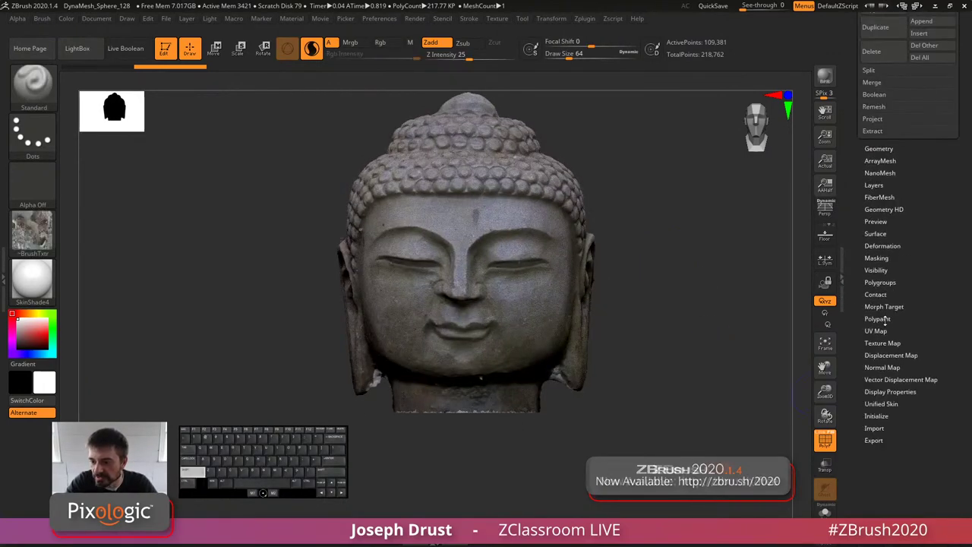
click(882, 342)
click(927, 353)
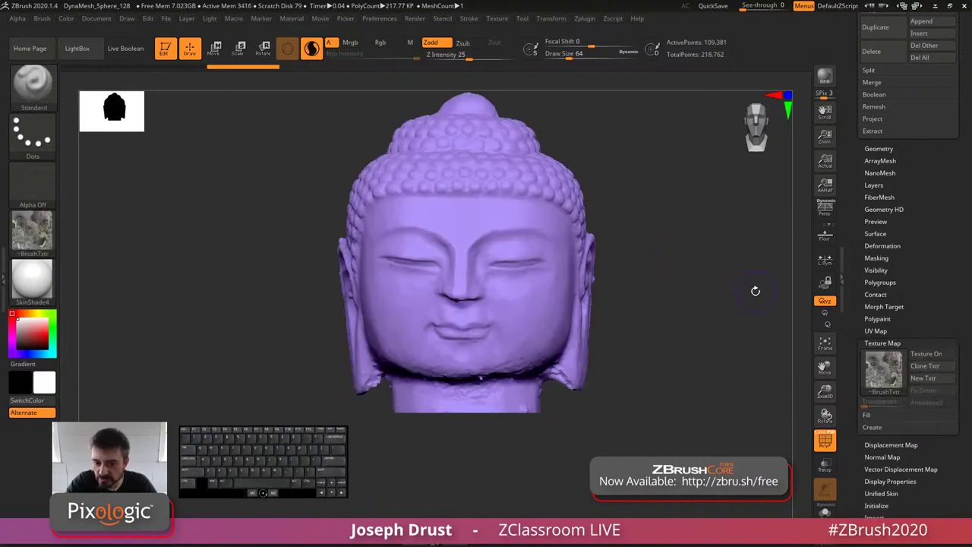
drag(756, 291, 713, 227)
drag(549, 343, 619, 332)
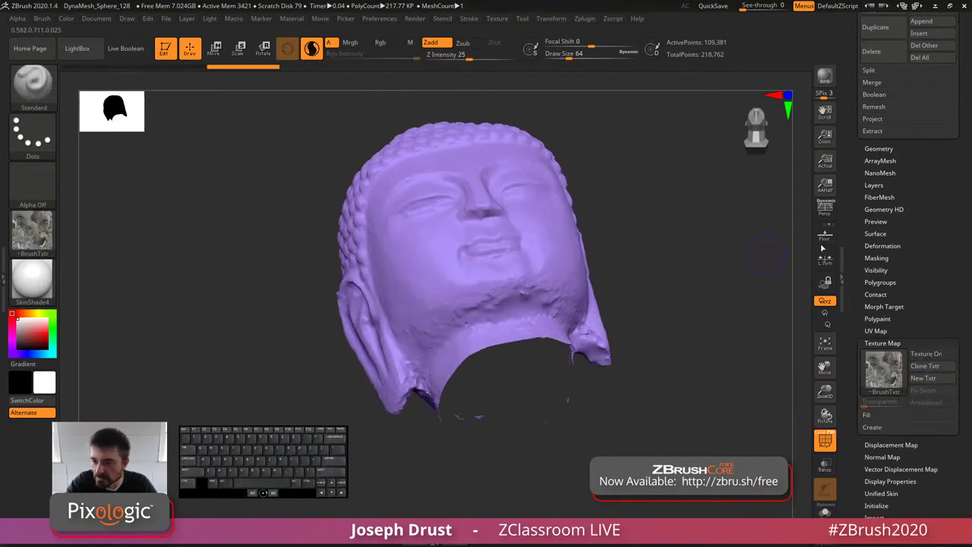
Step: Close the open neck of the duplicated head with Close Holes from the Modify Topology options
scroll(879, 278, up, 5)
key(shift)
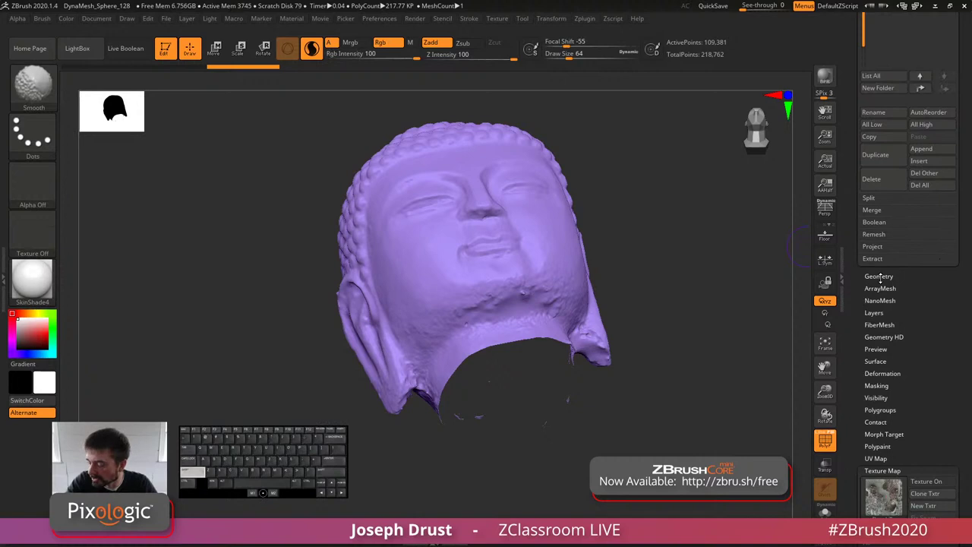
click(879, 277)
scroll(881, 335, down, 3)
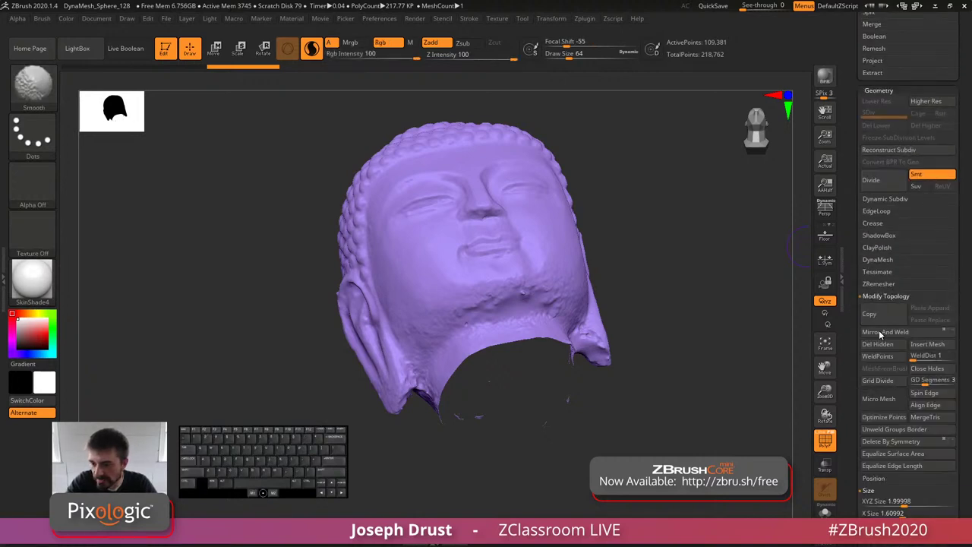
scroll(885, 334, down, 2)
click(928, 343)
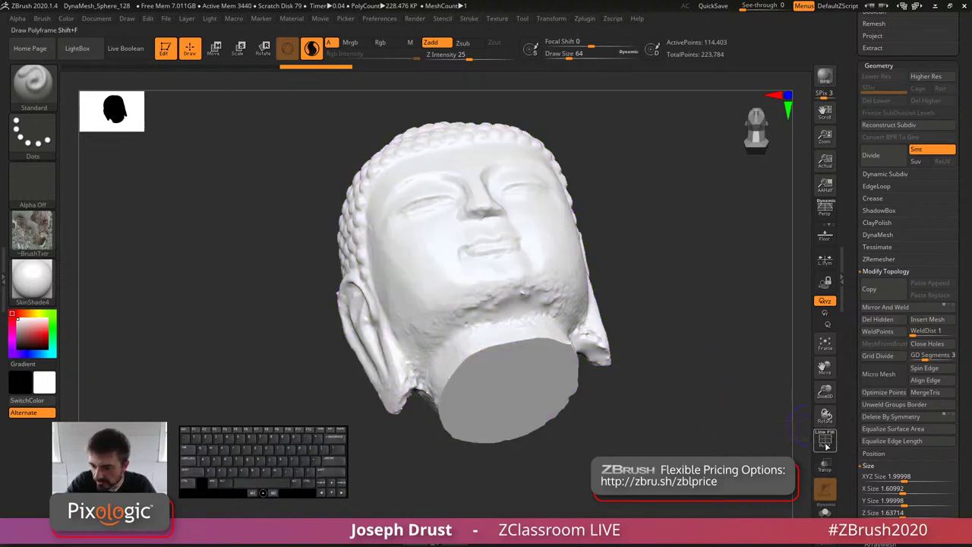
Step: Examine the polyframe of the capped neck opening, then hide the polyframe and return to a front view
key(shift+f)
alt+drag(701, 371, 718, 352)
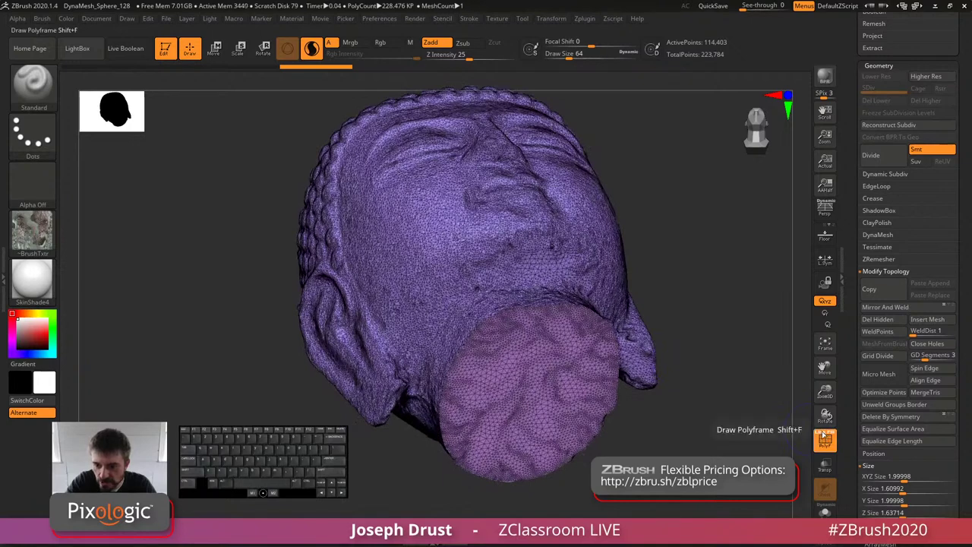
click(820, 433)
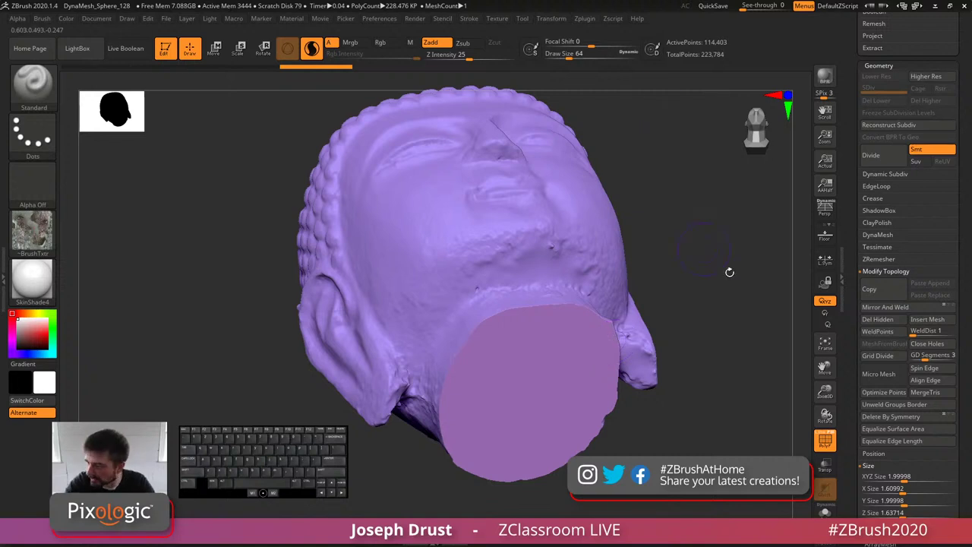
click(825, 439)
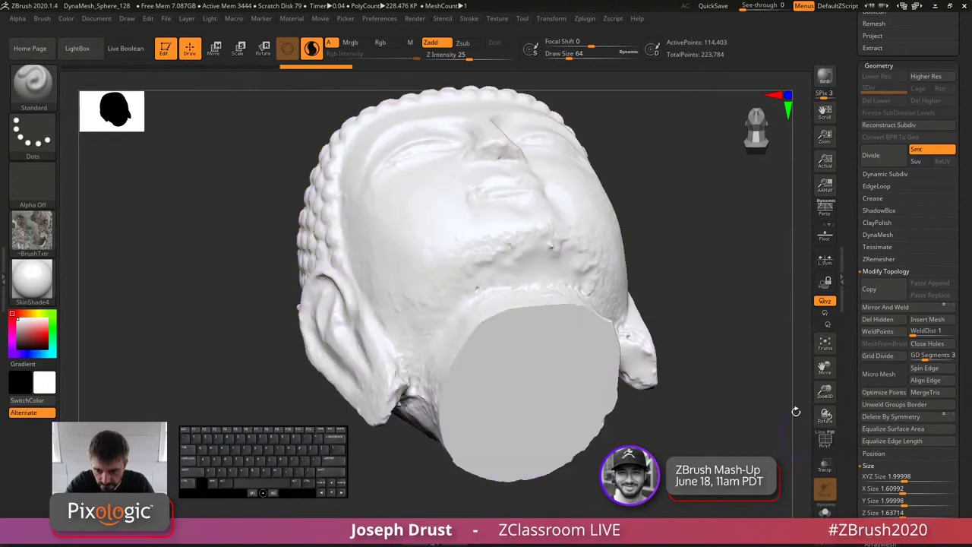
drag(797, 411, 730, 286)
mouse_move(764, 322)
shift+mouse_down()
mouse_move(762, 357)
mouse_move(746, 321)
shift+mouse_up()
Step: Turn the duplicate's texture on and inspect the texturing of the neck cap, ears and underside
scroll(849, 386, down, 5)
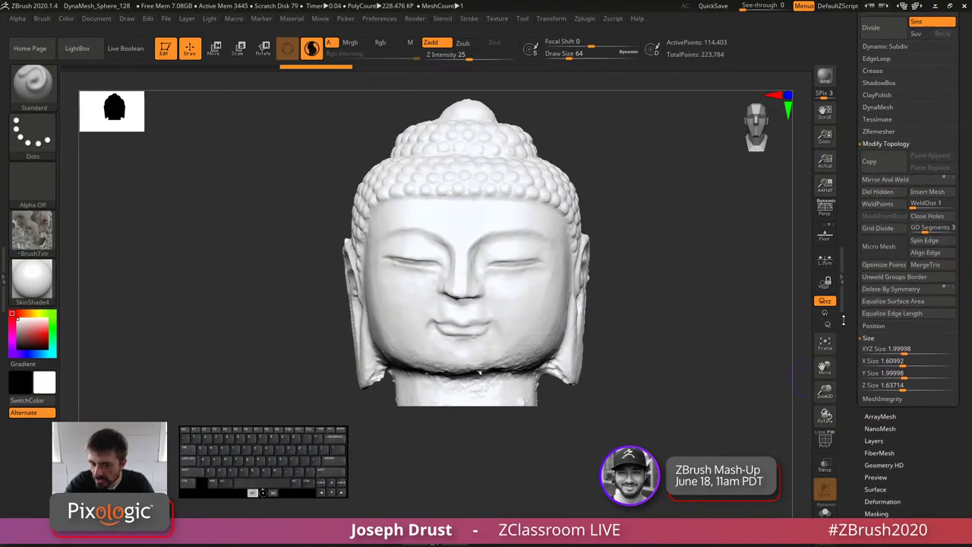
click(883, 505)
click(926, 451)
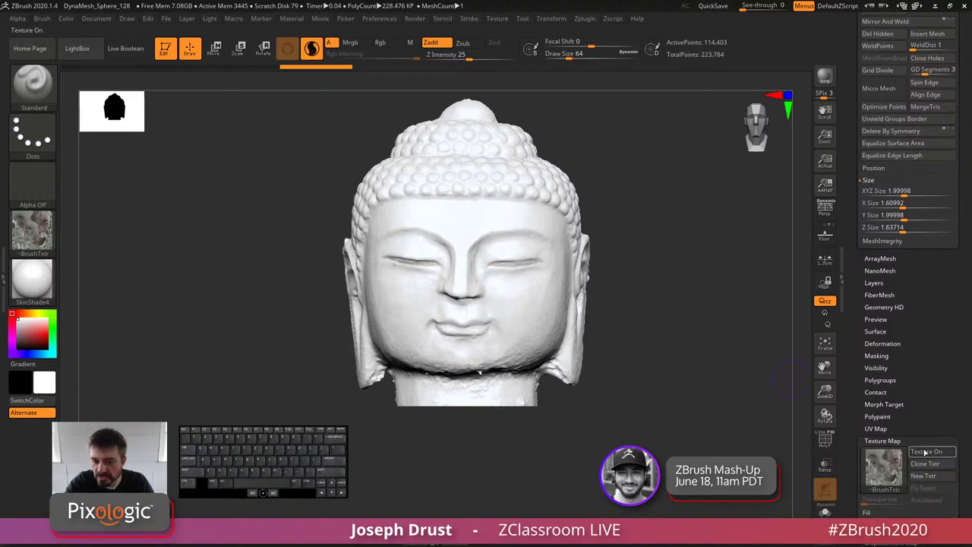
drag(728, 360, 460, 406)
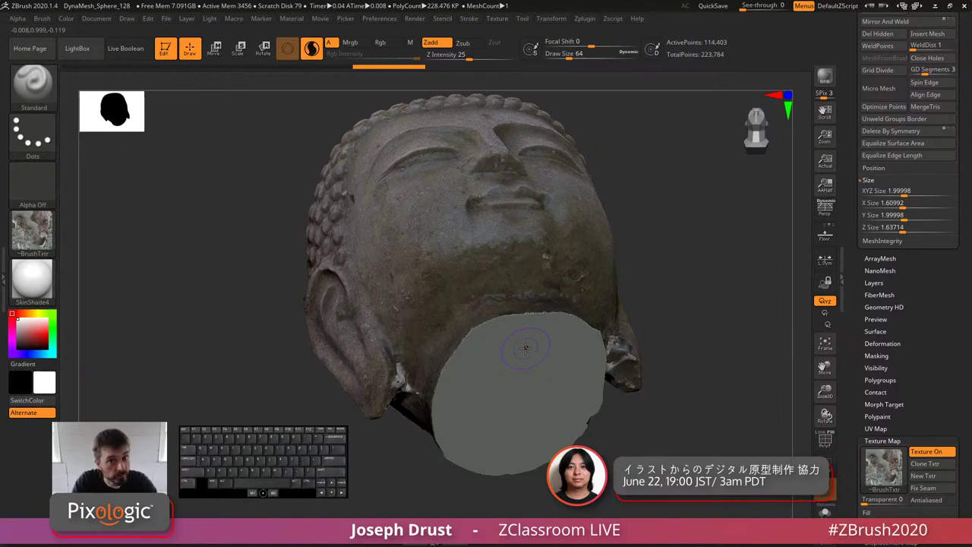
drag(661, 275, 654, 341)
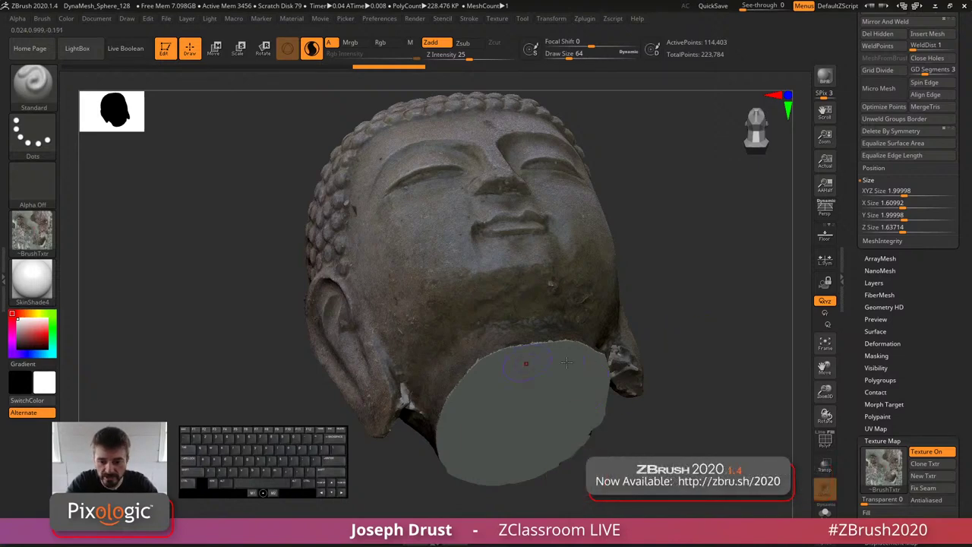
drag(724, 360, 696, 367)
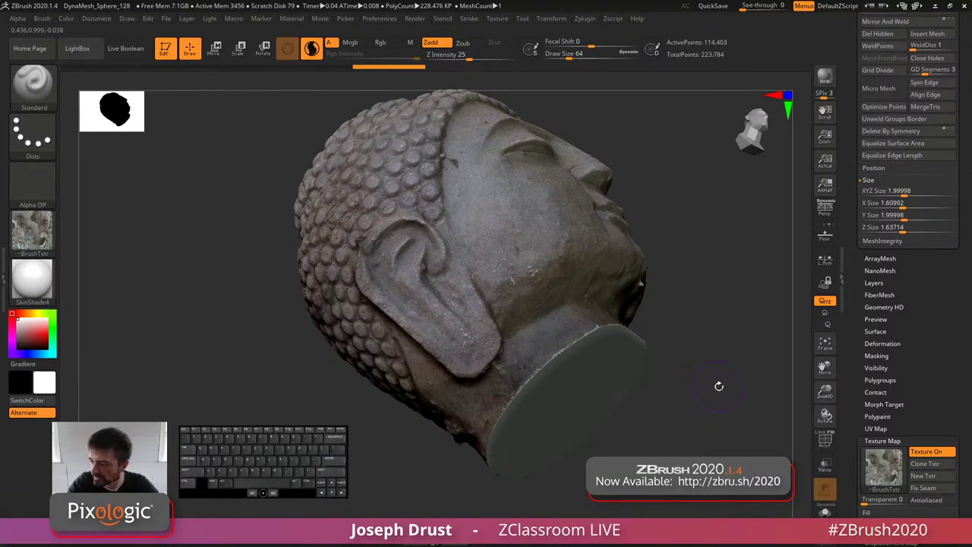
drag(721, 369, 687, 374)
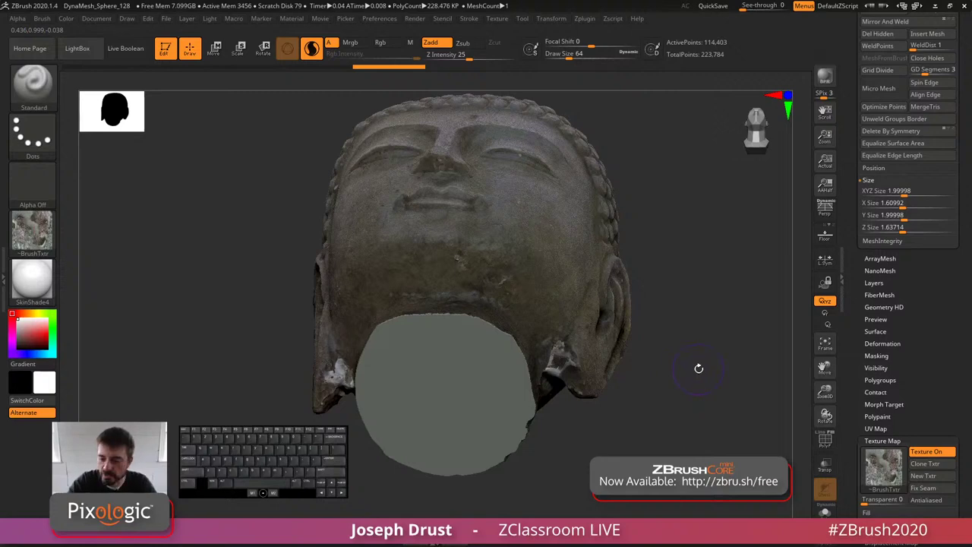
Step: Turn off the duplicate's texture and change the material to MatCap Gray
click(926, 451)
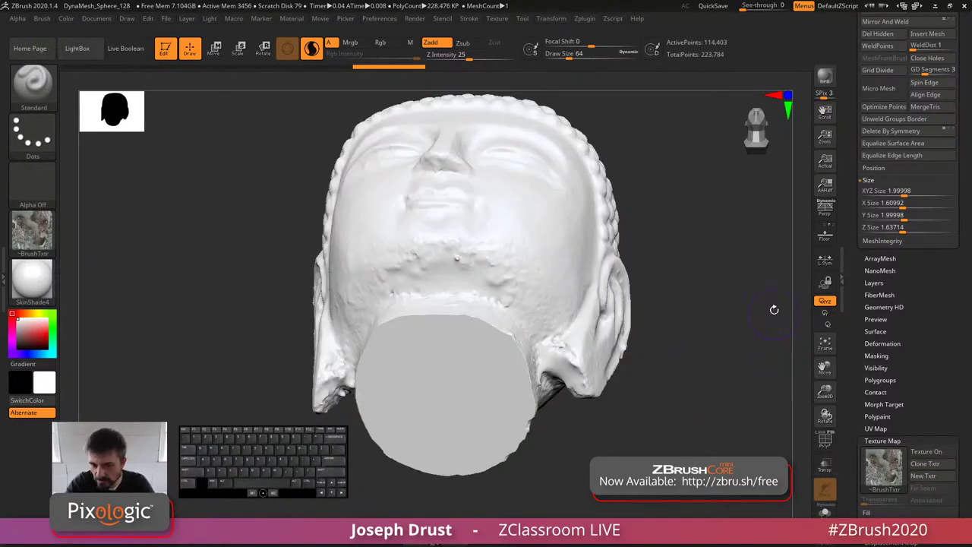
drag(775, 308, 777, 353)
click(32, 281)
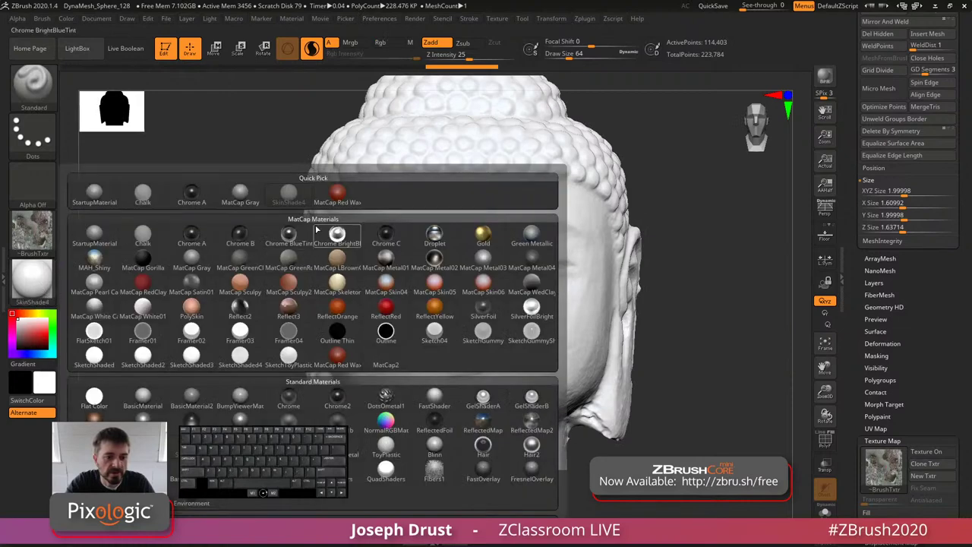
click(259, 201)
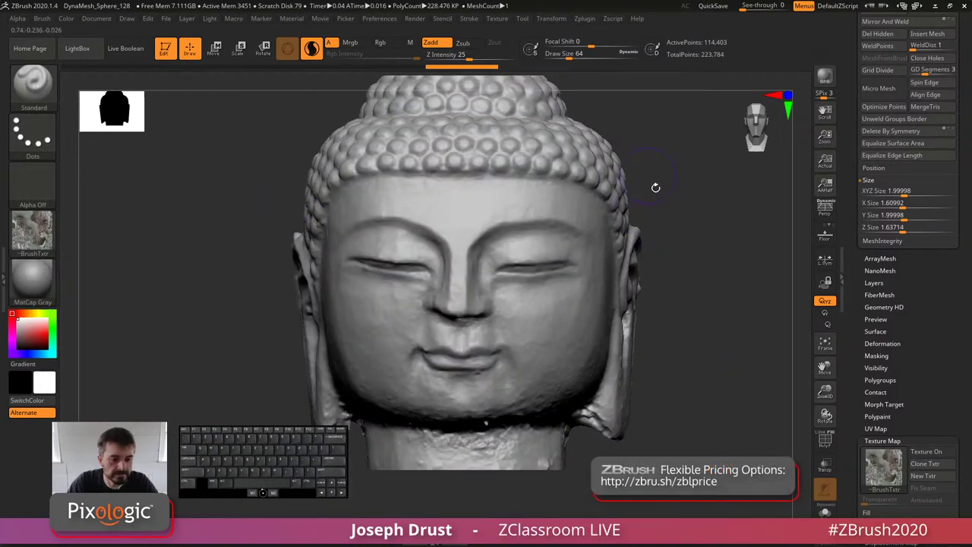
Step: Reduce the draw size to 28 and smooth the rough surface under the chin with the Smooth brush
drag(655, 186, 697, 202)
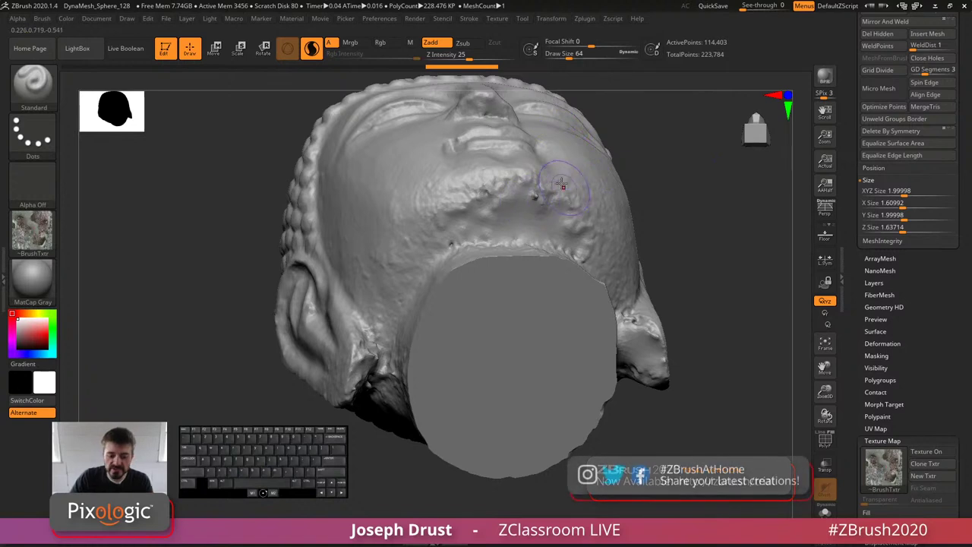
key(bracketleft)
key(bracketleft)
key(bracketleft)
key(bracketleft)
key(bracketleft)
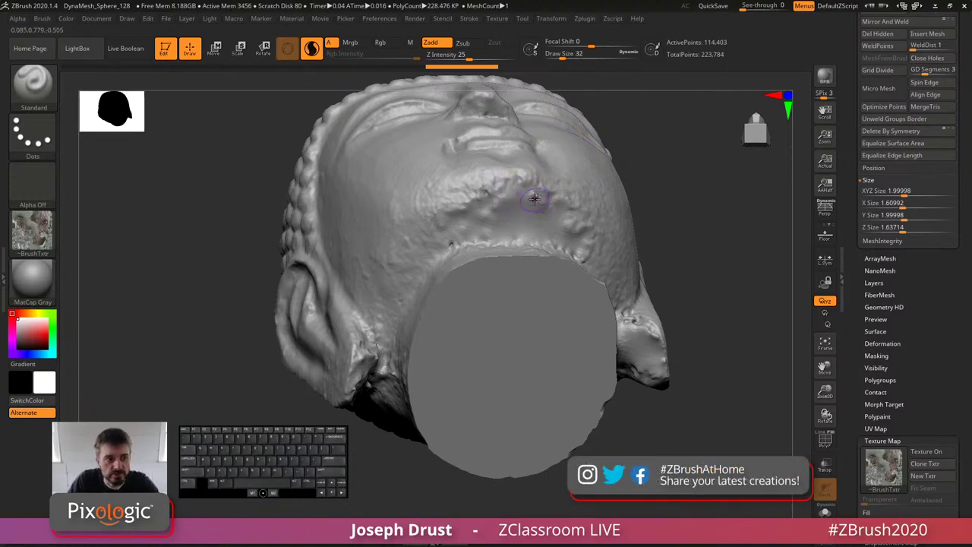
key(shift)
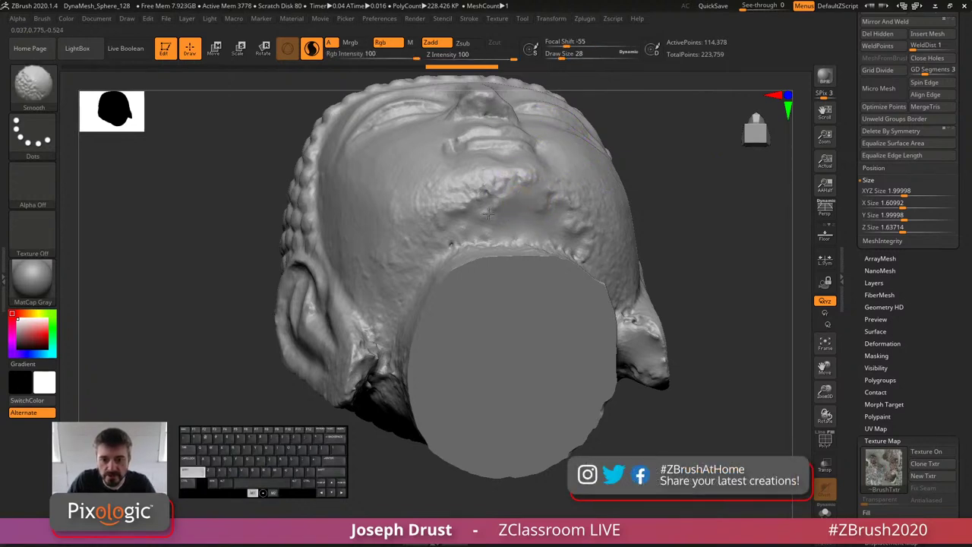
shift+drag(488, 214, 456, 240)
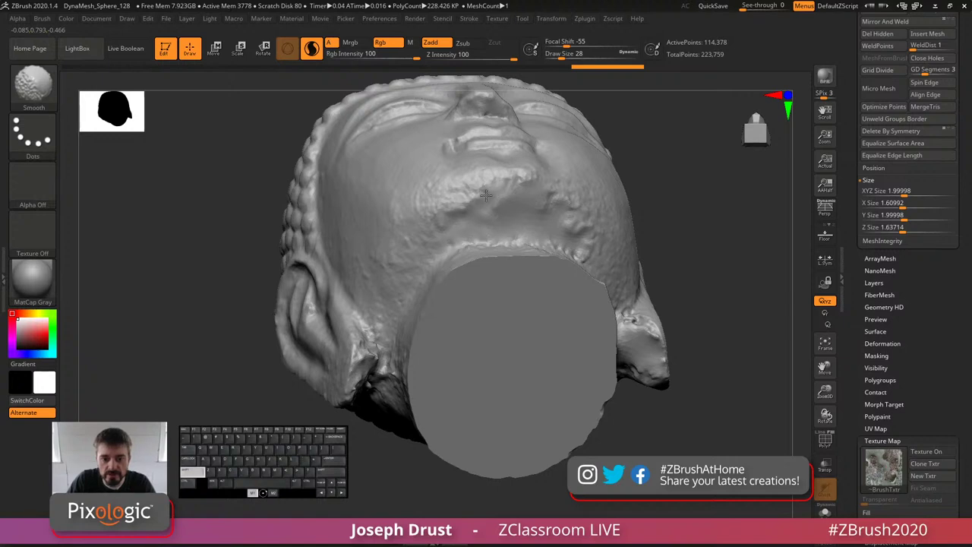
Step: Smooth the rough spots around the rim of the capped neck and the damaged earlobe beside it
mouse_move(740, 211)
mouse_down()
mouse_move(661, 326)
mouse_move(677, 368)
mouse_move(667, 351)
mouse_up()
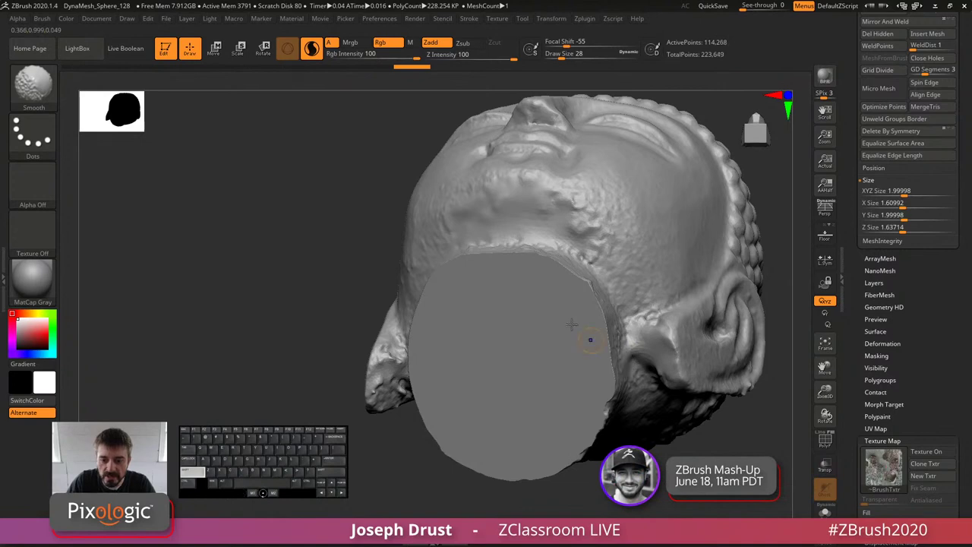
drag(350, 250, 540, 247)
drag(764, 224, 729, 145)
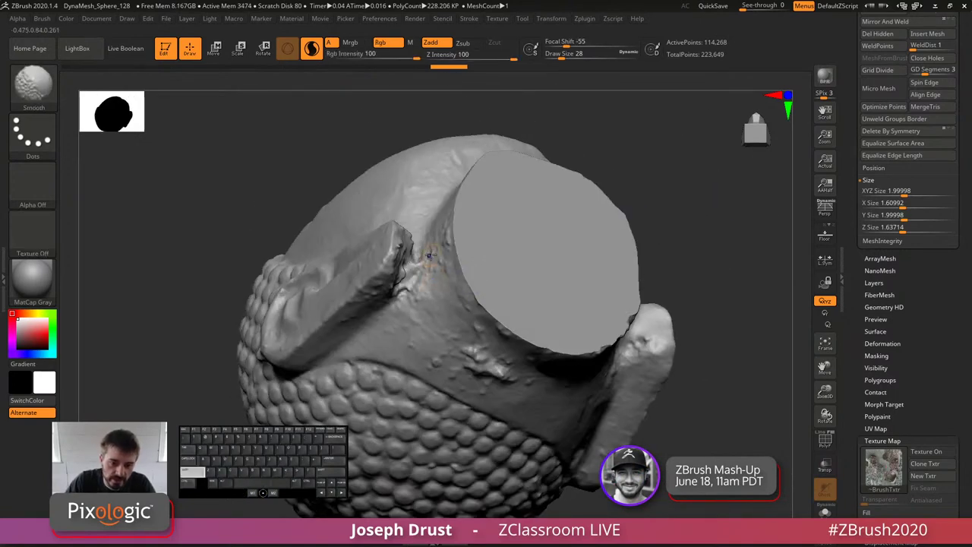
shift+drag(445, 246, 439, 241)
drag(608, 180, 564, 158)
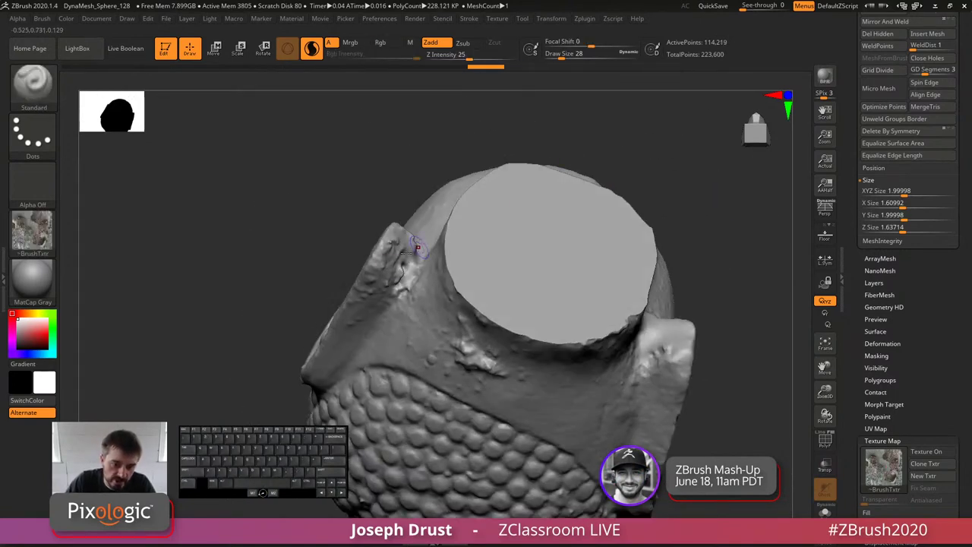
drag(394, 275, 388, 241)
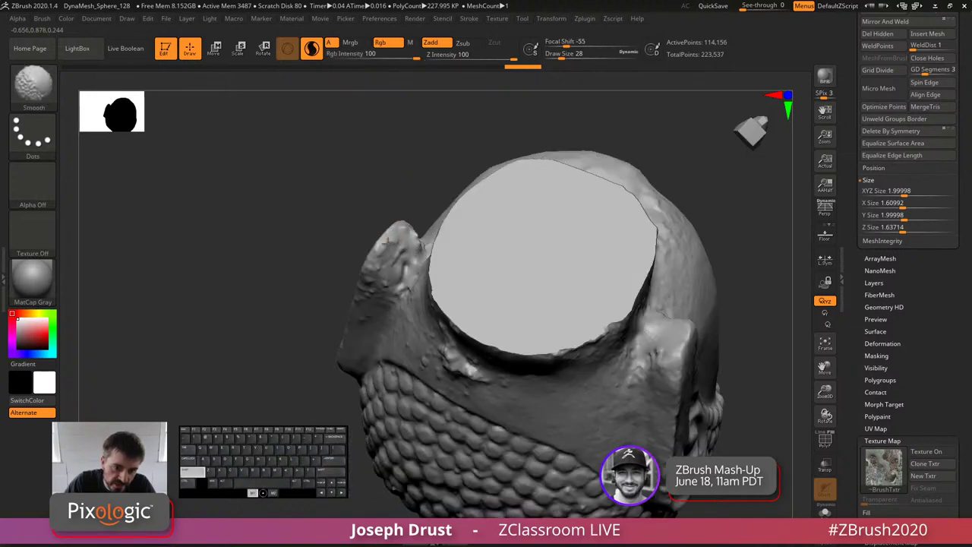
drag(418, 152, 419, 221)
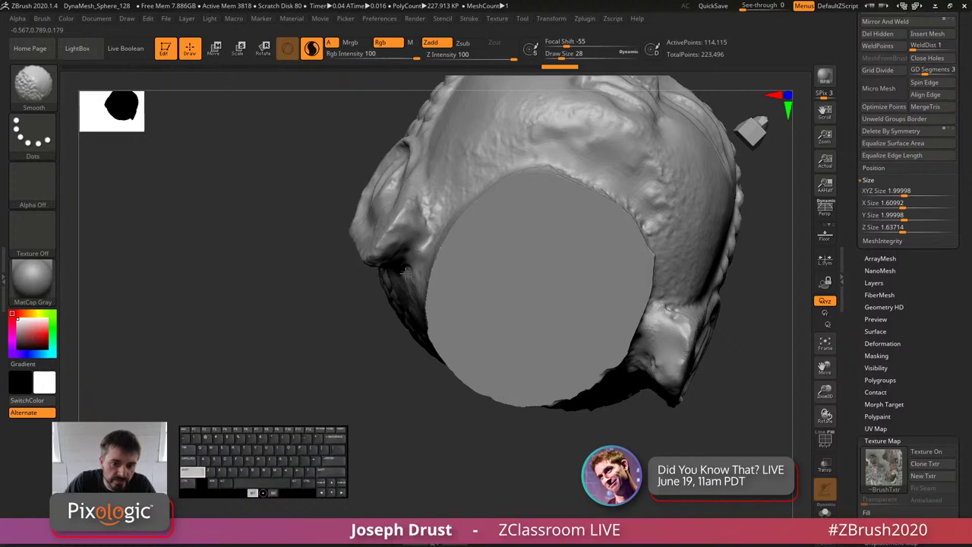
Step: Store a morph target, and smooth the damaged patch on the back of the neck and the adjoining hair curls
mouse_move(341, 341)
mouse_down()
mouse_move(703, 301)
mouse_move(679, 240)
mouse_move(646, 233)
mouse_move(688, 233)
mouse_up()
click(884, 404)
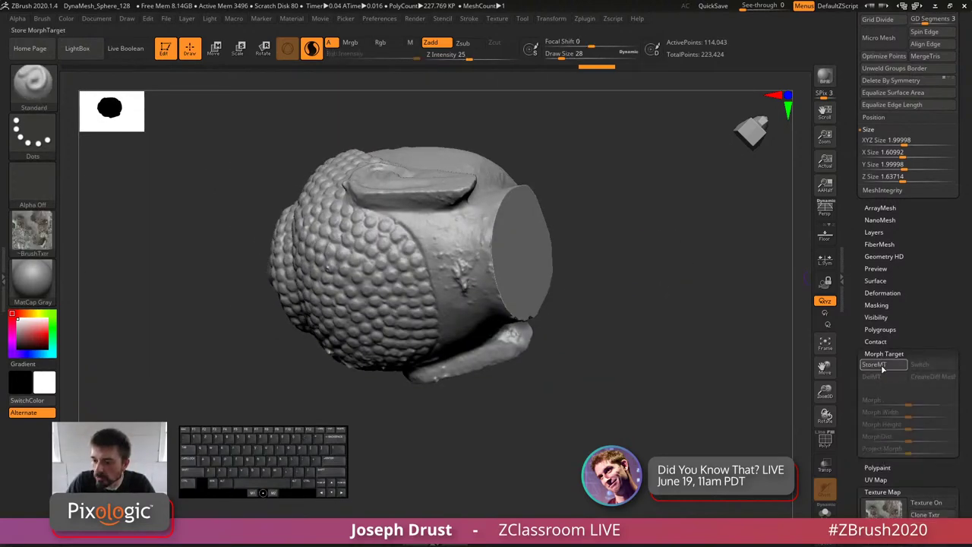
click(881, 364)
drag(633, 221, 556, 241)
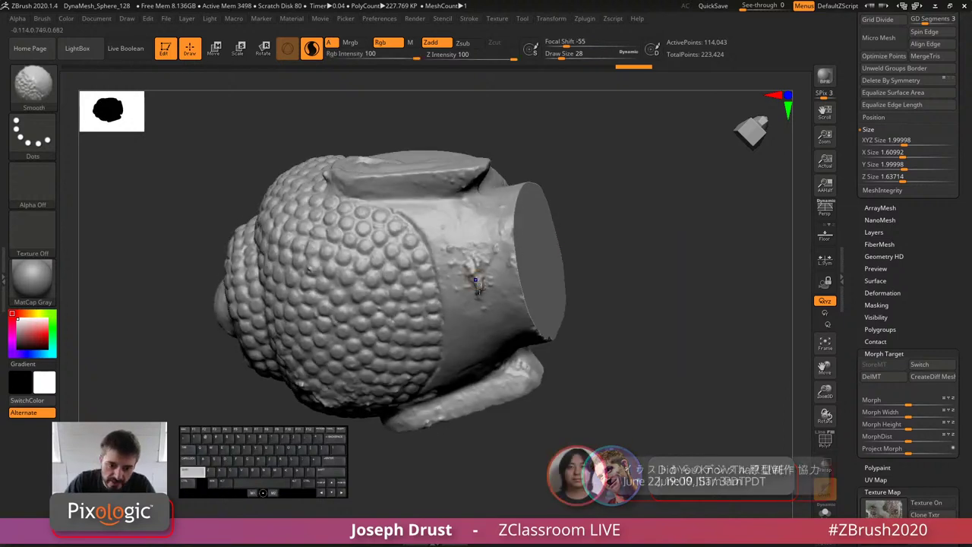
shift+drag(479, 287, 476, 272)
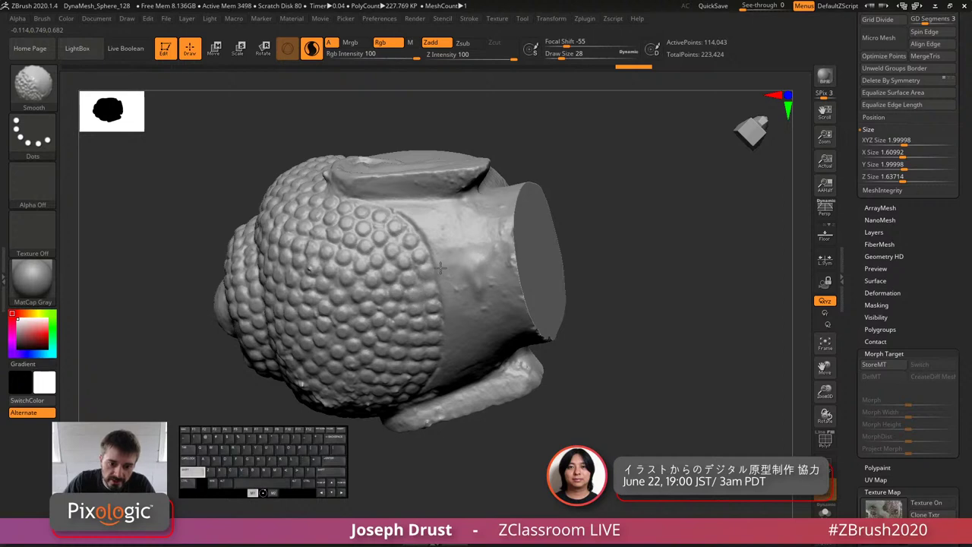
shift+drag(441, 267, 438, 299)
Step: Select the Morph brush and try to restore the smoothed hair curls along the back of the neck
mouse_move(679, 218)
mouse_down()
mouse_move(661, 210)
mouse_move(658, 228)
mouse_up()
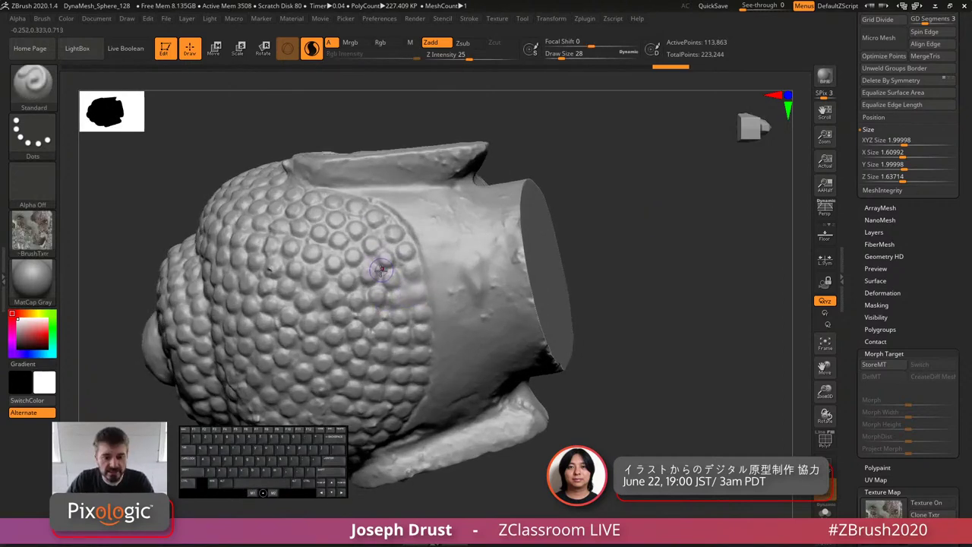
click(35, 90)
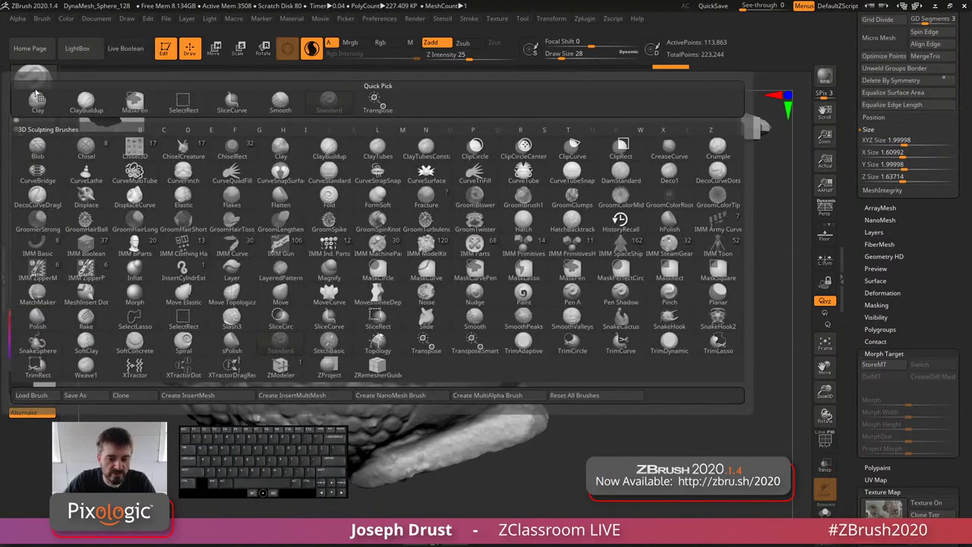
key(m)
click(135, 295)
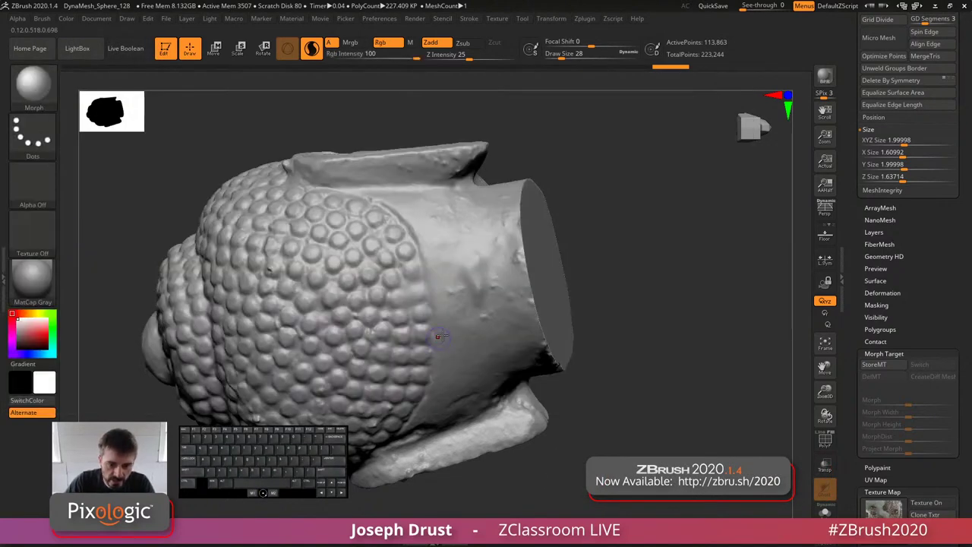
click(414, 303)
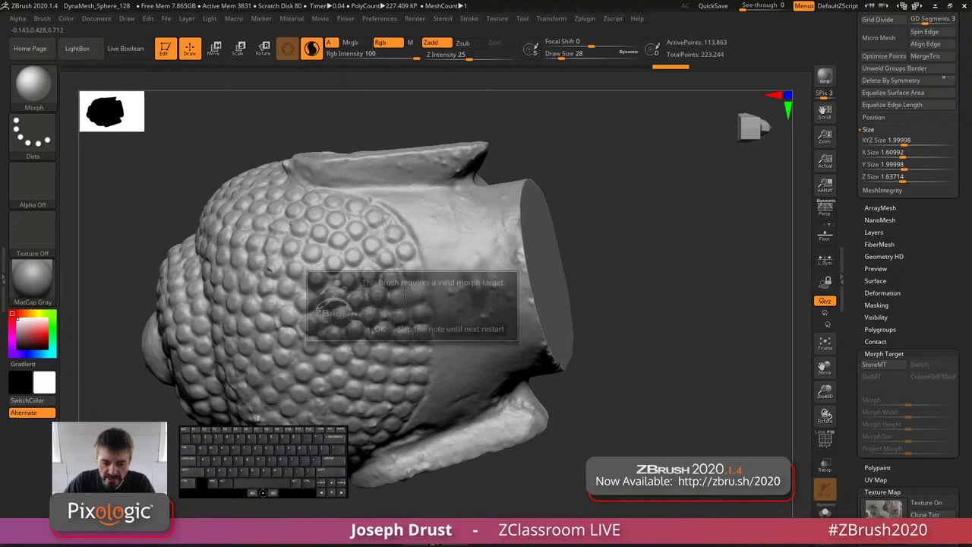
click(379, 330)
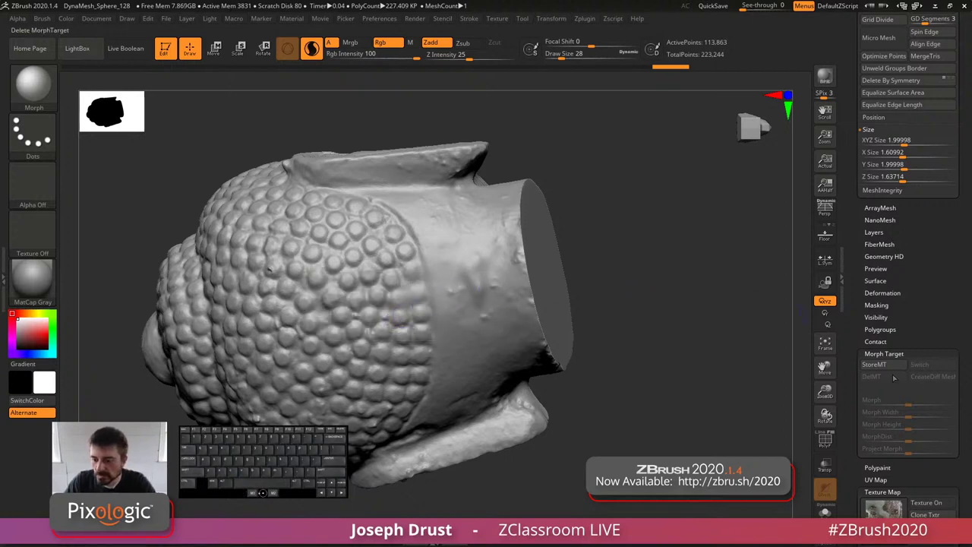
Step: Set the draw size to 46 and try the Morph brush on the smoothed curls again
key(s)
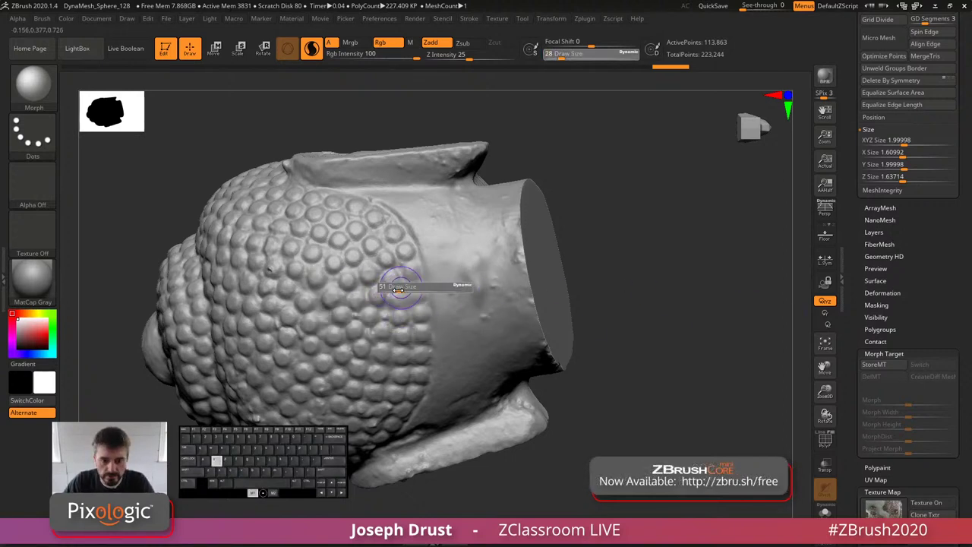
drag(396, 287, 400, 288)
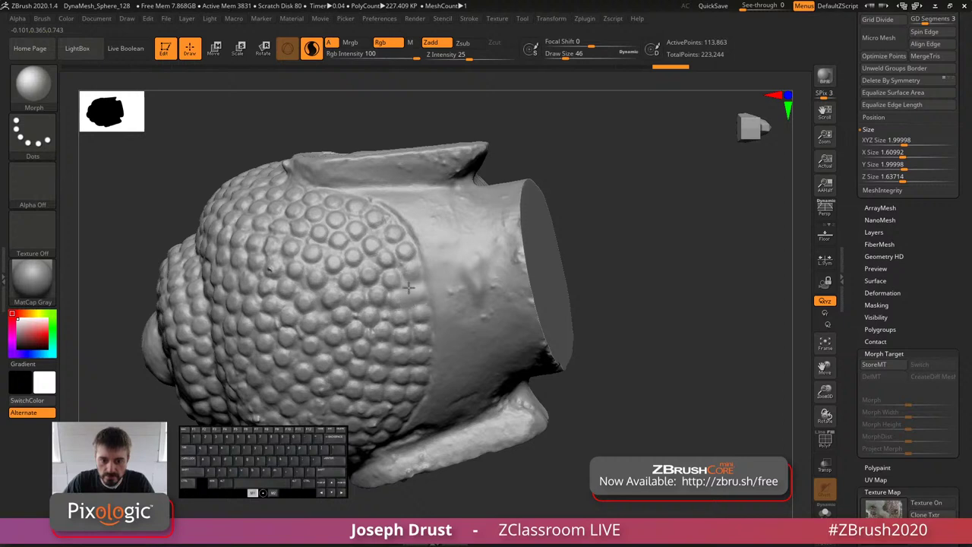
click(409, 287)
click(366, 307)
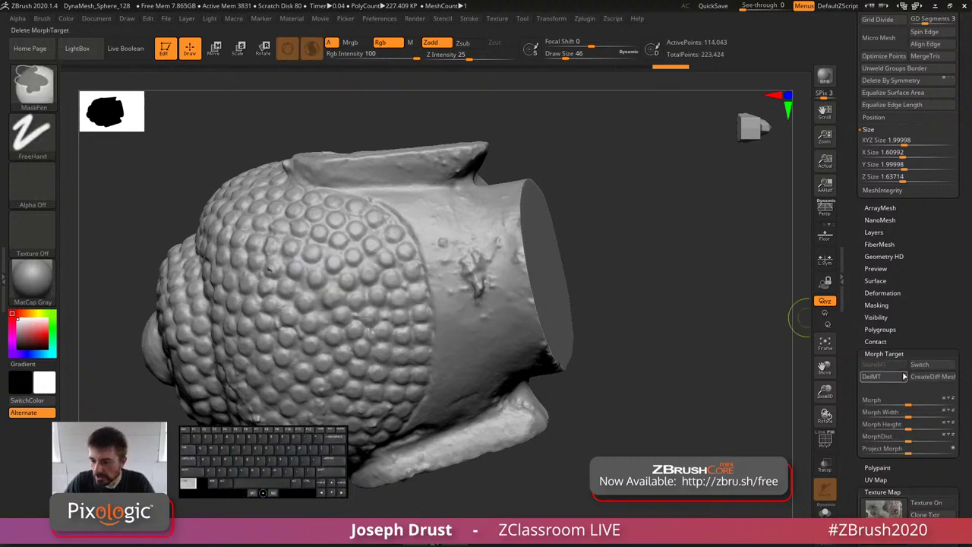
Step: Undo the smoothing on the neck and hair curls, and store a new morph target
key(ctrl+z)
key(ctrl+z)
drag(858, 269, 857, 338)
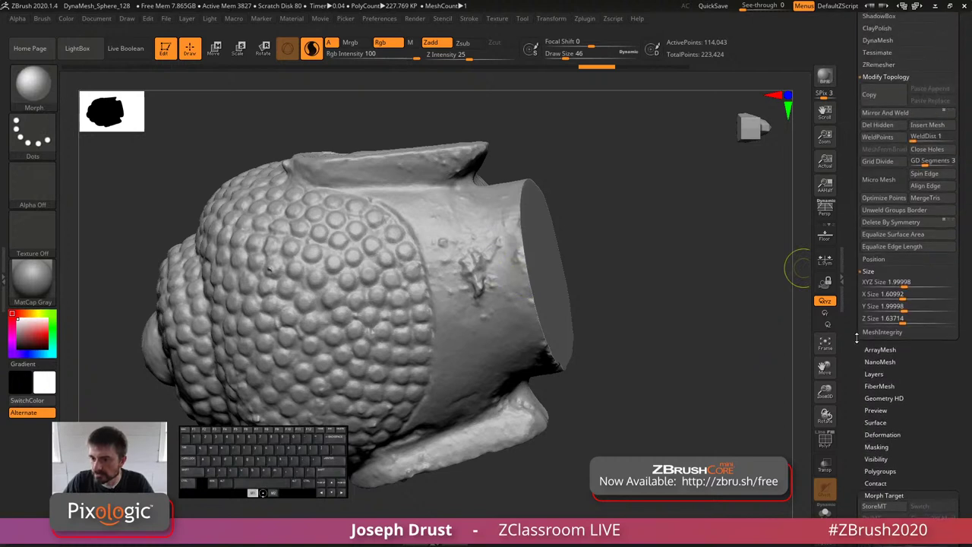
scroll(857, 338, down, 4)
click(874, 382)
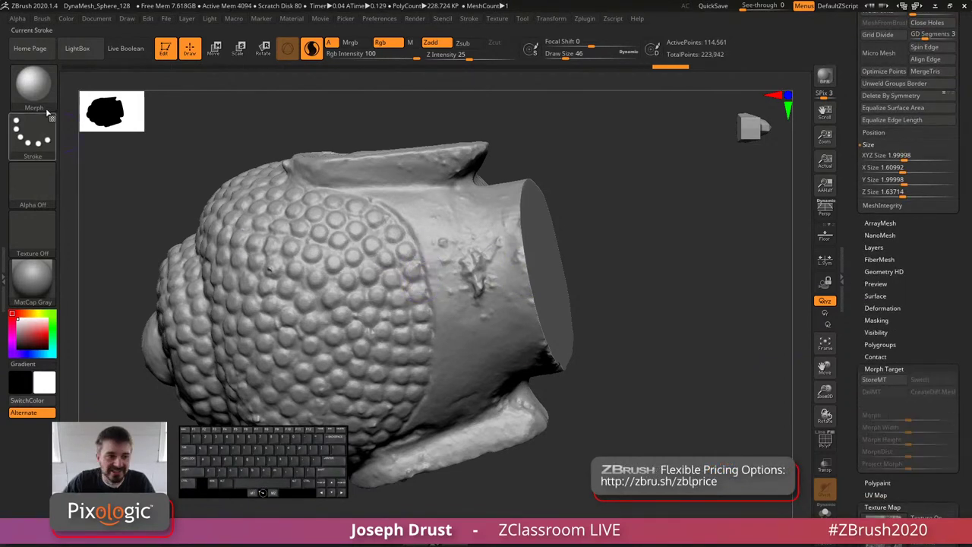
Step: With the morph target stored, use the Clay brush to cover a patch of hair curls beside the neck
key(b)
click(338, 139)
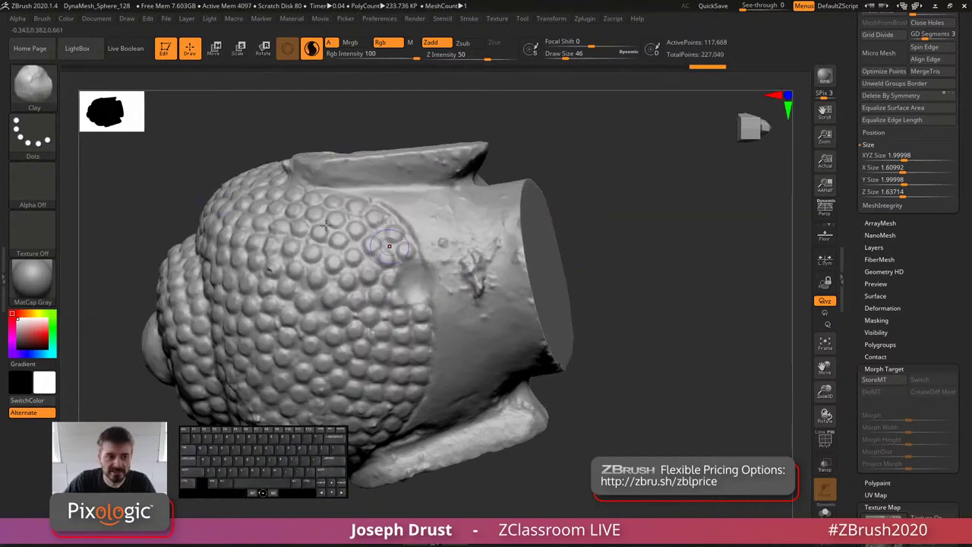
key(ctrl)
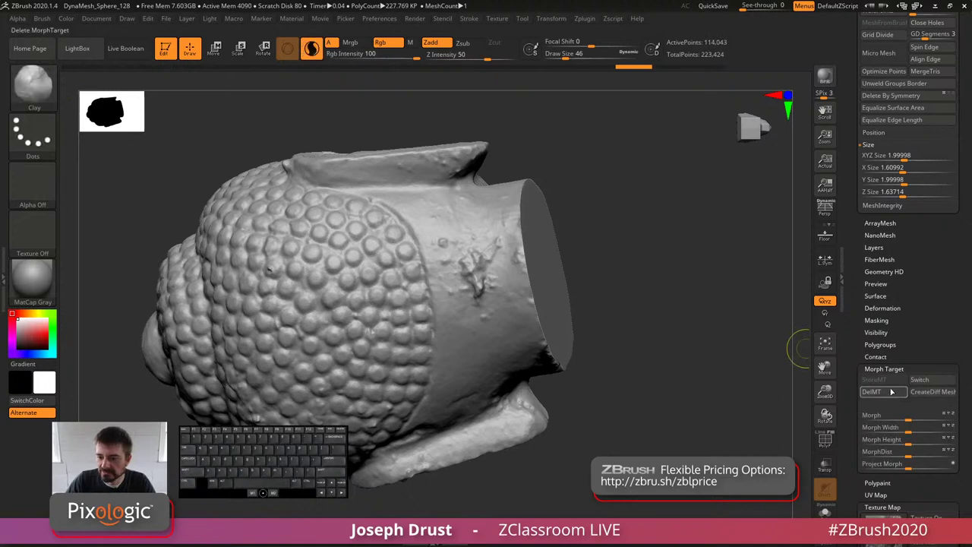
click(875, 379)
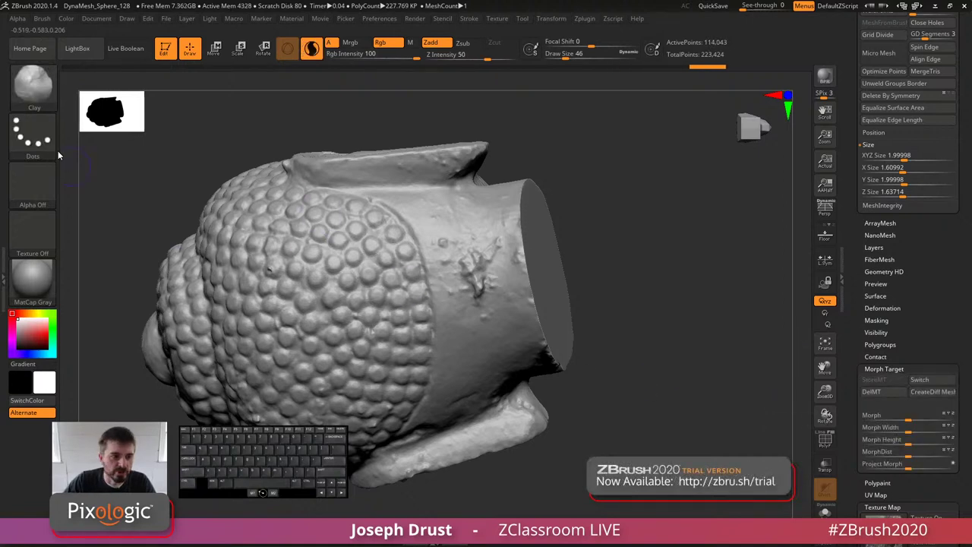
drag(407, 286, 411, 281)
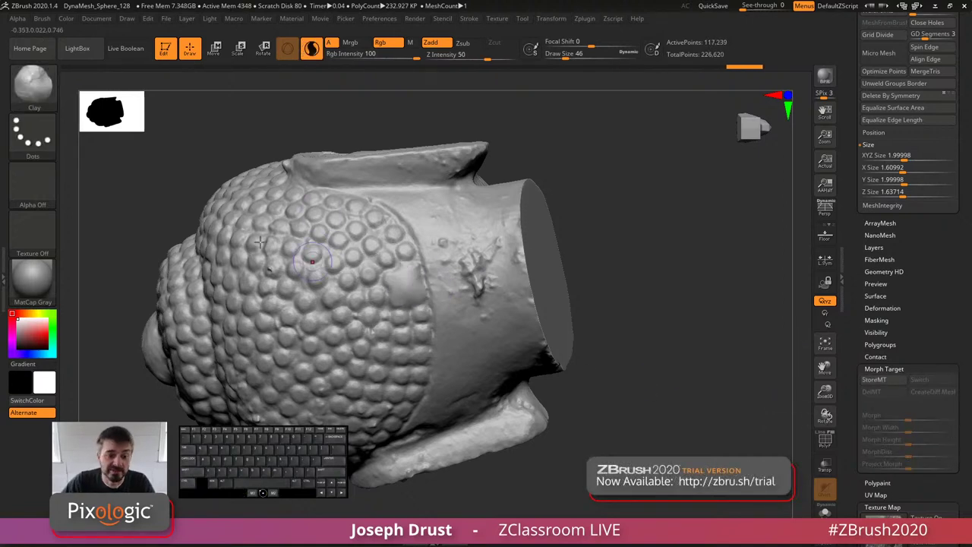
Step: Switch to the Morph brush and try to bring back the curls covered by the Clay stroke
click(32, 84)
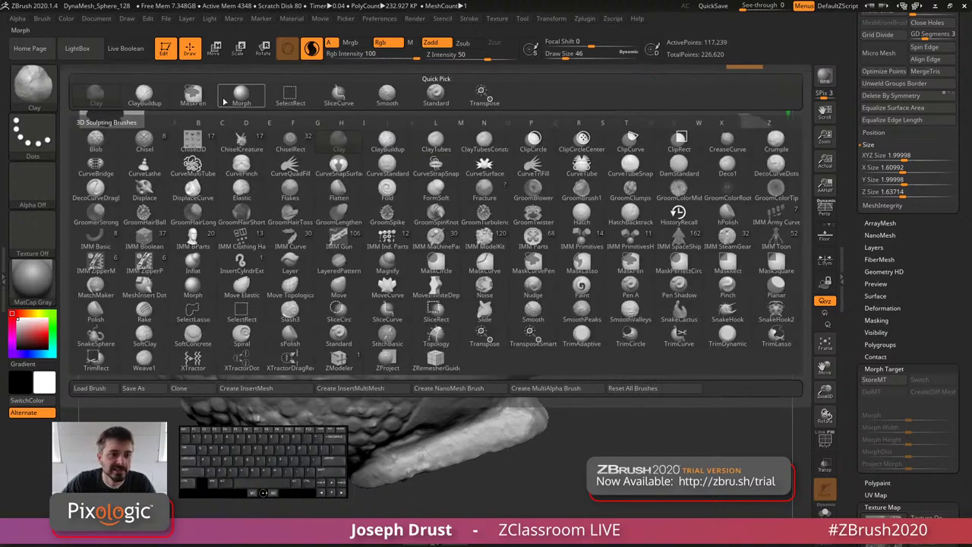
click(241, 95)
click(407, 285)
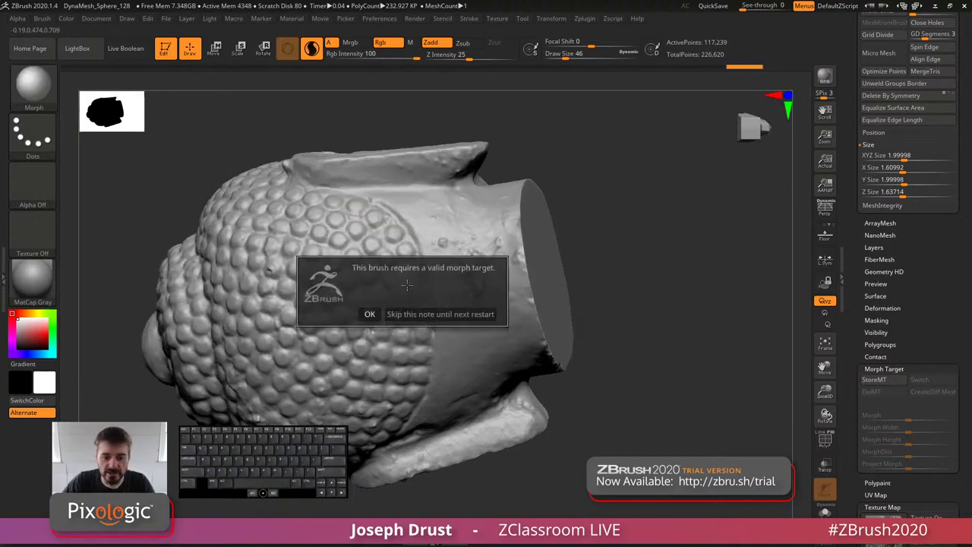
click(370, 313)
Step: Undo the Clay stroke over the hair curls and try the Morph brush once more
scroll(852, 388, up, 5)
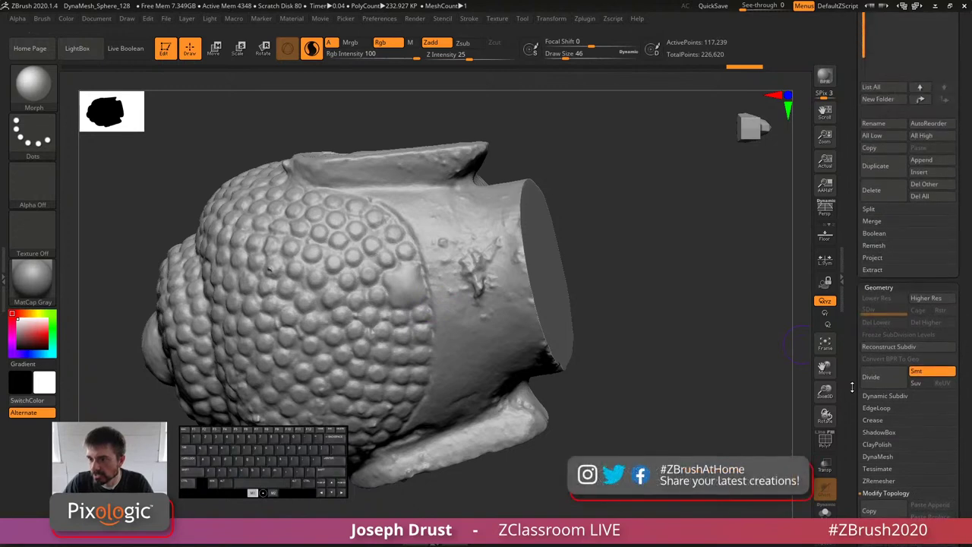
scroll(853, 387, down, 5)
mouse_move(682, 242)
mouse_down()
mouse_move(690, 278)
mouse_move(670, 243)
mouse_move(672, 196)
mouse_up()
click(668, 298)
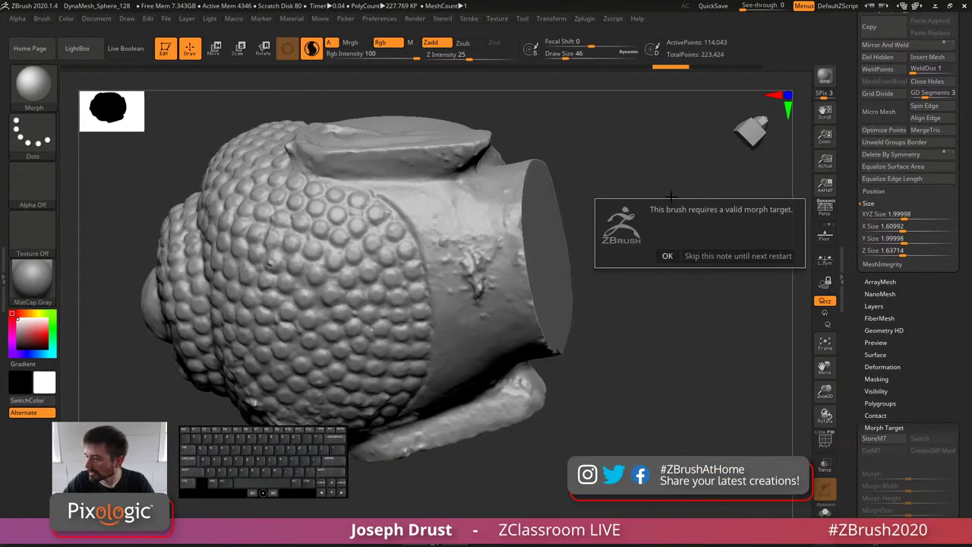
click(667, 256)
Step: Save the tool to the Desktop as 02_InitialClean, and close the program without saving the project
scroll(908, 228, up, 10)
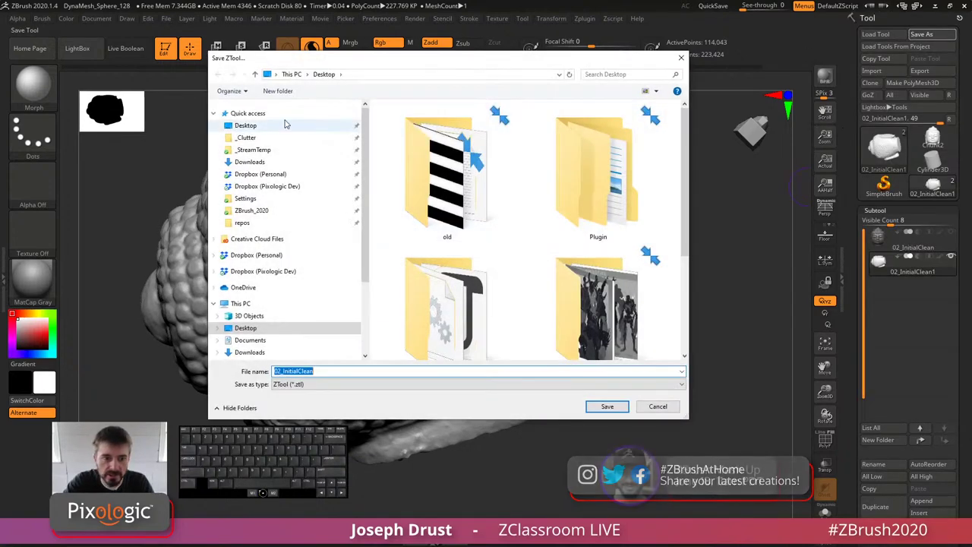
click(266, 128)
click(447, 372)
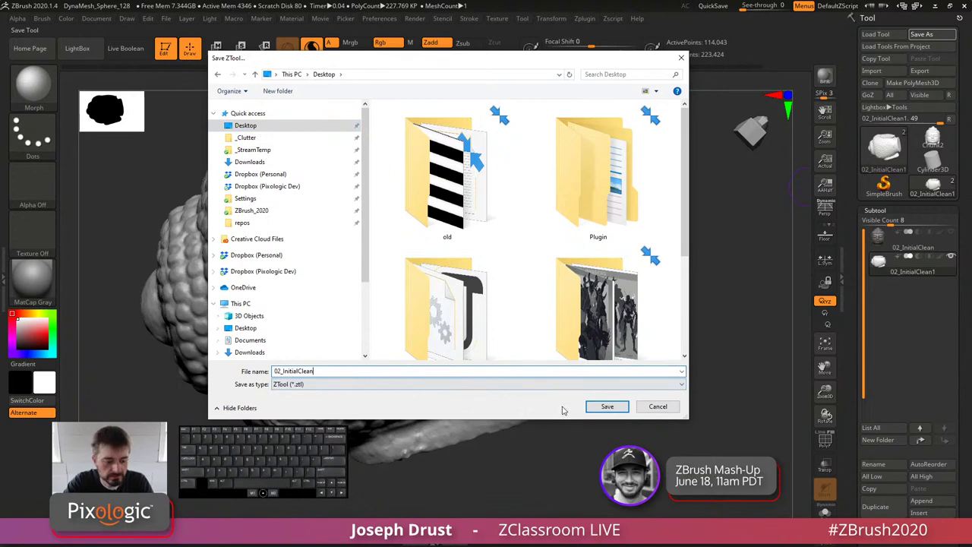
click(610, 406)
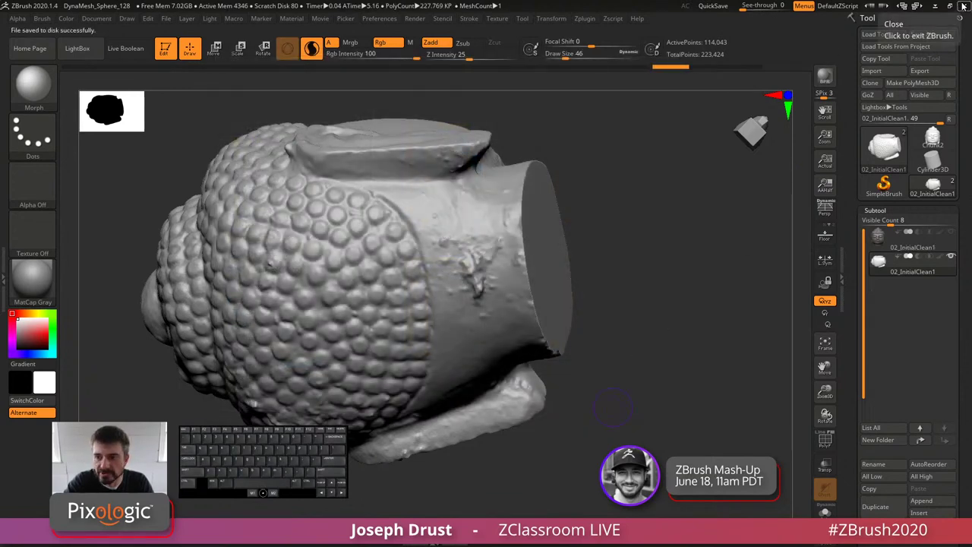
click(963, 5)
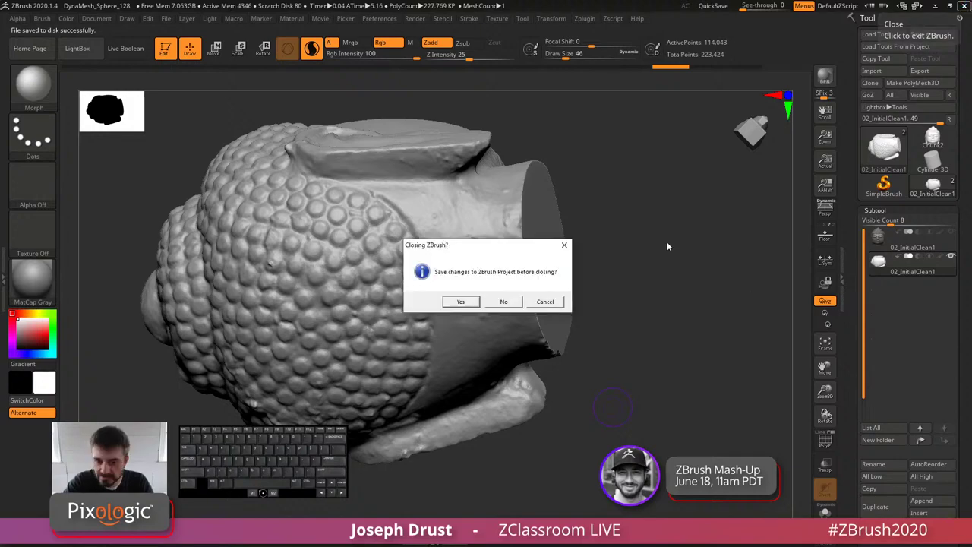
click(501, 303)
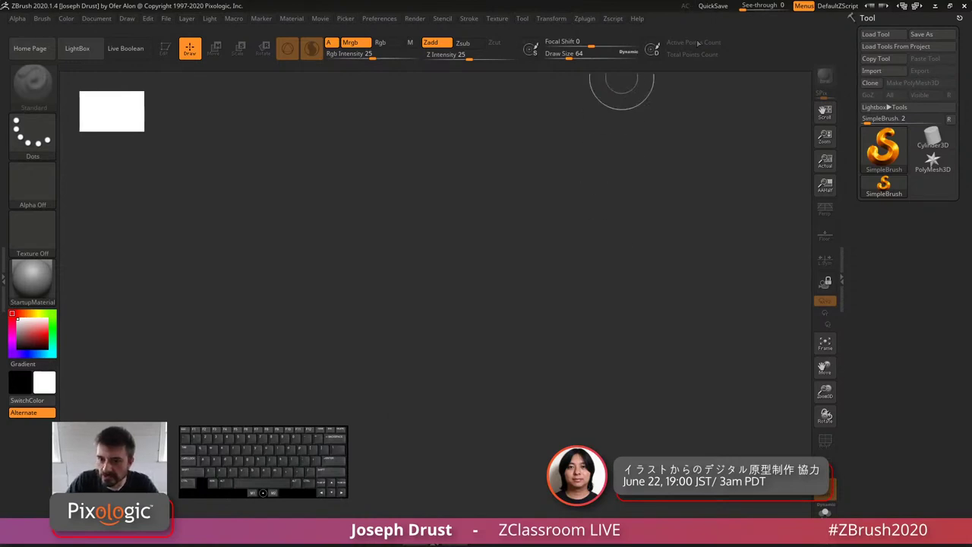
Step: Place a PolyMesh3D star on the canvas and enter Edit mode
click(933, 161)
drag(481, 212, 507, 259)
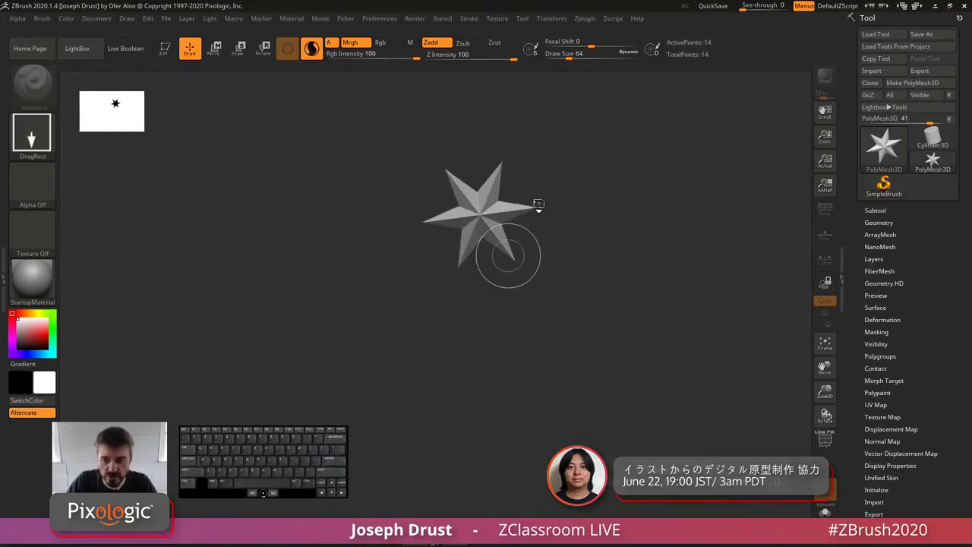
key(t)
click(872, 37)
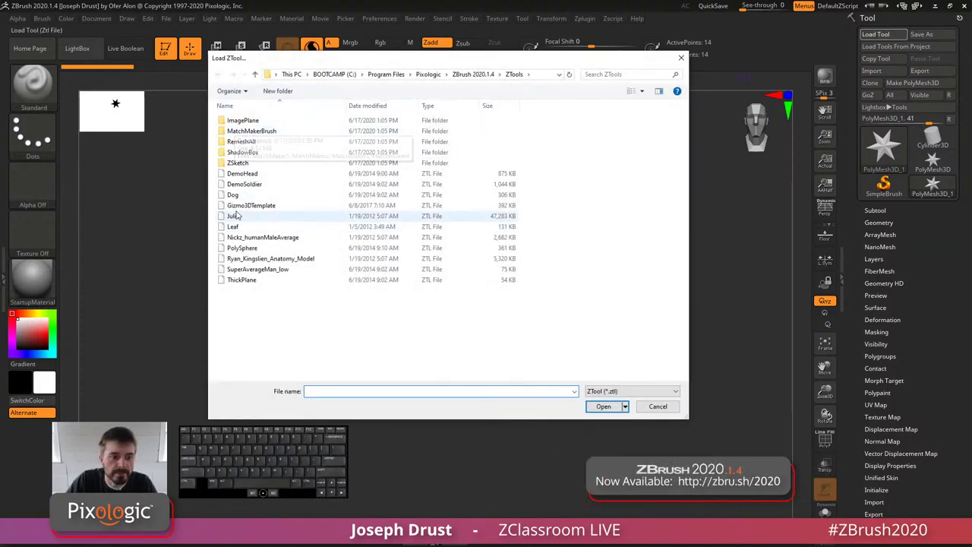
click(274, 75)
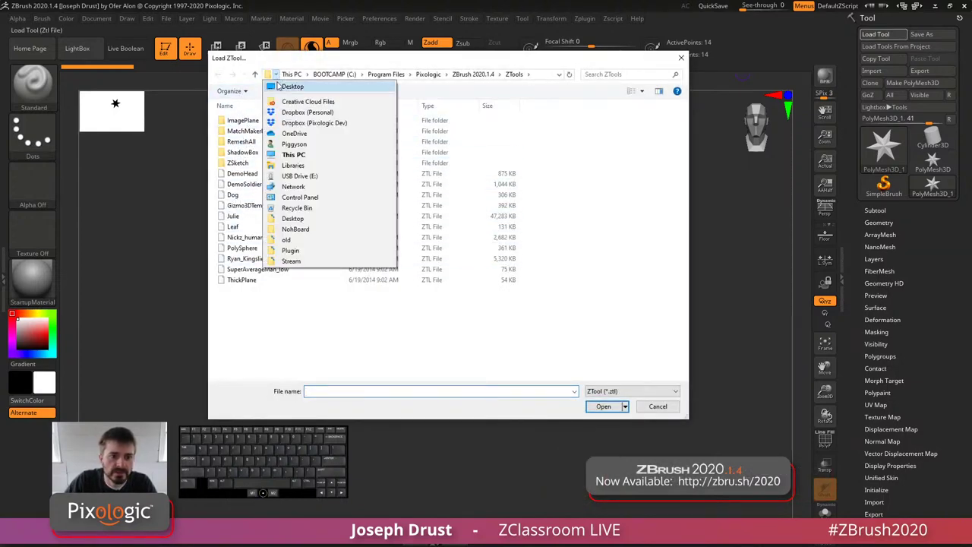
click(294, 115)
click(275, 75)
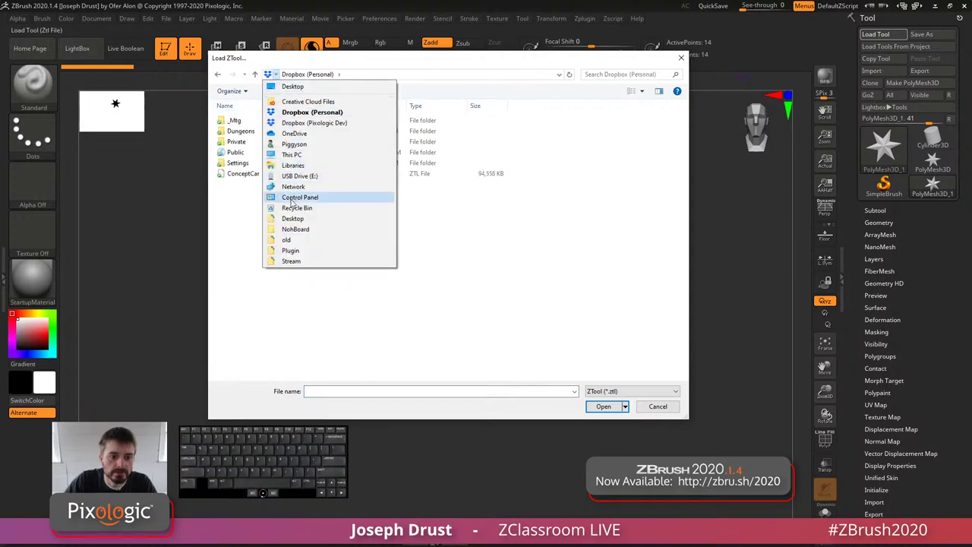
click(292, 219)
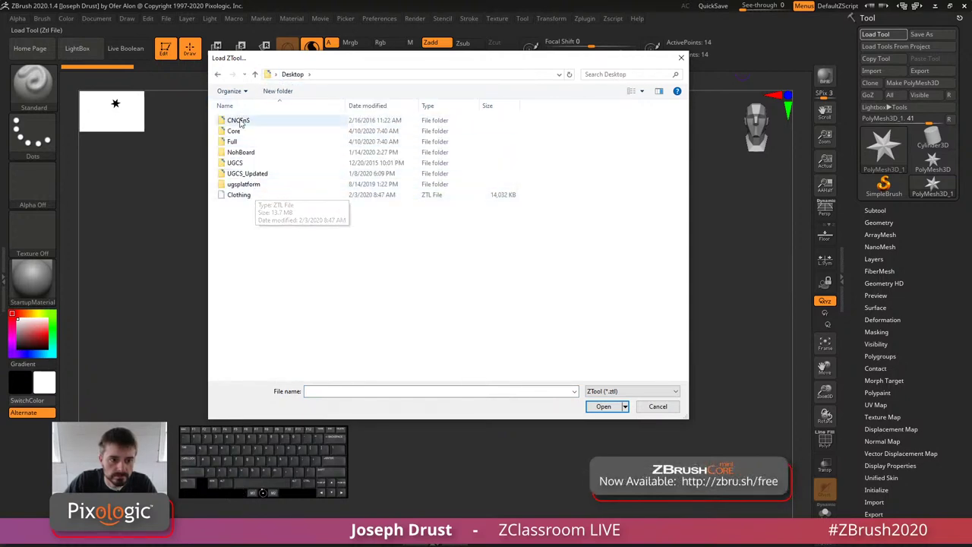
click(658, 407)
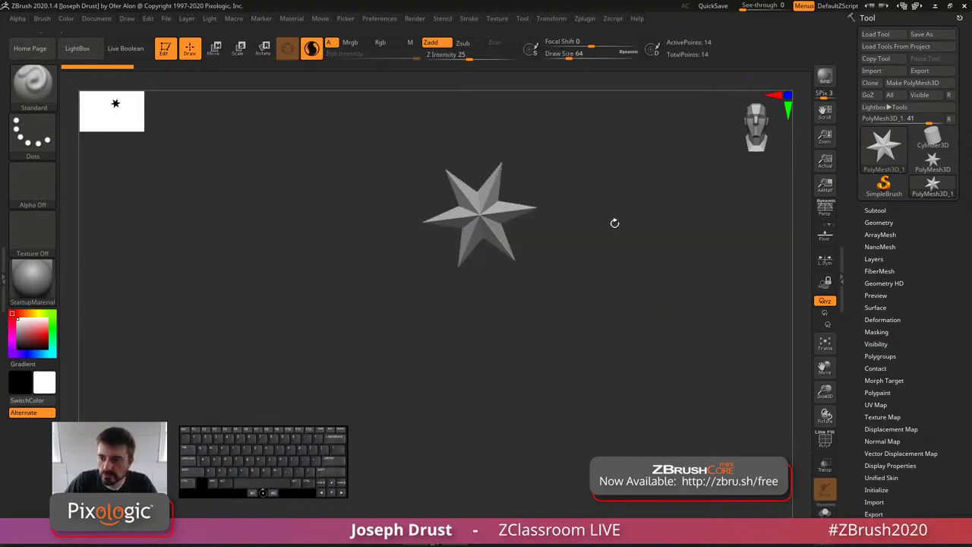
Step: Load 02_InitialClean from the ScanData project folder in LightBox and turn the head to show the open neck
key(comma)
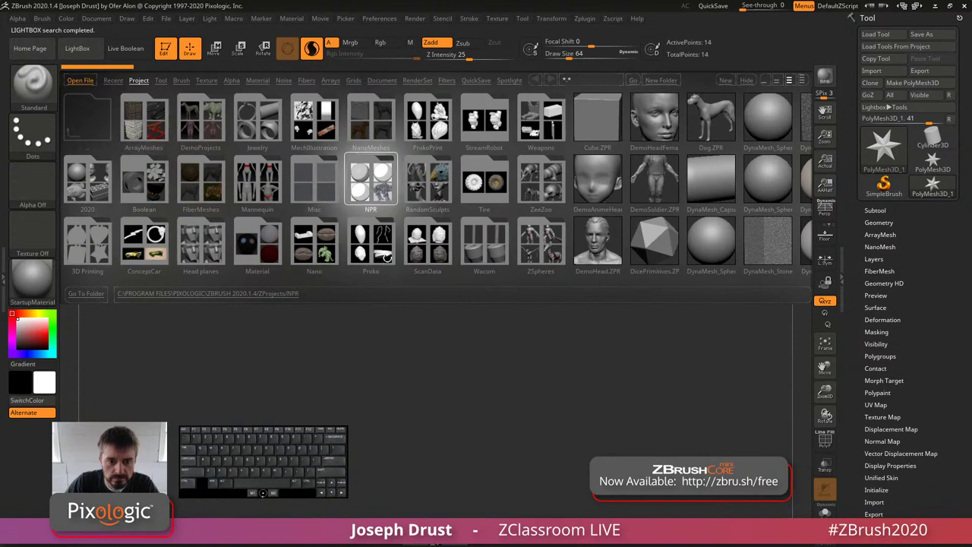
double_click(436, 250)
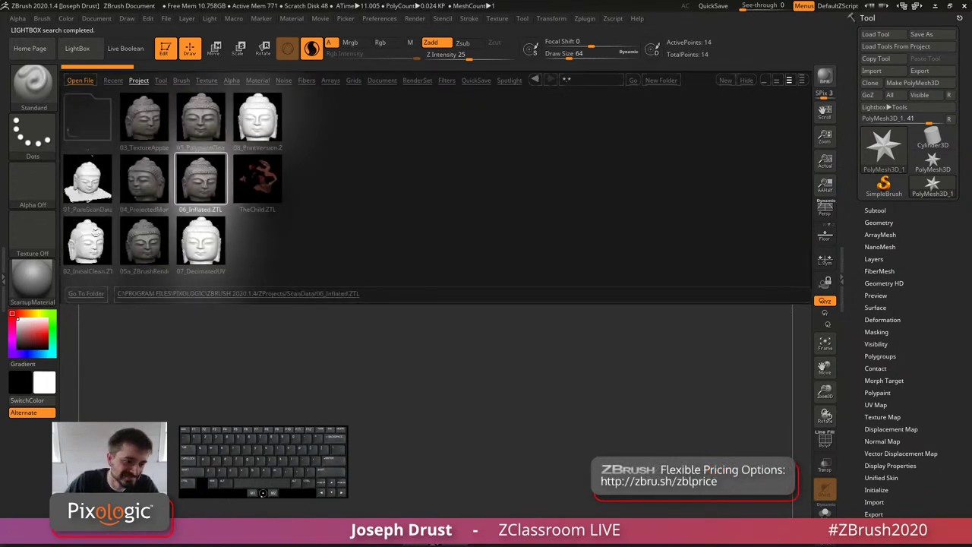
double_click(83, 236)
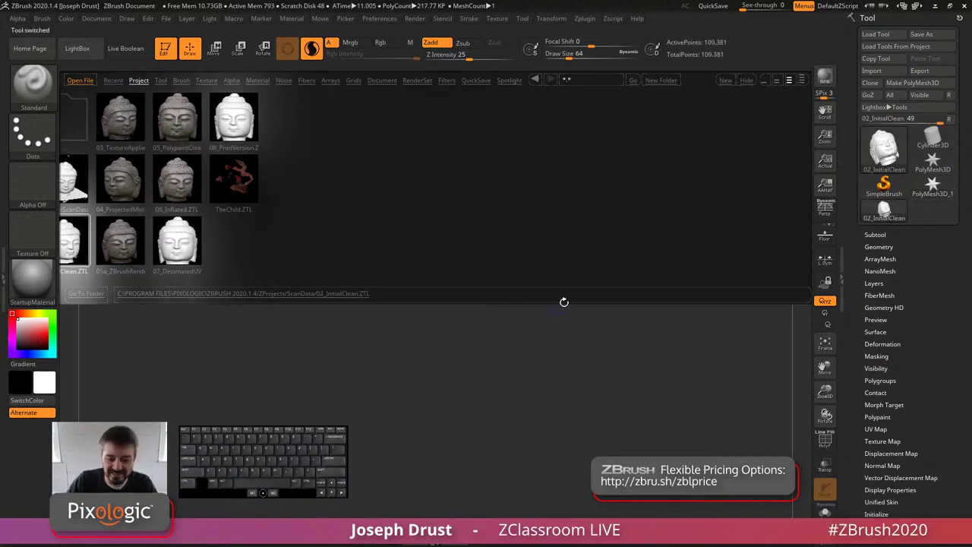
click(609, 340)
drag(582, 300, 659, 331)
drag(659, 332, 658, 239)
alt+drag(684, 251, 672, 204)
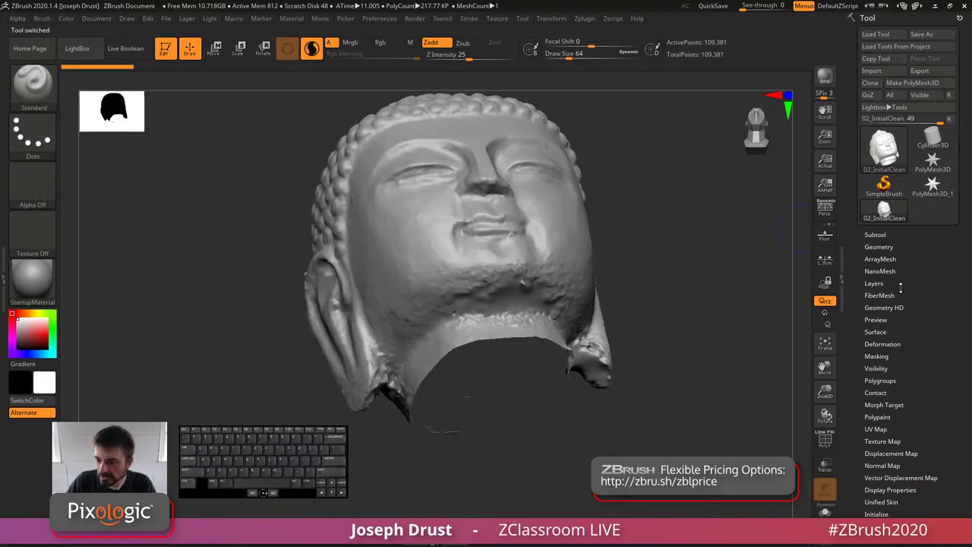
Step: Close the open hole at the base of the neck using the Modify Topology options
shift+click(884, 246)
drag(859, 304, 859, 182)
click(886, 330)
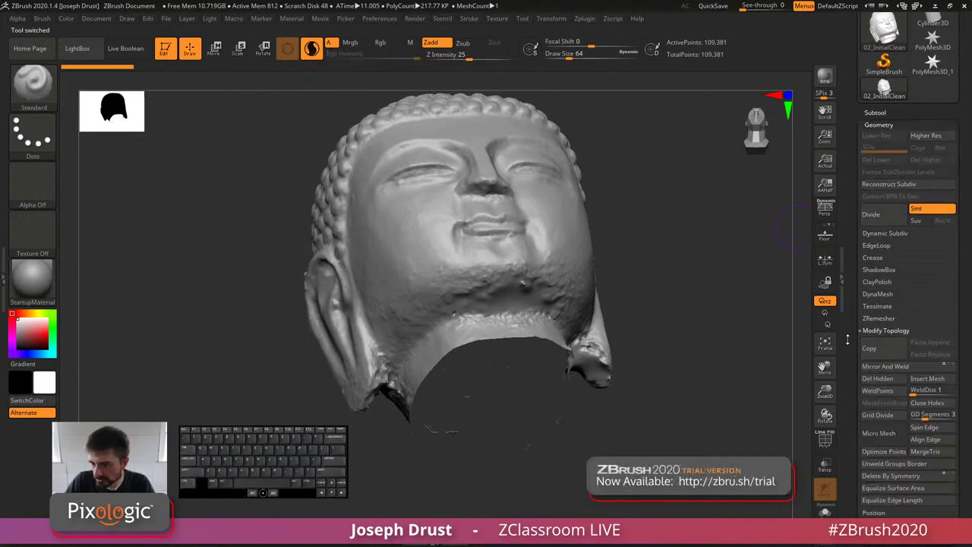
mouse_move(673, 271)
mouse_down()
mouse_move(552, 201)
mouse_move(504, 191)
mouse_up()
Step: Smooth the rough scan surface under the chin and around the capped neck beside the ear
key(shift)
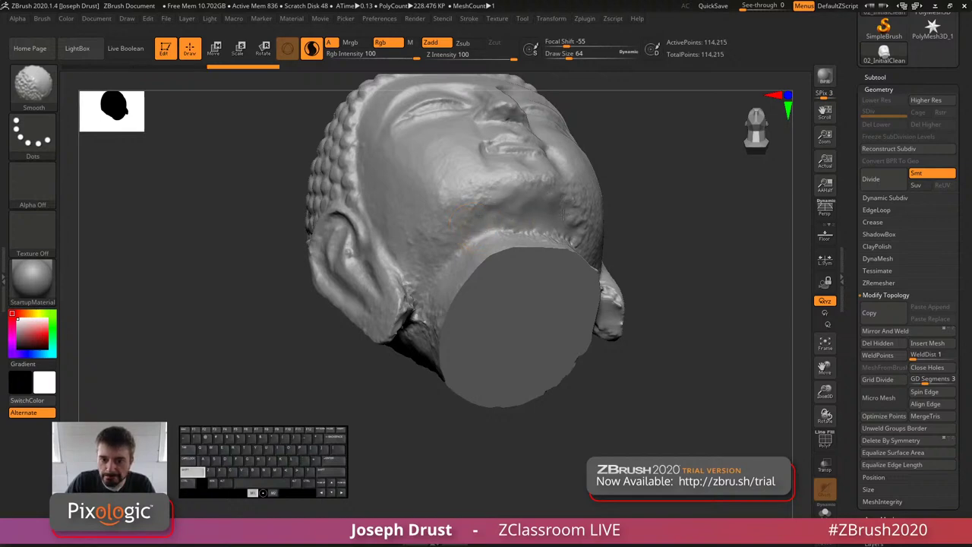
drag(645, 250, 634, 152)
mouse_move(425, 281)
shift+mouse_down()
mouse_move(419, 295)
mouse_move(428, 251)
shift+mouse_up()
mouse_move(638, 251)
mouse_down()
mouse_move(456, 245)
mouse_move(395, 295)
mouse_move(398, 308)
mouse_up()
mouse_move(630, 327)
mouse_down()
mouse_move(444, 340)
mouse_move(466, 345)
mouse_up()
alt+drag(662, 258, 654, 206)
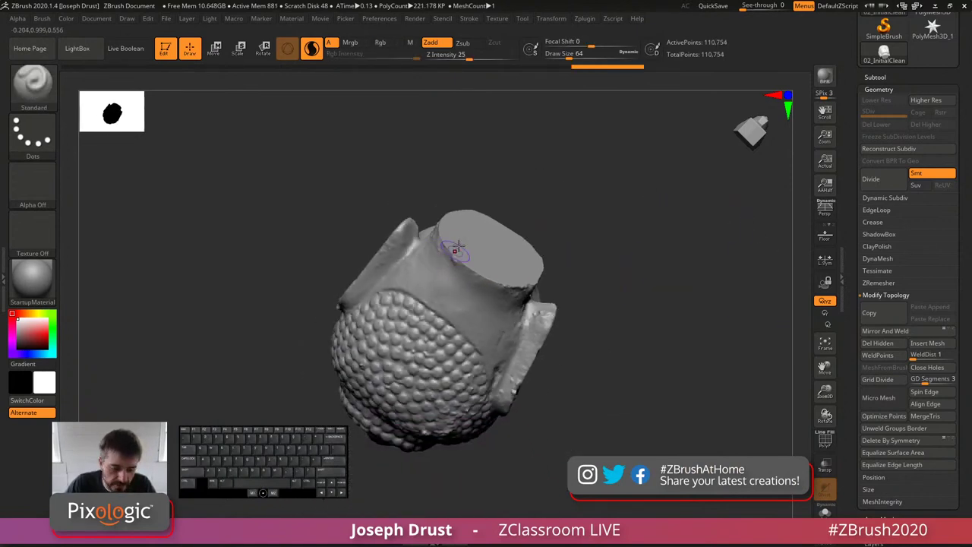
Step: Reduce the brush size to 44 and smooth the back of the neck between the ears and the hairline
key(bracketleft)
mouse_move(514, 206)
mouse_down()
mouse_move(414, 250)
mouse_move(460, 273)
mouse_up()
mouse_move(619, 196)
mouse_down()
mouse_move(573, 189)
mouse_move(545, 198)
mouse_up()
mouse_move(481, 350)
mouse_down()
mouse_move(538, 304)
mouse_move(555, 306)
mouse_up()
drag(617, 302, 549, 300)
mouse_move(542, 303)
shift+mouse_down()
mouse_move(540, 312)
mouse_move(597, 291)
mouse_move(539, 320)
mouse_move(722, 223)
mouse_move(530, 320)
mouse_move(718, 206)
mouse_move(454, 337)
shift+mouse_up()
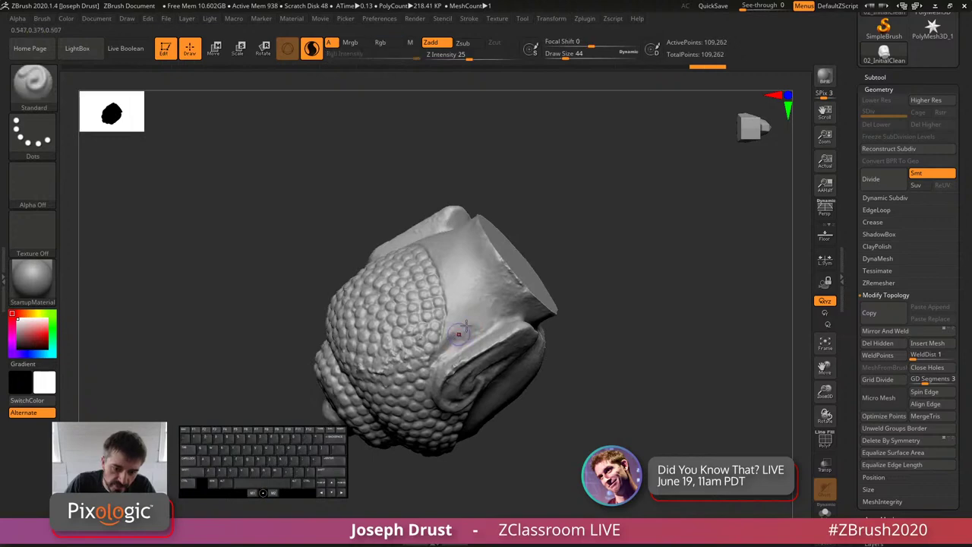
Step: Smooth the neck and jaw transition behind the earlobe, checking the face from both sides
mouse_move(629, 222)
mouse_down()
mouse_move(632, 202)
mouse_move(462, 366)
mouse_move(497, 325)
mouse_up()
mouse_move(643, 309)
mouse_down()
mouse_move(591, 244)
mouse_move(675, 256)
mouse_move(649, 206)
mouse_up()
key(shift)
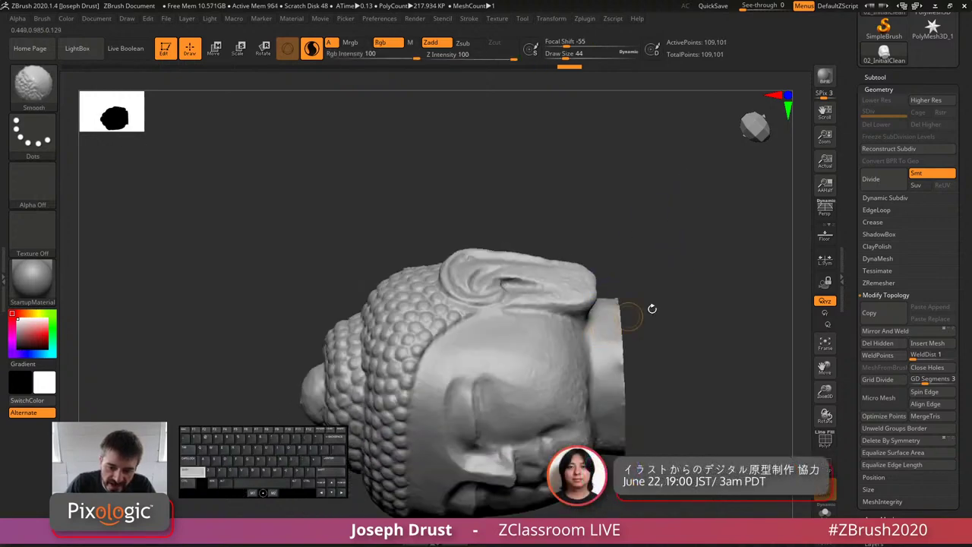
mouse_move(653, 308)
mouse_down()
mouse_move(699, 271)
mouse_move(701, 163)
mouse_up()
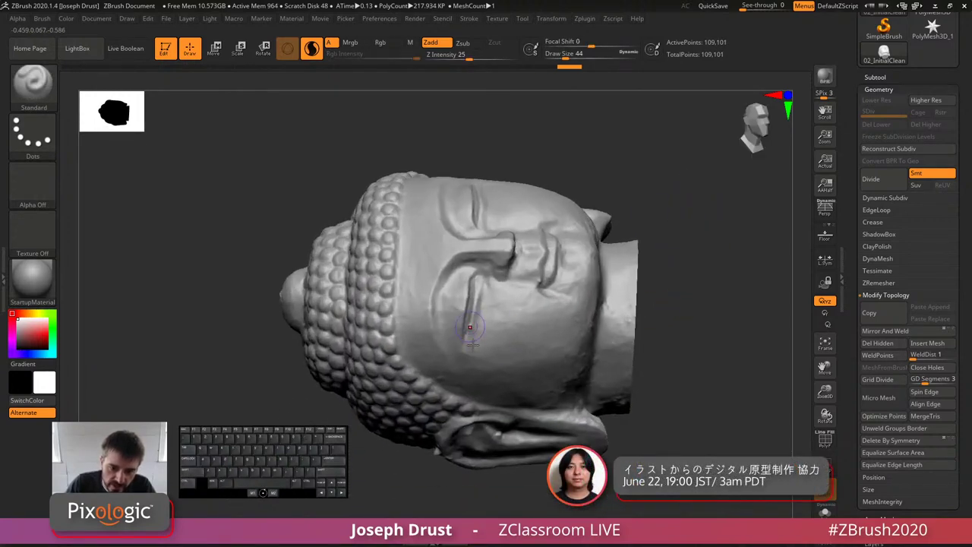
drag(767, 255, 749, 187)
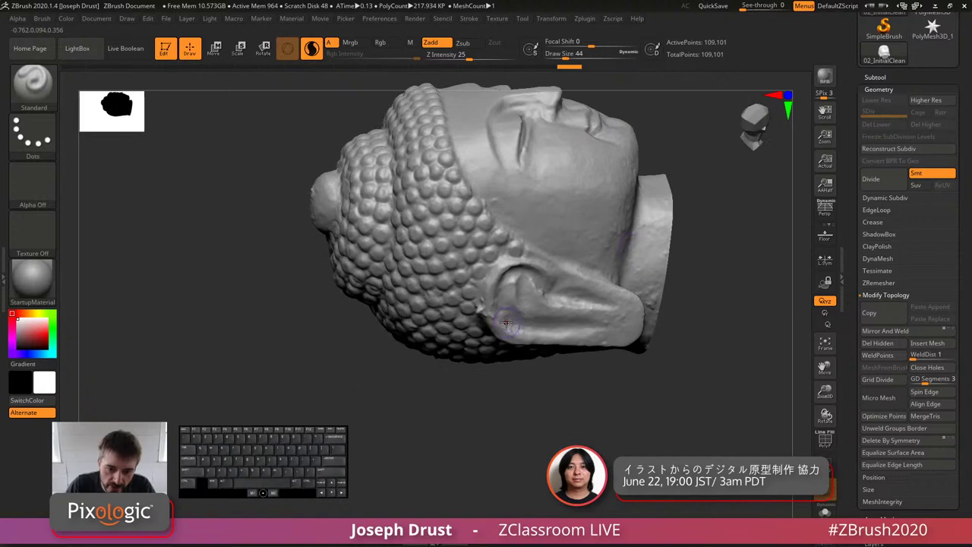
Step: Reduce the brush size to 32 and smooth the rough spot where the ear's upper edge meets the curls
drag(758, 260, 616, 262)
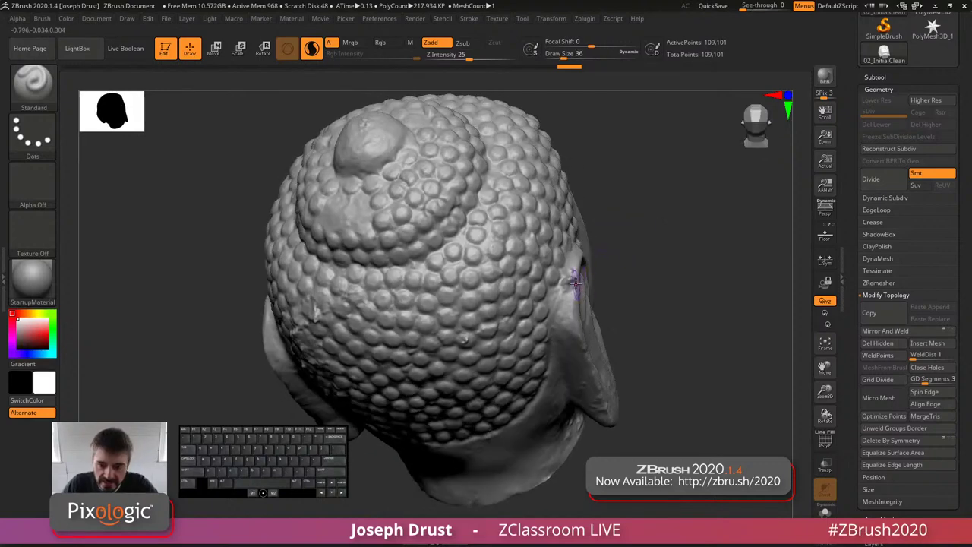
key(shift)
shift+drag(568, 283, 569, 279)
right_drag(570, 280, 607, 264)
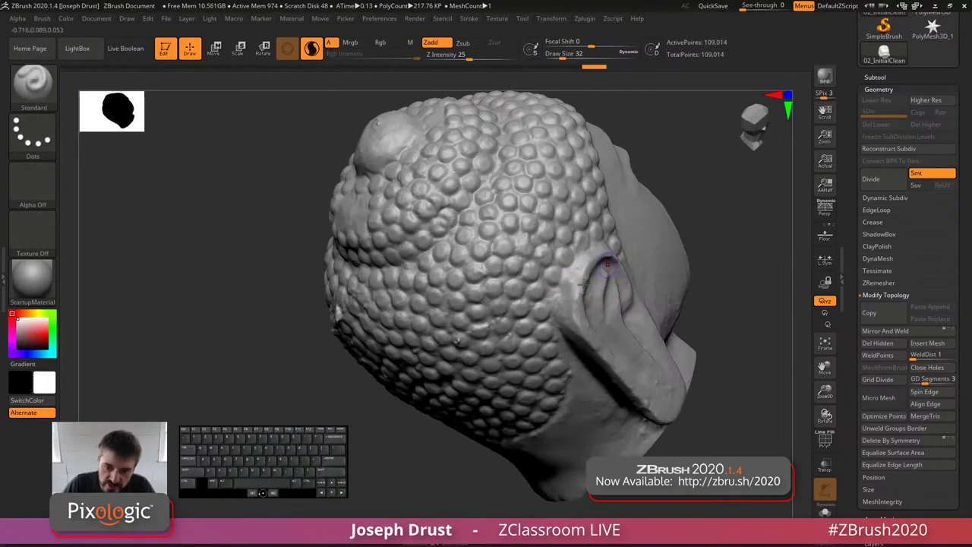
Step: Carve the junction between the ear's upper edge and the curls with the ClayBuildup brush, and smooth it
click(32, 100)
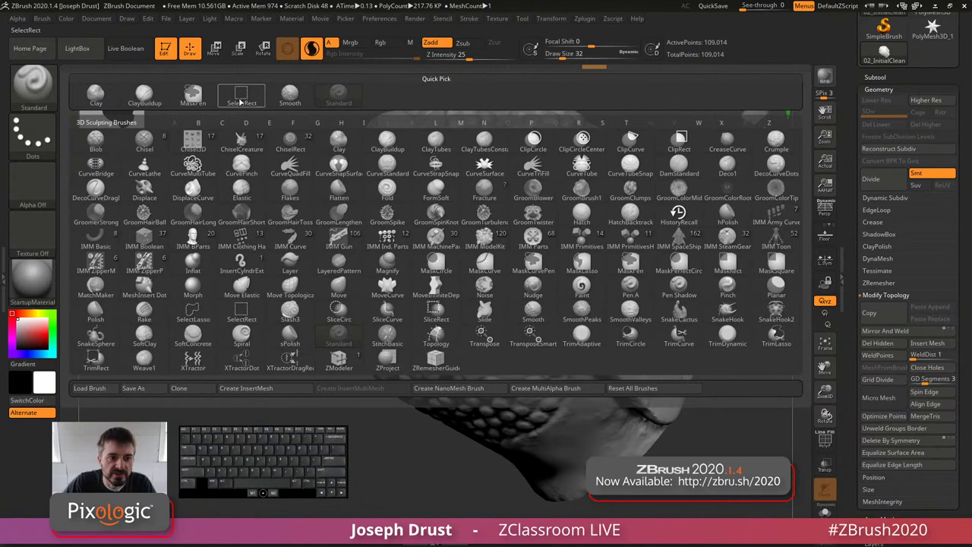
click(145, 98)
alt+drag(563, 281, 572, 281)
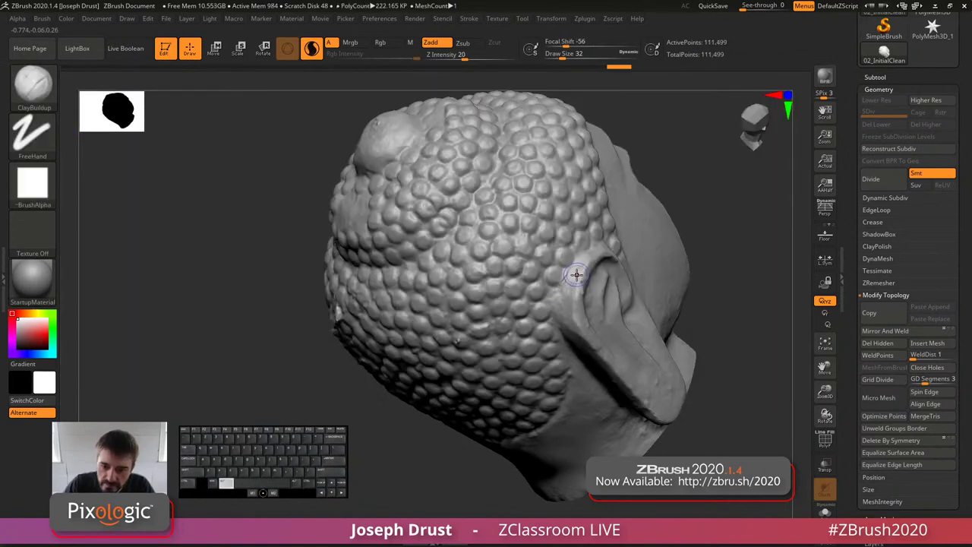
key(shift)
shift+drag(567, 283, 572, 285)
Step: Clean up the area behind the ear and smooth the neck surface below the earlobe down to the cap
right_drag(571, 286, 617, 282)
mouse_move(584, 295)
alt+mouse_down()
mouse_move(583, 284)
mouse_move(580, 304)
mouse_move(603, 346)
mouse_move(651, 394)
alt+mouse_up()
mouse_move(747, 453)
mouse_down()
mouse_move(716, 421)
mouse_move(698, 444)
mouse_move(710, 434)
mouse_up()
alt+drag(792, 467, 790, 401)
right_drag(790, 401, 717, 363)
key(shift)
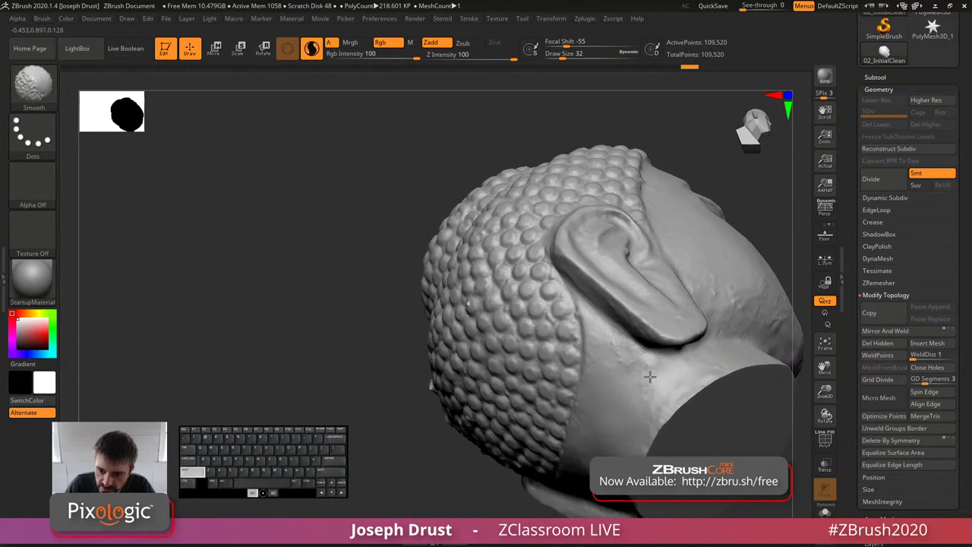
right_drag(646, 368, 705, 200)
Step: Smooth the blemished curls beside the ear and the rounded knob on the crown
key(shift)
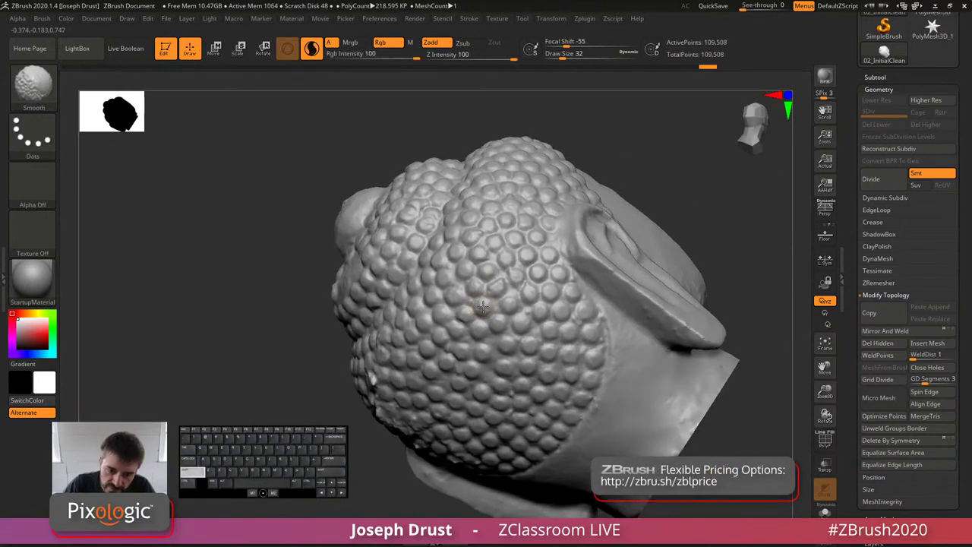
key(shift)
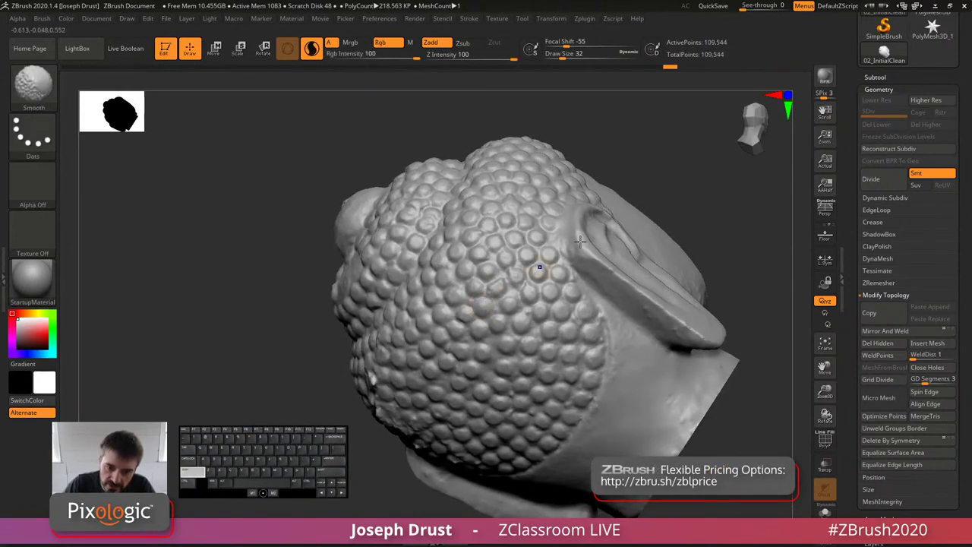
mouse_move(661, 162)
mouse_down()
mouse_move(727, 167)
mouse_move(674, 220)
mouse_up()
shift+drag(342, 224, 362, 224)
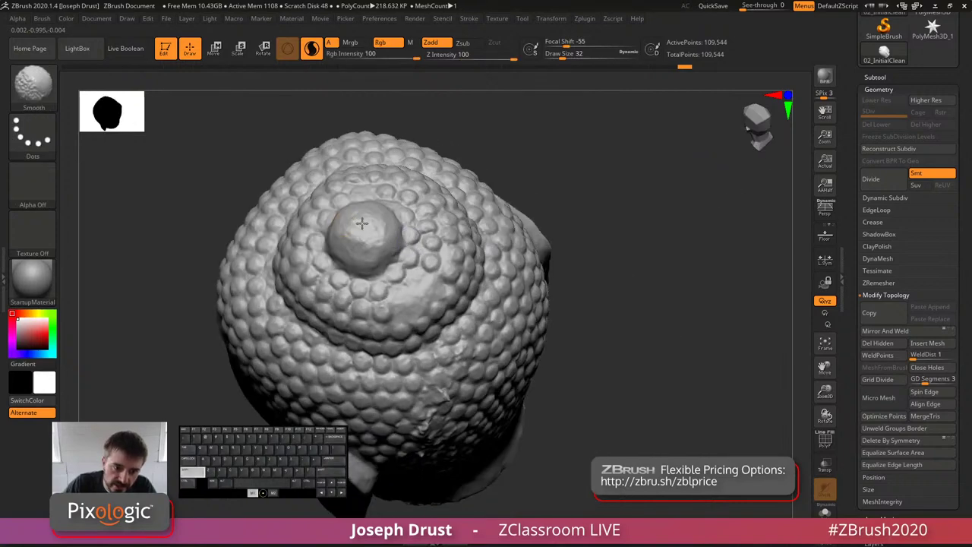
Step: Rework the damaged patch of curls on the back of the head with ClayBuildup and smooth it at brush size 23
mouse_move(696, 267)
mouse_down()
mouse_move(716, 205)
mouse_move(707, 208)
mouse_move(703, 196)
mouse_up()
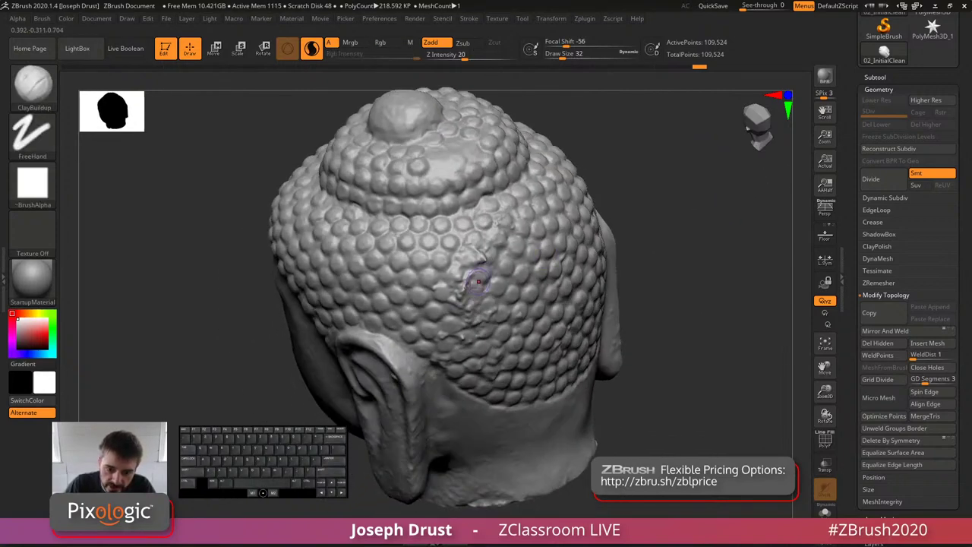
mouse_move(485, 258)
mouse_down()
mouse_move(473, 263)
mouse_move(466, 289)
mouse_up()
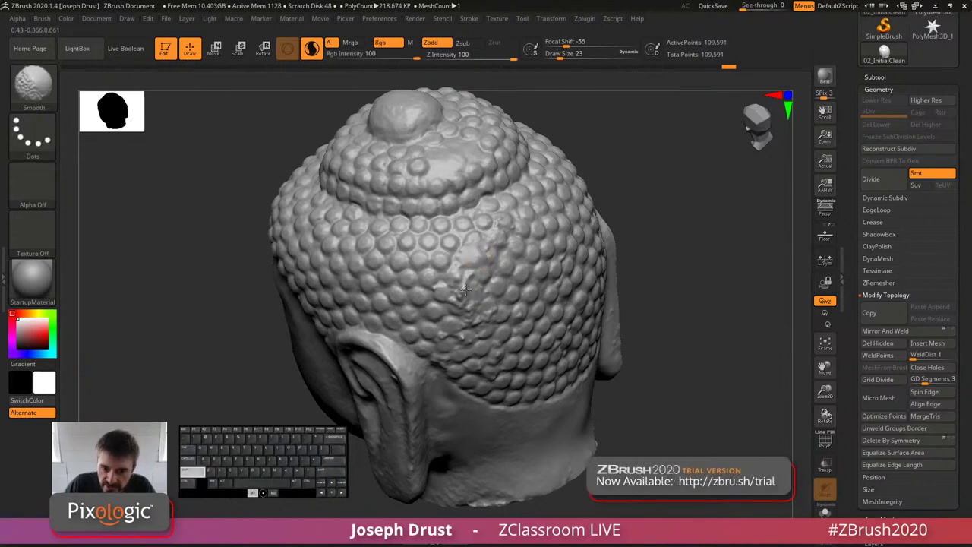
shift+drag(462, 334, 466, 342)
Step: Carve the folds and outline of the ear beside the damaged curls with ClayBuildup, and smooth the rough surface
drag(761, 256, 715, 221)
drag(384, 337, 398, 337)
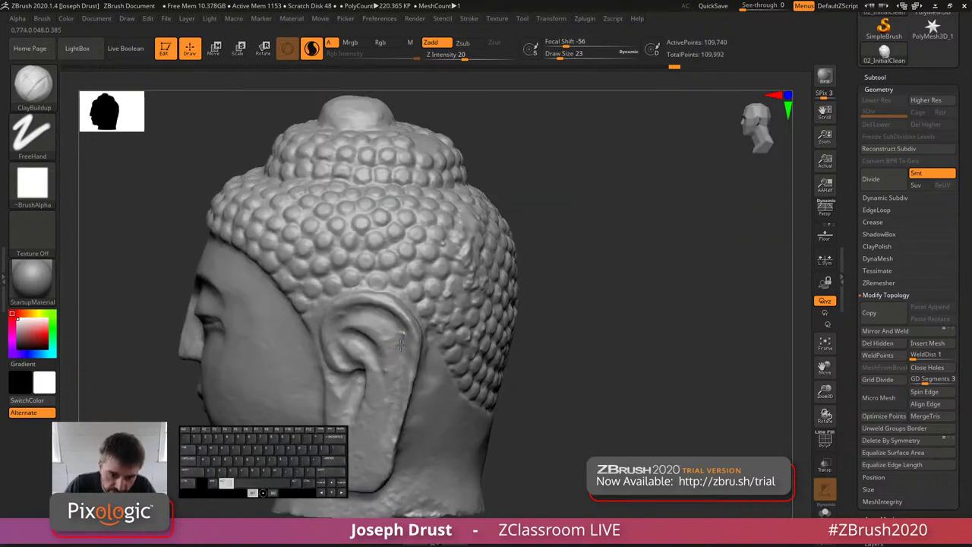
key(shift)
mouse_move(632, 205)
alt+mouse_down()
mouse_move(668, 143)
mouse_move(702, 144)
alt+mouse_up()
mouse_move(382, 248)
alt+mouse_down()
mouse_move(406, 237)
mouse_move(381, 245)
mouse_move(428, 254)
mouse_move(426, 300)
alt+mouse_up()
mouse_move(624, 329)
alt+mouse_down()
mouse_move(656, 269)
mouse_move(731, 267)
alt+mouse_up()
key(shift)
shift+drag(425, 365, 414, 368)
Step: Smooth the remaining rough spots around the face and ear, and carve the recessed details with ClayBuildup
mouse_move(673, 225)
alt+mouse_down()
mouse_move(709, 248)
mouse_move(603, 215)
mouse_move(614, 180)
mouse_move(653, 194)
alt+mouse_up()
key(shift)
key(shift)
mouse_move(357, 299)
shift+mouse_down()
mouse_move(364, 295)
mouse_move(329, 279)
shift+mouse_up()
shift+drag(439, 266, 440, 267)
drag(634, 151, 668, 179)
mouse_move(388, 194)
alt+mouse_down()
mouse_move(382, 203)
mouse_move(402, 216)
alt+mouse_up()
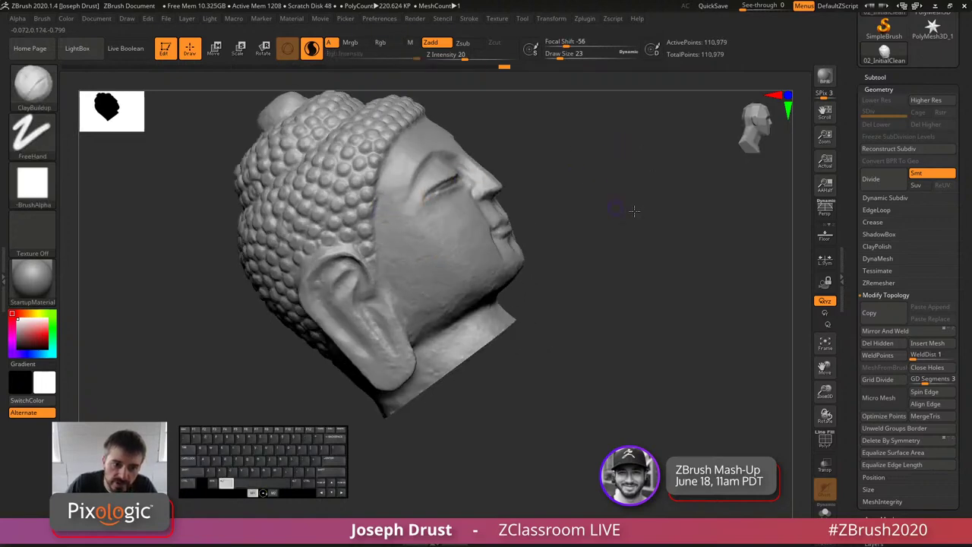
Step: Enlarge the brush to 35, build up the uneven lower edge of the neck, and smooth it around to the front
drag(634, 210, 672, 195)
key(])
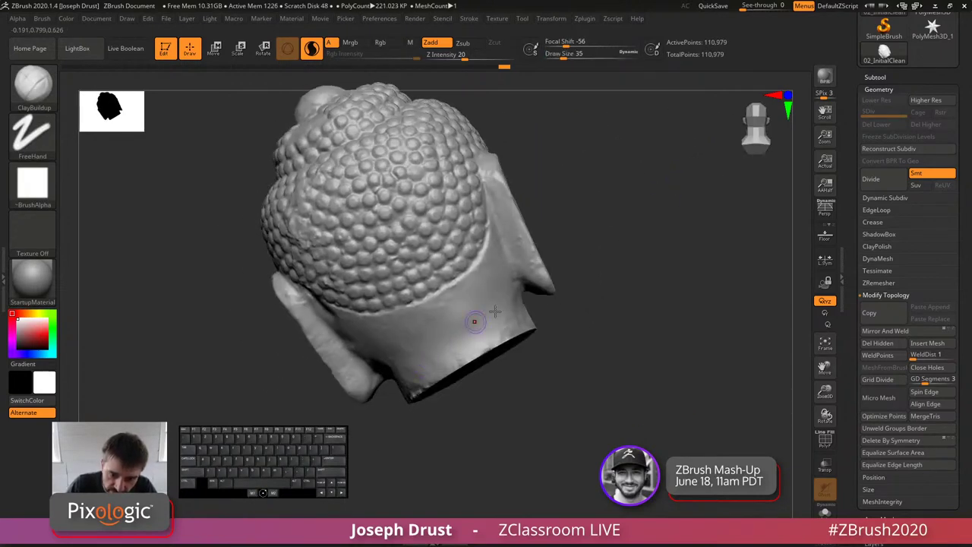
mouse_move(532, 349)
mouse_down()
mouse_move(570, 319)
mouse_move(525, 346)
mouse_move(581, 325)
mouse_move(538, 336)
mouse_up()
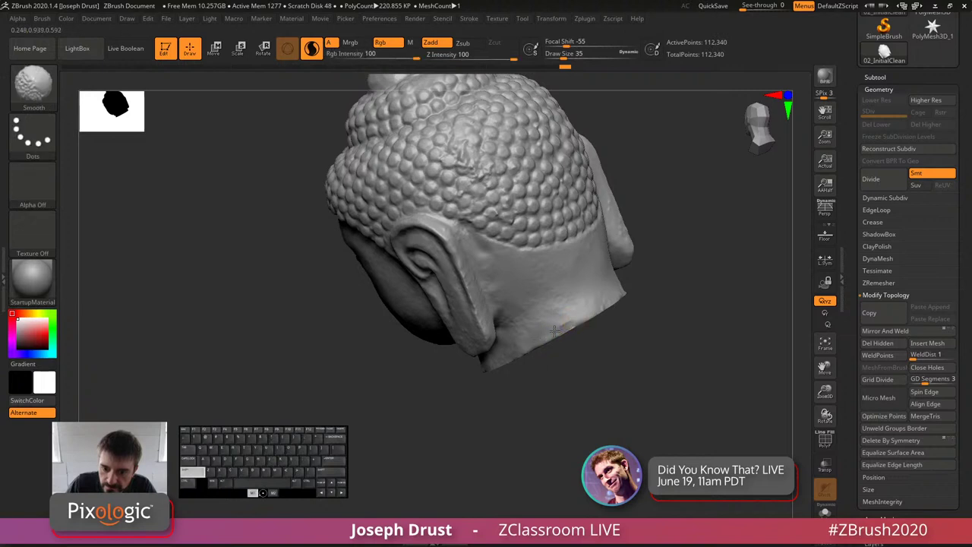
mouse_move(668, 304)
alt+mouse_down()
mouse_move(679, 264)
mouse_move(703, 286)
mouse_move(713, 255)
alt+mouse_up()
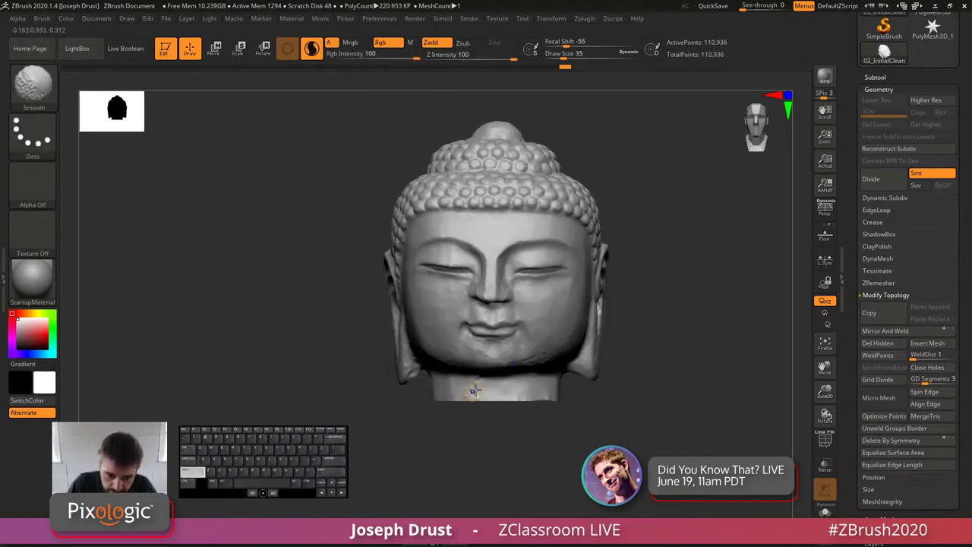
mouse_move(475, 389)
shift+mouse_down()
mouse_move(467, 391)
mouse_move(493, 388)
shift+mouse_up()
shift+drag(567, 379, 546, 382)
alt+drag(686, 359, 686, 302)
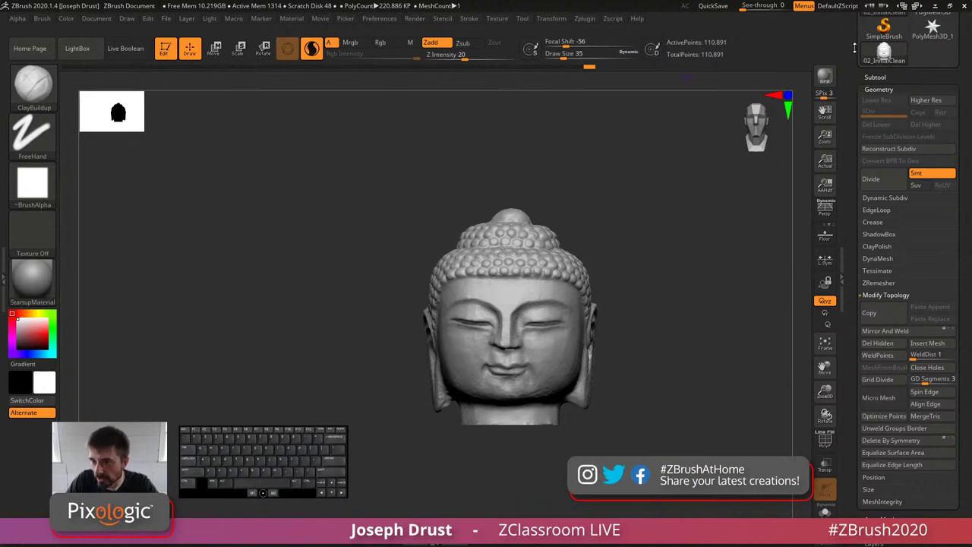
Step: Switch the active tool to the PolyMesh3D star
drag(894, 70, 889, 227)
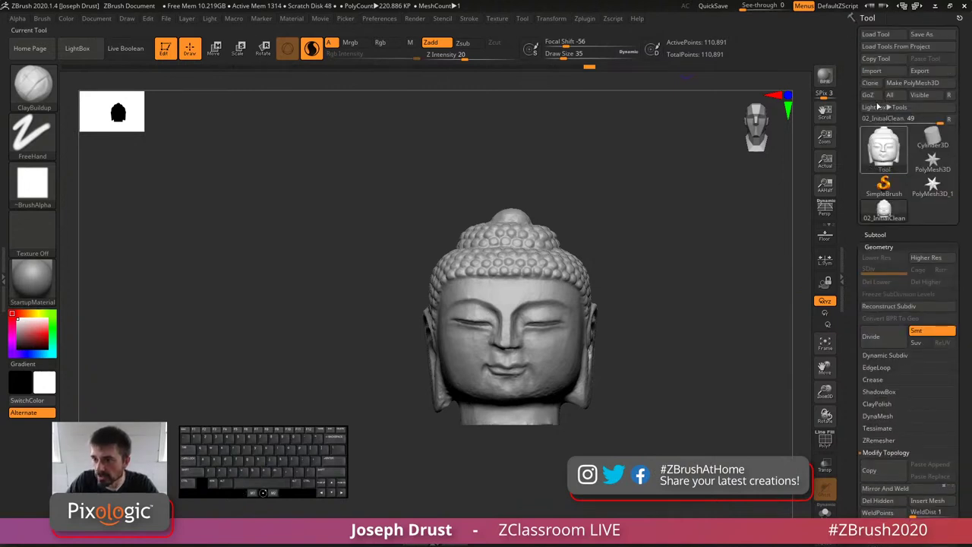
click(932, 161)
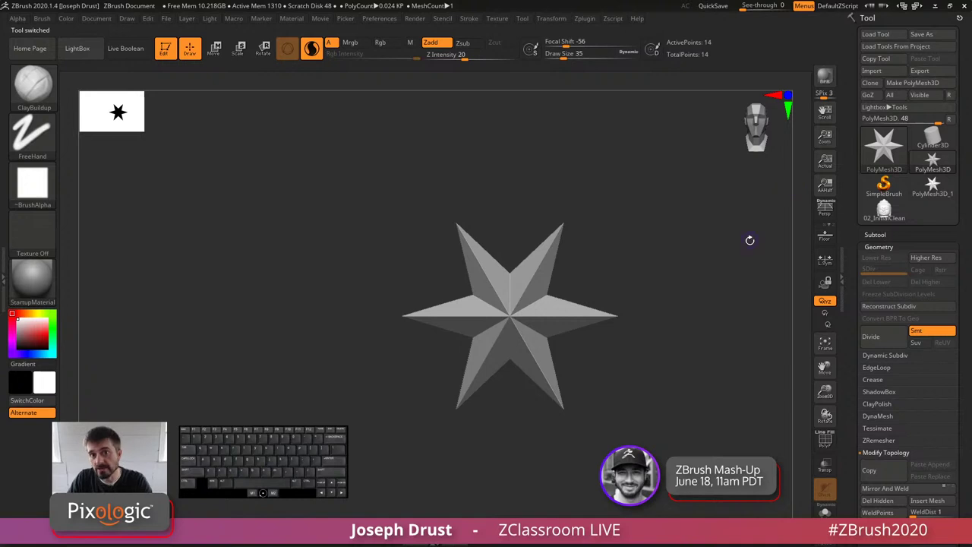
Step: Make the 02_InitialClean head the active tool and examine its size and export scale settings
mouse_move(874, 209)
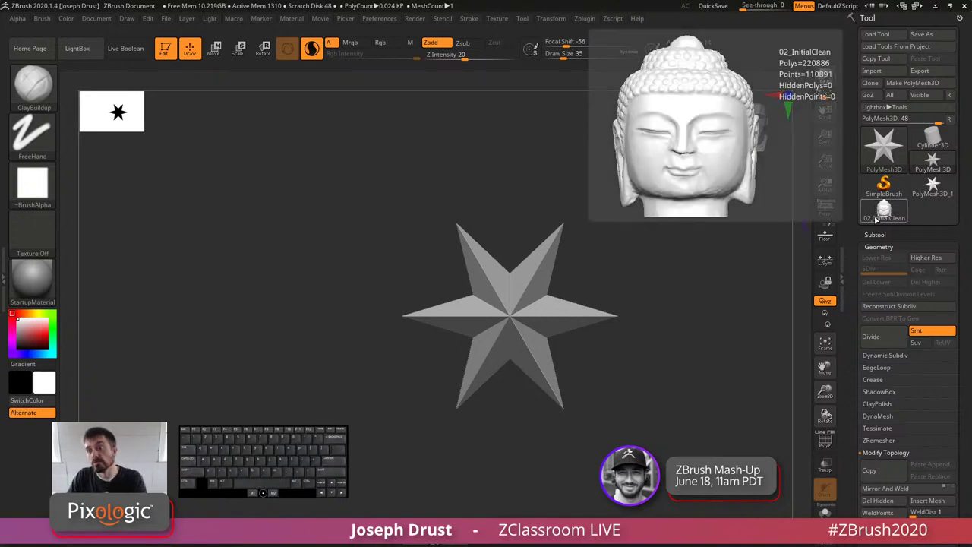
click(883, 215)
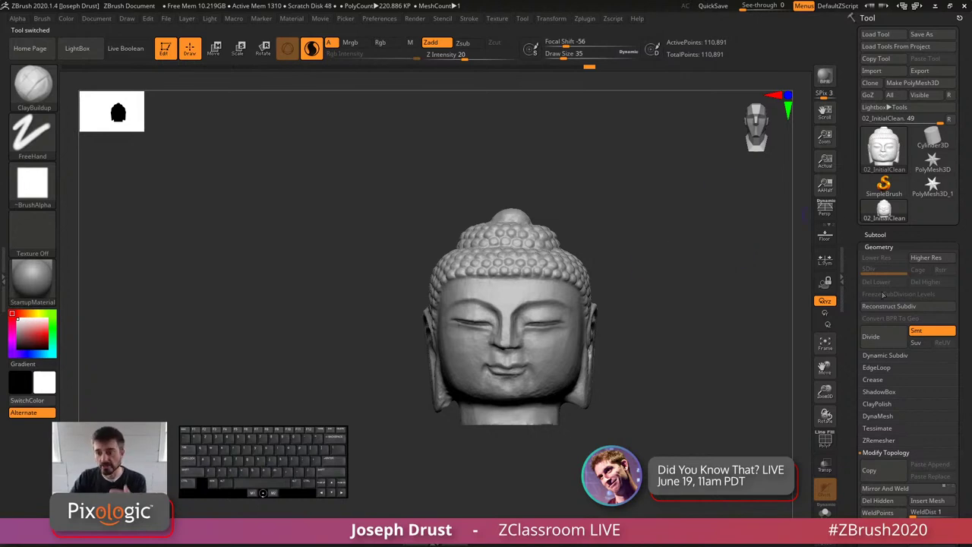
scroll(869, 414, down, 5)
key(shift)
click(870, 411)
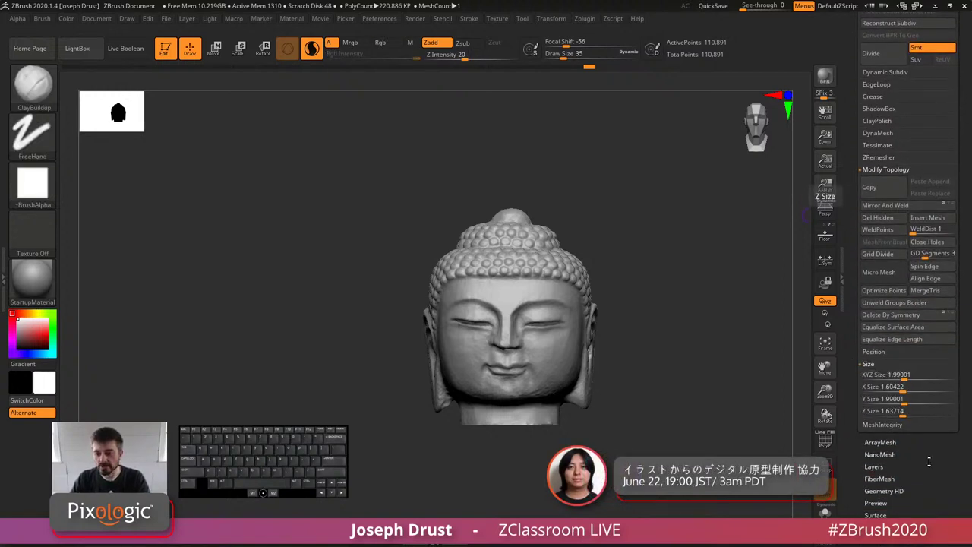
scroll(881, 365, down, 3)
click(904, 316)
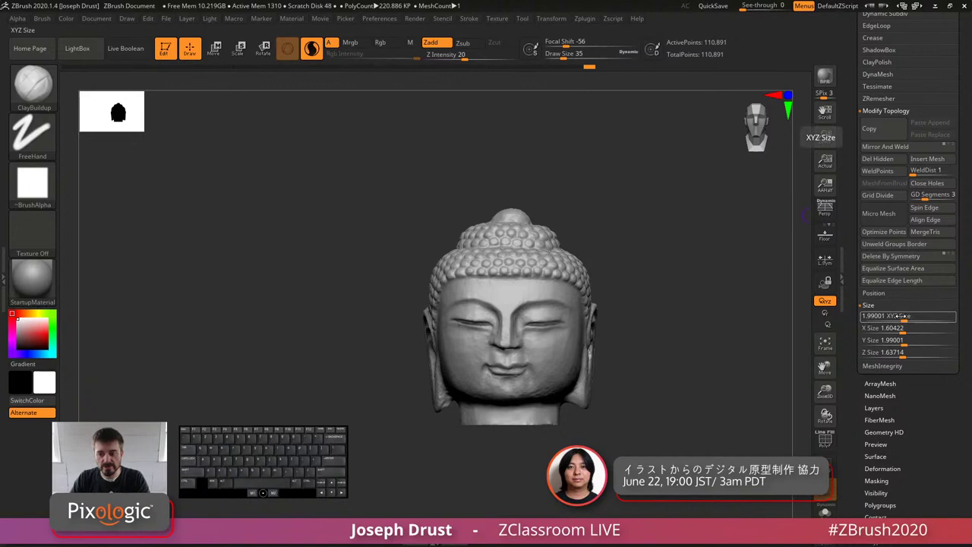
drag(931, 464, 928, 300)
key(shift)
shift+click(876, 310)
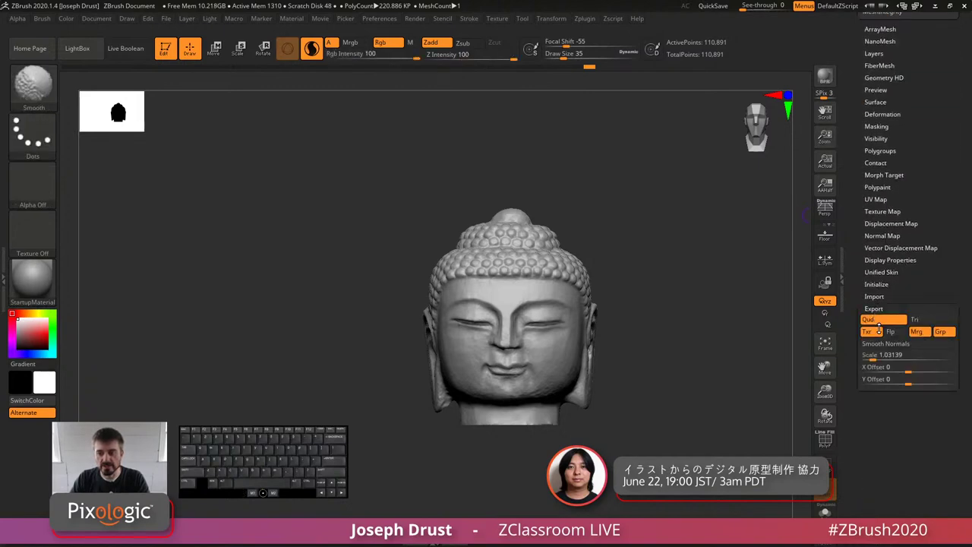
scroll(911, 315, up, 10)
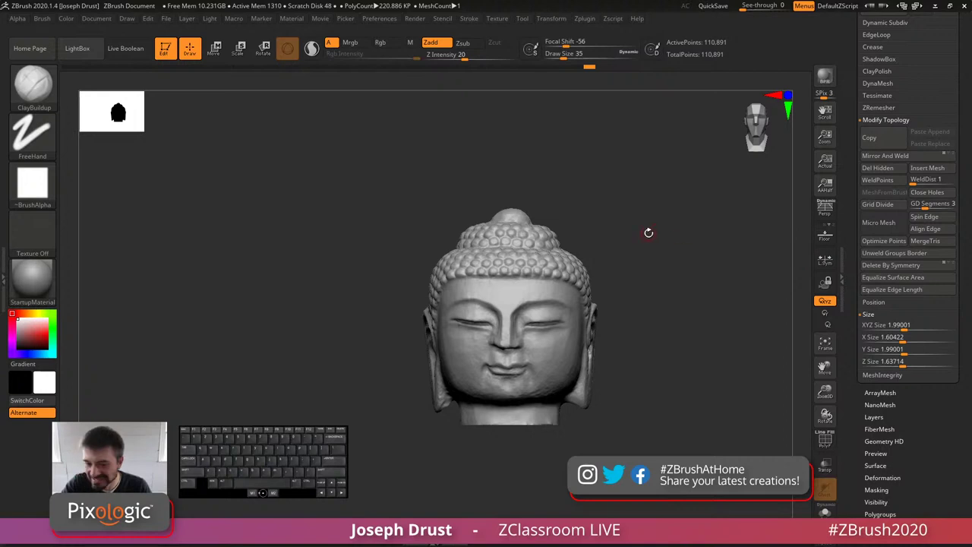
Step: Inspect the head's polygon wireframe and the closed underside of the neck
drag(649, 232, 670, 220)
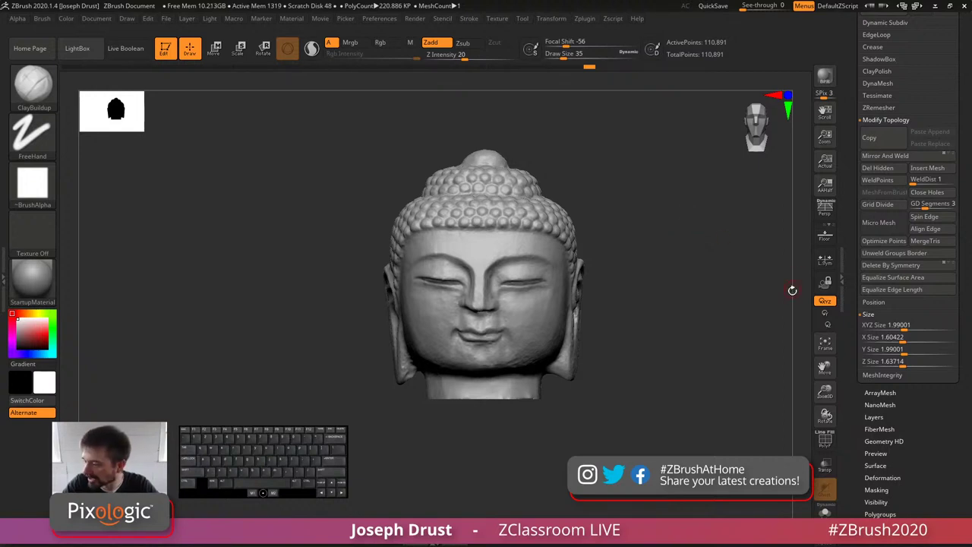
click(827, 442)
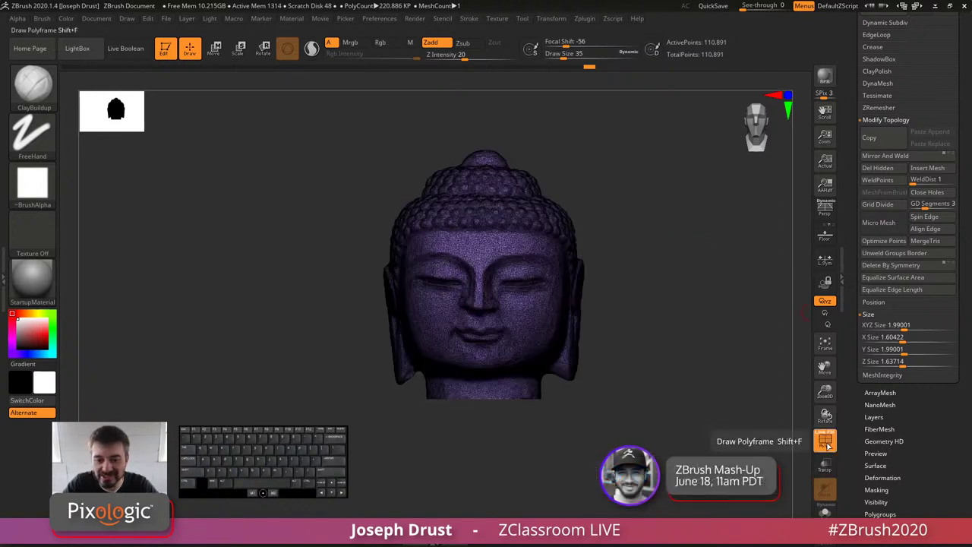
drag(682, 411, 667, 308)
click(828, 443)
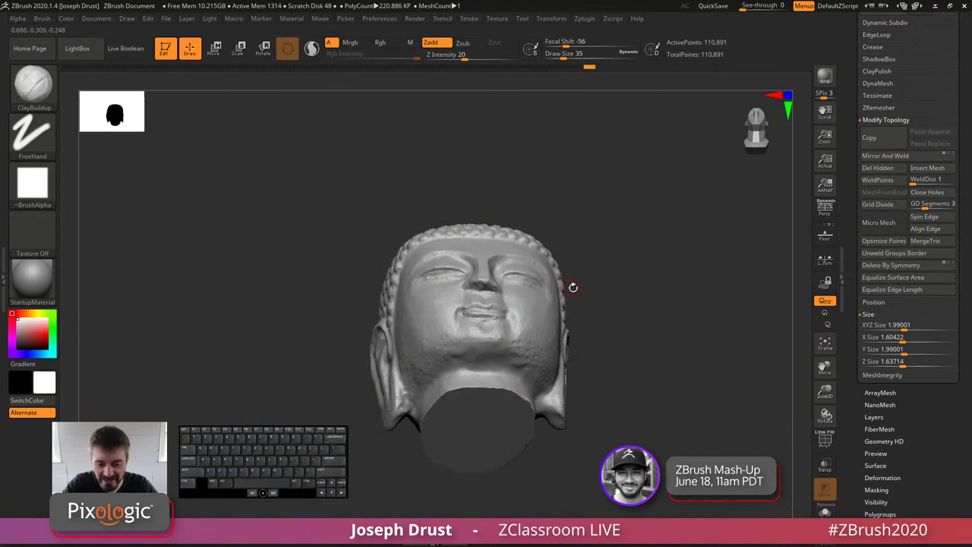
key(comma)
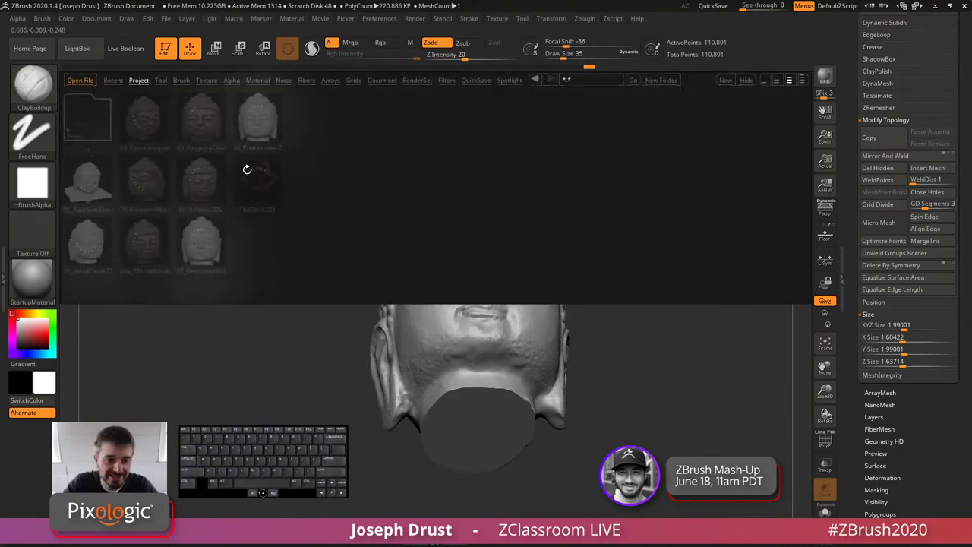
key(comma)
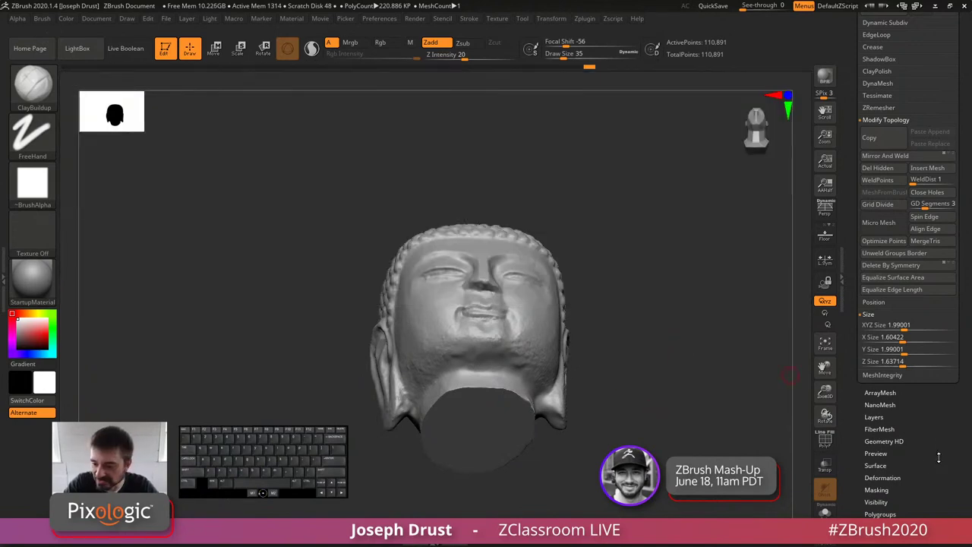
Step: Load the saved 02_InitialClean.ZTL scan from the project library, with the texture map settings expanded
drag(937, 455, 908, 322)
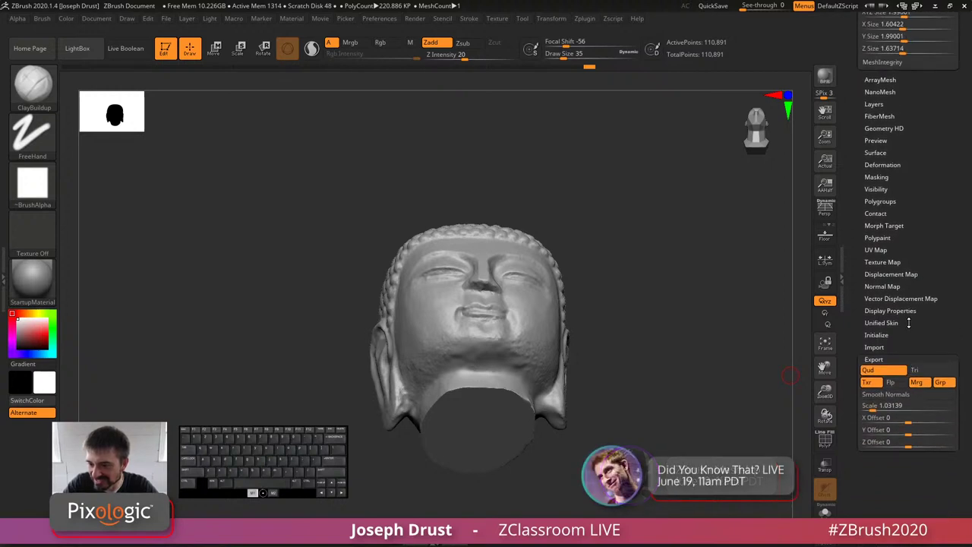
click(874, 262)
click(879, 278)
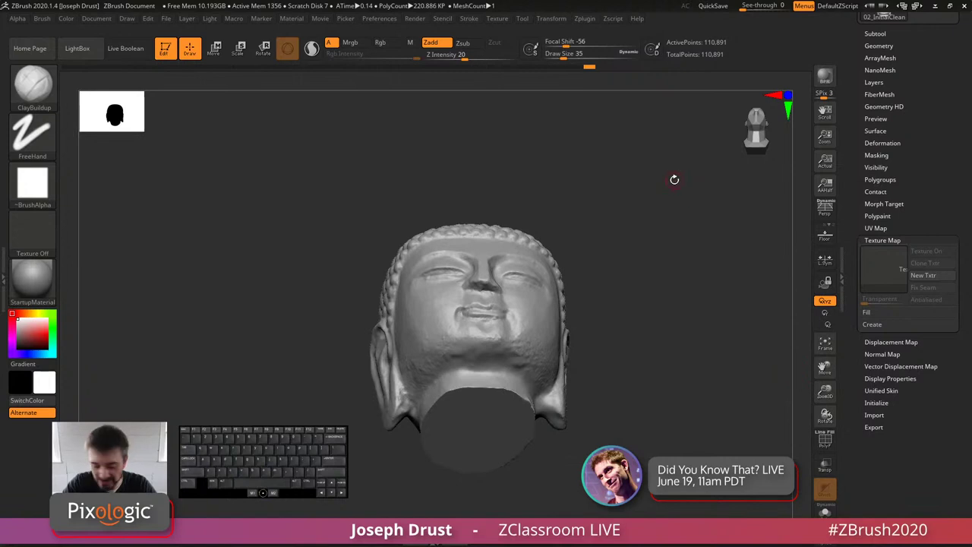
key(comma)
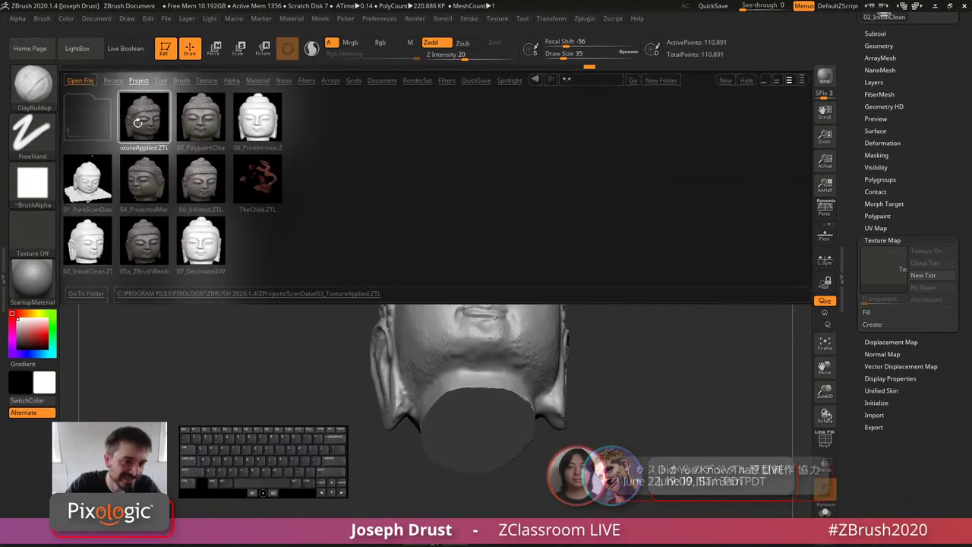
double_click(87, 242)
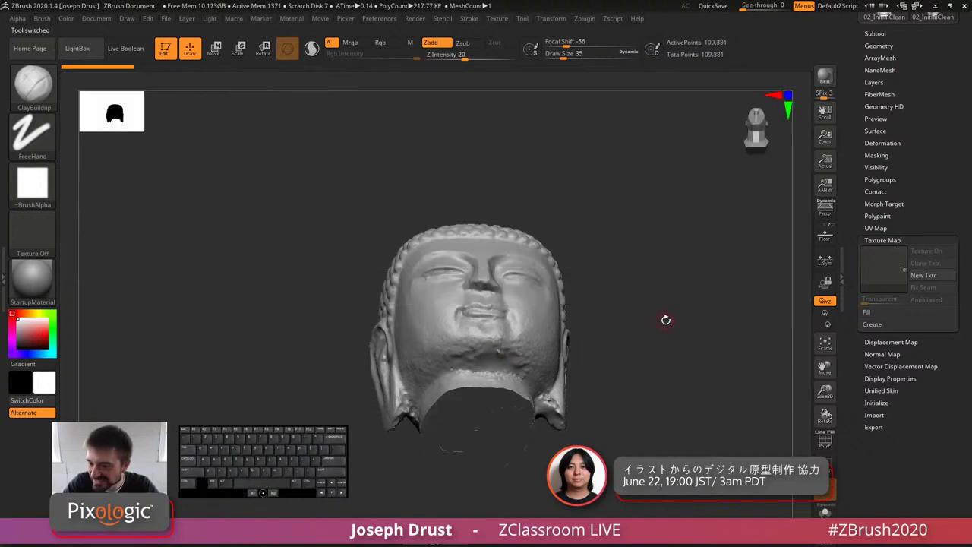
Step: Import the Chunk2 image from the desktop and assign it as the head's texture map
click(874, 267)
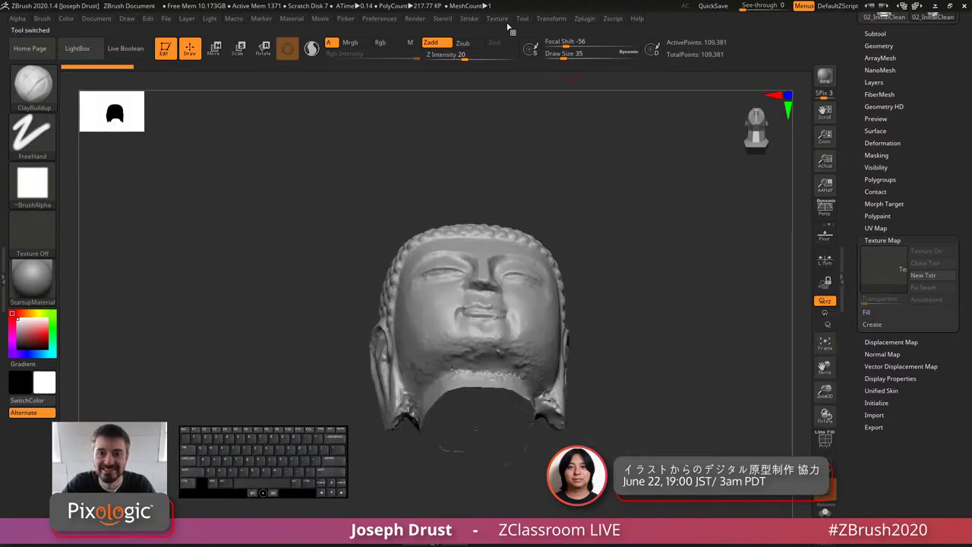
click(500, 19)
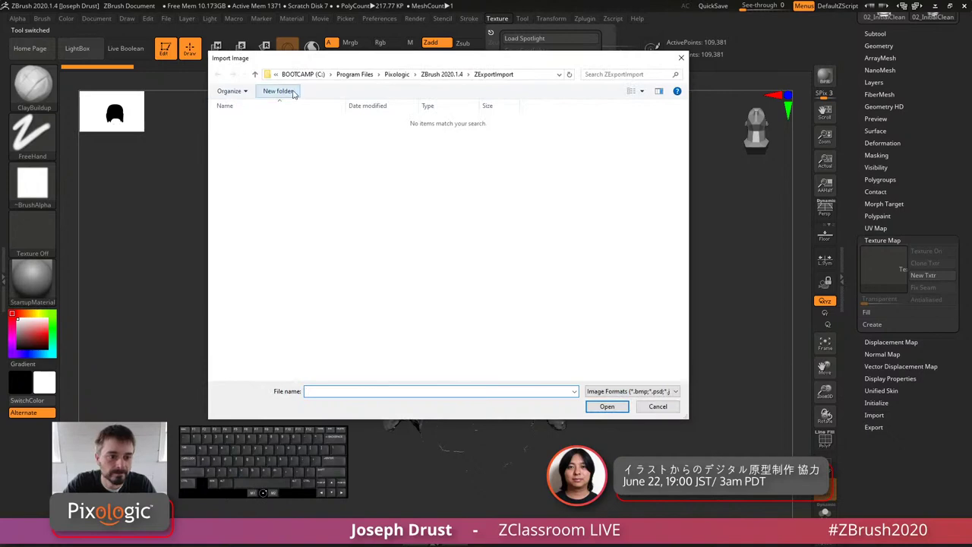
click(276, 74)
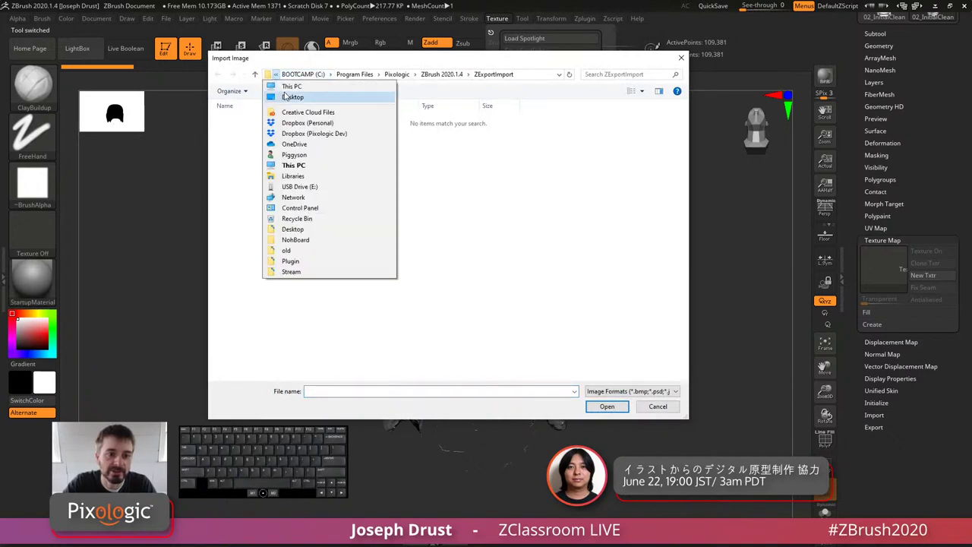
click(285, 96)
double_click(256, 251)
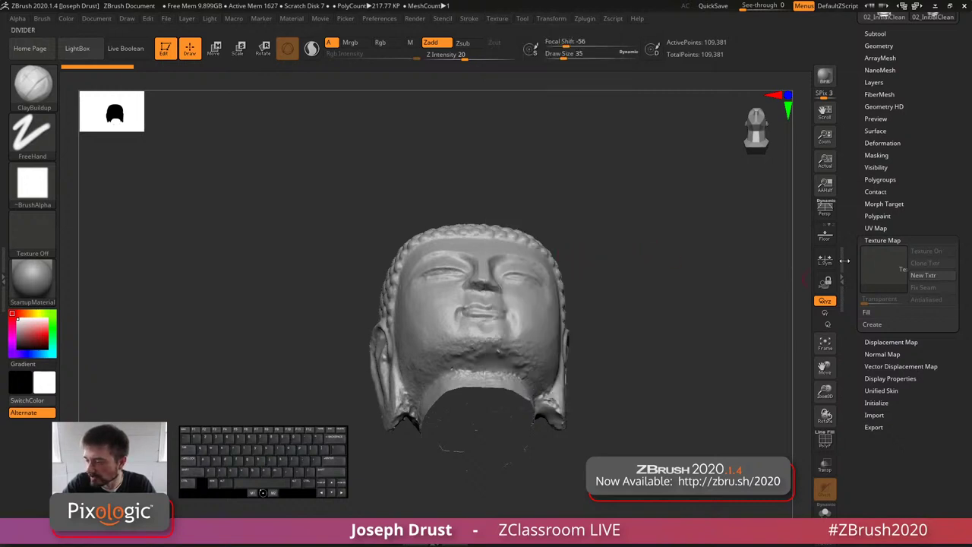
click(881, 265)
click(582, 272)
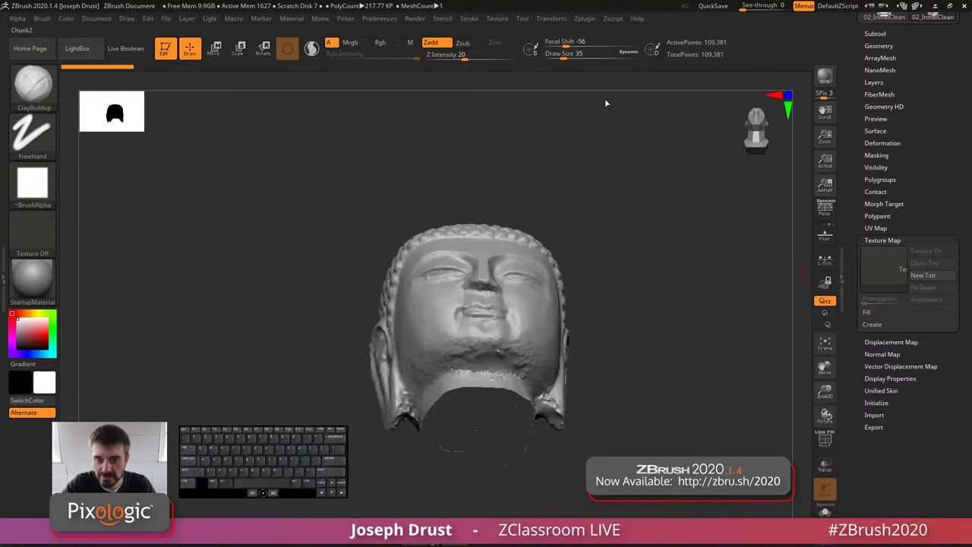
Step: Flip the Chunk2 texture vertically and apply the flipped version to the head
click(497, 18)
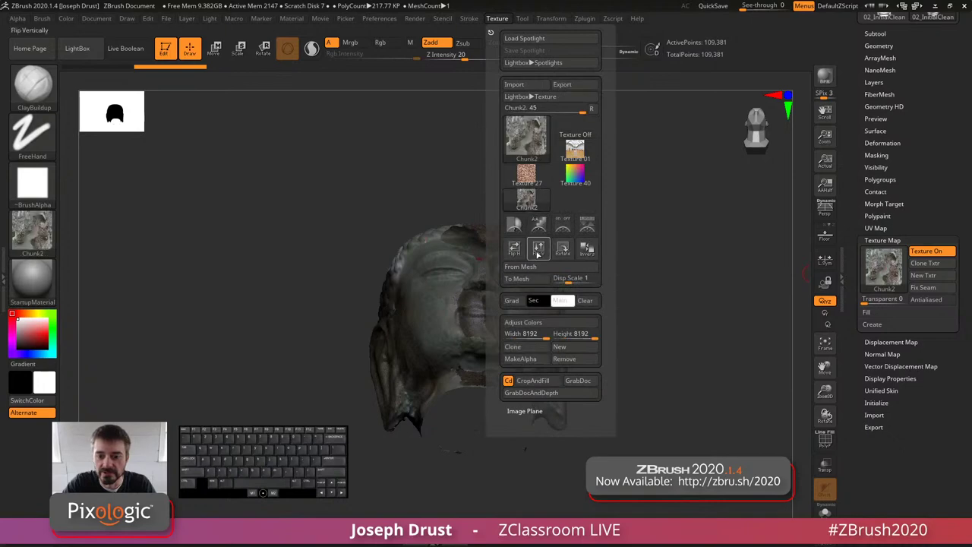
shift+drag(692, 215, 703, 334)
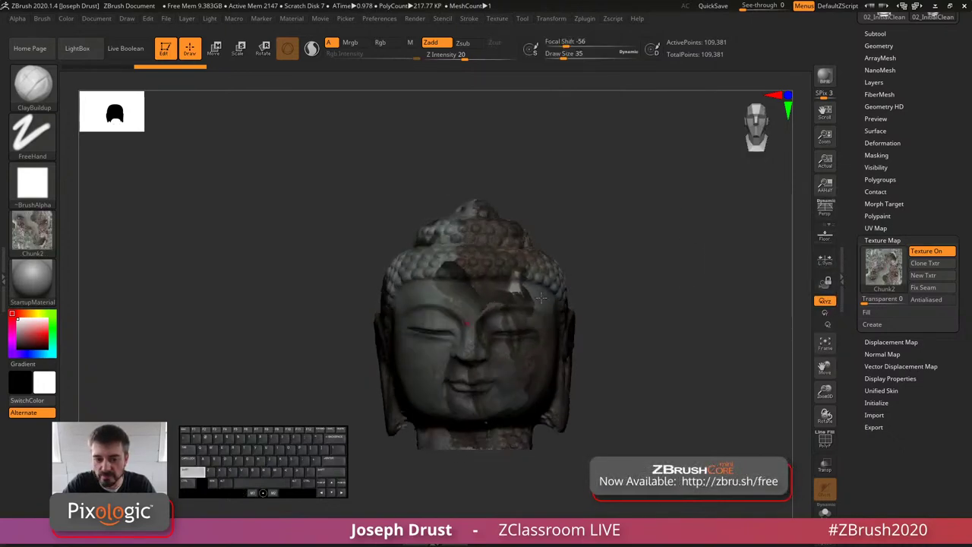
drag(712, 369, 723, 366)
click(884, 268)
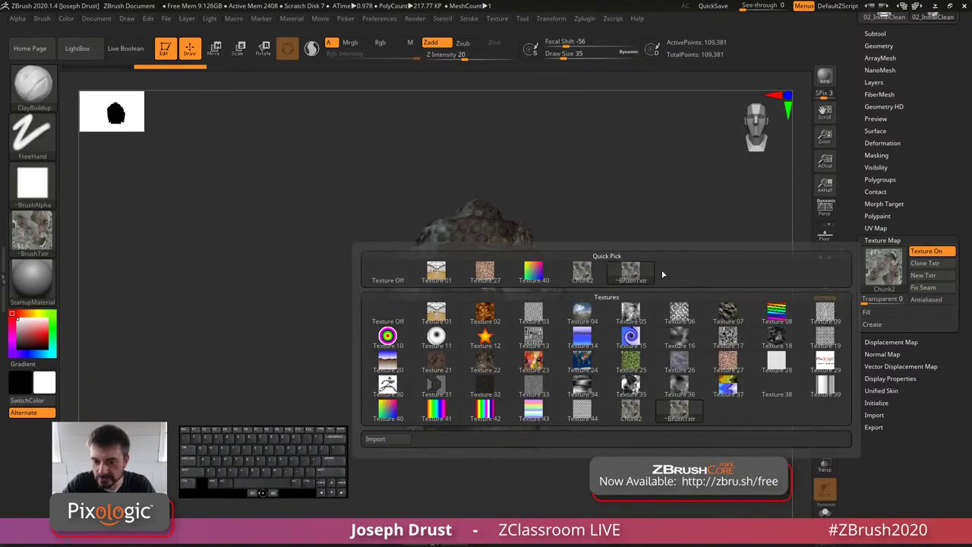
click(631, 273)
Step: Close the open holes in the textured head mesh, including the one at the neck
alt+drag(731, 259, 768, 277)
drag(909, 162, 861, 259)
shift+click(875, 248)
drag(860, 306, 860, 183)
shift+click(928, 404)
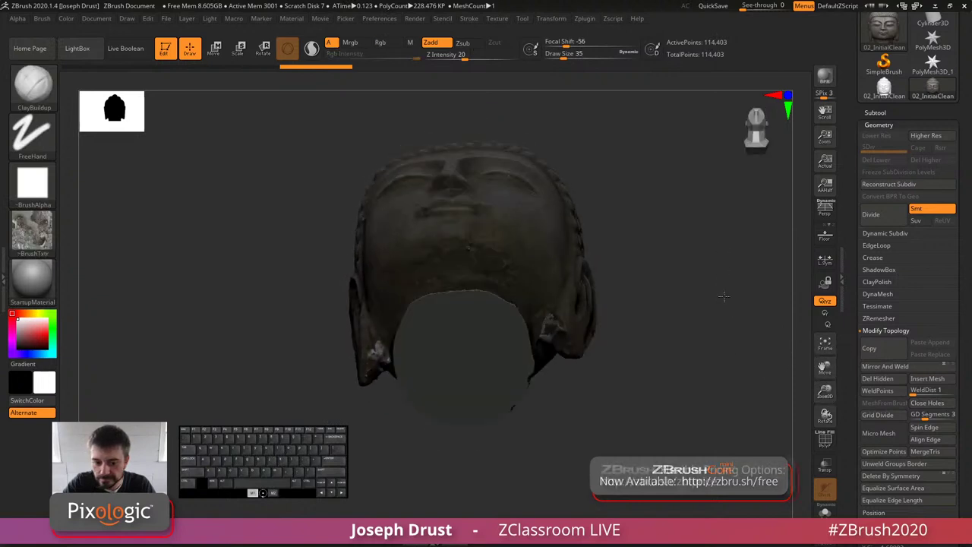
Step: Duplicate the head subtool and hide the original
click(875, 112)
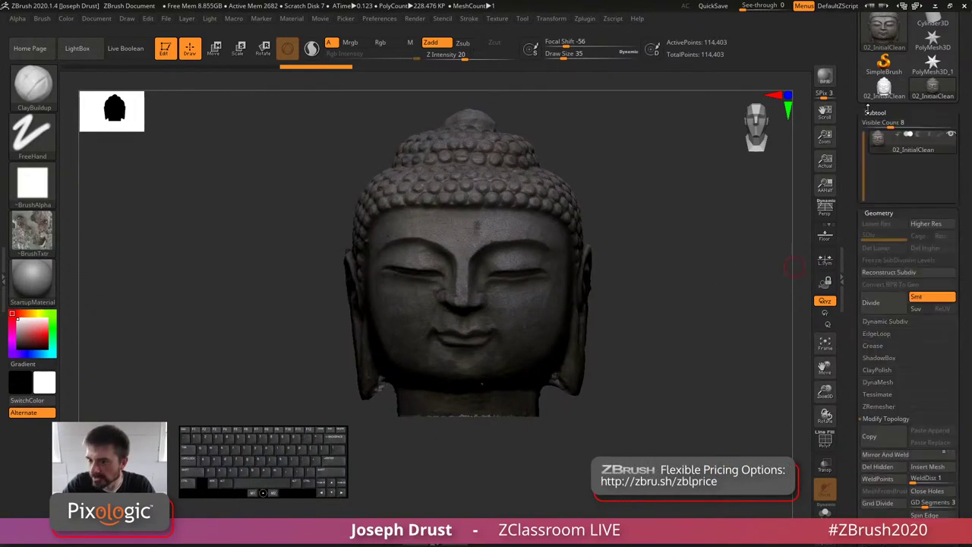
click(879, 410)
key(ctrl+shift+d)
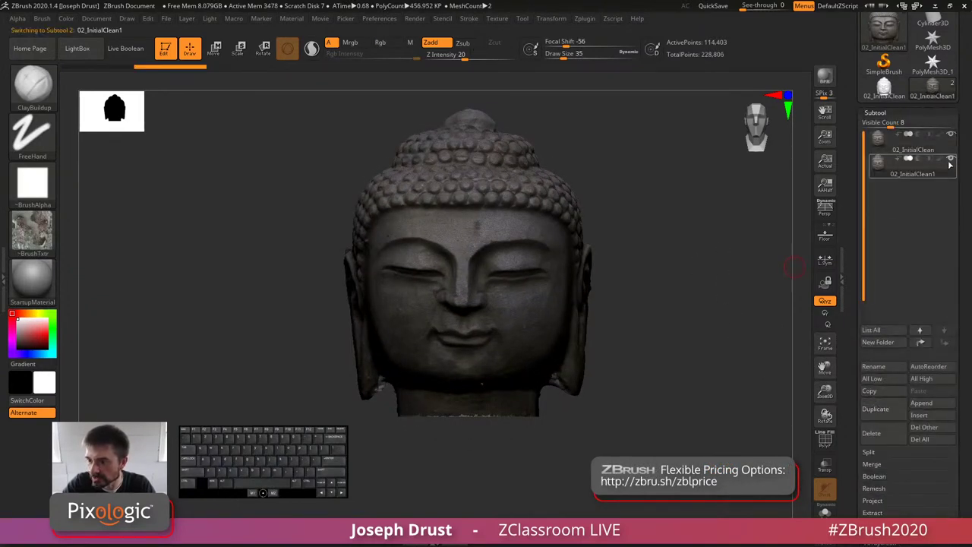
click(952, 137)
Step: Turn off the texture display on the duplicated head
drag(728, 308, 719, 229)
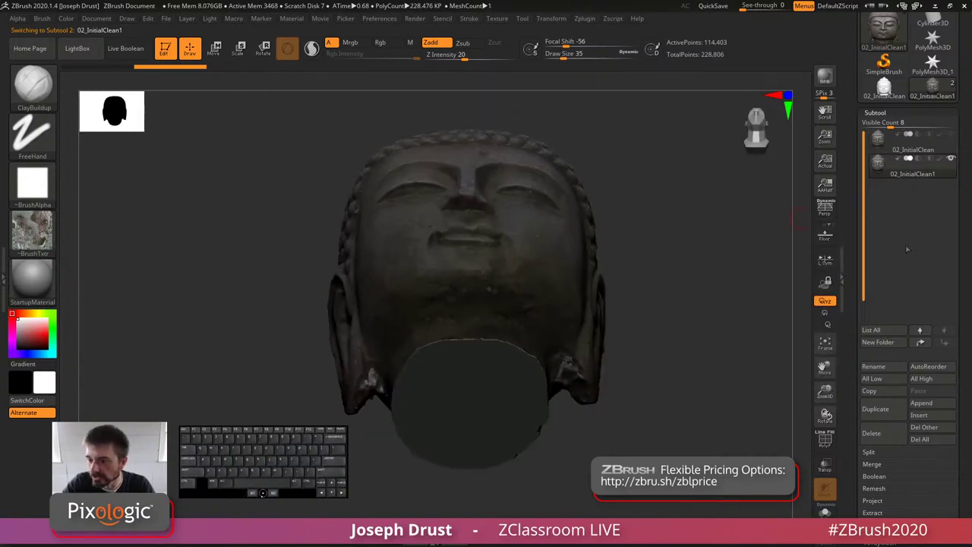
drag(854, 345, 856, 253)
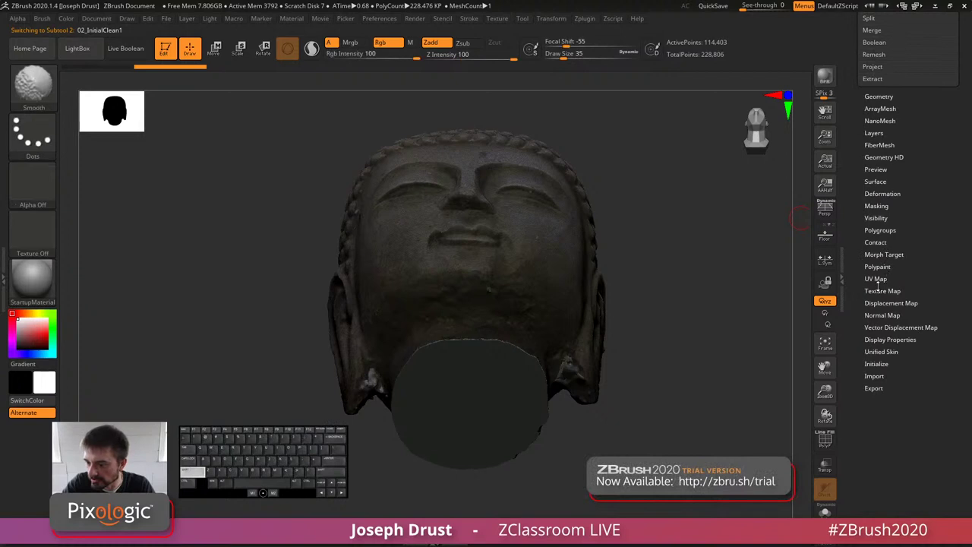
click(880, 230)
click(880, 230)
click(877, 266)
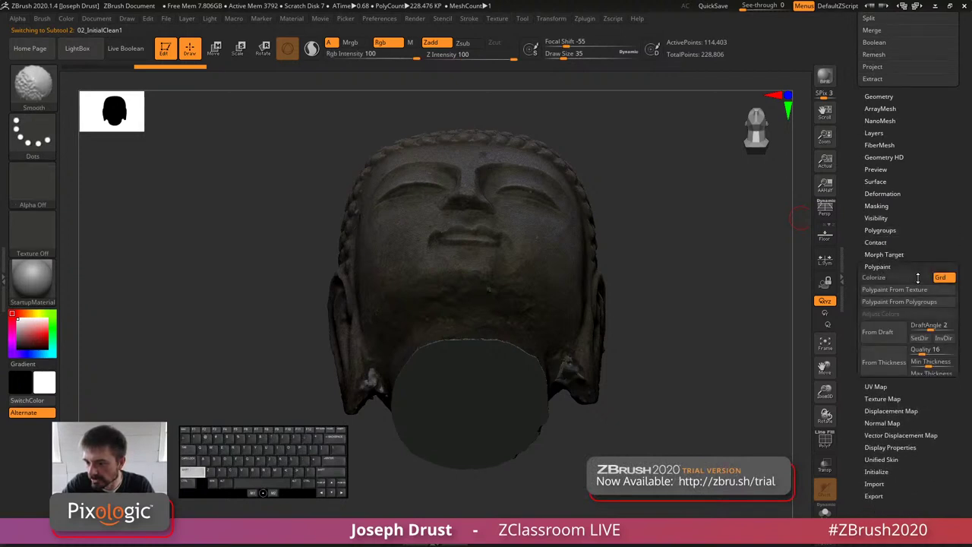
click(878, 267)
key(shift)
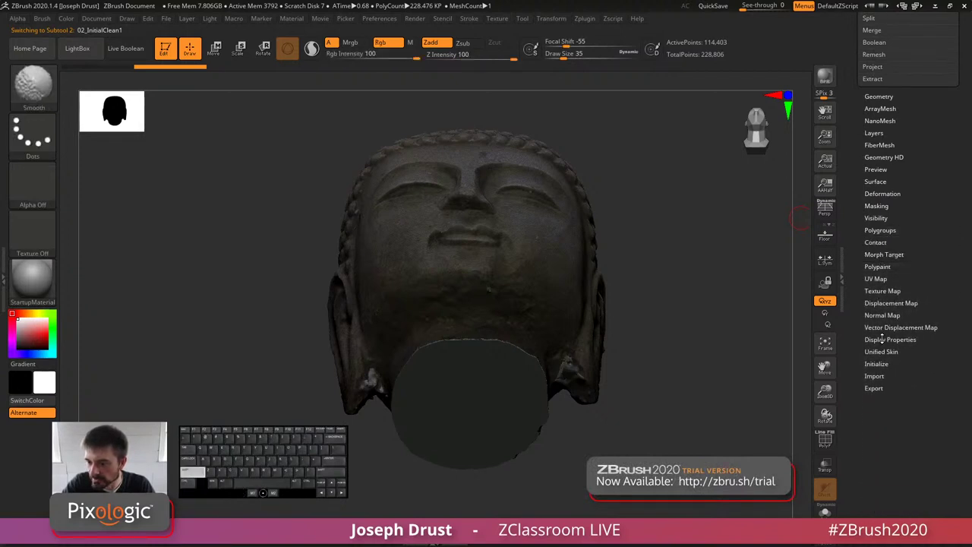
click(882, 291)
click(928, 301)
drag(716, 256, 717, 260)
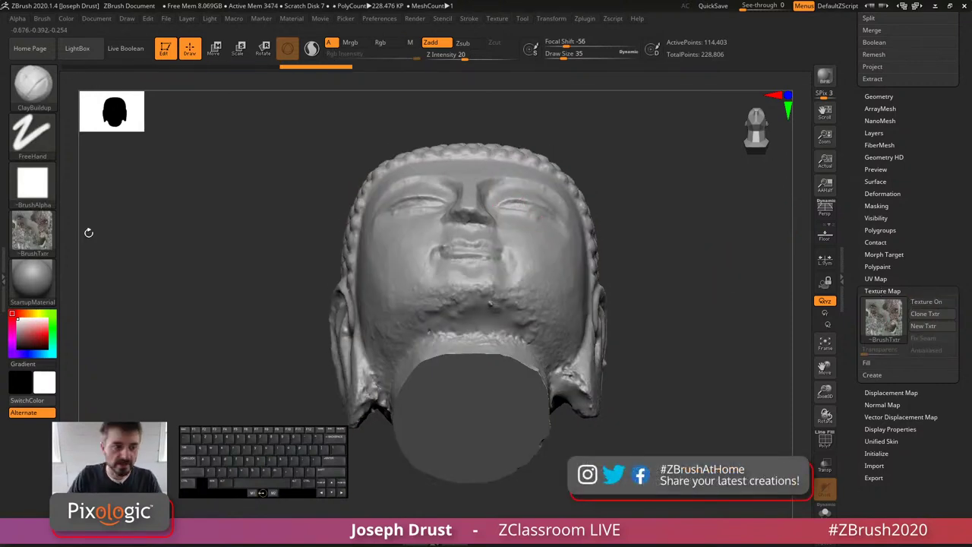
Step: Set the current brush texture to Texture Off
click(32, 232)
click(94, 242)
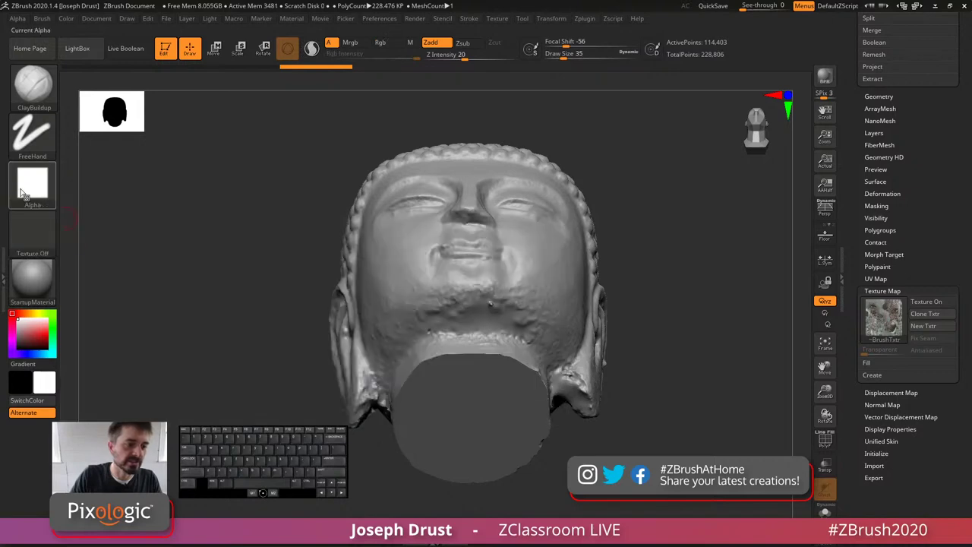
click(38, 99)
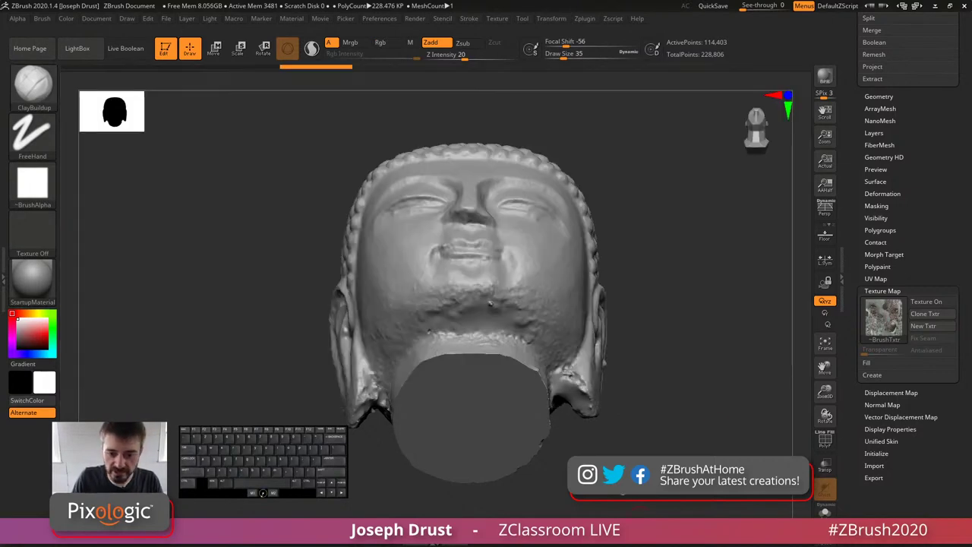
Step: Examine the remaining rough patches under the chin, on the back of the neck and around the curls
key(shift)
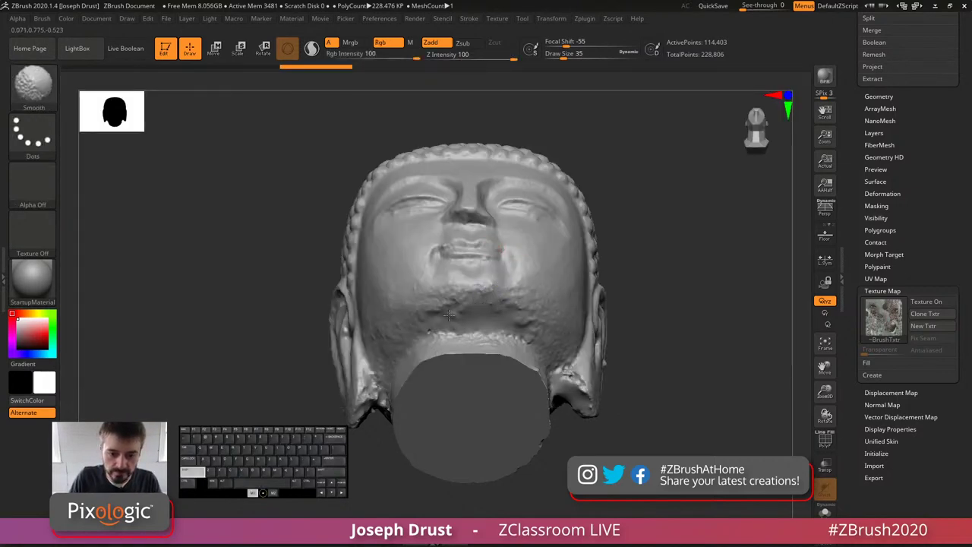
drag(914, 241, 915, 233)
drag(741, 247, 725, 213)
drag(725, 213, 710, 243)
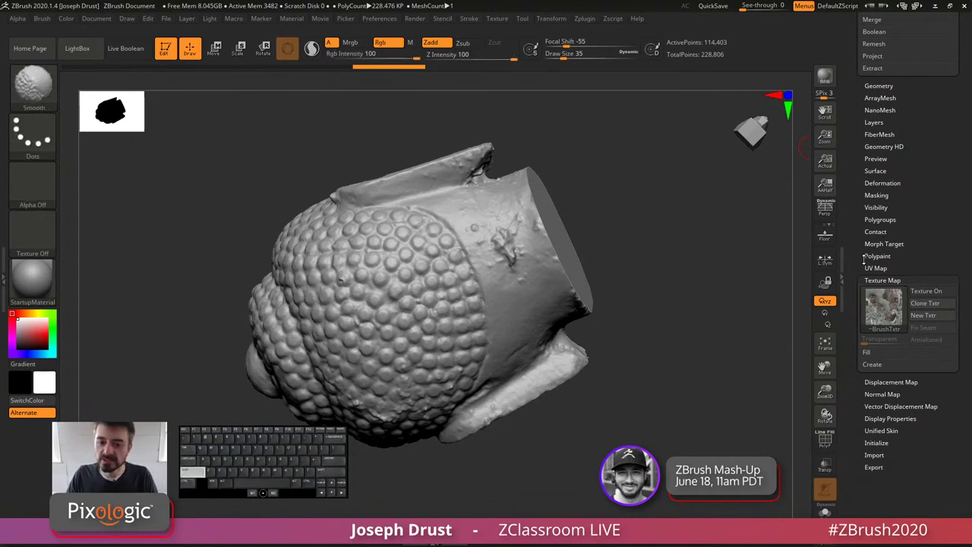
Step: Store a morph target for the duplicated head and paint back the disturbed curls with the Morph brush
click(882, 244)
click(875, 251)
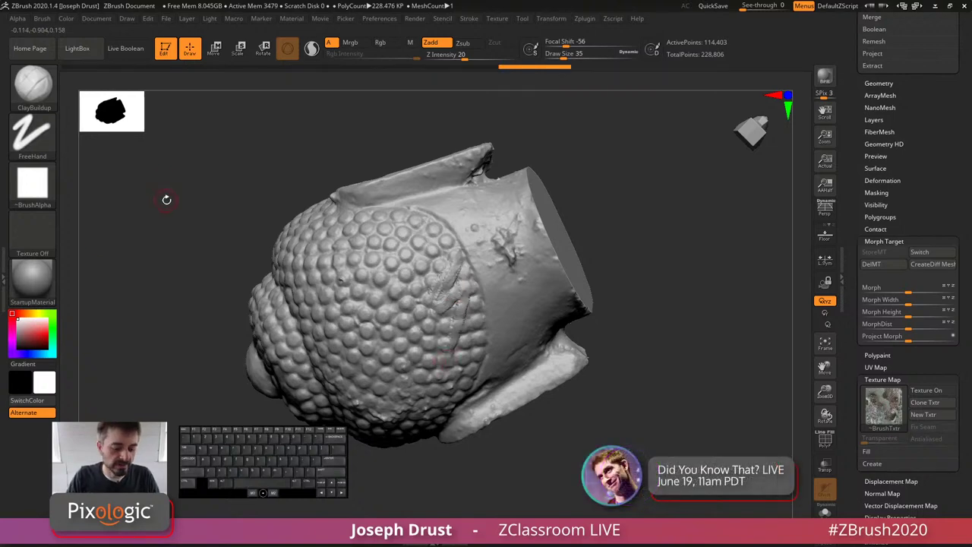
key(b)
key(m)
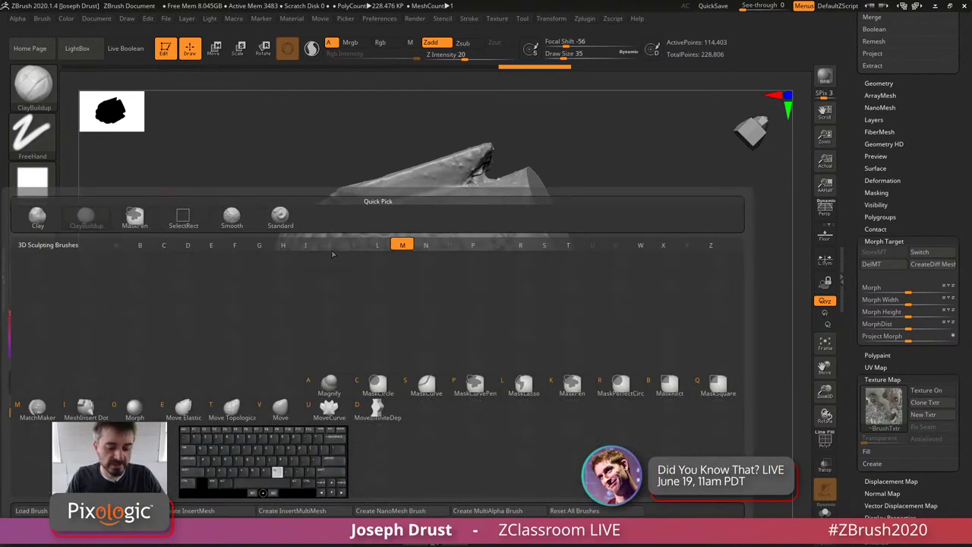
click(135, 408)
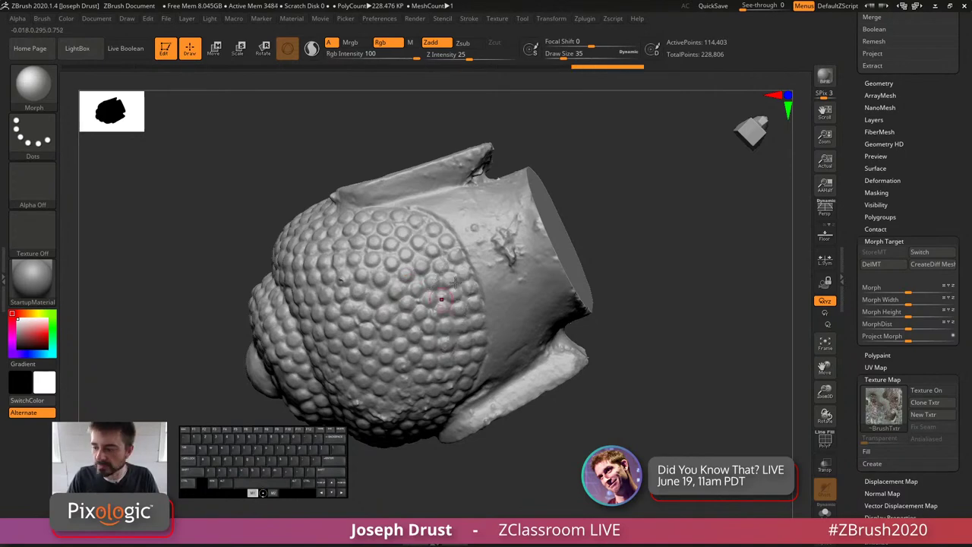
mouse_move(686, 234)
mouse_down()
mouse_move(701, 206)
mouse_move(693, 234)
mouse_up()
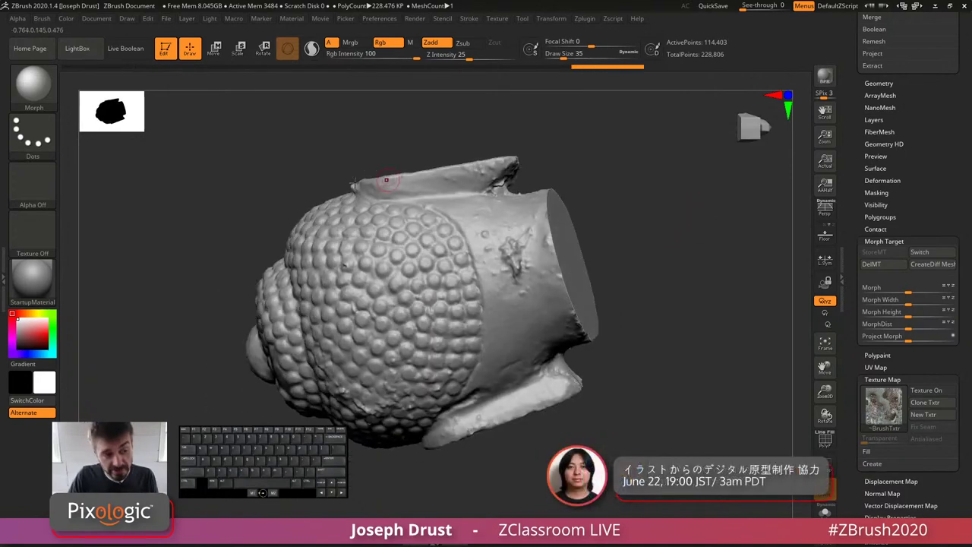
Step: Carve down the rough patch on the back of the neck with ClayBuildup at draw size 44, and smooth it
key(b)
key(c)
key(b)
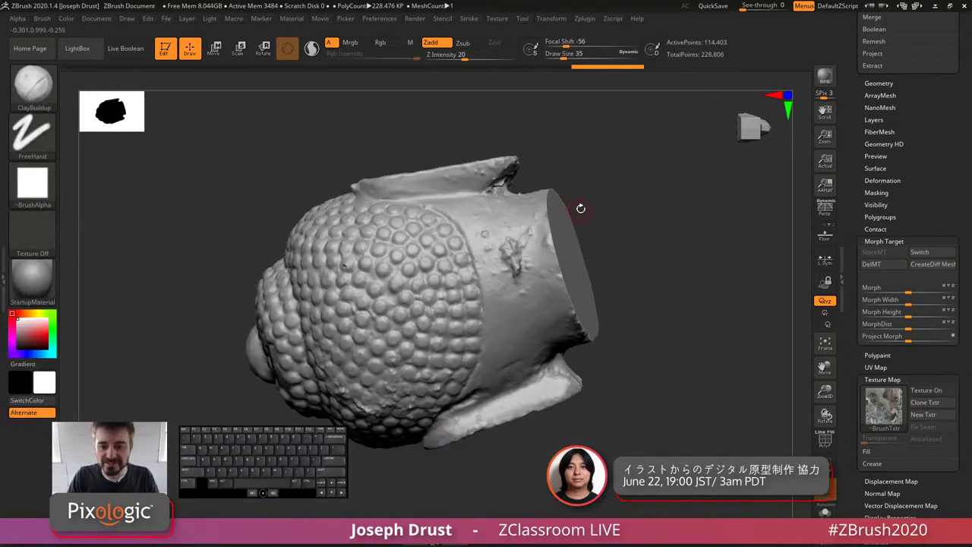
key(s)
drag(621, 207, 624, 207)
drag(624, 207, 620, 197)
mouse_move(517, 243)
alt+mouse_down()
mouse_move(505, 259)
mouse_move(516, 275)
mouse_move(515, 254)
mouse_move(491, 254)
mouse_move(517, 252)
mouse_move(522, 267)
alt+mouse_up()
mouse_move(497, 230)
shift+mouse_down()
mouse_move(523, 236)
mouse_move(534, 256)
shift+mouse_up()
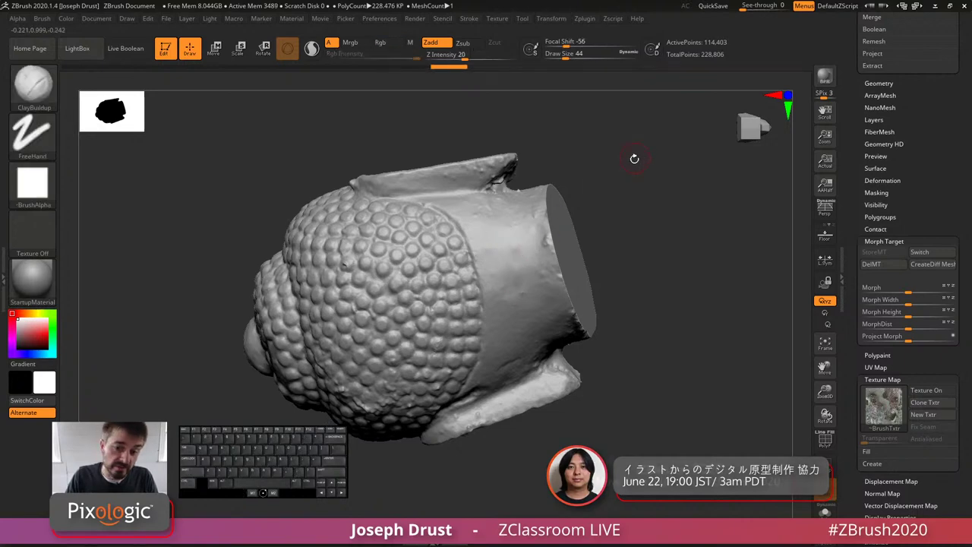
Step: Smooth the rough back of the ear and the area where it joins the neck
mouse_move(633, 159)
mouse_down()
mouse_move(634, 180)
mouse_move(507, 220)
mouse_up()
key(shift)
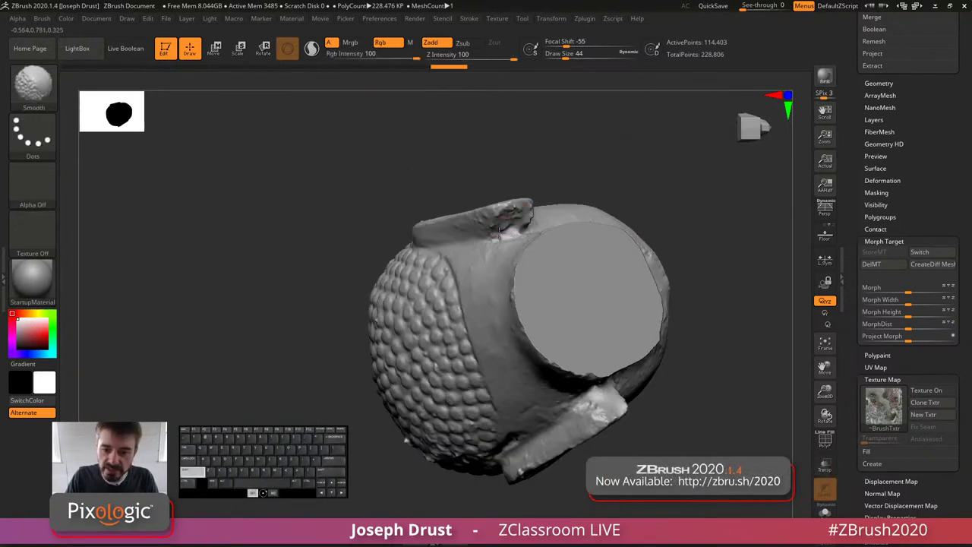
key(shift)
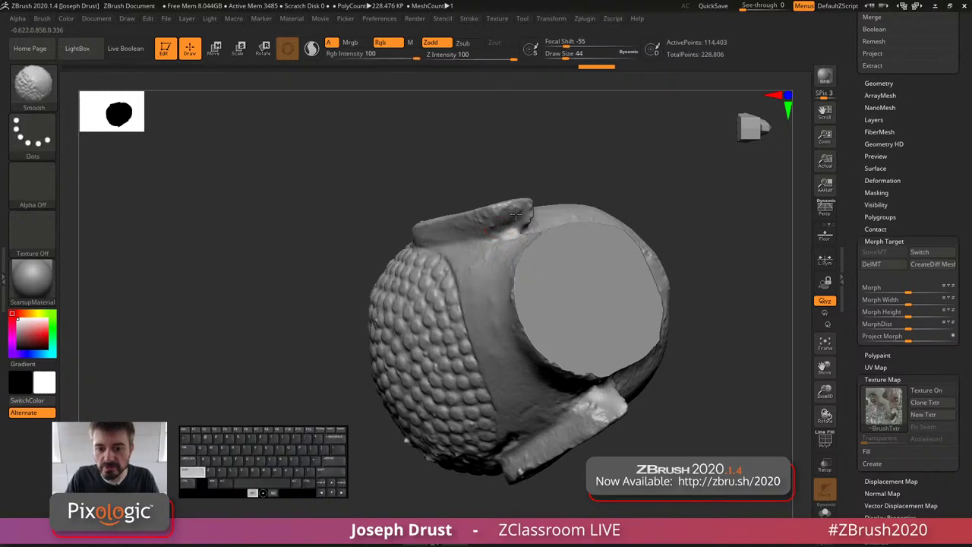
mouse_move(596, 169)
mouse_down()
mouse_move(673, 150)
mouse_move(638, 178)
mouse_up()
key(shift)
drag(646, 250, 662, 179)
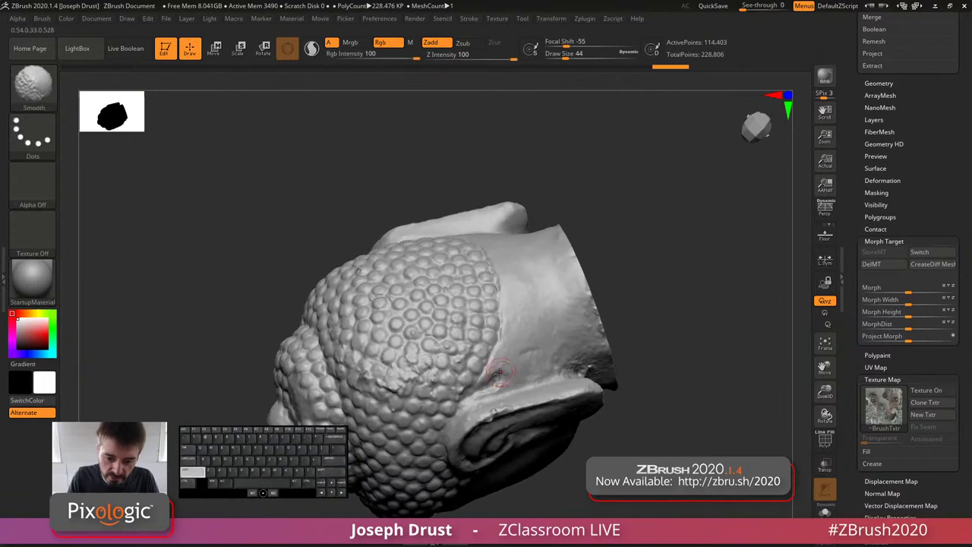
Step: Smooth the rough spots along the hairline behind the other ear and on the curls, using draw size 32
shift+drag(494, 369, 499, 383)
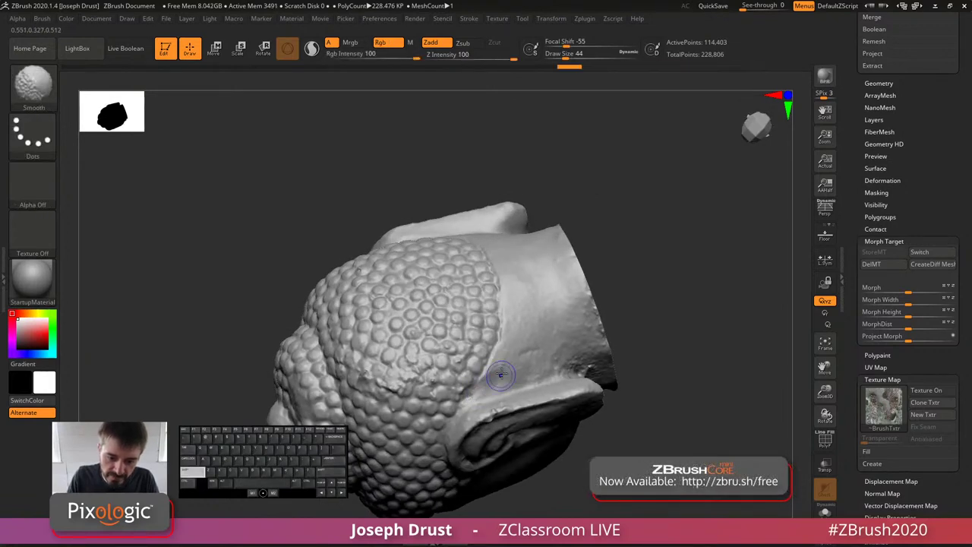
key(shift)
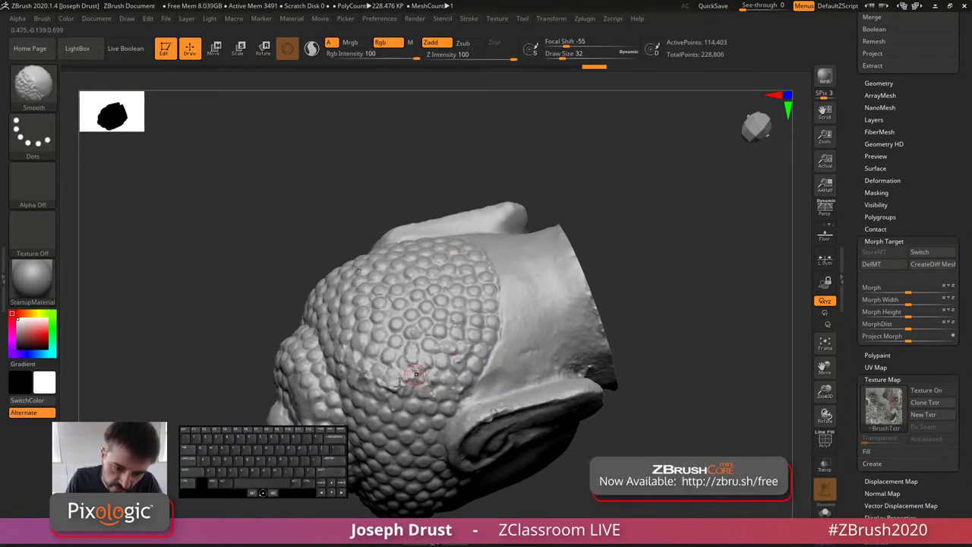
mouse_move(710, 230)
mouse_down()
mouse_move(716, 215)
mouse_move(703, 169)
mouse_up()
shift+drag(342, 243, 375, 226)
drag(717, 277, 741, 199)
shift+drag(340, 301, 302, 304)
Step: Smooth the pitted skin along the jaw and around the chin
alt+drag(718, 274, 742, 189)
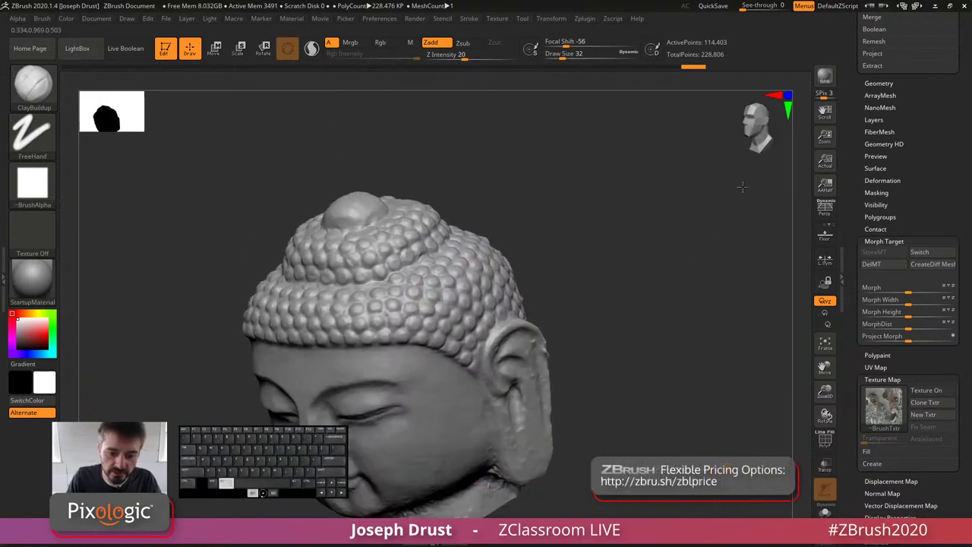
alt+drag(734, 296, 711, 182)
mouse_move(552, 311)
shift+mouse_down()
mouse_move(520, 325)
mouse_move(583, 297)
shift+mouse_up()
mouse_move(687, 288)
mouse_down()
mouse_move(585, 318)
mouse_move(618, 282)
mouse_up()
key(shift)
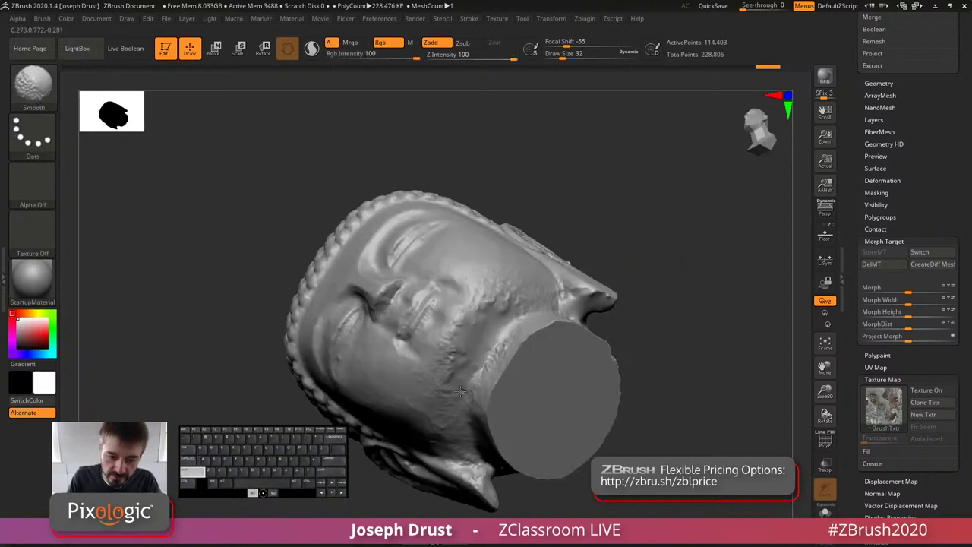
shift+drag(481, 321, 475, 321)
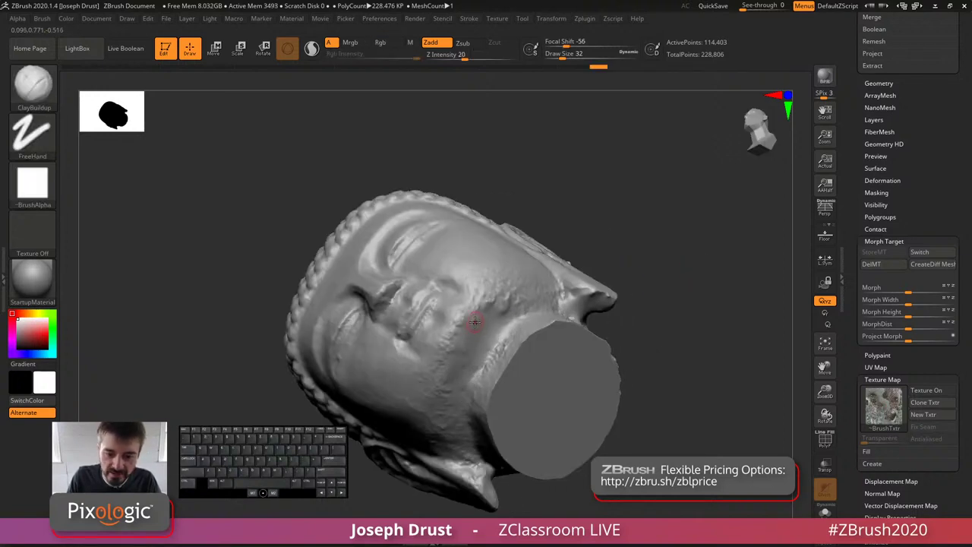
Step: Examine the Weighted Smooth Mode options in the Smooth Brush Modifiers
click(41, 19)
key(shift)
click(115, 341)
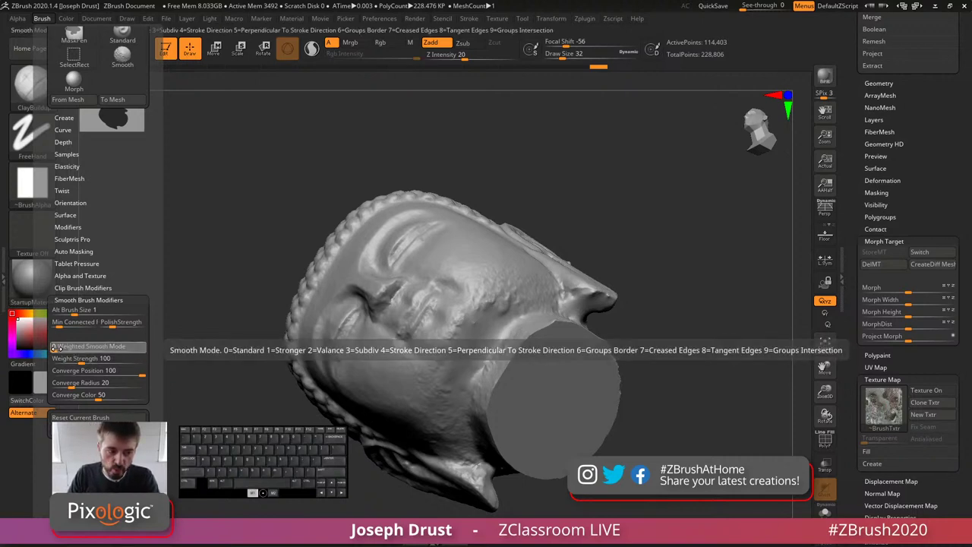
click(61, 350)
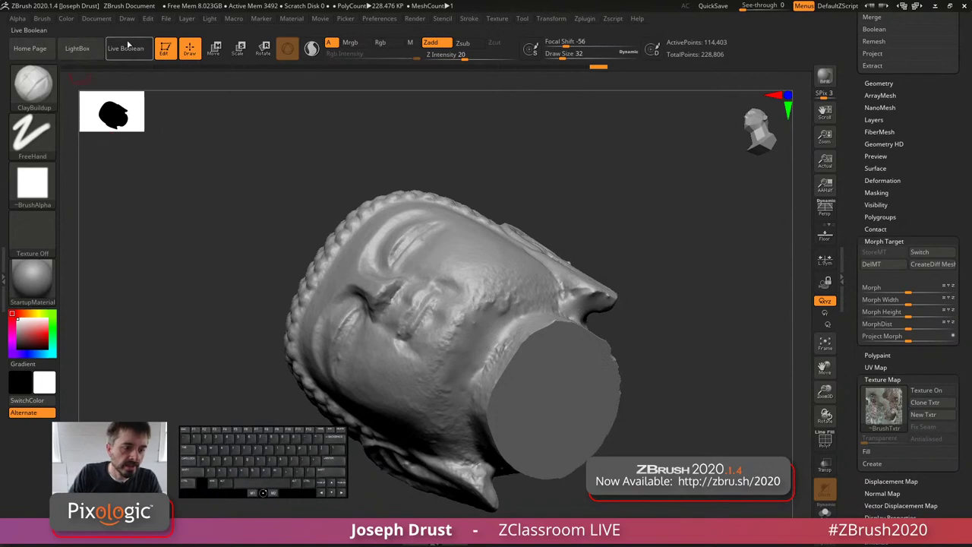
Step: Browse the smoothing brushes in the Smooth folder of the LightBox brush library
key(comma)
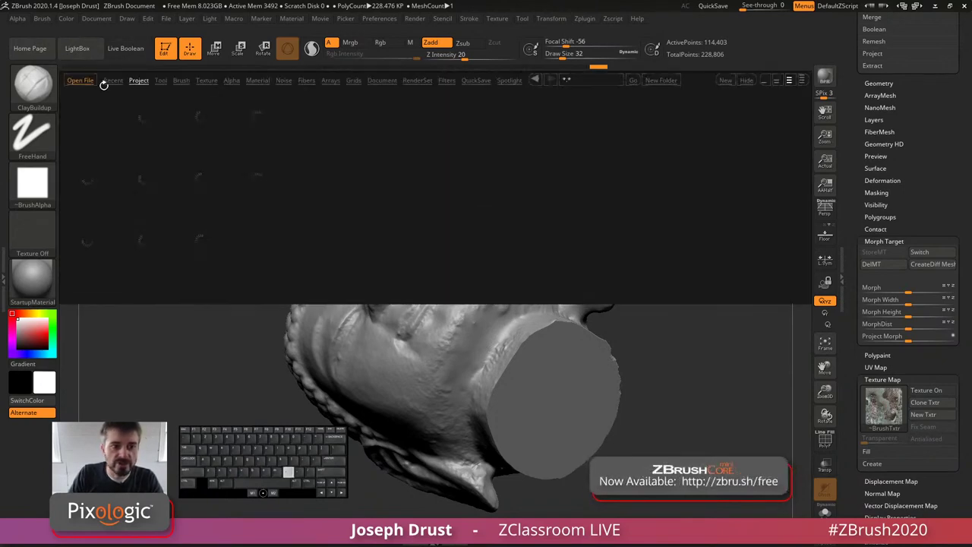
click(182, 80)
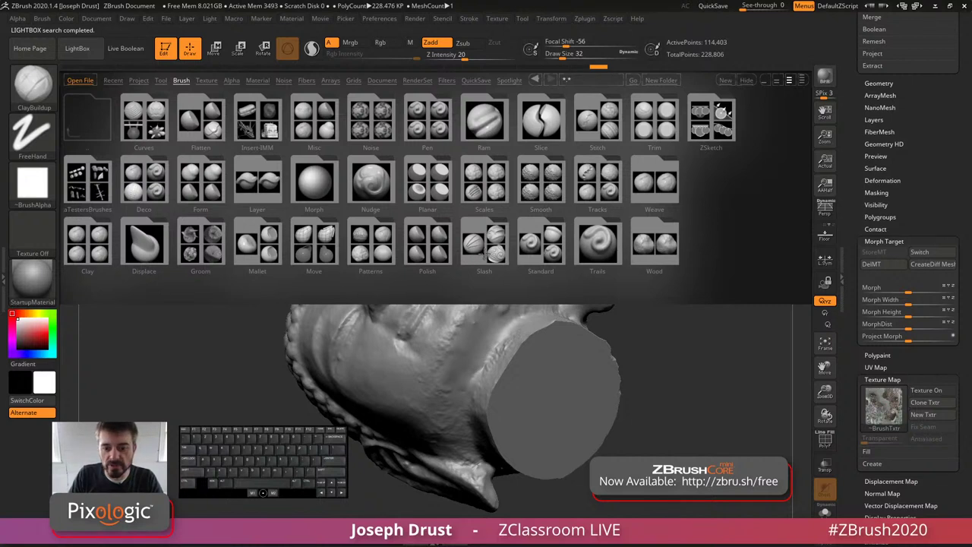
double_click(540, 190)
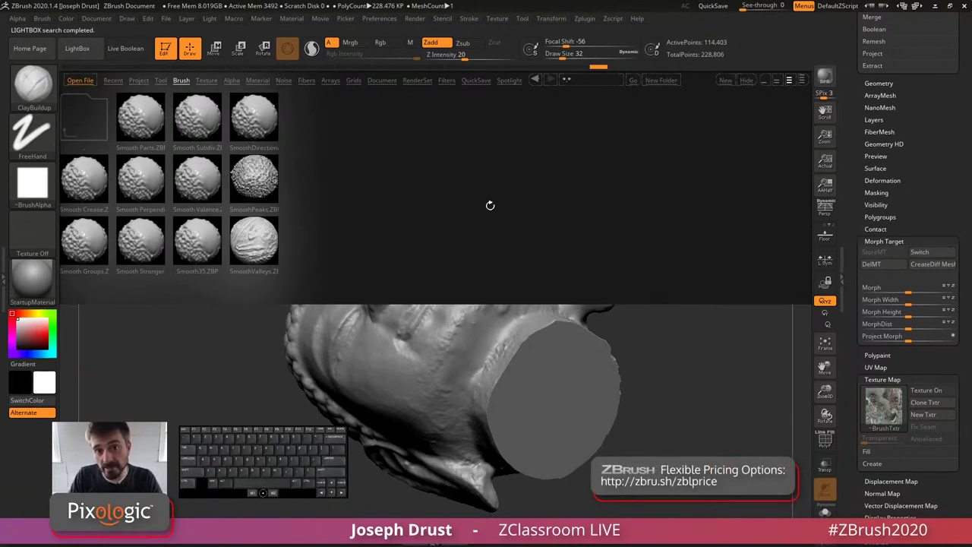
double_click(130, 185)
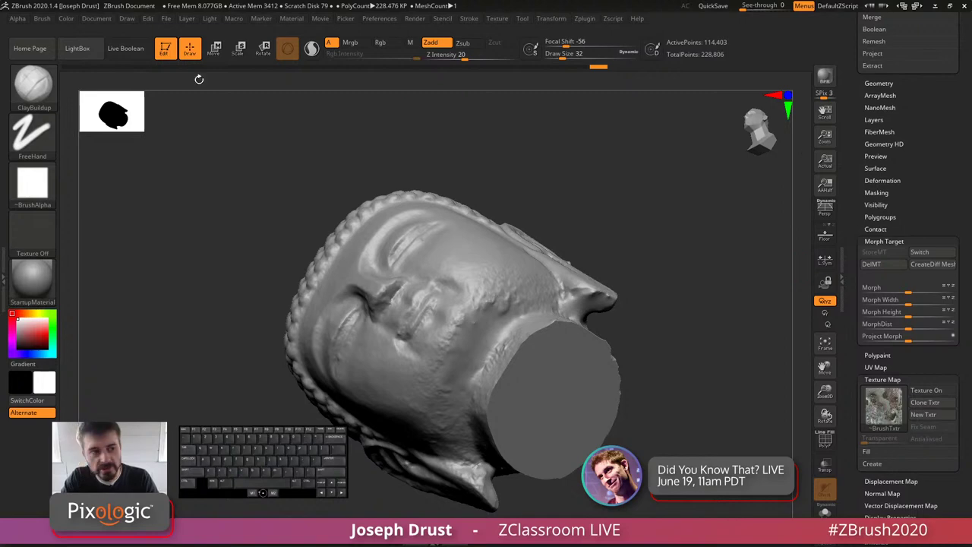
click(32, 84)
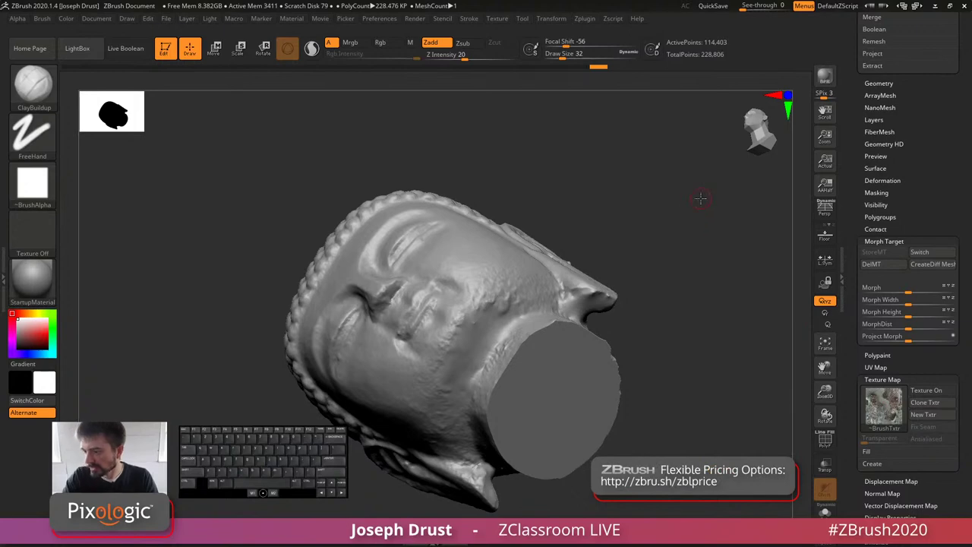
Step: Smooth the rough surface of the head along the neck and behind the earlobe with the Smooth brush
drag(566, 143, 658, 197)
key(shift)
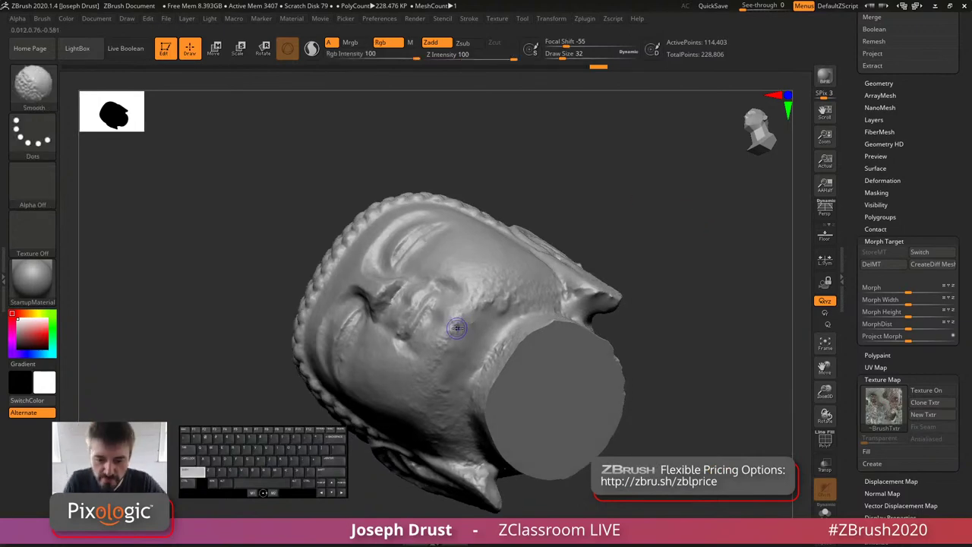
mouse_move(663, 253)
mouse_down()
mouse_move(582, 228)
mouse_move(736, 185)
mouse_move(560, 208)
mouse_move(569, 187)
mouse_up()
drag(511, 196, 380, 330)
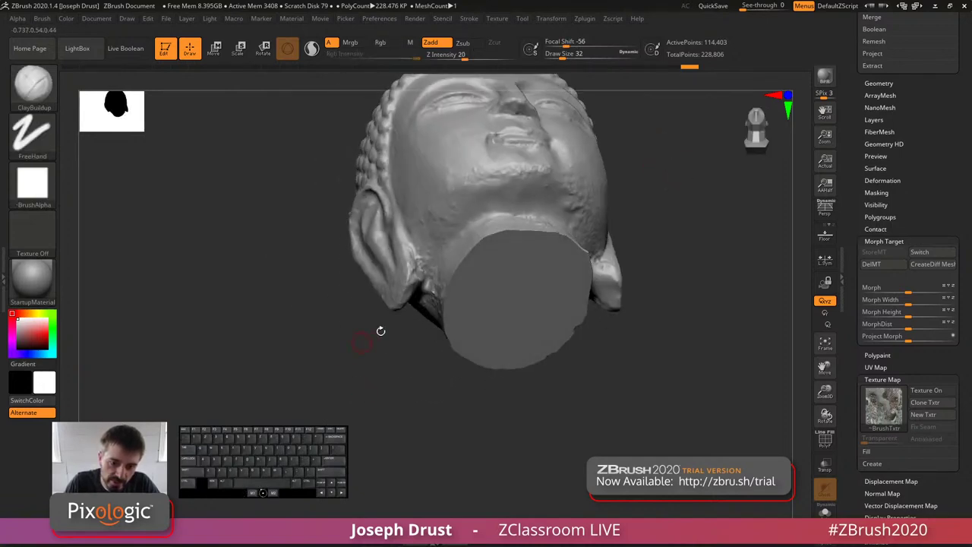
mouse_move(418, 279)
shift+mouse_down()
mouse_move(453, 319)
mouse_move(466, 297)
shift+mouse_up()
shift+drag(427, 325, 431, 297)
Step: Carve down the surface between the hair beads and the ear with the ClayBuildup brush, and smooth the spot
right_drag(429, 297, 376, 222)
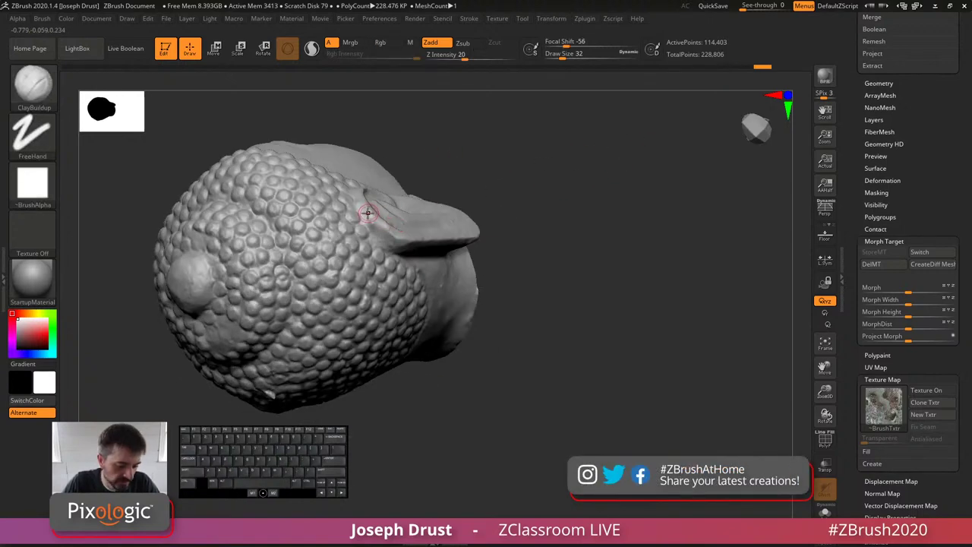
key(b)
key(c)
key(b)
alt+drag(373, 219, 381, 231)
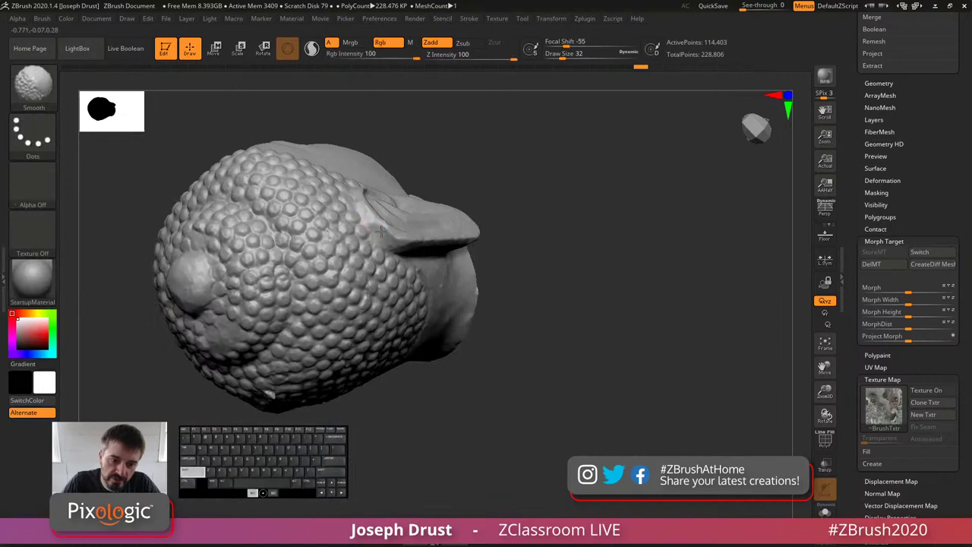
Step: Compare the front of the head with and without its texture map, leaving the texture off
mouse_move(383, 228)
right_down()
mouse_move(482, 102)
mouse_move(603, 119)
mouse_move(696, 190)
mouse_move(748, 217)
mouse_move(792, 220)
right_up()
click(926, 391)
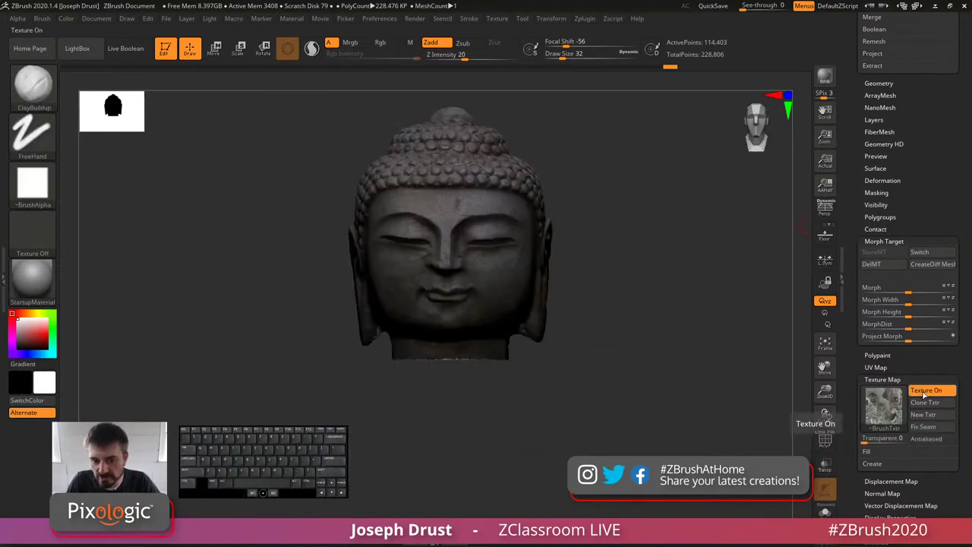
click(925, 391)
alt+right_drag(708, 249, 686, 323)
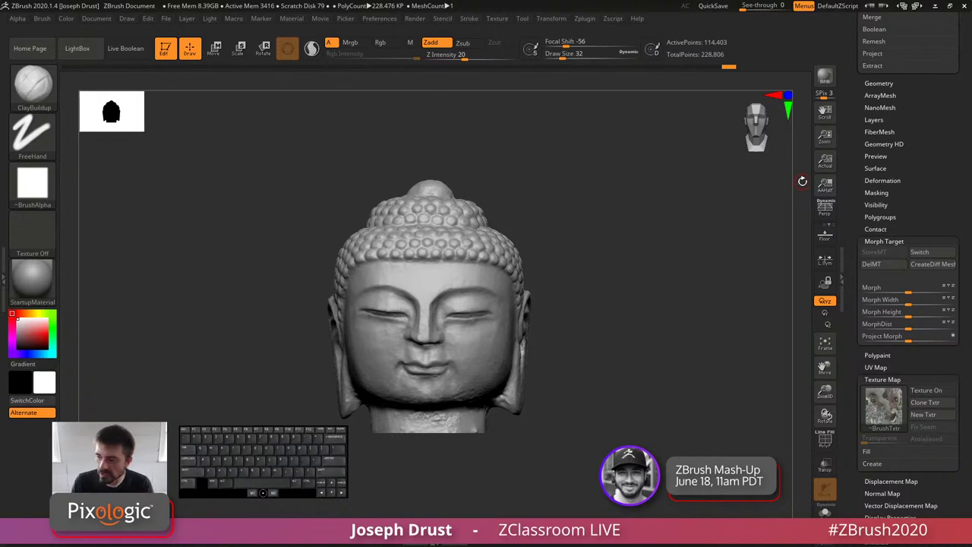
Step: Smooth the pitted areas under the chin and along the jawline with the Smooth brush
right_drag(449, 319, 391, 327)
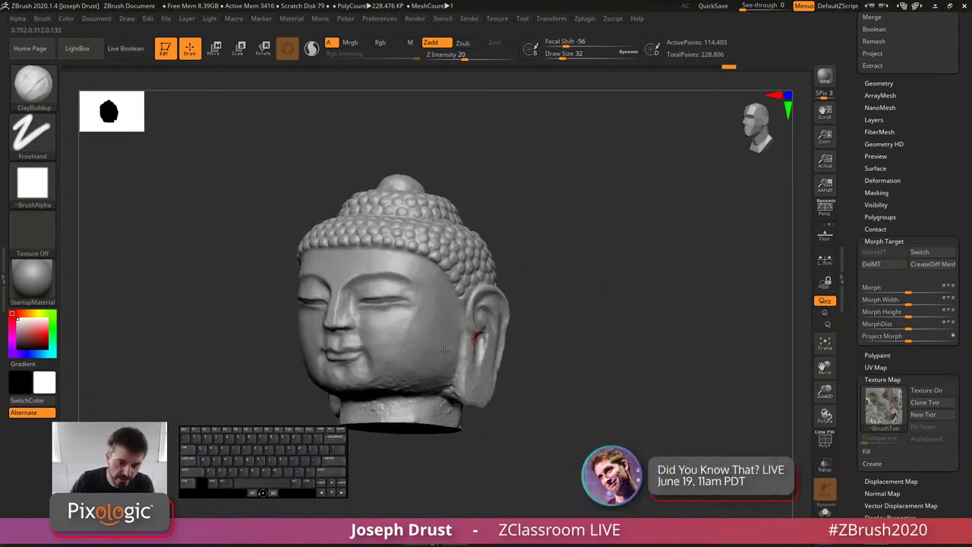
right_drag(529, 319, 543, 262)
key(shift)
shift+drag(432, 294, 409, 309)
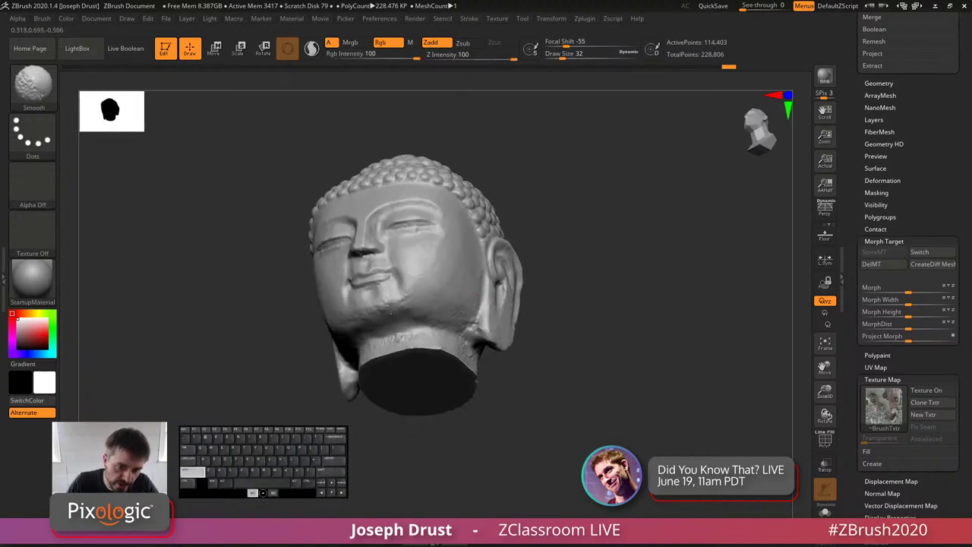
shift+drag(392, 314, 406, 299)
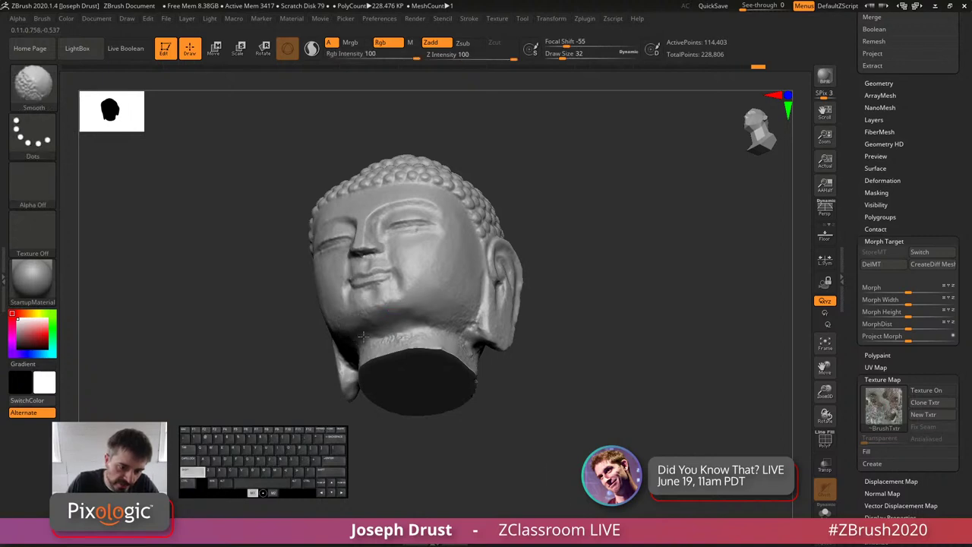
shift+drag(363, 336, 375, 335)
drag(536, 205, 628, 171)
shift+drag(326, 329, 326, 339)
mouse_move(607, 205)
mouse_down()
mouse_move(532, 250)
mouse_move(560, 289)
mouse_up()
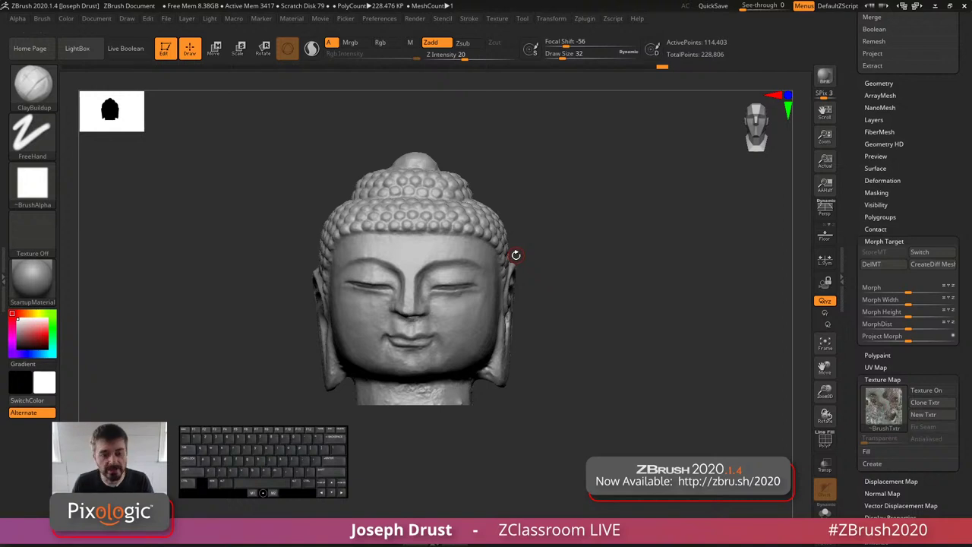
Step: Smooth the bumpy surface between the earlobe and the neck with the Smooth brush
drag(610, 278, 462, 360)
key(shift)
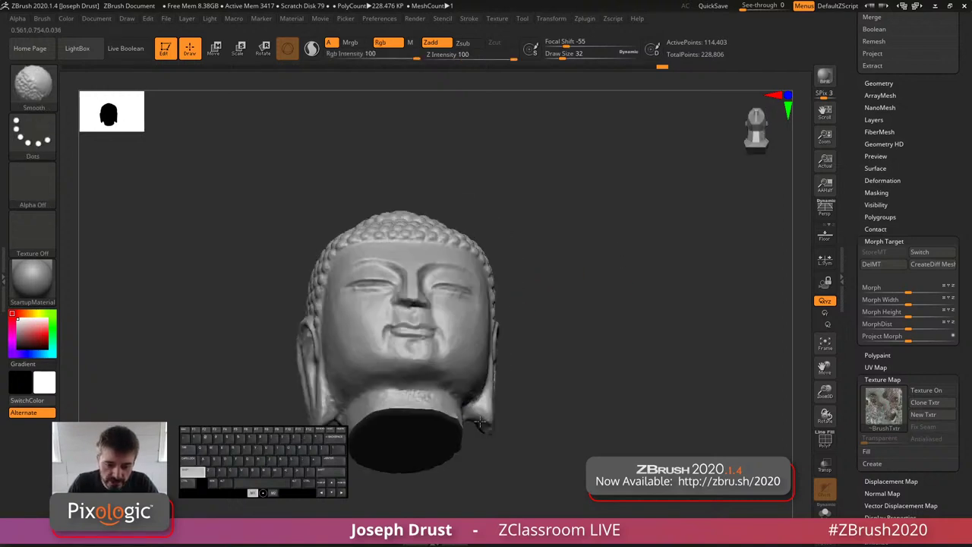
shift+drag(480, 422, 482, 424)
drag(555, 426, 497, 373)
shift+drag(468, 415, 469, 423)
Step: Smooth the front of the neck between the chin and the flat cut
drag(566, 300, 665, 285)
alt+drag(577, 332, 632, 260)
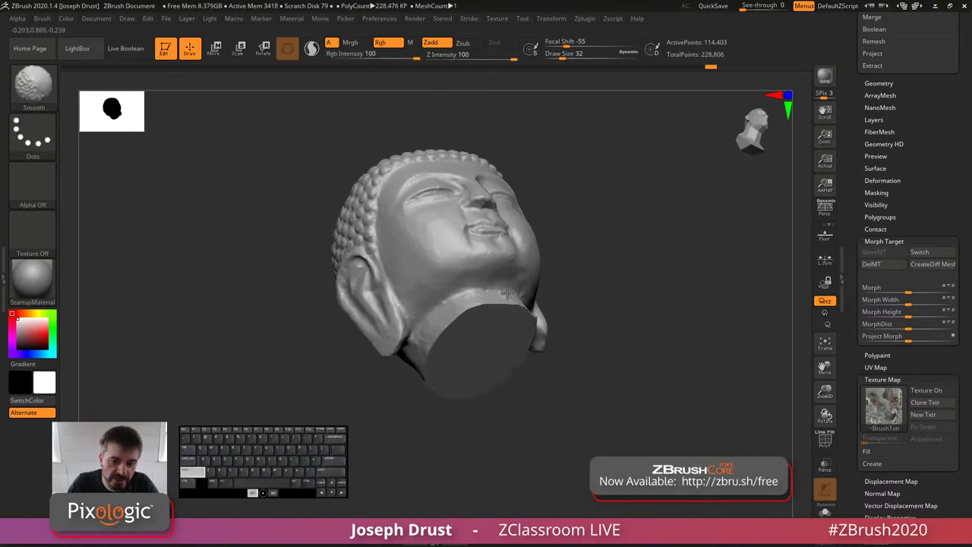
drag(467, 297, 512, 284)
mouse_move(611, 269)
shift+mouse_down()
mouse_move(532, 296)
mouse_move(696, 309)
shift+mouse_up()
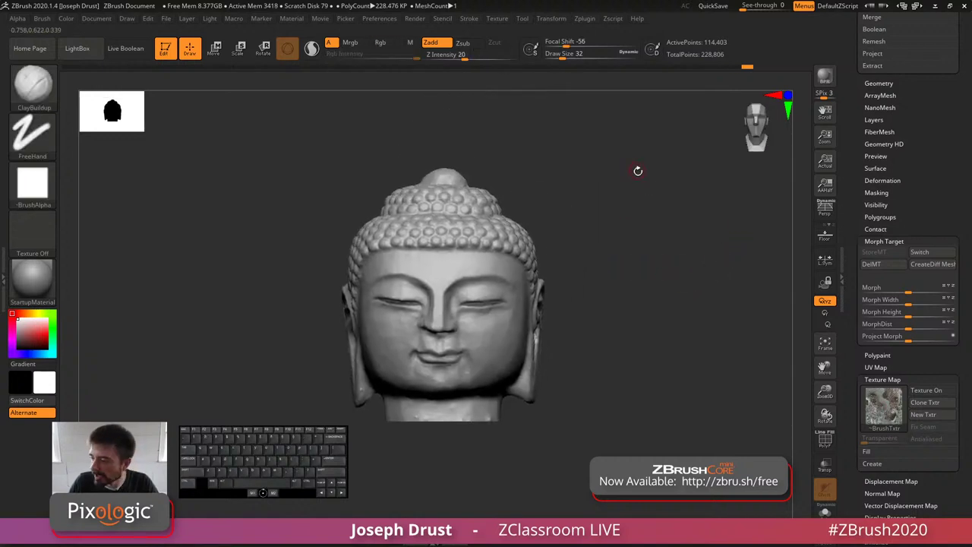
Step: Duplicate the 02_InitialClean1 subtool and make the copy the active subtool
scroll(852, 212, up, 1)
scroll(851, 213, up, 2)
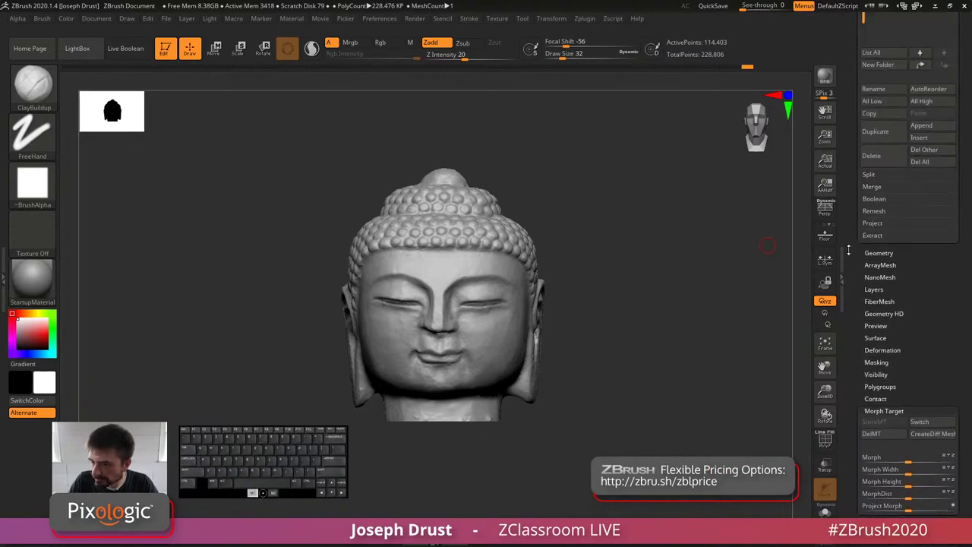
scroll(851, 217, up, 10)
drag(744, 286, 738, 284)
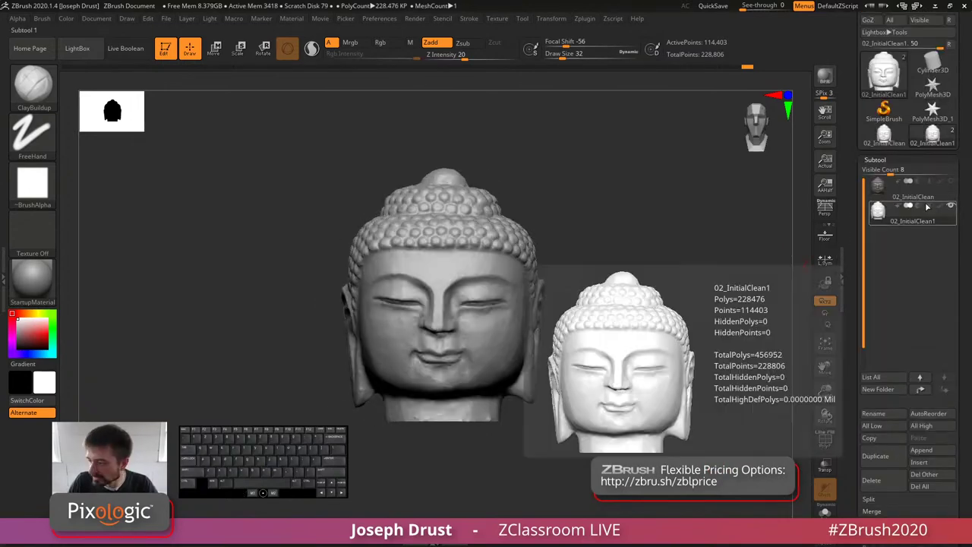
mouse_move(909, 221)
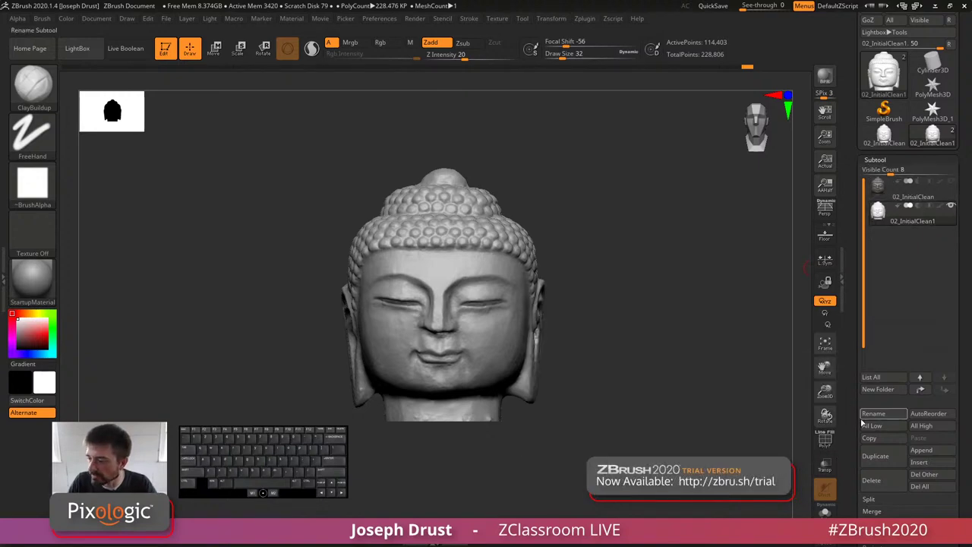
click(876, 455)
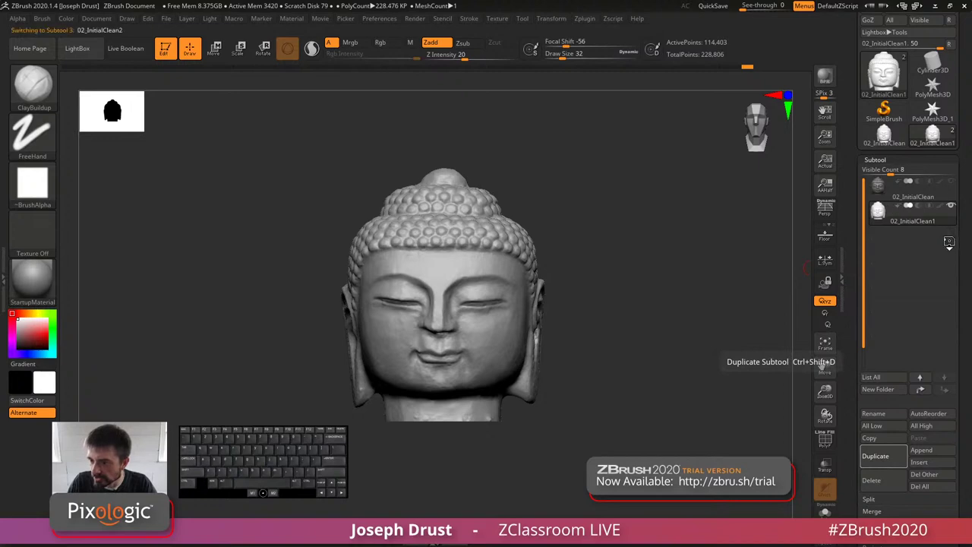
drag(659, 343, 721, 308)
Step: Turn on the texture map of the duplicated head and check the face up close
drag(853, 362, 853, 207)
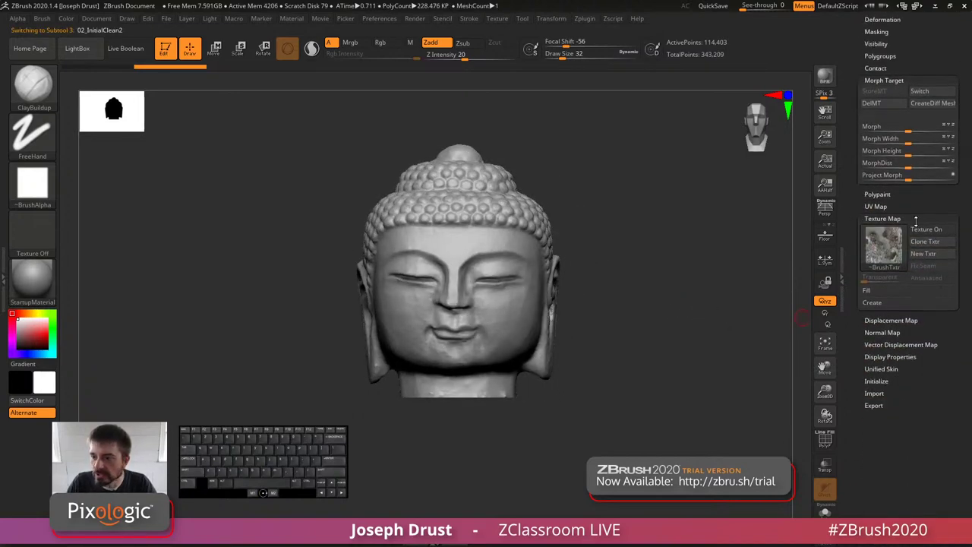
click(923, 229)
alt+drag(683, 313, 705, 341)
alt+drag(701, 294, 722, 291)
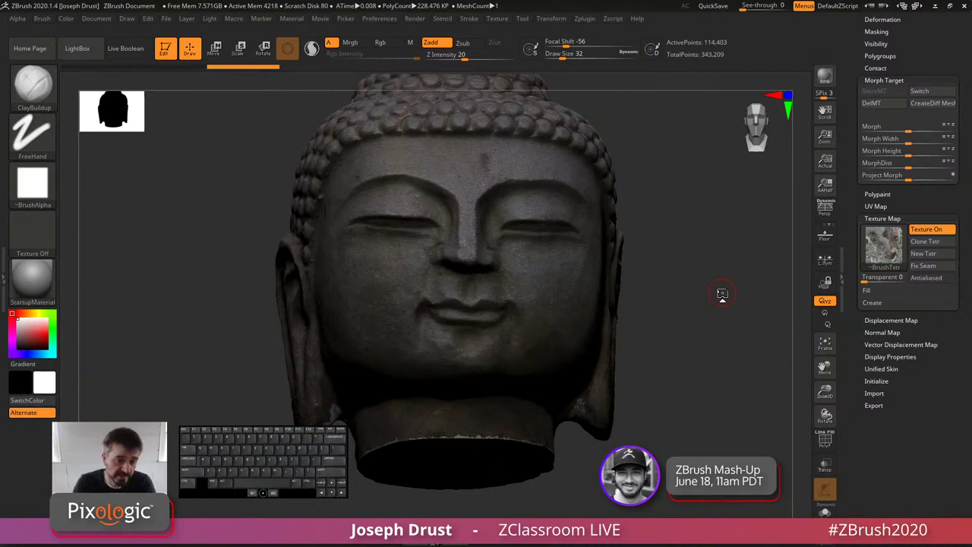
drag(723, 294, 583, 325)
Step: Set the material to SkinShade4 and inspect the textured head from below and the side
click(34, 281)
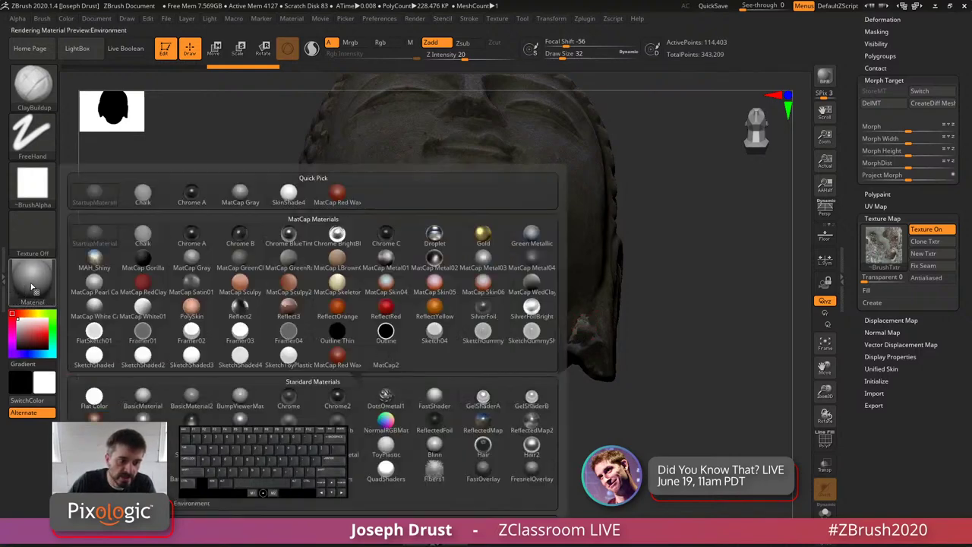
click(42, 284)
click(235, 223)
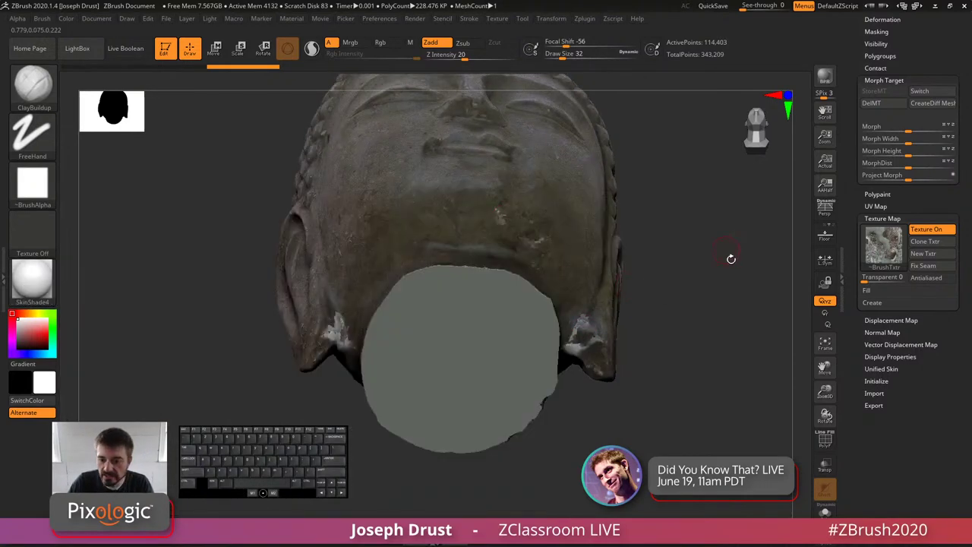
drag(732, 253, 734, 266)
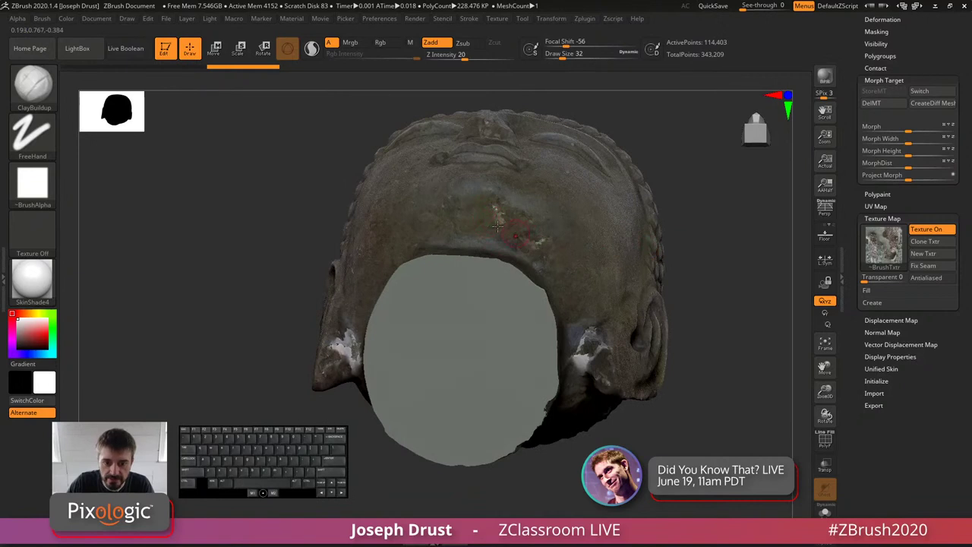
drag(730, 246, 439, 324)
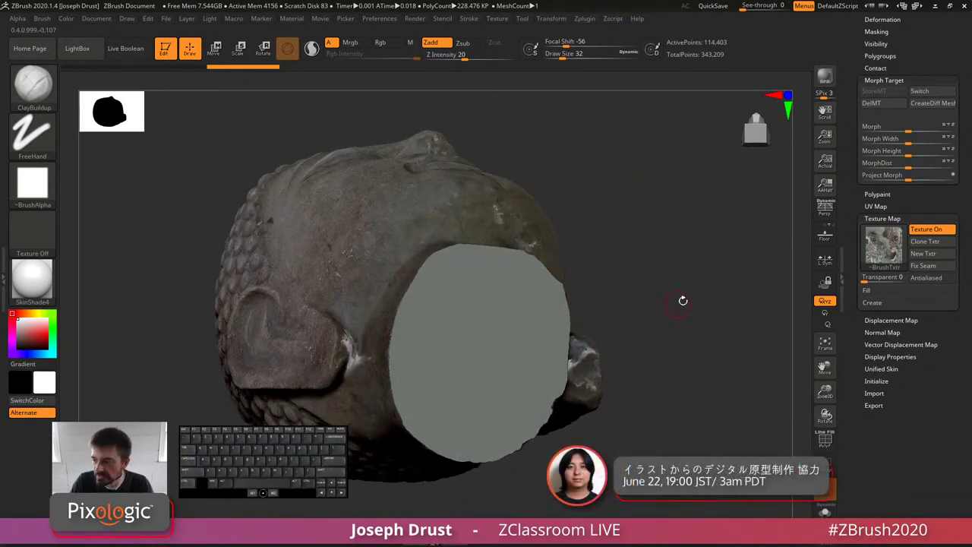
drag(733, 227, 715, 268)
Step: Enable Rgb draw mode and convert the duplicated head's texture map to polypaint
mouse_move(880, 246)
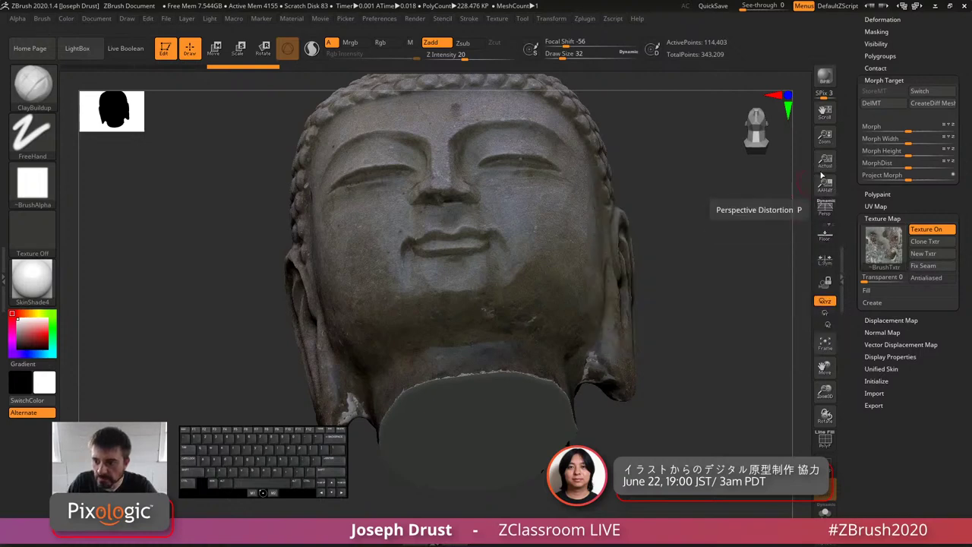
key(shift)
click(874, 192)
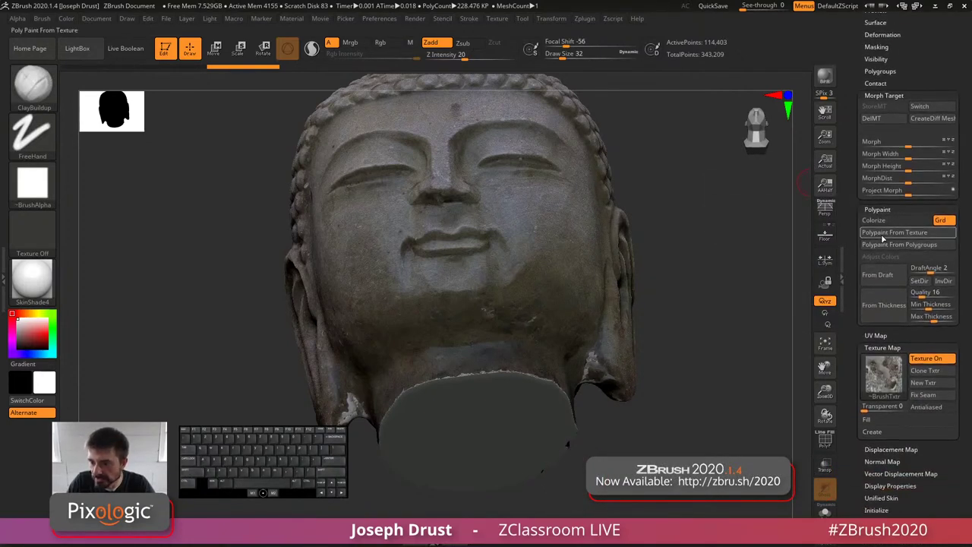
drag(748, 307, 785, 223)
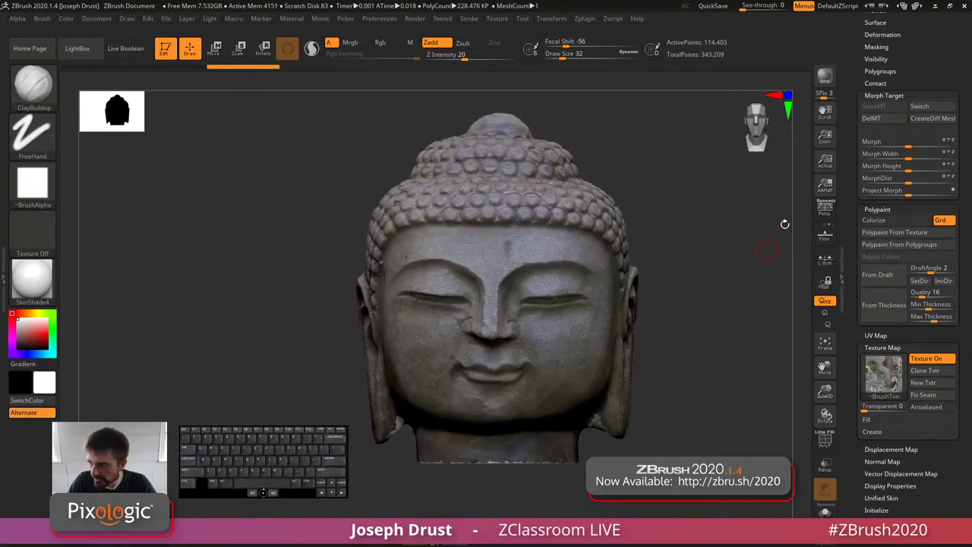
click(882, 235)
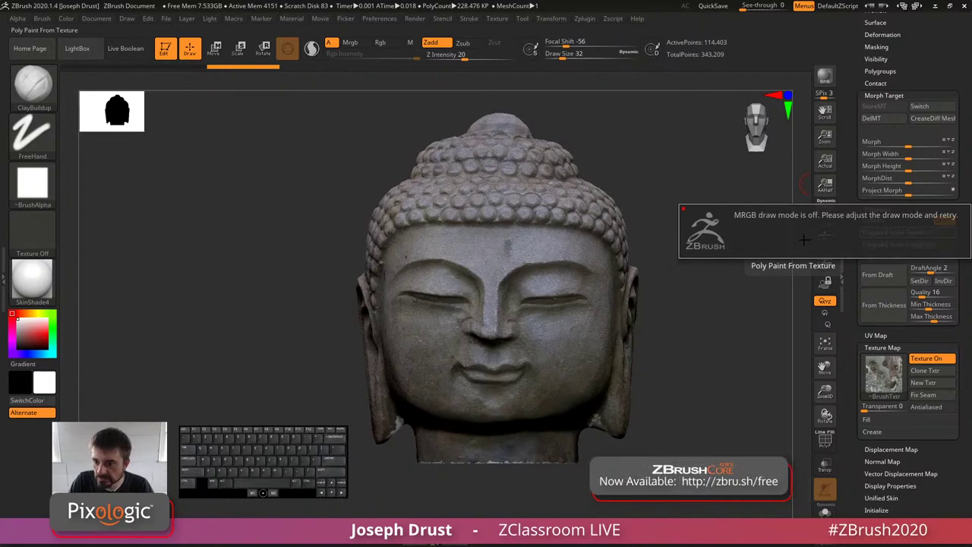
click(388, 43)
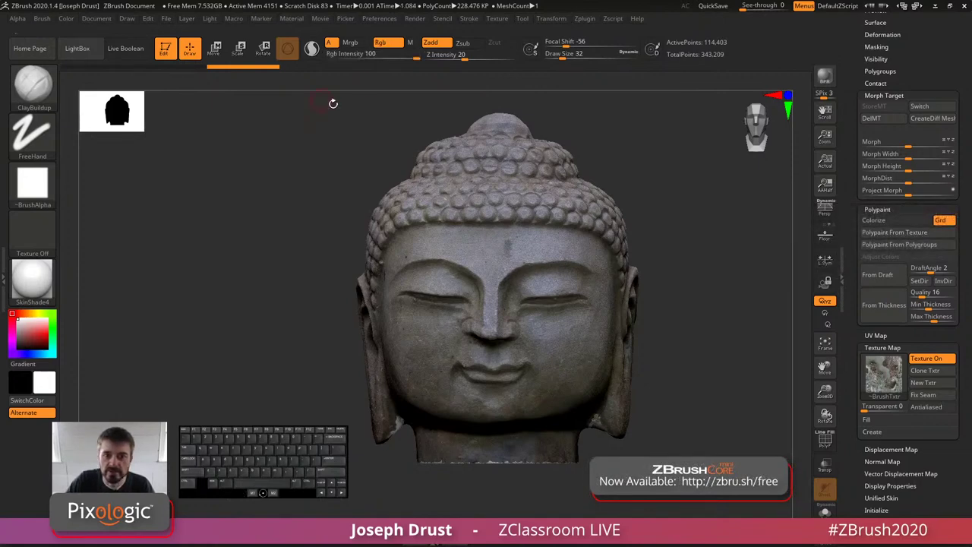
click(875, 219)
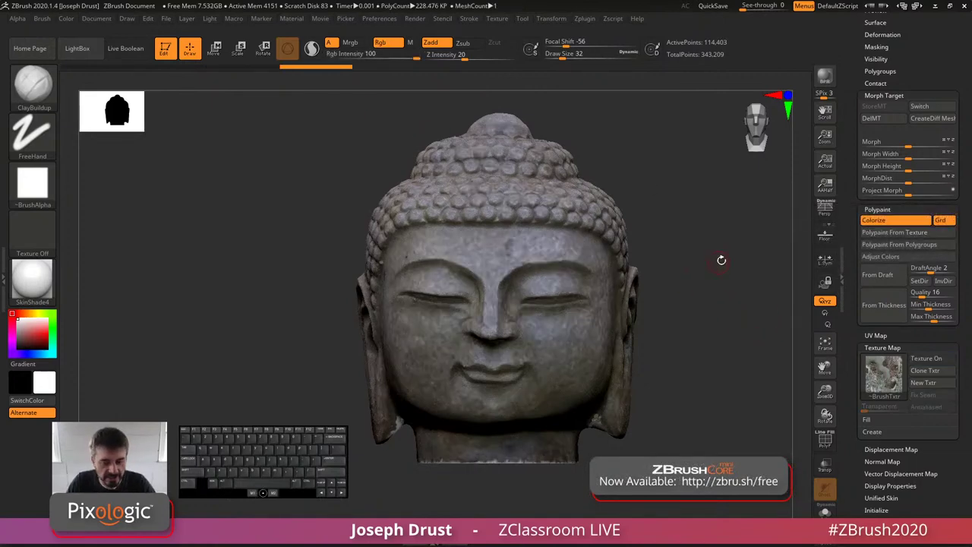
alt+drag(722, 260, 758, 313)
alt+drag(754, 260, 762, 319)
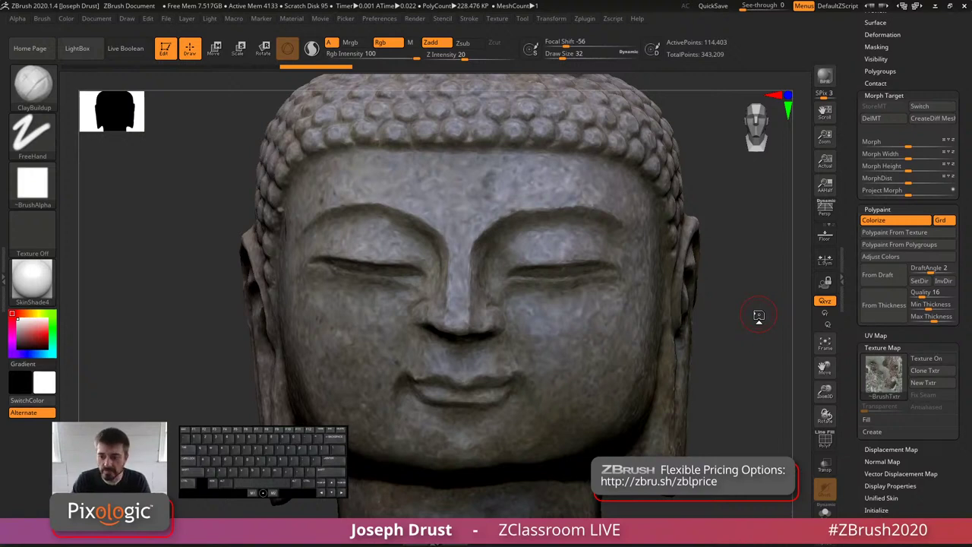
Step: Toggle the texture map on and off to compare it with the converted polypaint on the face
click(926, 360)
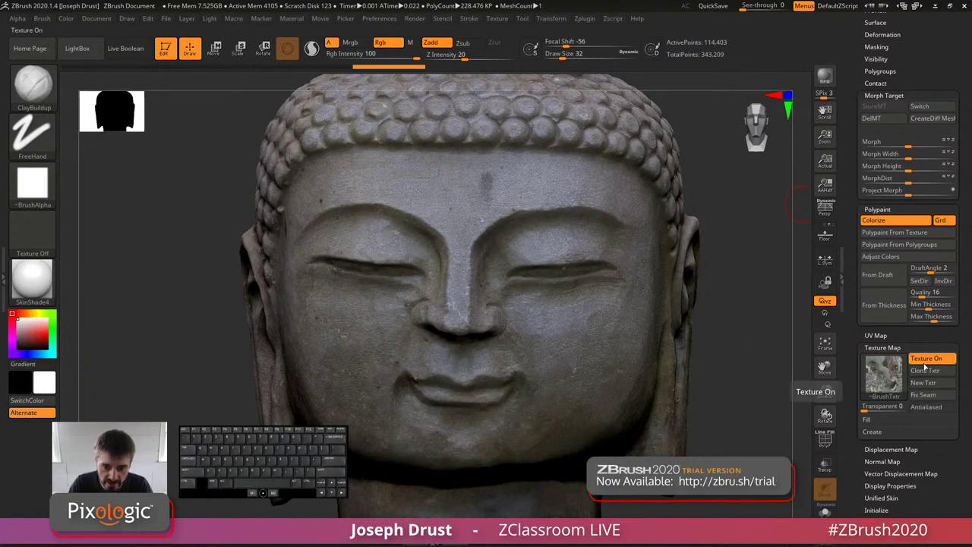
click(923, 370)
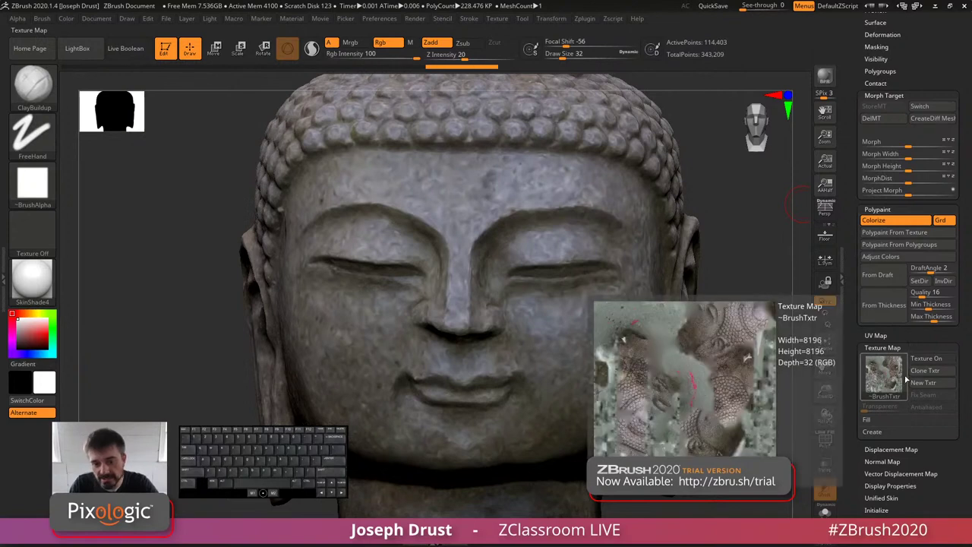
click(926, 360)
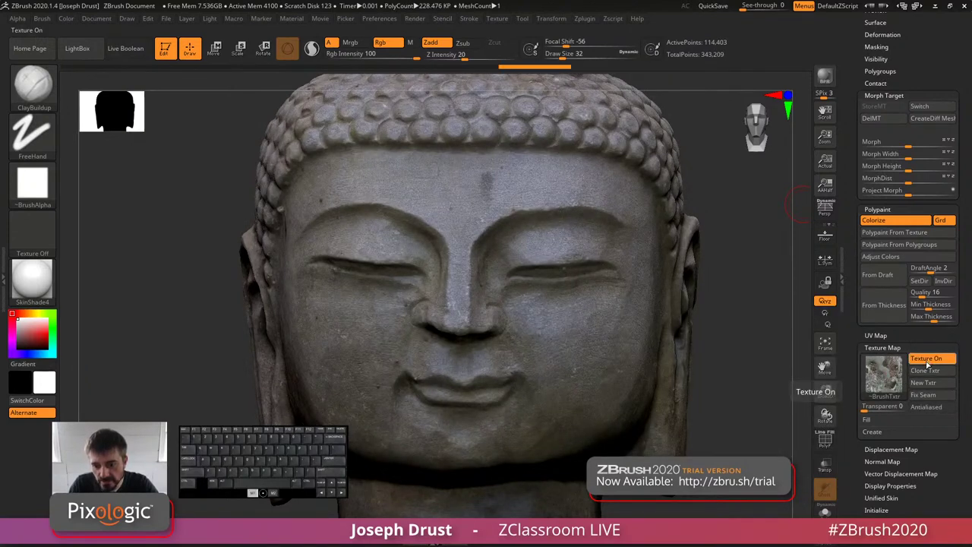
click(926, 362)
click(926, 363)
click(925, 363)
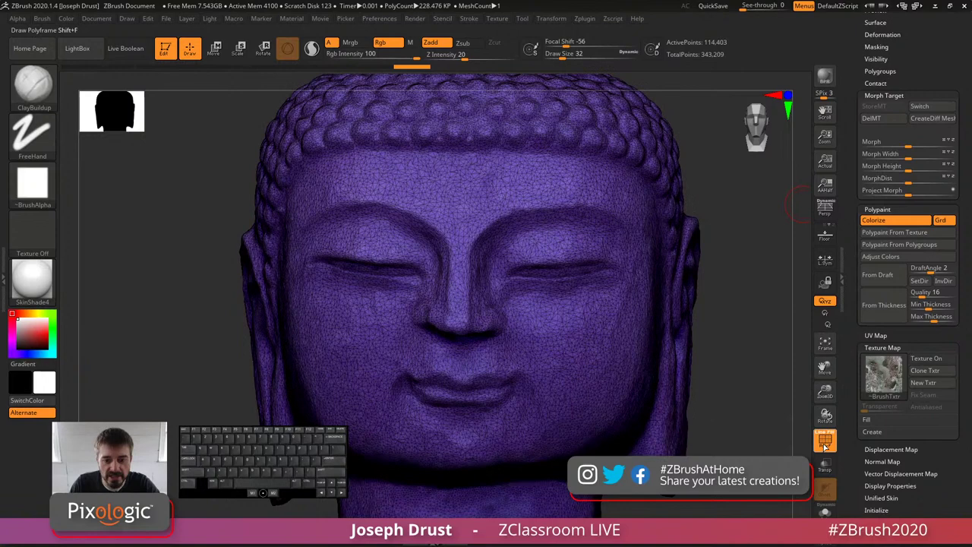
Step: Check the duplicated head's polygon density with the polyframe display and compare texture against polypaint once more
click(825, 441)
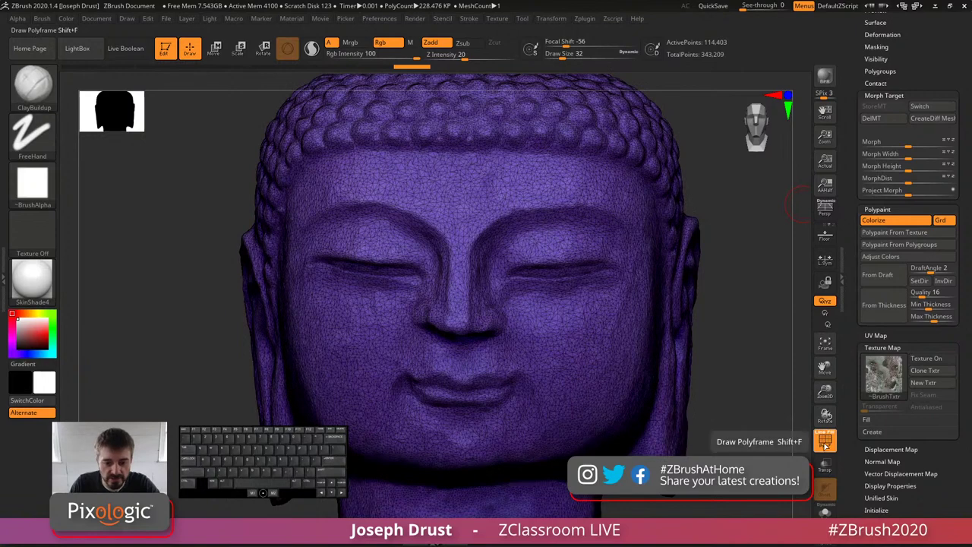
click(825, 440)
click(927, 359)
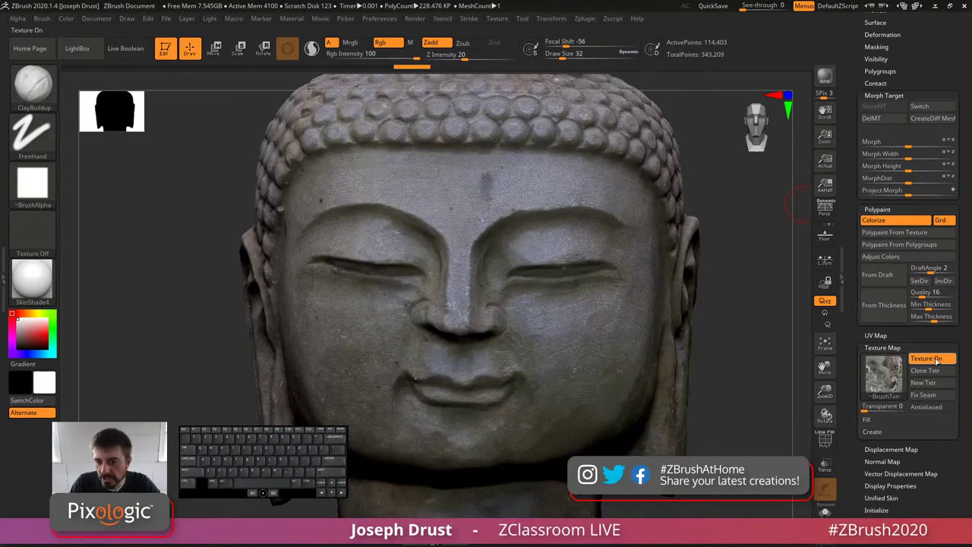
click(935, 359)
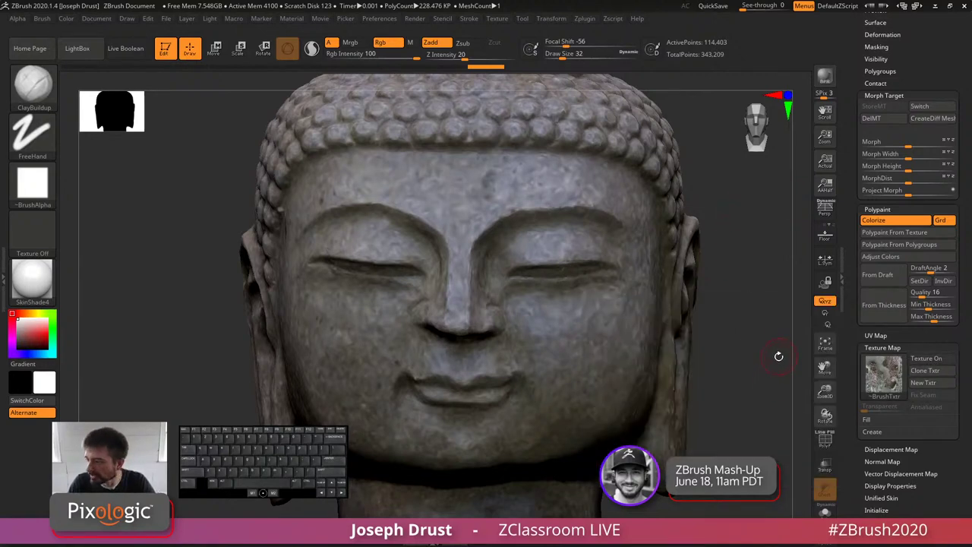
Step: Undo the polypaint conversion and turn off Colorize on the duplicated head
key(ctrl+z)
alt+drag(779, 386, 775, 327)
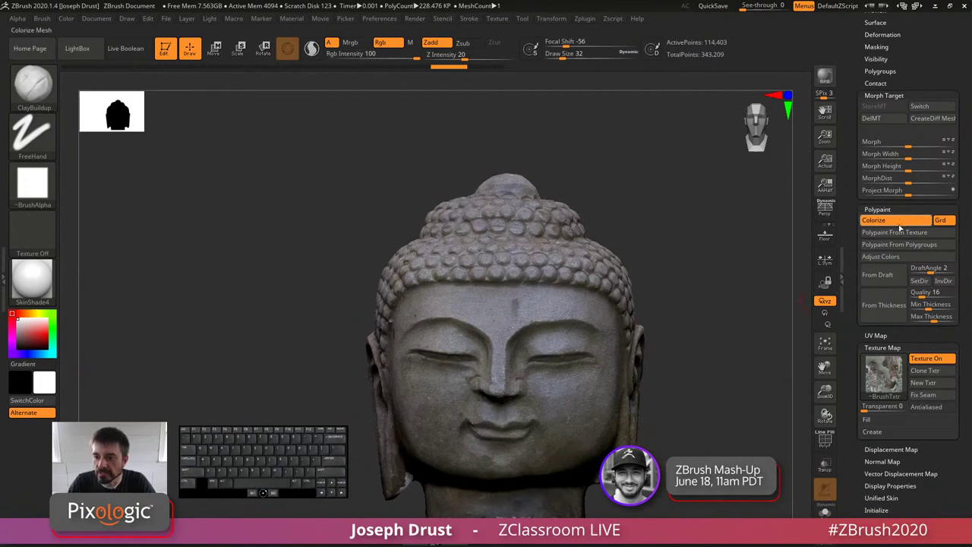
click(898, 224)
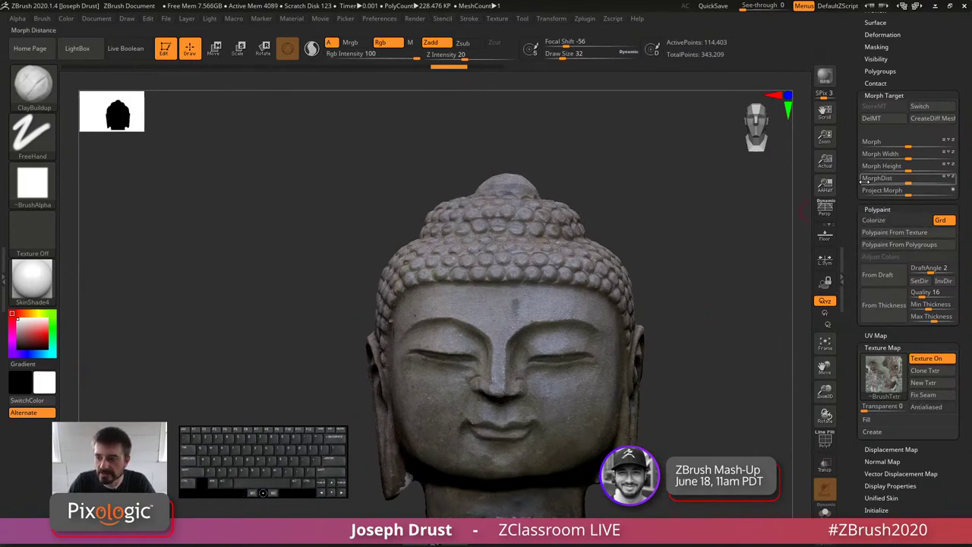
Step: Turn off subdivision smoothing and divide the duplicated head twice, up to SDiv level 3
drag(851, 182, 849, 304)
drag(847, 235, 848, 277)
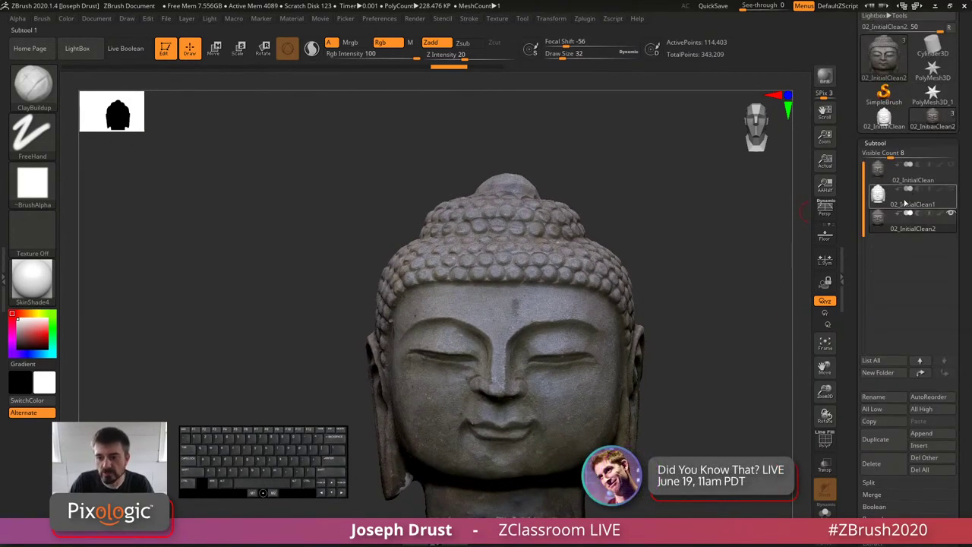
mouse_move(897, 205)
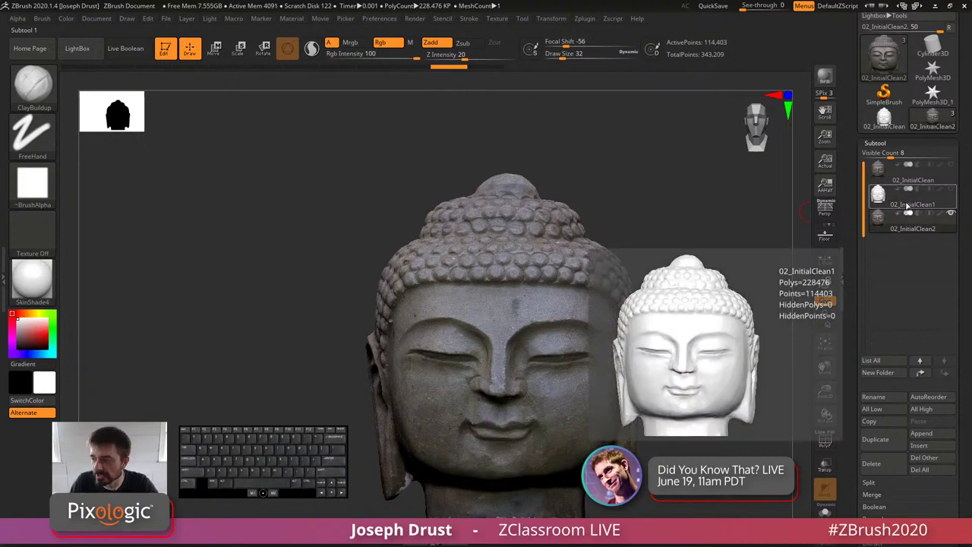
mouse_move(910, 220)
drag(854, 237, 853, 176)
click(880, 303)
scroll(859, 319, down, 1)
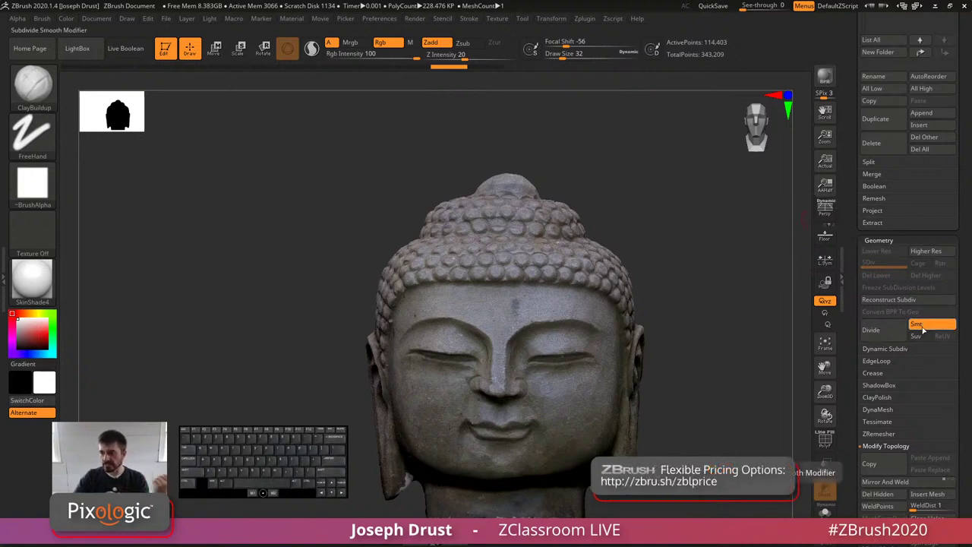
click(926, 330)
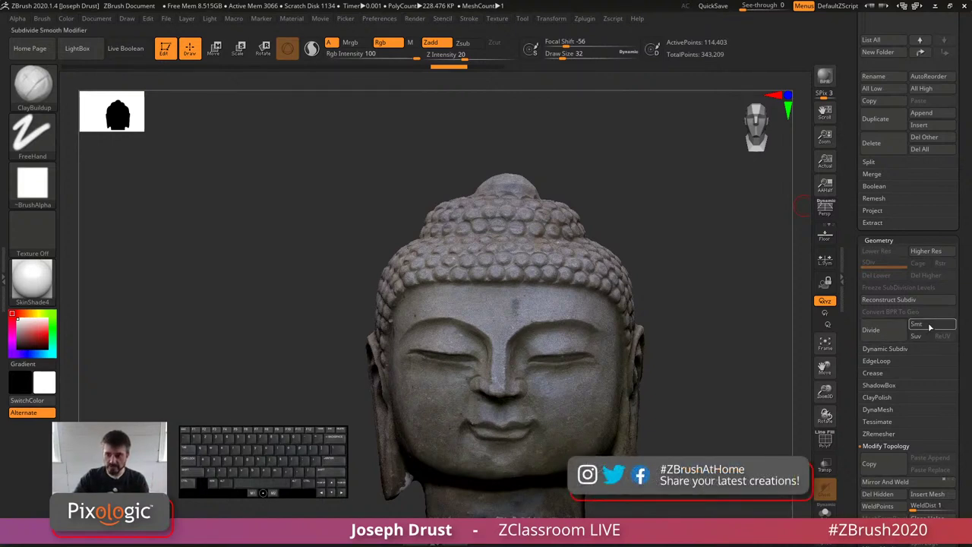
click(882, 338)
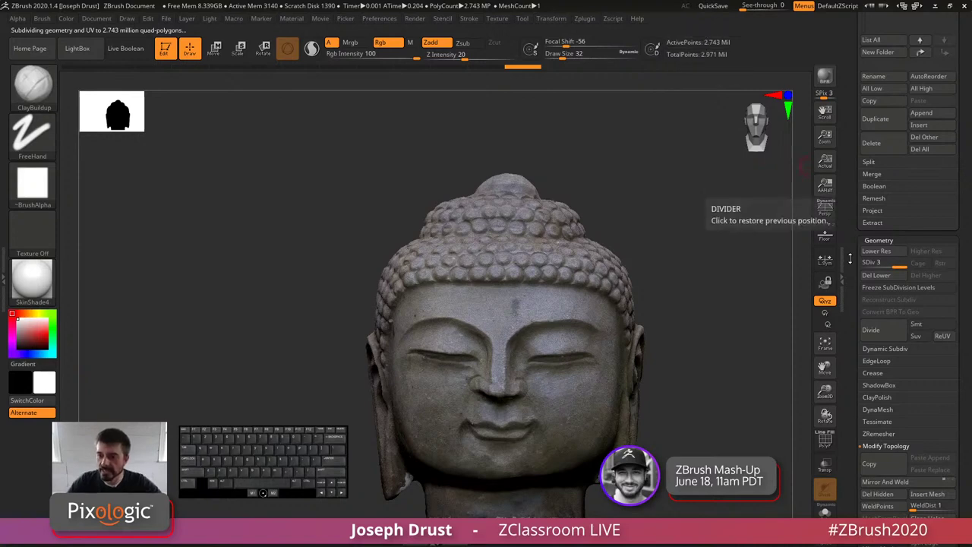
Step: Convert the texture map of the subdivided head to polypaint
drag(848, 334, 848, 160)
alt+drag(731, 327, 717, 227)
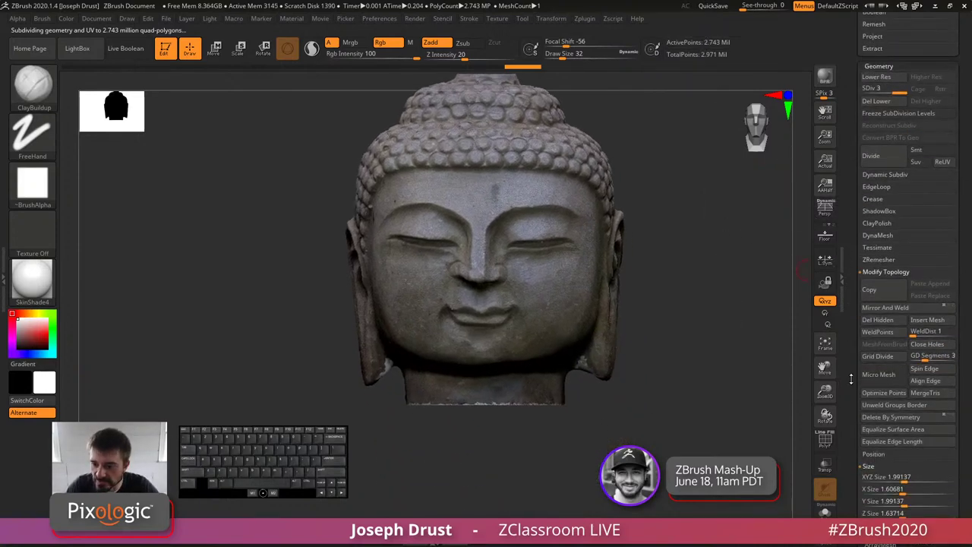
scroll(887, 139, down, 10)
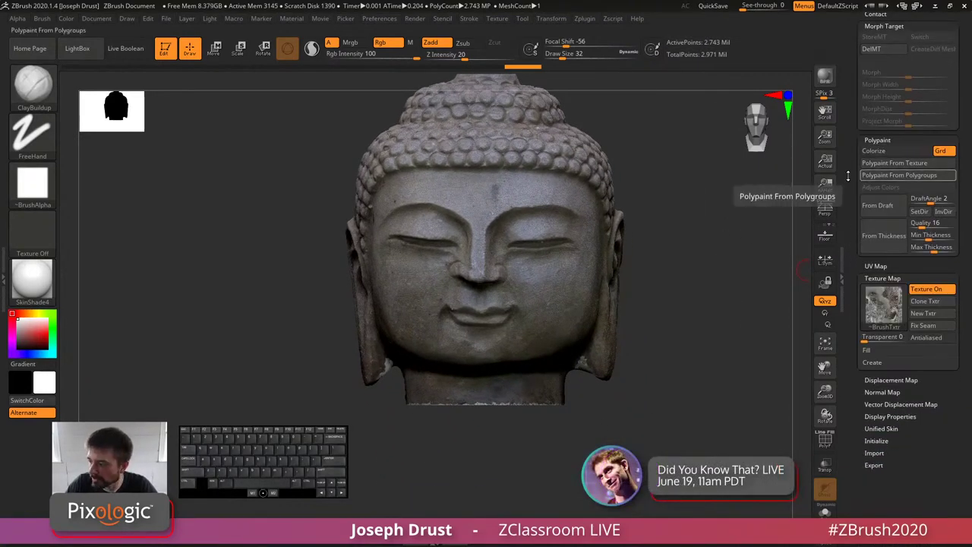
alt+drag(703, 243, 737, 323)
click(890, 164)
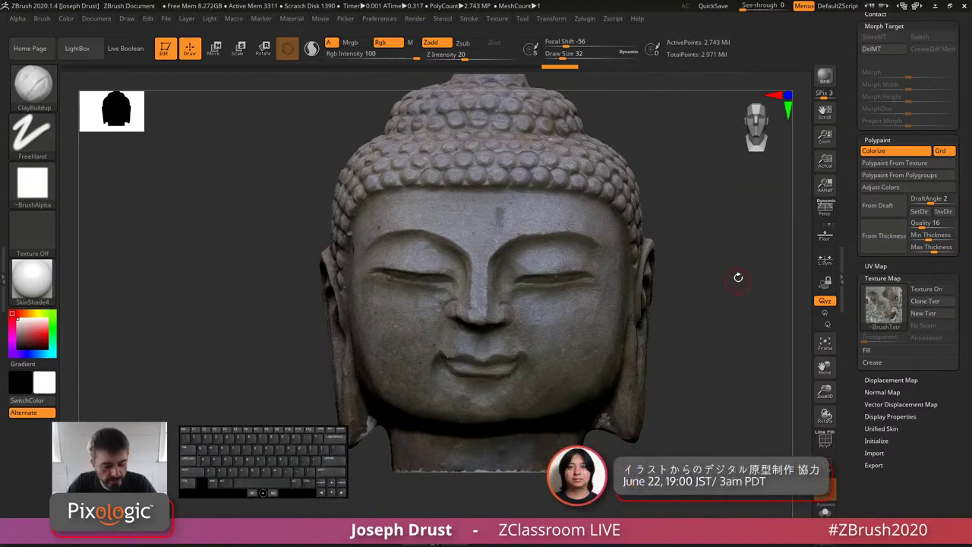
Step: Compare the new polypaint with the original texture on the face by toggling the texture map, leaving it off
alt+drag(738, 278, 762, 334)
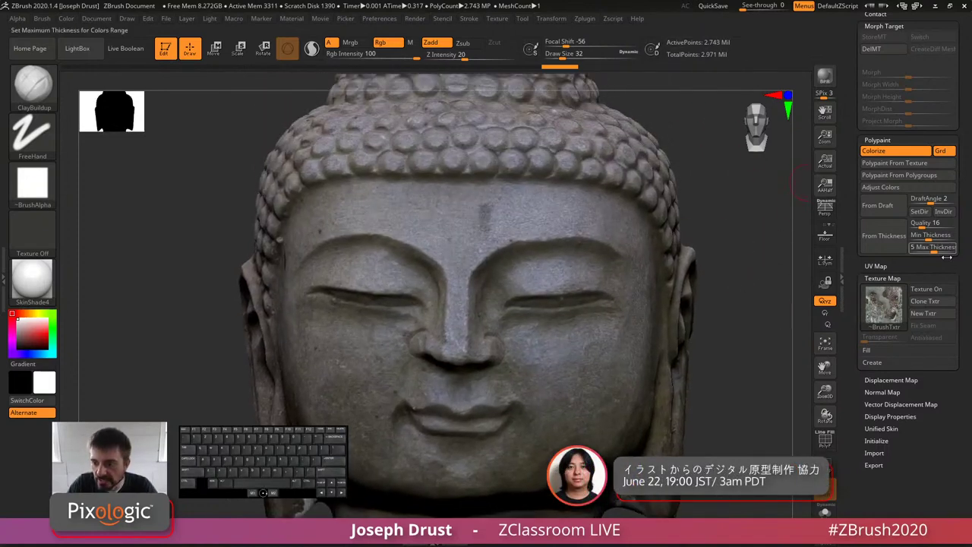
click(927, 290)
click(927, 290)
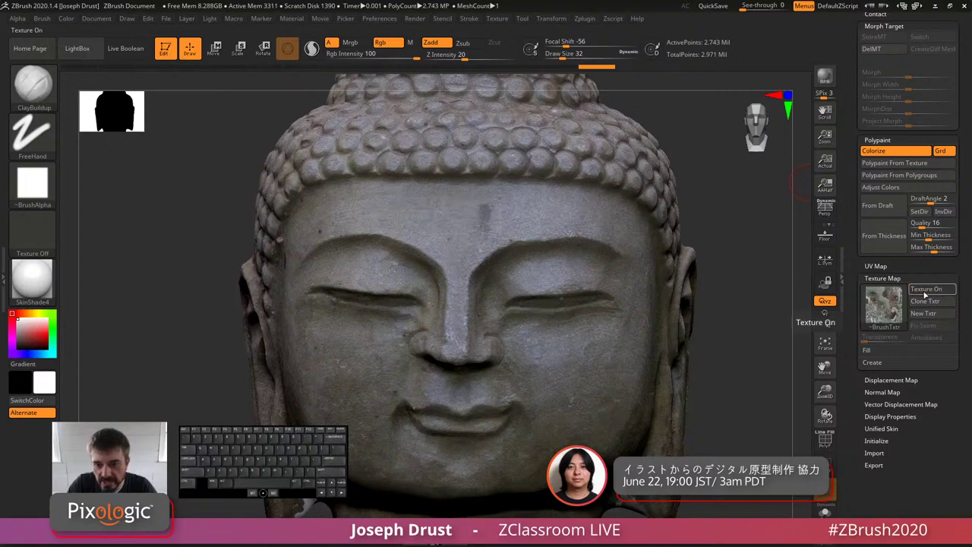
click(926, 289)
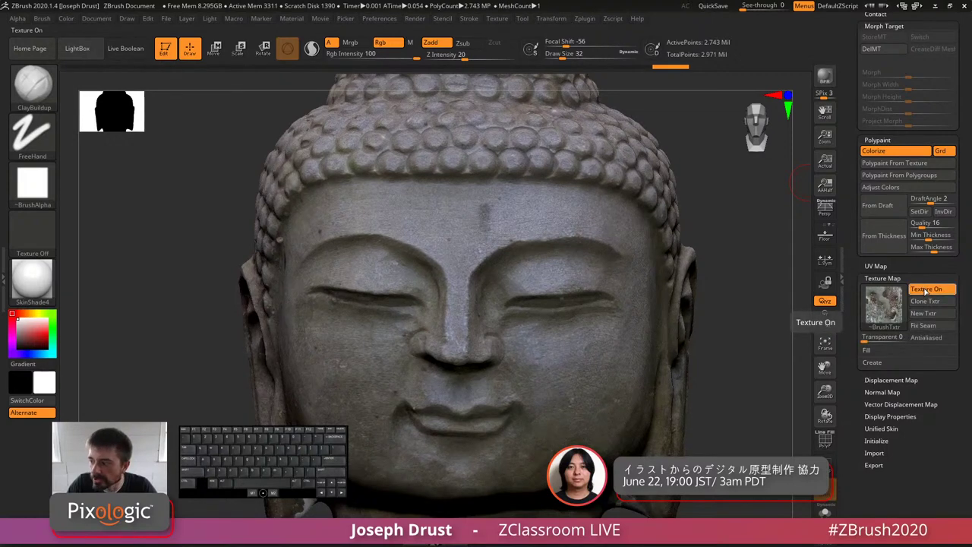
click(926, 290)
click(926, 290)
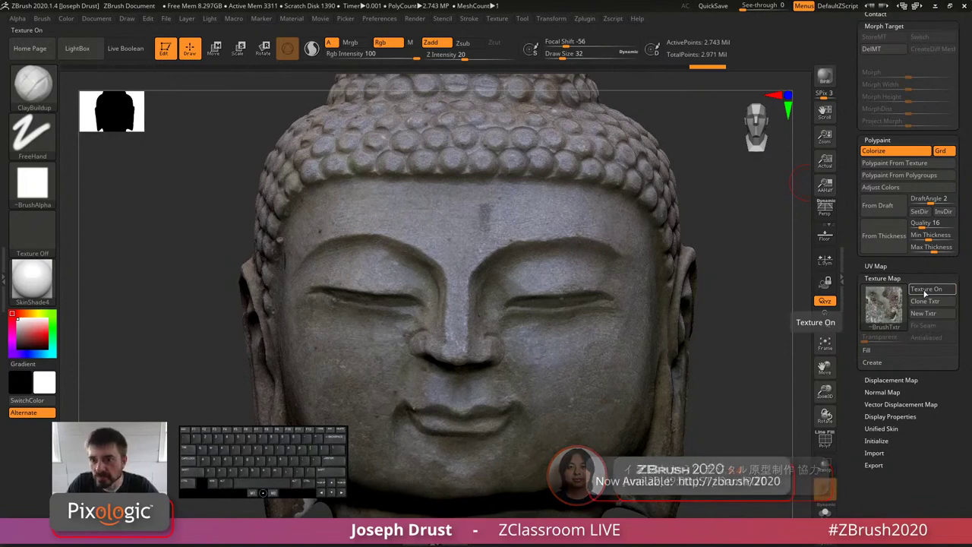
click(926, 290)
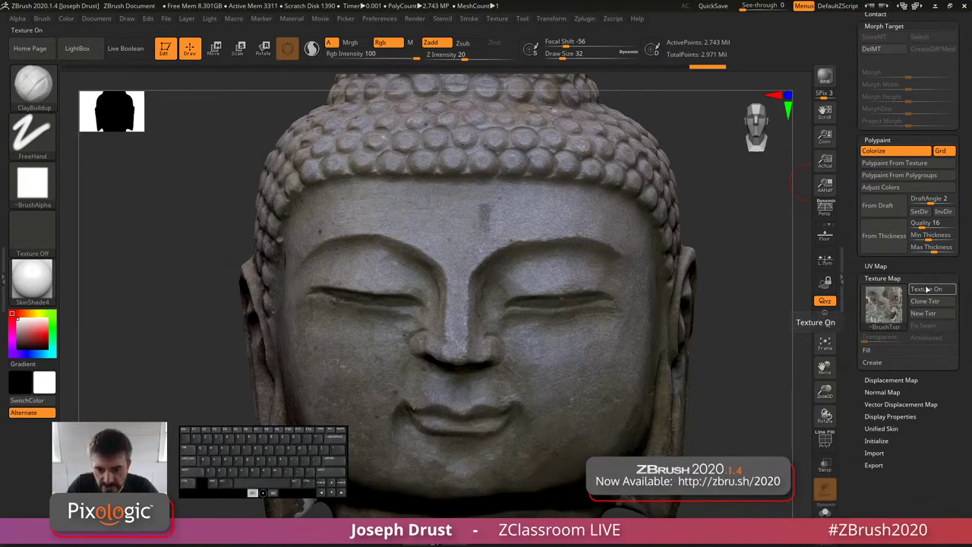
click(927, 290)
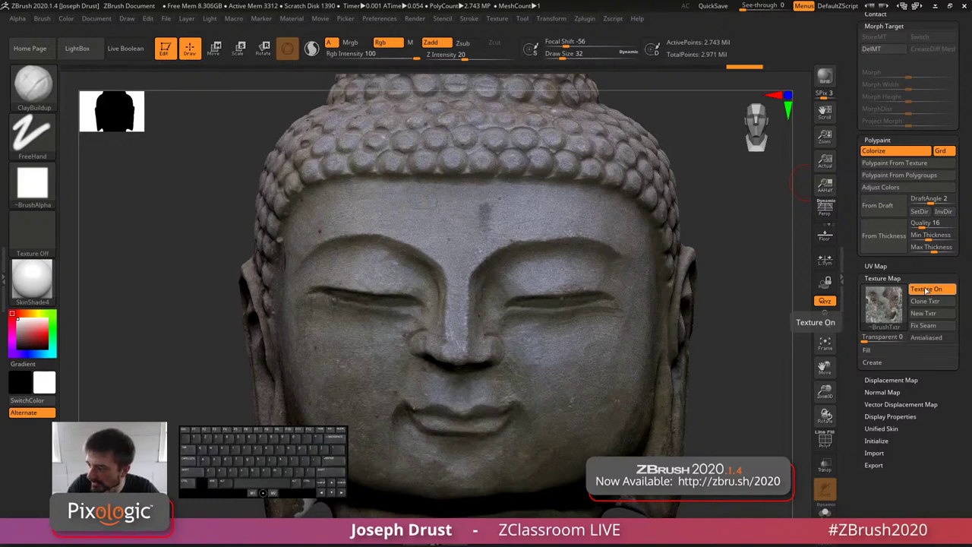
click(926, 291)
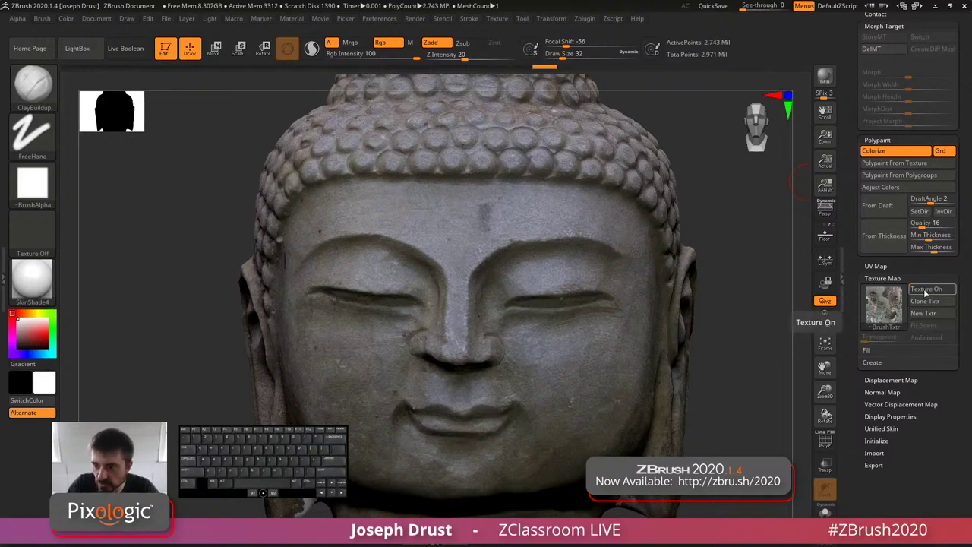
click(925, 293)
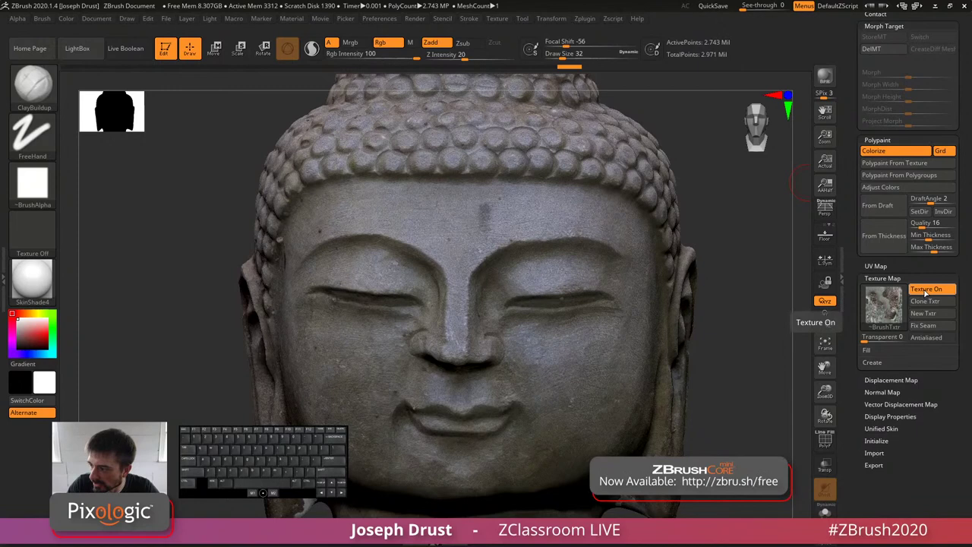
click(926, 293)
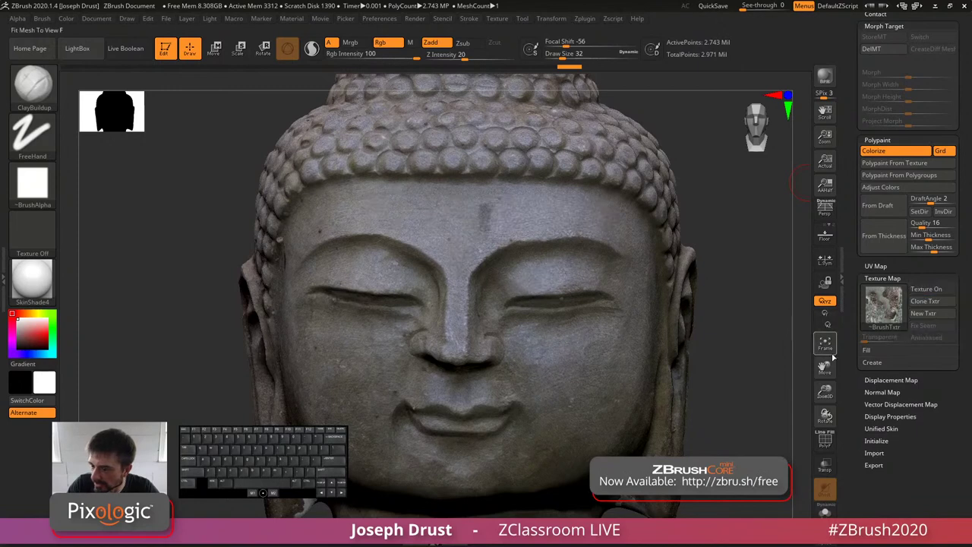
Step: Duplicate the polypainted 02_InitialClean2 subtool
alt+drag(745, 378, 737, 278)
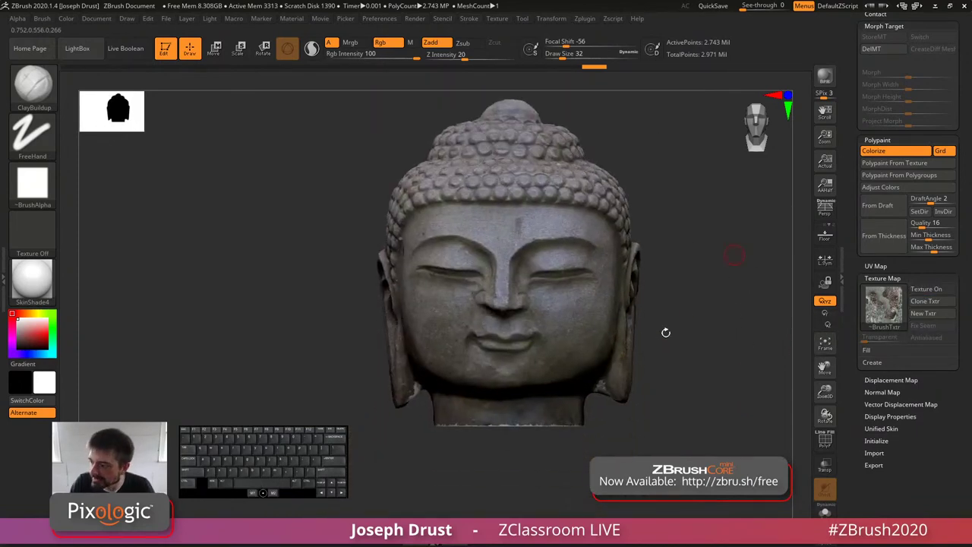
mouse_move(735, 337)
mouse_down()
mouse_move(735, 243)
mouse_move(735, 331)
mouse_up()
drag(858, 210, 826, 367)
drag(857, 185, 850, 288)
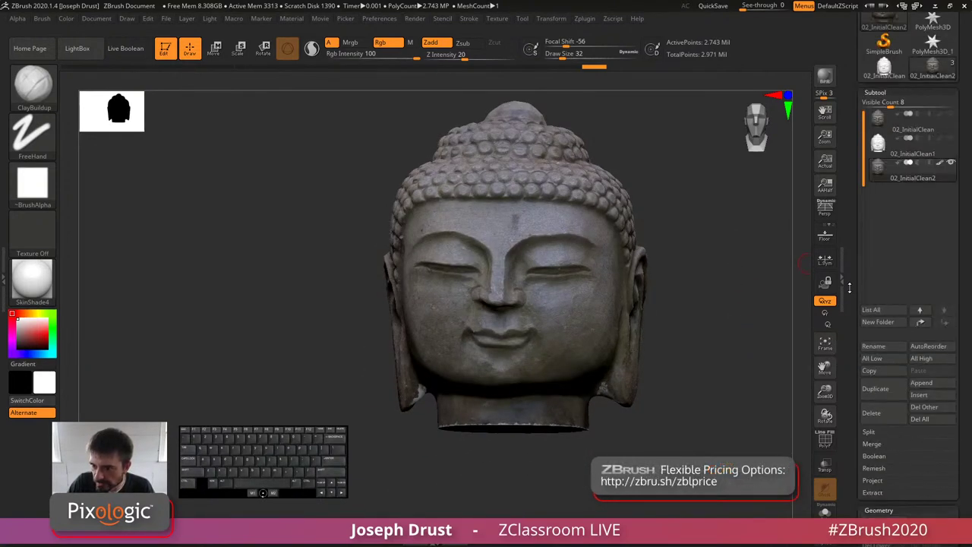
click(869, 387)
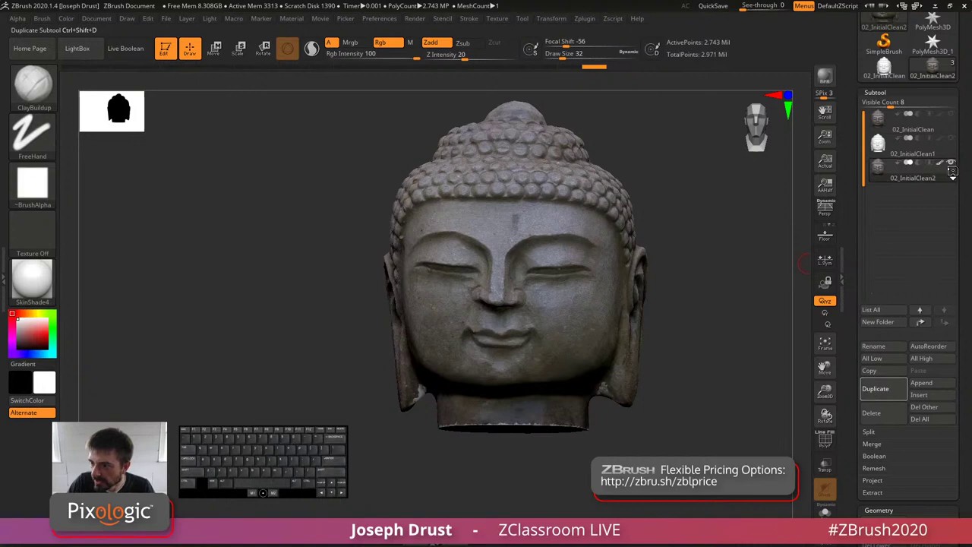
Step: Make the new copy the active subtool and set its texture map to Texture Off
mouse_move(954, 166)
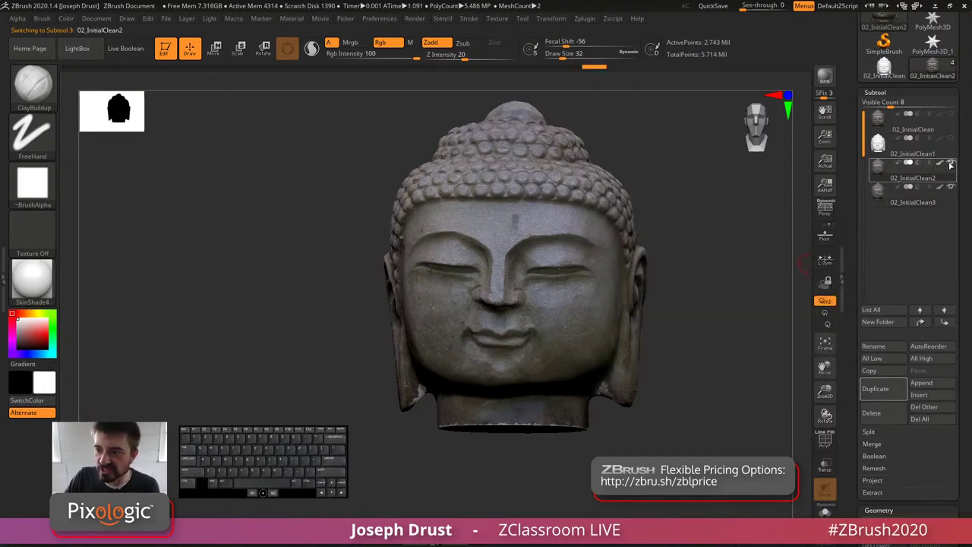
drag(707, 315, 766, 277)
scroll(853, 325, down, 10)
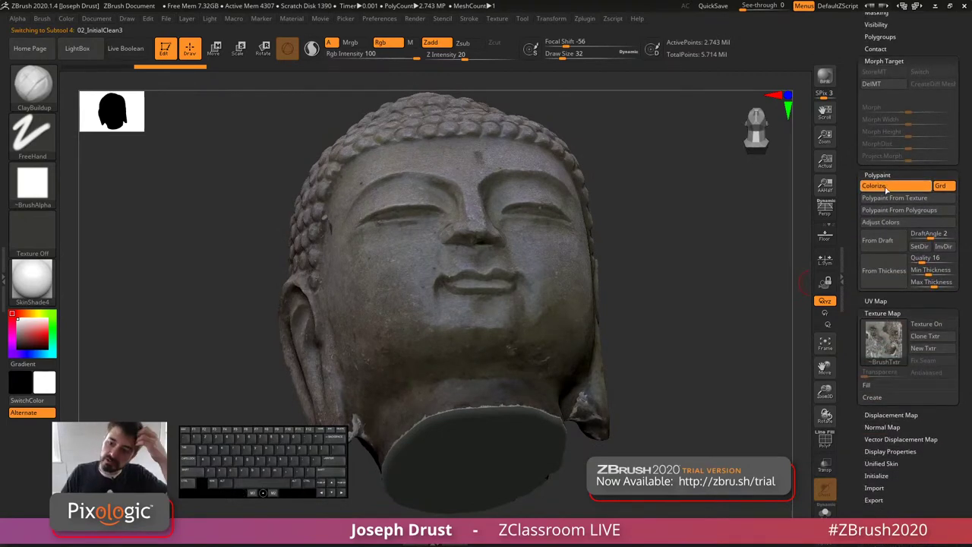
click(883, 339)
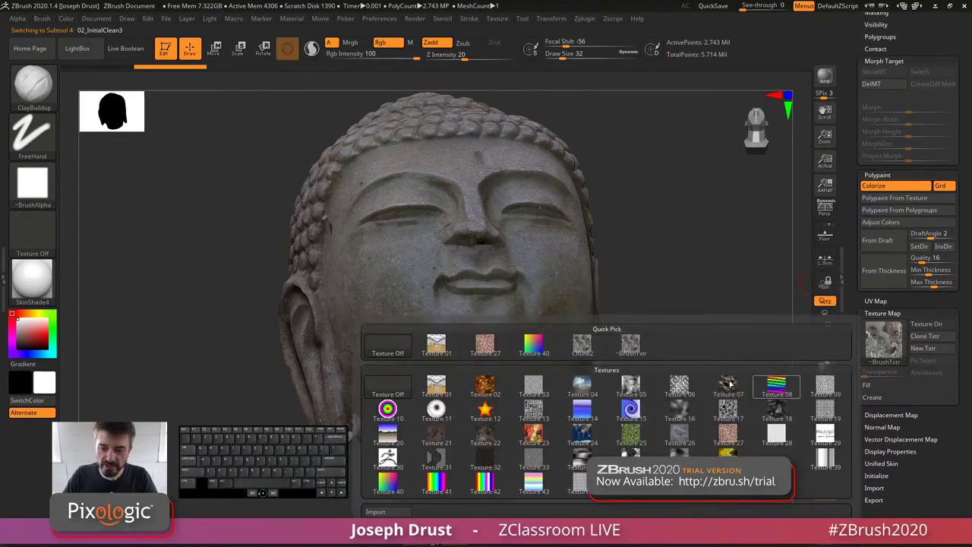
click(387, 351)
Step: Choose the XTractor brush and set its draw size to 48
drag(812, 258, 720, 209)
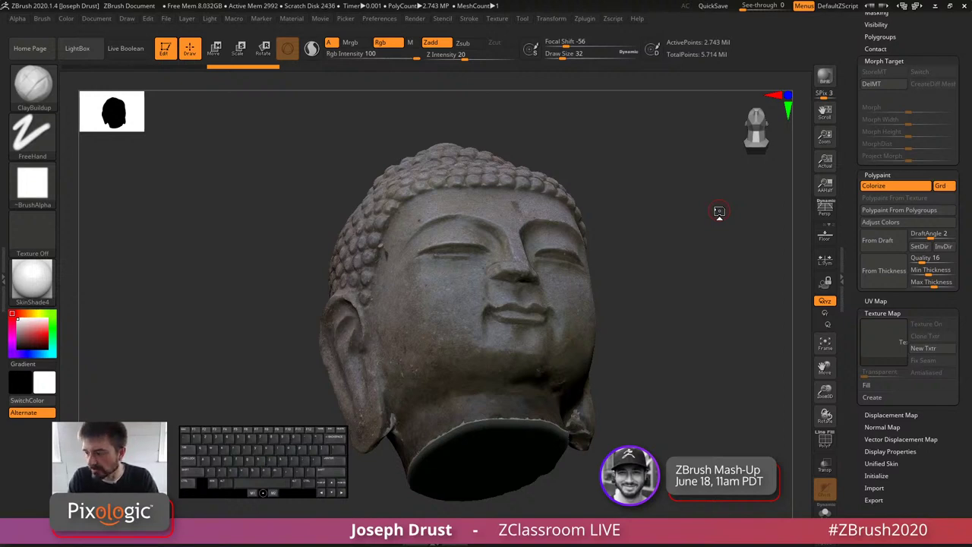
drag(719, 212, 488, 277)
drag(707, 249, 257, 197)
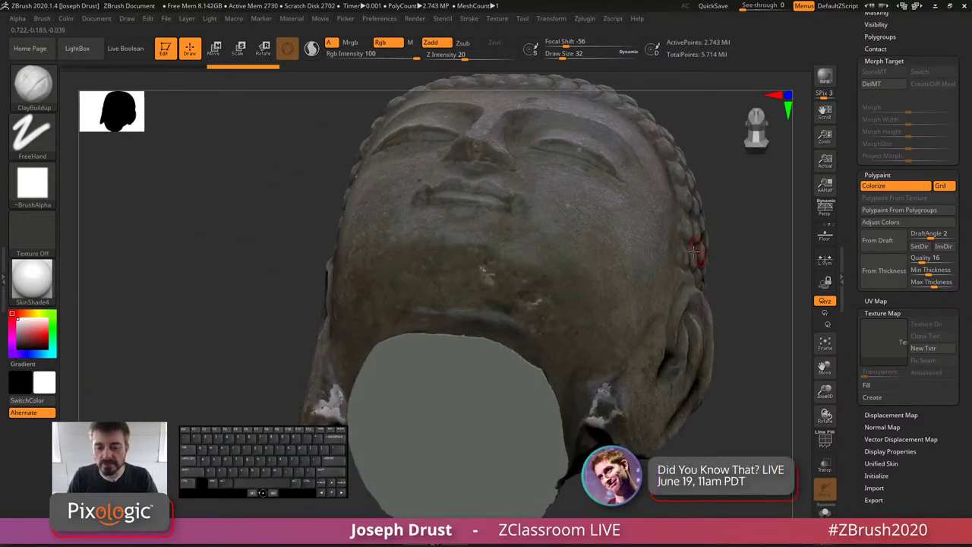
click(43, 90)
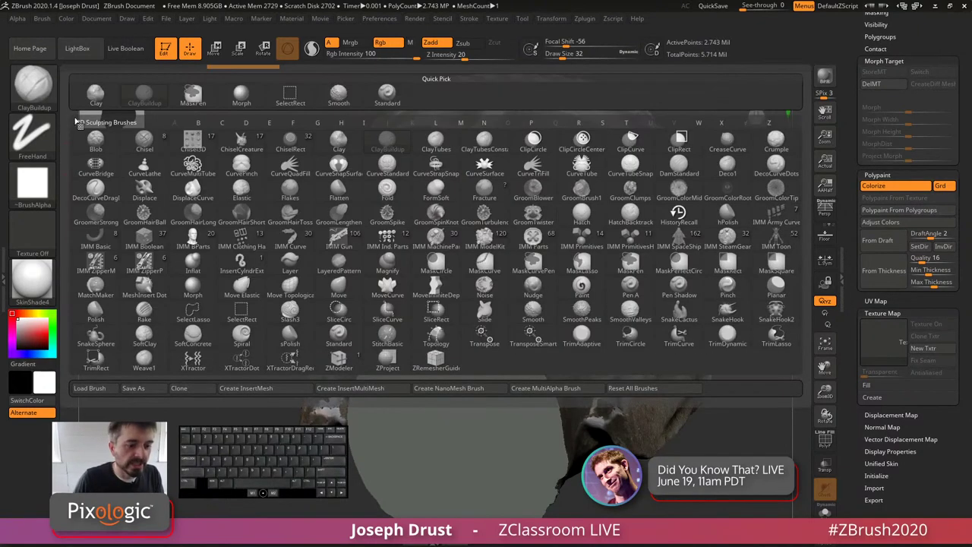
click(193, 364)
key(bracketright)
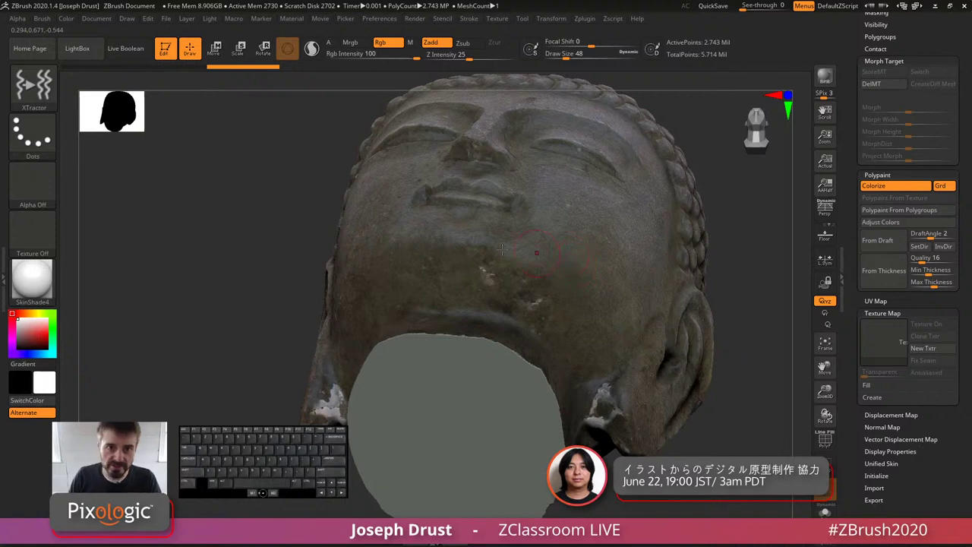
Step: Extract an alpha and texture from the cheek with XTractor and try painting them on the flat neck cap
click(20, 21)
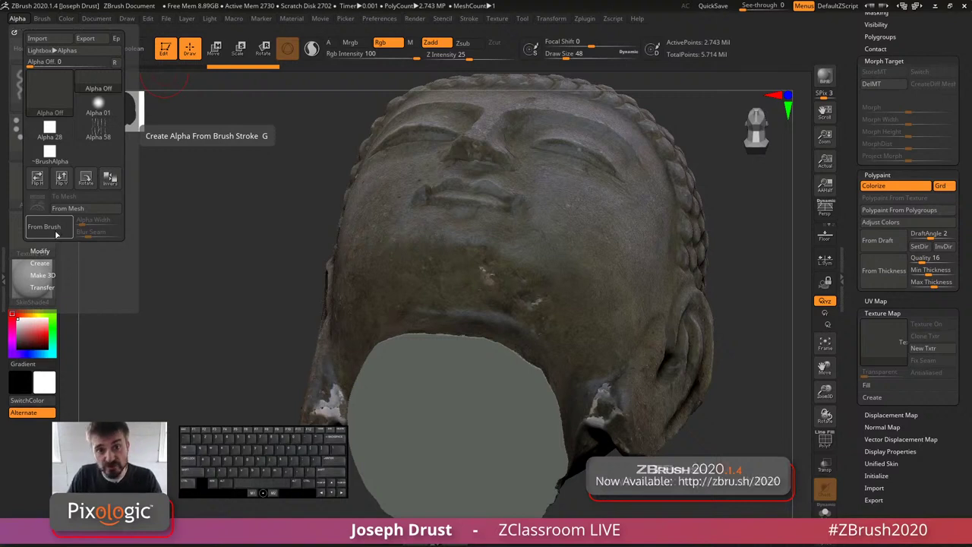
click(56, 233)
drag(740, 233, 559, 251)
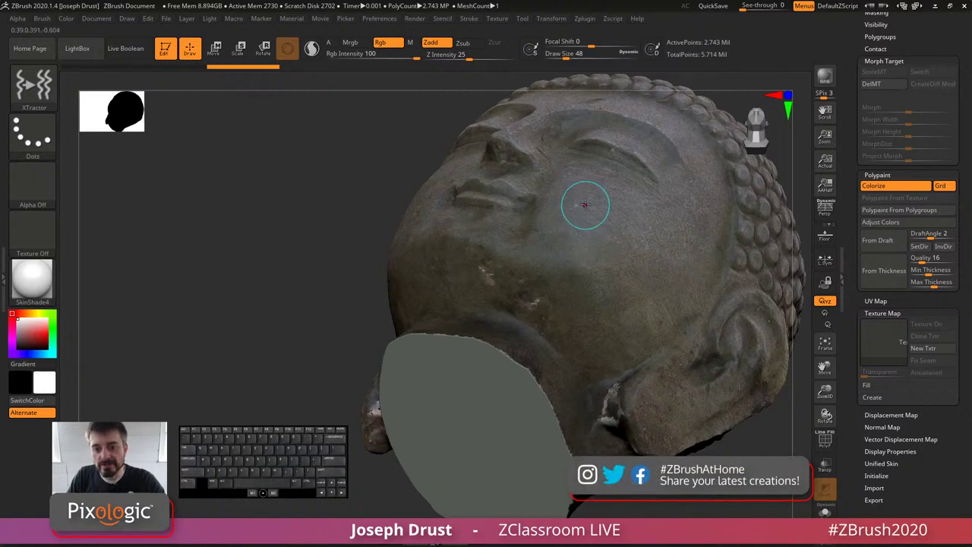
drag(586, 202, 612, 259)
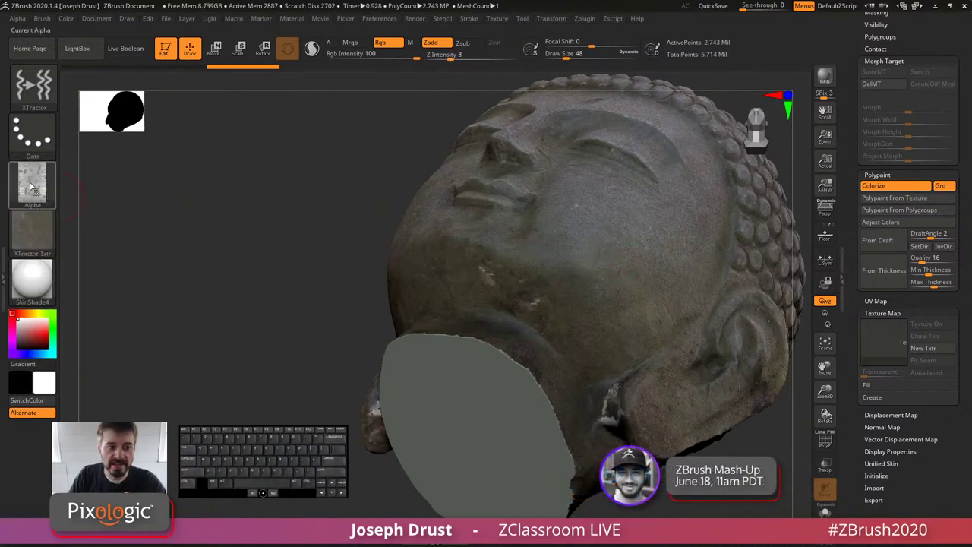
mouse_move(32, 185)
mouse_move(40, 241)
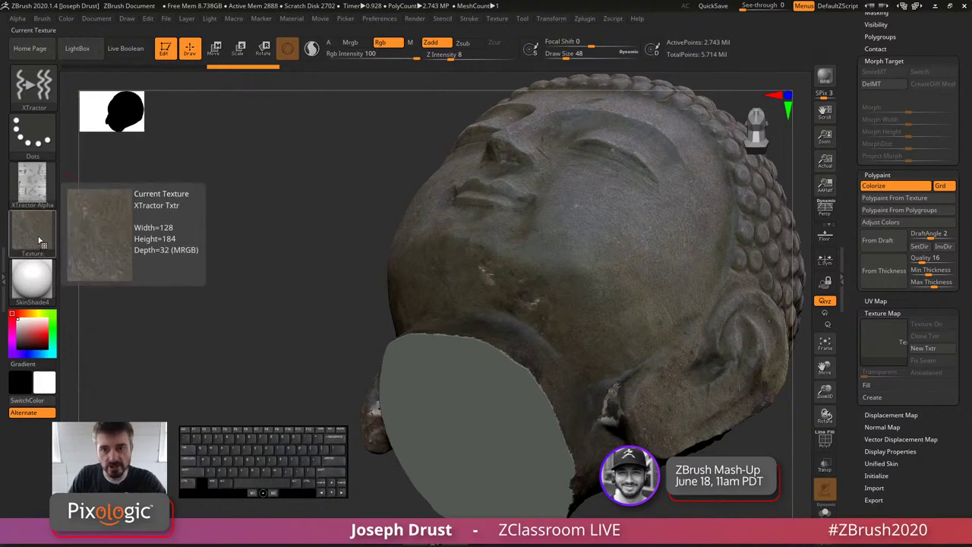
mouse_move(296, 340)
mouse_down()
mouse_move(469, 390)
mouse_move(505, 448)
mouse_move(456, 414)
mouse_move(448, 357)
mouse_move(517, 424)
mouse_move(486, 354)
mouse_move(422, 354)
mouse_move(460, 444)
mouse_move(525, 446)
mouse_move(536, 363)
mouse_move(460, 334)
mouse_move(531, 384)
mouse_move(529, 469)
mouse_move(430, 376)
mouse_up()
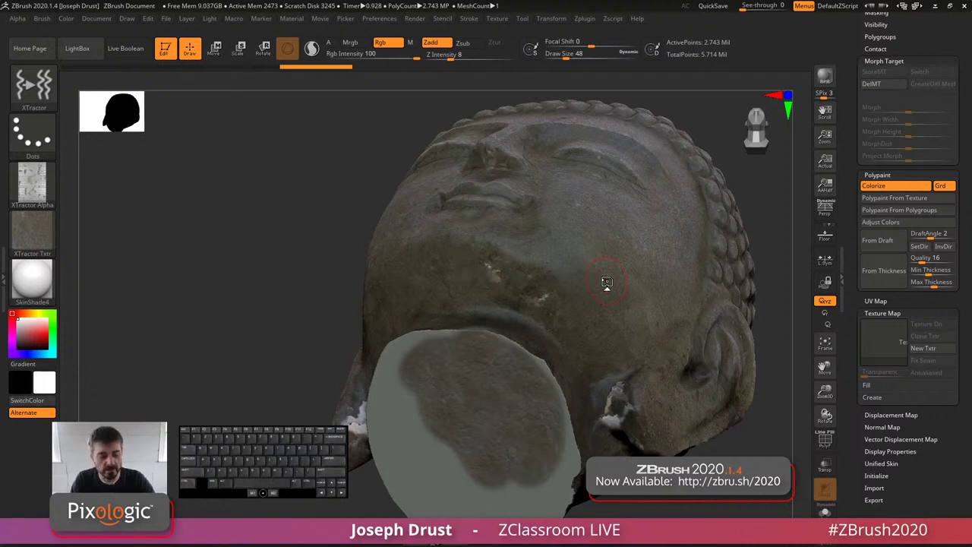
key(ctrl+z)
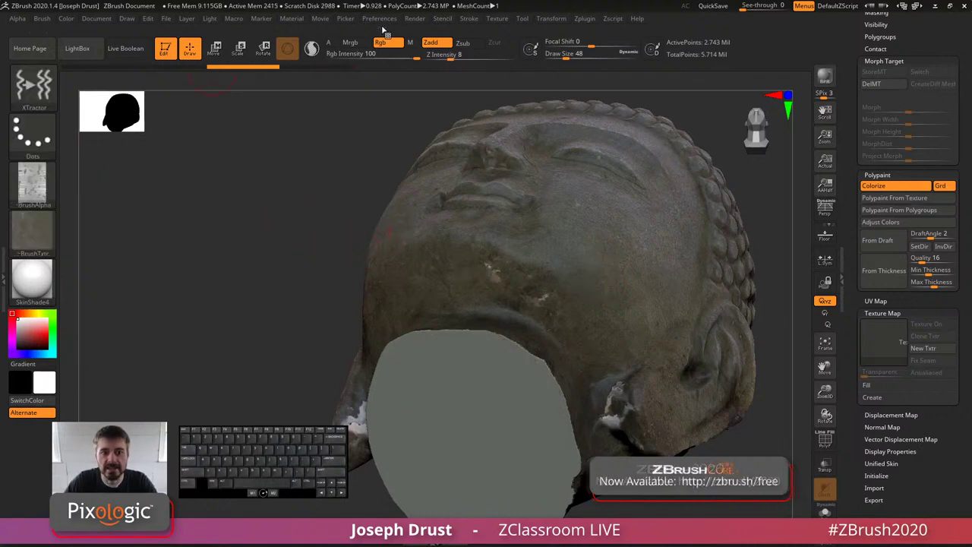
Step: Turn off Zadd and clear both the texture and the alpha from the XTractor brush
click(440, 44)
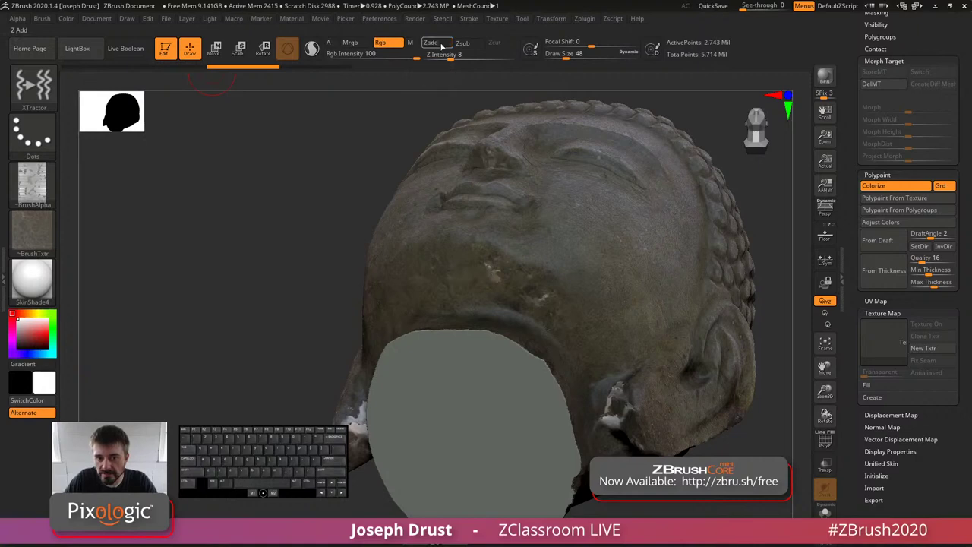
click(40, 239)
click(71, 221)
click(32, 182)
click(101, 187)
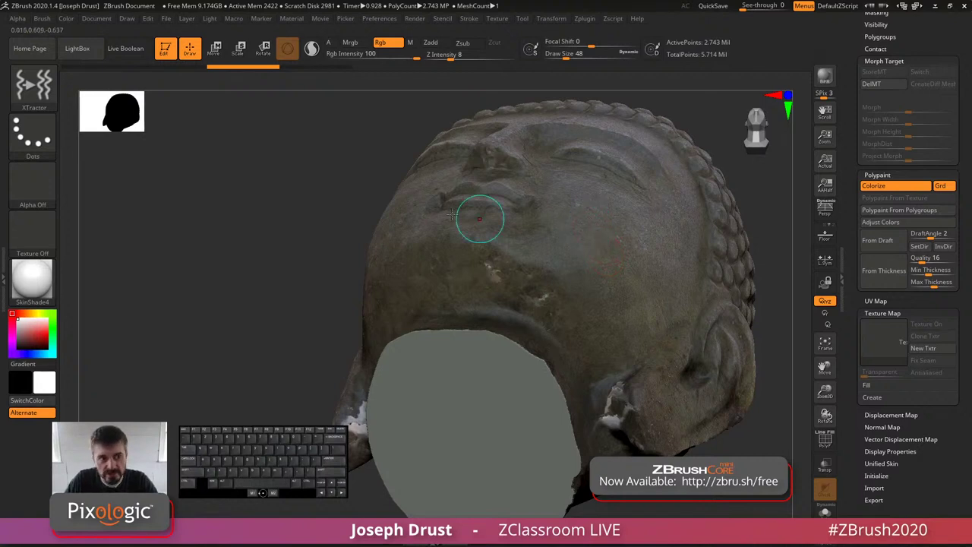
Step: Extract only the color texture from the lower cheek and try painting it across the flat neck cap
click(17, 19)
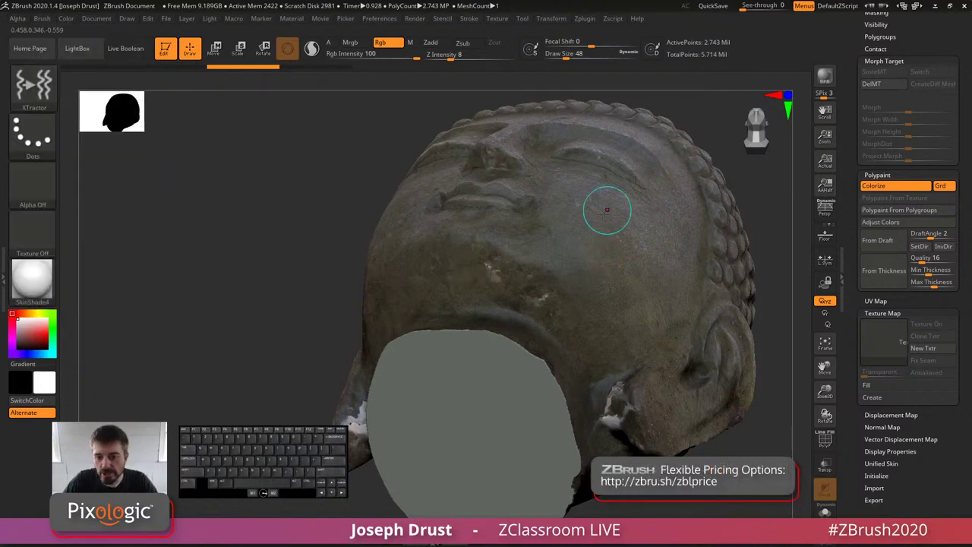
drag(613, 262, 619, 276)
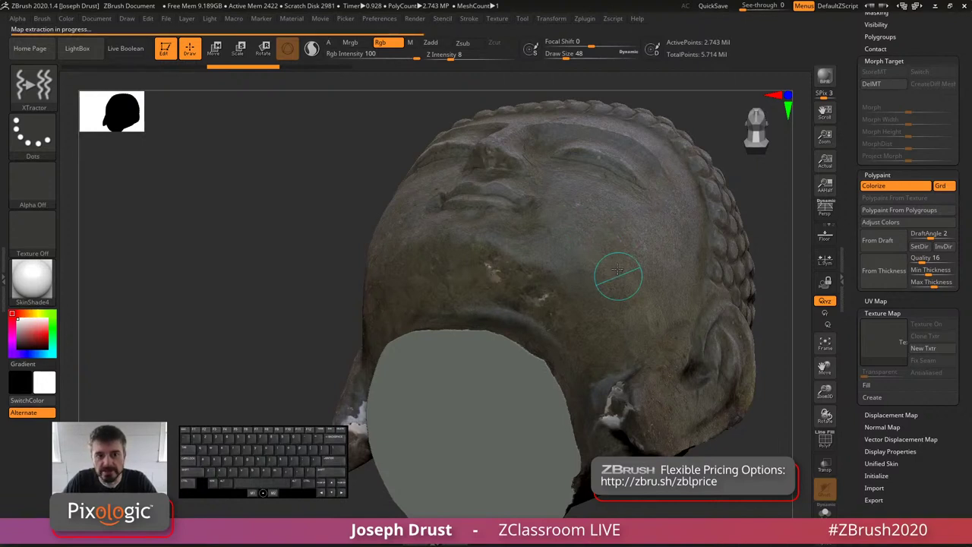
mouse_move(33, 242)
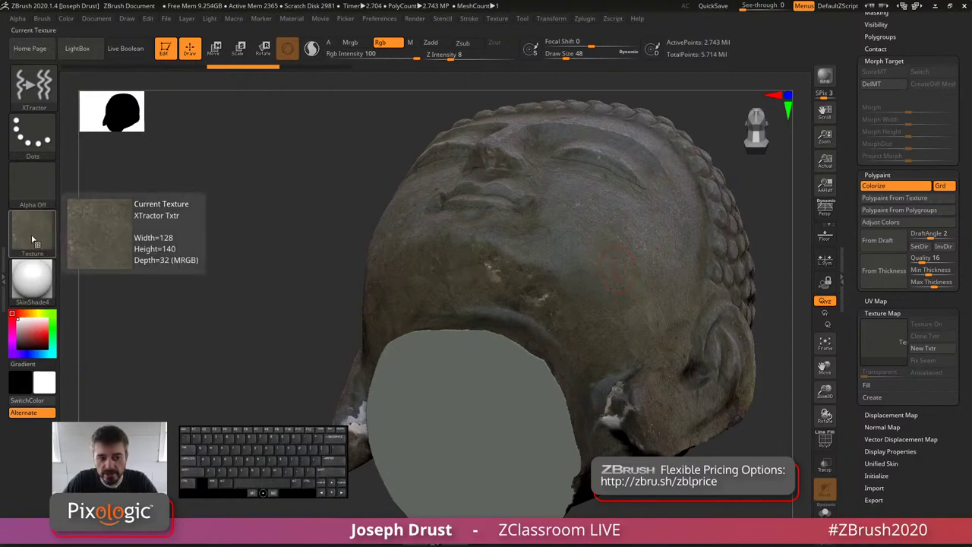
mouse_move(465, 363)
mouse_down()
mouse_move(493, 351)
mouse_move(478, 338)
mouse_move(543, 395)
mouse_move(459, 361)
mouse_move(403, 426)
mouse_move(441, 395)
mouse_move(456, 501)
mouse_move(473, 470)
mouse_move(521, 425)
mouse_move(558, 433)
mouse_move(565, 403)
mouse_move(380, 389)
mouse_up()
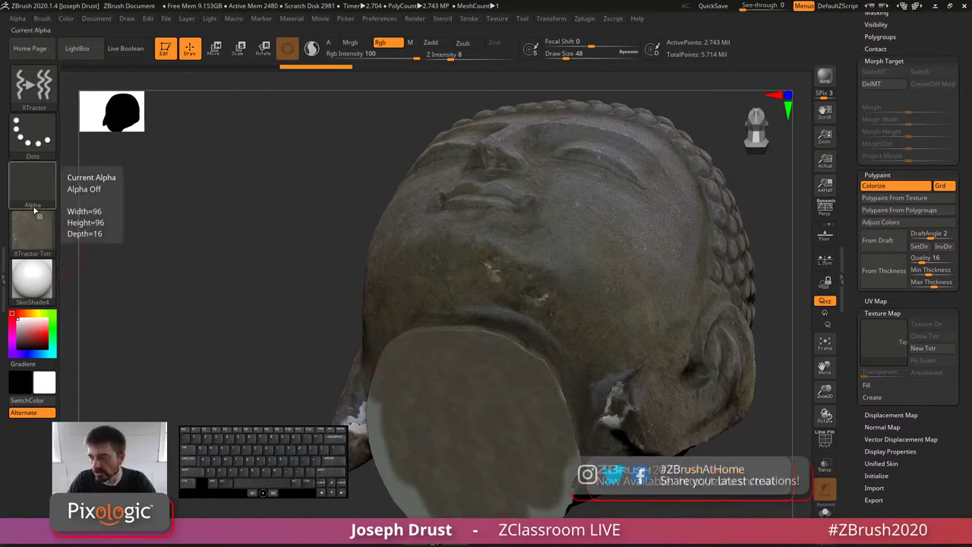
key(ctrl+z)
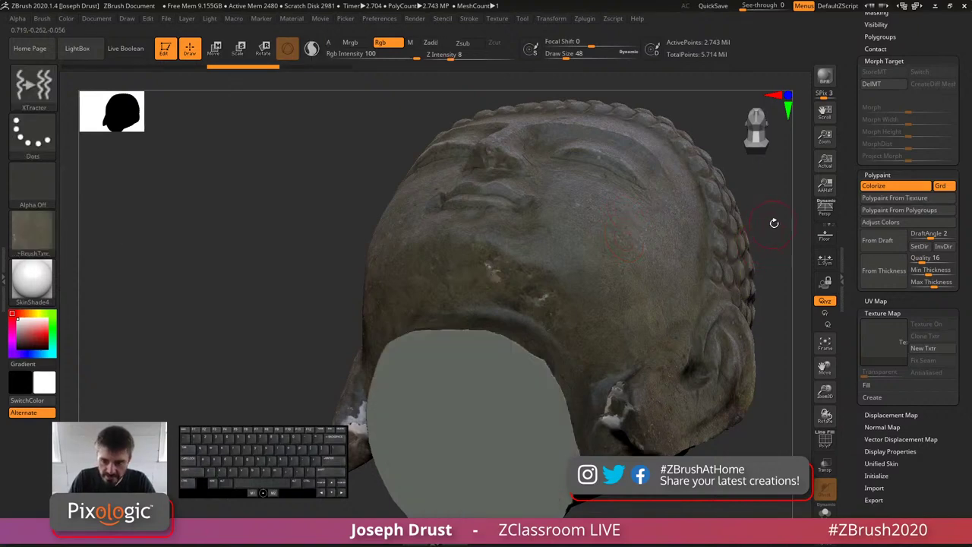
Step: Compare the head's polypaint under the Flat Color and SkinShade4 materials, leaving SkinShade4 applied
mouse_move(774, 222)
mouse_down()
mouse_move(777, 233)
mouse_move(754, 219)
mouse_move(661, 240)
mouse_move(534, 236)
mouse_up()
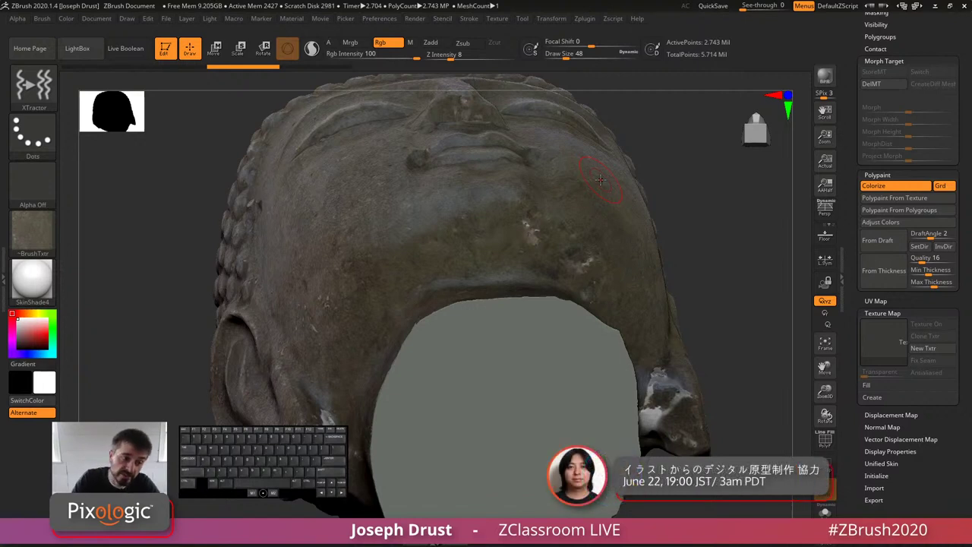
click(32, 280)
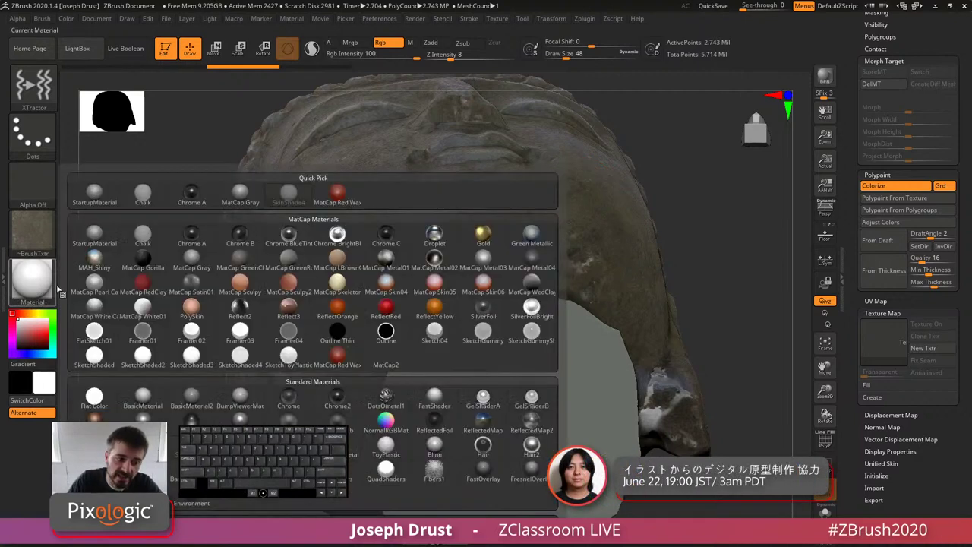
click(93, 396)
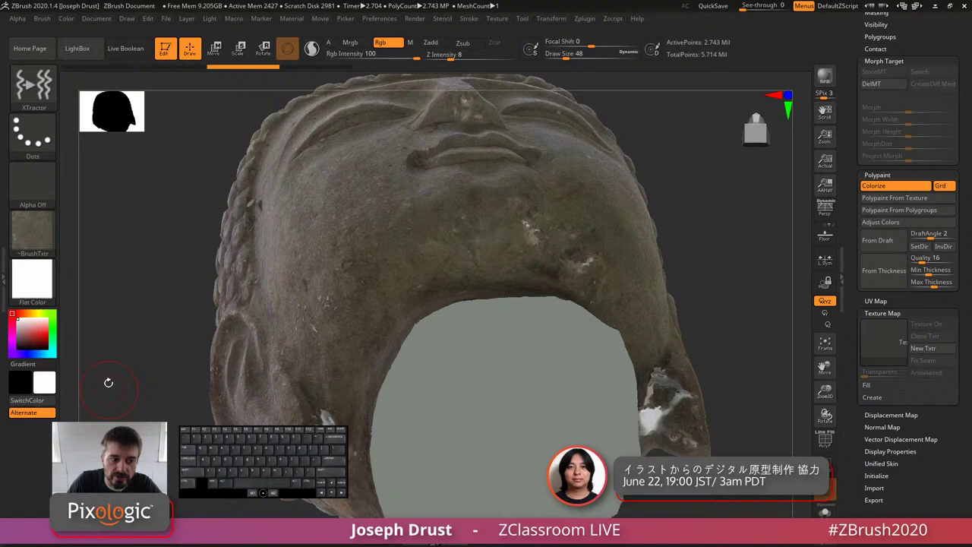
click(31, 288)
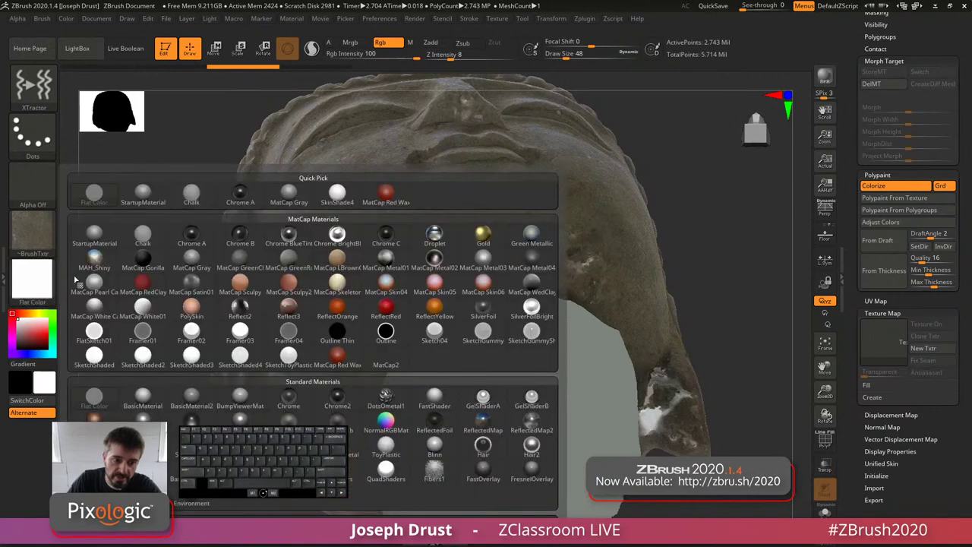
click(336, 193)
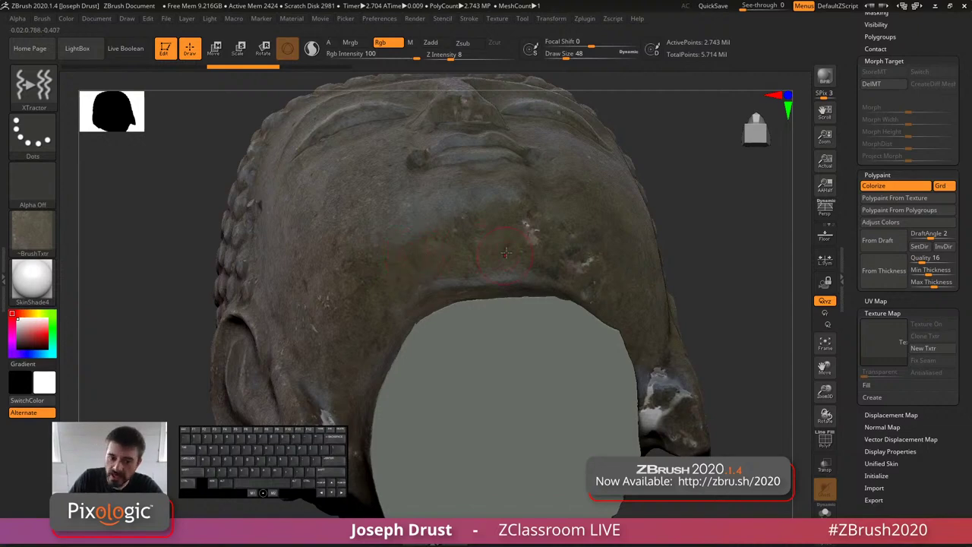
click(32, 277)
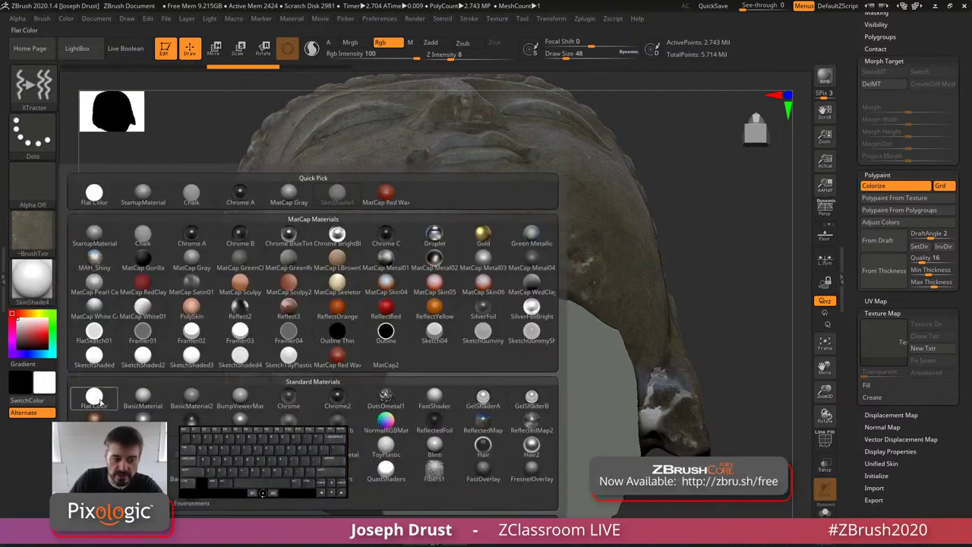
click(94, 399)
click(32, 277)
click(342, 197)
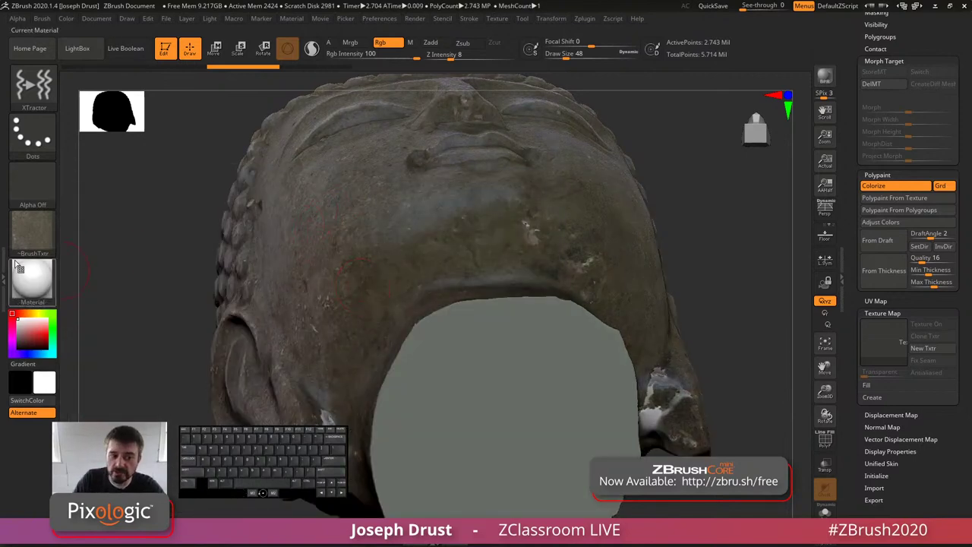
mouse_move(18, 268)
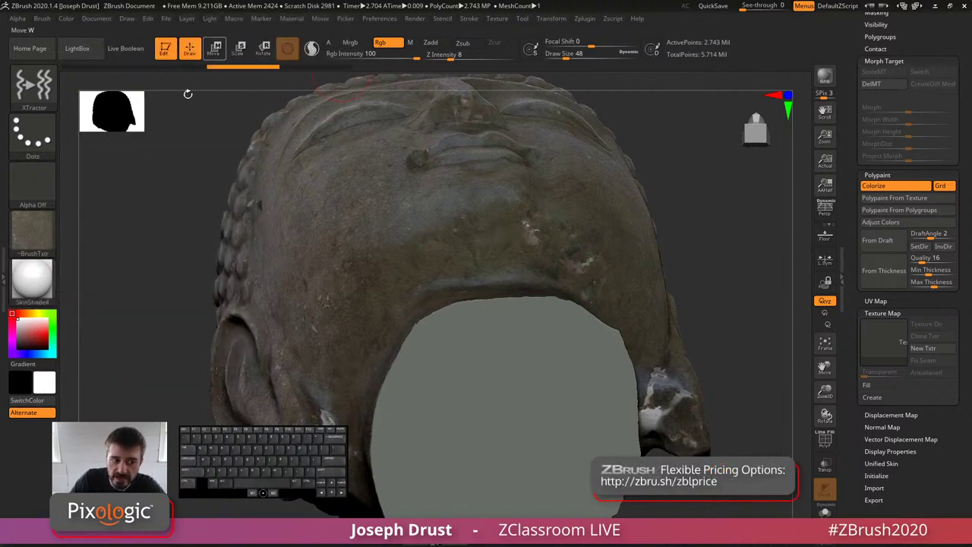
Step: Brighten the SkinShade4 material through its modifiers and compare it with Flat Color, keeping SkinShade4
click(292, 18)
click(306, 261)
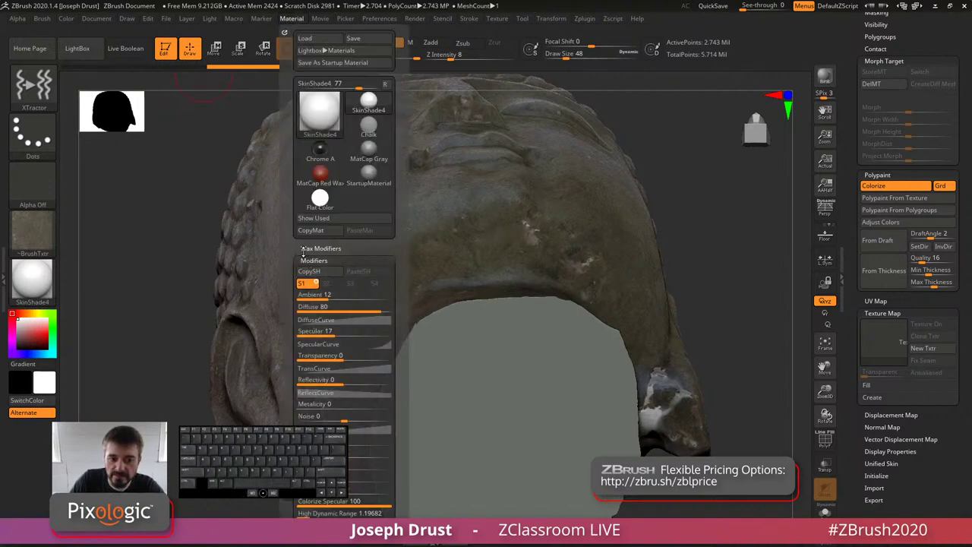
scroll(304, 252, down, 3)
drag(377, 220, 392, 220)
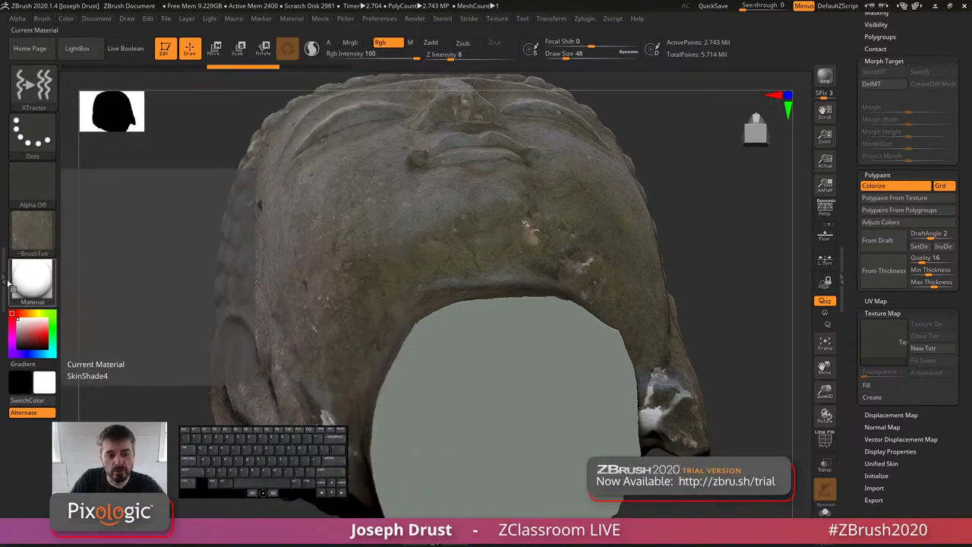
click(32, 280)
click(95, 397)
click(32, 280)
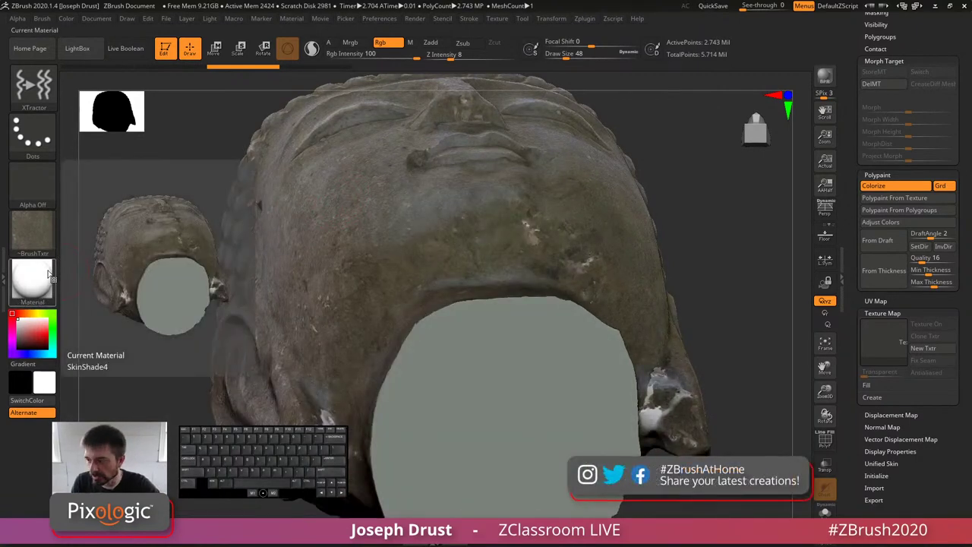
Step: Drop the head onto the canvas from a low front angle with Projection Master, using Colors and Fade without Deformation
drag(701, 178, 598, 232)
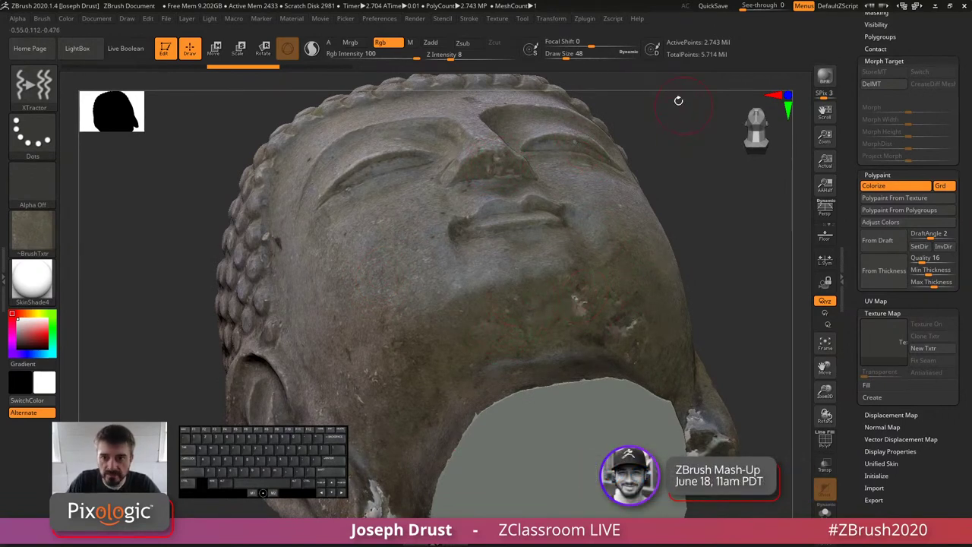
click(586, 20)
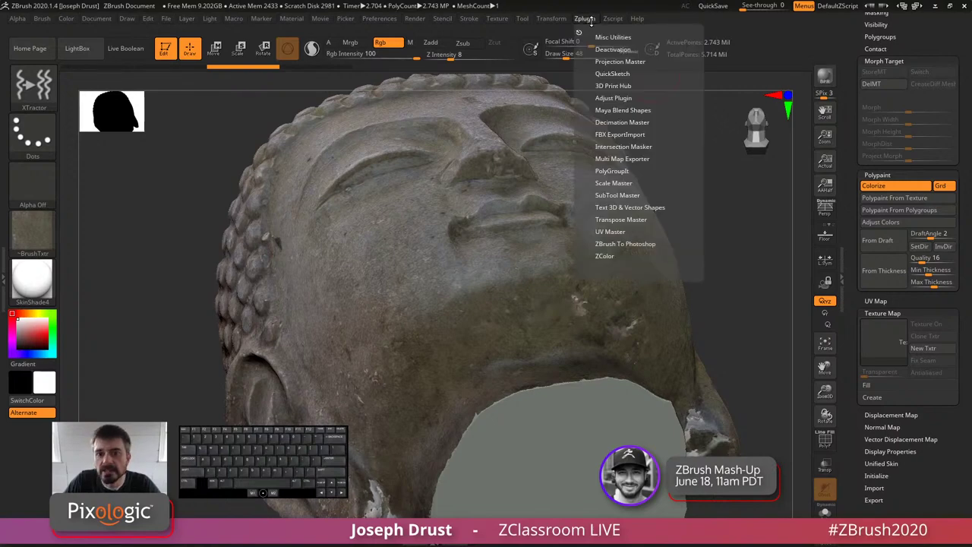
click(613, 61)
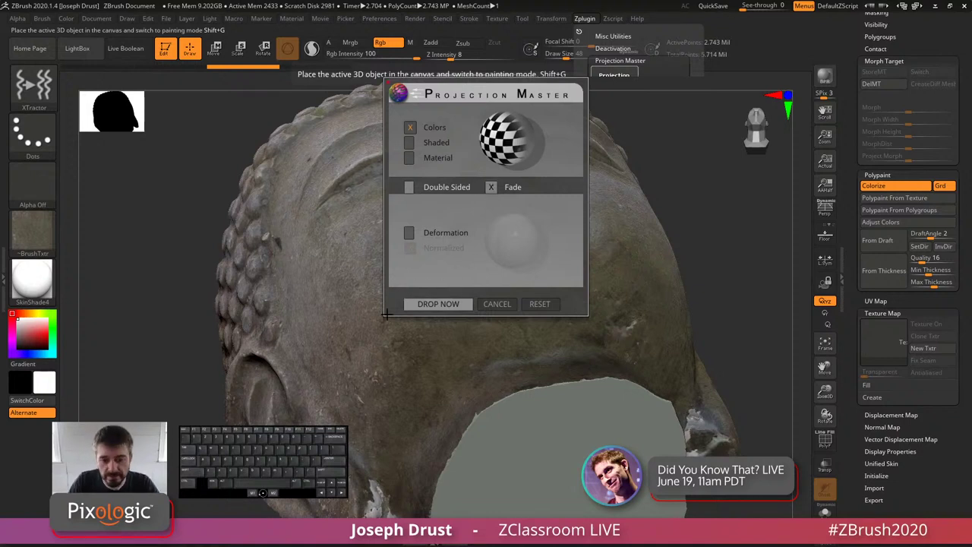
click(438, 304)
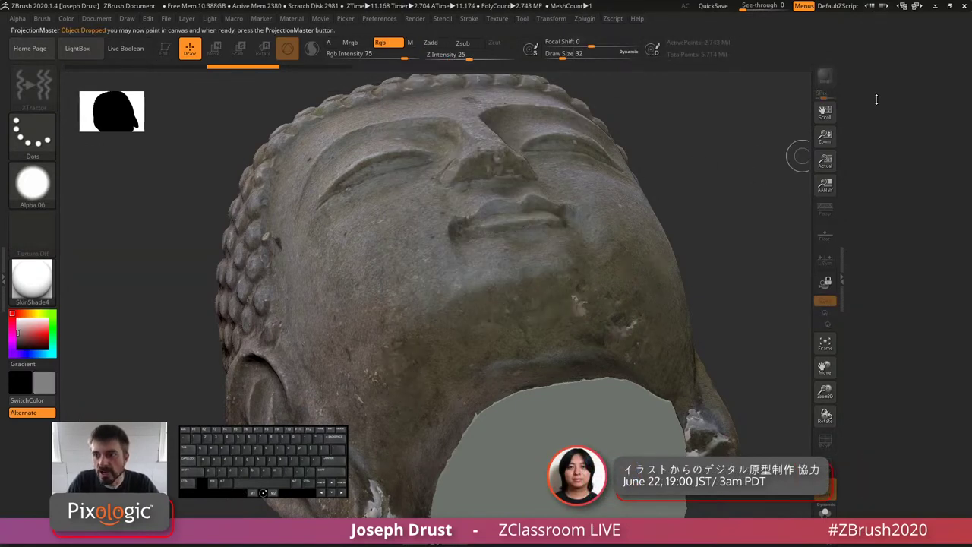
Step: Choose the ClonerBrush from the 2.5D brushes for painting on the dropped head
click(851, 213)
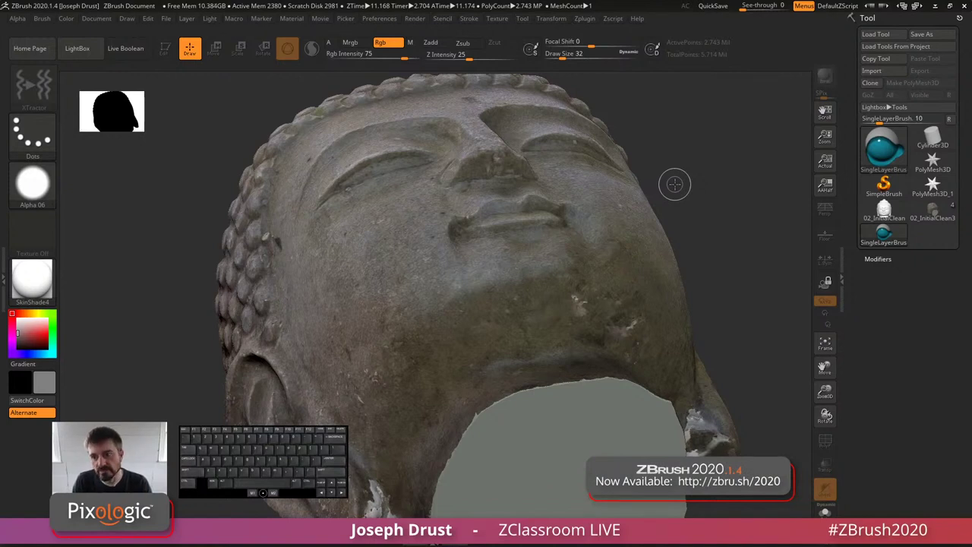
click(879, 161)
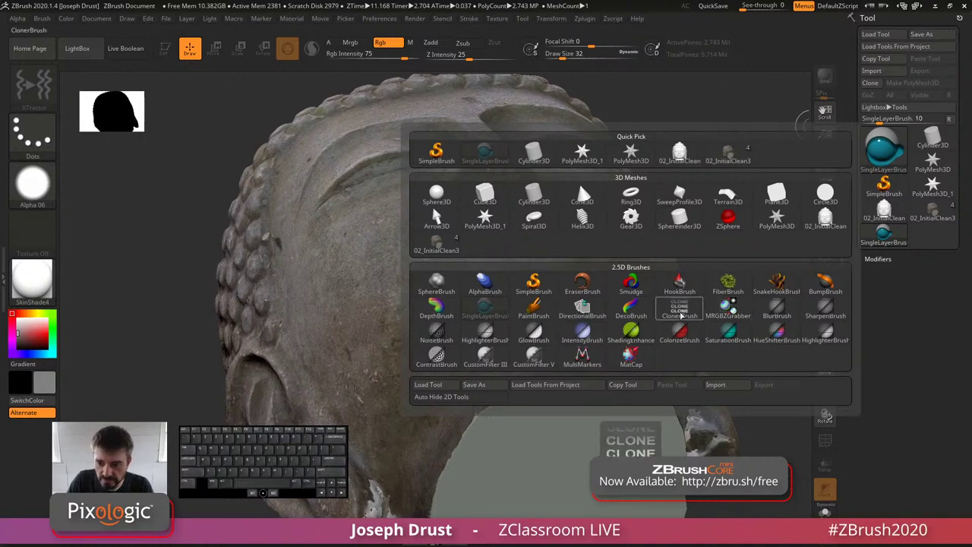
click(681, 314)
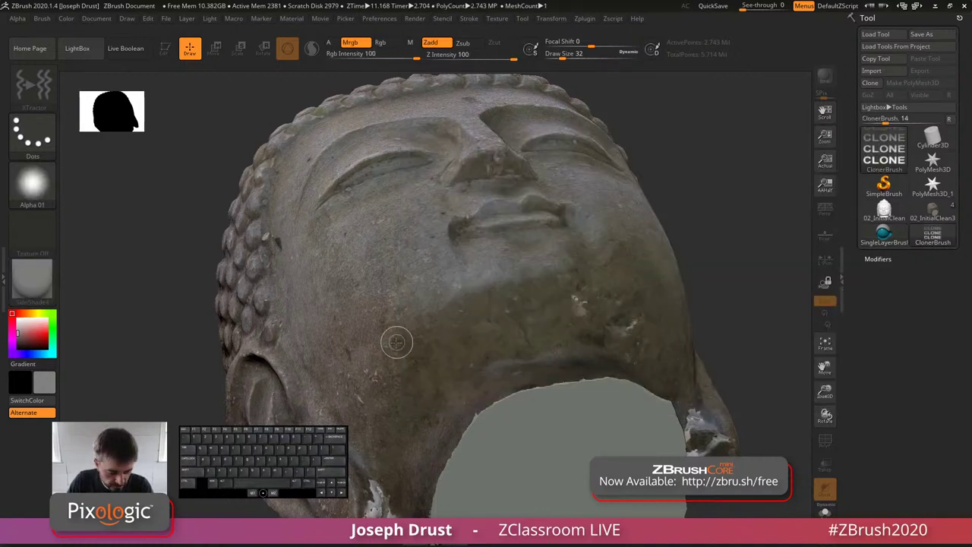
Step: Clone nearby clean stone color over the blemishes on the chin, resampling the source beside the strokes
key(ctrl)
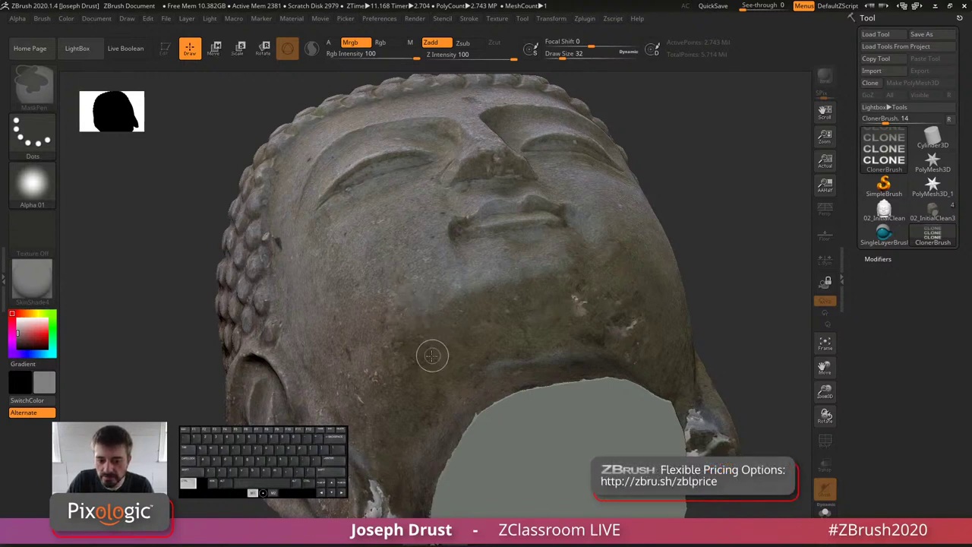
key(shift)
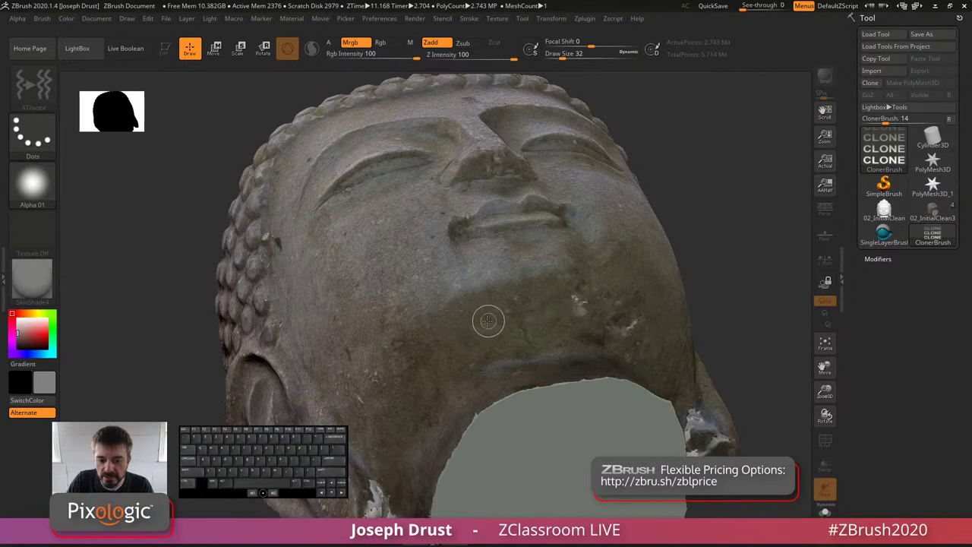
drag(504, 326, 519, 338)
key(ctrl)
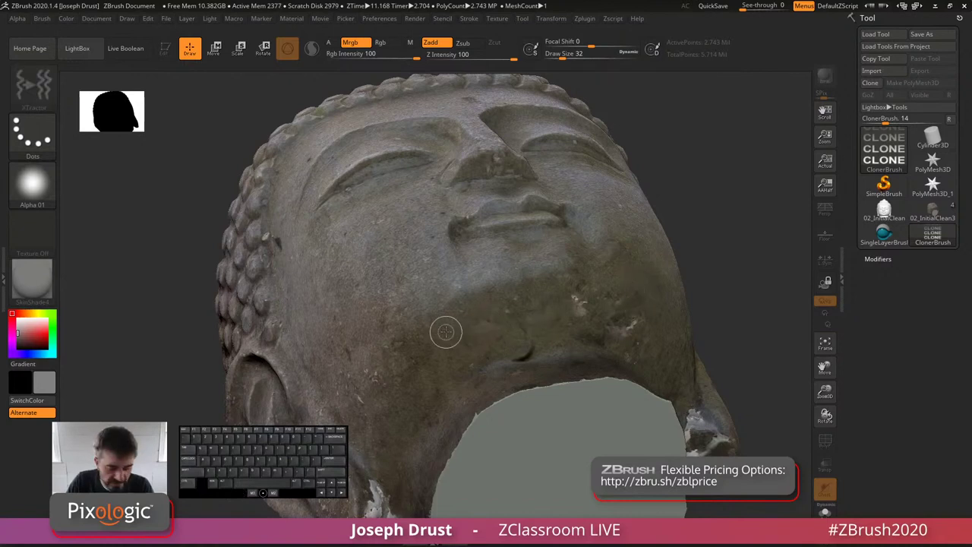
alt+click(446, 332)
key(ctrl)
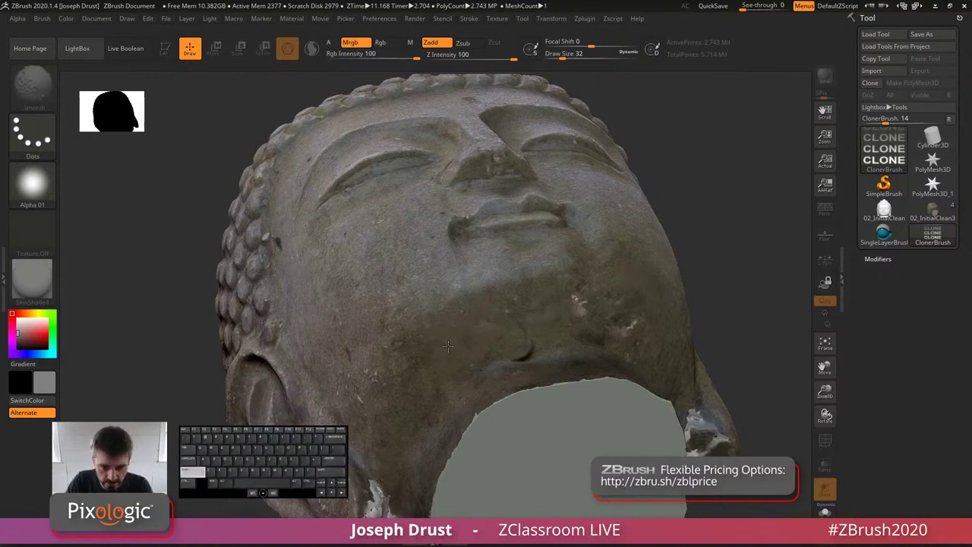
drag(470, 344, 472, 335)
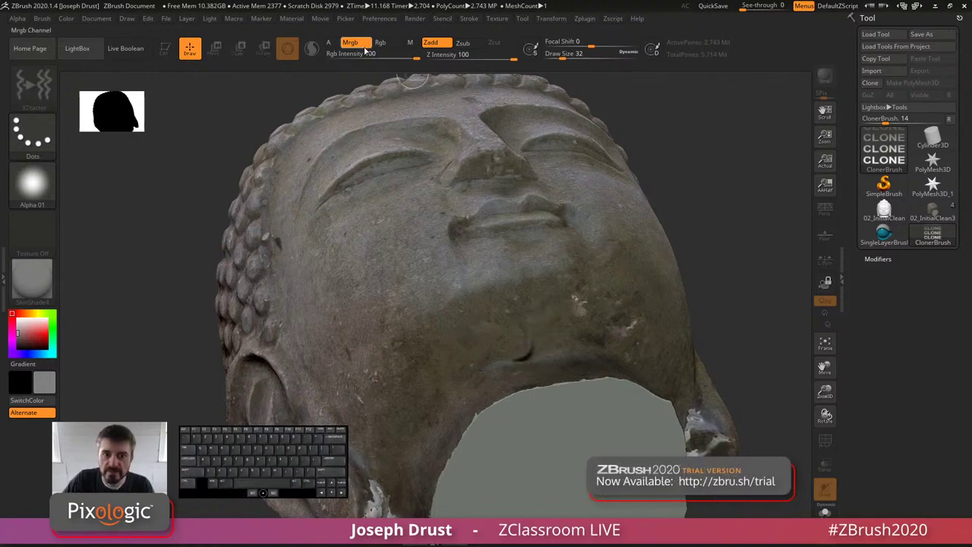
Step: Turn off Zadd, keep Mrgb active, and clone over the remaining chin and jaw blemishes with color only
key(ctrl)
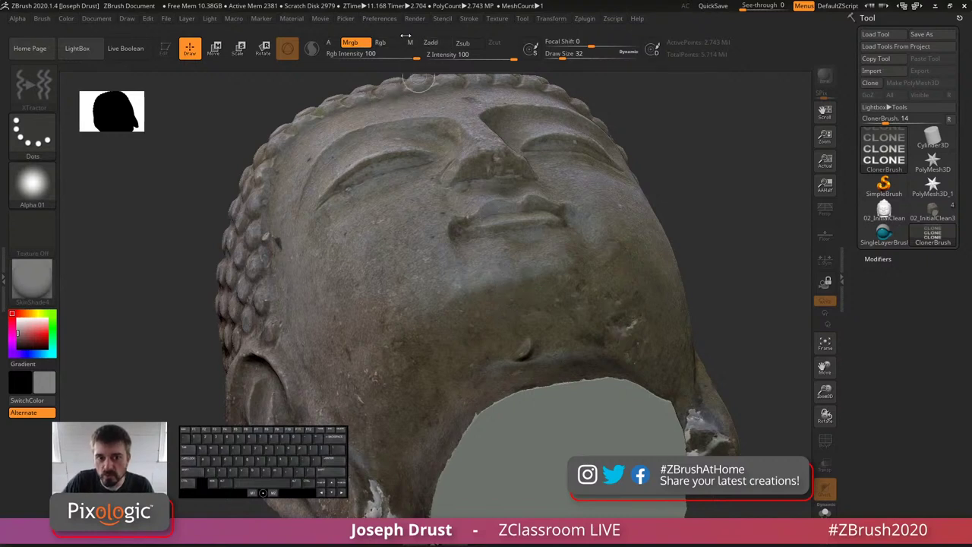
click(380, 42)
click(352, 43)
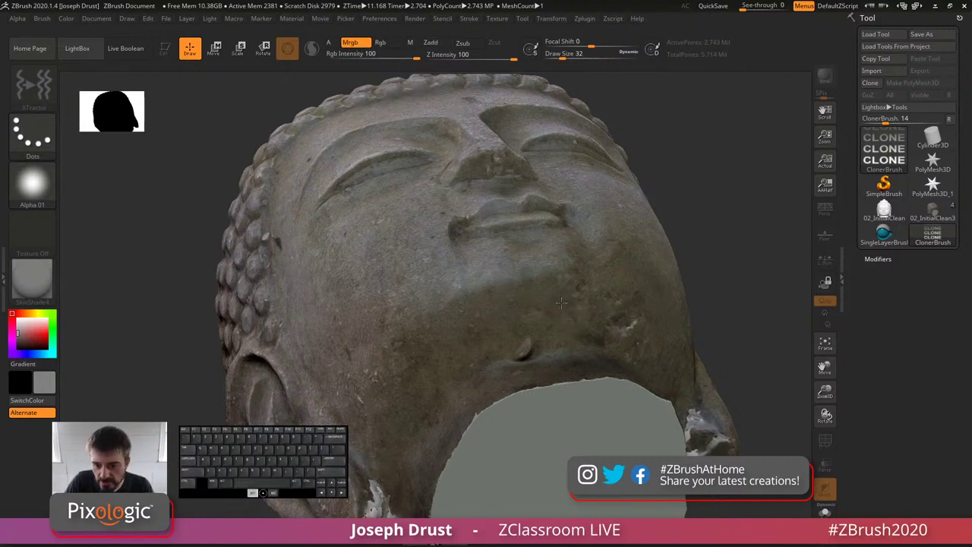
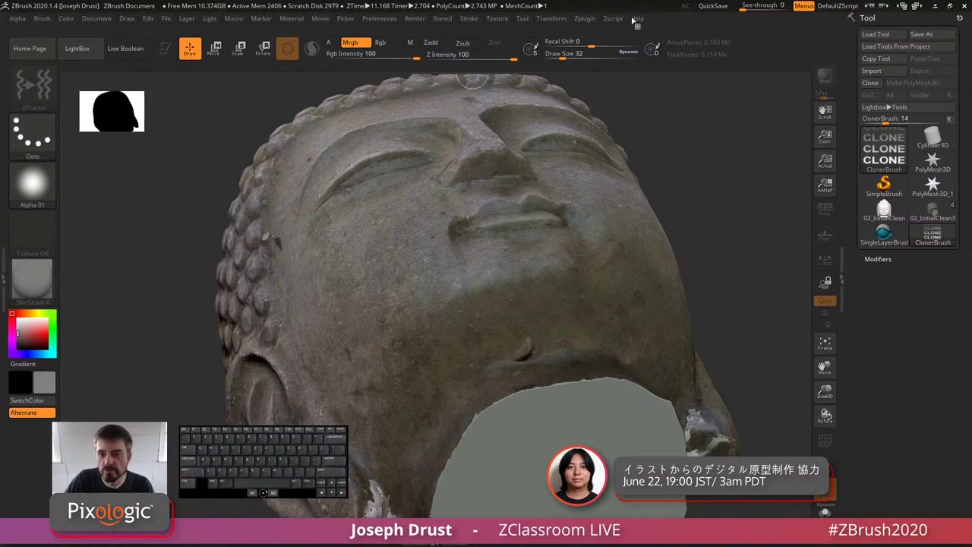
Step: Pick the painted head back up with Projection Master, using Colors and Fade without Deformation
click(590, 20)
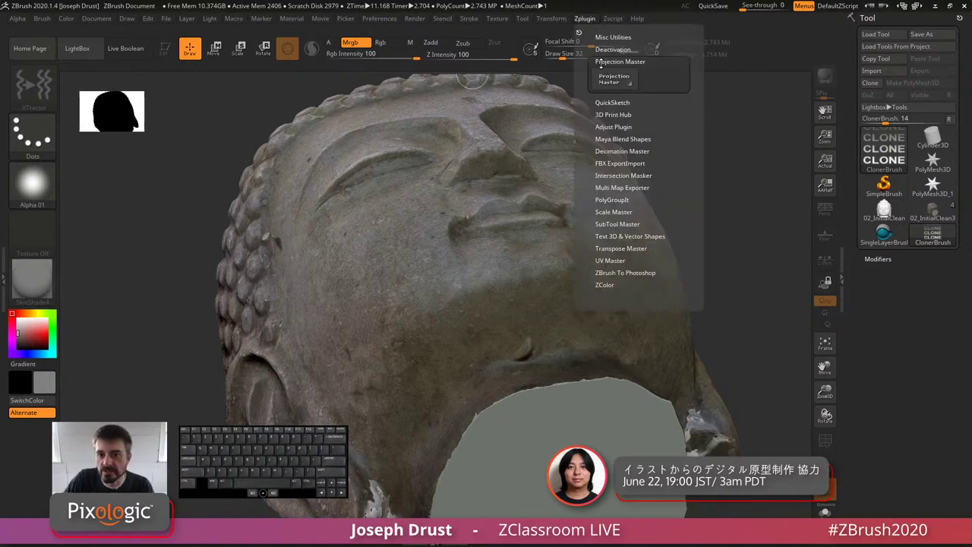
click(613, 79)
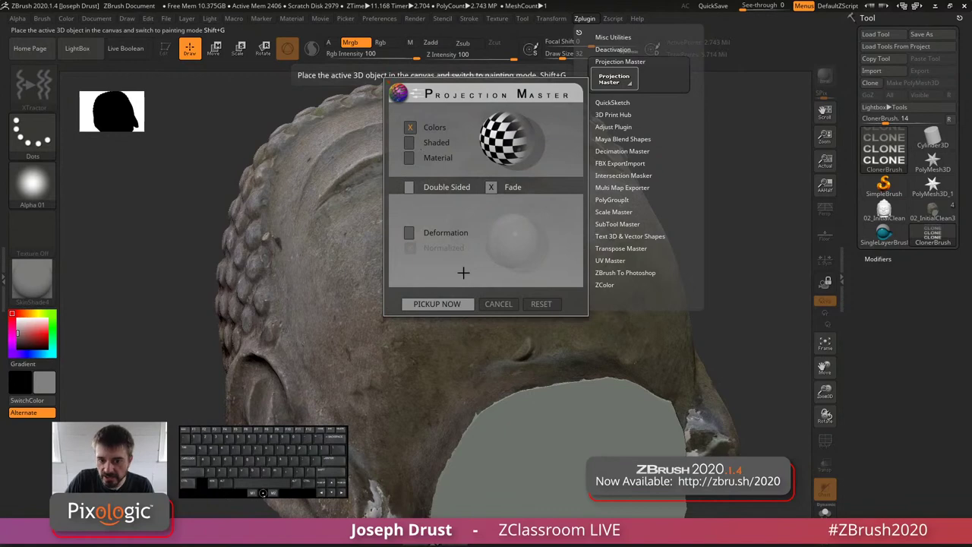
click(445, 304)
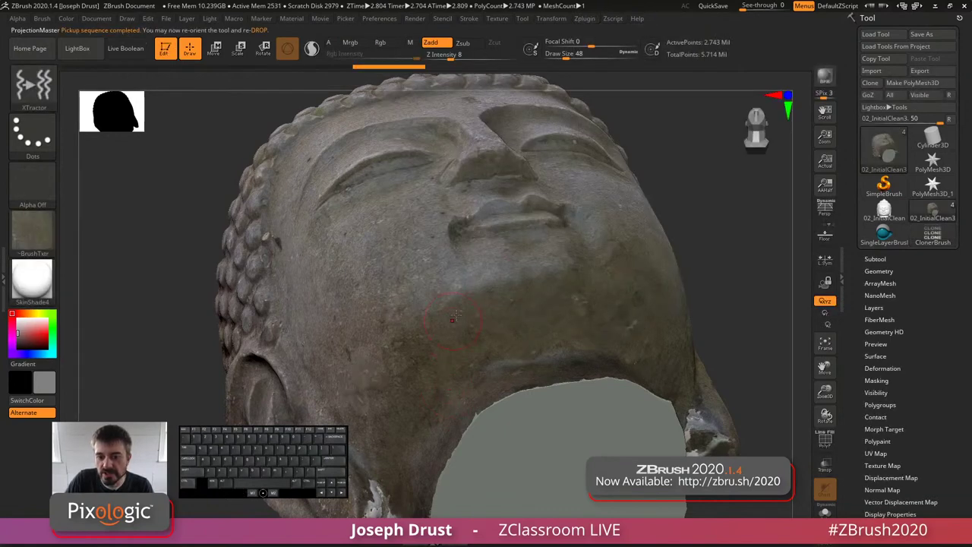
Step: Drop the head with Projection Master from a close underside view of the ear and neck
drag(782, 285, 715, 266)
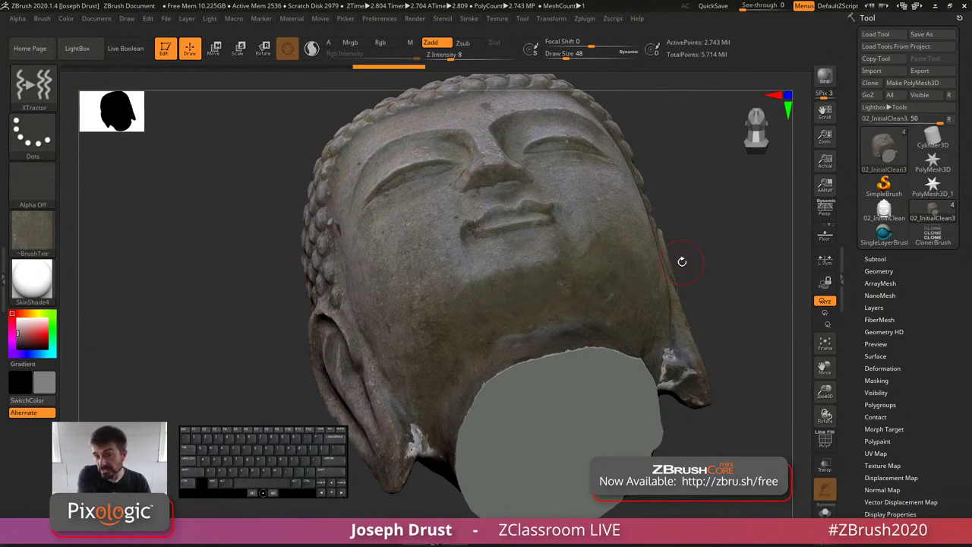
drag(737, 239, 760, 217)
alt+drag(146, 367, 155, 298)
drag(155, 298, 156, 334)
click(585, 18)
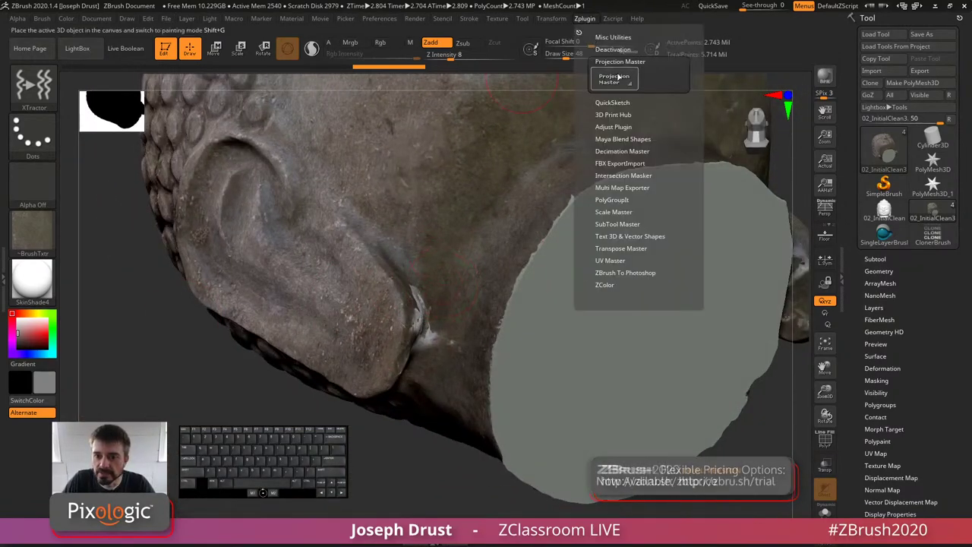
click(620, 62)
click(440, 303)
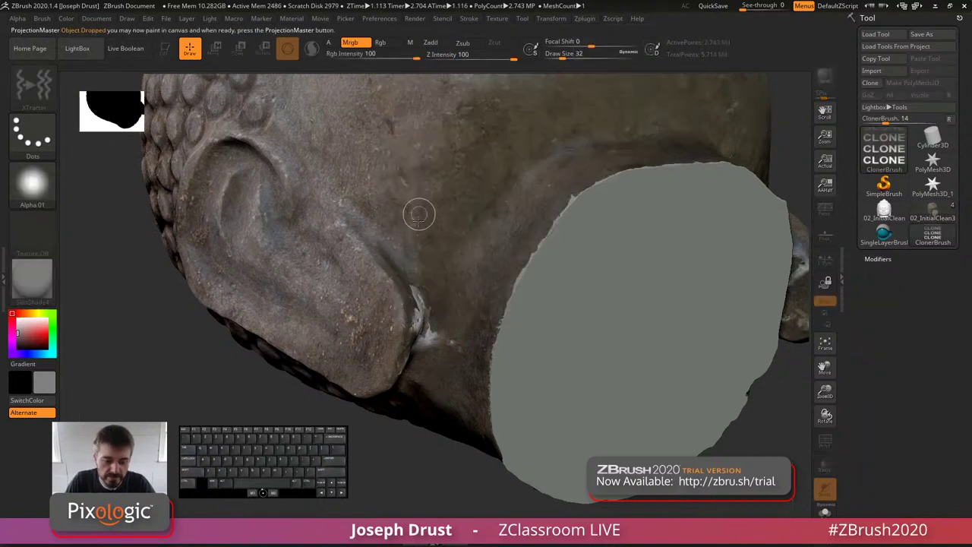
Step: Clone neck color over the white patch behind the earlobe, pick up the head, and inspect the repaired area
key(ctrl)
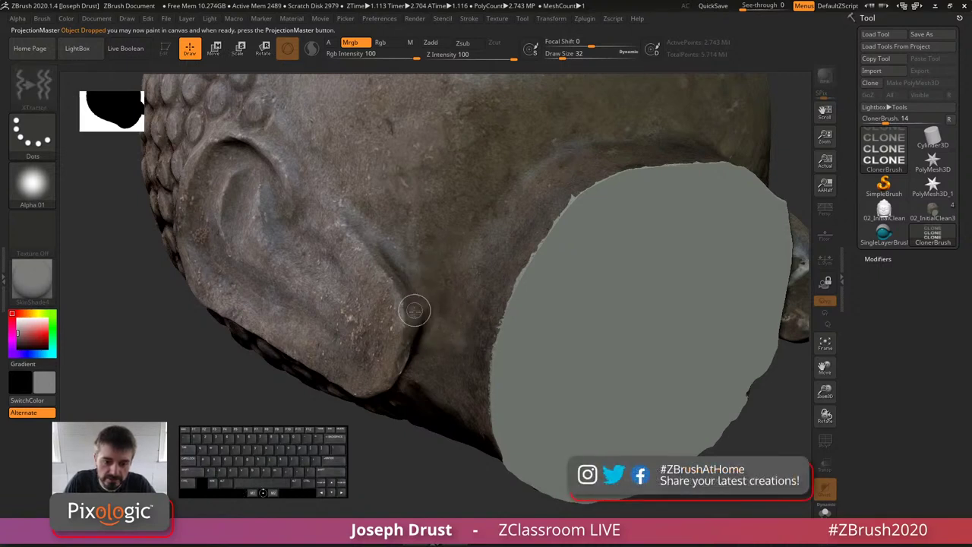
click(600, 22)
click(616, 79)
click(441, 301)
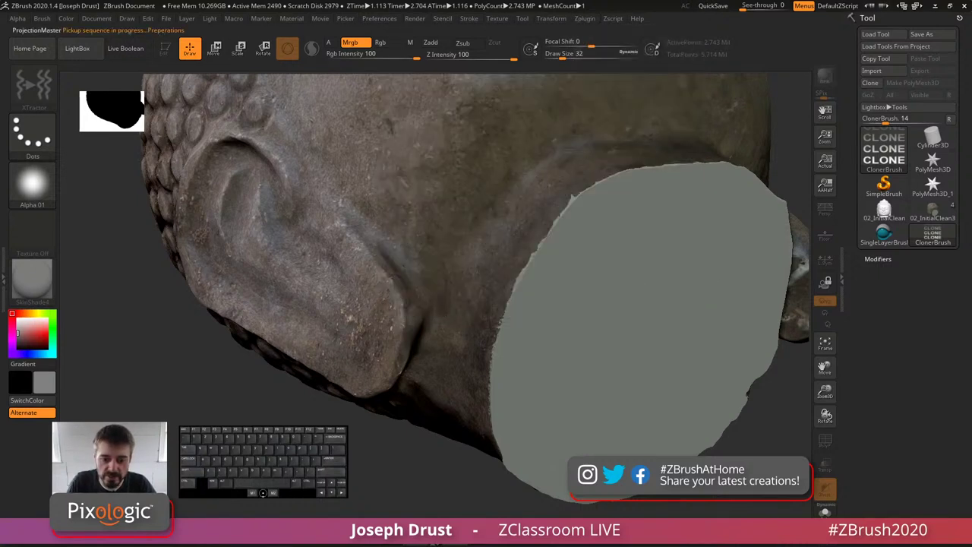
drag(452, 495, 471, 364)
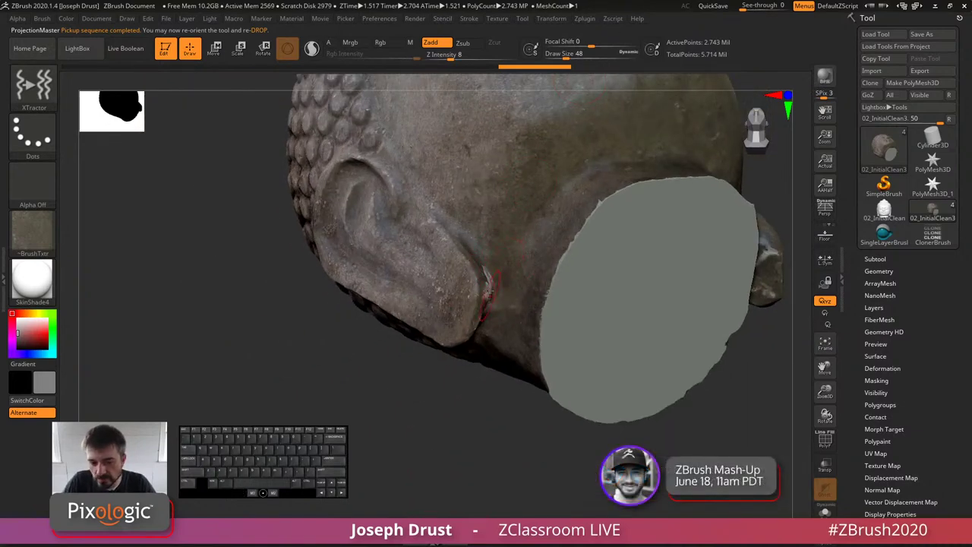
click(49, 297)
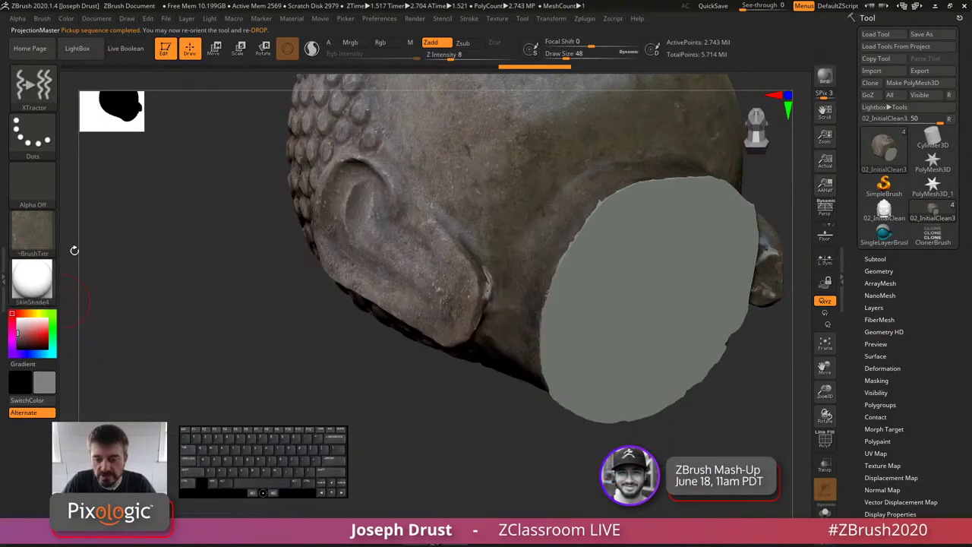
alt+drag(277, 344, 290, 380)
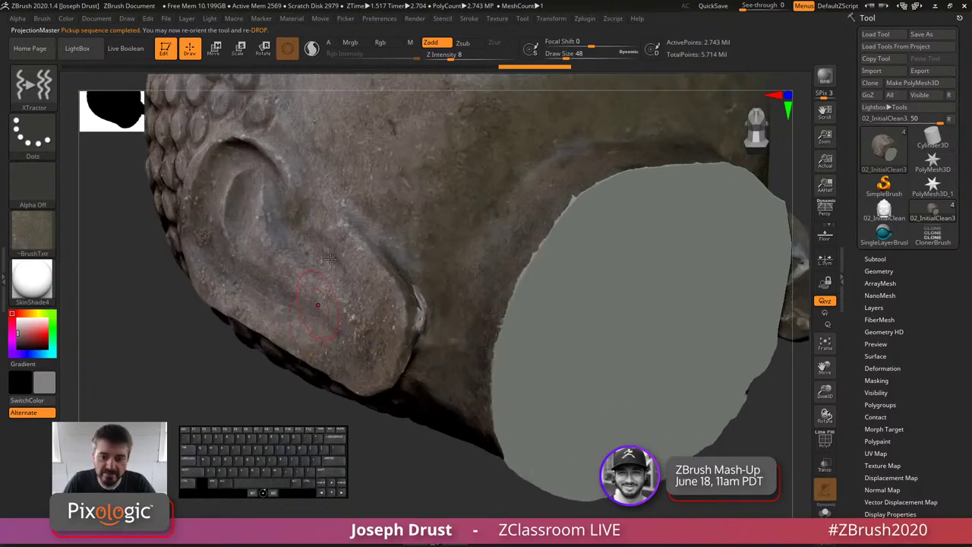
Step: Lower the Diffuse modifier of the SkinShade4 material to darken the shading slightly
click(561, 19)
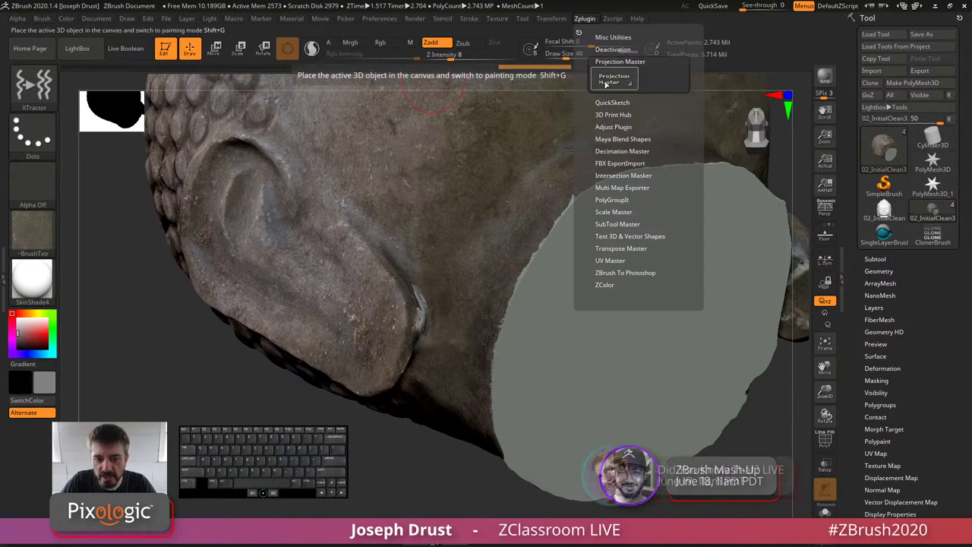
click(233, 18)
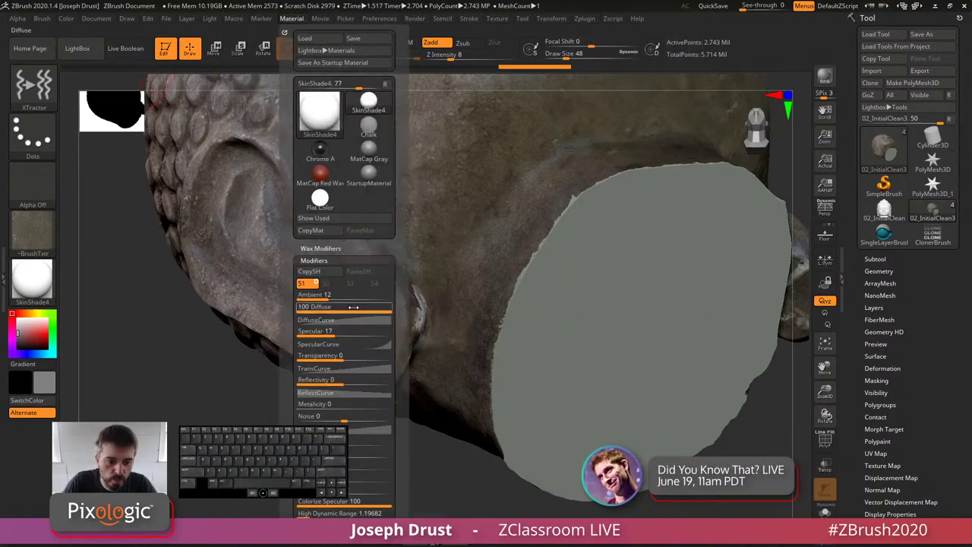
drag(387, 308, 373, 308)
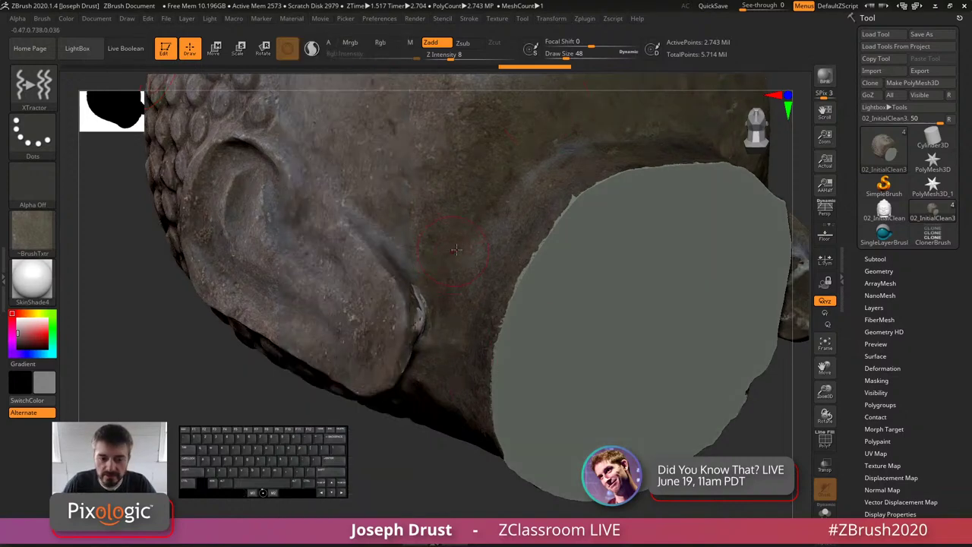
Step: Drop the head again with Projection Master from the ear view, with Colors on and Fade turned off
click(584, 19)
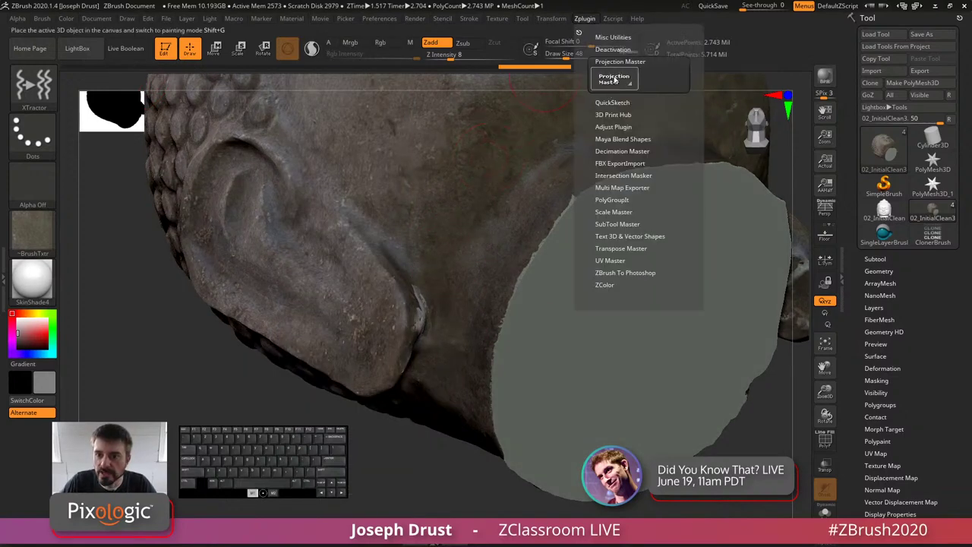
click(614, 79)
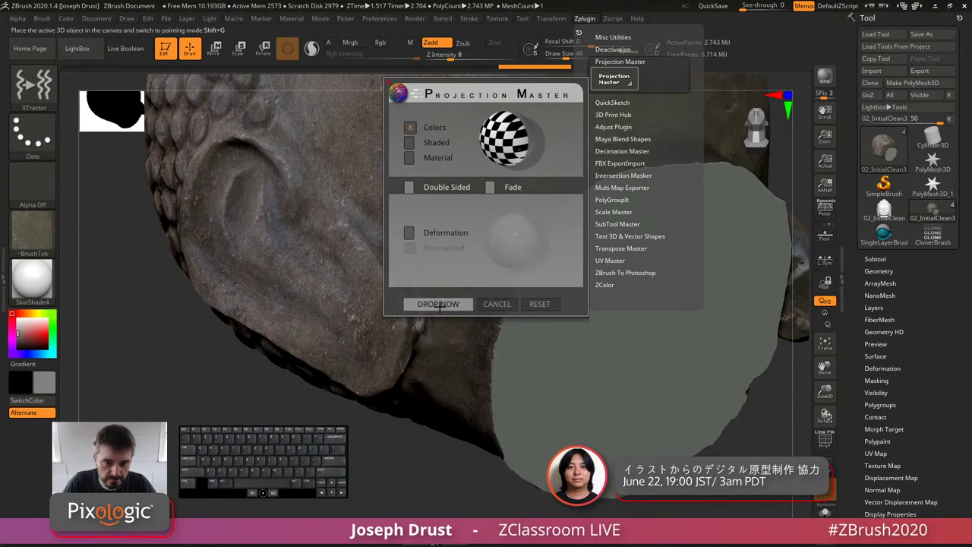
click(439, 304)
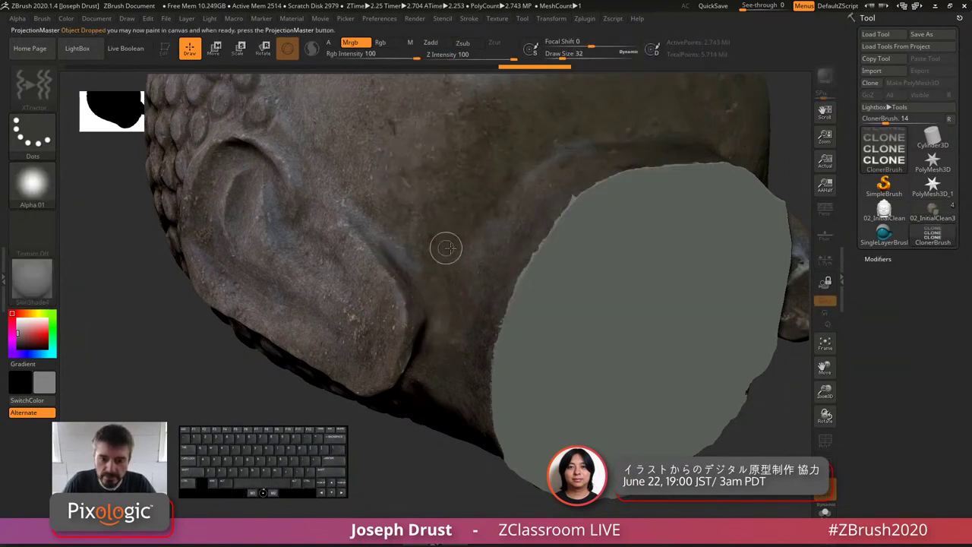
Step: Clone over the leftover white edge of the earlobe, pick up the head, and check it from the opposite side
click(586, 19)
click(611, 81)
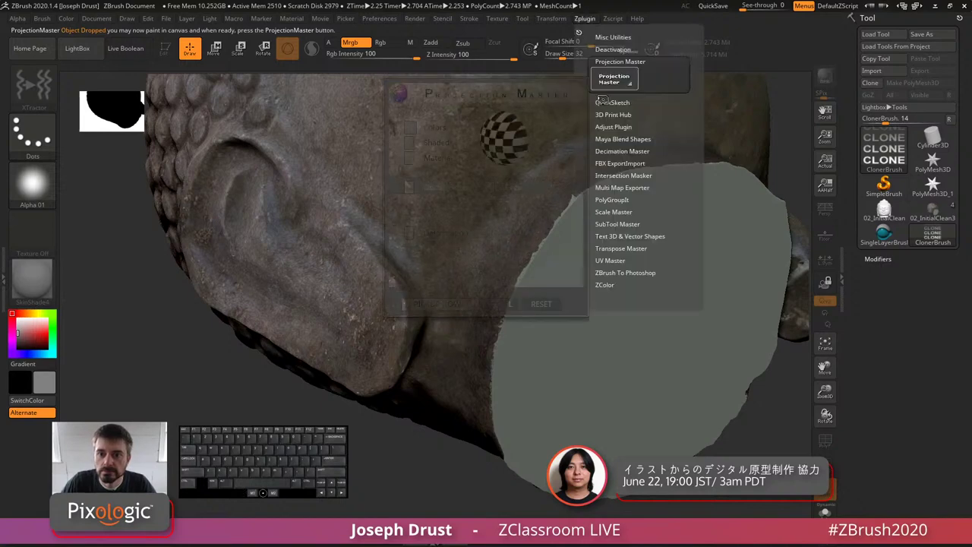
click(448, 301)
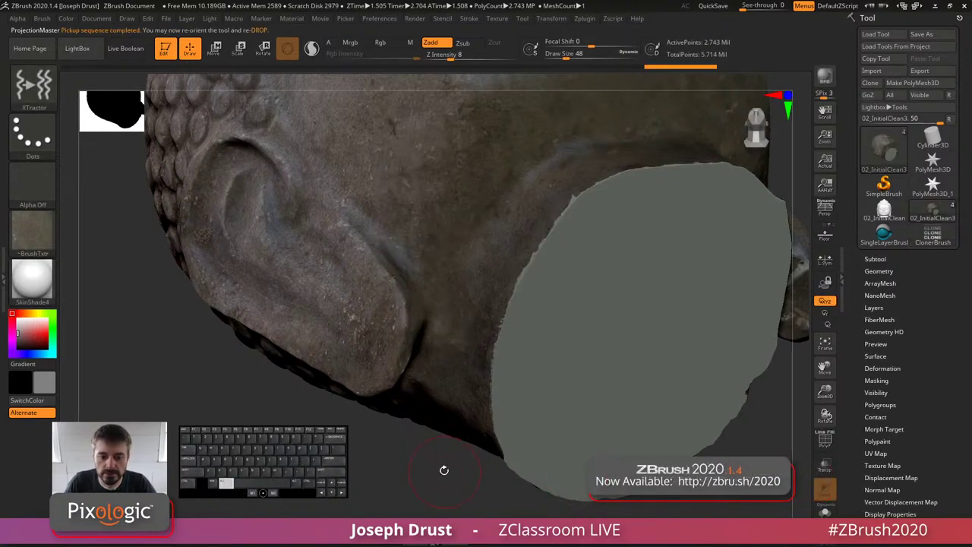
drag(443, 466, 620, 292)
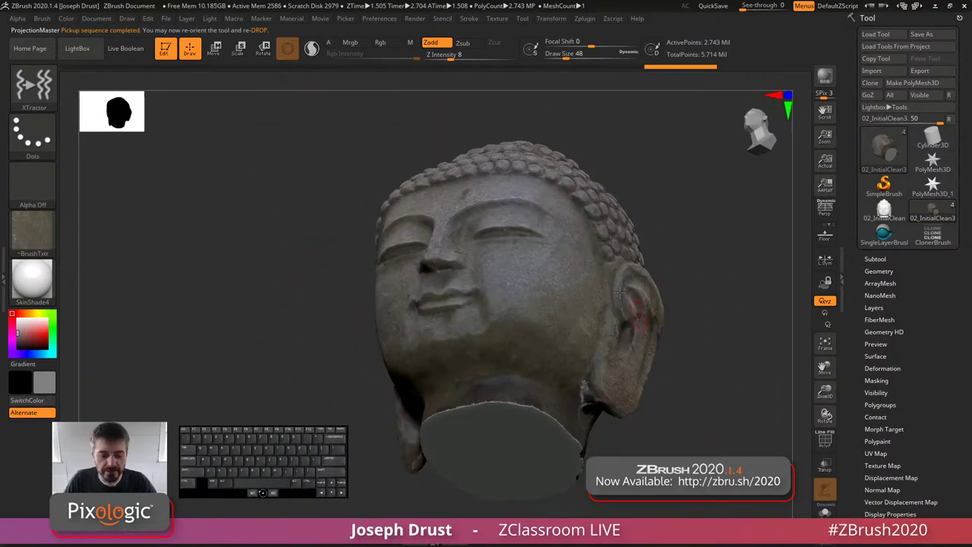
Step: Load 05_PolypaintCleaned.ZTL from the ScanData project folder in LightBox
key(comma)
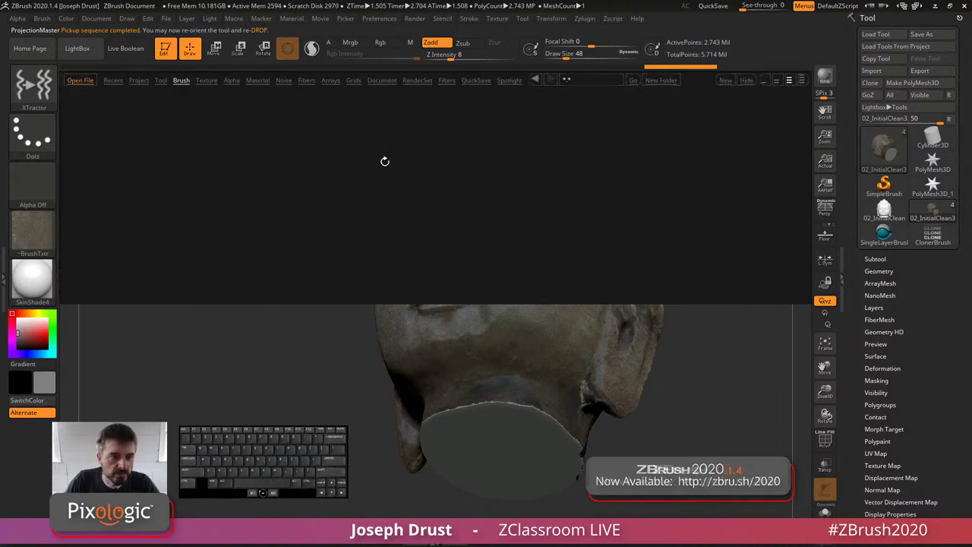
click(141, 81)
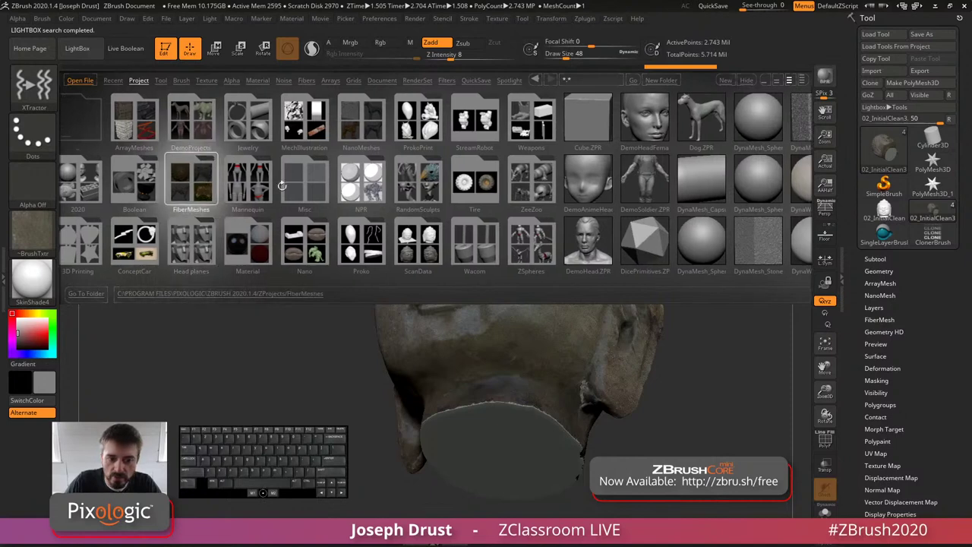
click(259, 248)
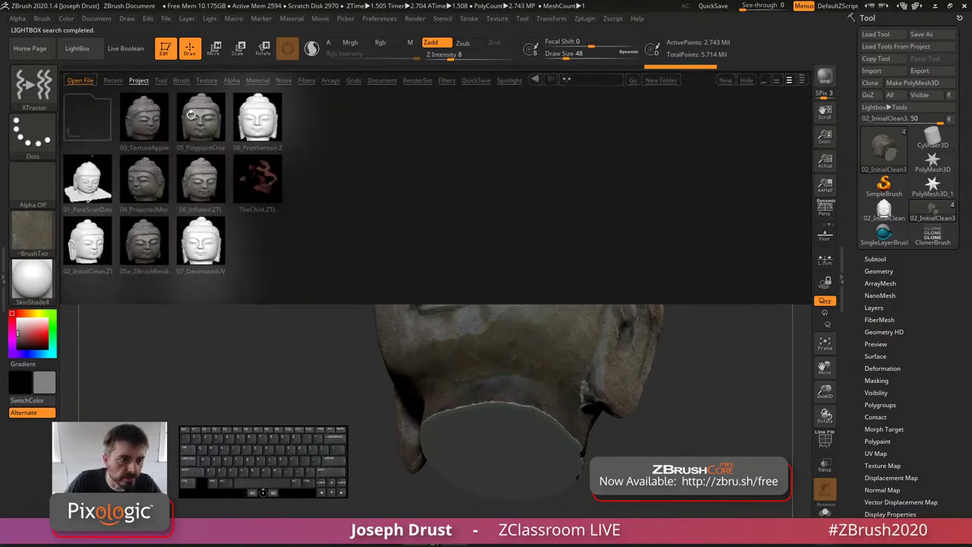
drag(191, 114, 175, 168)
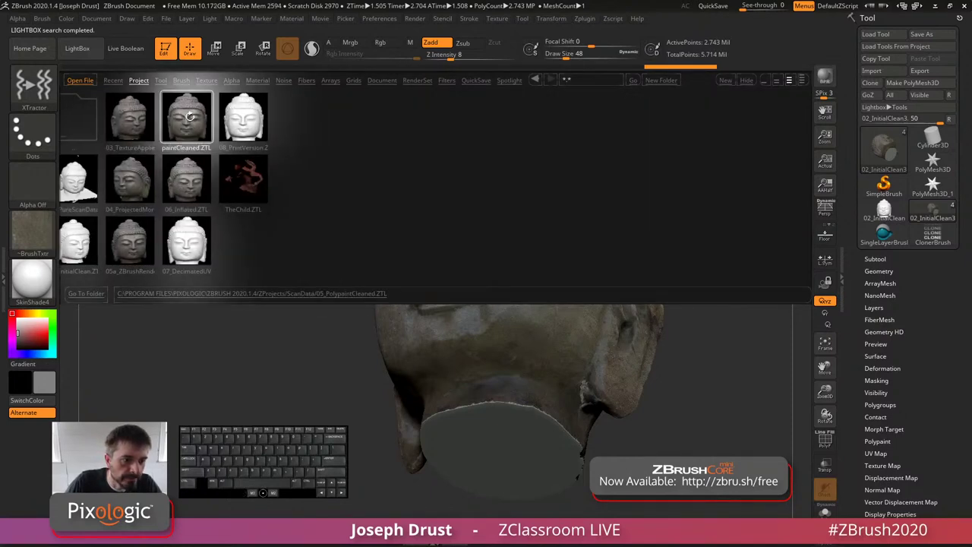
double_click(197, 133)
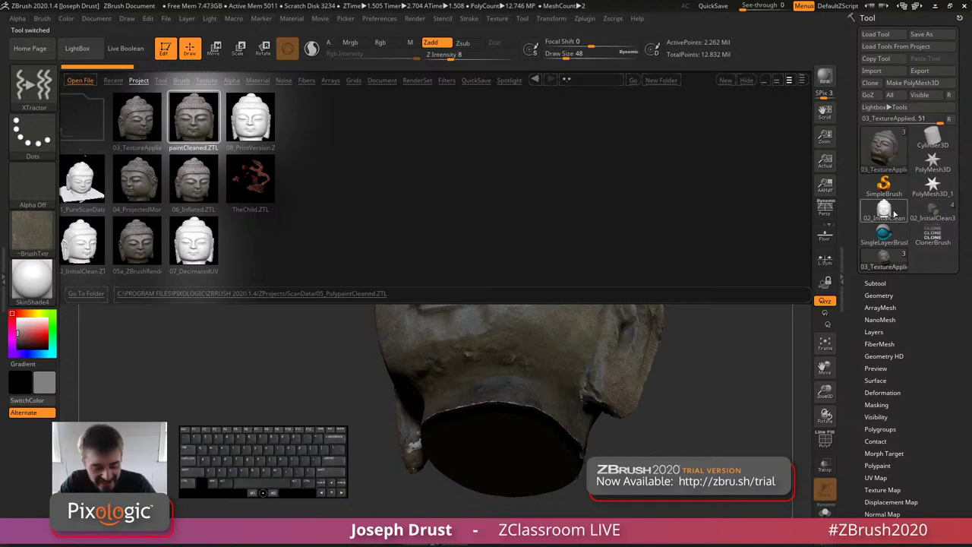
Step: Hide the 03_TextureApplied1_1 subtool of the loaded head and inspect the polypaint from below
key(comma)
drag(736, 248, 787, 266)
click(875, 283)
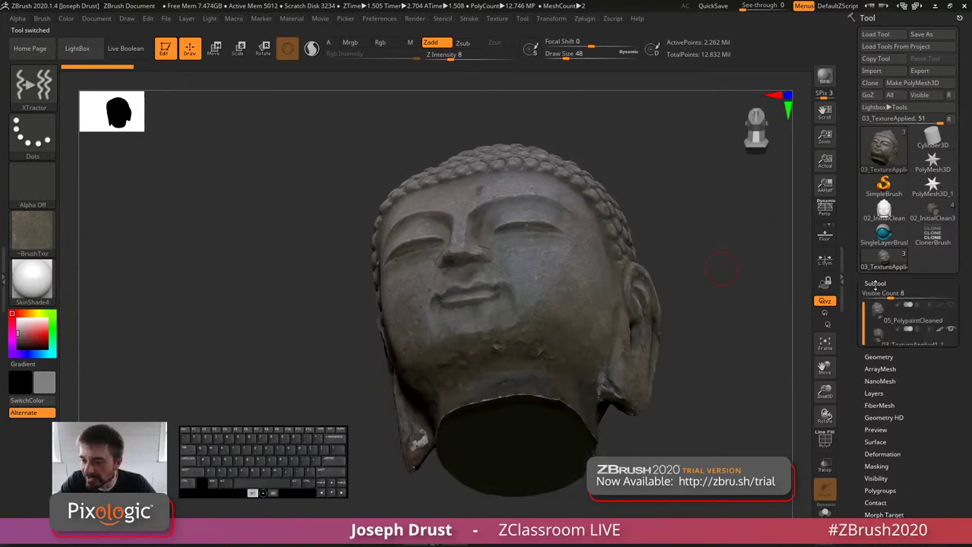
click(950, 330)
drag(684, 287, 804, 262)
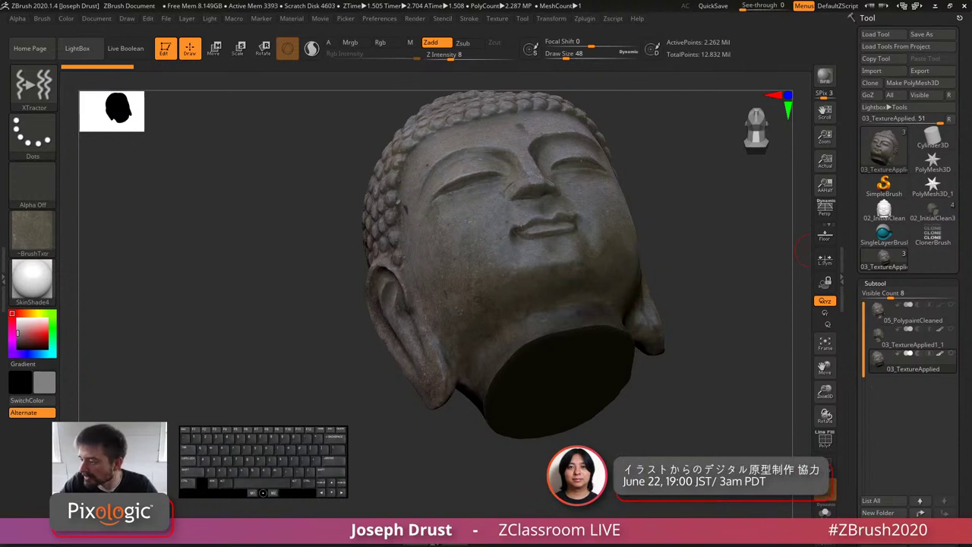
Step: Look up the HistoryRecall brush among the brushes starting with H, and turn the head to face front
drag(703, 191, 696, 221)
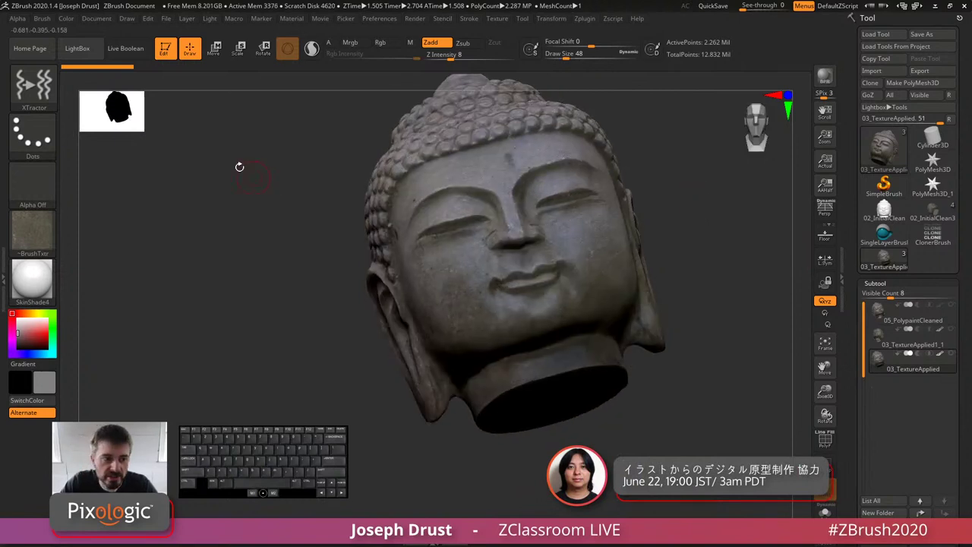
click(33, 85)
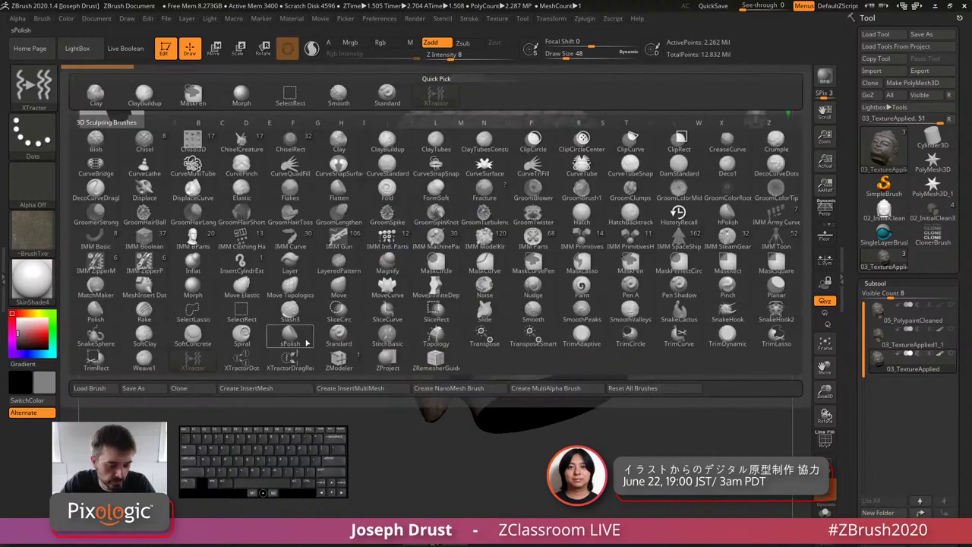
key(h)
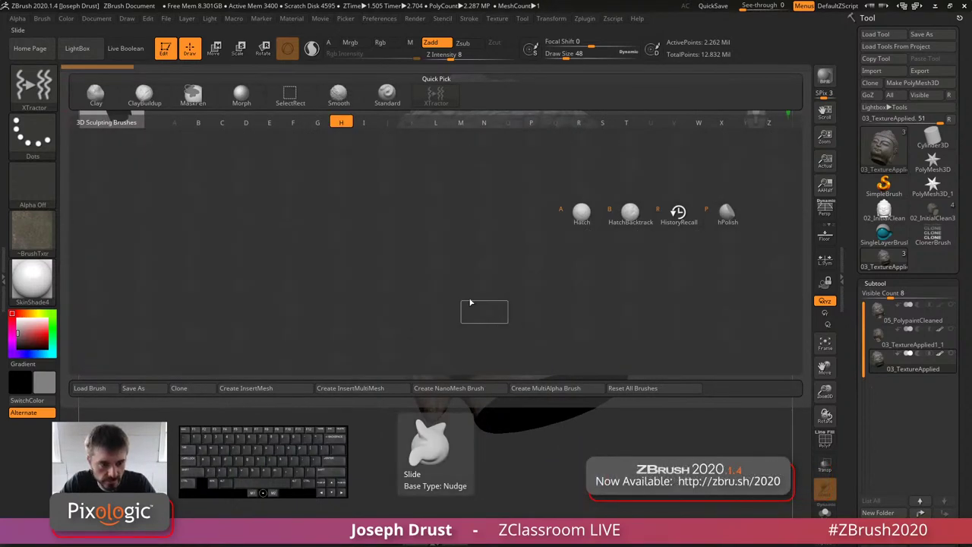
click(677, 214)
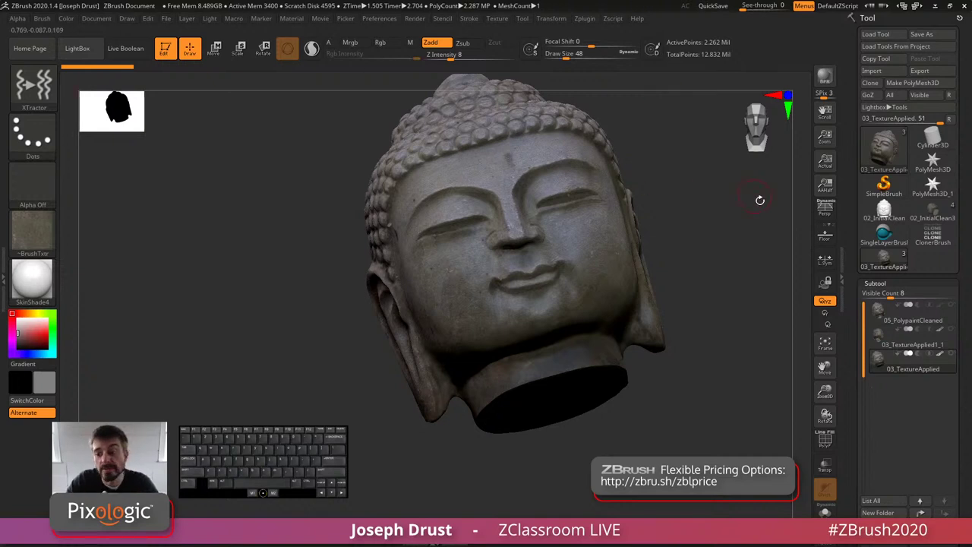
drag(725, 258, 707, 296)
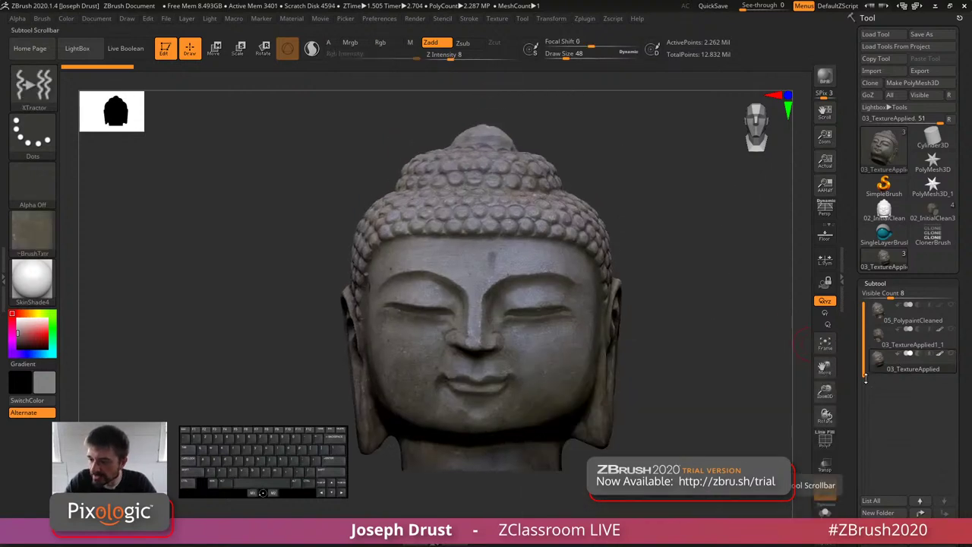
Step: Examine the Deformation settings for the 03_TextureApplied subtool and view the head closely from the front
scroll(865, 378, down, 5)
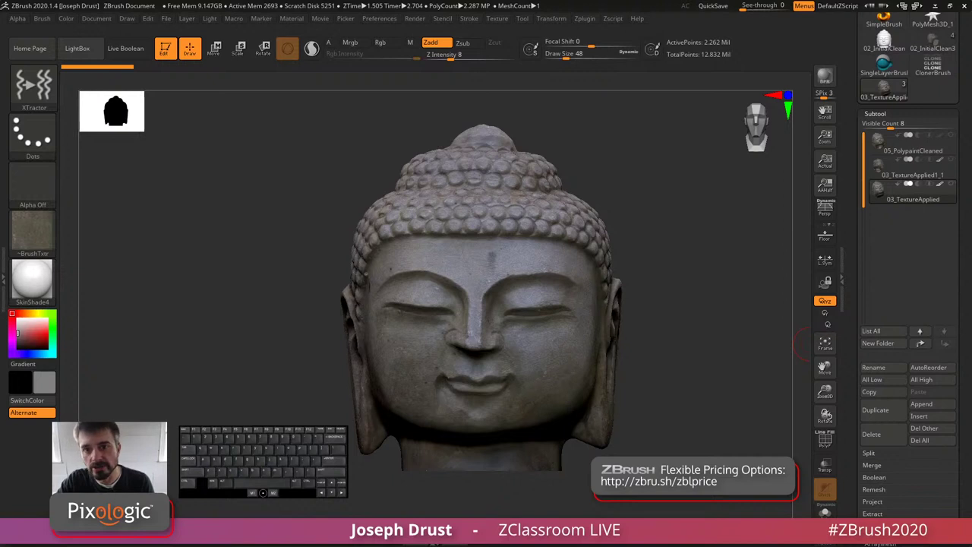
drag(850, 360, 853, 233)
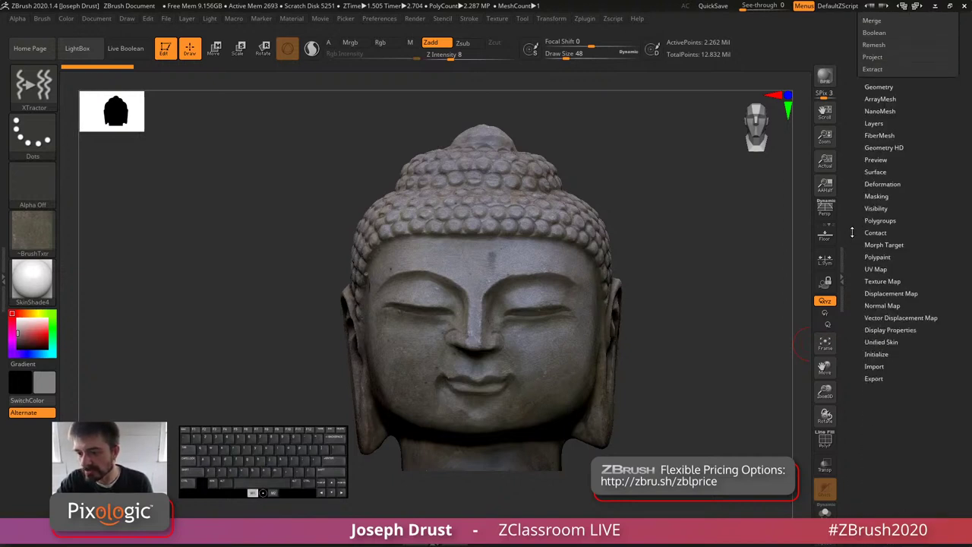
scroll(852, 232, up, 1)
click(882, 209)
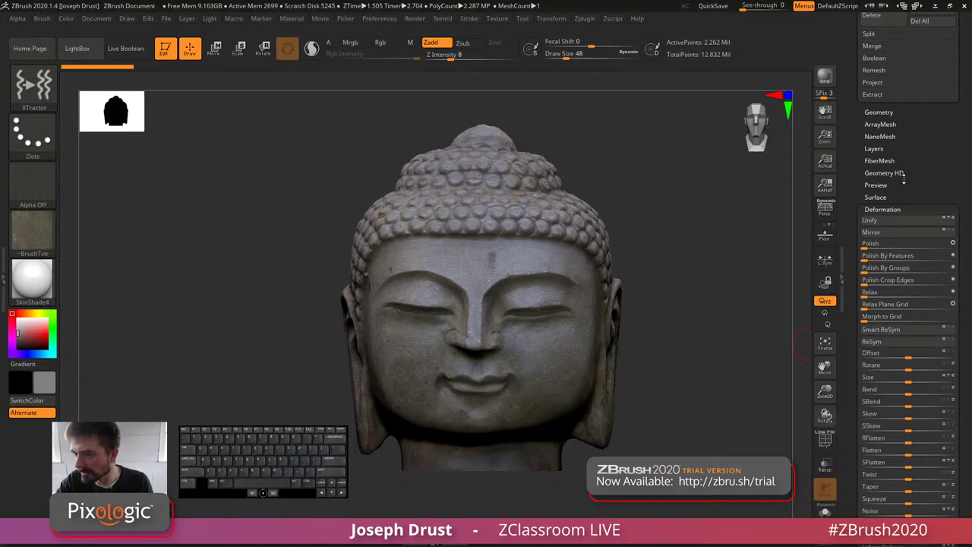
scroll(904, 176, up, 9)
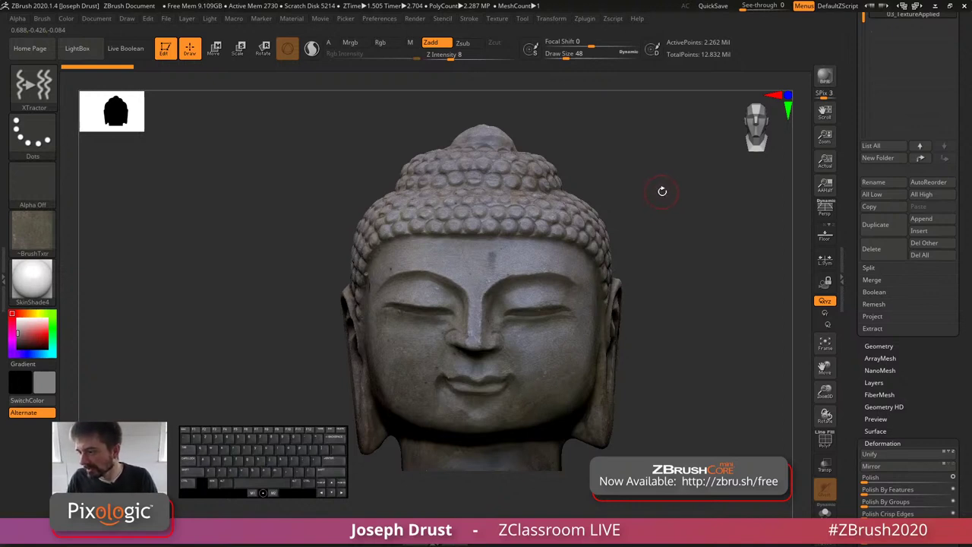
drag(693, 215, 686, 200)
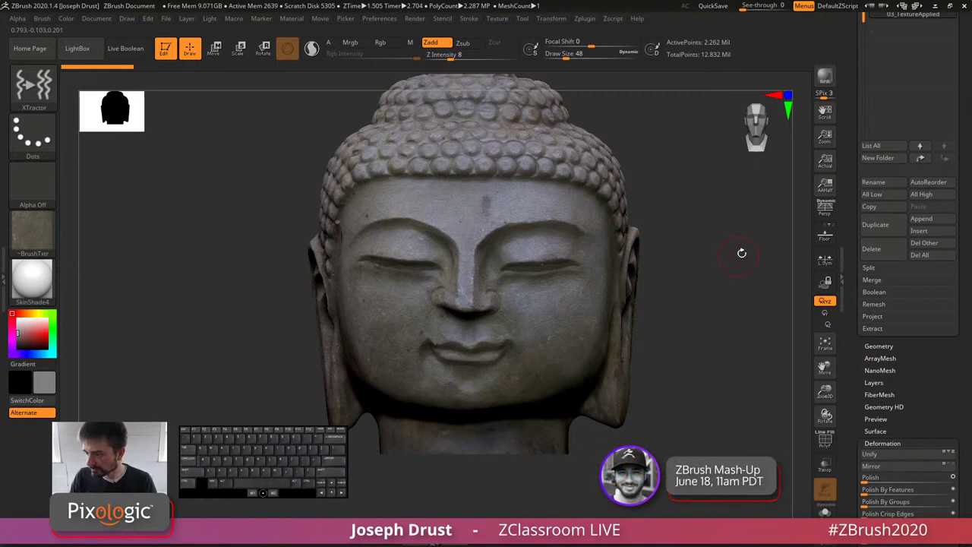
mouse_move(740, 284)
alt+mouse_down()
mouse_move(743, 307)
mouse_move(739, 291)
alt+mouse_up()
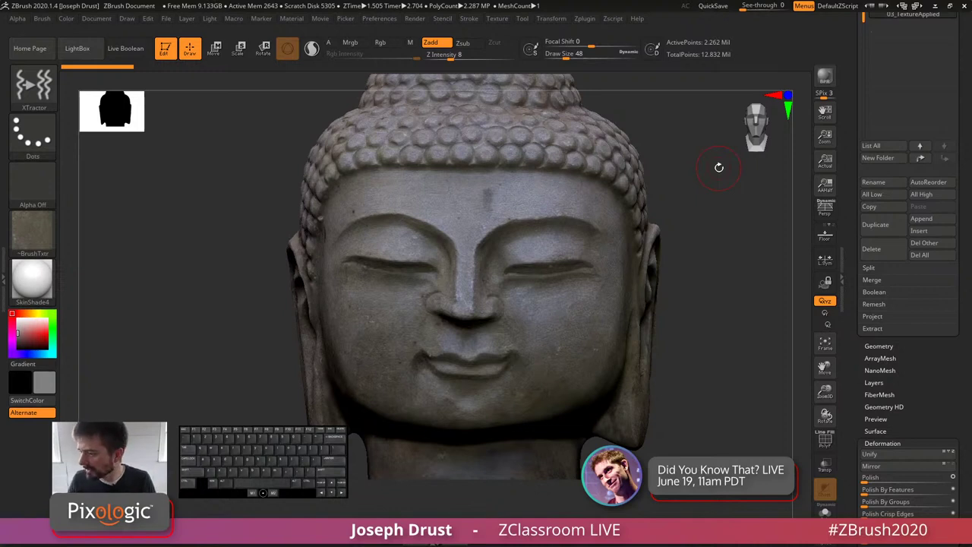
drag(752, 265, 770, 243)
Step: Collapse the Deformation settings and inspect the subtool's Texture Map settings, viewing the head at a three-quarter angle
drag(858, 218, 853, 288)
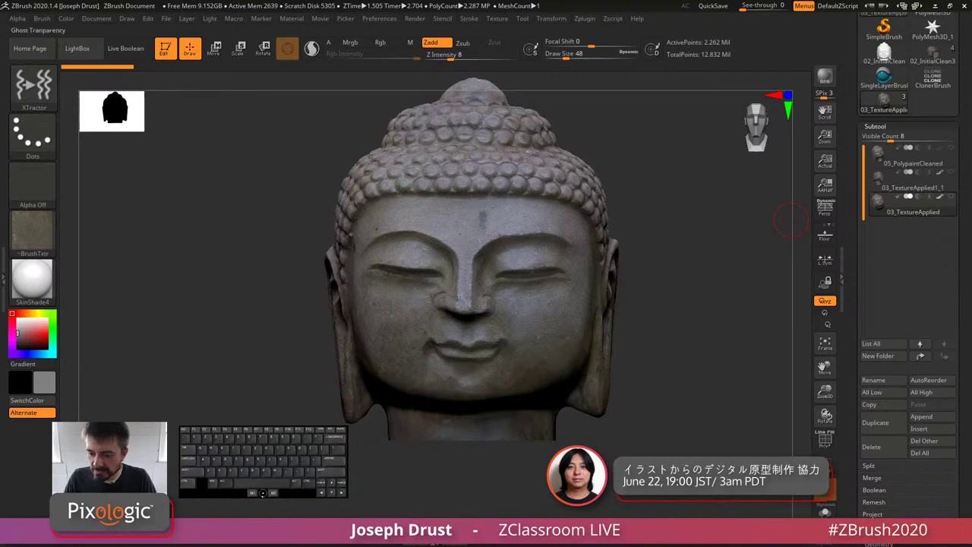
drag(847, 494, 848, 281)
drag(915, 257, 914, 180)
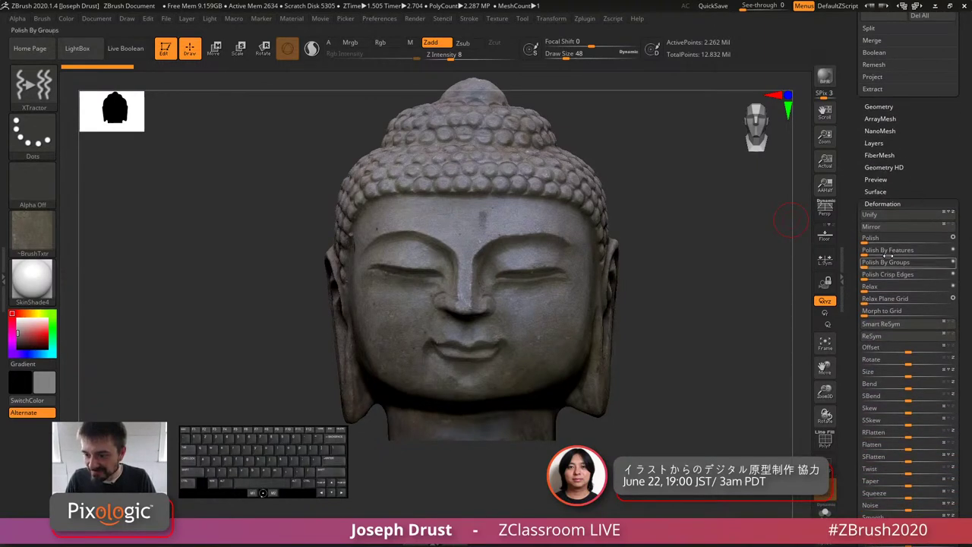
click(884, 201)
key(shift)
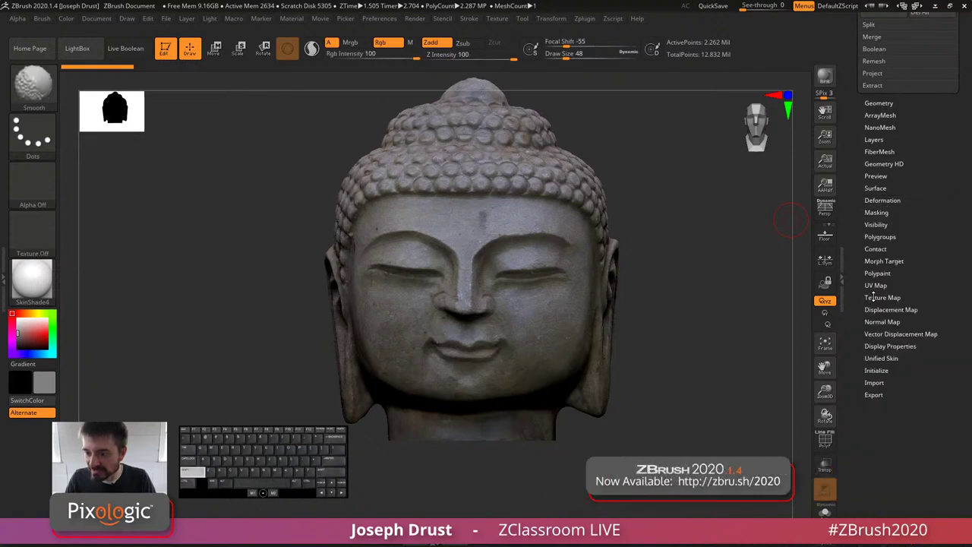
click(874, 297)
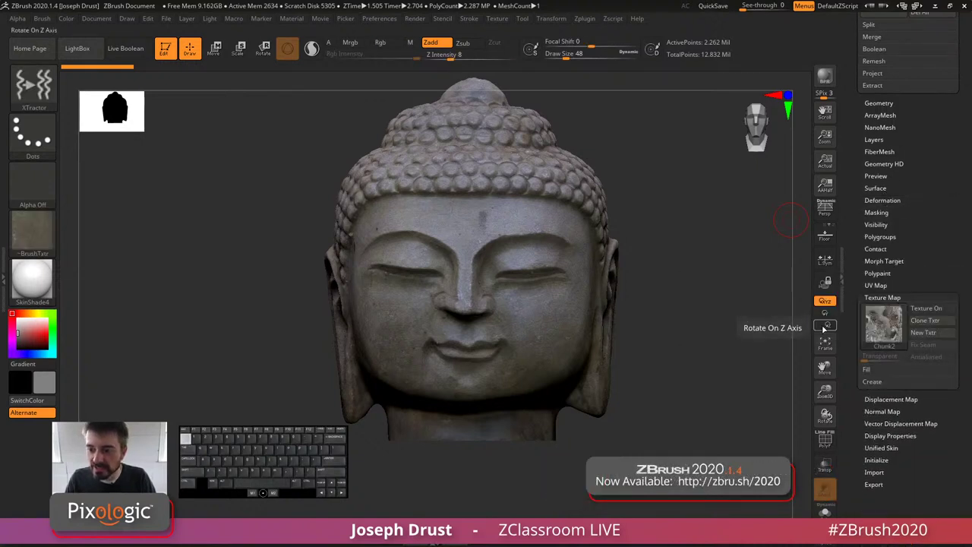
drag(694, 293, 752, 242)
Step: Turn off the polypaint of the 03_TextureApplied subtool to examine the bare sculpt, and turn it back on
scroll(910, 282, up, 5)
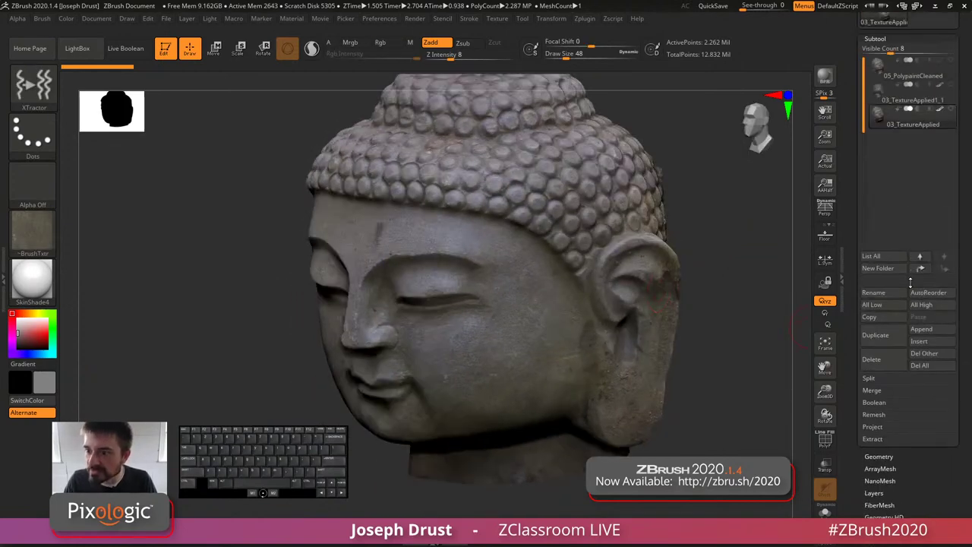
click(941, 110)
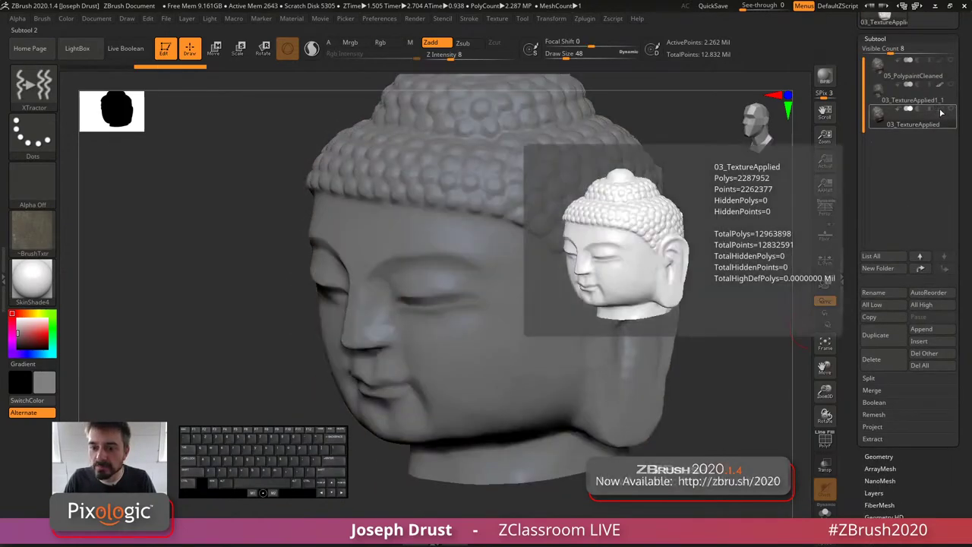
drag(741, 304, 669, 262)
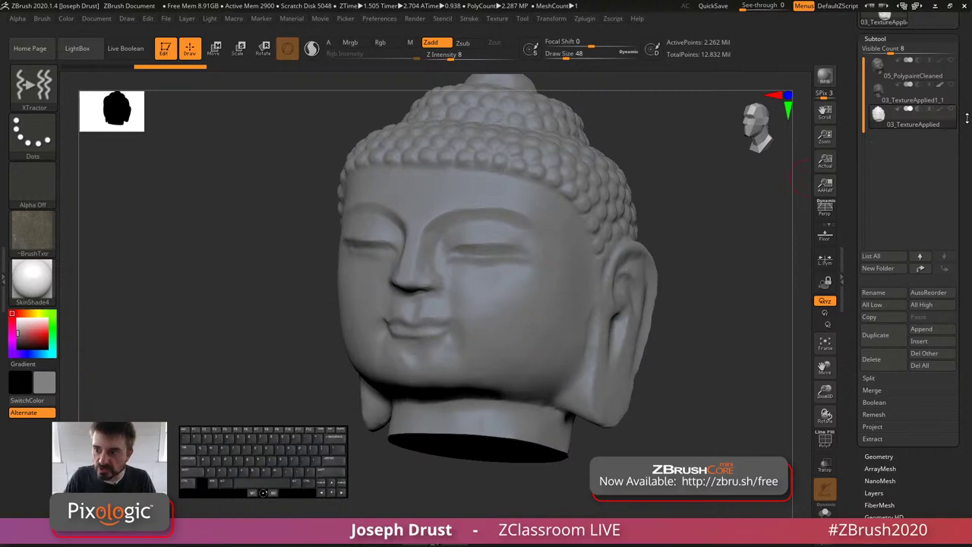
click(941, 111)
mouse_move(703, 272)
mouse_down()
mouse_move(732, 269)
mouse_move(705, 279)
mouse_move(731, 278)
mouse_move(729, 268)
mouse_move(742, 285)
mouse_move(740, 256)
mouse_up()
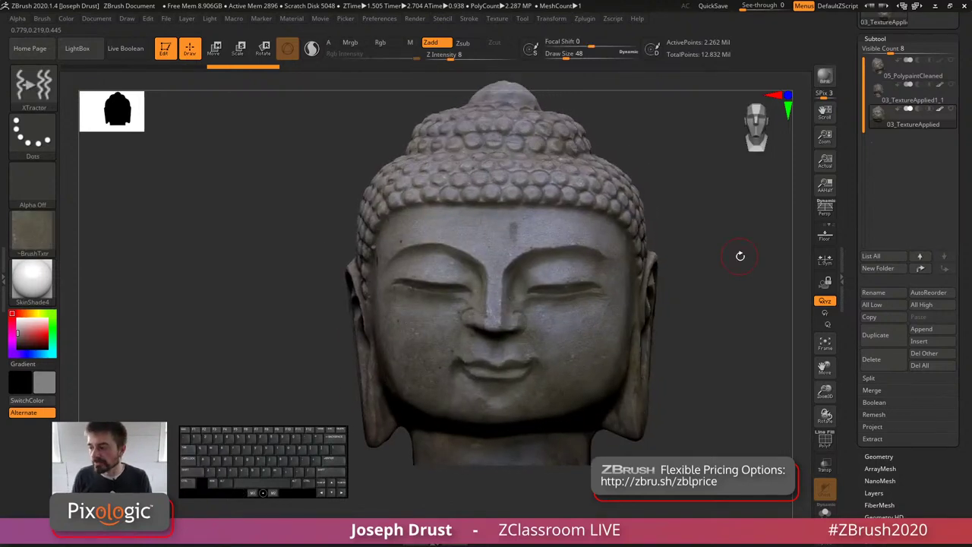
Step: Expand the Geometry settings and compare the head without and with polypaint from the side of the ear
shift+click(874, 457)
mouse_move(723, 282)
mouse_down()
mouse_move(733, 254)
mouse_move(701, 219)
mouse_move(694, 180)
mouse_move(793, 148)
mouse_up()
drag(709, 238, 714, 212)
click(949, 110)
drag(744, 281, 742, 280)
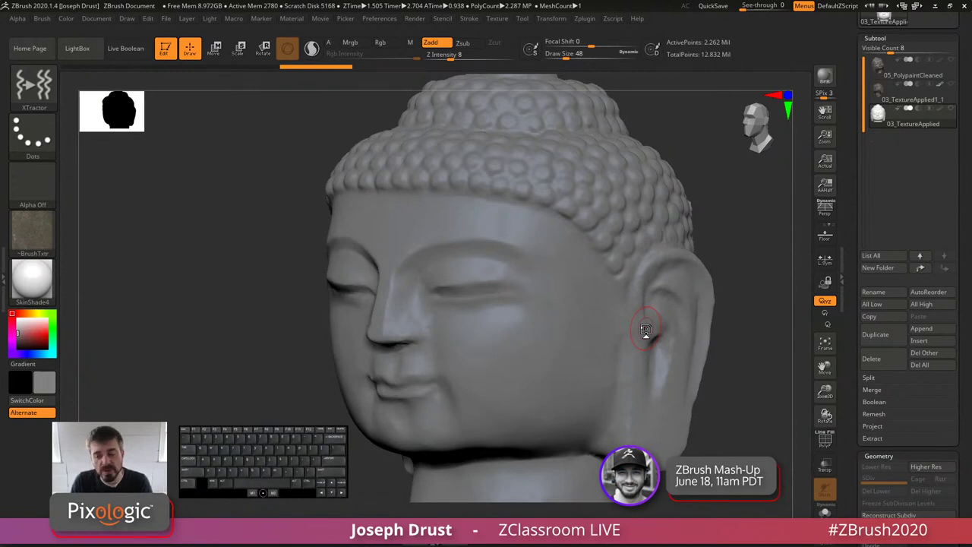
click(941, 112)
mouse_move(751, 234)
mouse_down()
mouse_move(779, 240)
mouse_move(766, 282)
mouse_move(746, 233)
mouse_up()
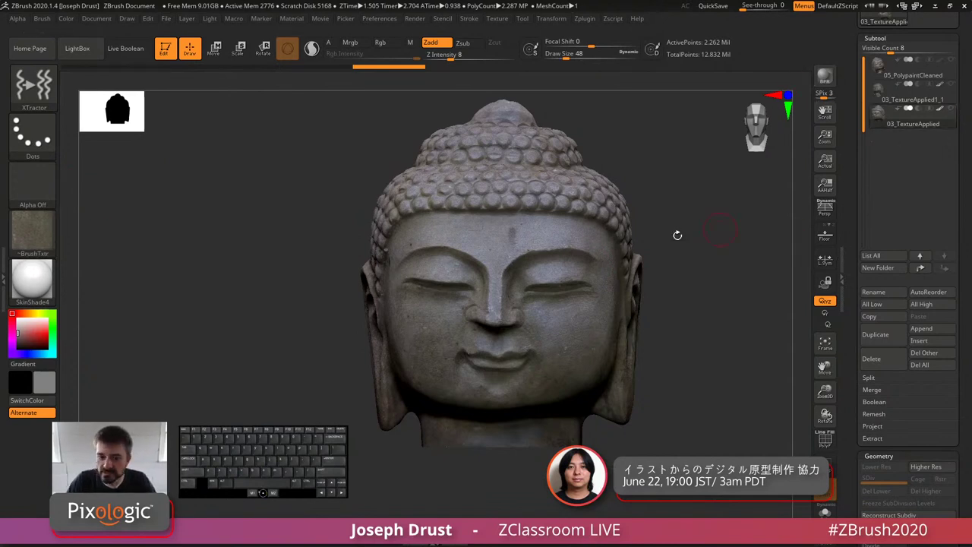
Step: Toggle the 03_TextureApplied polypaint off and on once more while viewing the face from the front
drag(677, 232, 779, 87)
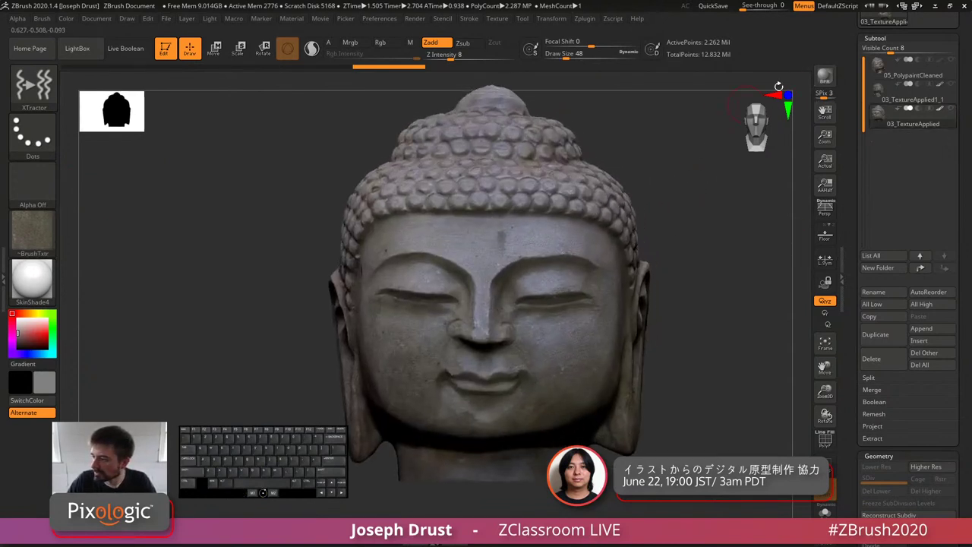
click(939, 110)
click(940, 111)
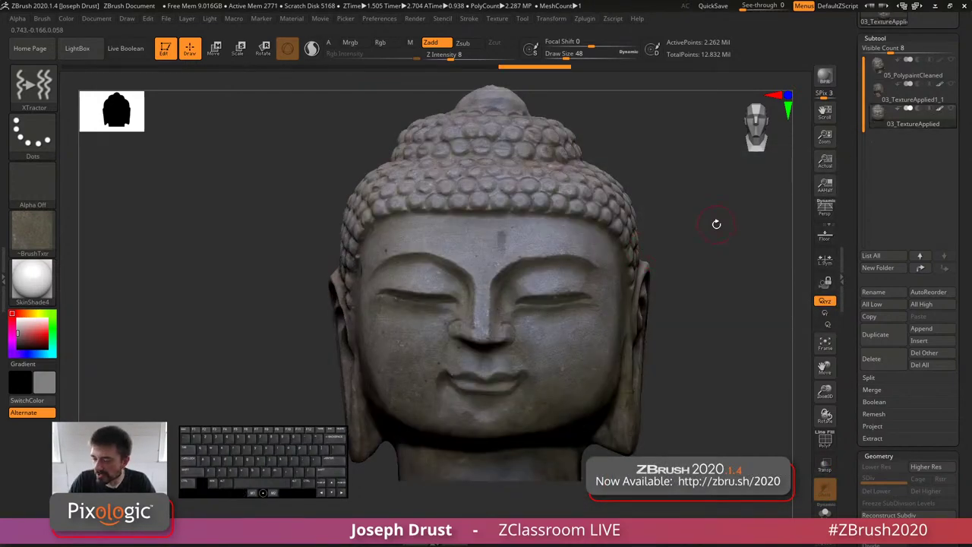
mouse_move(716, 223)
mouse_down()
mouse_move(710, 214)
mouse_move(701, 222)
mouse_up()
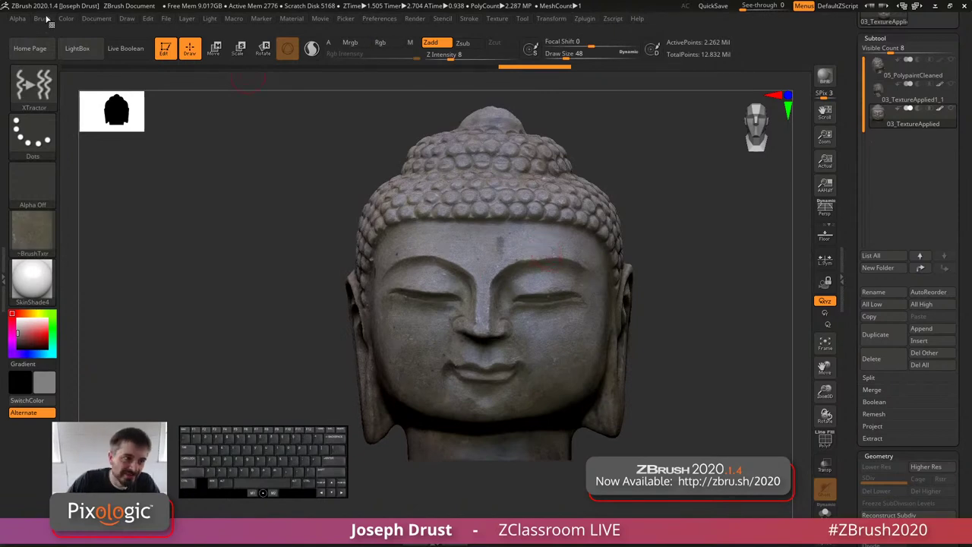
Step: Switch to the Paint brush and display its Alpha and Texture settings to examine the Polypaint Mode options
key(b)
key(p)
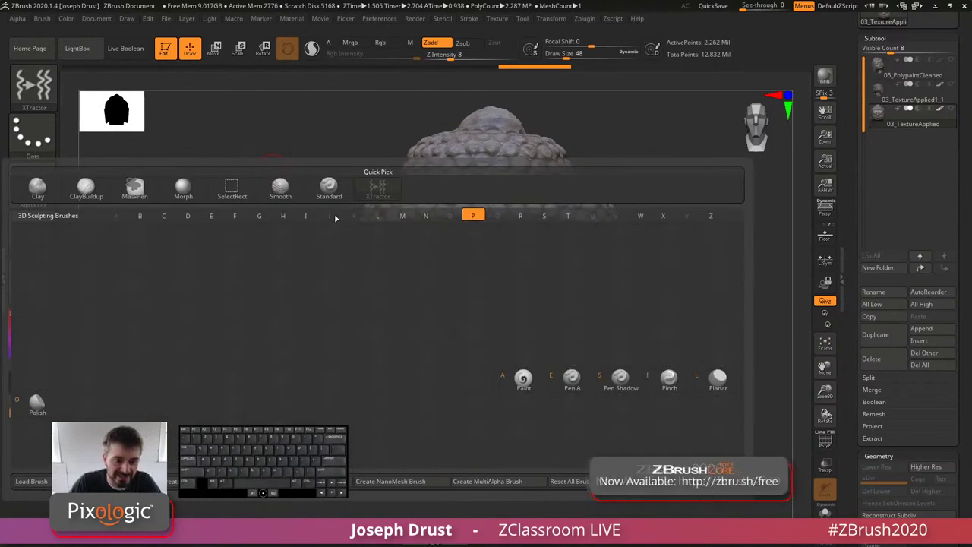
click(511, 378)
click(20, 19)
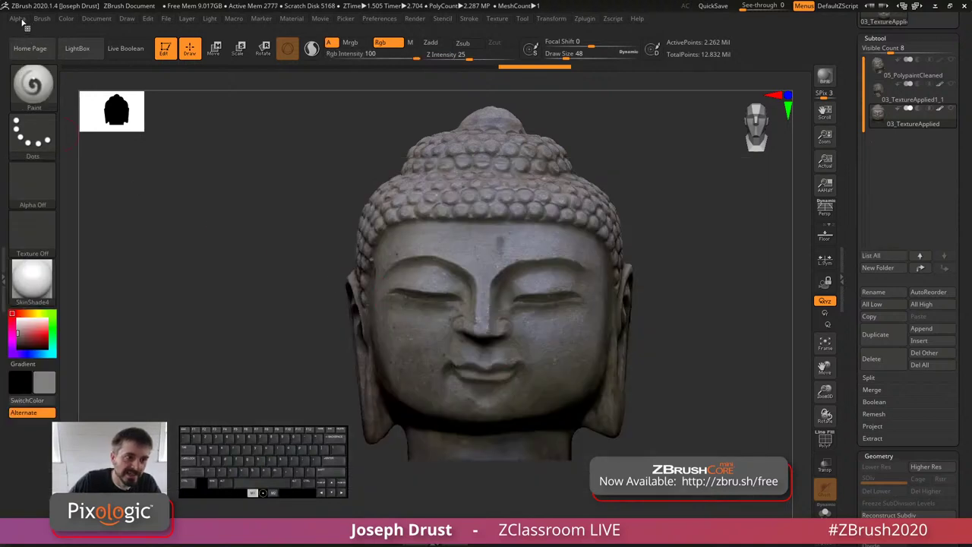
click(42, 19)
click(85, 208)
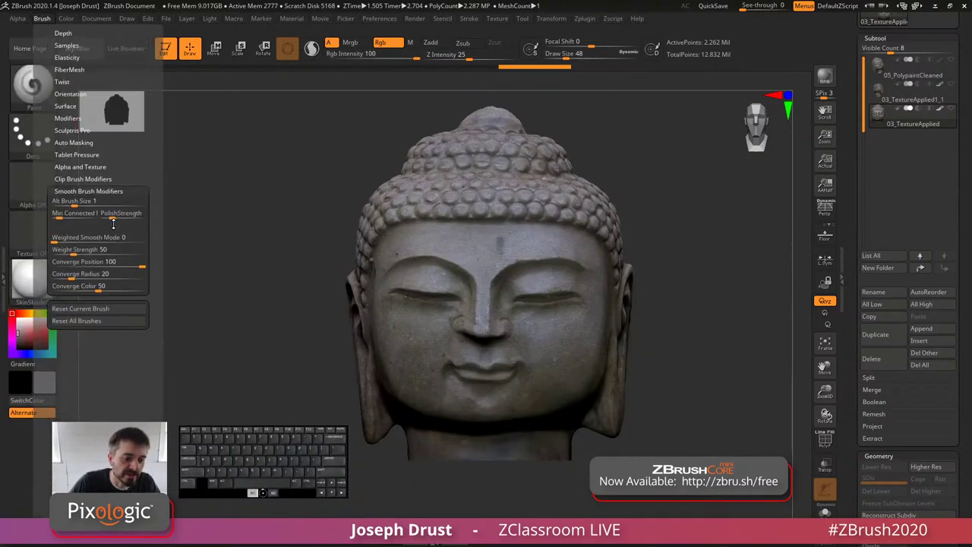
click(106, 205)
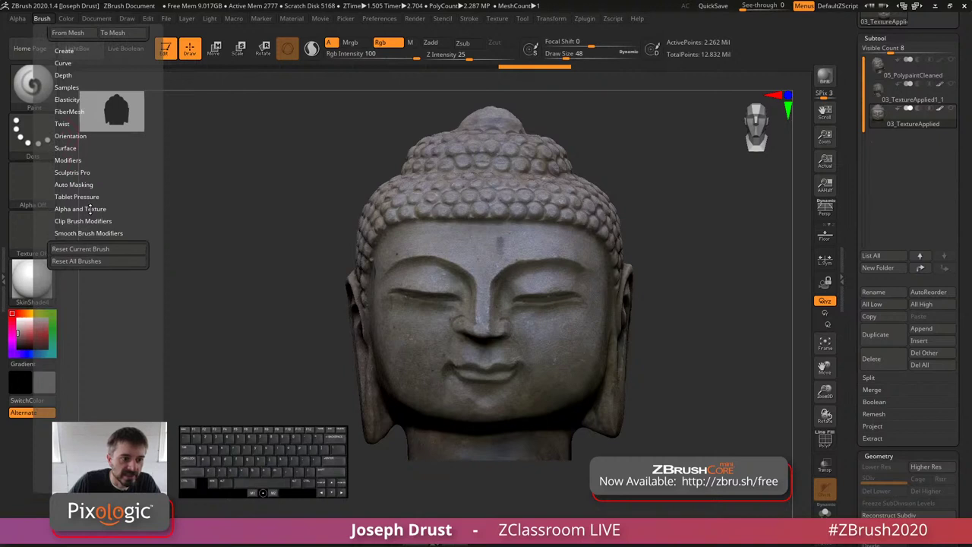
click(106, 208)
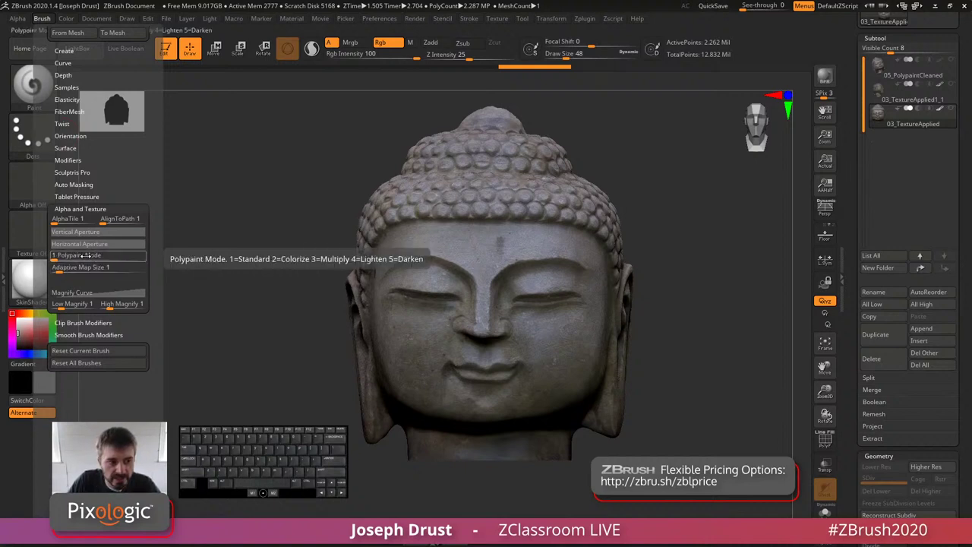
Step: Choose red as the paint color, paint a test stroke over the head's left eyebrow, and undo the stroke
scroll(111, 208, up, 2)
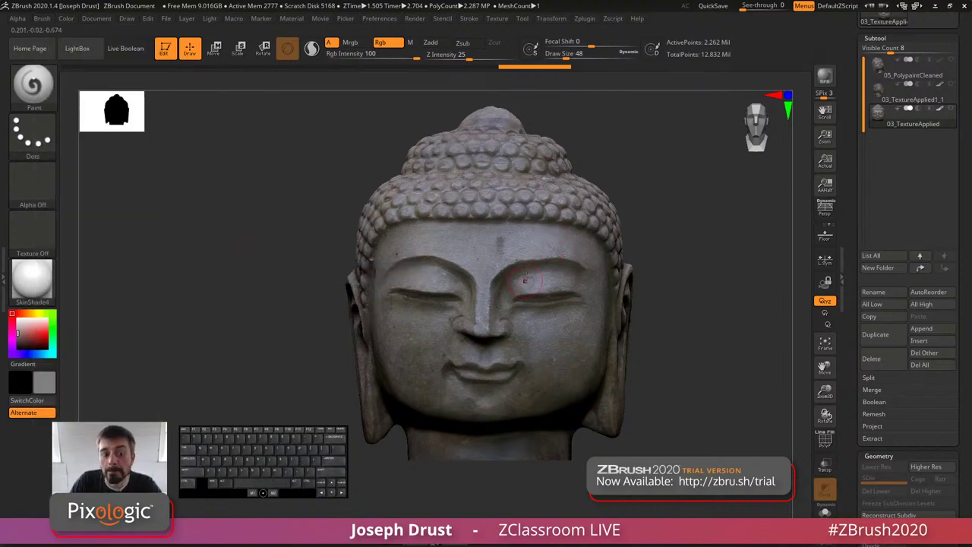
click(48, 334)
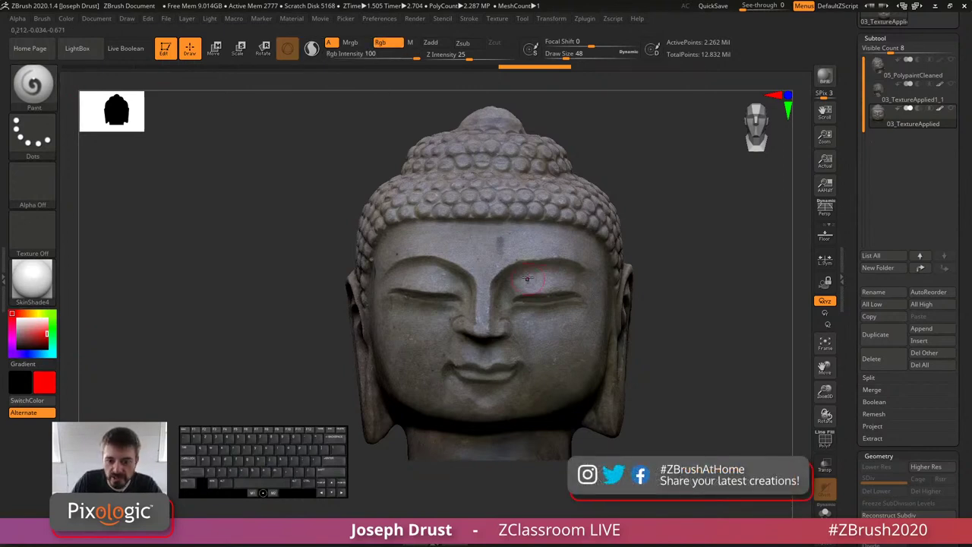
drag(523, 255, 581, 256)
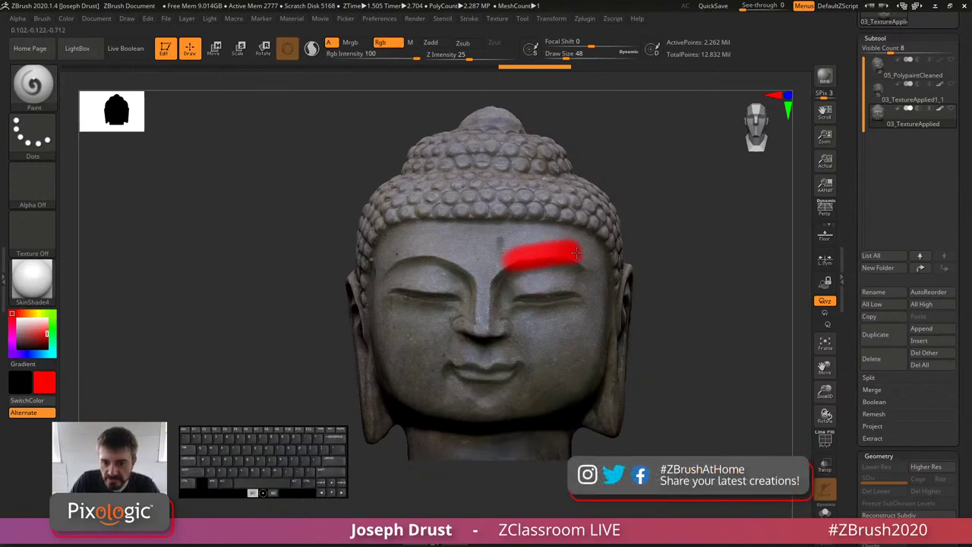
ctrl+right_drag(586, 246, 700, 272)
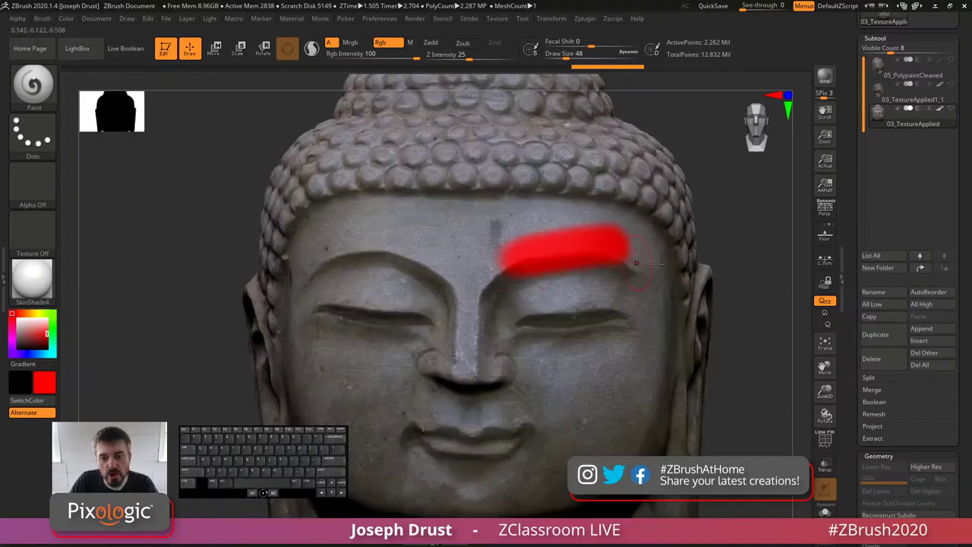
mouse_move(751, 213)
mouse_down()
mouse_move(687, 216)
mouse_move(744, 216)
mouse_up()
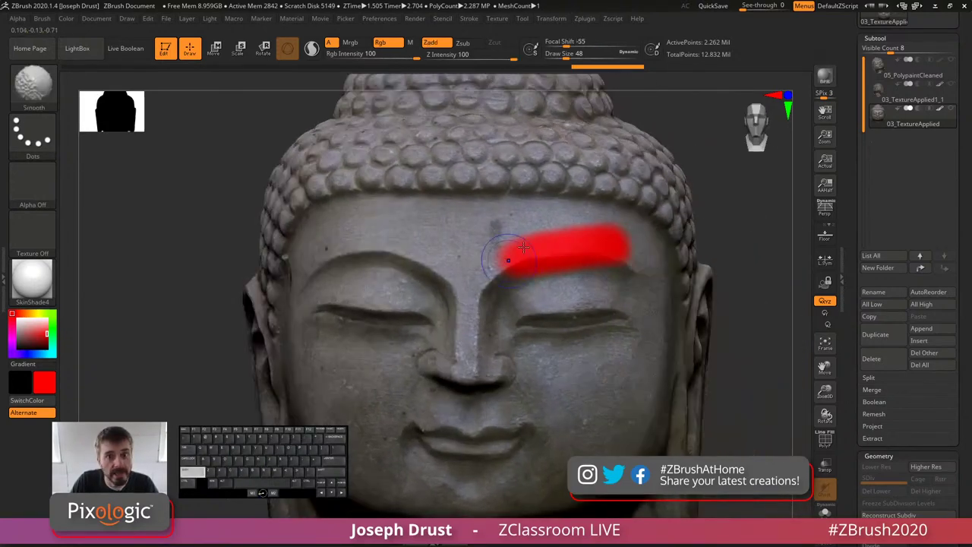
key(ctrl+z)
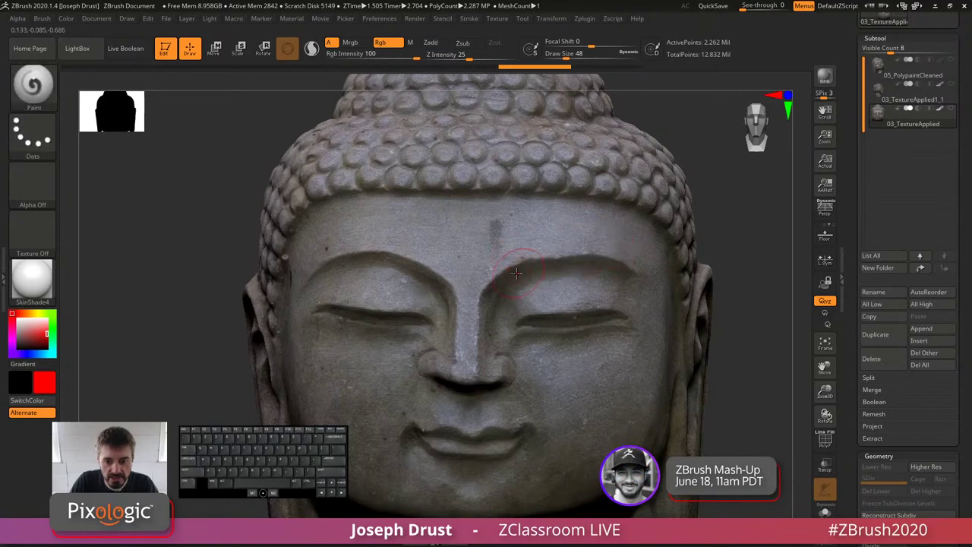
Step: Paint and undo another red test stroke over the head's left eyebrow, and set the Paint brush's Polypaint Mode to 2
mouse_move(517, 272)
mouse_down()
mouse_move(532, 260)
mouse_move(631, 250)
mouse_up()
key(ctrl+z)
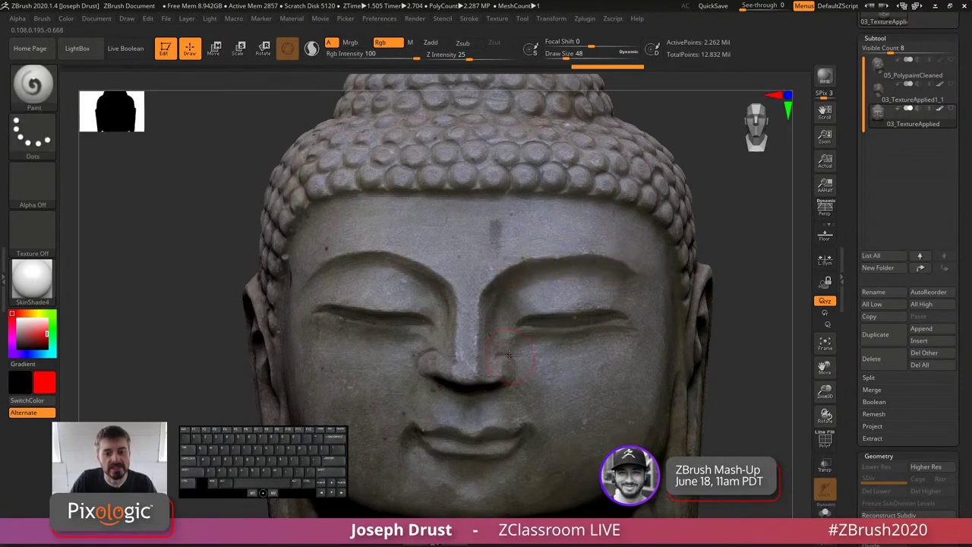
click(48, 19)
drag(123, 304, 120, 210)
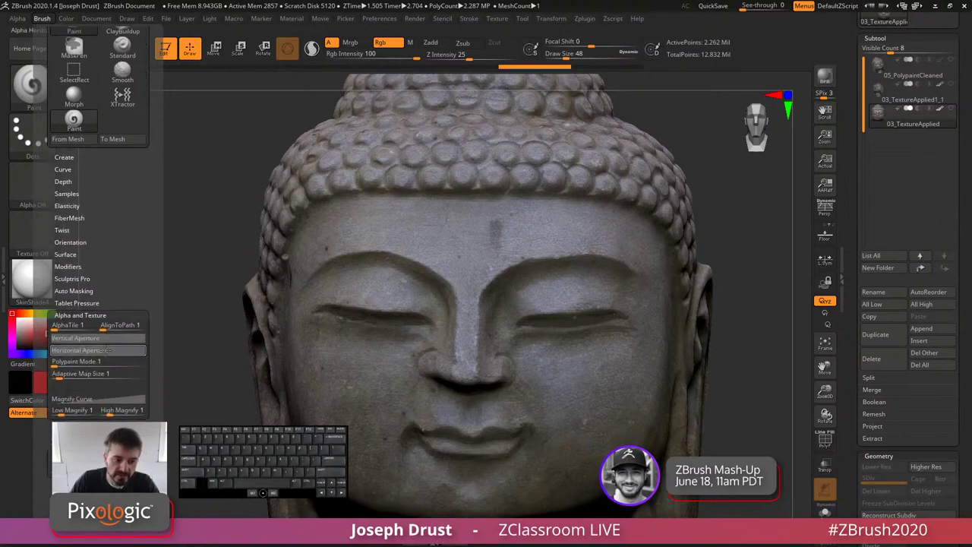
click(68, 360)
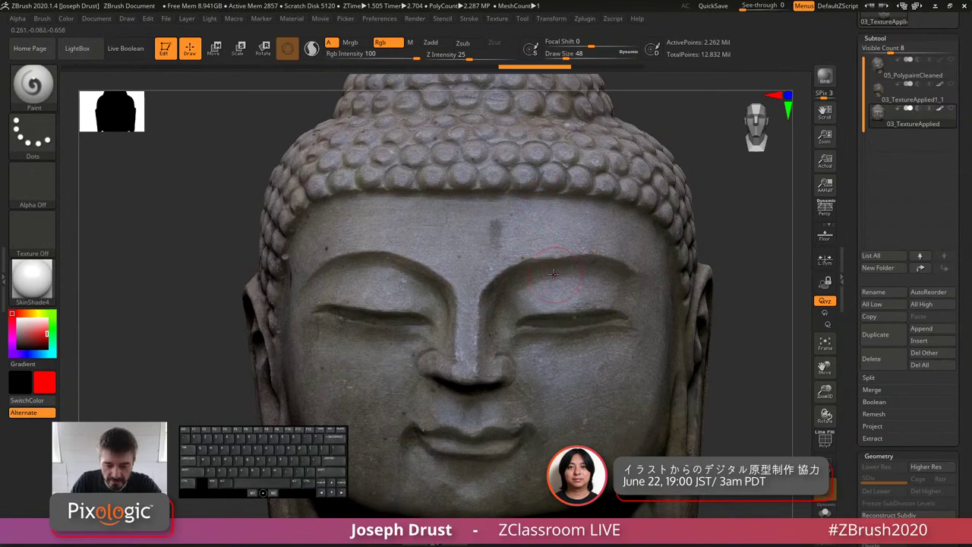
Step: Paint the head's left eye area red and its right eye area yellow, and remove both tints by painting over them in white
mouse_move(526, 314)
mouse_down()
mouse_move(634, 311)
mouse_move(505, 331)
mouse_move(621, 302)
mouse_move(578, 260)
mouse_move(466, 314)
mouse_move(594, 243)
mouse_move(566, 287)
mouse_move(532, 228)
mouse_move(467, 251)
mouse_move(460, 357)
mouse_move(547, 365)
mouse_move(537, 349)
mouse_move(562, 371)
mouse_up()
click(32, 313)
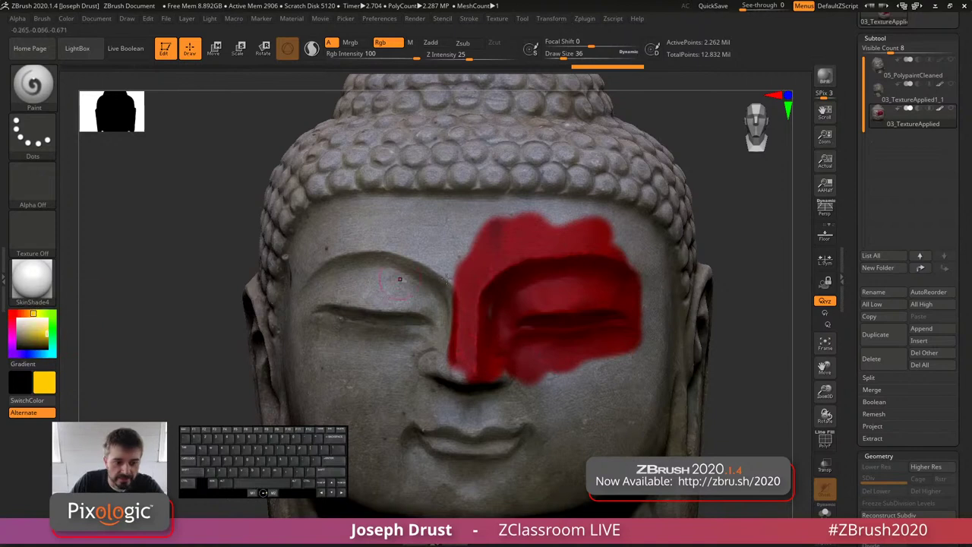
mouse_move(444, 272)
mouse_down()
mouse_move(384, 249)
mouse_move(319, 244)
mouse_move(347, 309)
mouse_move(426, 308)
mouse_move(448, 357)
mouse_move(459, 334)
mouse_move(452, 301)
mouse_move(465, 335)
mouse_up()
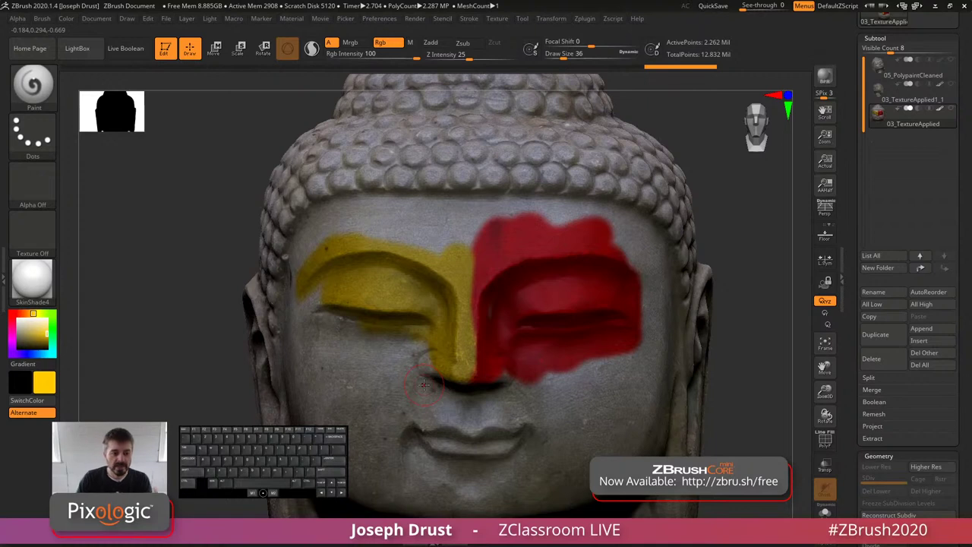
drag(26, 326, 12, 315)
mouse_move(524, 370)
mouse_down()
mouse_move(521, 362)
mouse_move(499, 377)
mouse_move(589, 351)
mouse_move(634, 312)
mouse_move(547, 274)
mouse_move(513, 281)
mouse_move(486, 251)
mouse_move(547, 244)
mouse_move(631, 278)
mouse_move(488, 223)
mouse_move(460, 345)
mouse_move(437, 258)
mouse_move(395, 327)
mouse_move(350, 255)
mouse_move(312, 281)
mouse_move(398, 344)
mouse_up()
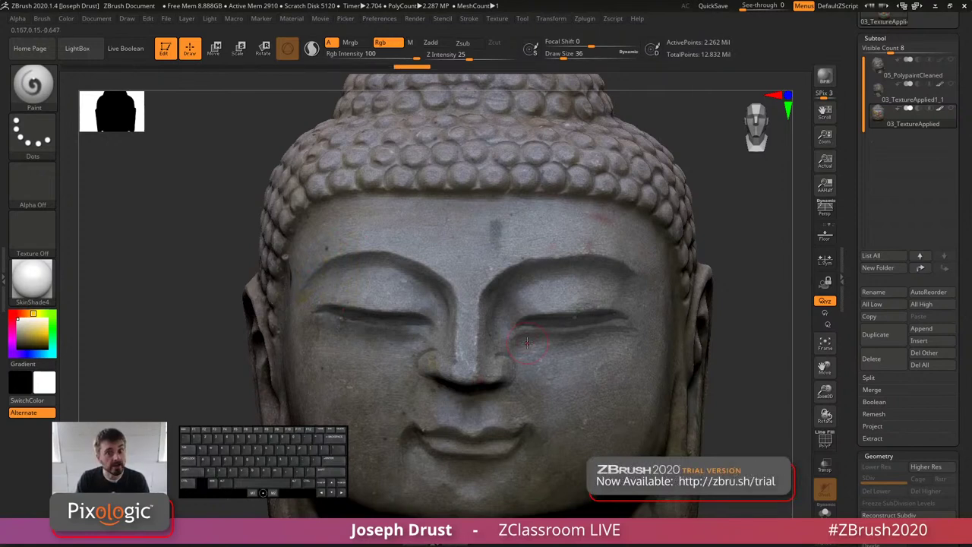
Step: Change the Paint brush's Polypaint Mode, choose a mid gray of 130, 130, 130, and darken both upper eyelids with it
click(42, 18)
drag(110, 397, 108, 325)
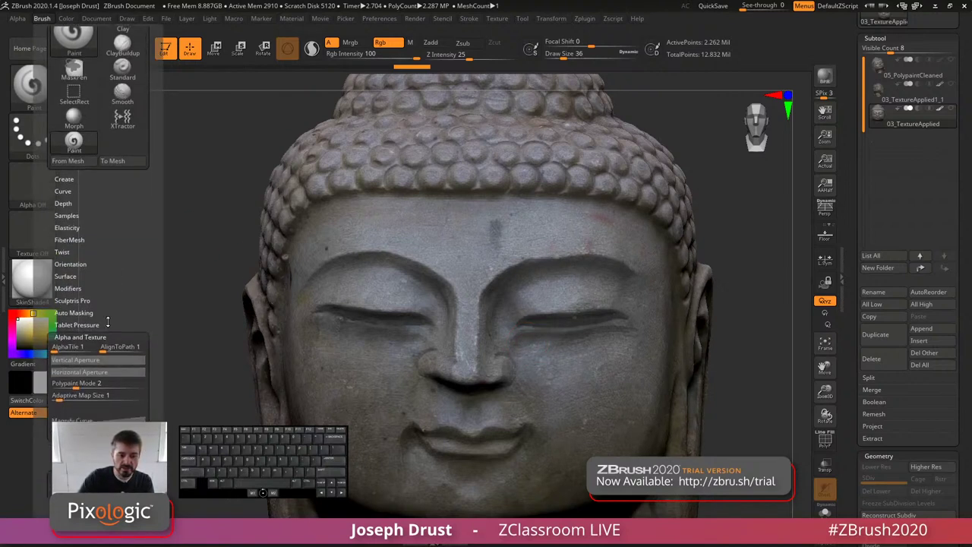
click(84, 385)
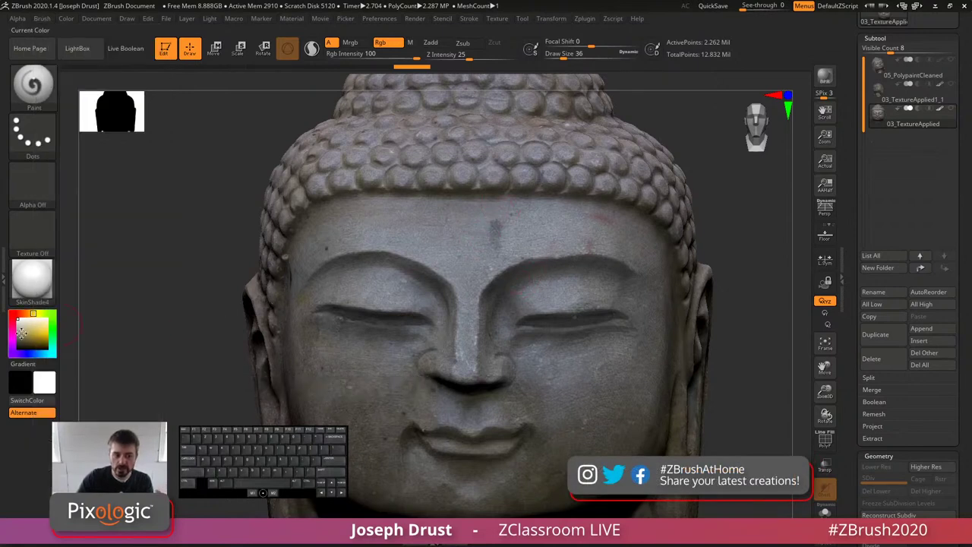
drag(24, 333, 16, 333)
mouse_move(530, 302)
mouse_down()
mouse_move(570, 277)
mouse_move(501, 311)
mouse_move(591, 279)
mouse_move(635, 285)
mouse_up()
mouse_move(430, 293)
mouse_down()
mouse_move(319, 278)
mouse_move(312, 292)
mouse_move(429, 311)
mouse_move(313, 296)
mouse_move(469, 351)
mouse_up()
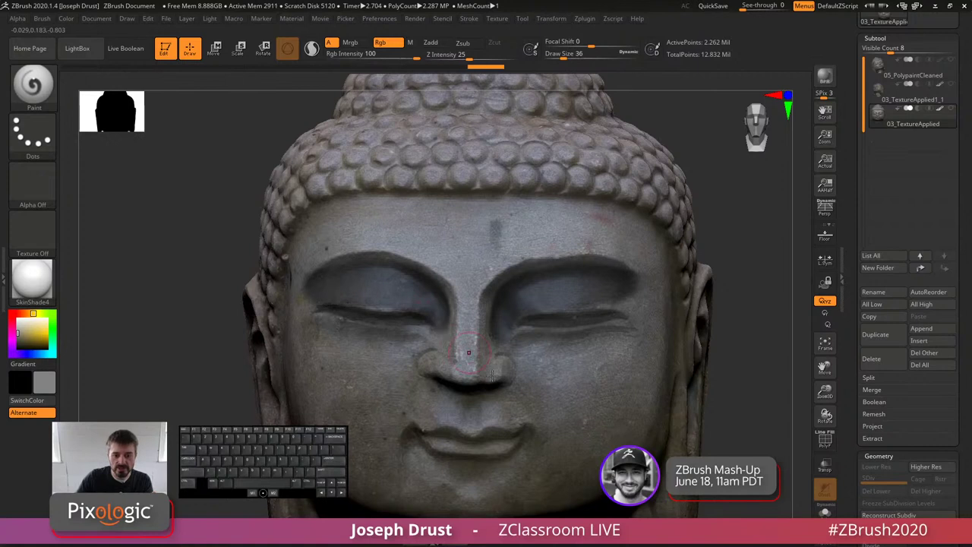
Step: Set Polypaint Mode to 4, paint the gray over the head's right eyelid, and undo the stroke
click(41, 18)
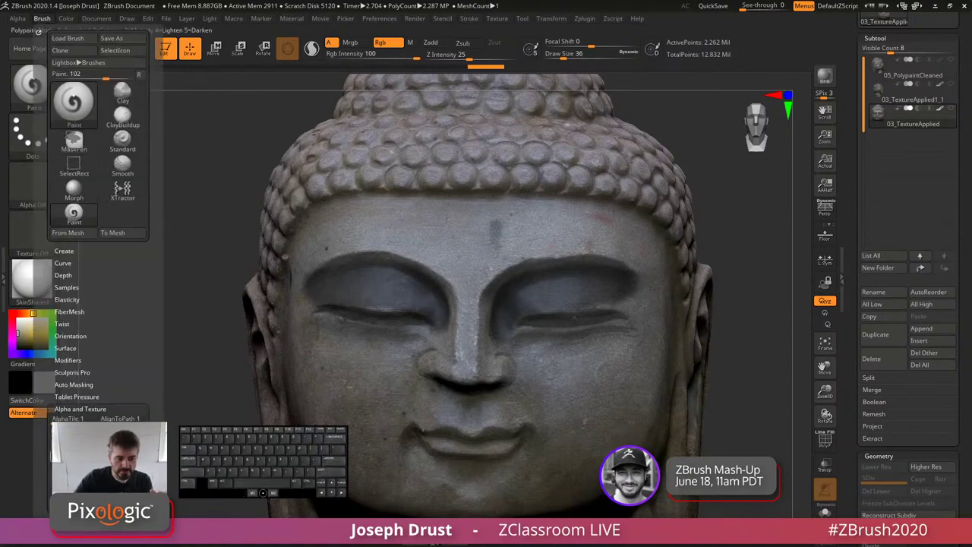
mouse_move(401, 302)
mouse_down()
mouse_move(330, 299)
mouse_move(390, 284)
mouse_move(433, 316)
mouse_up()
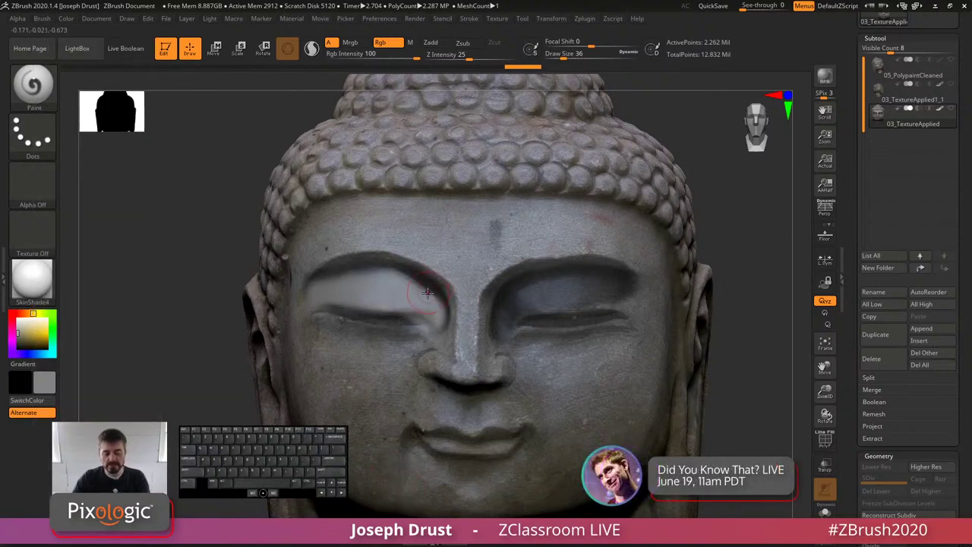
key(ctrl+z)
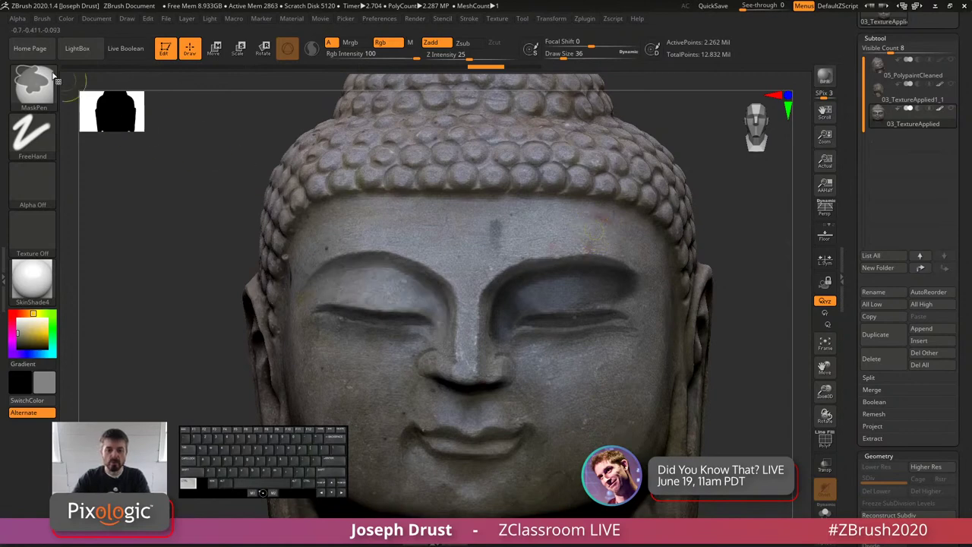
Step: Set the Paint brush's Polypaint Mode to 1 and undo the gray shading on the eyelids, keeping the white strokes around the eyes
click(41, 18)
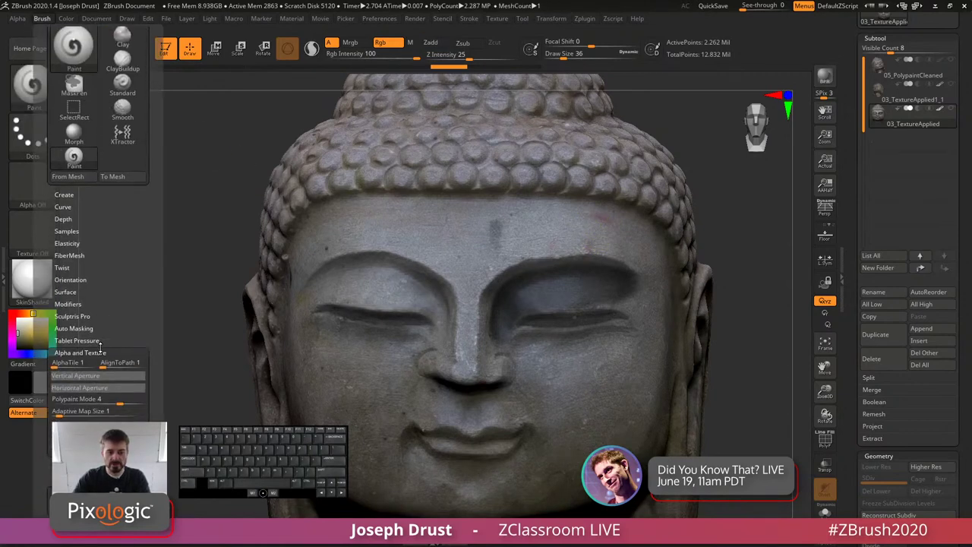
mouse_move(103, 399)
mouse_down()
mouse_move(49, 397)
mouse_move(46, 386)
mouse_up()
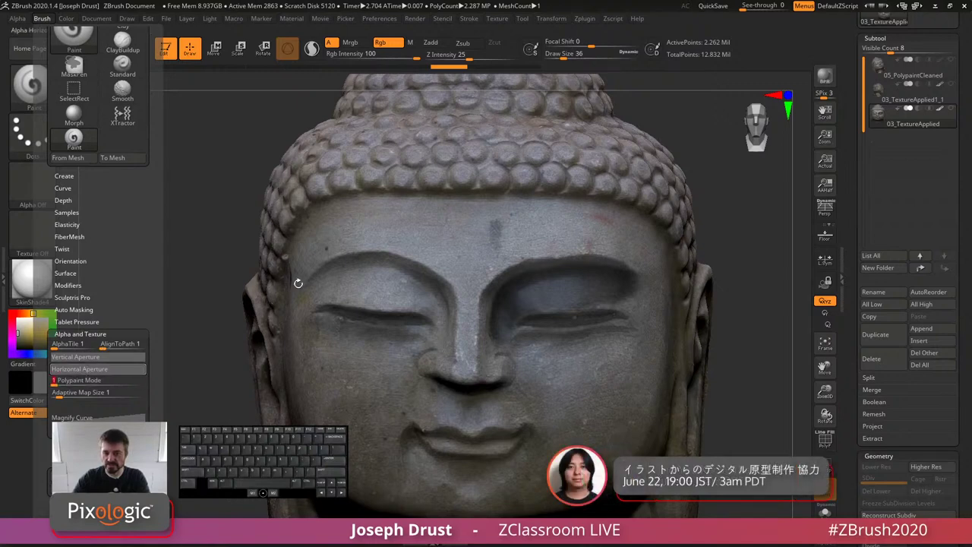
key(ctrl)
key(ctrl+z)
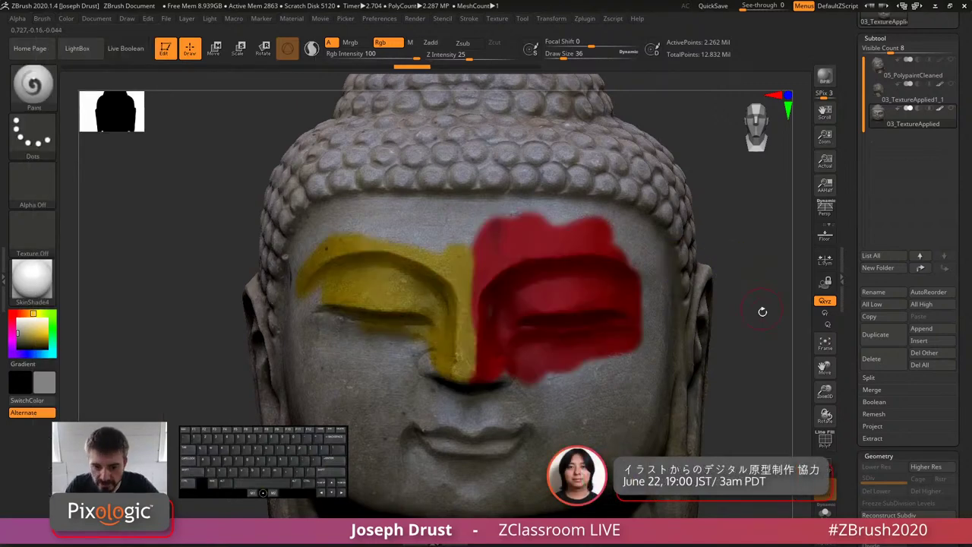
key(ctrl+shift+z)
Step: View the whole head from the front and at an angle, toggling the 03_TextureApplied polypaint off and on to compare
alt+drag(765, 345, 748, 274)
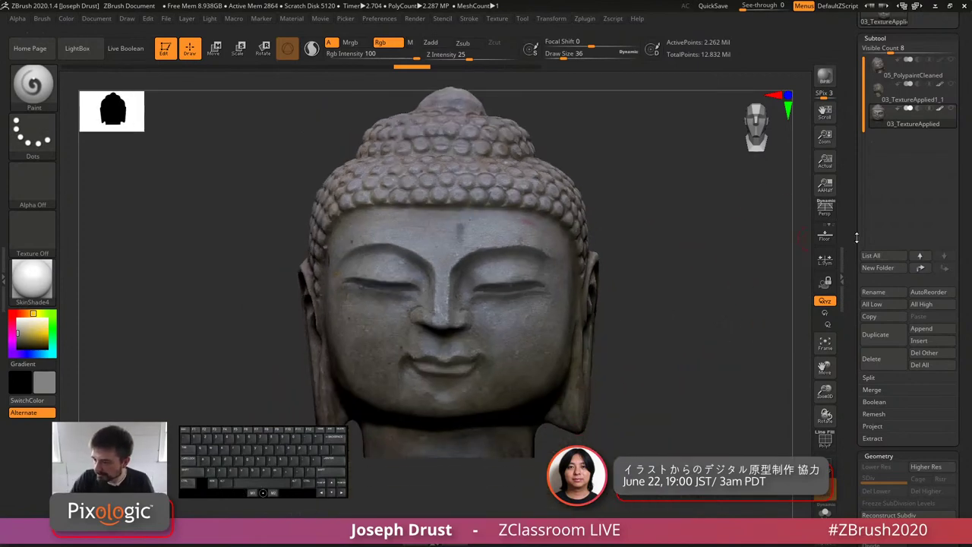
drag(857, 217, 837, 264)
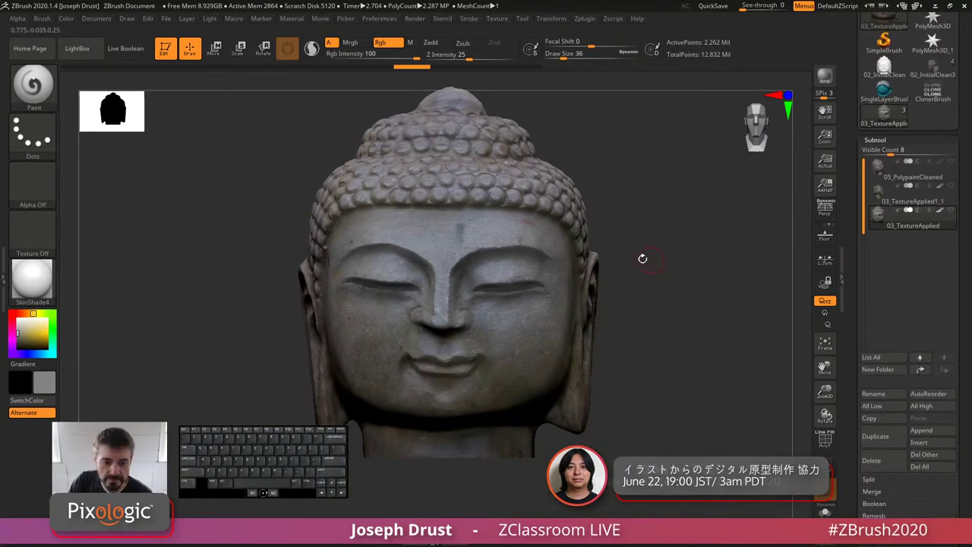
mouse_move(643, 259)
mouse_down()
mouse_move(647, 241)
mouse_move(628, 251)
mouse_up()
drag(724, 245, 735, 275)
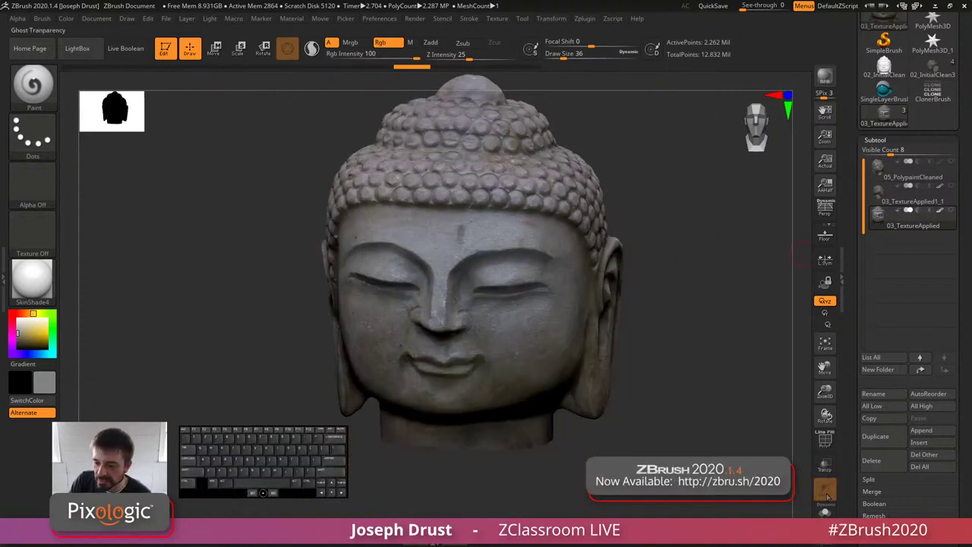
click(942, 212)
mouse_move(673, 319)
mouse_down()
mouse_move(700, 302)
mouse_move(682, 306)
mouse_up()
click(942, 211)
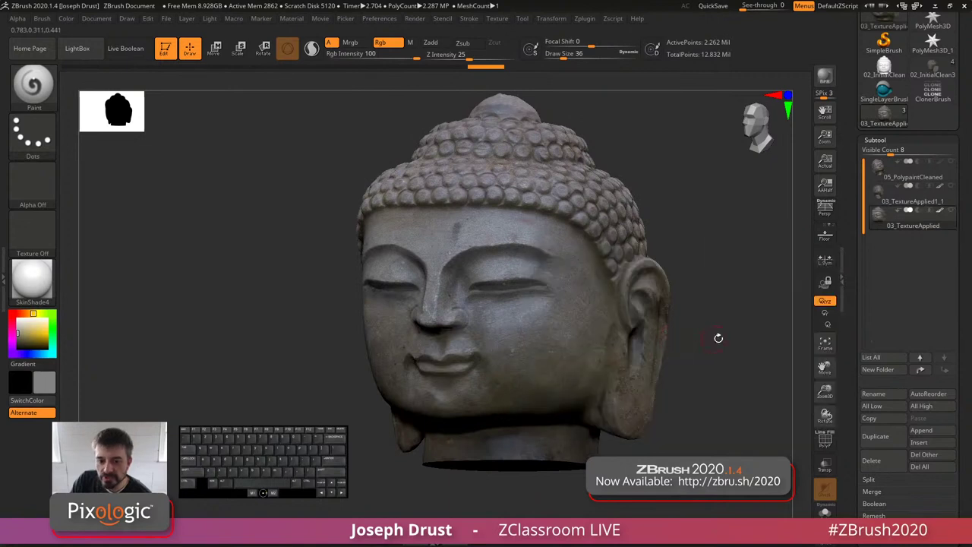
drag(718, 337, 734, 359)
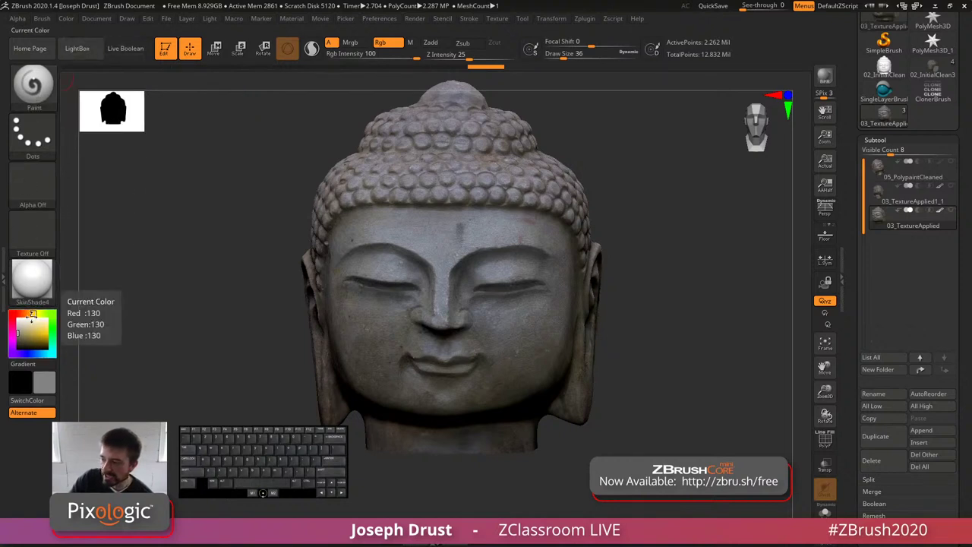
Step: Apply the BumpViewerMaterial to the head and examine its surface from a three-quarter view
click(31, 282)
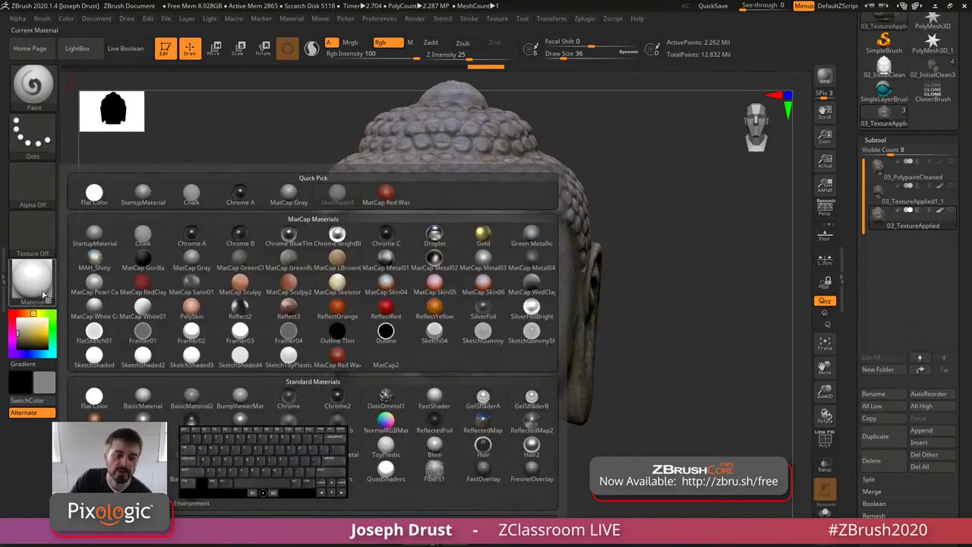
click(240, 406)
mouse_move(753, 314)
mouse_down()
mouse_move(741, 322)
mouse_move(778, 318)
mouse_move(746, 321)
mouse_move(760, 303)
mouse_up()
drag(783, 344, 762, 342)
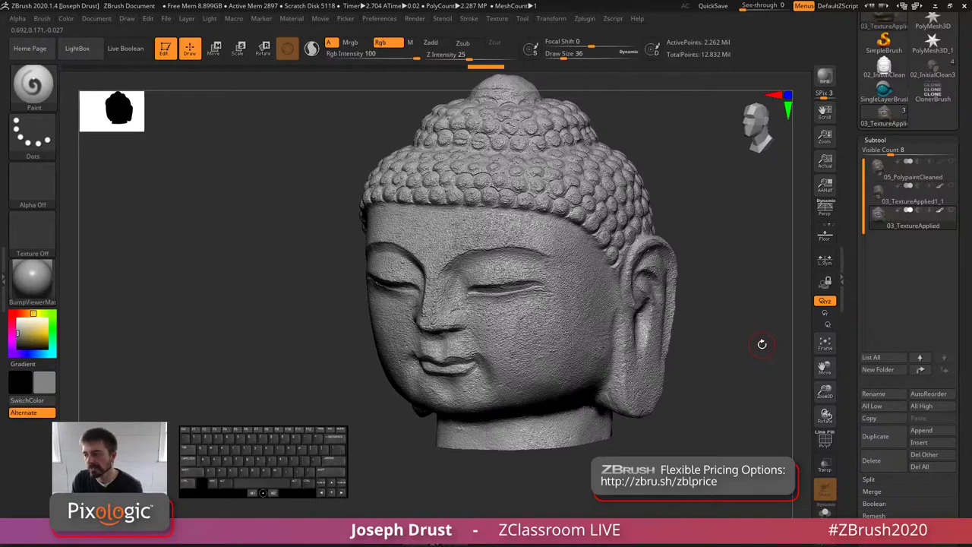
Step: Display the polyframe over the head, examine the mesh density on the face up close, and hide the polyframe again
key(shift+f)
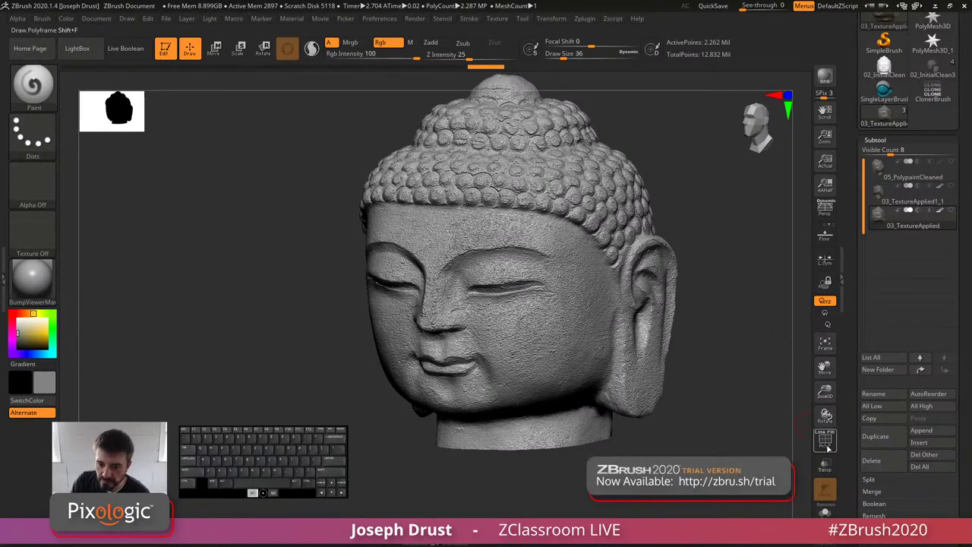
drag(741, 335, 754, 334)
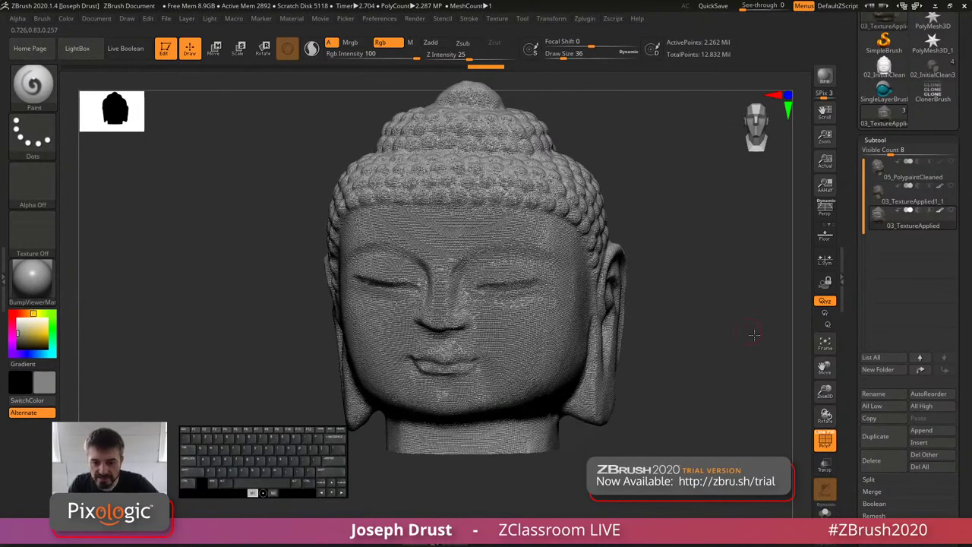
drag(756, 396, 761, 399)
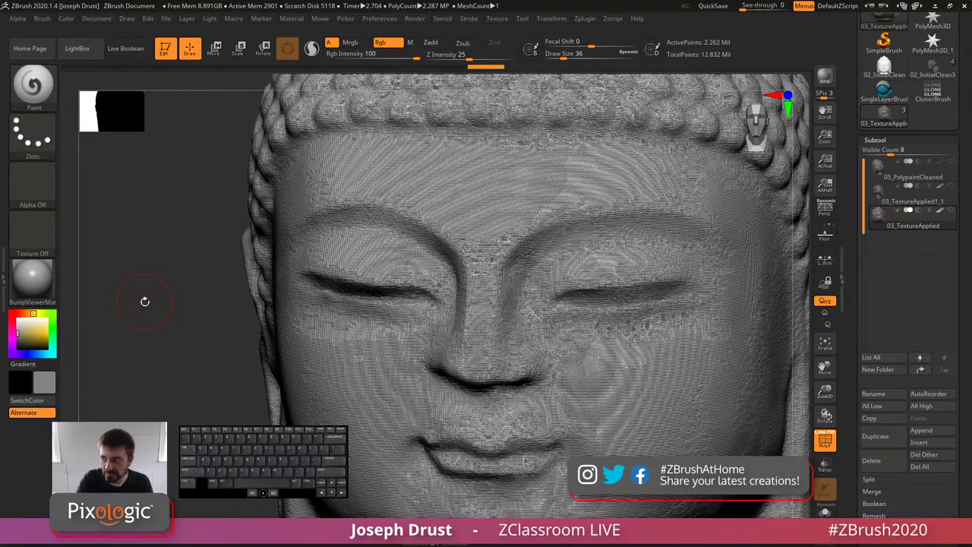
click(825, 439)
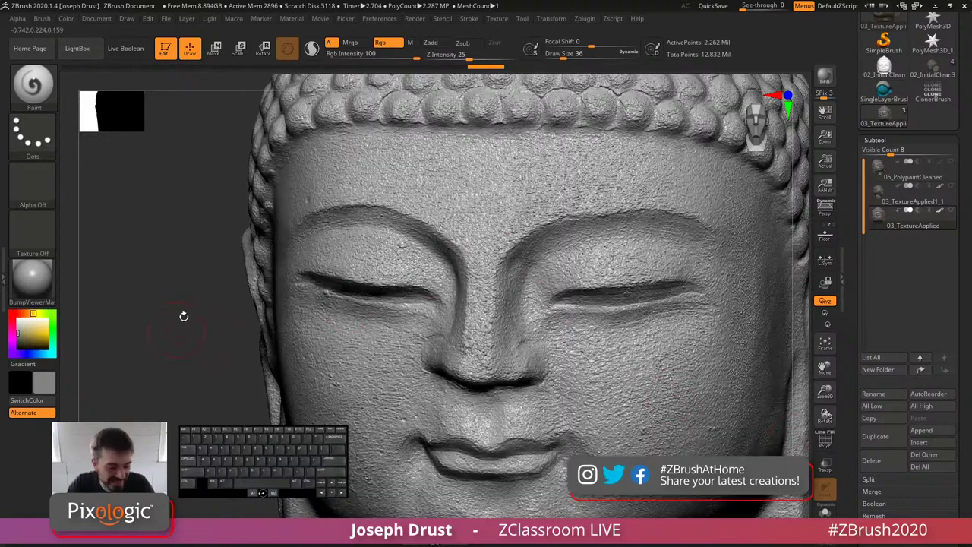
Step: Set the Color Bump in the BumpViewerMaterial modifiers to about 1.55
alt+drag(199, 332, 172, 280)
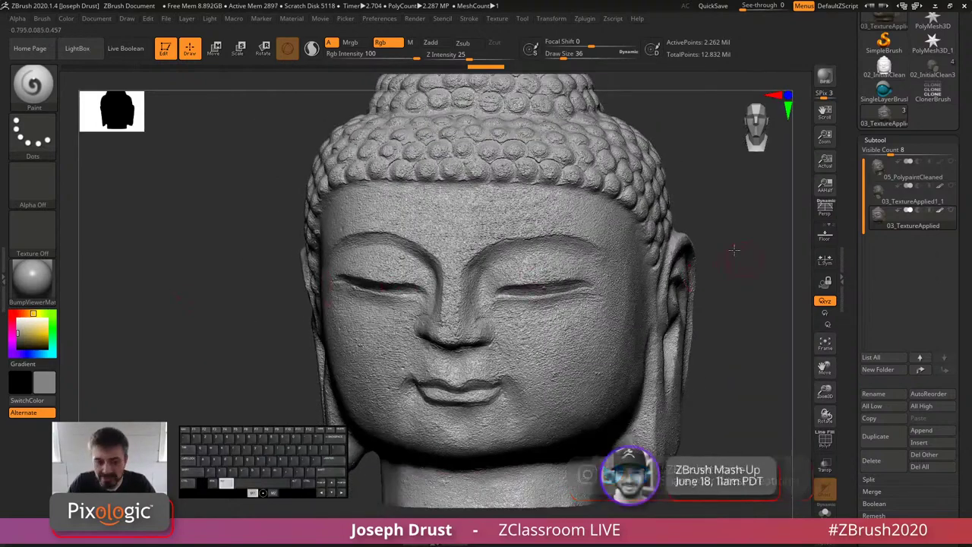
alt+drag(733, 251, 722, 244)
drag(777, 332, 743, 291)
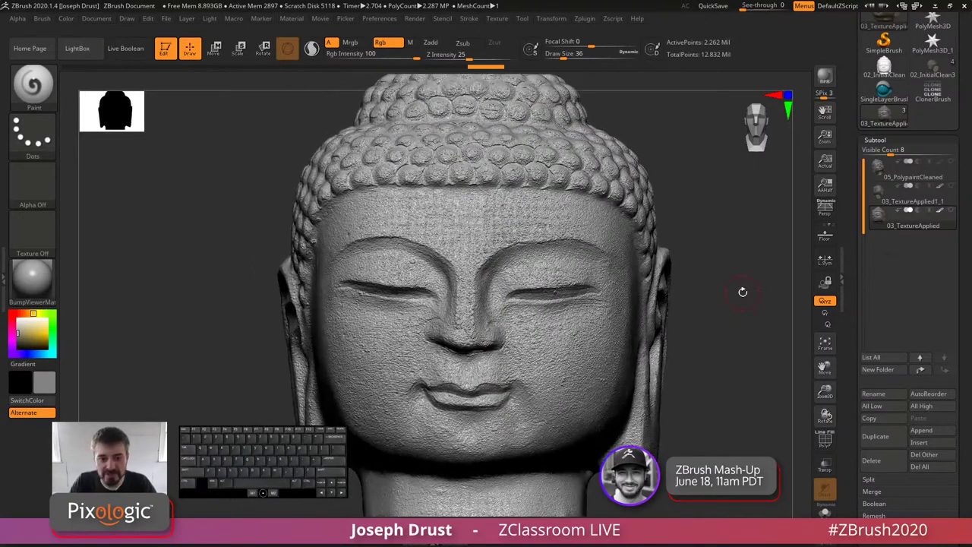
click(295, 19)
drag(286, 254, 285, 152)
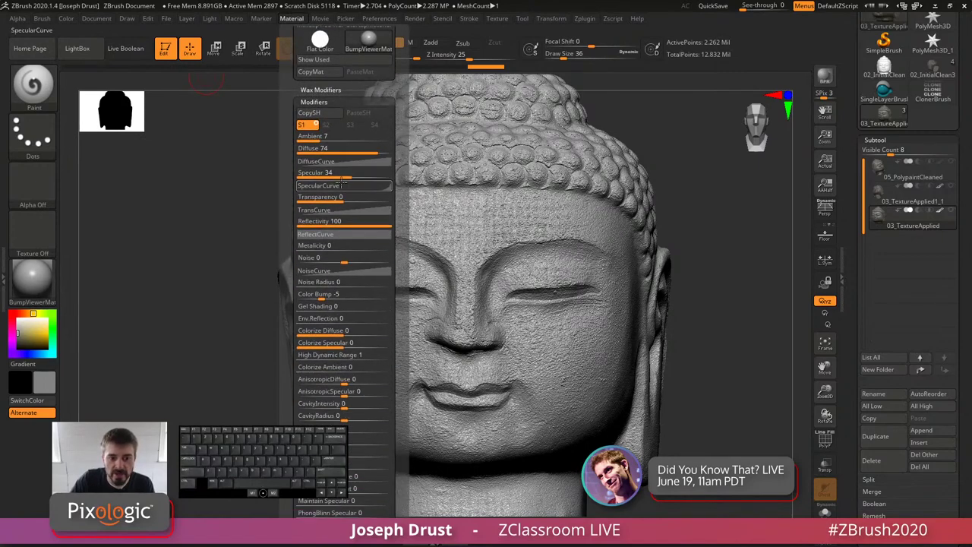
drag(294, 263, 291, 221)
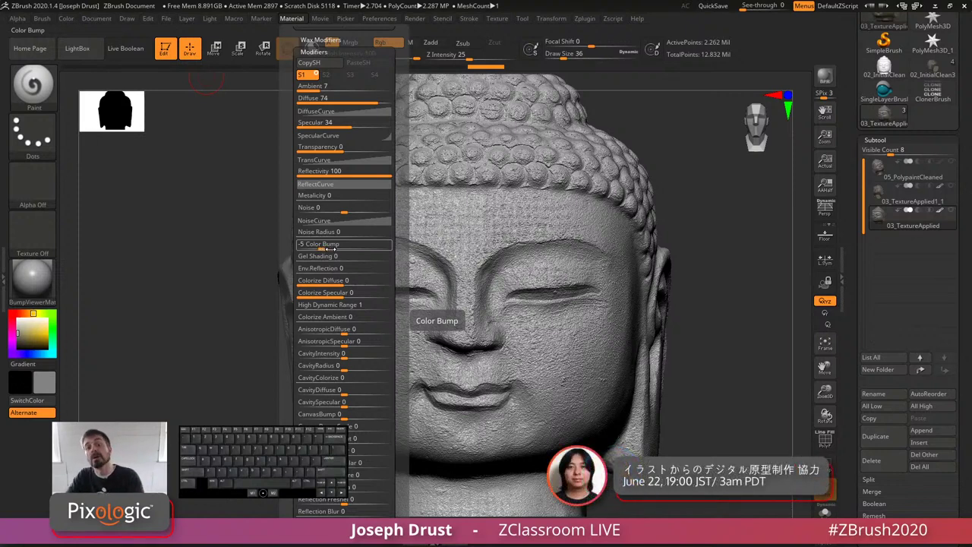
drag(327, 249, 365, 246)
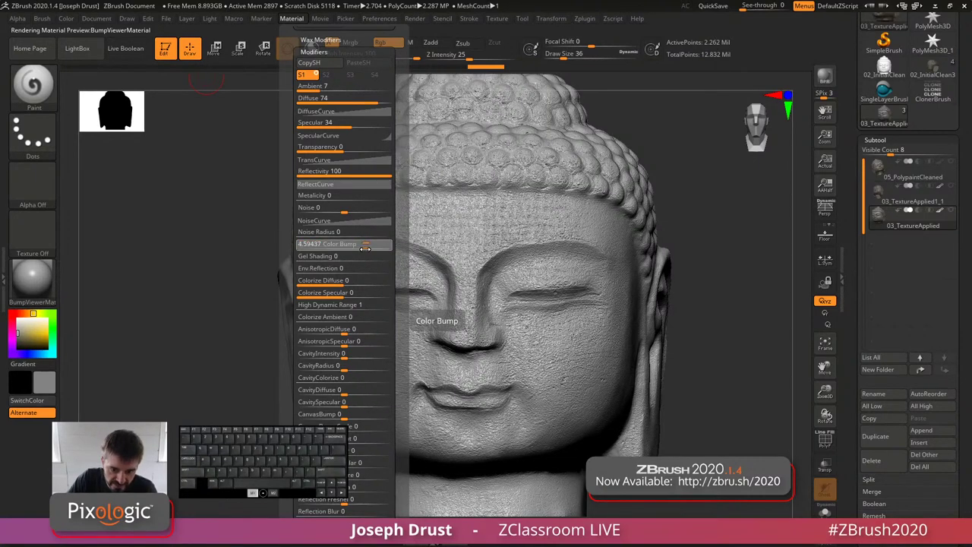
drag(362, 247, 357, 246)
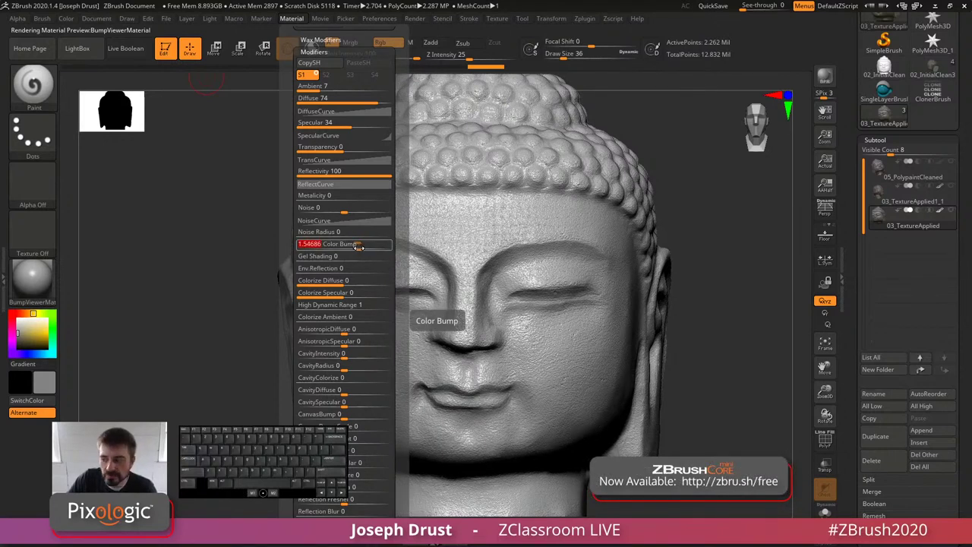
Step: Examine the adjusted bump shading from a three-quarter view and reopen the BumpViewerMaterial modifiers
drag(781, 237, 803, 235)
drag(779, 237, 601, 300)
click(32, 279)
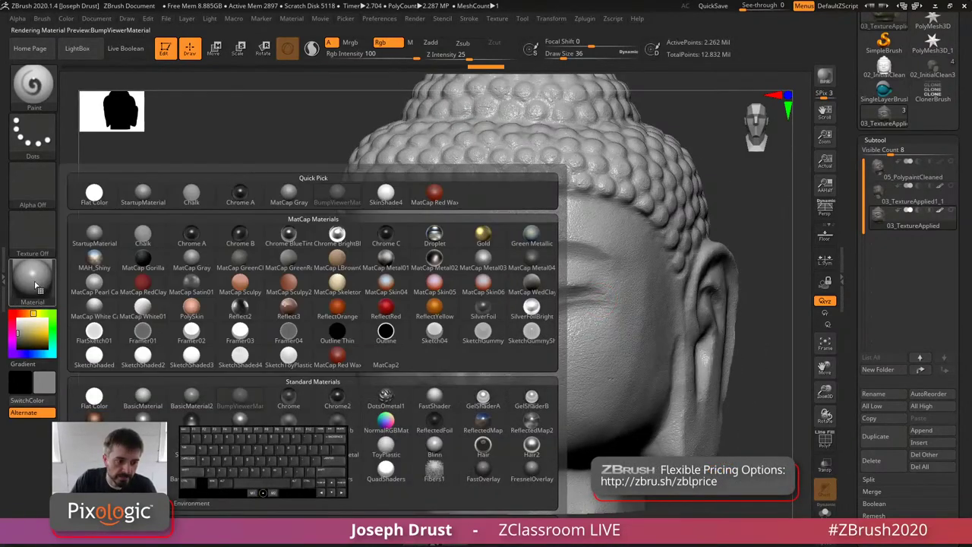
click(293, 18)
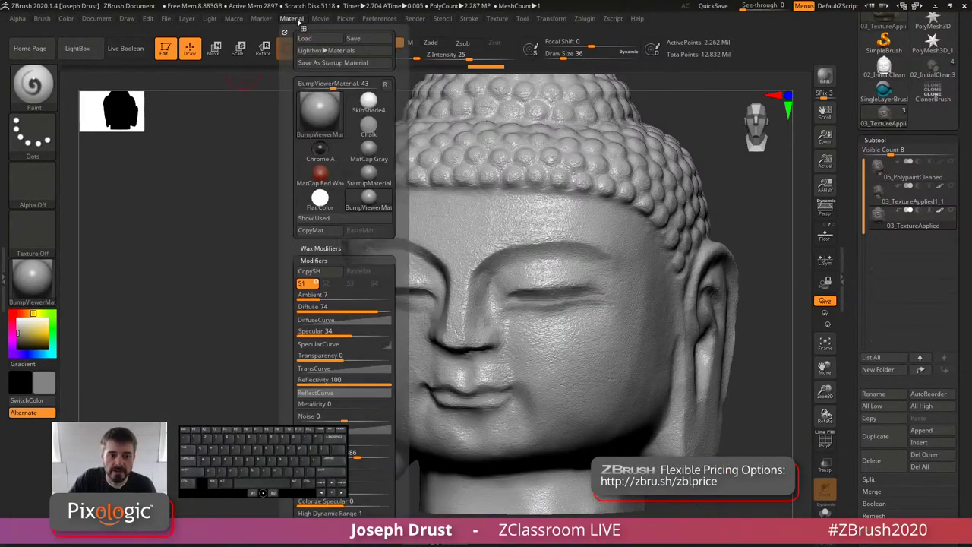
drag(291, 269, 291, 70)
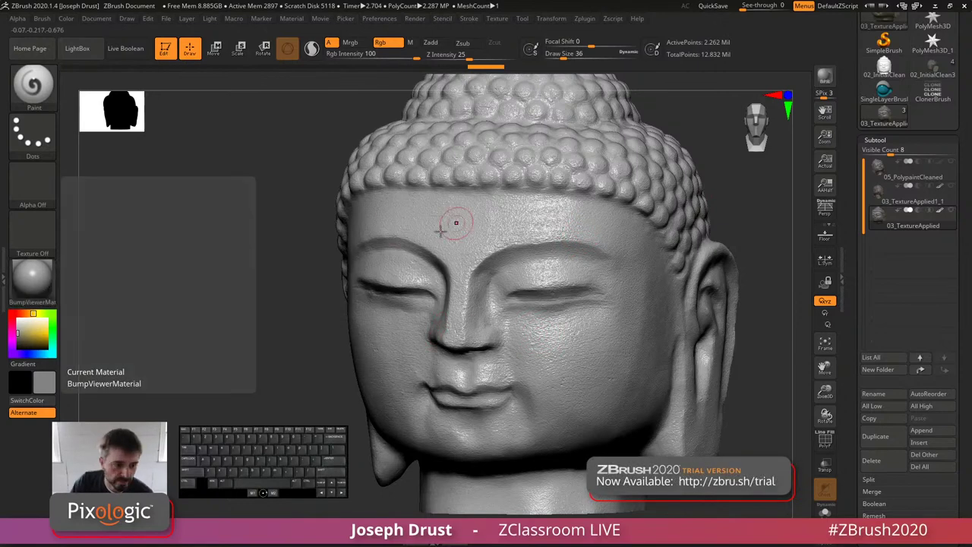
Step: Switch the head's material to MatCap Gray and set the active color to white
click(34, 280)
click(289, 192)
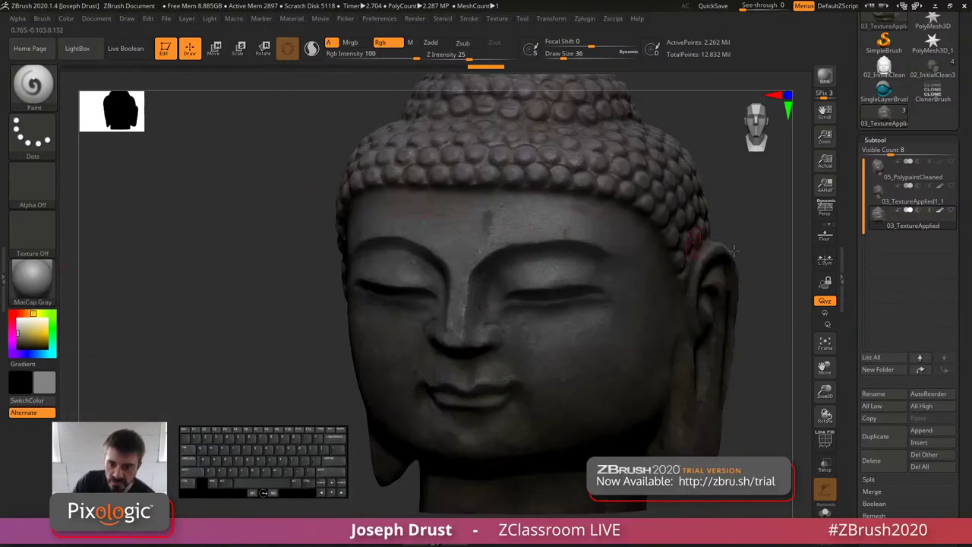
click(19, 319)
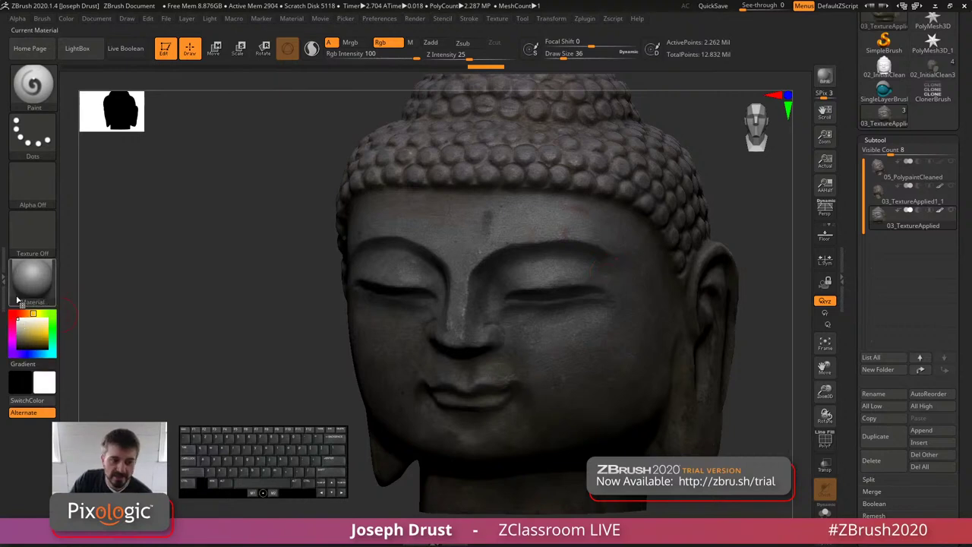
Step: Expand the Masking settings and reveal the Mask By Color options
drag(858, 259, 867, 159)
drag(870, 423, 877, 135)
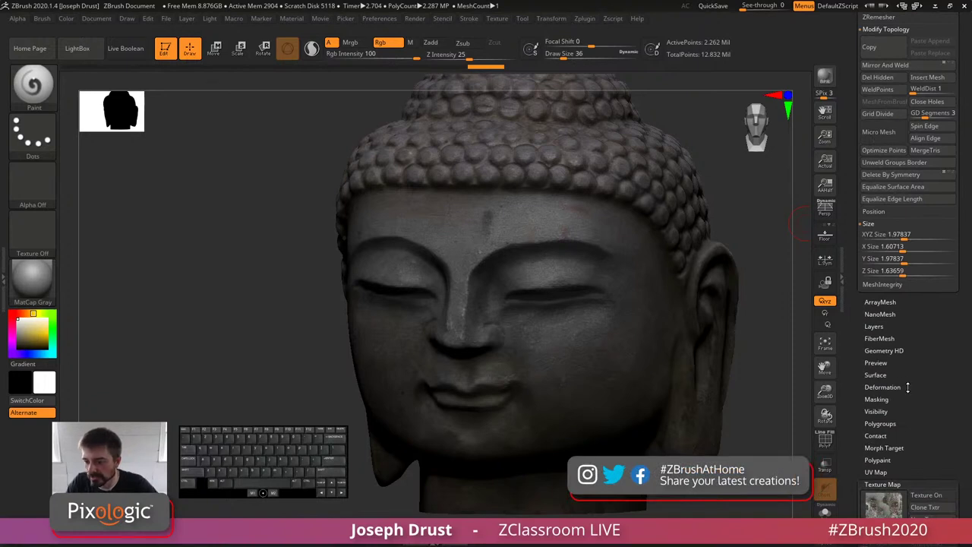
drag(898, 415, 892, 390)
click(876, 374)
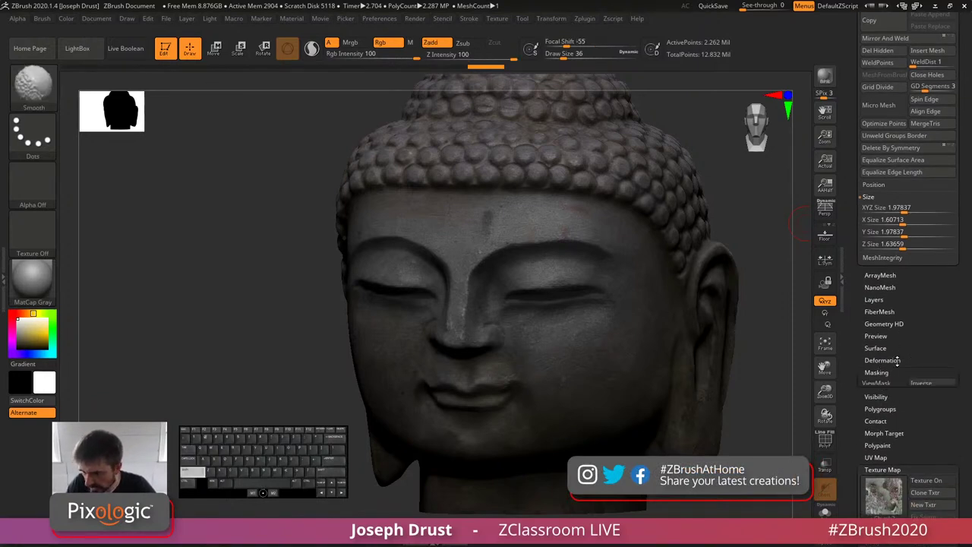
drag(844, 326, 841, 203)
drag(858, 369, 859, 303)
click(883, 403)
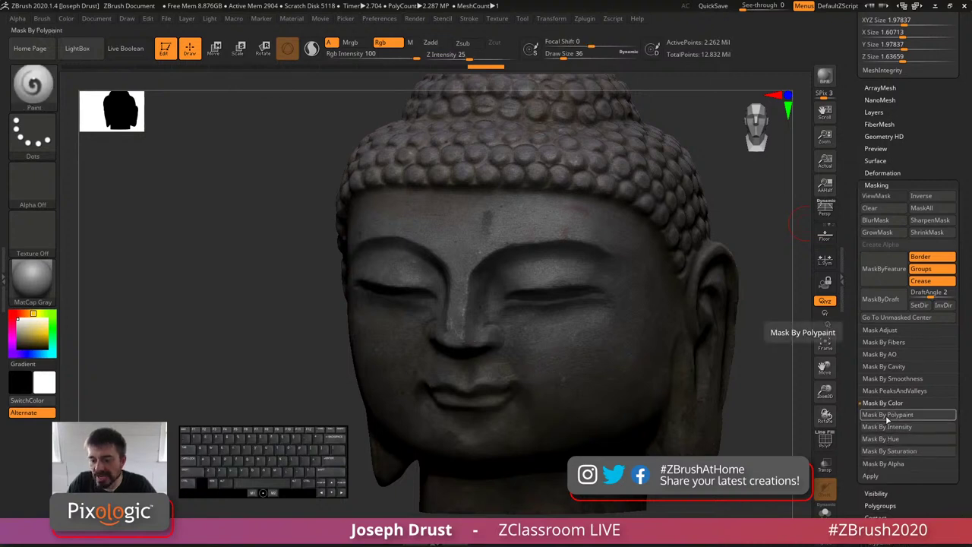
Step: Show the head from the front, look at the Mask By Polypaint preview, and close it
shift+drag(777, 411, 738, 363)
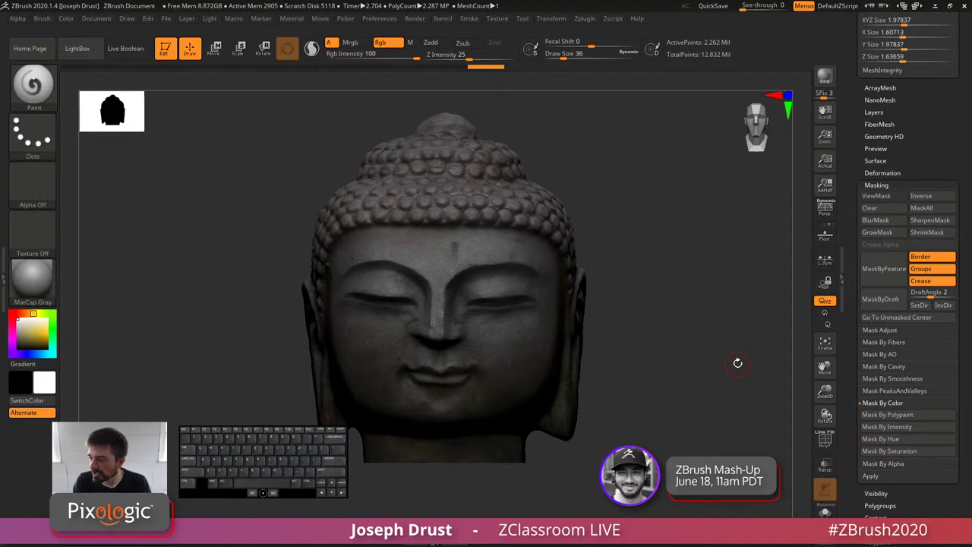
click(888, 415)
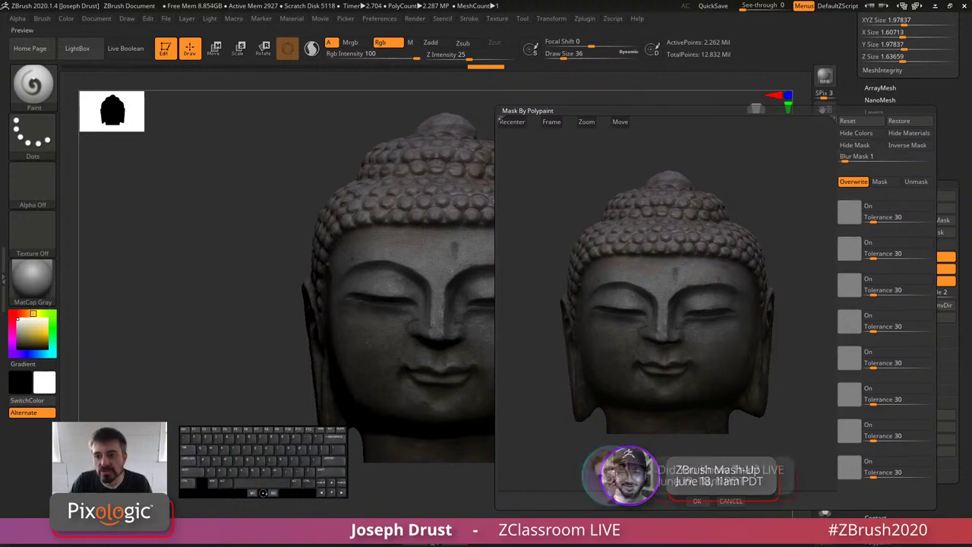
click(703, 503)
Step: Expand the Polypaint settings and turn off Colorize for the head
scroll(891, 358, down, 5)
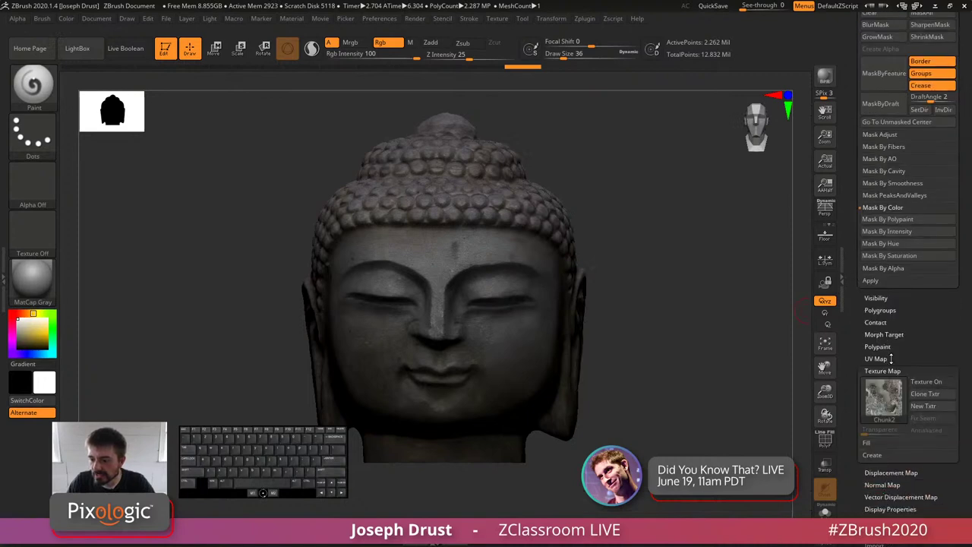
click(878, 346)
shift+click(887, 440)
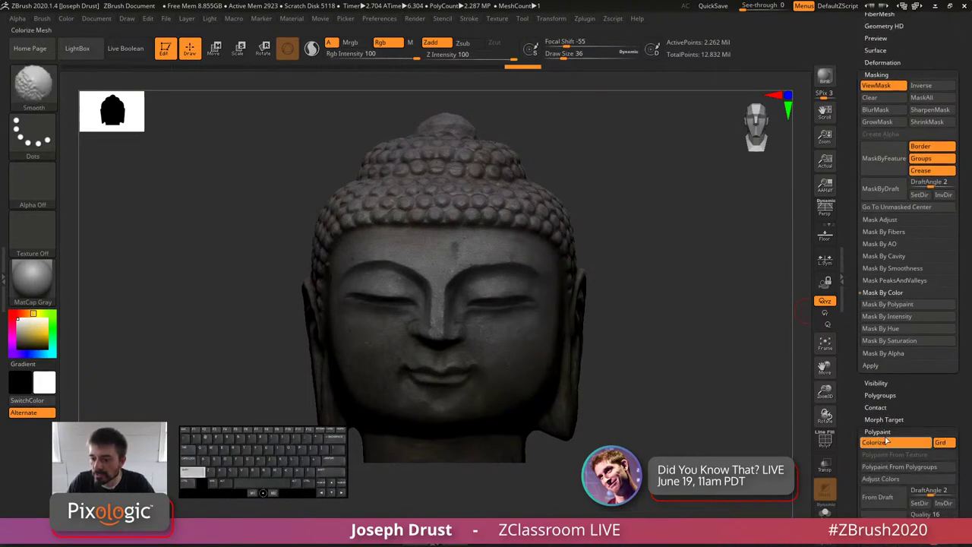
click(886, 441)
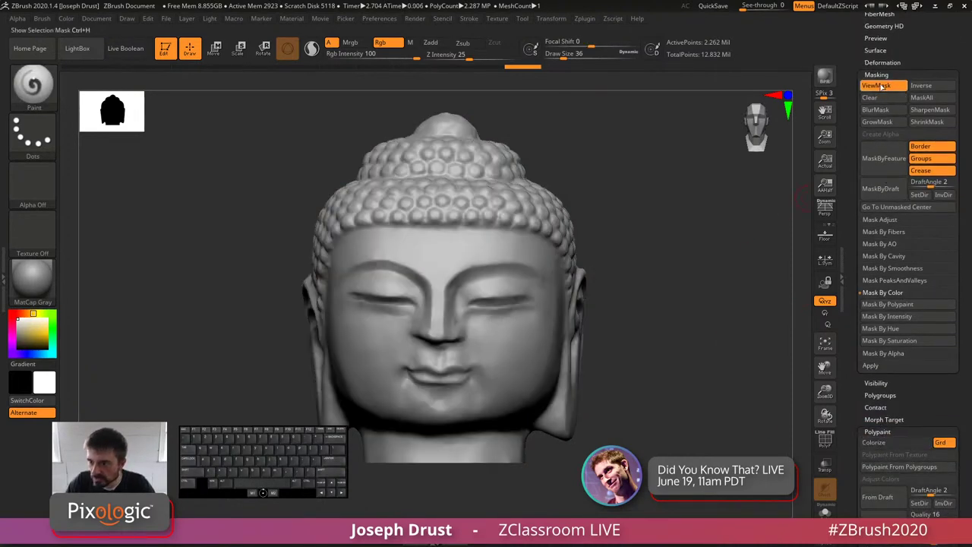
Step: Try Mask By Polypaint with the first color enabled at a tolerance of 2, and cancel the dialog
click(888, 304)
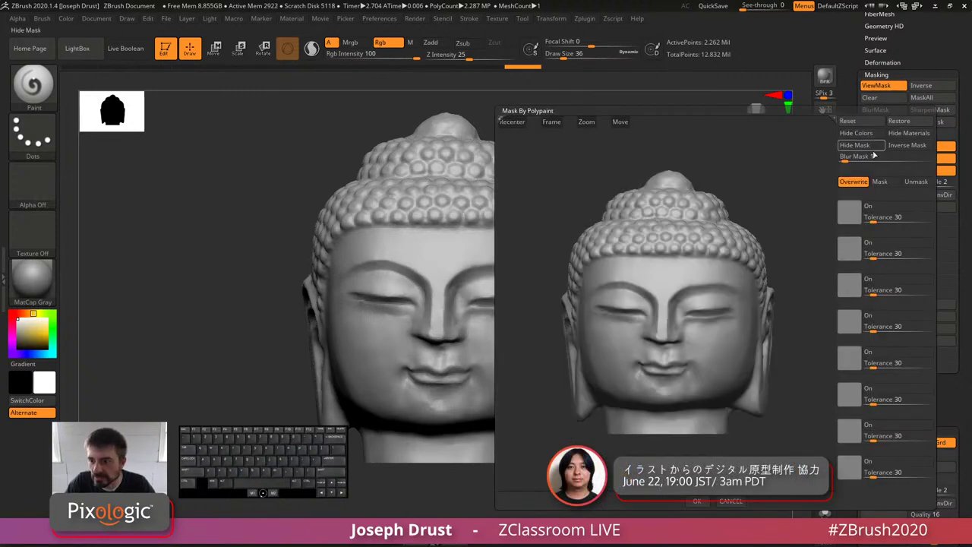
click(873, 208)
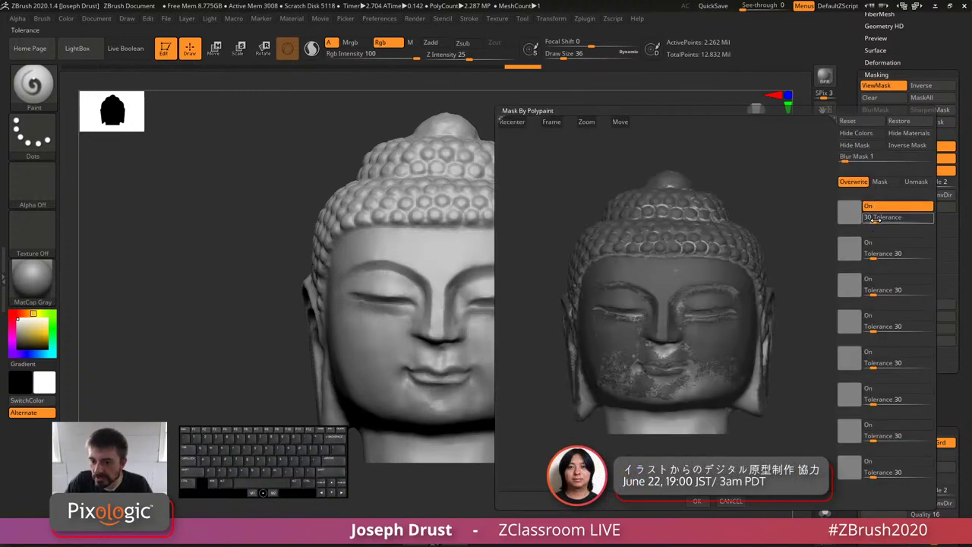
mouse_move(874, 220)
mouse_down()
mouse_move(885, 219)
mouse_move(866, 221)
mouse_up()
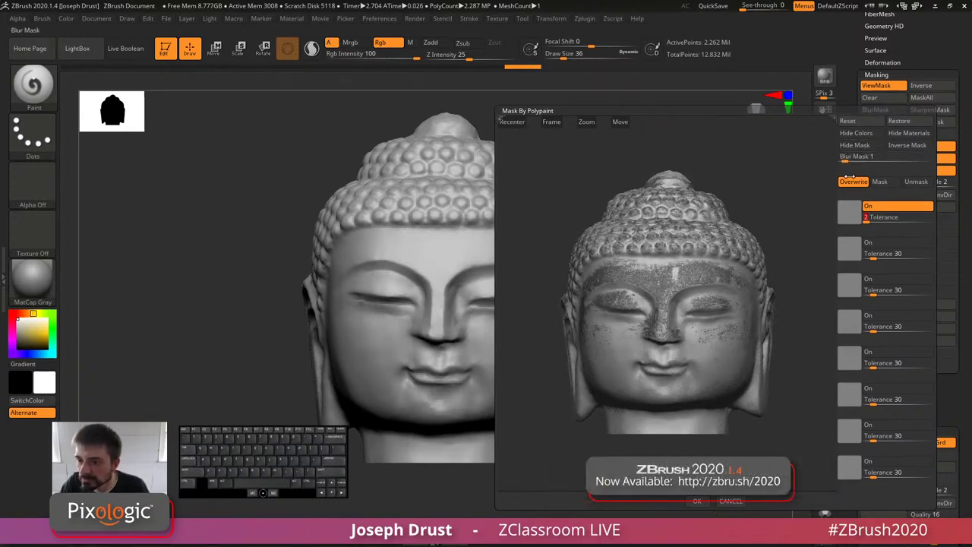
click(875, 184)
click(860, 183)
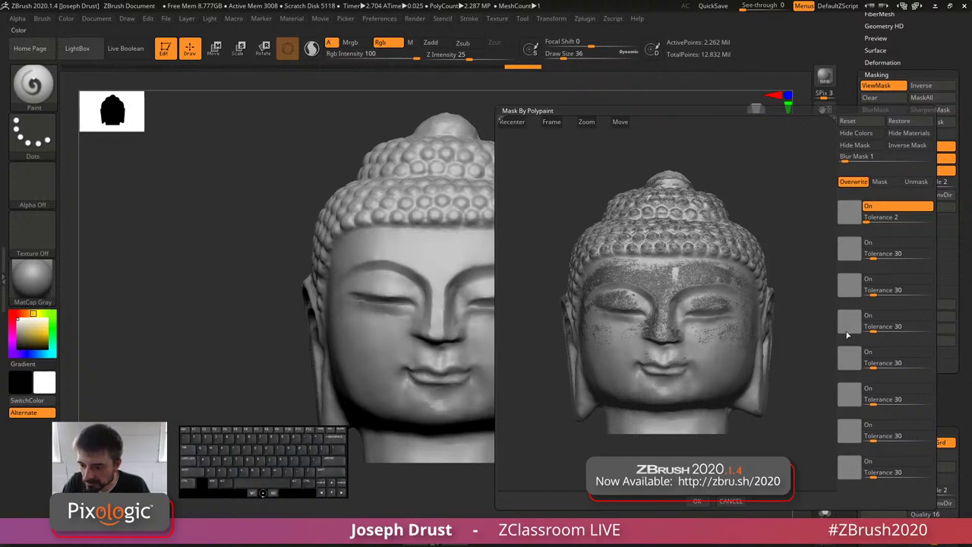
click(731, 501)
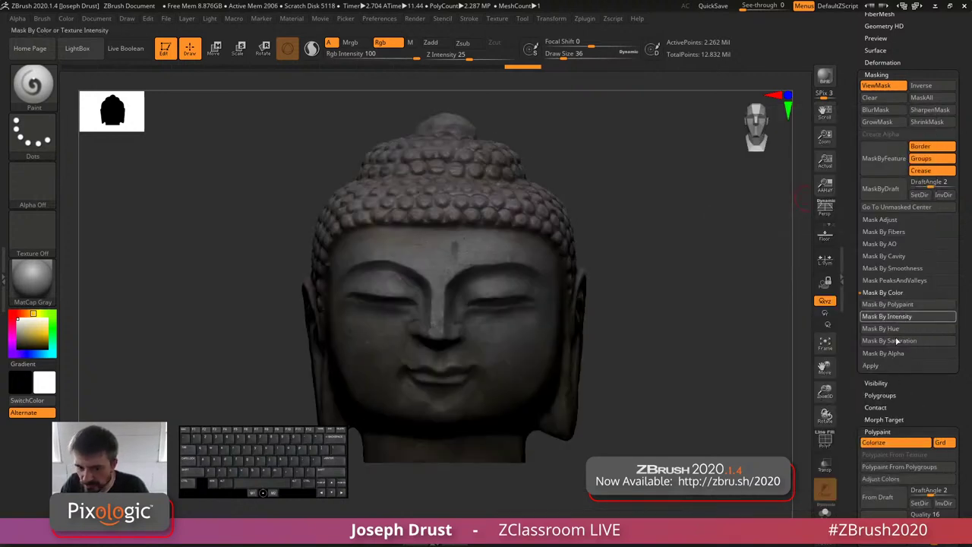
Step: Mask the head by the intensity of its polypaint and turn off Colorize
click(896, 319)
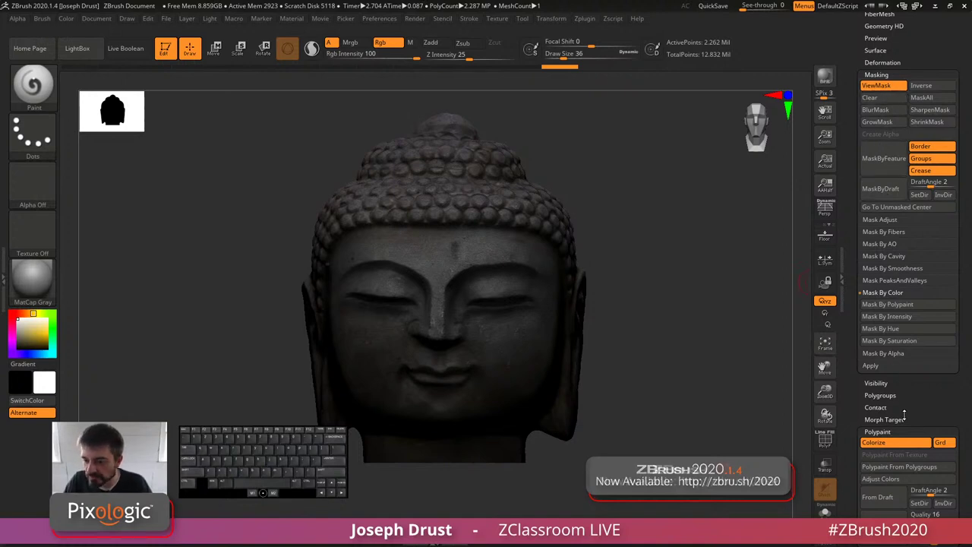
scroll(912, 365, down, 2)
scroll(915, 368, down, 1)
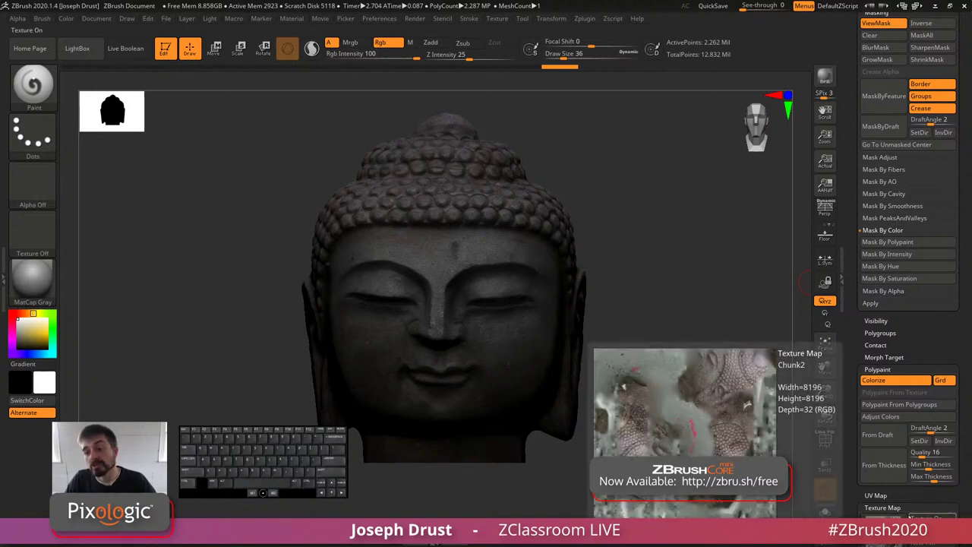
click(888, 381)
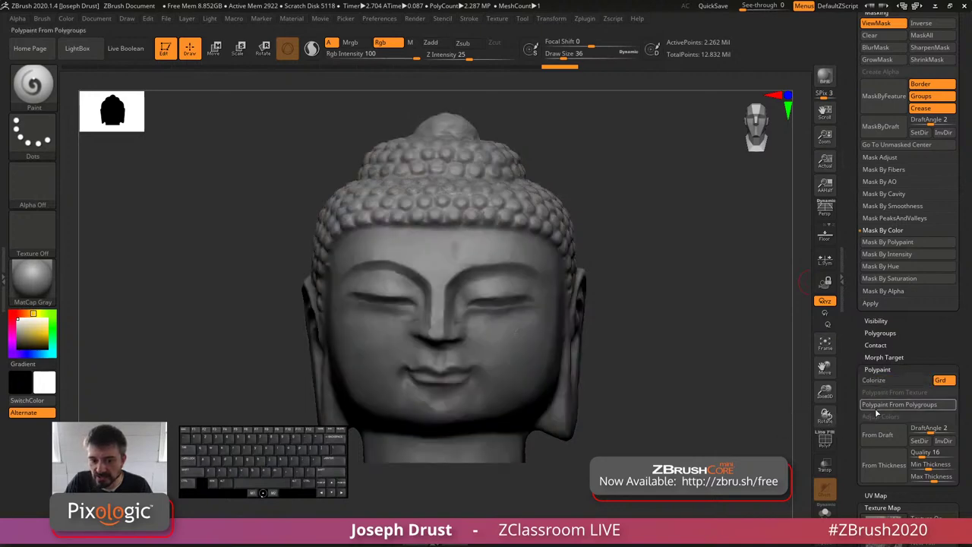
Step: Turn off the mask display on the head while keeping the mask active
drag(656, 304, 715, 335)
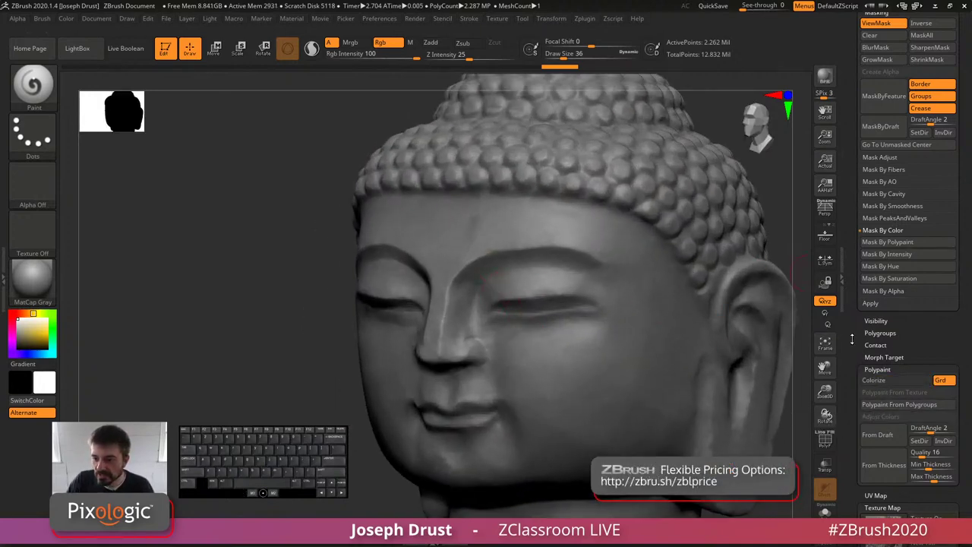
drag(852, 340, 857, 424)
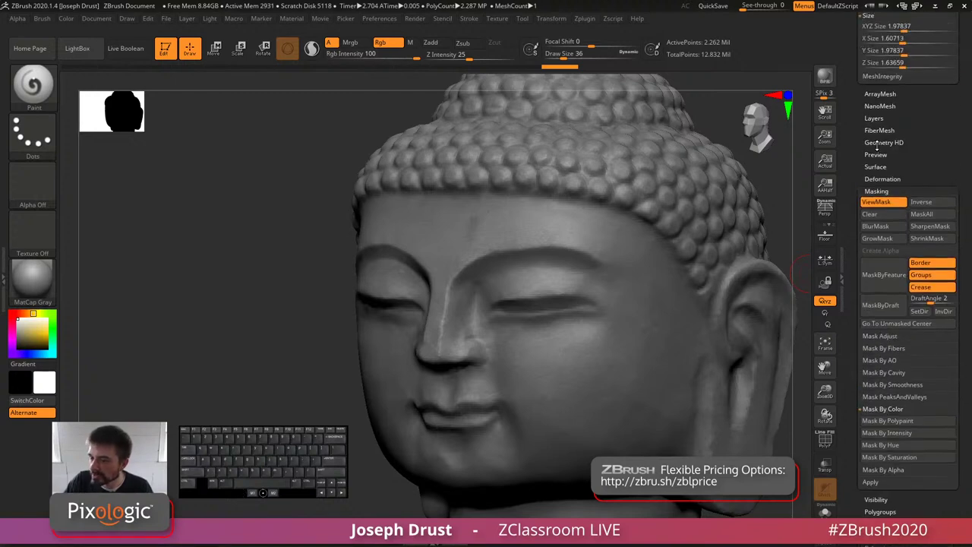
click(875, 202)
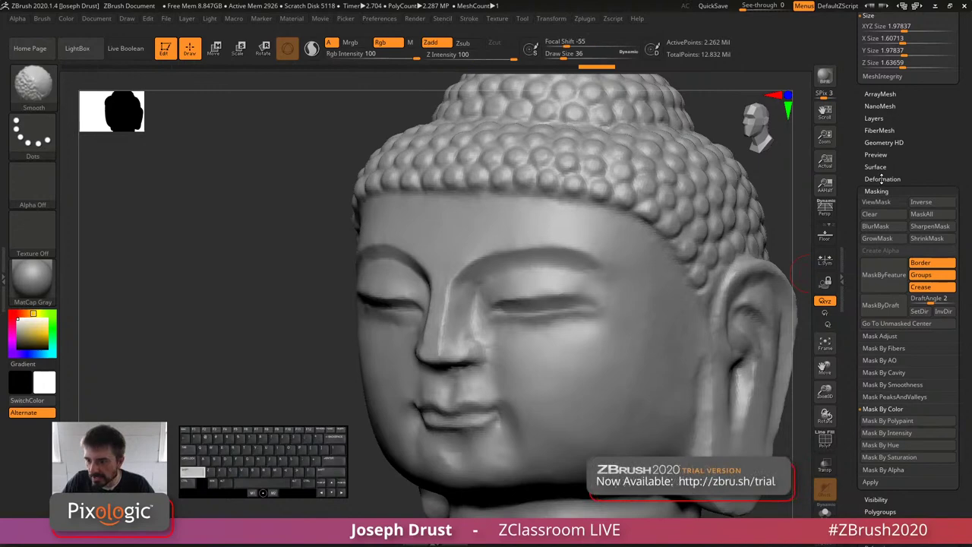
Step: Apply the Inflate deformation to the masked head to emboss the polypaint detail into the surface
click(882, 179)
drag(856, 326, 856, 129)
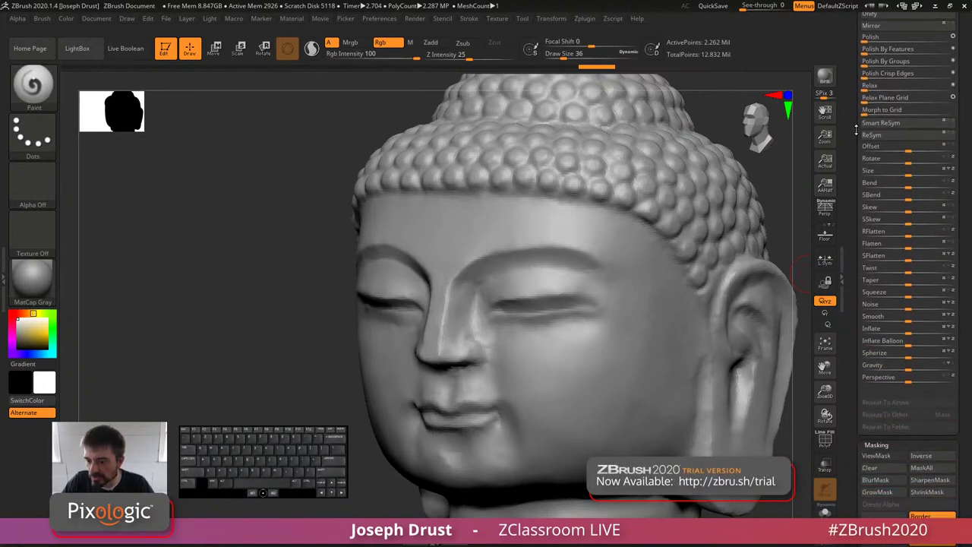
click(915, 331)
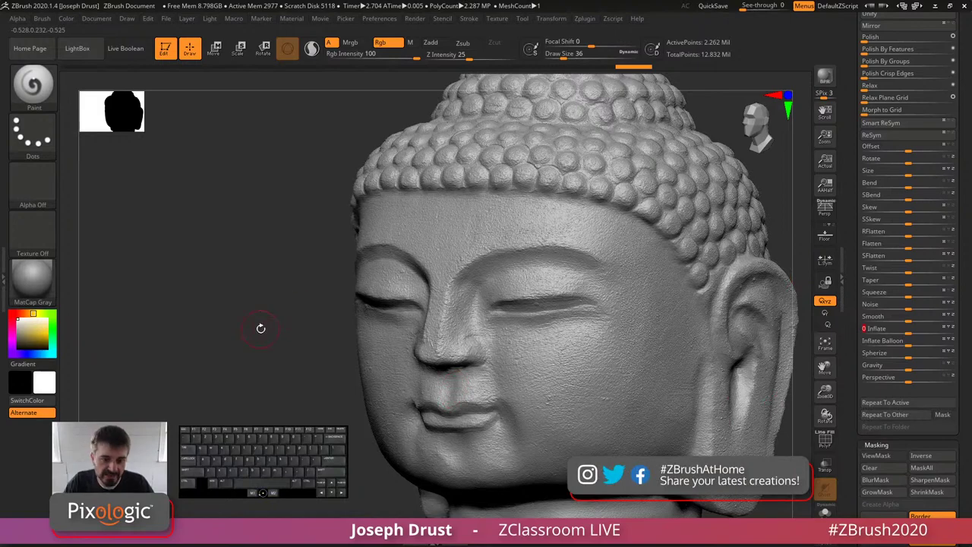
Step: Examine the inflated surface detail from the front, both close up and with the whole head in view
drag(260, 328, 441, 323)
alt+drag(749, 304, 721, 251)
drag(683, 313, 651, 326)
alt+drag(767, 284, 720, 285)
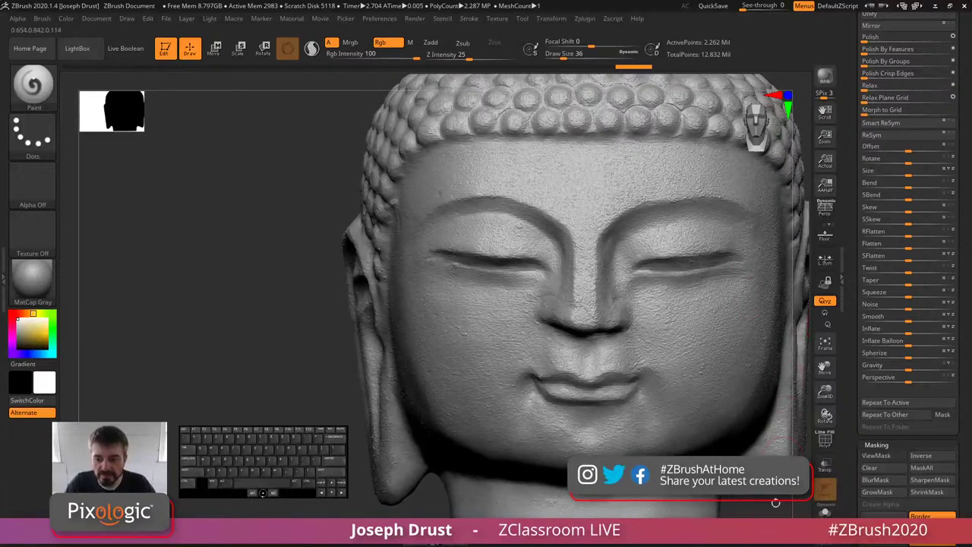
alt+drag(775, 503, 753, 408)
alt+drag(754, 355, 747, 403)
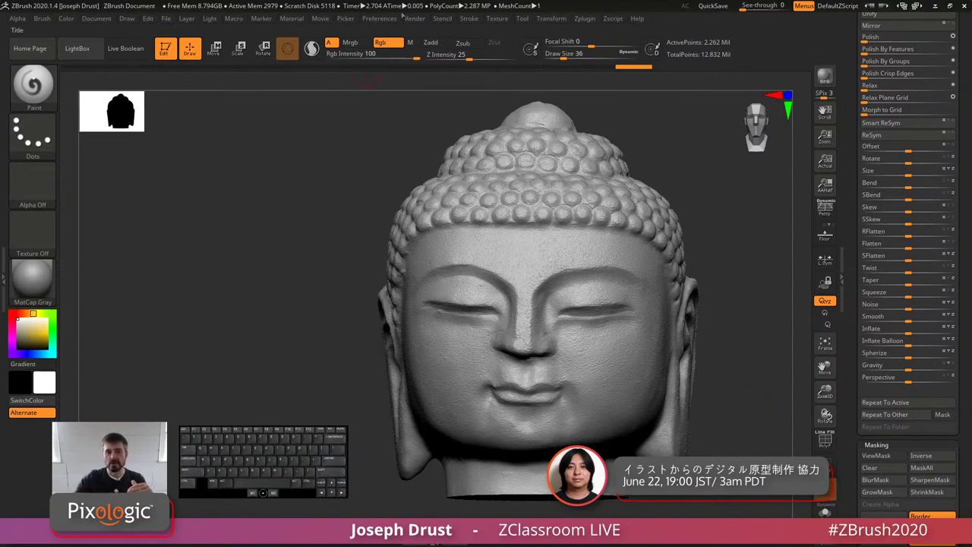
Step: Look through the Render Properties and the Draw and Marker preferences for a display setting
click(414, 19)
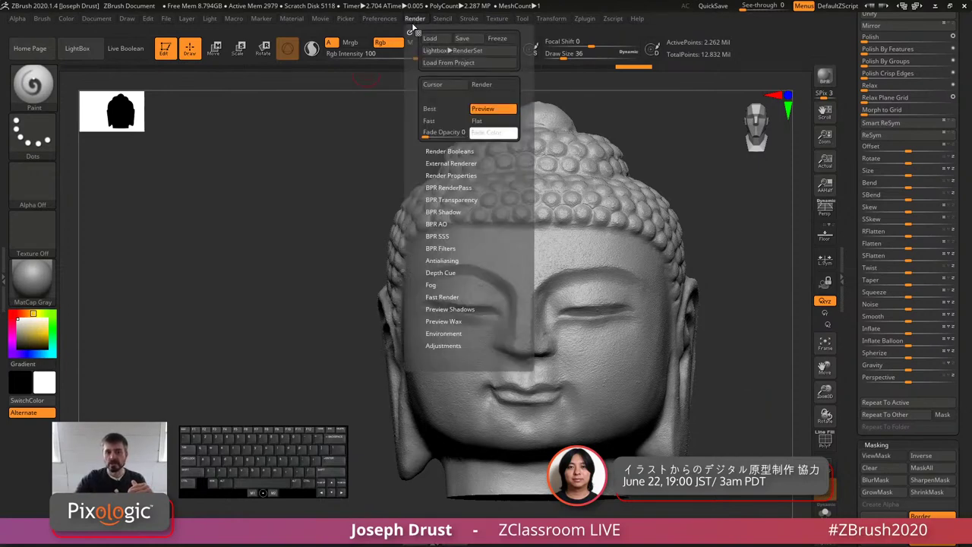
click(451, 163)
click(452, 163)
click(450, 175)
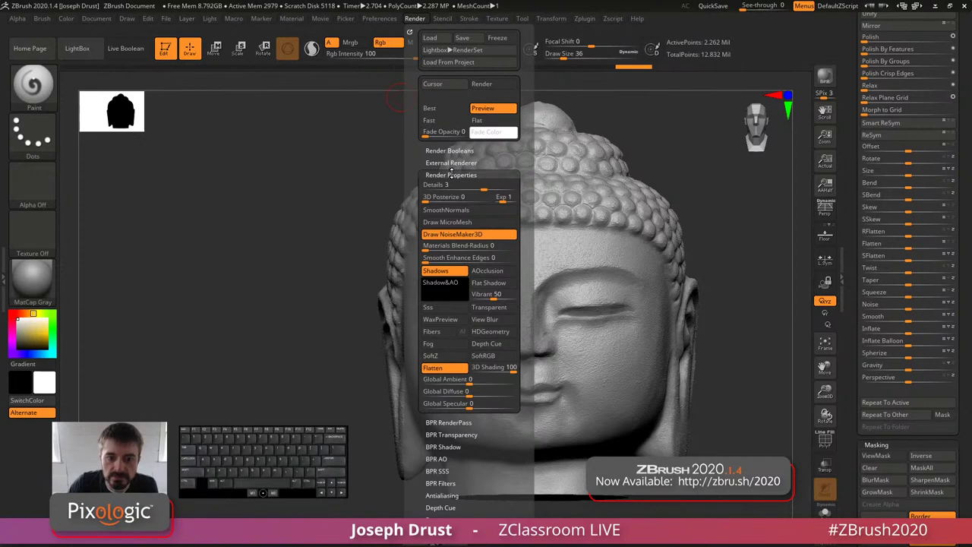
click(379, 18)
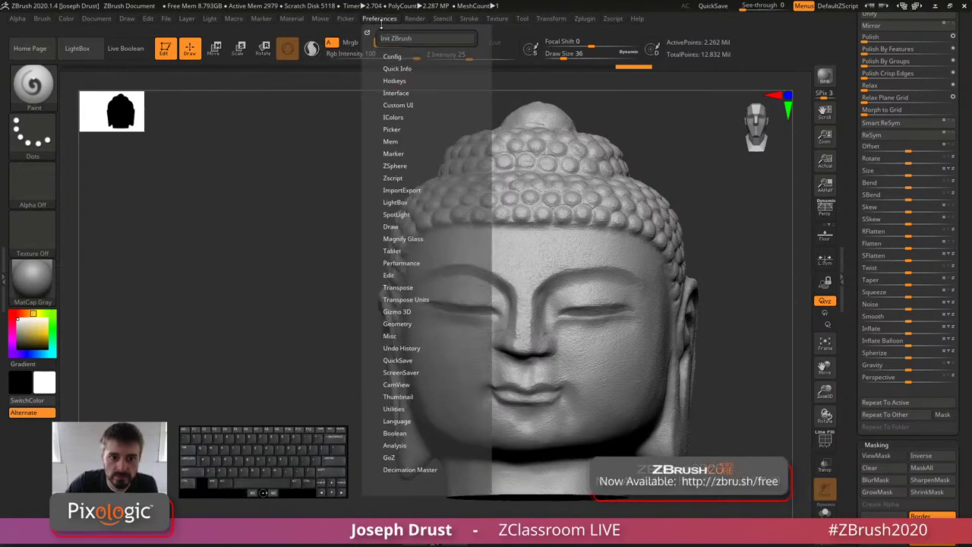
click(393, 226)
click(401, 226)
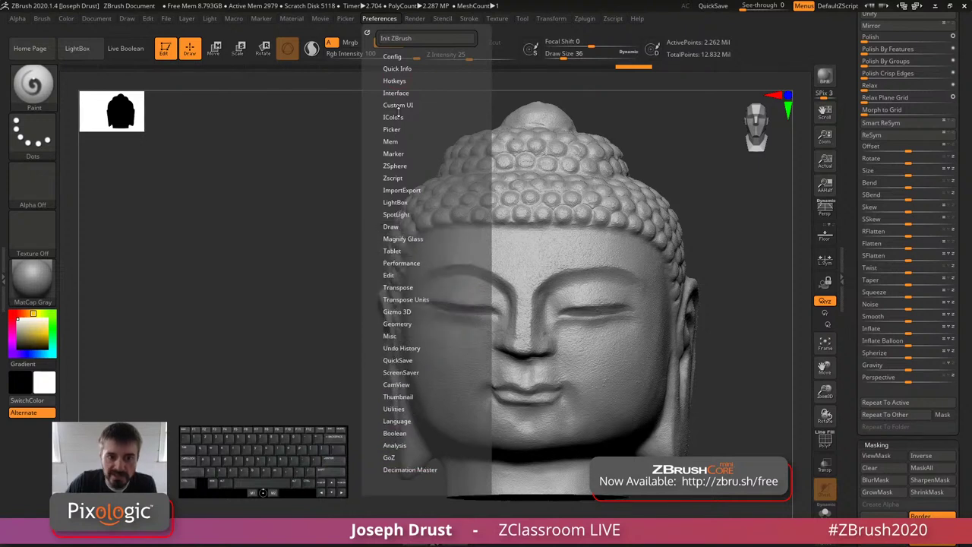
click(393, 154)
click(392, 154)
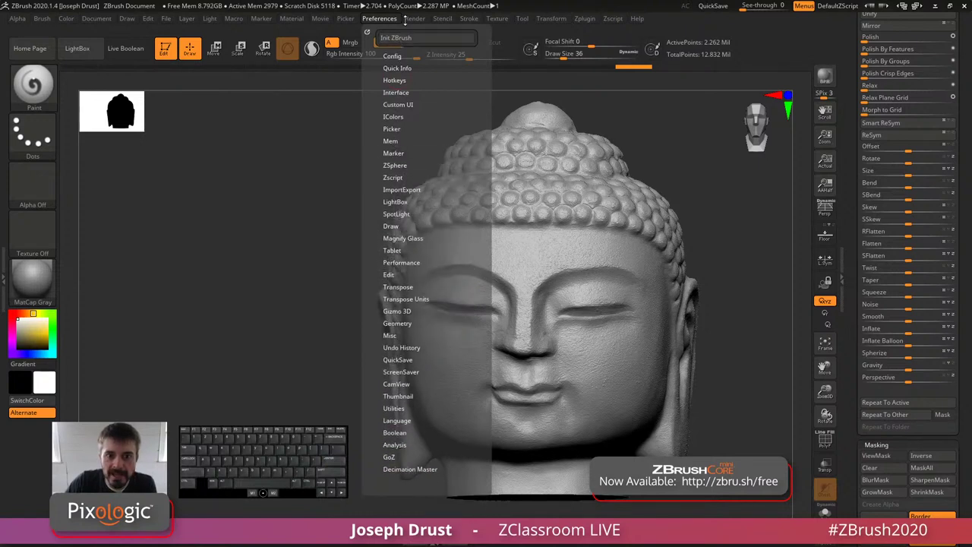
click(415, 18)
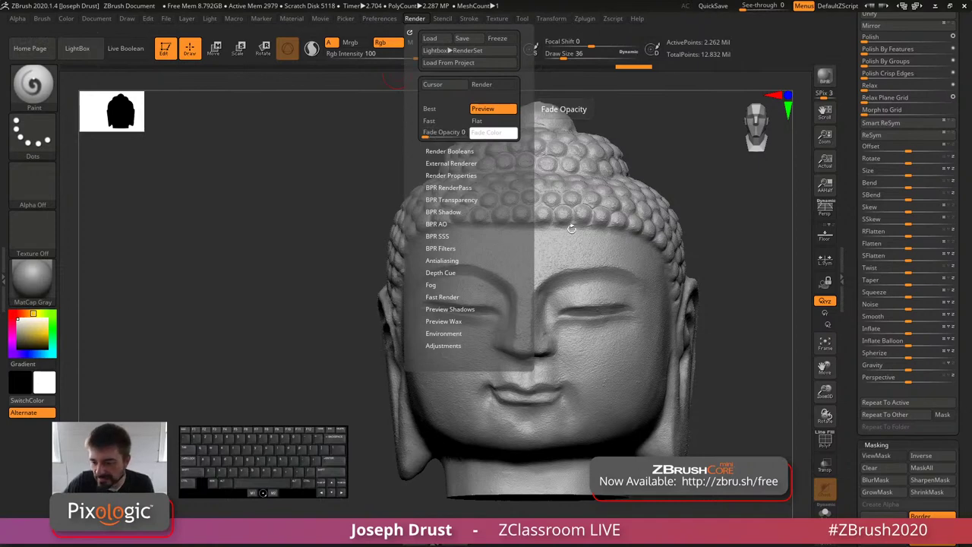
Step: Turn Colorize back on for the head in the Polypaint settings
drag(853, 448, 853, 335)
scroll(853, 336, down, 5)
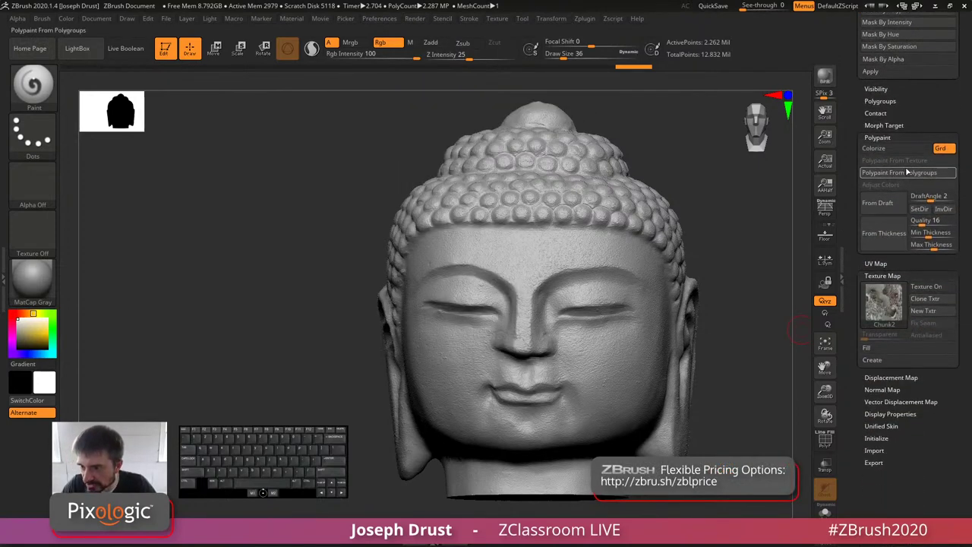
click(885, 148)
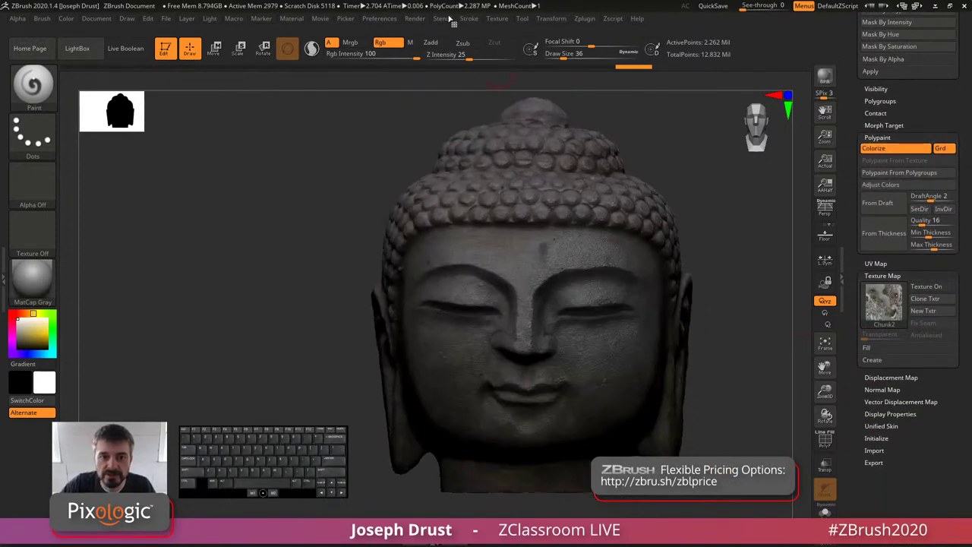
Step: Set the render Fade Opacity to about 35 and apply the SkinShade4 material to the head
click(415, 18)
drag(425, 135, 448, 143)
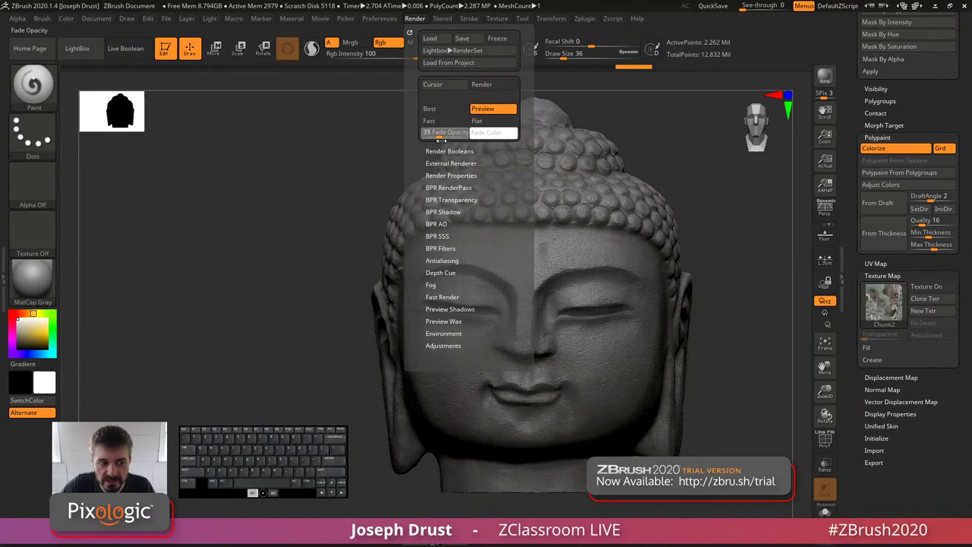
click(32, 281)
click(386, 192)
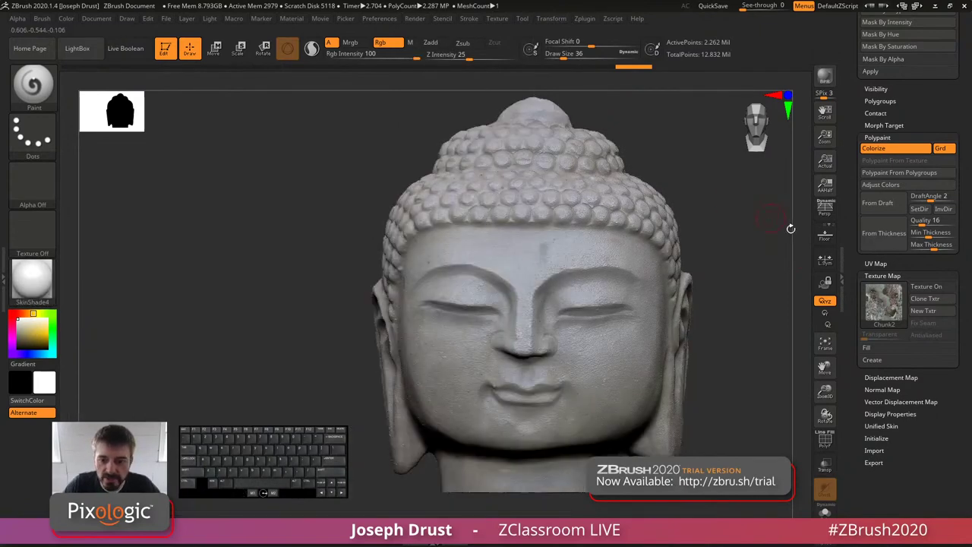
Step: Select the DamStandard brush and set its Draw Size to 11
key(f)
mouse_move(794, 266)
mouse_down()
mouse_move(782, 251)
mouse_move(763, 261)
mouse_move(766, 251)
mouse_move(726, 237)
mouse_up()
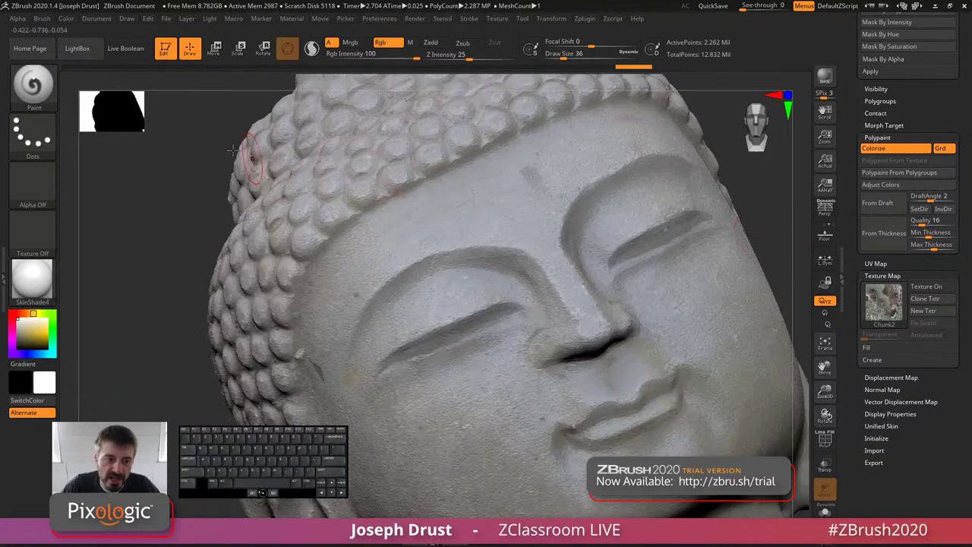
click(39, 99)
key(d)
key(s)
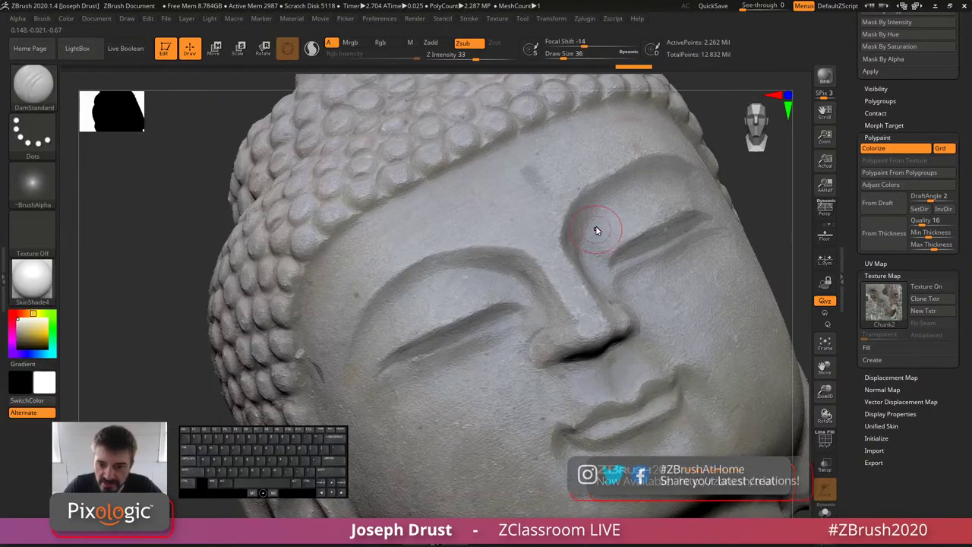
key(space)
drag(595, 228, 588, 228)
Step: Reduce the render Fade Opacity slightly from its current setting of 35
drag(762, 207, 730, 204)
click(472, 19)
mouse_move(415, 19)
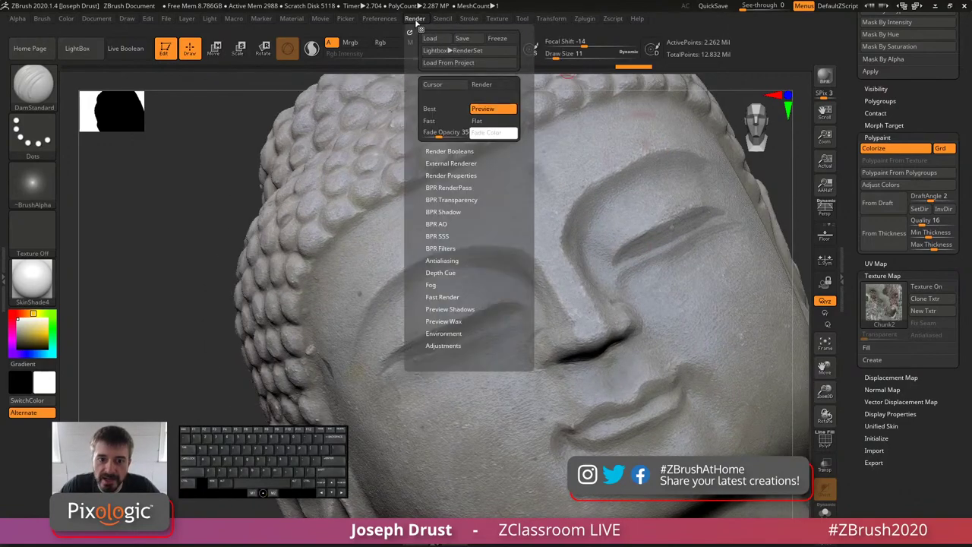
drag(439, 136, 429, 136)
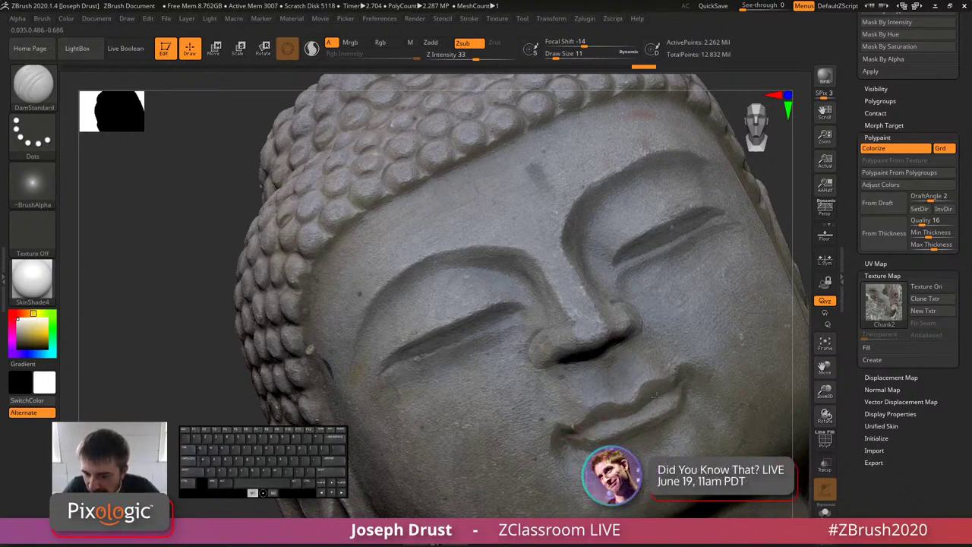
Step: Examine the painted head from the front, the side and below, both close up and with the whole head in view
alt+drag(208, 327, 203, 258)
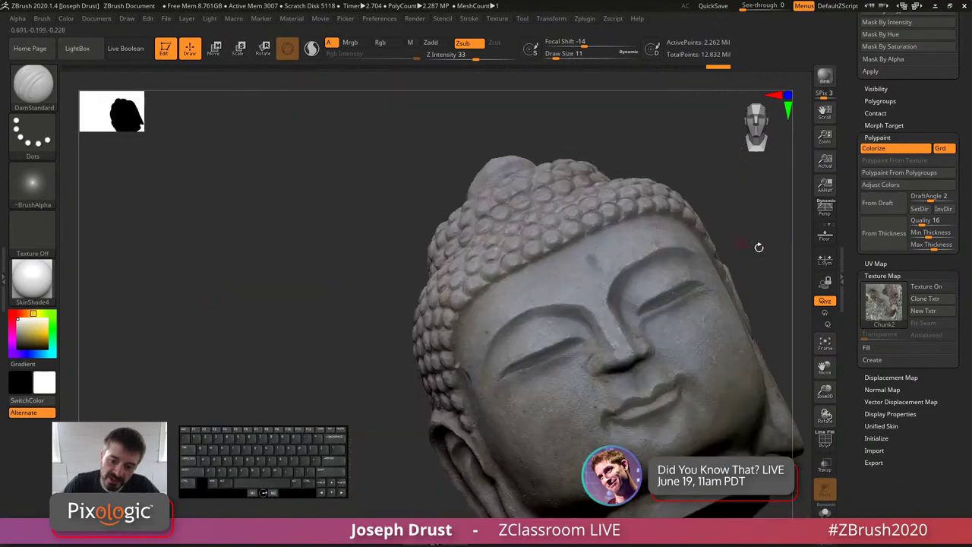
alt+drag(766, 278, 712, 223)
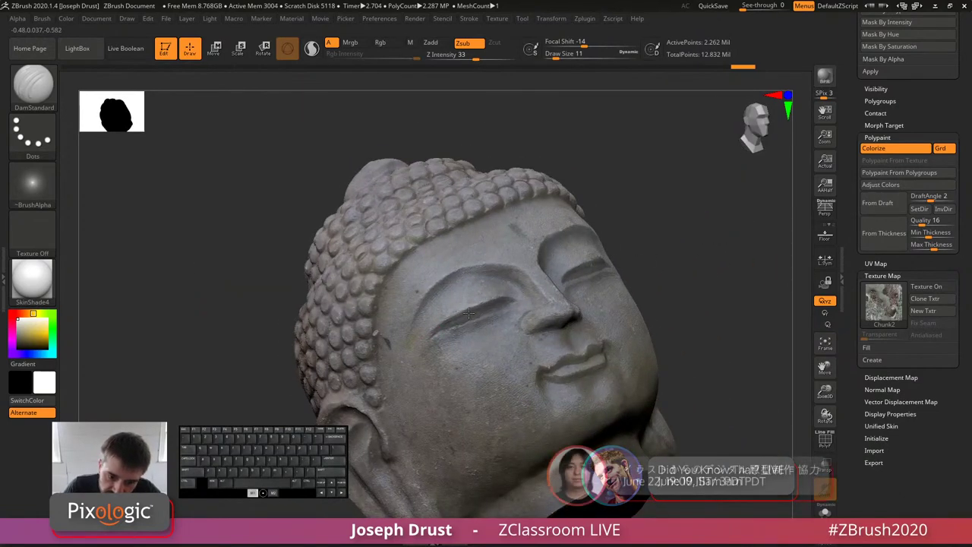
mouse_move(731, 208)
alt+mouse_down()
mouse_move(703, 225)
mouse_move(730, 207)
mouse_move(726, 222)
mouse_move(724, 208)
alt+mouse_up()
alt+drag(724, 208, 717, 304)
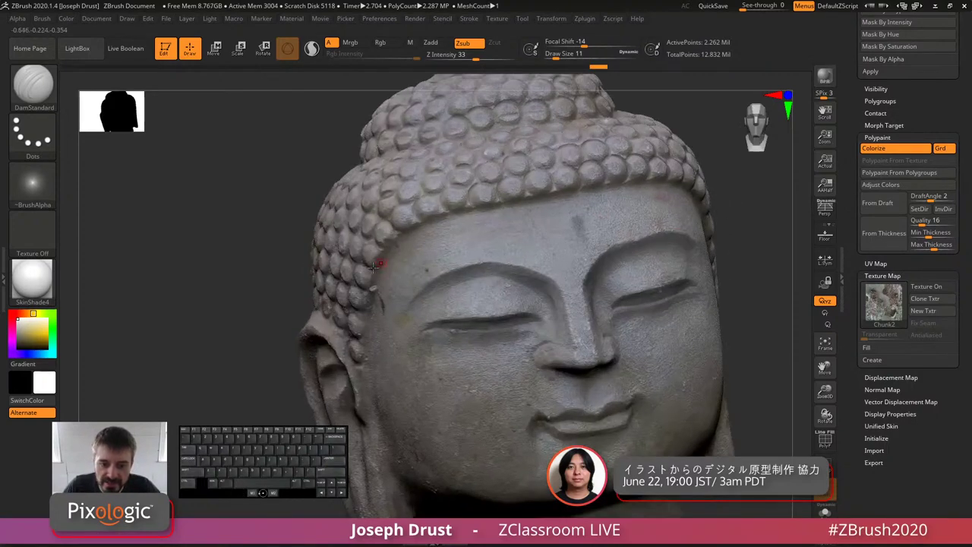
key(f)
drag(783, 231, 754, 206)
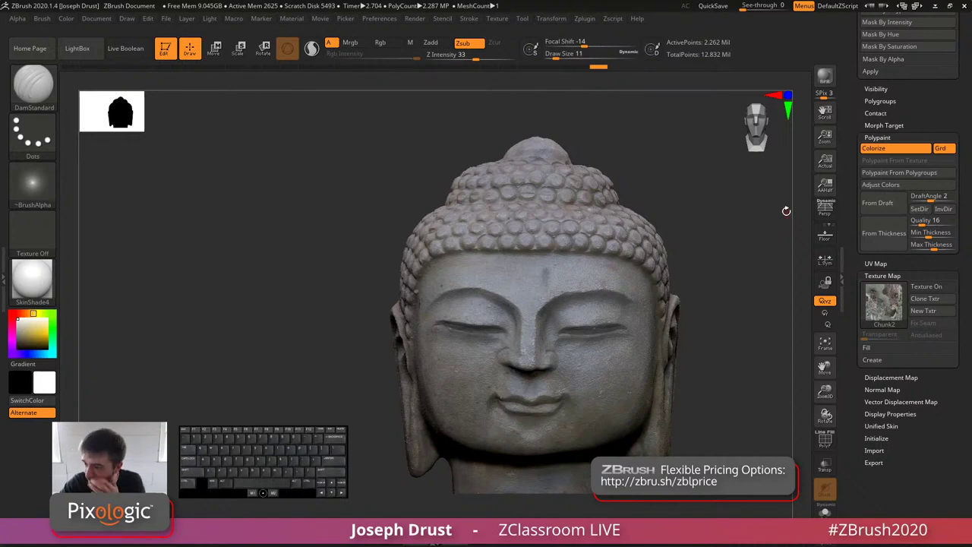
drag(730, 292, 740, 208)
Step: Show the polyframe, view the neck's cut face from below, and activate the Move gizmo with the head facing front
key(shift+f)
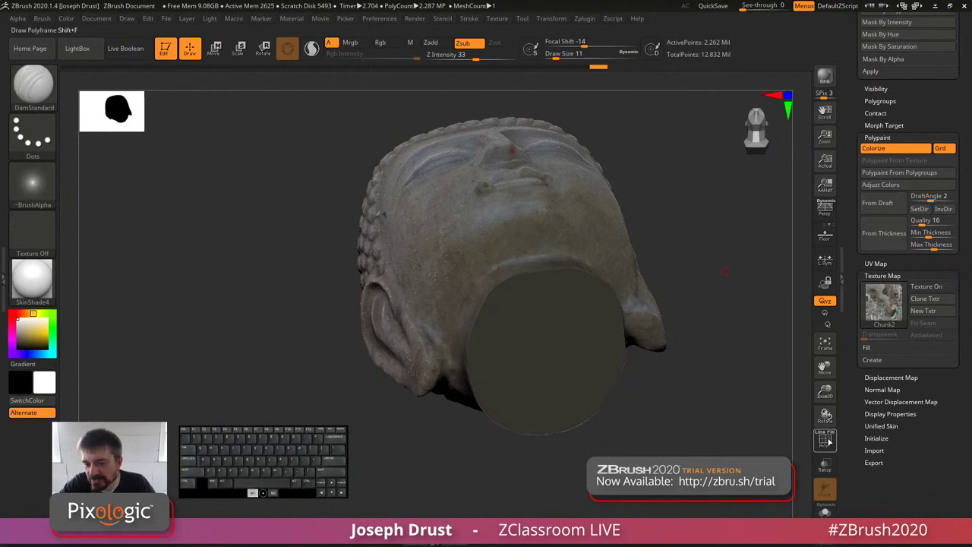
shift+drag(750, 350, 596, 283)
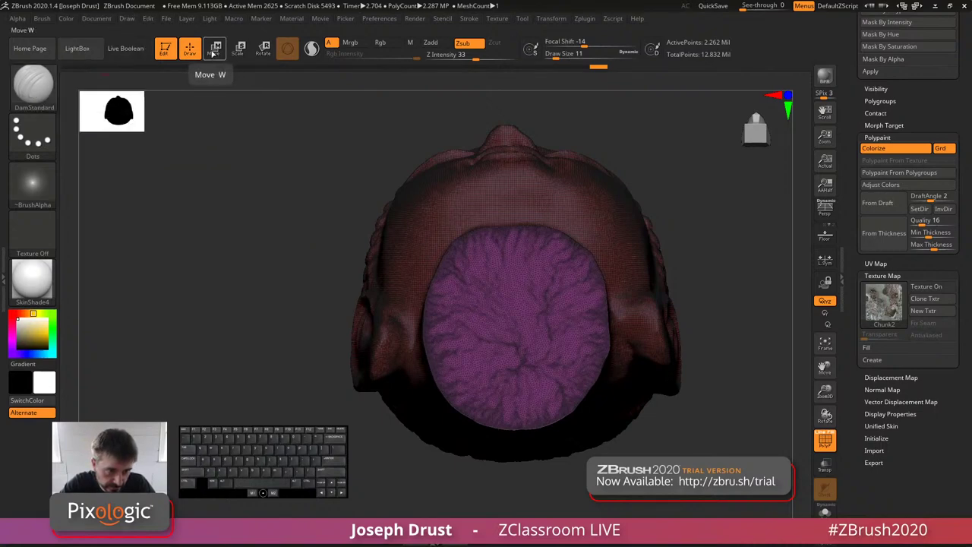
key(w)
drag(686, 220, 599, 316)
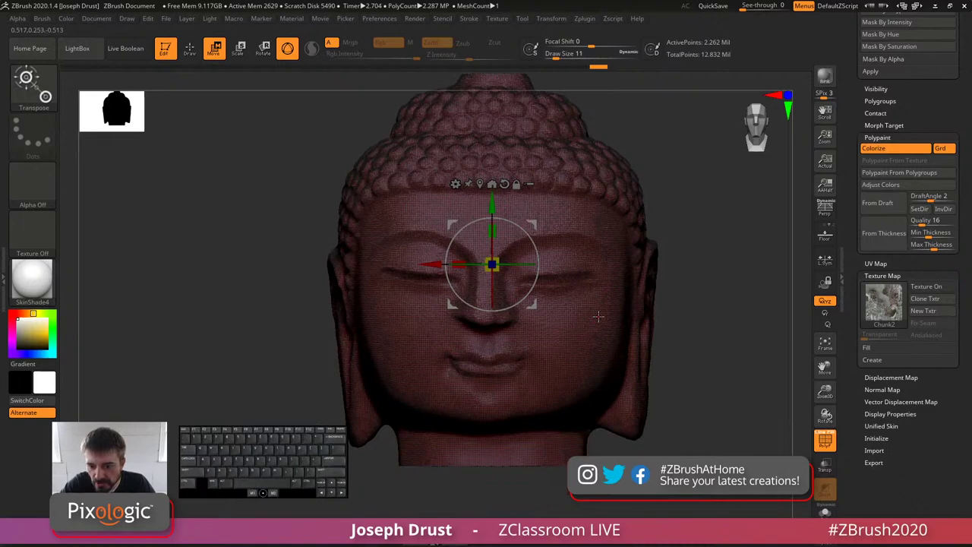
Step: Try placing the gizmo on different surface points across the cheeks, ears, mouth, forehead and hair curls
click(599, 316)
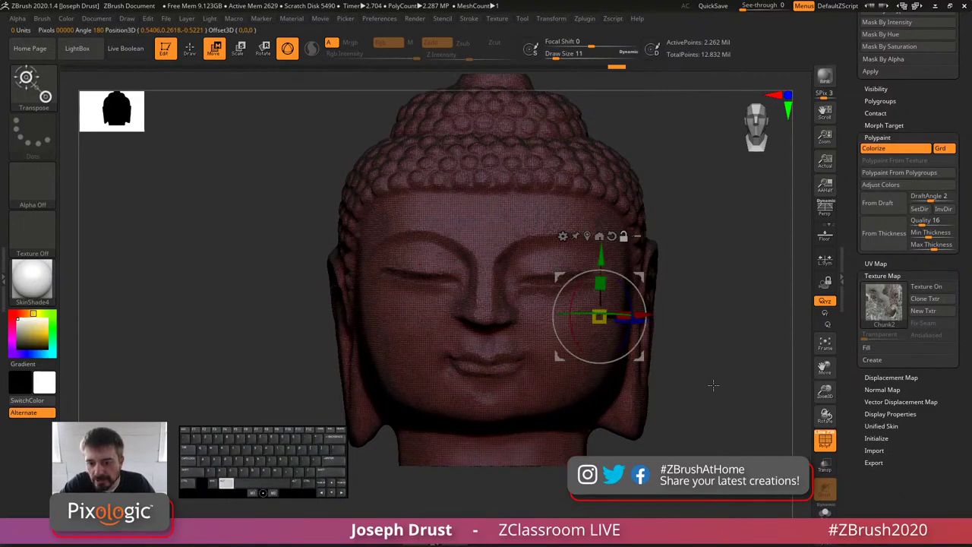
drag(711, 384, 668, 387)
alt+click(653, 199)
alt+click(730, 305)
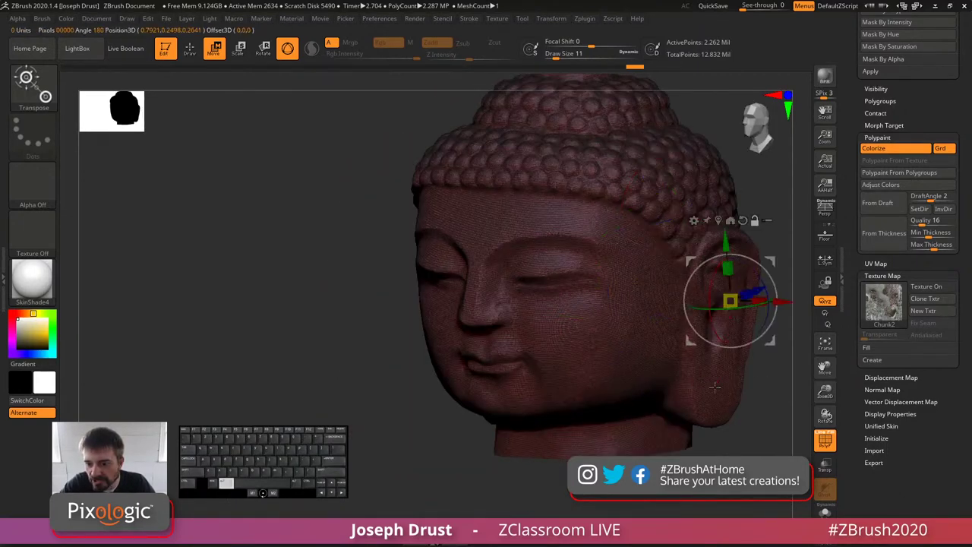
alt+click(715, 403)
alt+click(657, 294)
alt+click(556, 151)
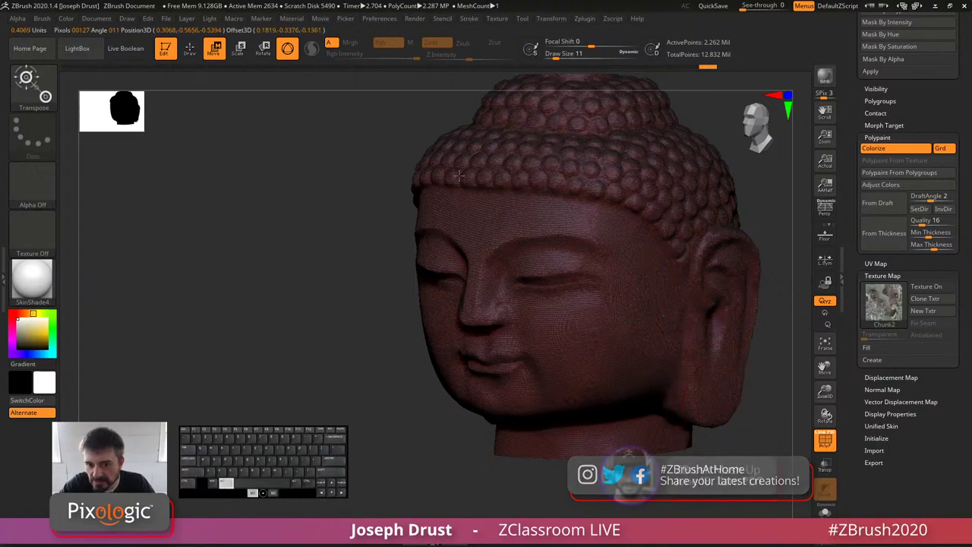
alt+click(596, 233)
alt+click(617, 359)
alt+click(463, 348)
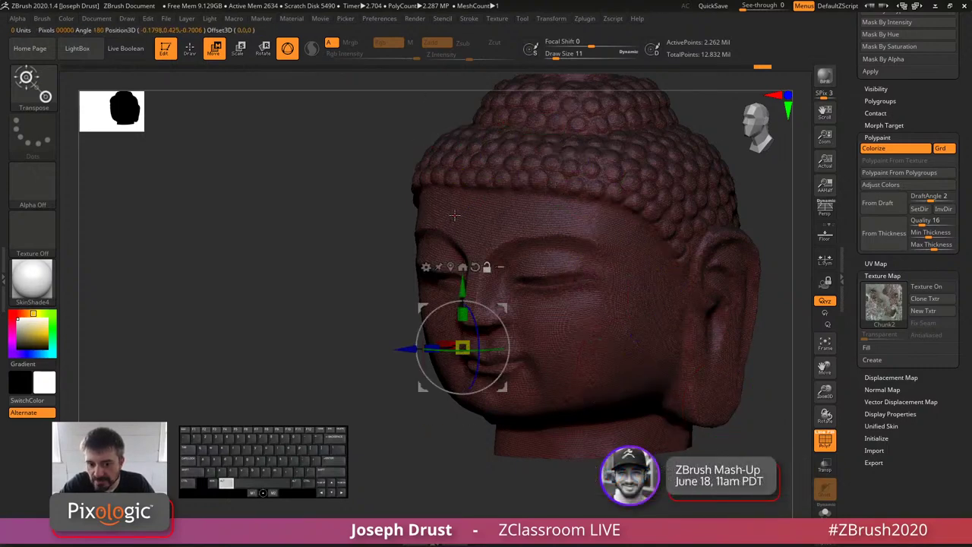
alt+click(454, 215)
drag(372, 355, 483, 327)
click(348, 281)
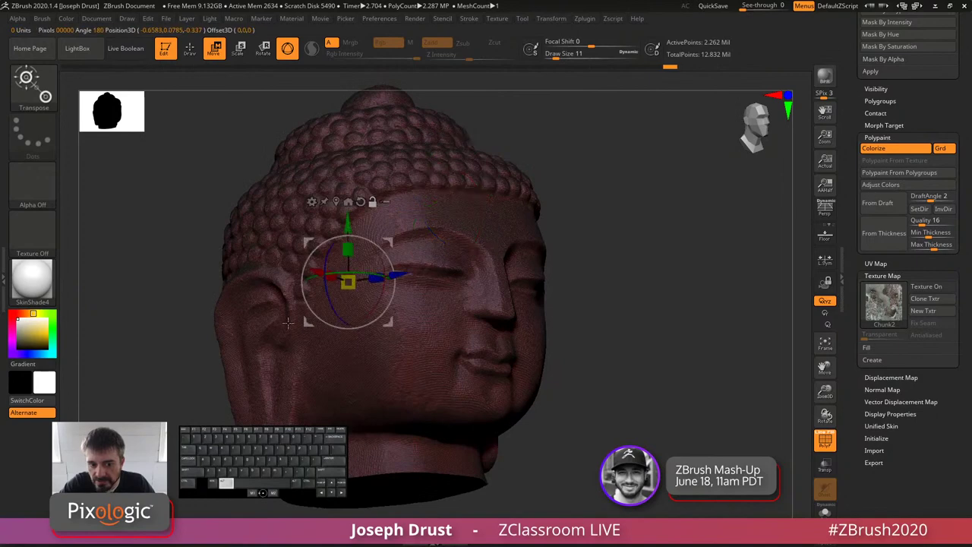
click(284, 324)
click(278, 190)
click(378, 169)
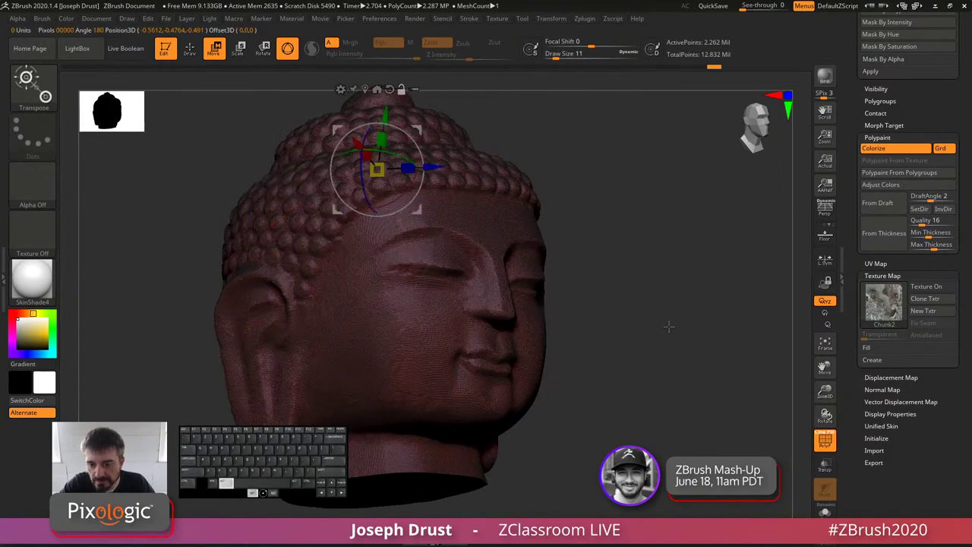
Step: Place the gizmo at the centre of the neck's flat cut face, aligned to that surface
drag(670, 327, 563, 314)
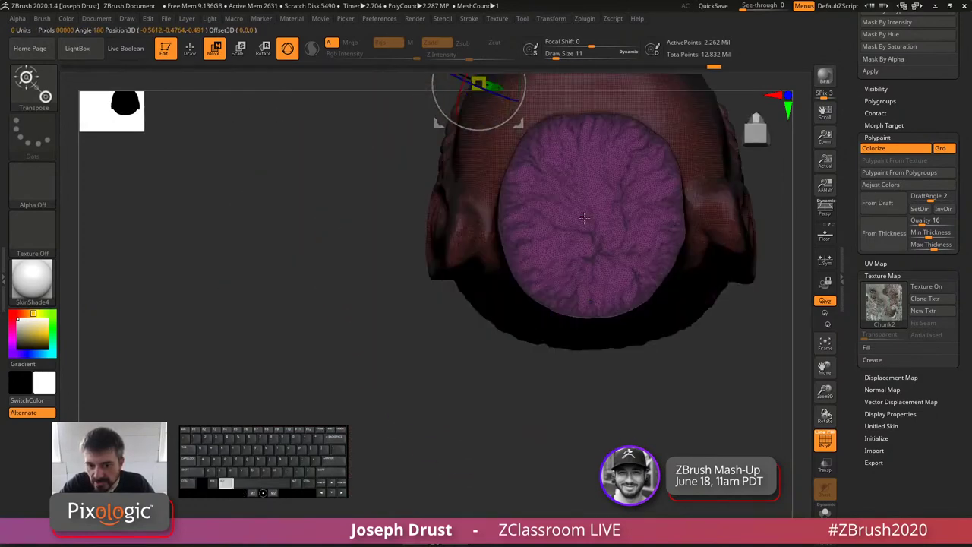
alt+right_drag(597, 216, 517, 281)
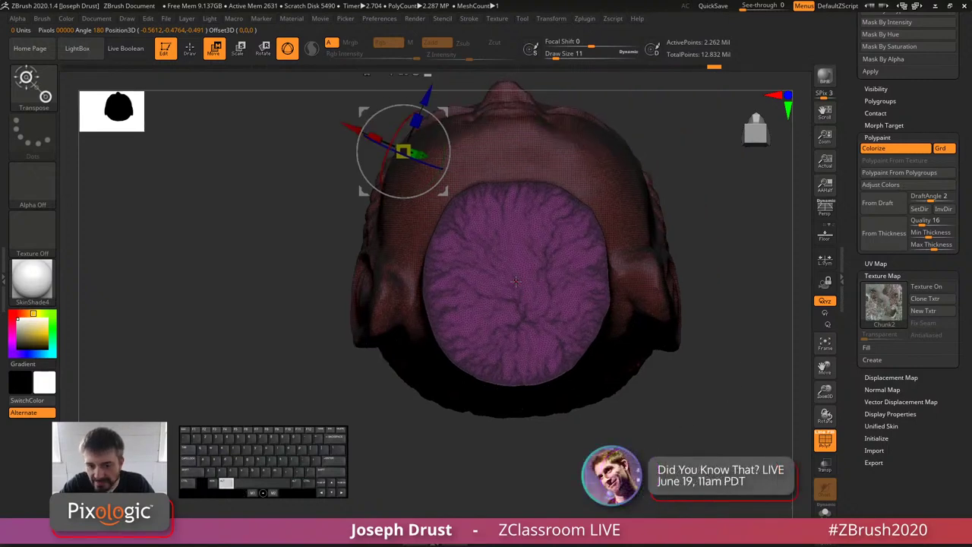
alt+click(518, 282)
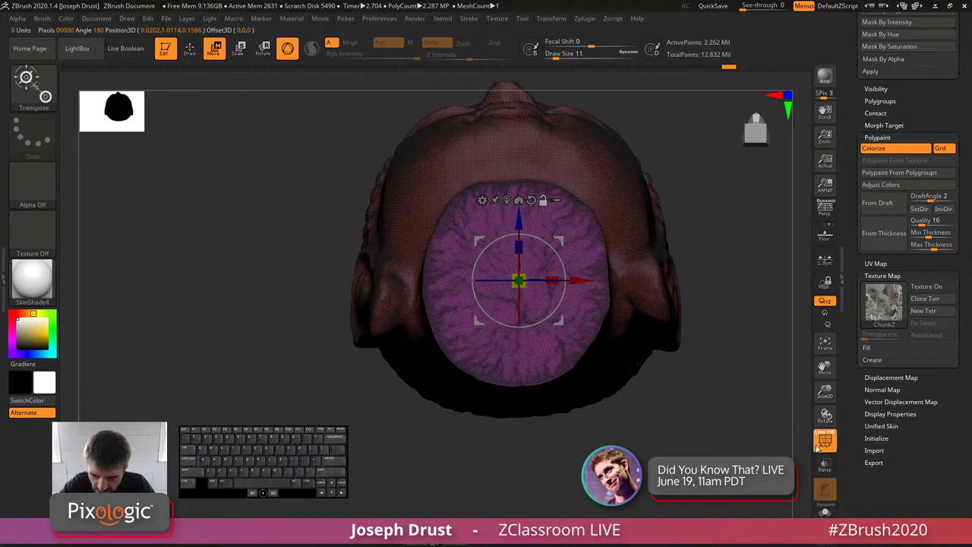
Step: Try Reset Mesh Orientation with the gizmo on the neck's cut face, and undo it
drag(748, 350, 744, 414)
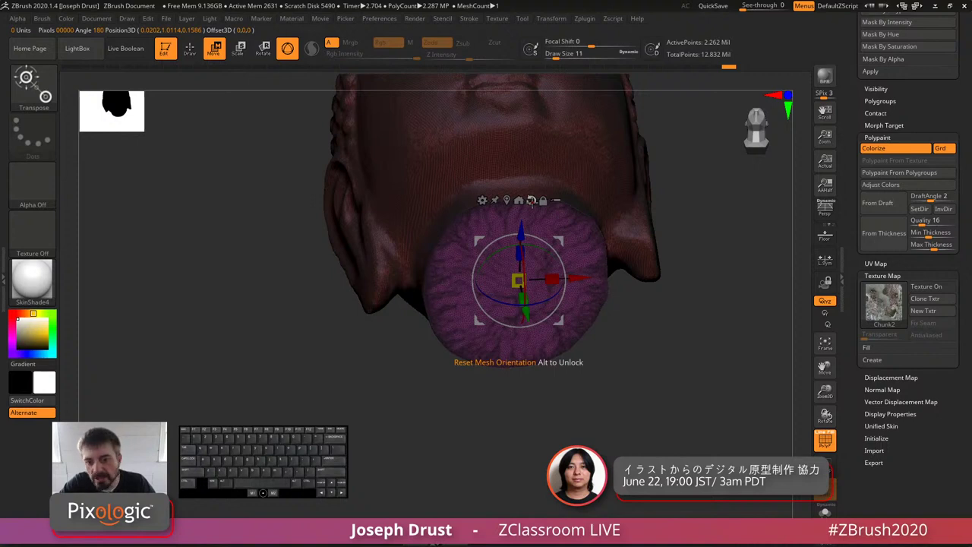
click(531, 200)
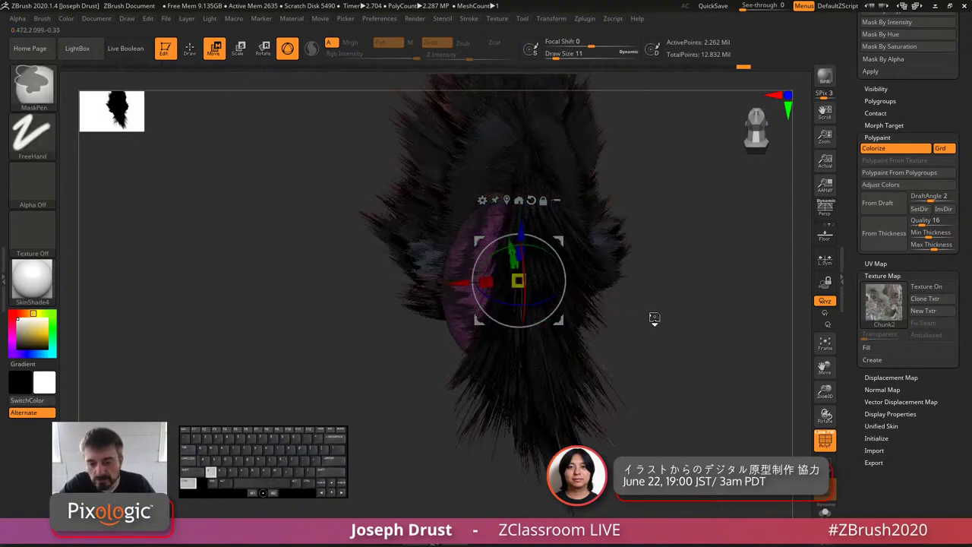
key(ctrl+z)
drag(878, 105, 878, 236)
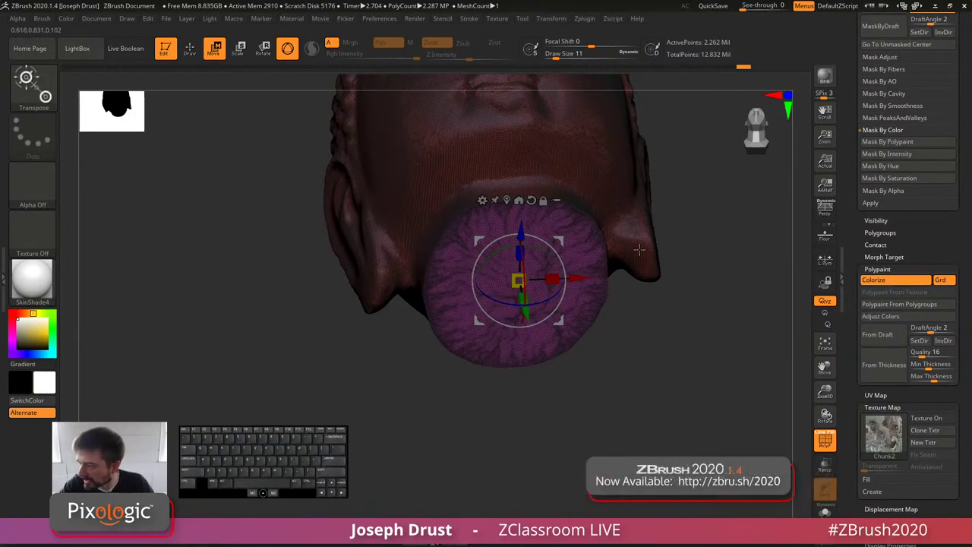
alt+drag(677, 313, 679, 386)
drag(854, 79, 856, 148)
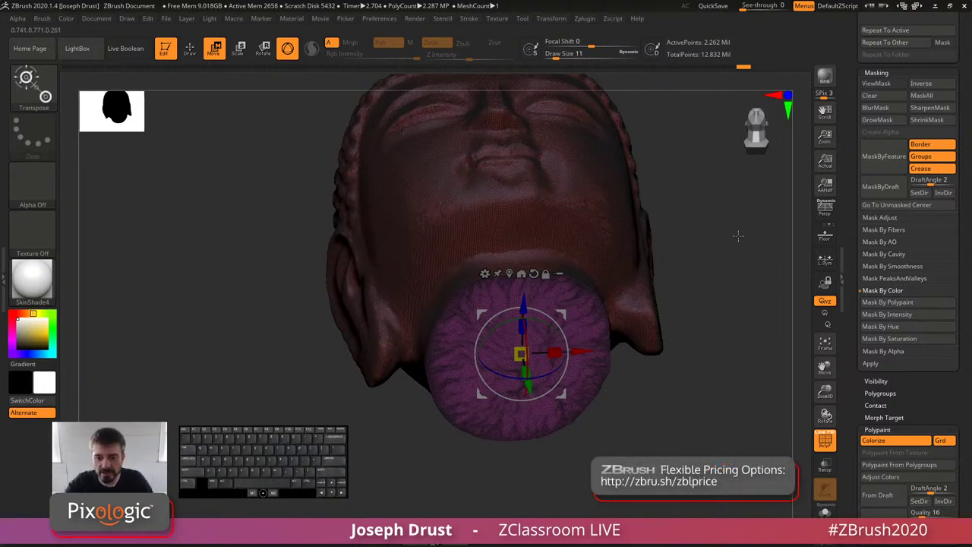
Step: Bring the whole head back into a front view and turn off the polyframe display
drag(738, 236, 645, 337)
drag(564, 333, 565, 306)
key(ctrl+z)
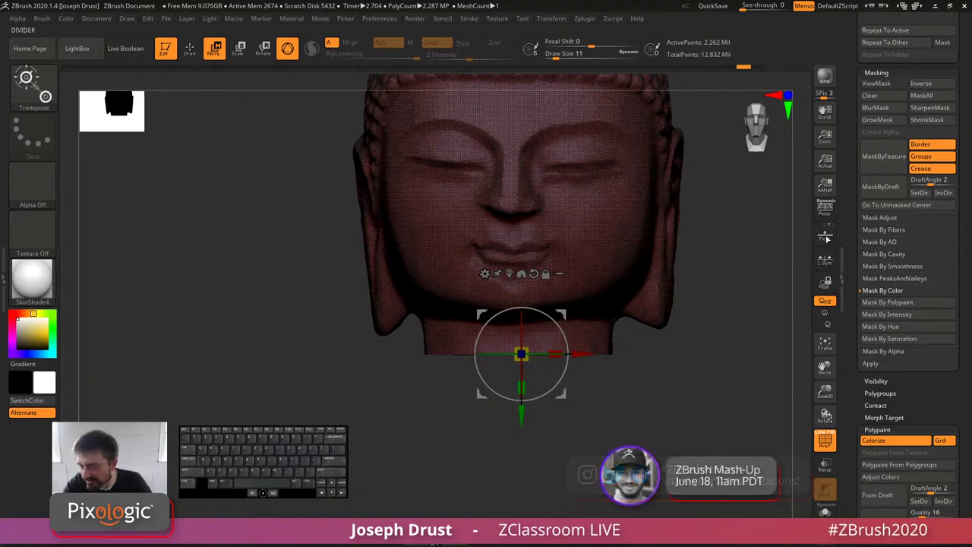
alt+drag(741, 258, 717, 362)
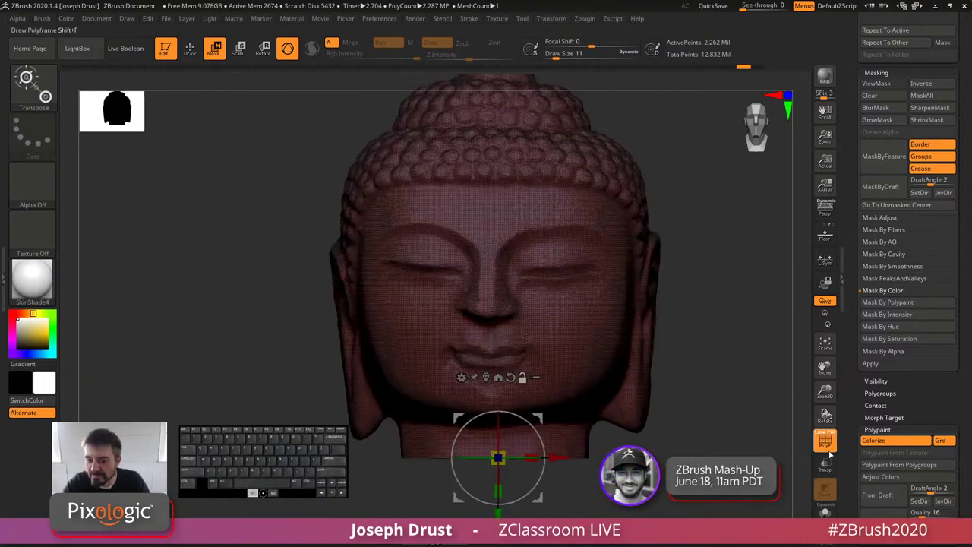
click(820, 440)
key(ctrl)
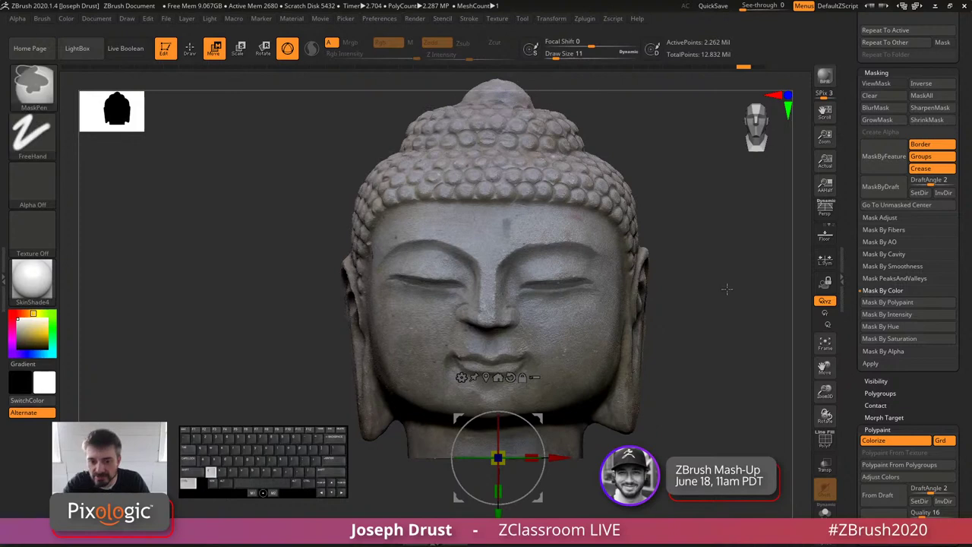
Step: Check the head without Colorize, restore it, and undo the gizmo placements back to the gizmo's position between the eyes
click(897, 442)
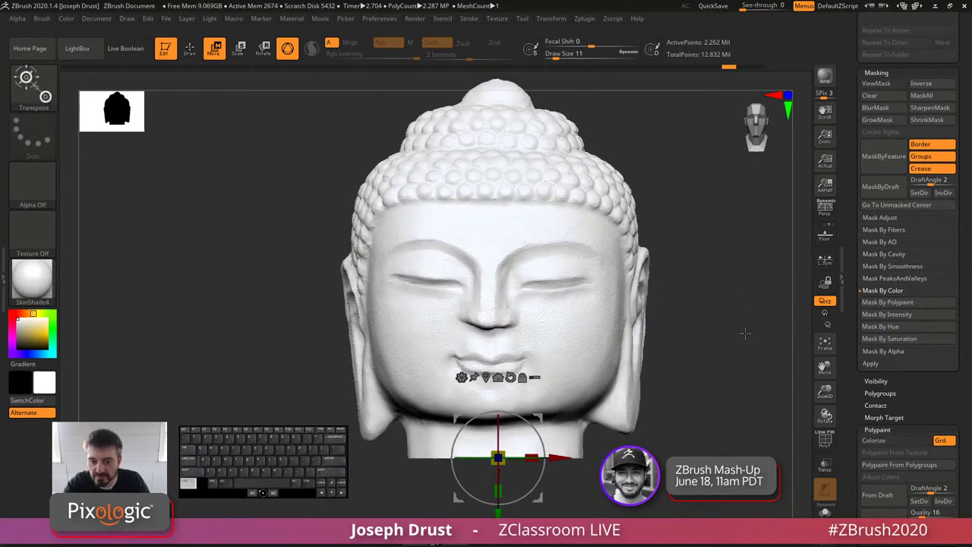
key(ctrl+z)
key(ctrl+z)
key(ctrl+z)
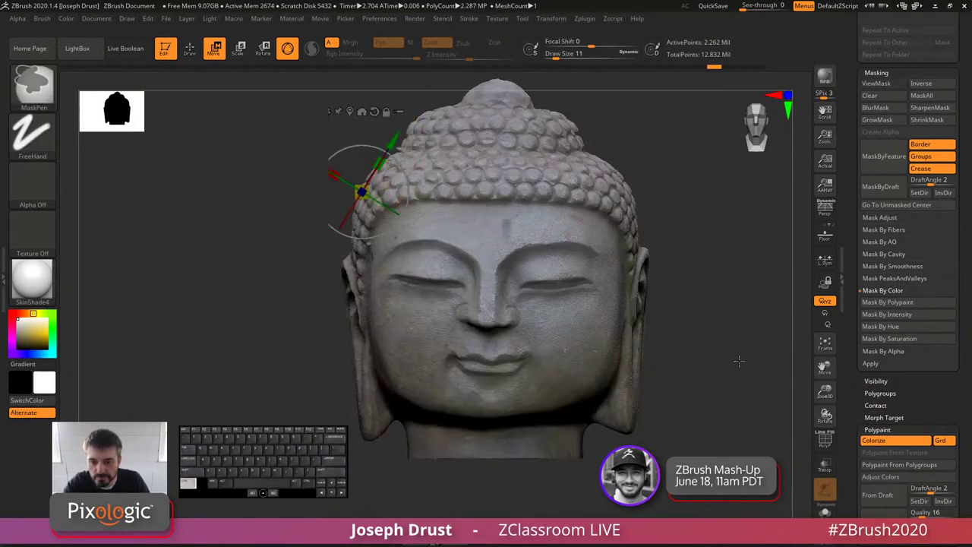
key(ctrl+z)
key(ctrl+z)
key(ctrl+z)
key(ctrl+z)
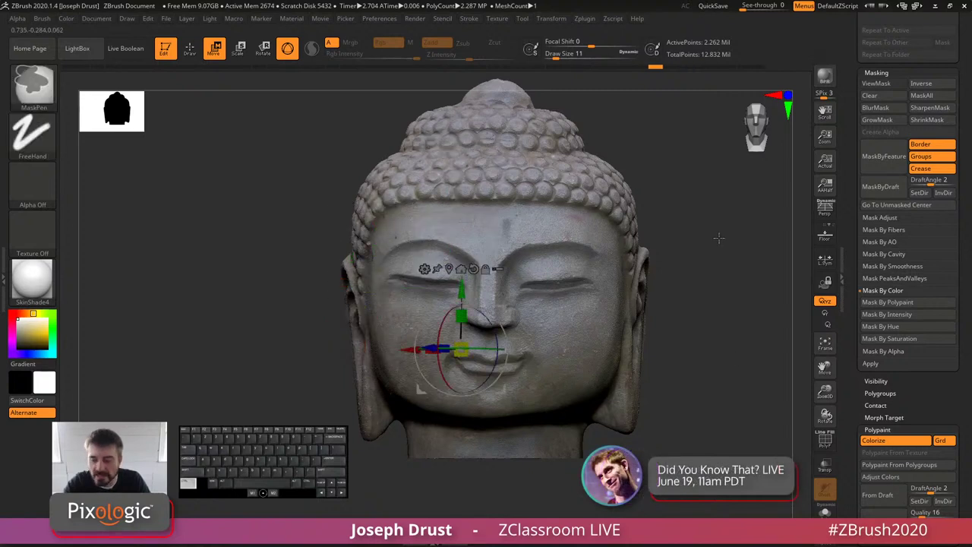
key(ctrl+z)
key(ctrl+z)
key(ctrl+z)
key(ctrl+z)
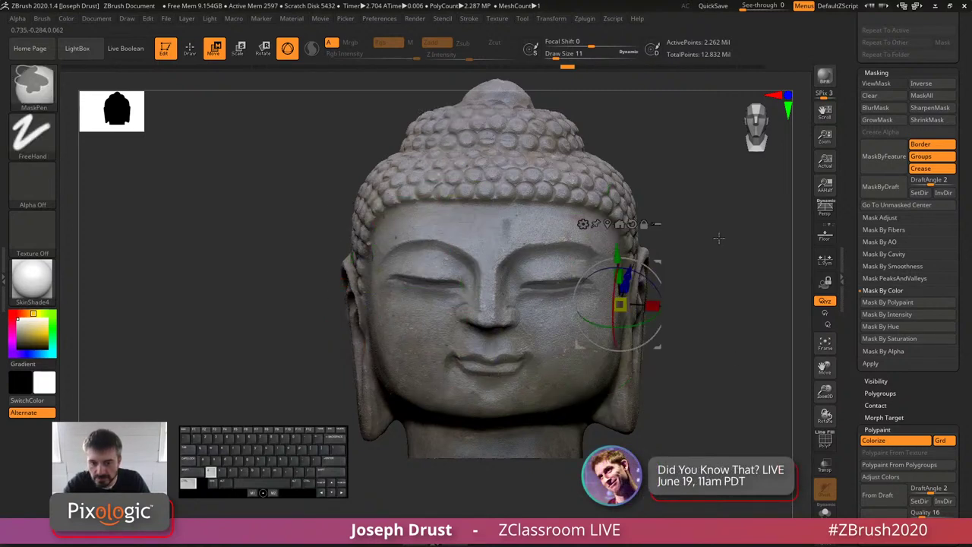
key(ctrl+z)
key(ctrl+z)
key(ctrl+z)
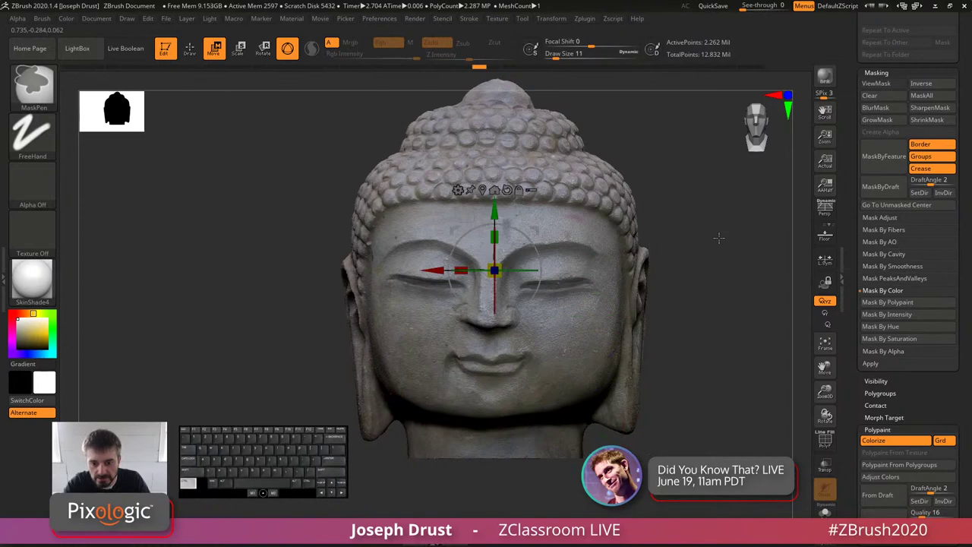
key(ctrl+z)
Step: Toggle Colorize off and on to compare the bare surface with the polypainted head
click(873, 441)
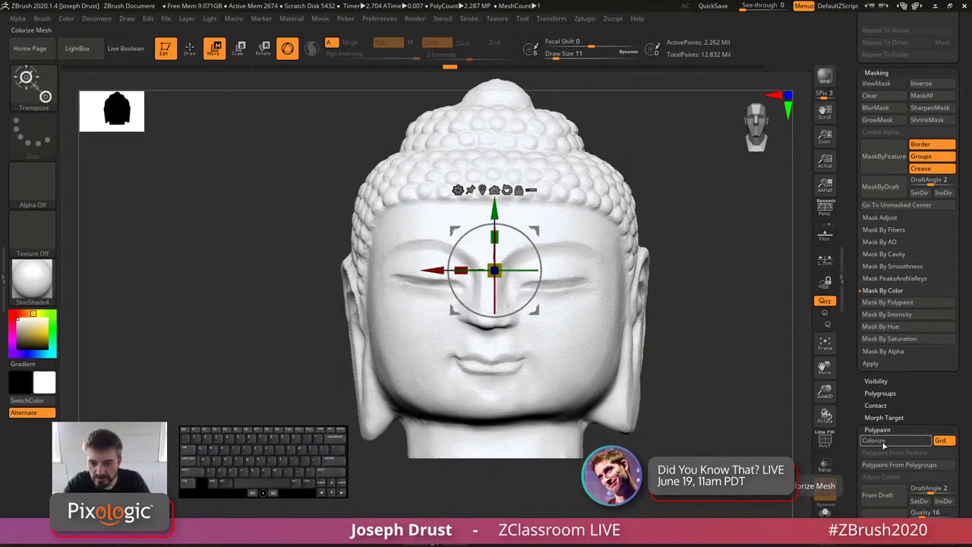
click(873, 442)
click(874, 441)
click(877, 442)
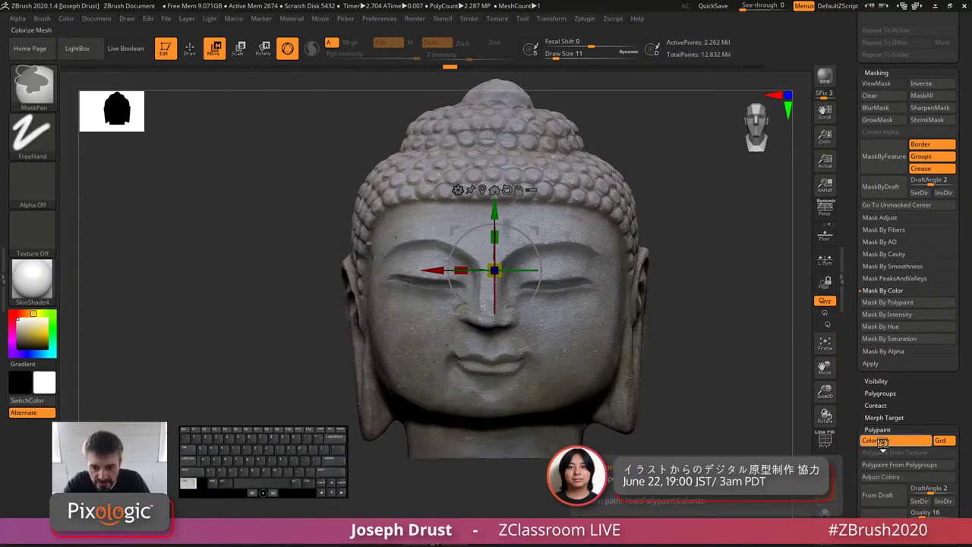
Step: Step back through the undo history to the head before its color-based surface detail, and turn off Colorize
key(ctrl+z)
key(ctrl+z)
key(ctrl+z)
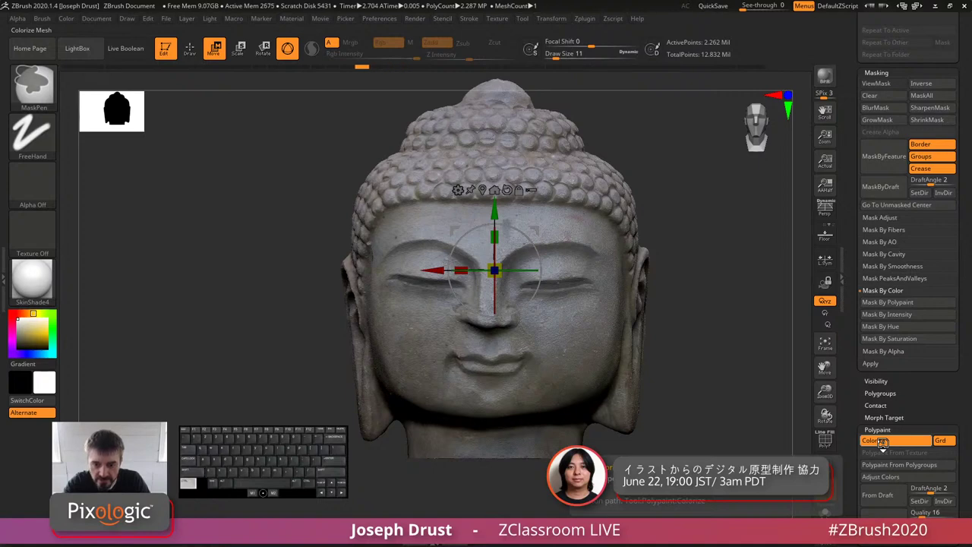
click(881, 443)
click(883, 444)
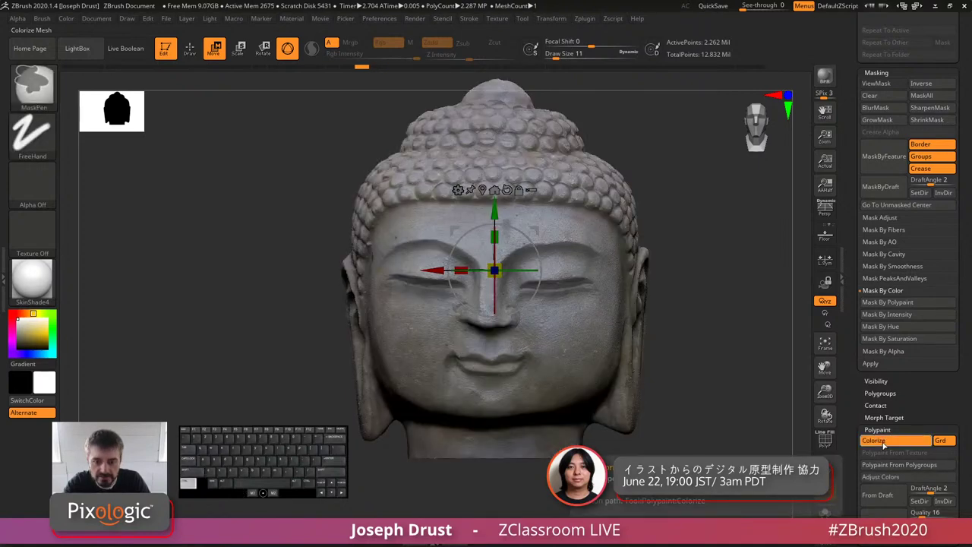
click(883, 444)
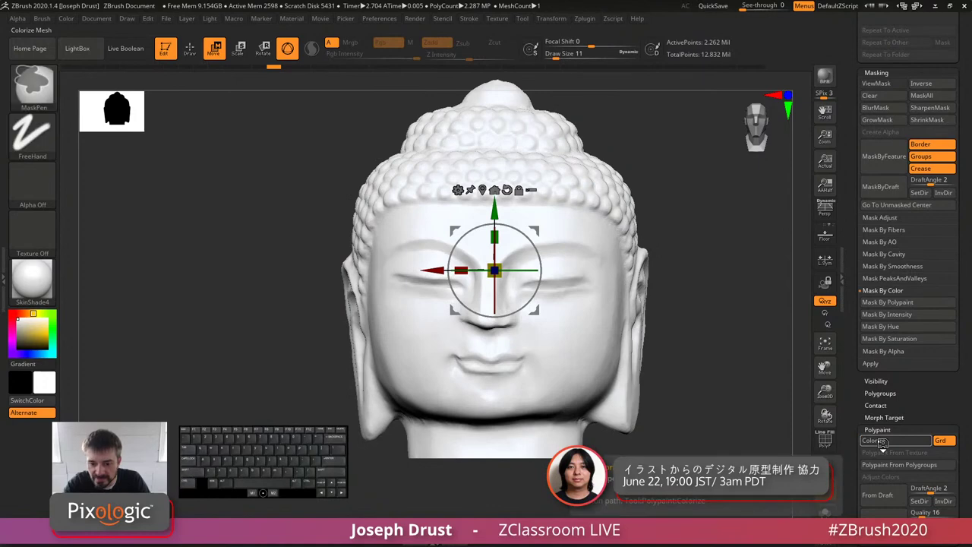
Step: Assign the MatCap Gray material, switch to Draw mode, and inspect the unpainted head from the side
drag(771, 354, 735, 351)
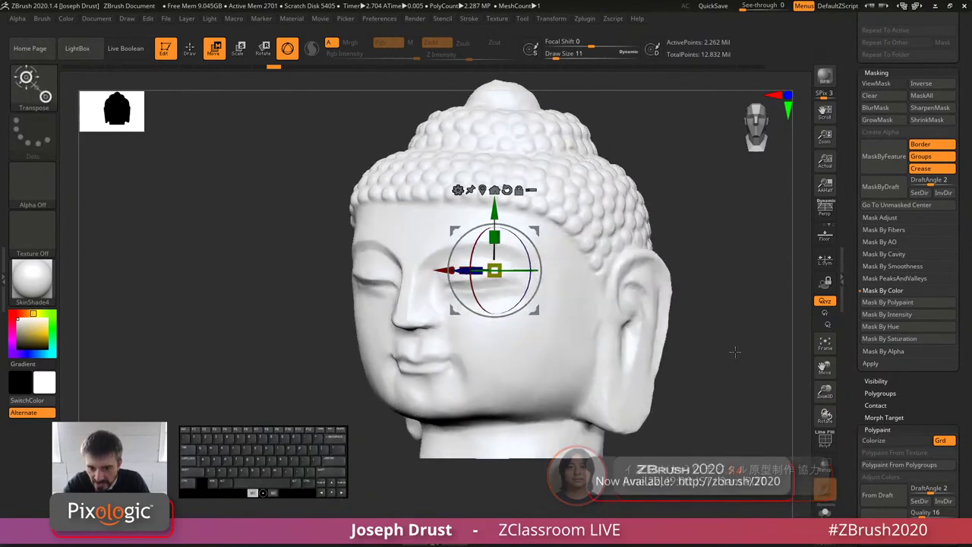
click(32, 279)
click(481, 241)
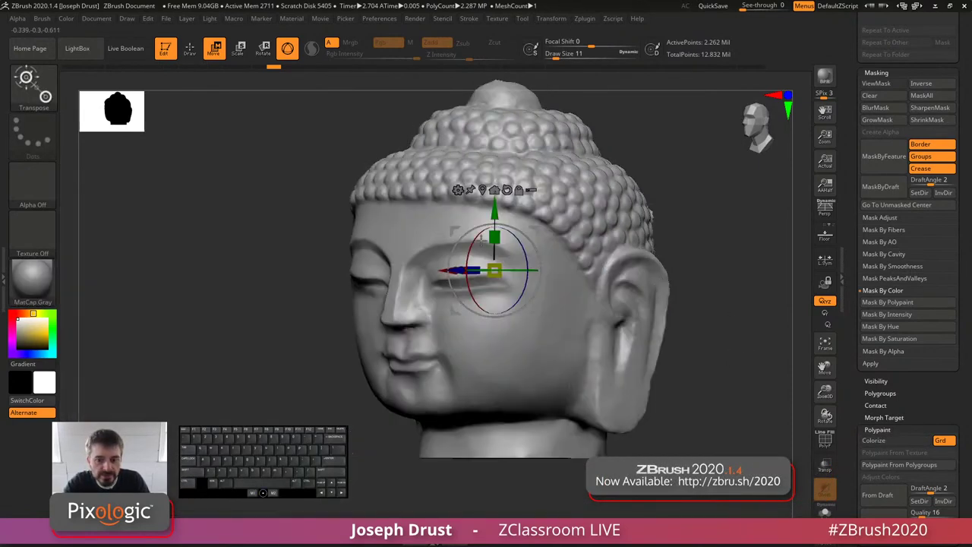
drag(687, 304, 738, 308)
click(189, 49)
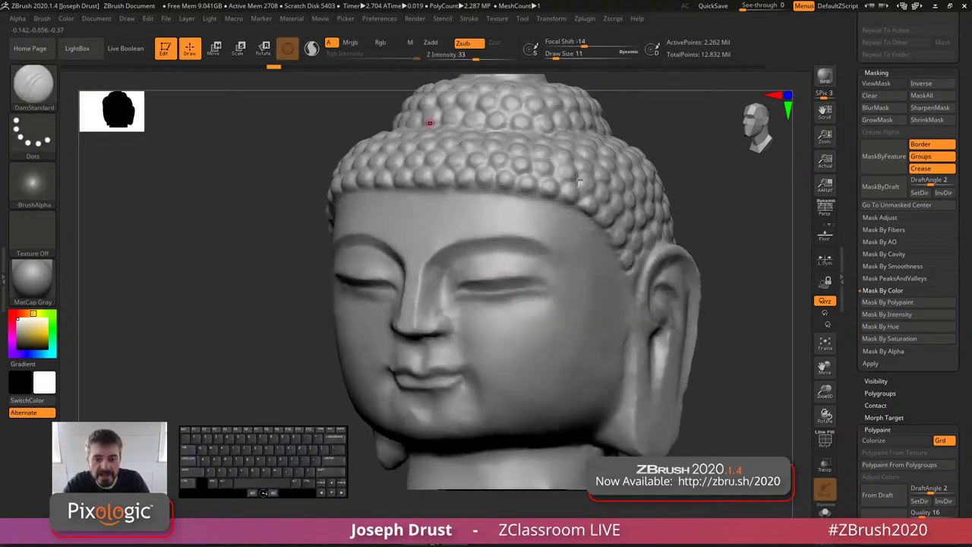
drag(742, 213, 729, 243)
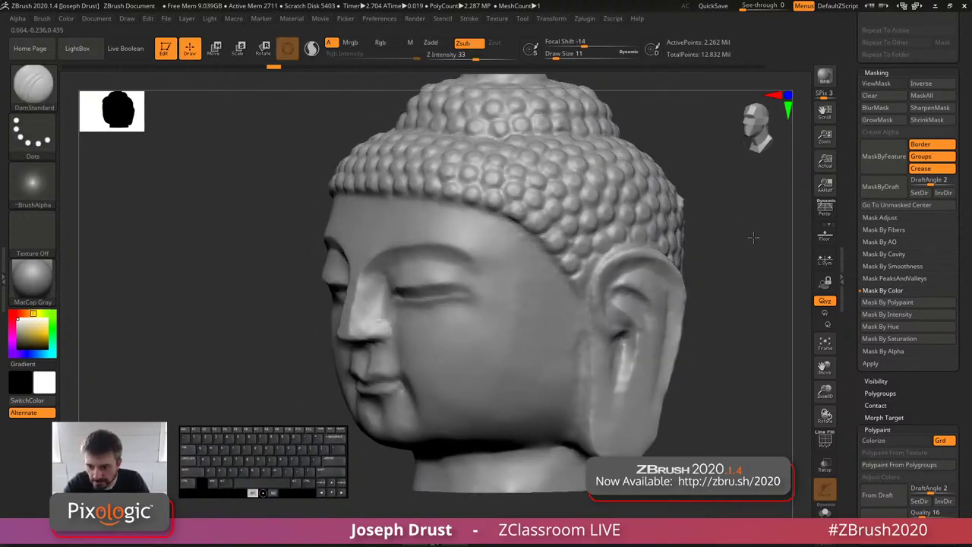
Step: Turn Colorize back on and mask the head by the intensity of its polypaint
click(894, 440)
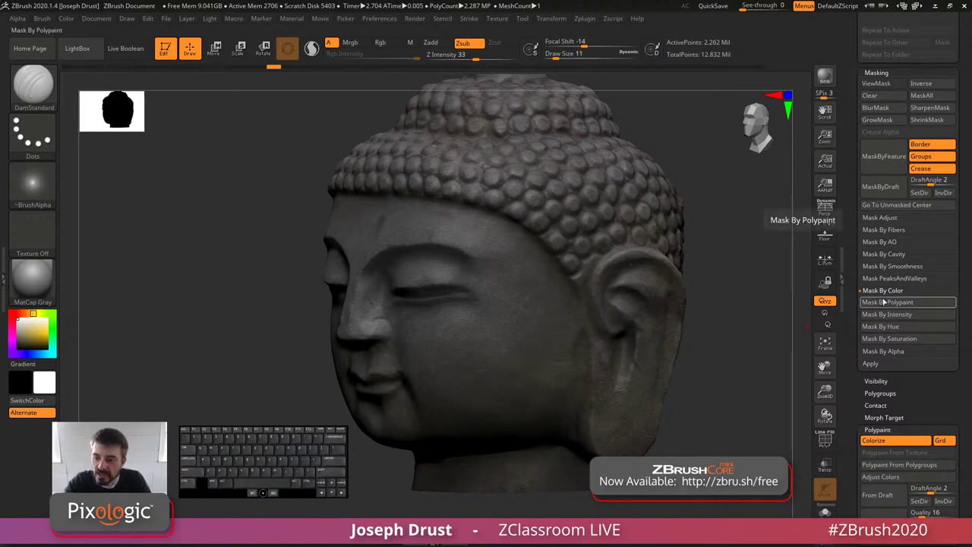
mouse_move(859, 240)
mouse_down()
mouse_move(861, 390)
mouse_move(857, 241)
mouse_up()
scroll(856, 242, down, 8)
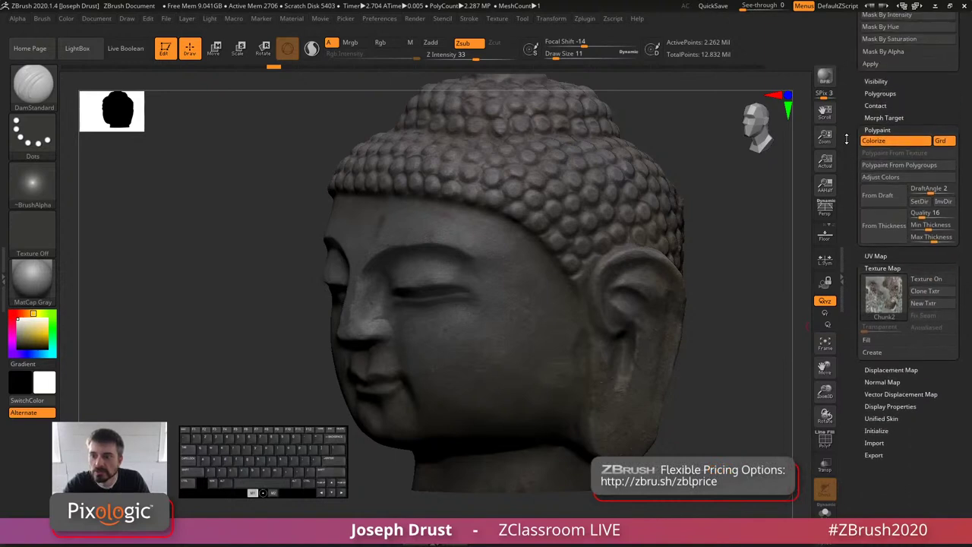
scroll(856, 109, up, 10)
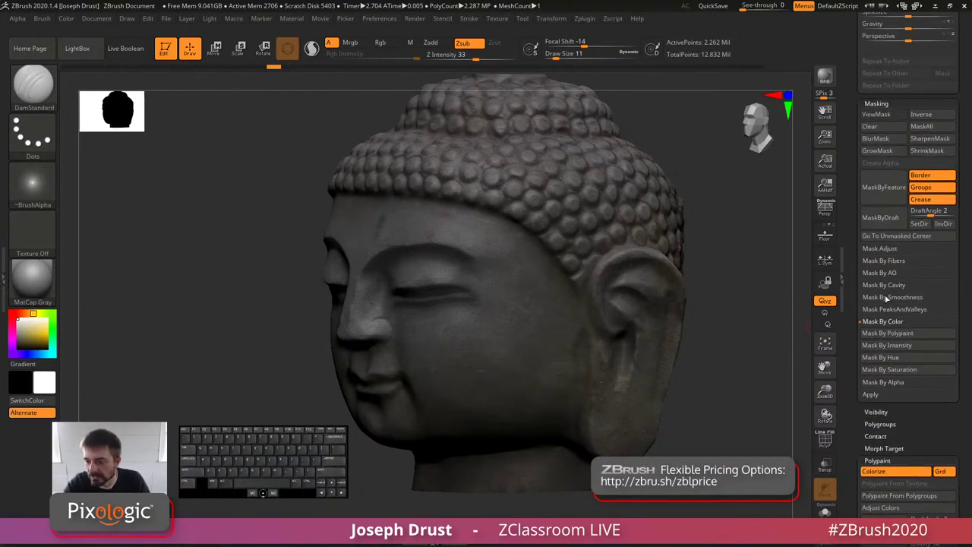
click(882, 348)
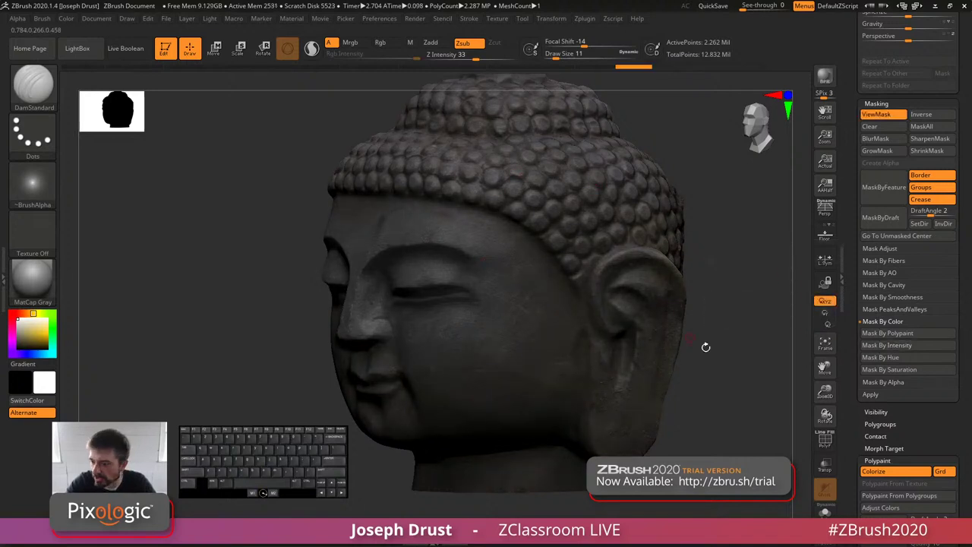
Step: Hide the polypaint and the mask display, apply a slight Inflate deformation, and check the head from behind and in front
click(884, 473)
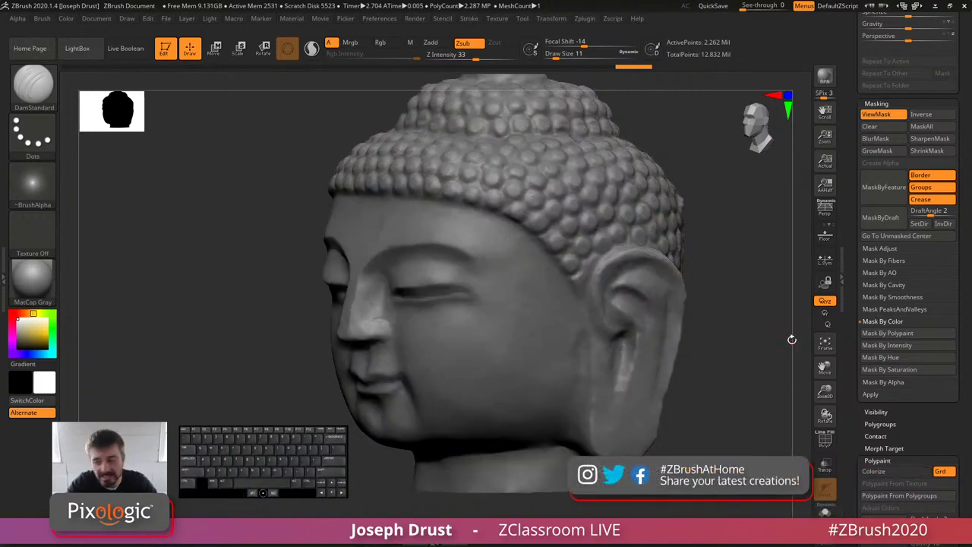
click(877, 116)
drag(854, 112, 859, 275)
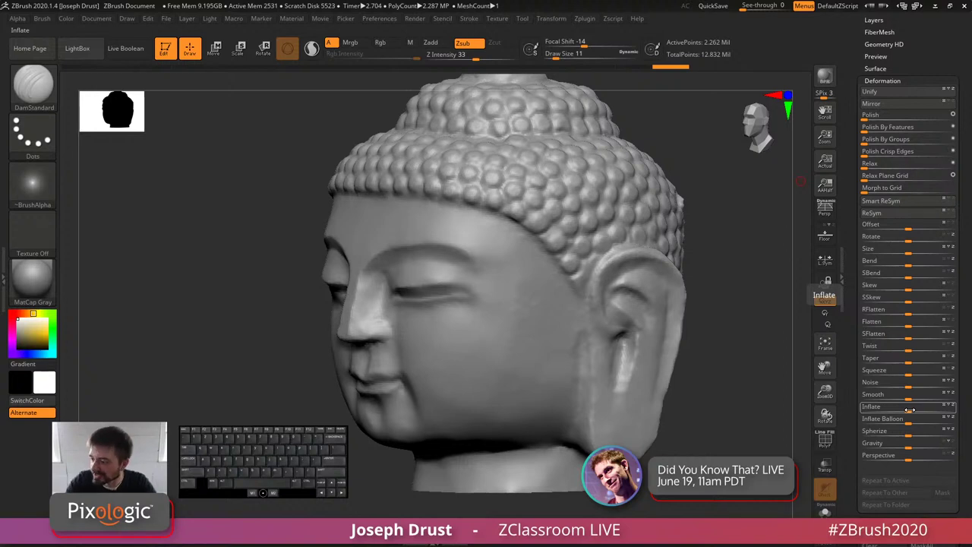
drag(913, 410, 913, 410)
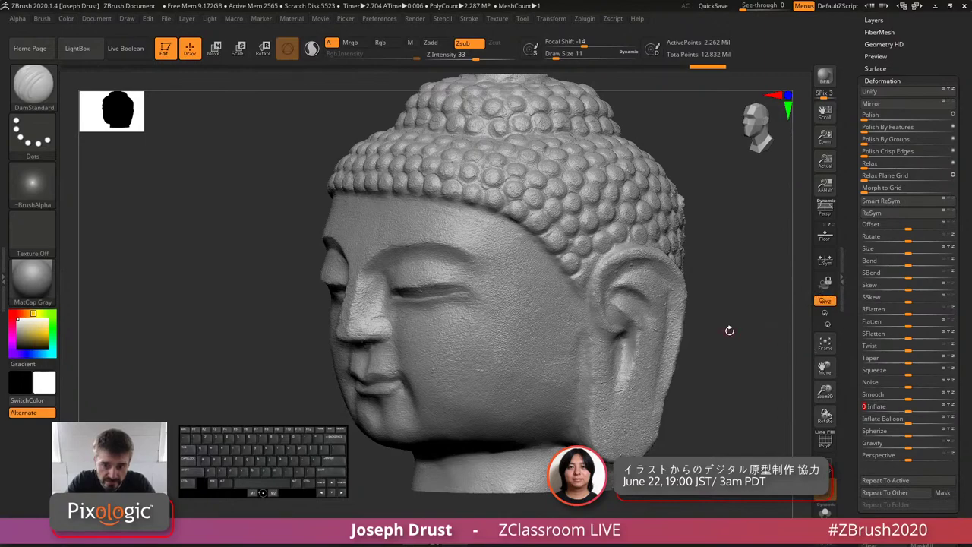
mouse_move(730, 330)
mouse_down()
mouse_move(751, 339)
mouse_move(764, 380)
mouse_move(787, 401)
mouse_move(765, 411)
mouse_up()
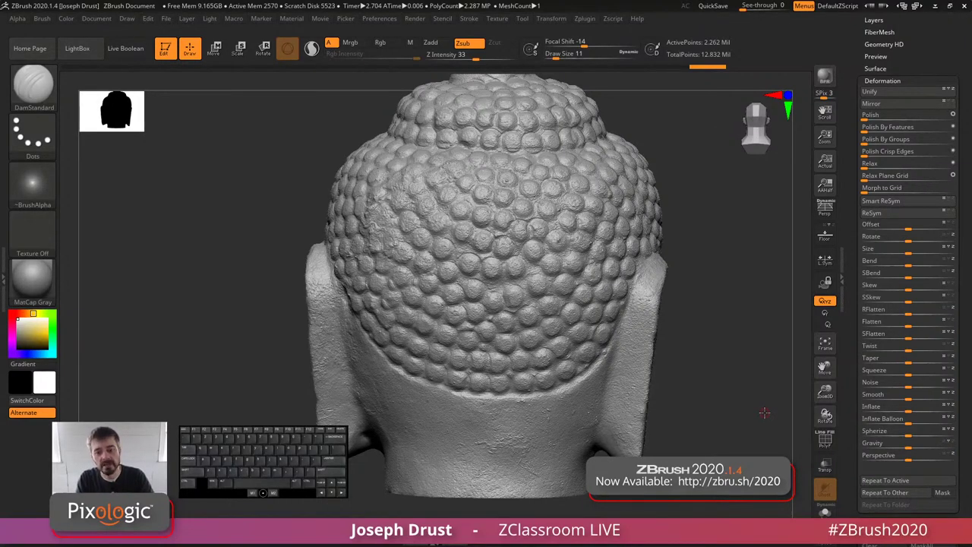
mouse_move(762, 380)
mouse_down()
mouse_move(738, 373)
mouse_move(739, 405)
mouse_up()
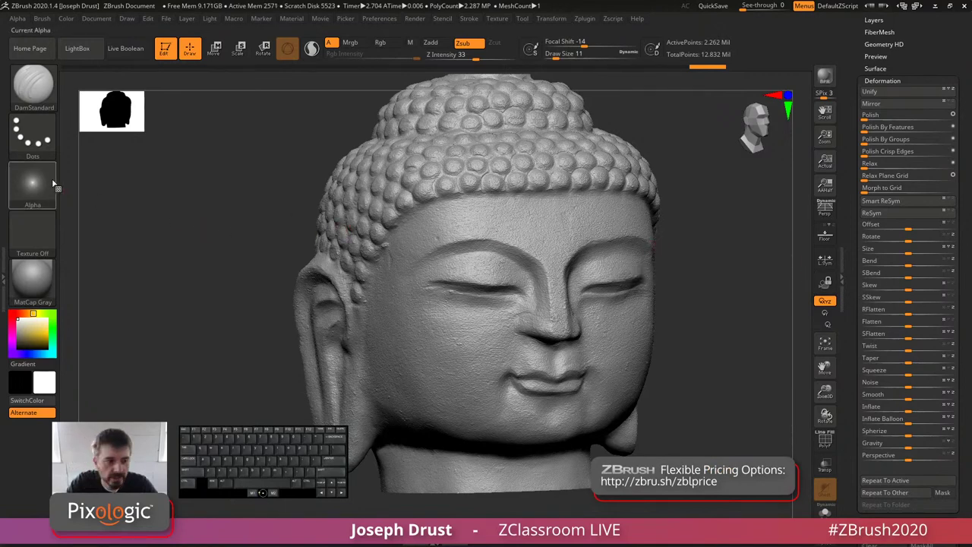
Step: Assign BumpViewerMaterial to the head, look through the material settings, and return to a front view
click(33, 279)
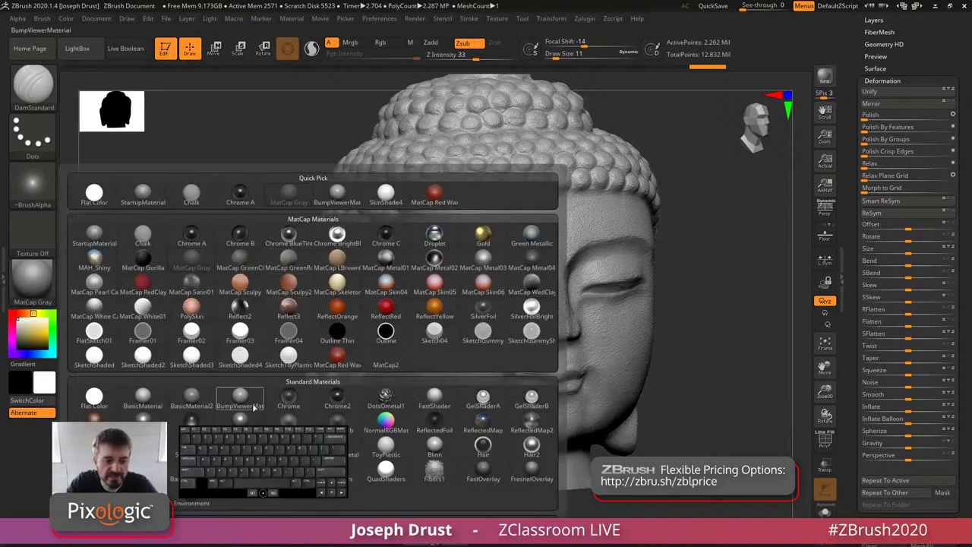
mouse_move(255, 408)
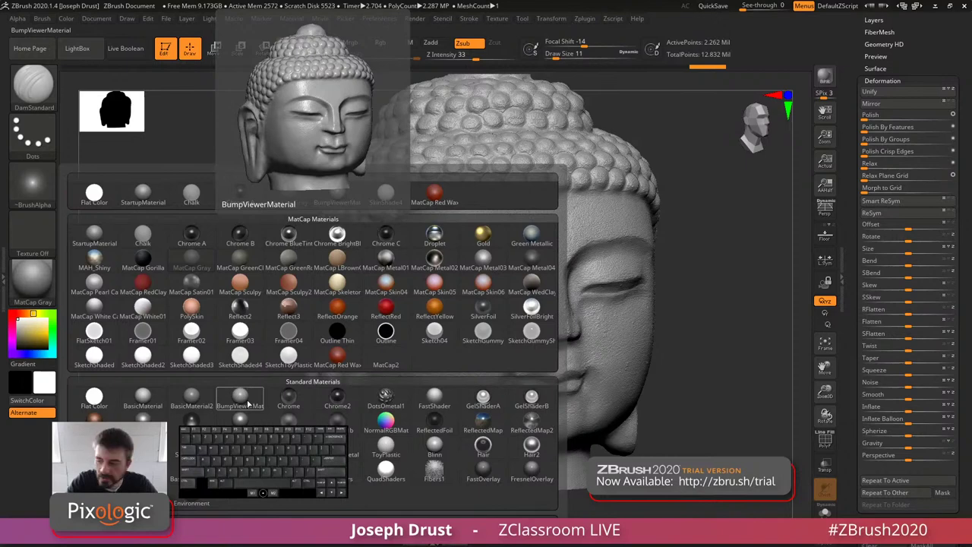
click(247, 405)
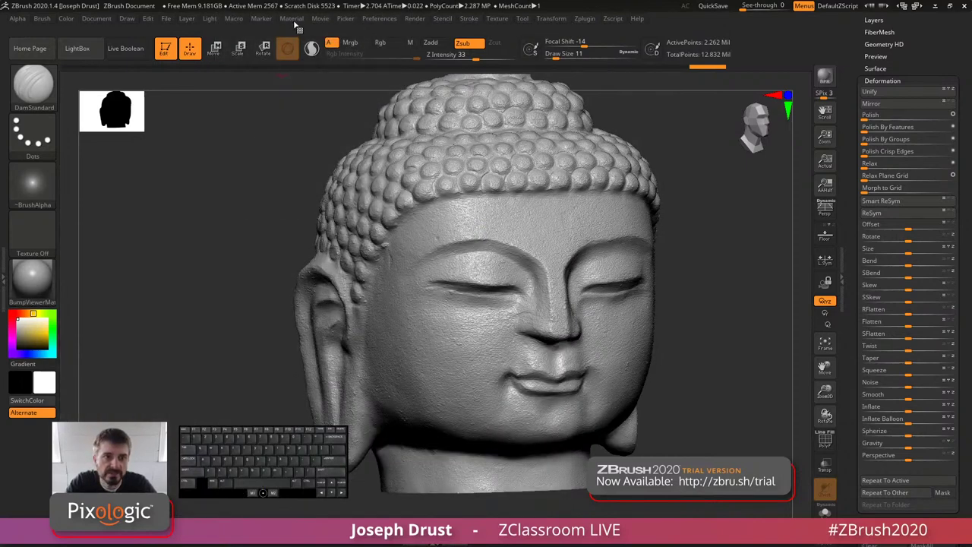
click(292, 18)
drag(291, 252, 291, 149)
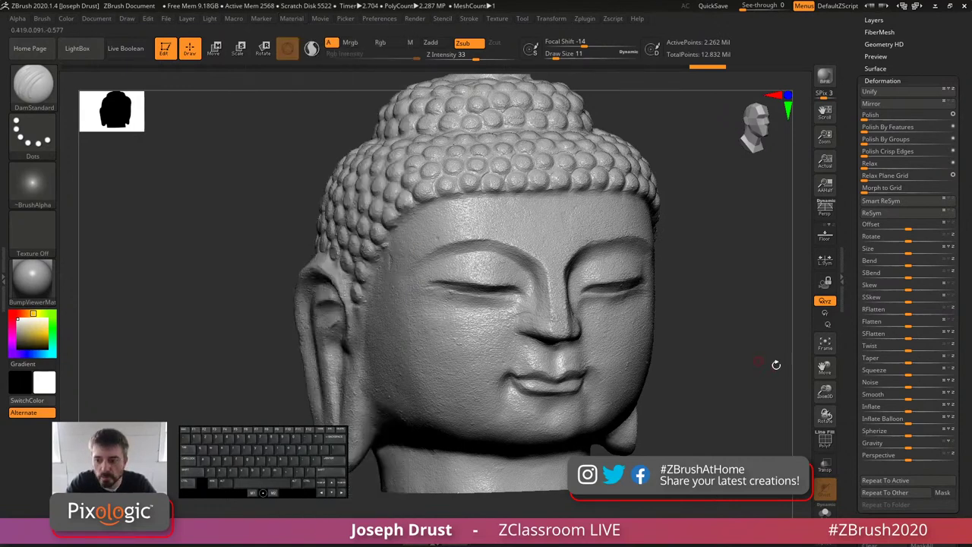
drag(850, 383, 828, 397)
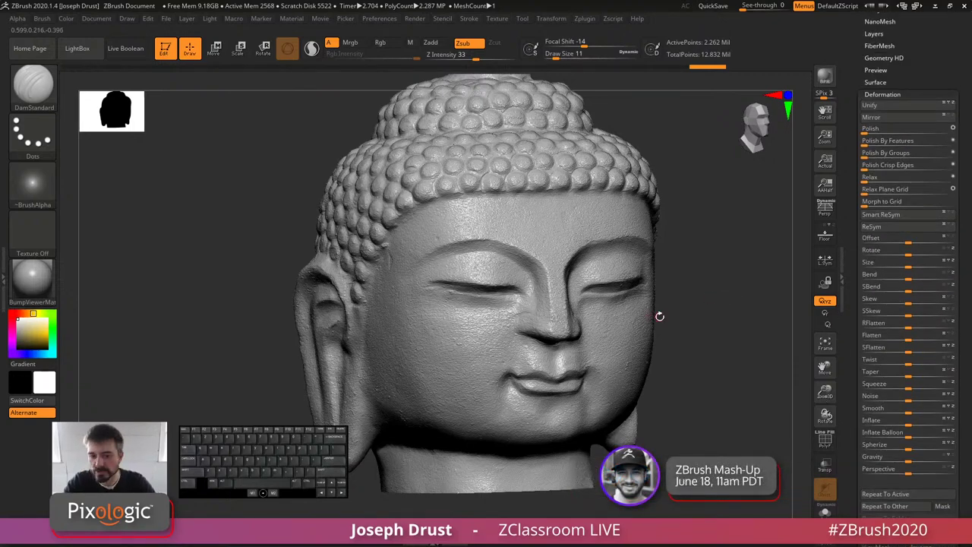
shift+drag(719, 316, 681, 327)
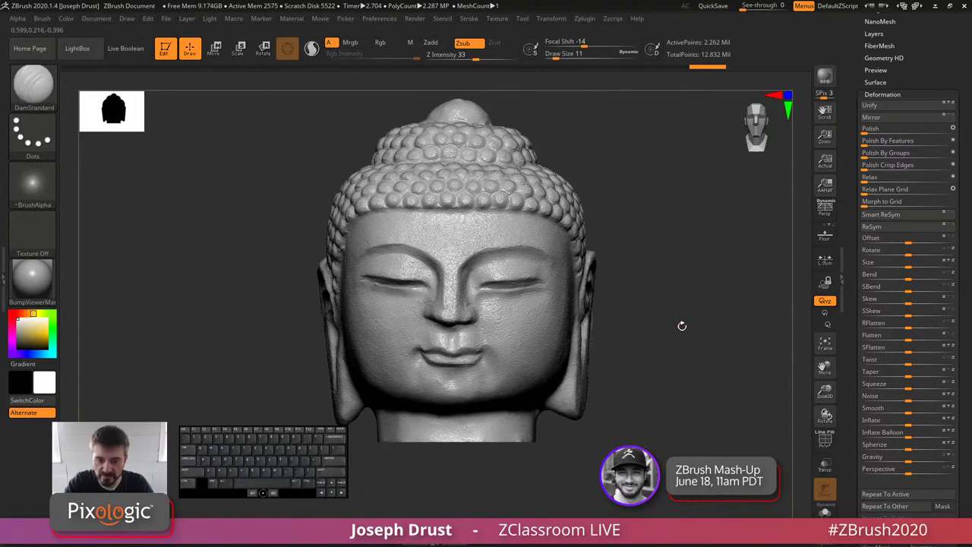
Step: Turn the polypaint display back on for the 03_TextureApplied subtool and look over the render settings
drag(847, 146, 824, 299)
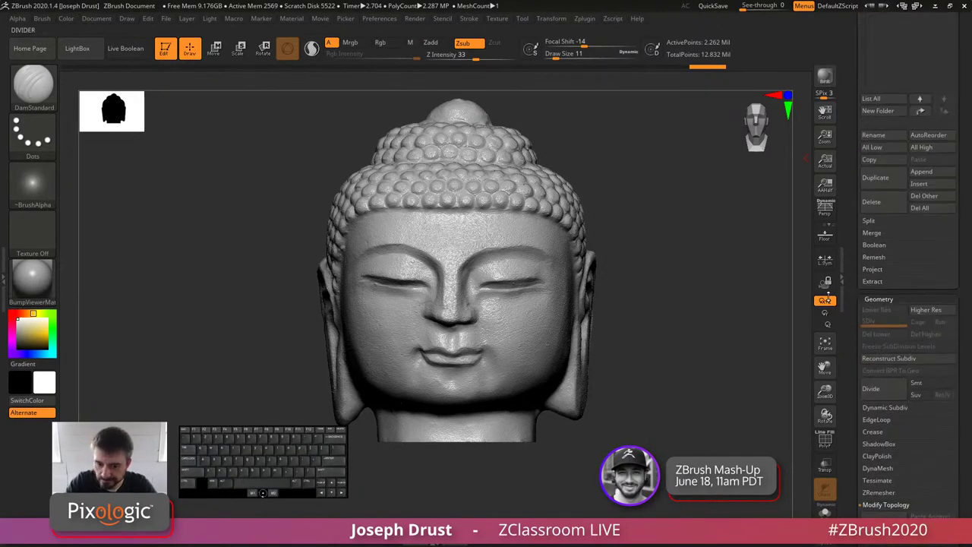
drag(850, 266, 849, 345)
mouse_move(714, 271)
mouse_down()
mouse_move(686, 276)
mouse_move(700, 271)
mouse_up()
click(940, 192)
click(414, 20)
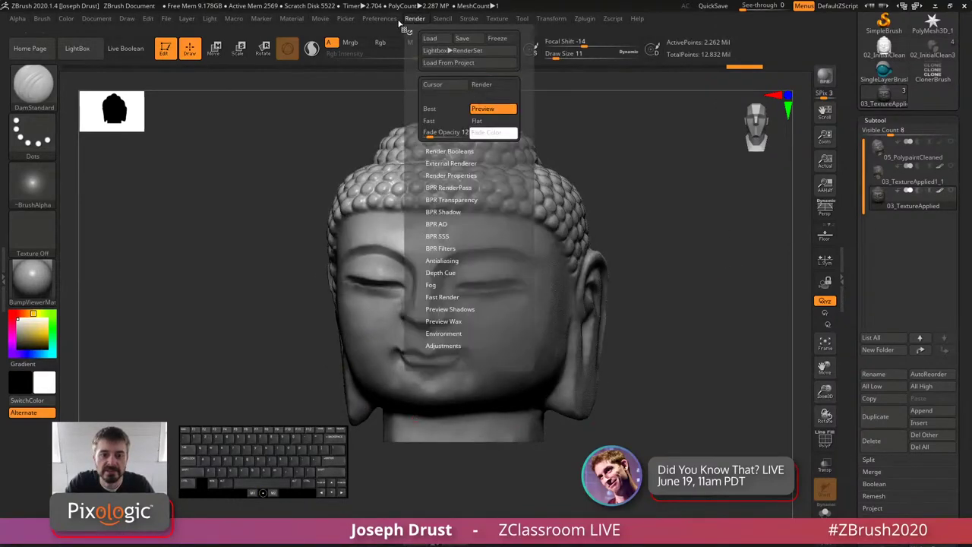
mouse_move(434, 136)
mouse_down()
mouse_move(423, 137)
mouse_move(472, 135)
mouse_move(422, 135)
mouse_up()
click(416, 20)
drag(677, 195, 683, 195)
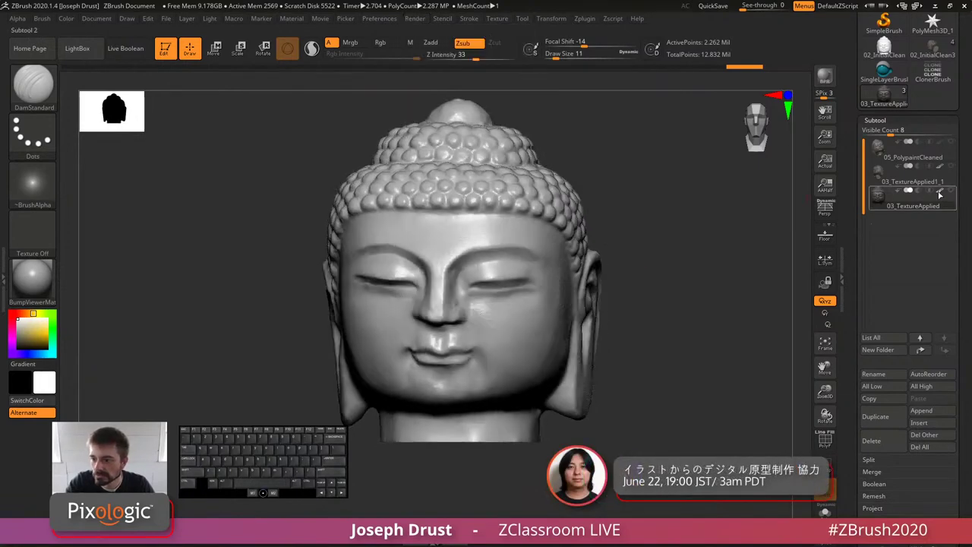
Step: Assign the SkinShade4 material and frame the polypainted head closer in a straight front view
shift+drag(735, 224, 722, 239)
key(comma)
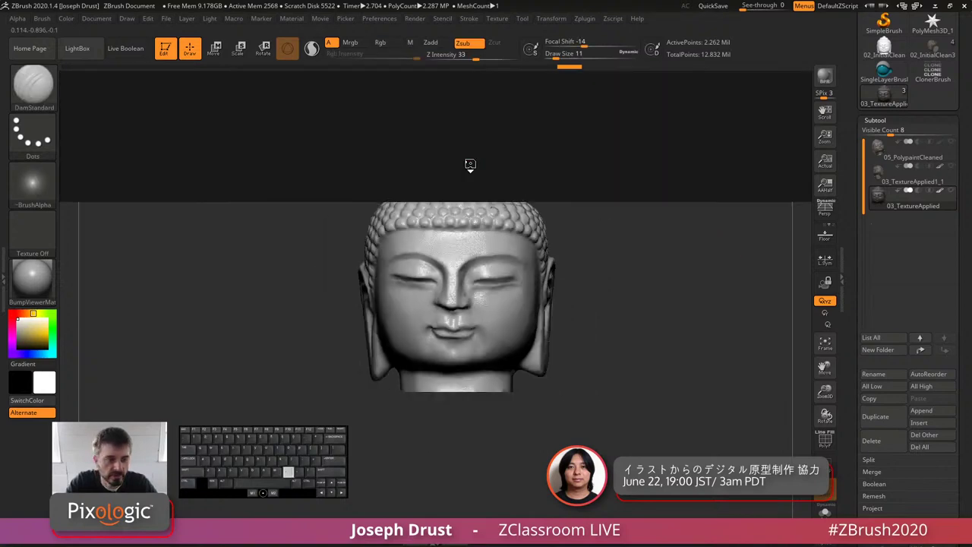
key(comma)
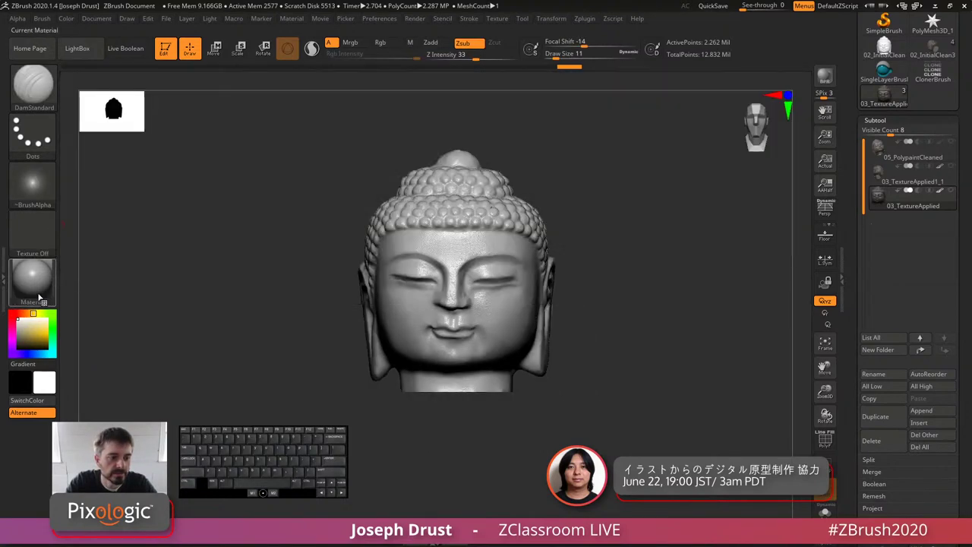
click(32, 278)
click(385, 196)
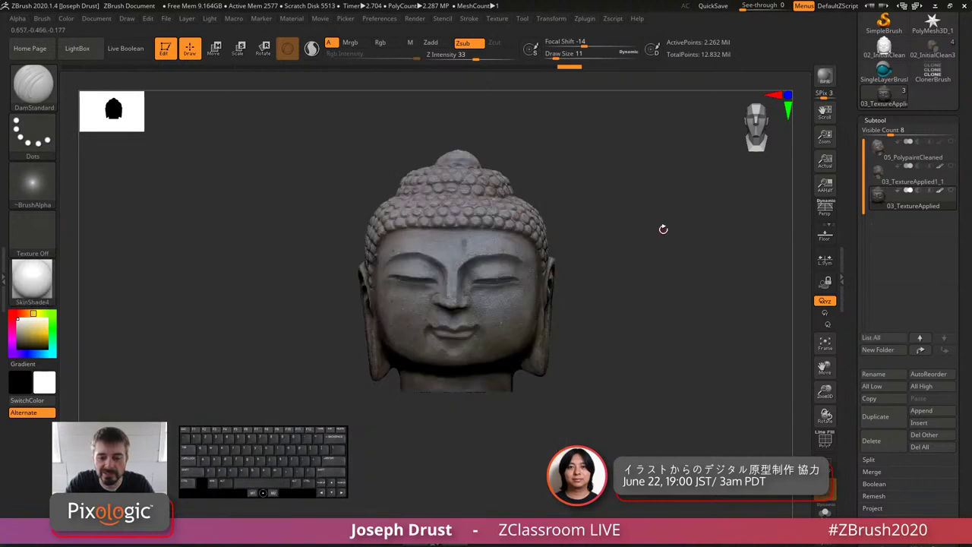
alt+drag(663, 244, 676, 298)
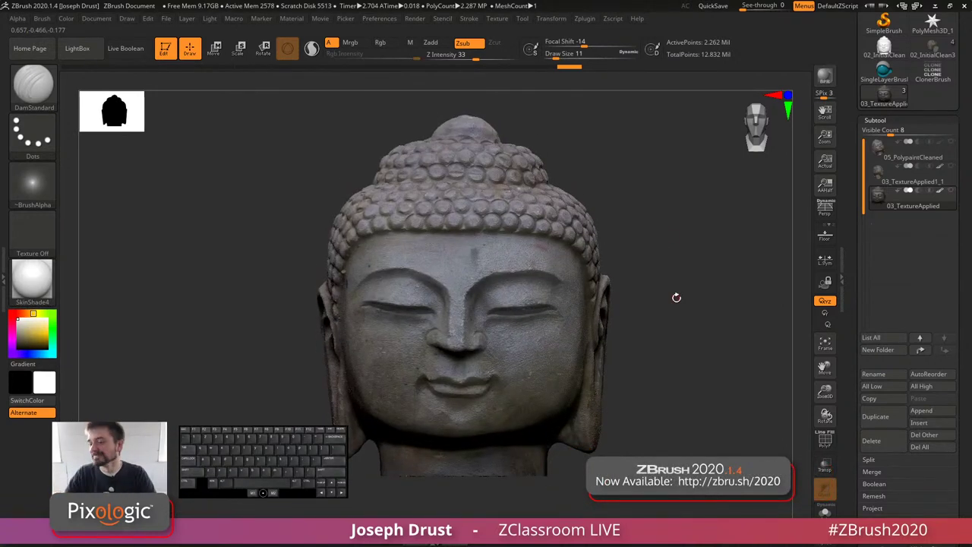
mouse_move(689, 233)
mouse_down()
mouse_move(665, 230)
mouse_move(689, 233)
mouse_up()
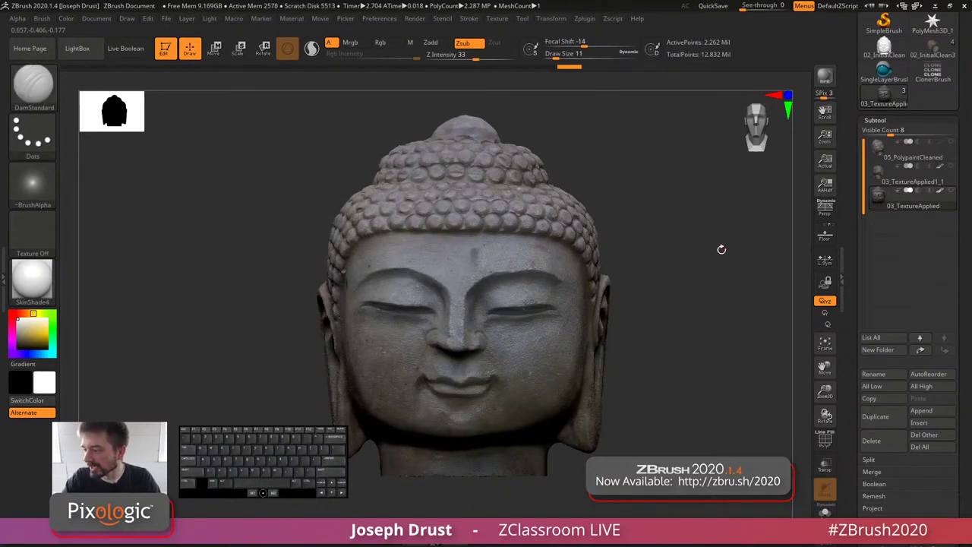
mouse_move(722, 249)
mouse_down()
mouse_move(570, 258)
mouse_move(685, 202)
mouse_move(720, 200)
mouse_up()
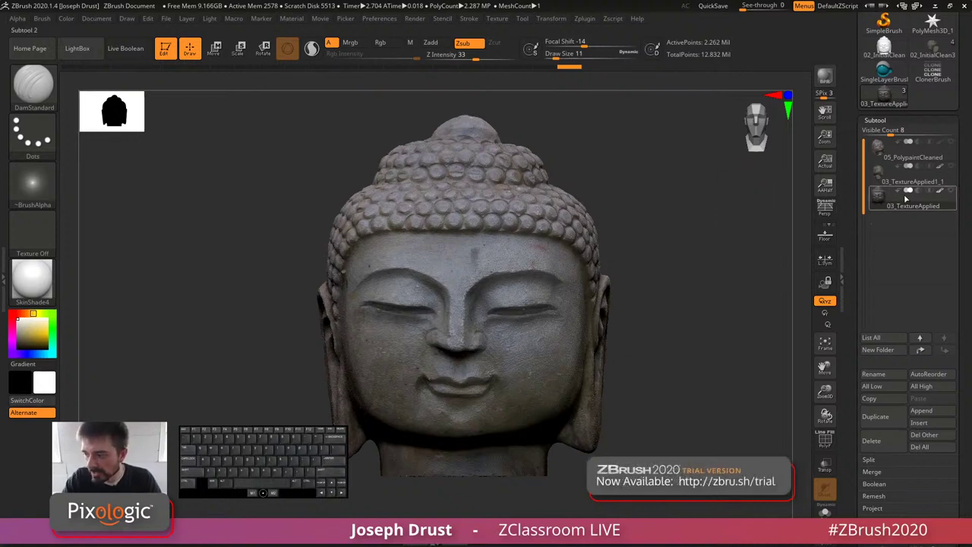
Step: Duplicate the 03_TextureApplied subtool and run ZRemesher on the copy with a target polygon count of 5
mouse_move(905, 197)
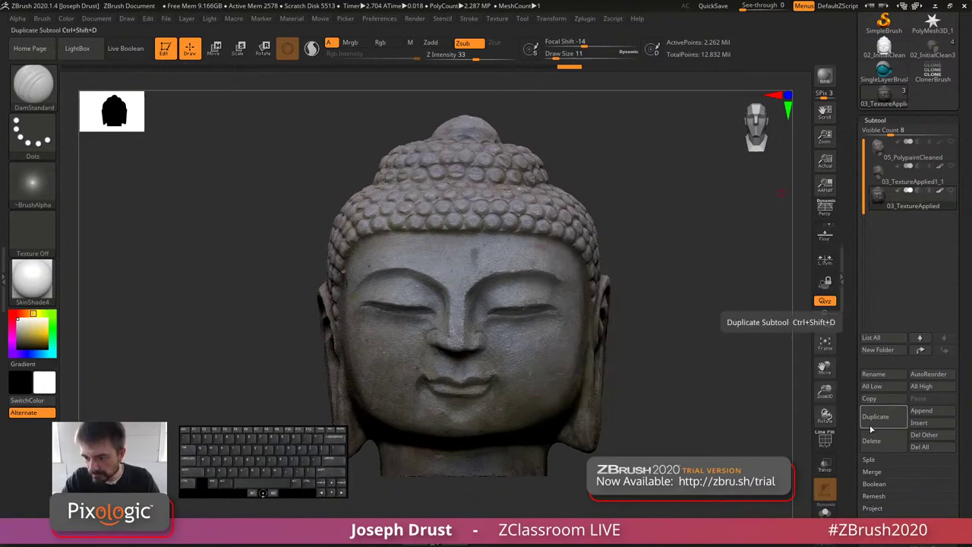
key(ctrl+shift+d)
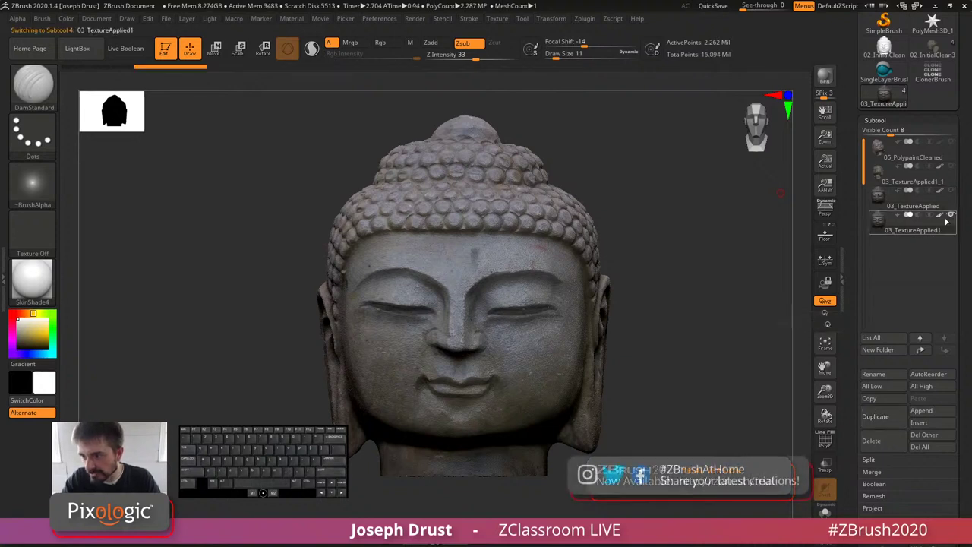
scroll(891, 319, down, 5)
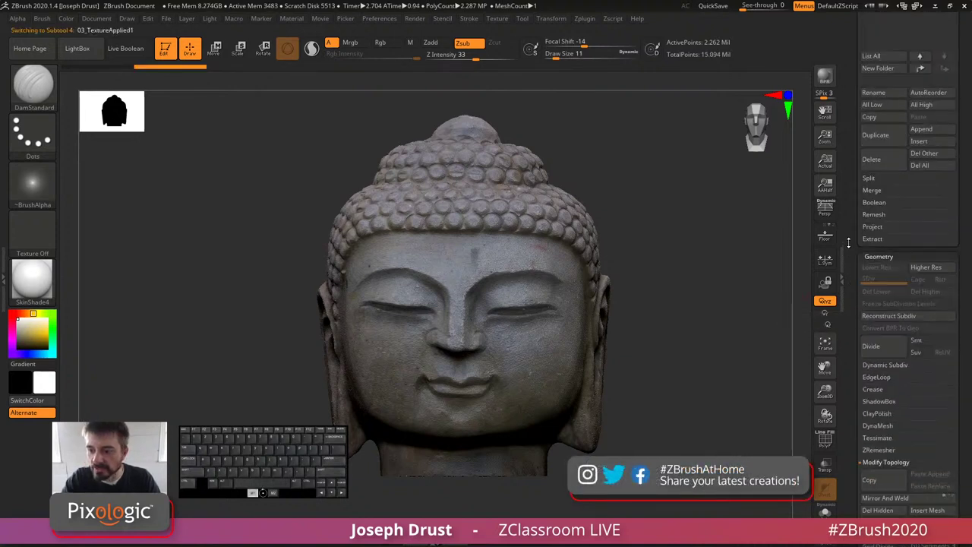
click(878, 330)
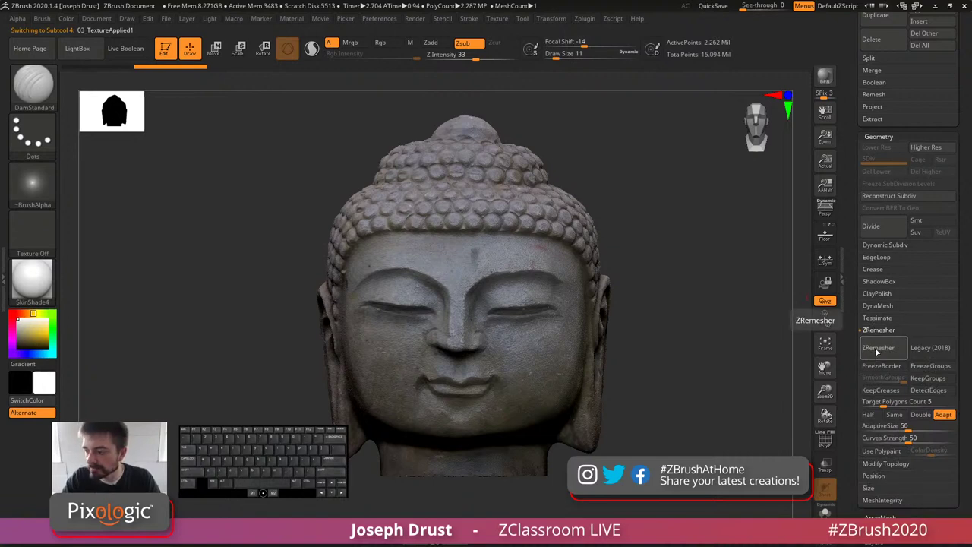
click(878, 349)
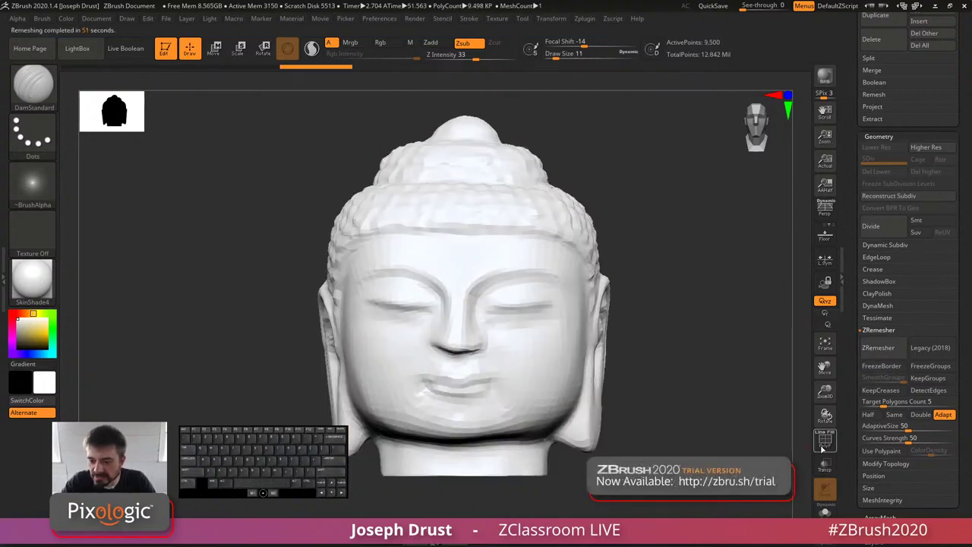
Step: Assign the MatCap Gray material to the remeshed head and show its polyframe from a closer, turned view
click(43, 291)
click(308, 201)
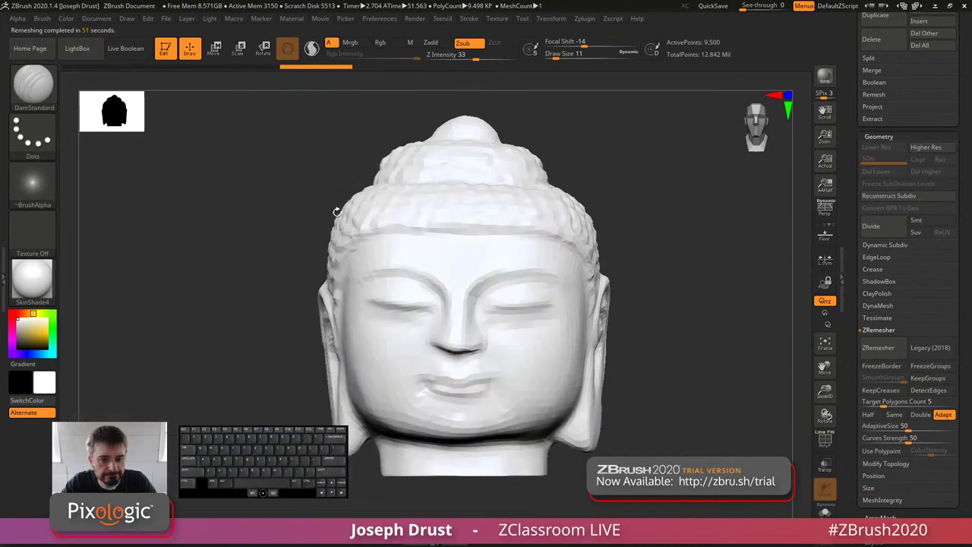
drag(685, 299, 776, 360)
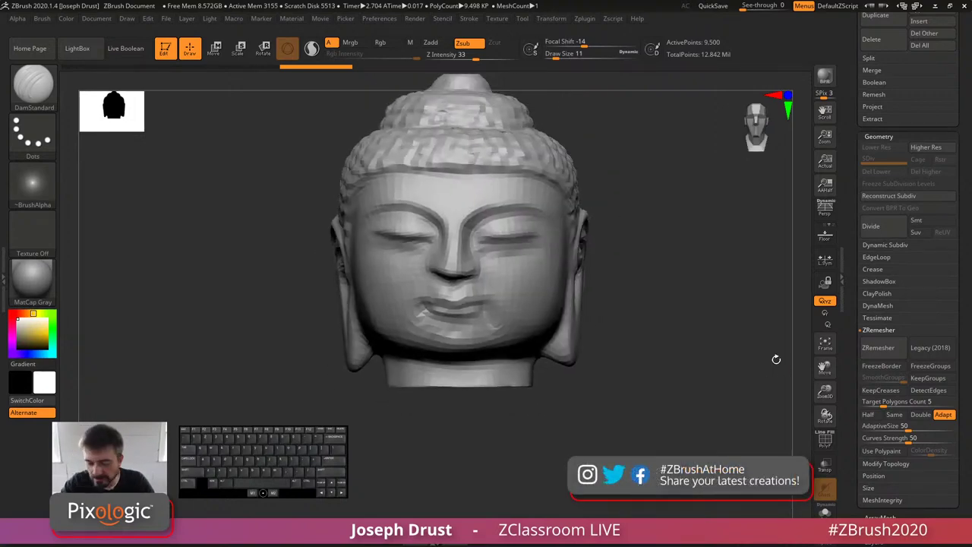
mouse_move(746, 403)
mouse_down()
mouse_move(734, 395)
mouse_move(783, 421)
mouse_move(729, 425)
mouse_move(761, 435)
mouse_move(685, 431)
mouse_move(577, 319)
mouse_move(757, 330)
mouse_move(600, 263)
mouse_up()
click(828, 444)
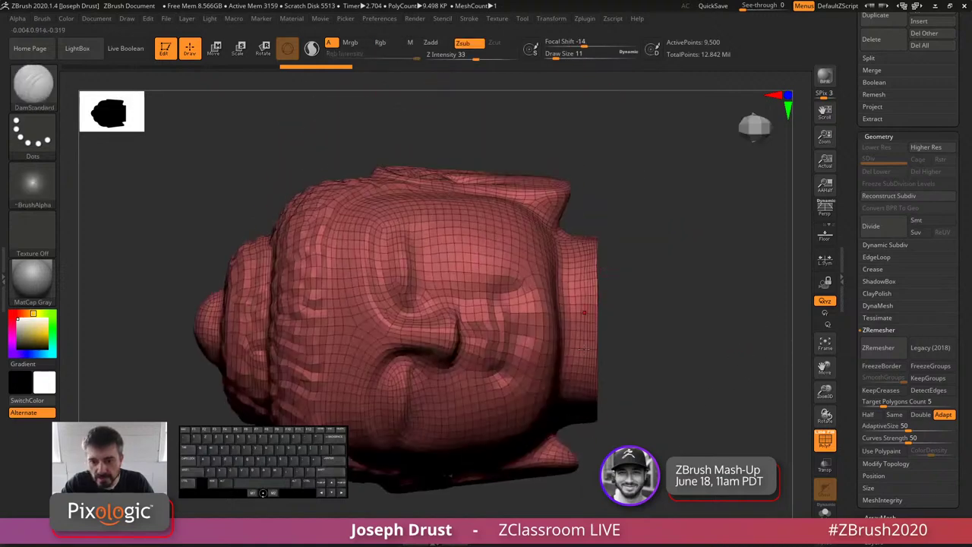
Step: Expand the UV Master options and slice along the base of the neck with SliceCurve to make it a separate polygroup
click(582, 19)
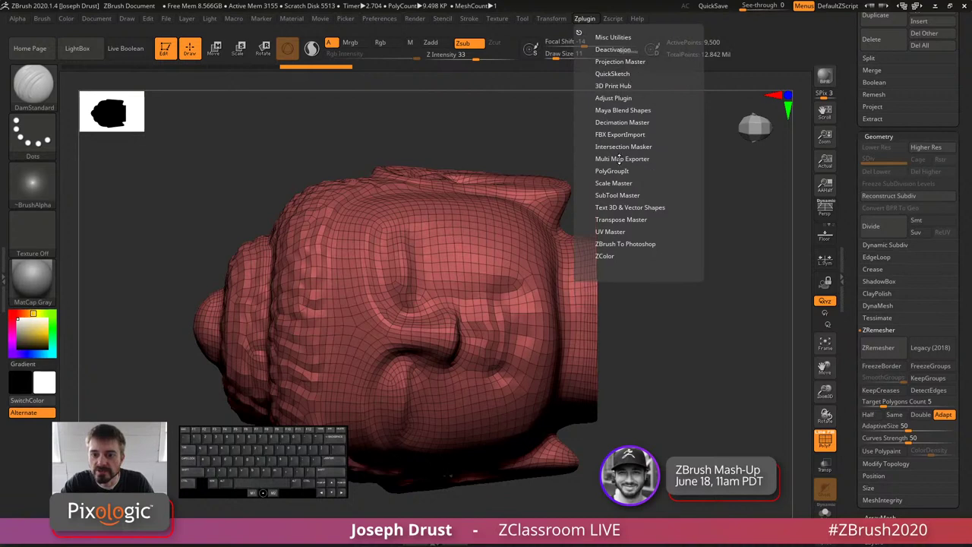
click(614, 232)
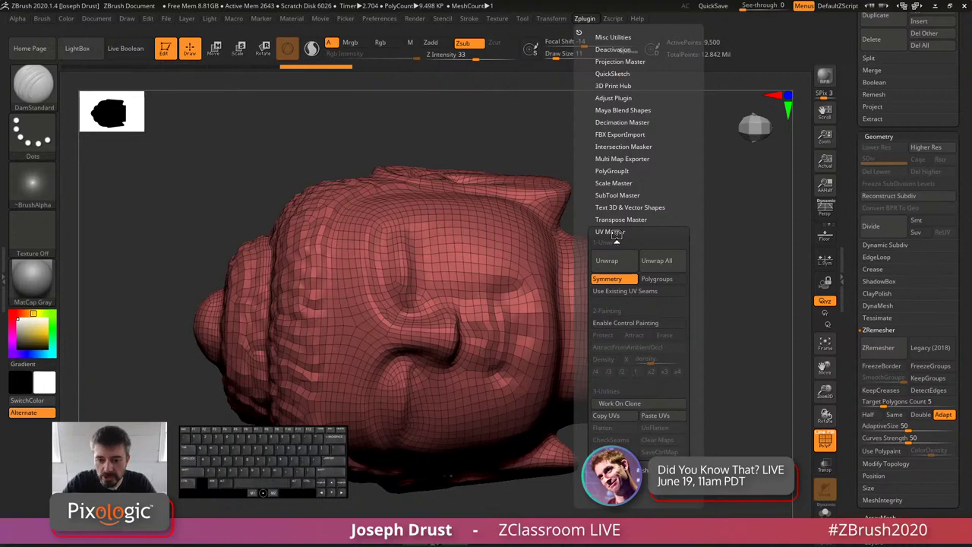
drag(749, 243, 635, 319)
ctrl+shift+drag(723, 381, 736, 325)
key(ctrl+z)
ctrl+shift+click(736, 325)
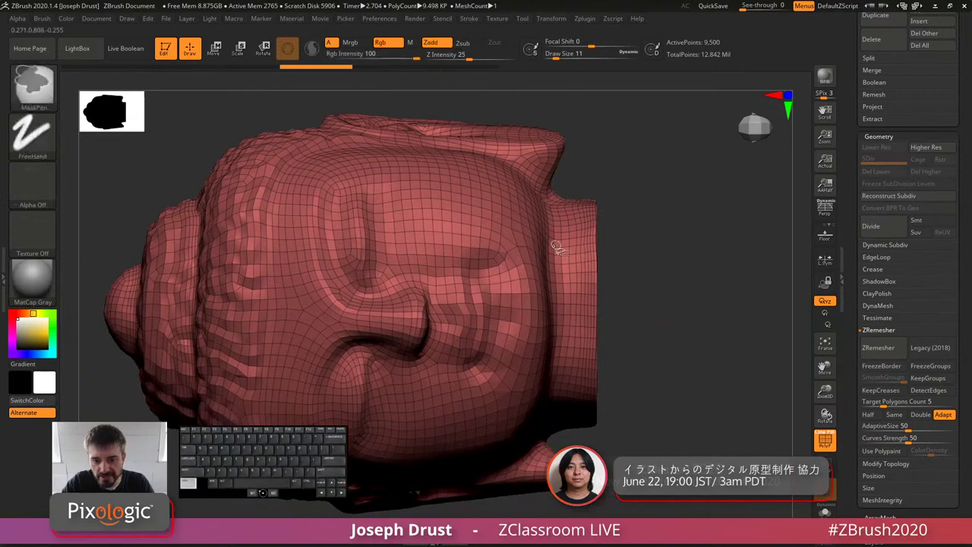
click(110, 126)
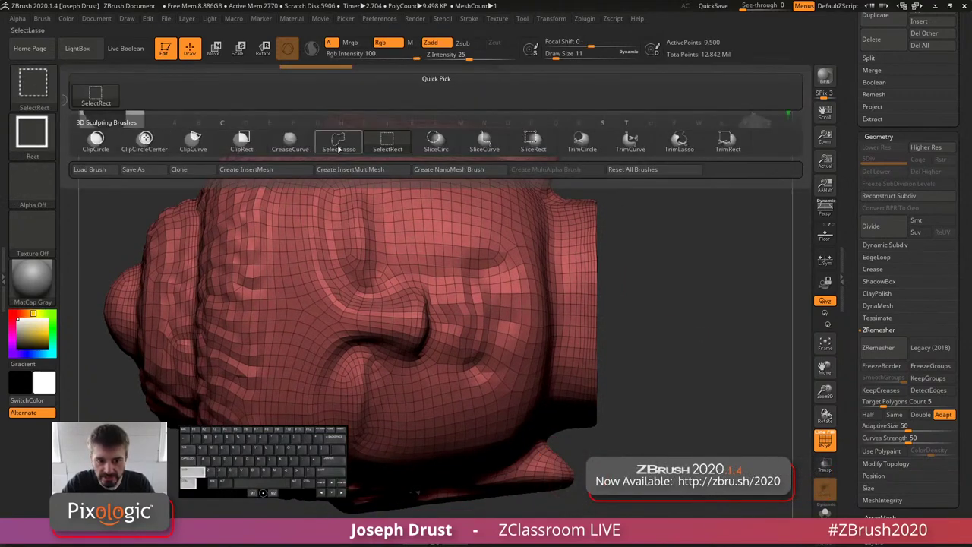
ctrl+shift+click(490, 146)
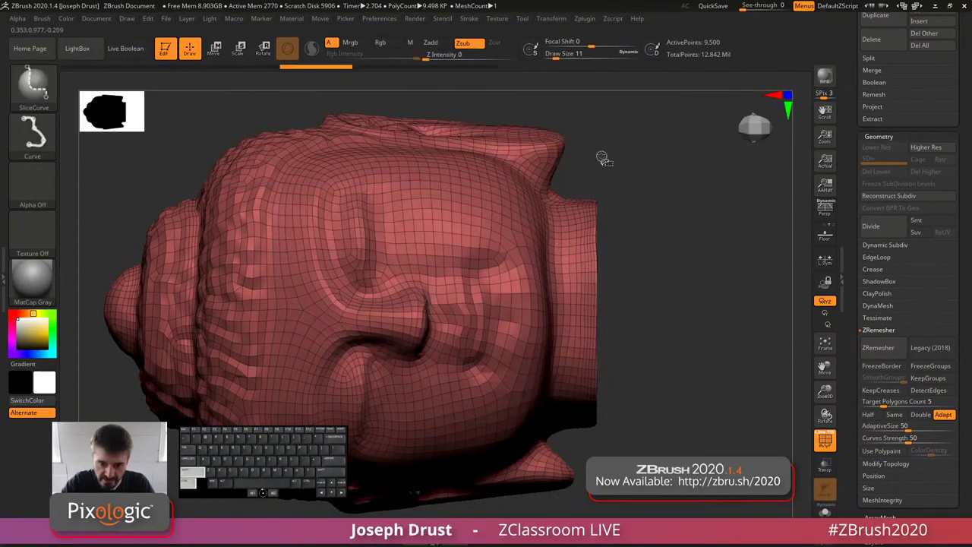
mouse_move(601, 157)
ctrl+shift+mouse_down()
mouse_move(602, 469)
mouse_move(594, 167)
ctrl+shift+mouse_up()
key(space)
Step: Examine the neck-base polygroup and the remeshed topology from below, behind and in front
drag(691, 376, 662, 386)
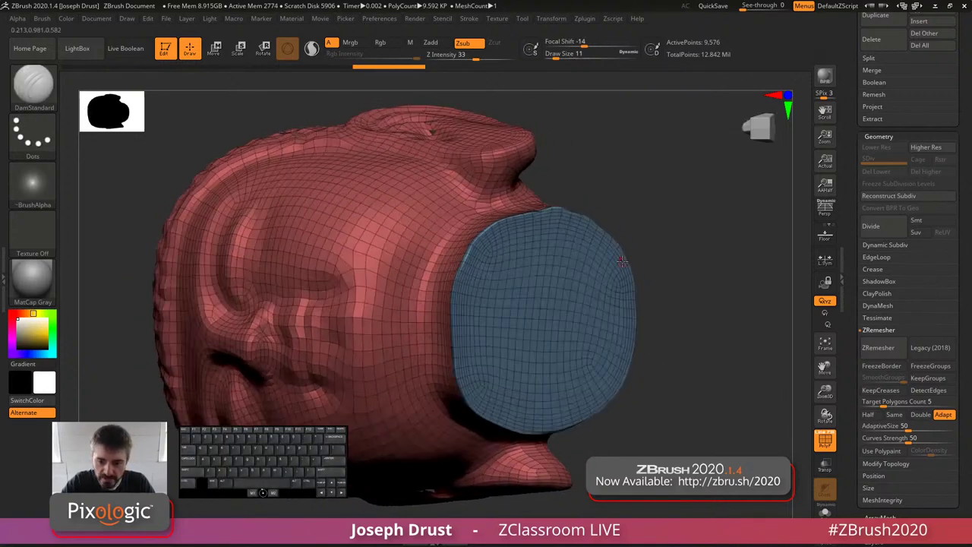
right_drag(559, 262, 571, 289)
mouse_move(733, 325)
mouse_down()
mouse_move(695, 313)
mouse_move(708, 303)
mouse_move(742, 308)
mouse_move(722, 320)
mouse_move(719, 306)
mouse_move(637, 301)
mouse_move(670, 184)
mouse_move(628, 164)
mouse_move(644, 150)
mouse_move(623, 147)
mouse_up()
key(f)
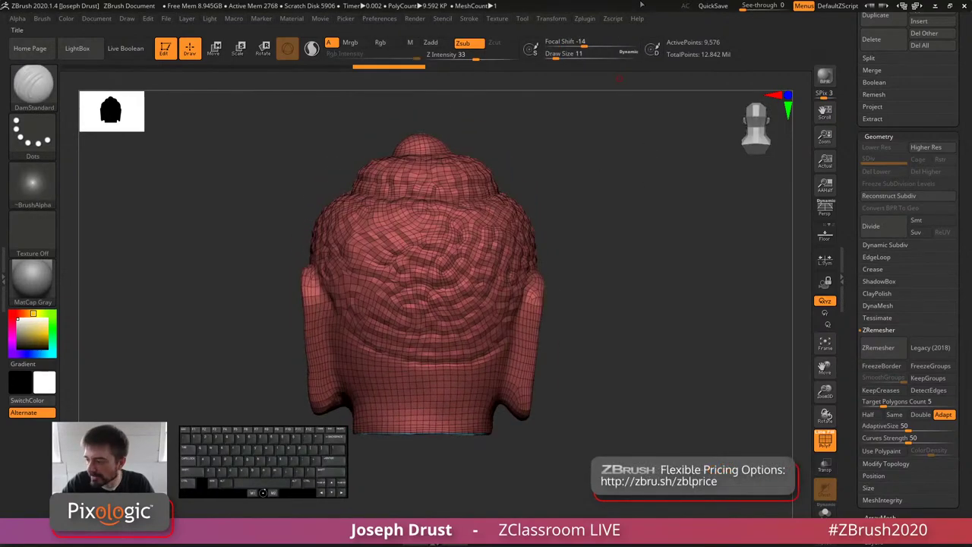
click(613, 18)
click(585, 18)
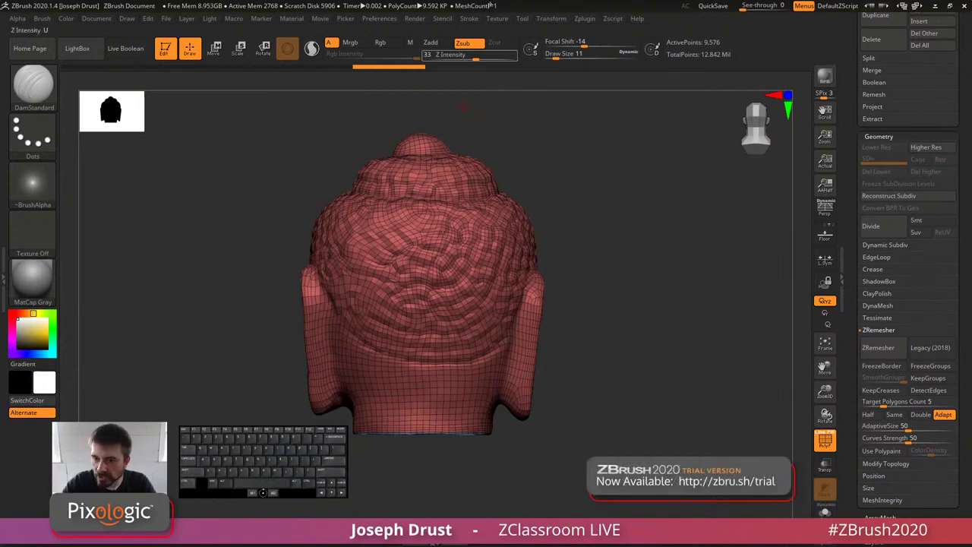
drag(581, 187, 463, 411)
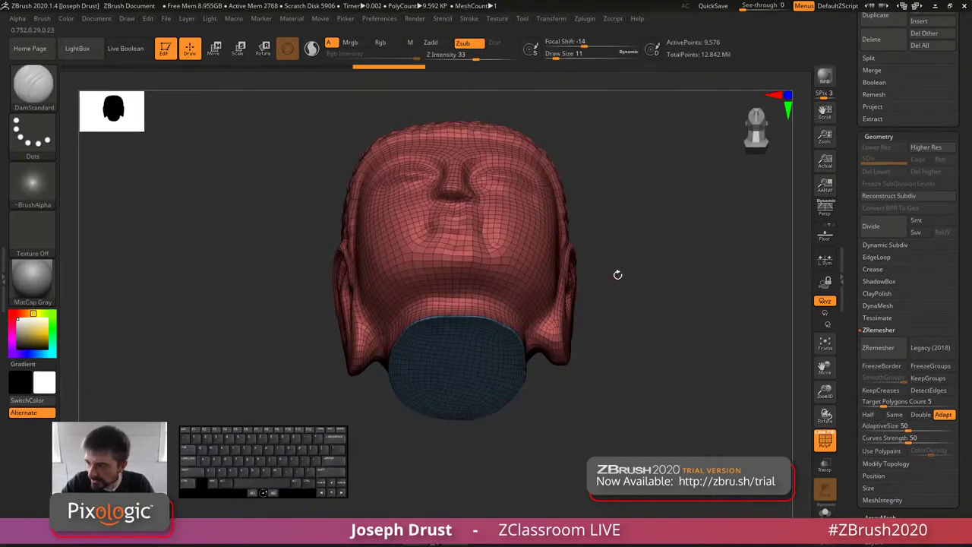
drag(617, 275, 637, 370)
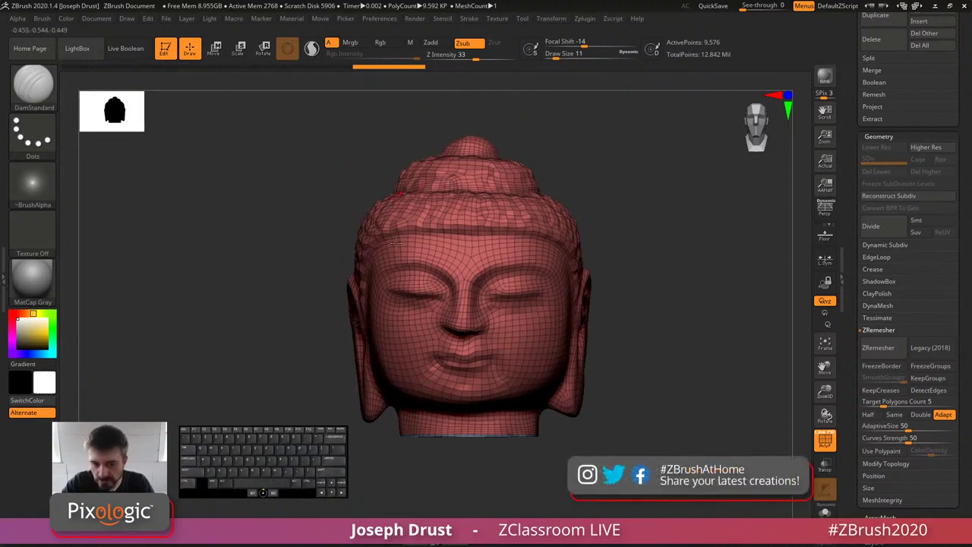
Step: Unwrap the remeshed head in UV Master with Symmetry and Polygroups enabled
click(585, 19)
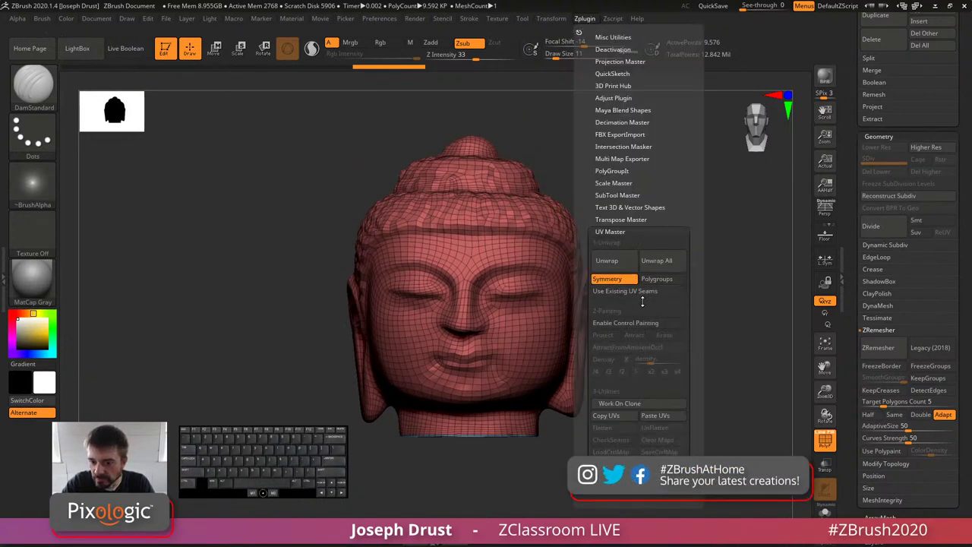
click(661, 280)
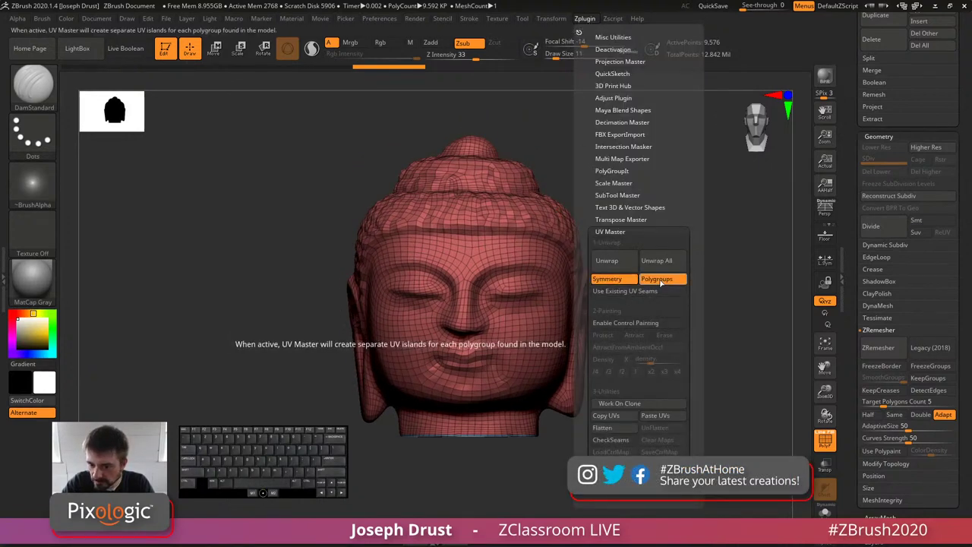
click(624, 263)
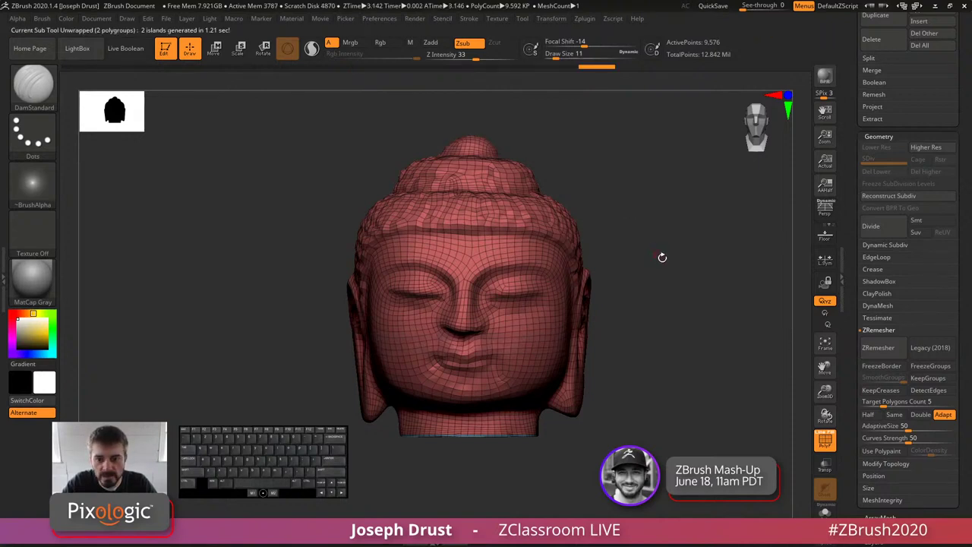
Step: Collapse the unneeded tool sections, expand the UV Map settings, and preview the flattened UV layout with Morph UV
drag(856, 326, 851, 214)
shift+click(876, 224)
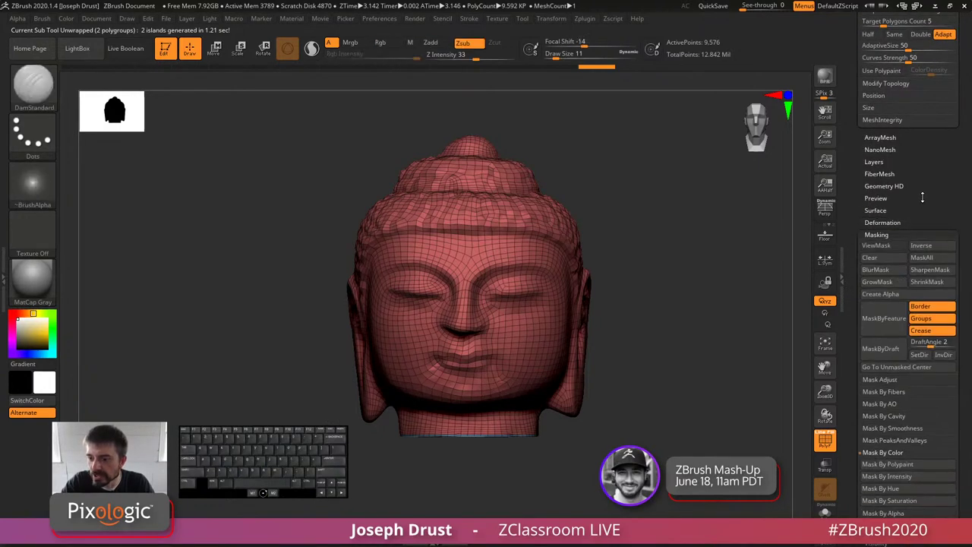
click(876, 234)
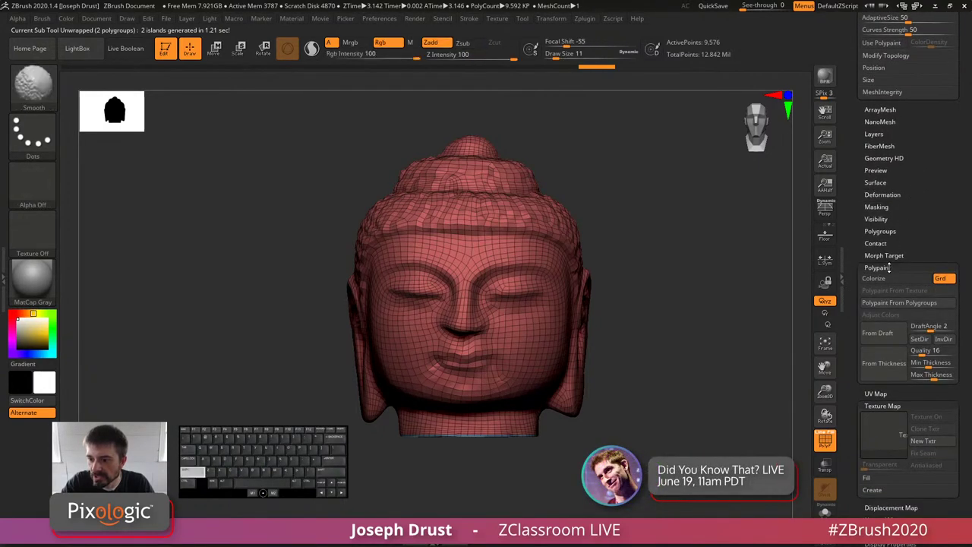
shift+click(890, 269)
click(889, 256)
drag(889, 258, 880, 426)
scroll(879, 426, down, 3)
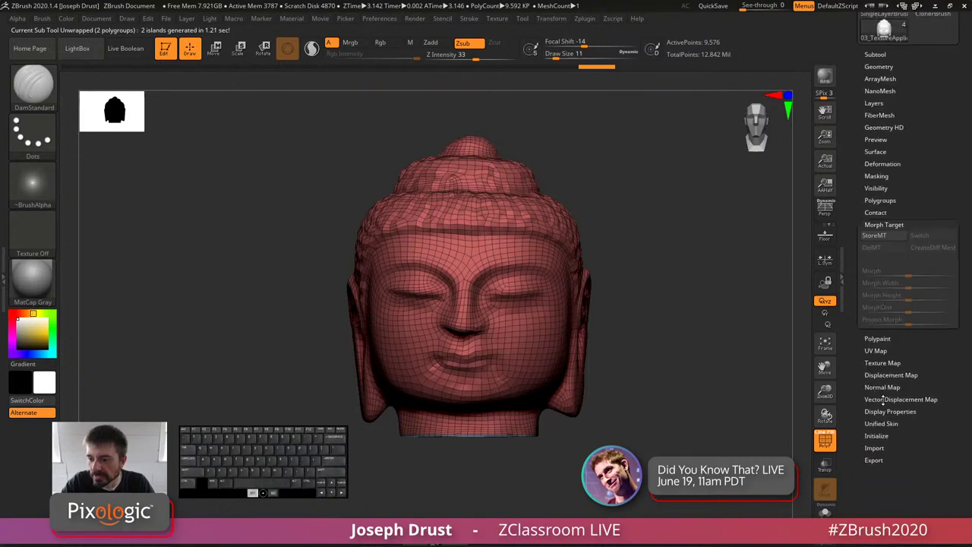
key(shift)
click(876, 292)
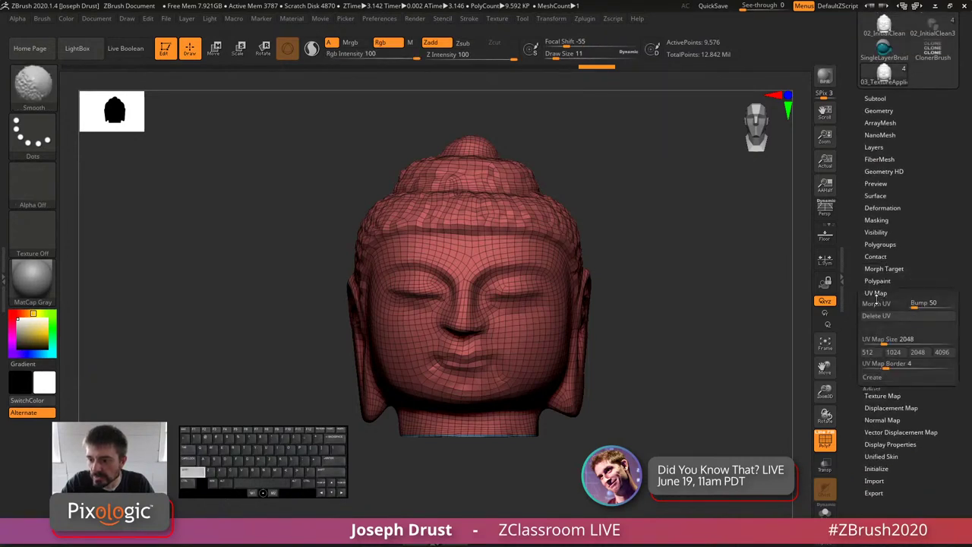
click(877, 303)
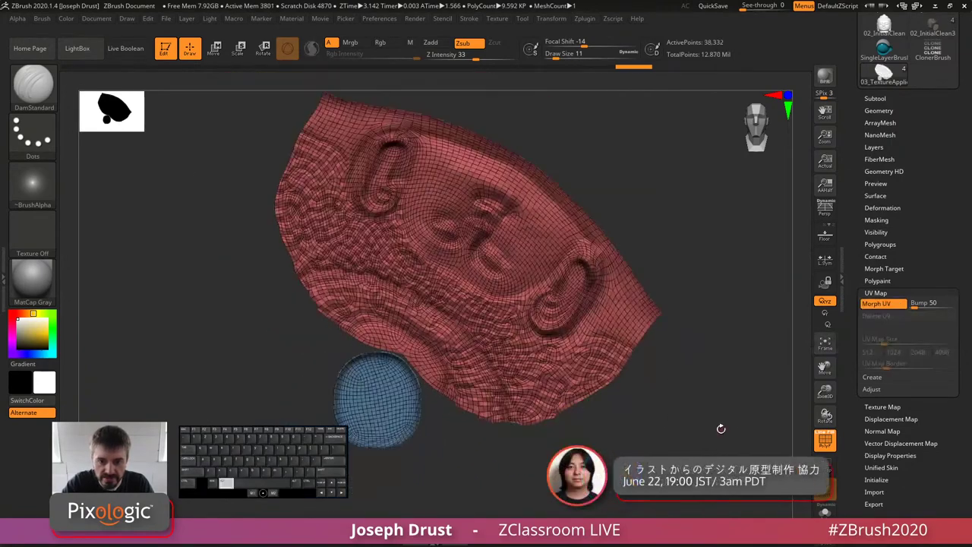
Step: Hide the polyframe on the flattened UV layout, look it over, and turn Morph UV off
key(shift+f)
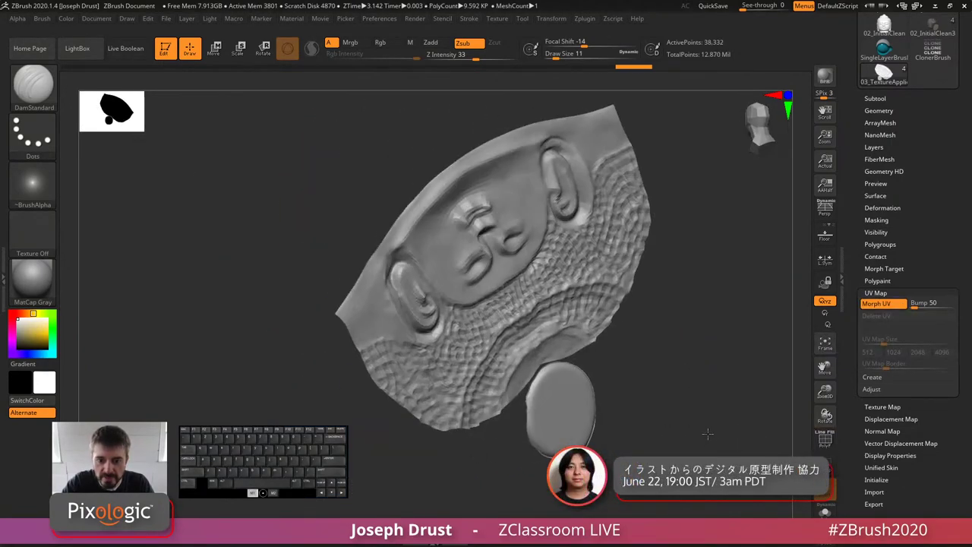
click(915, 303)
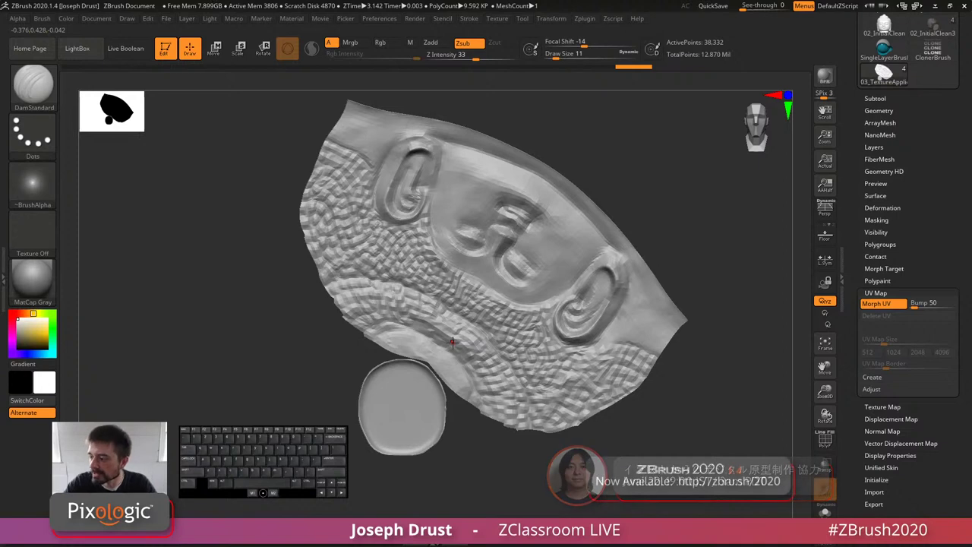
click(913, 303)
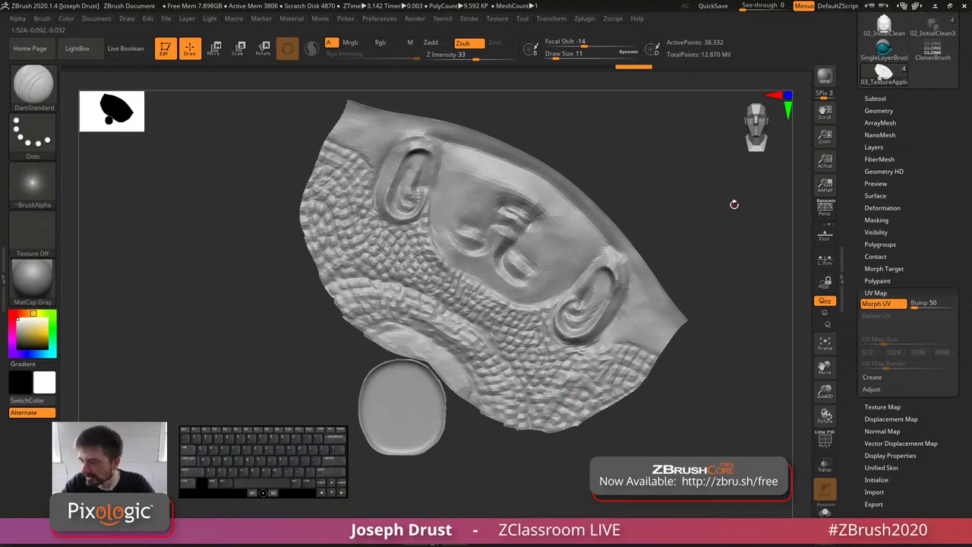
click(876, 303)
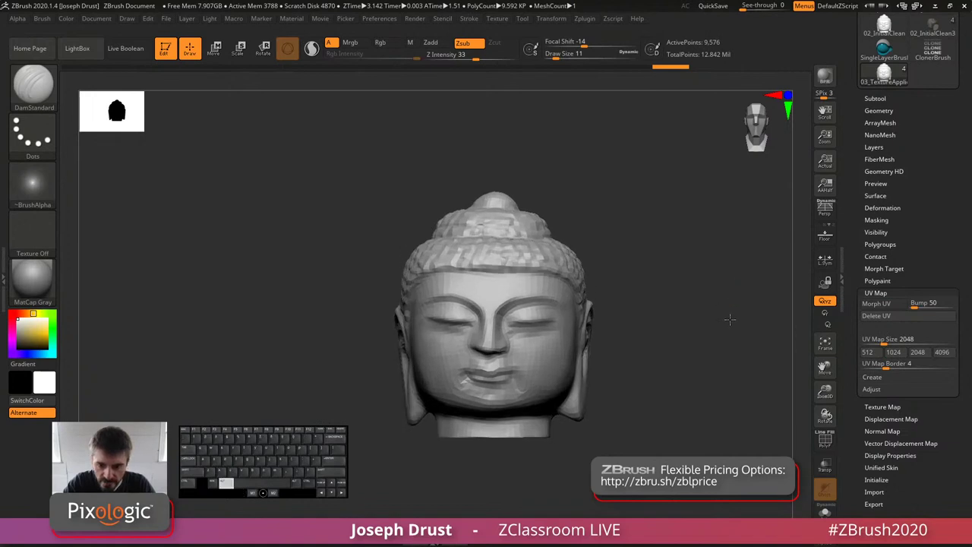
Step: Expand the subtool list, check the head's side and front, and select the remeshed 03_TextureApplied1 subtool
alt+drag(737, 280, 725, 221)
drag(923, 177, 924, 264)
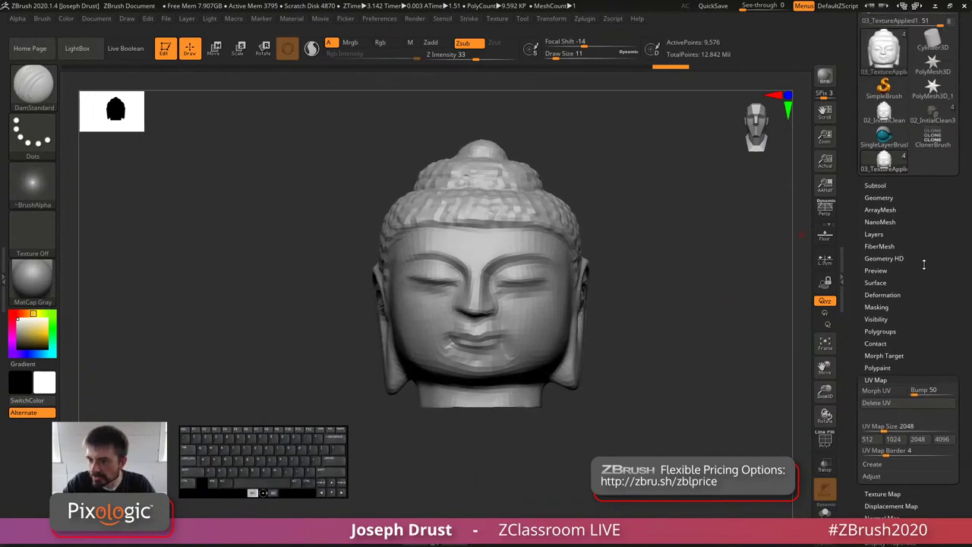
shift+click(886, 186)
key(shift)
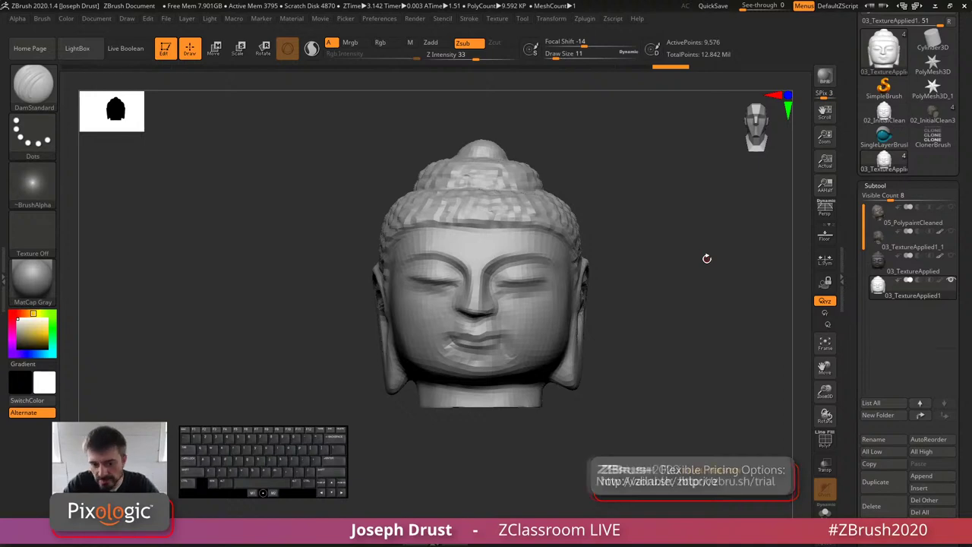
drag(732, 309, 679, 312)
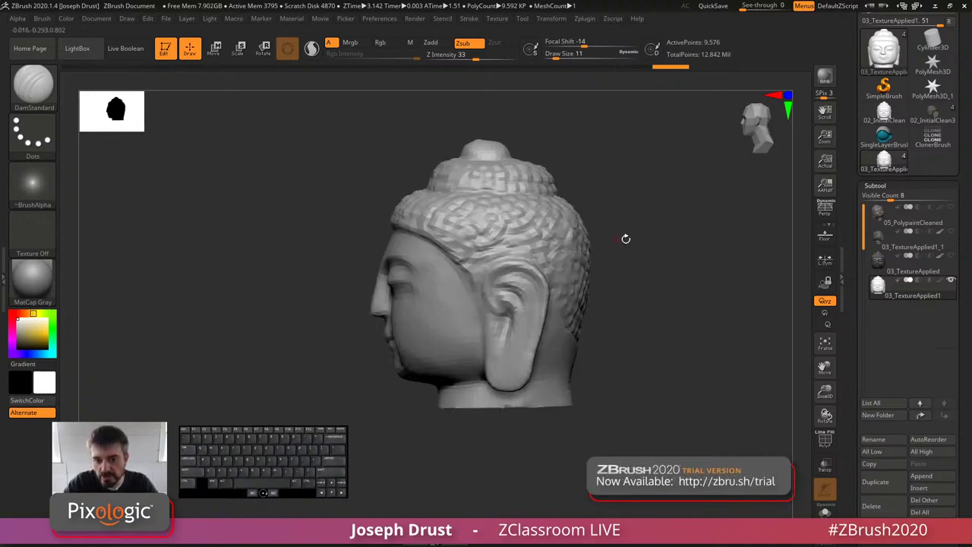
drag(625, 236, 693, 243)
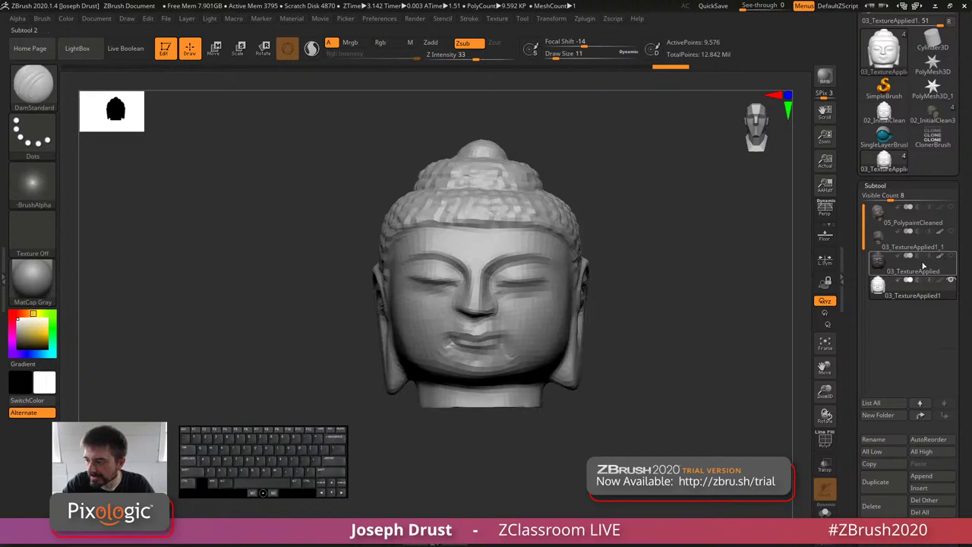
click(901, 300)
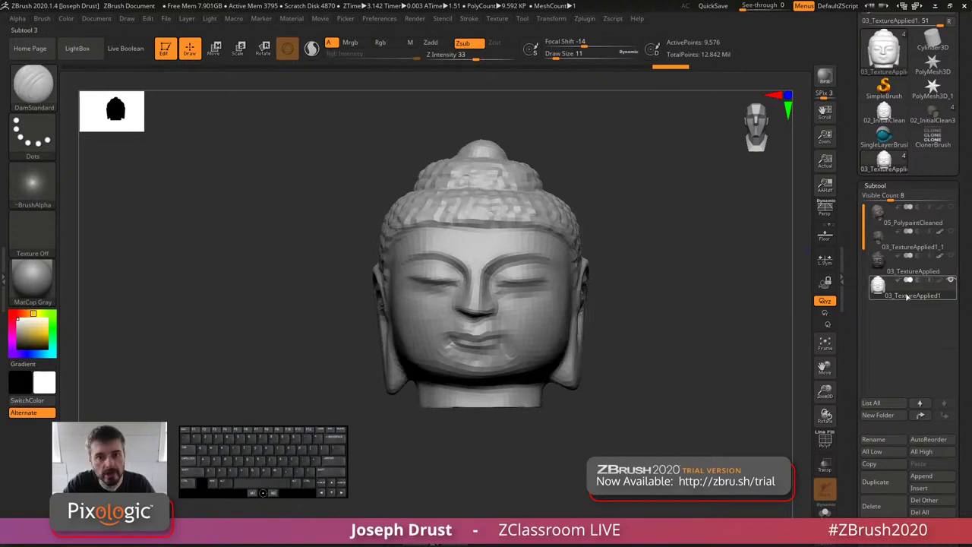
Step: Select the original 03_TextureApplied subtool and check its point count against the remeshed head
mouse_move(914, 295)
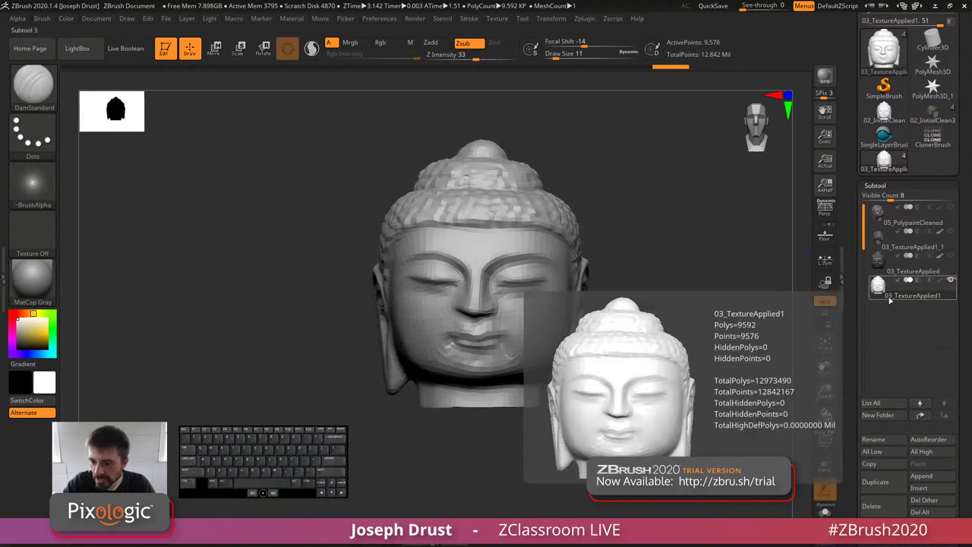
drag(853, 292, 839, 228)
click(891, 132)
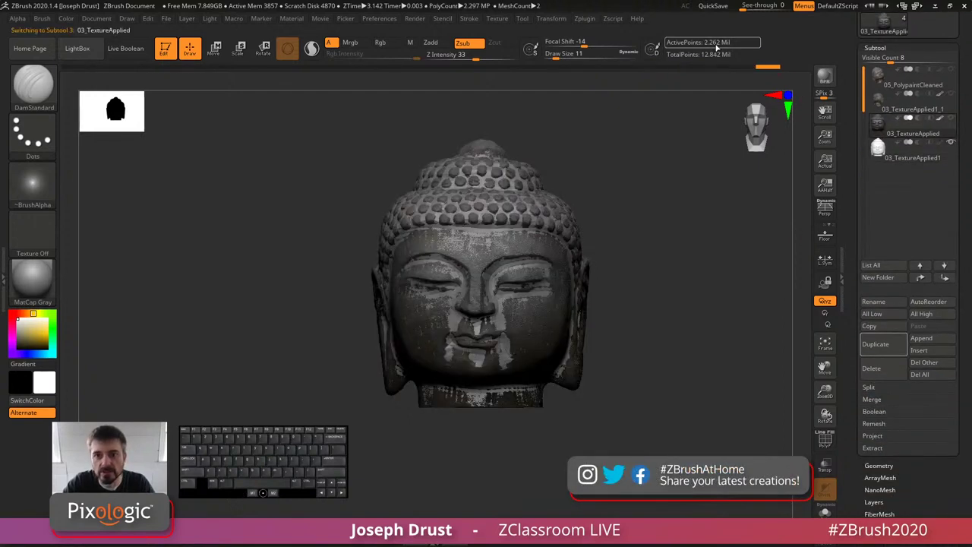
mouse_move(938, 91)
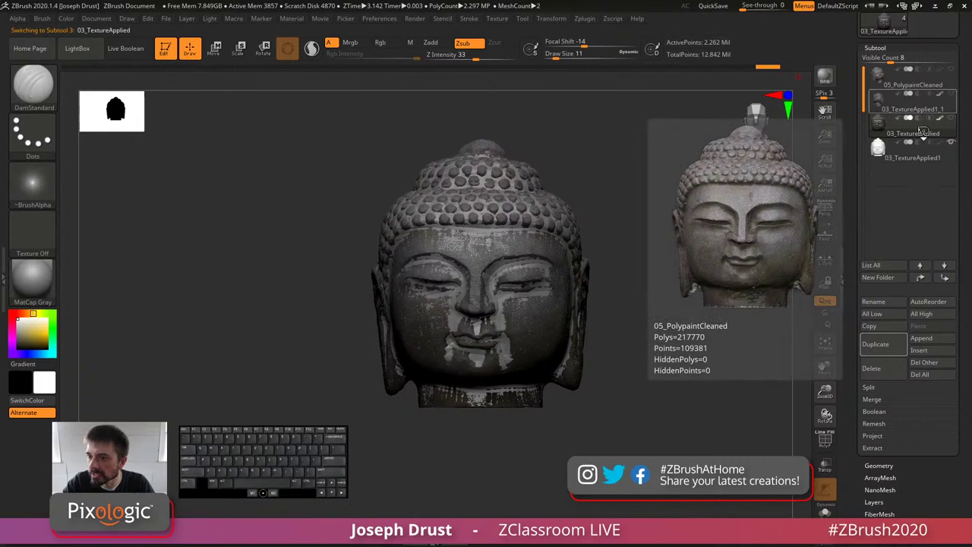
mouse_move(924, 133)
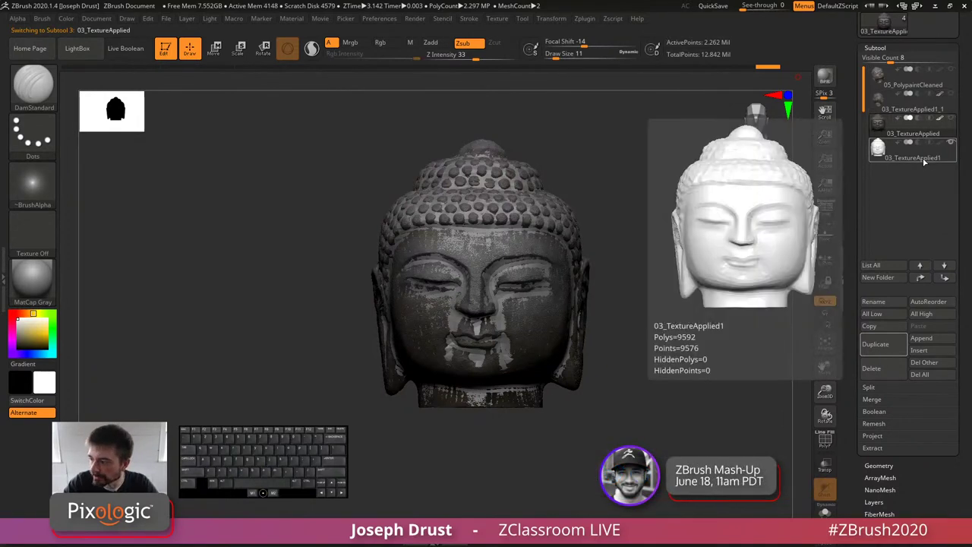
Step: Select the remeshed 03_TextureApplied1 subtool and divide it four times with Smt enabled, up to subdivision level 5
click(912, 155)
scroll(849, 307, down, 3)
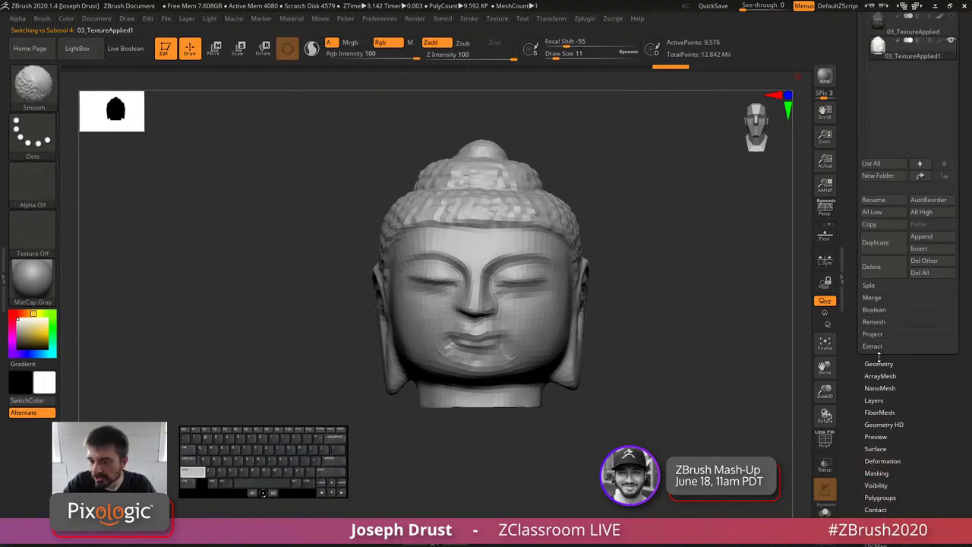
click(879, 352)
scroll(857, 322, down, 2)
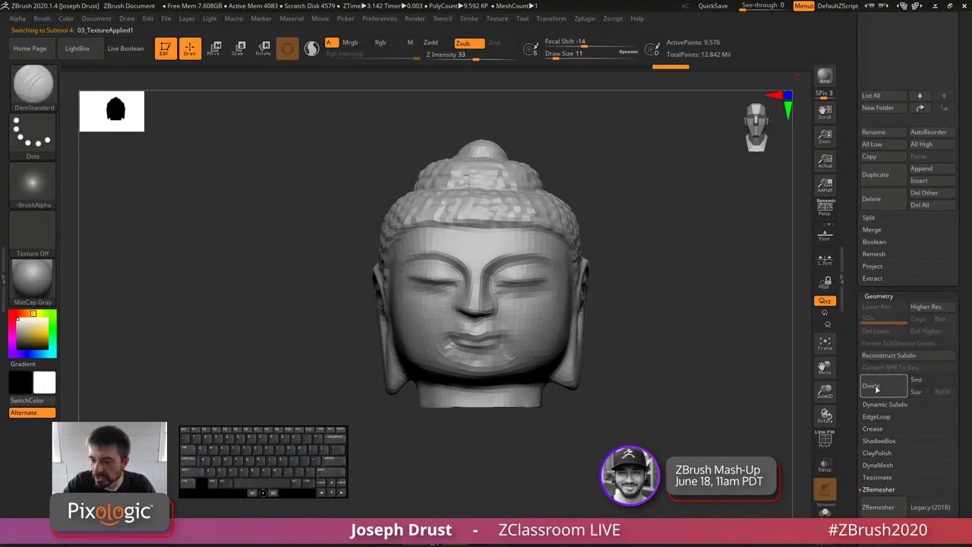
click(917, 380)
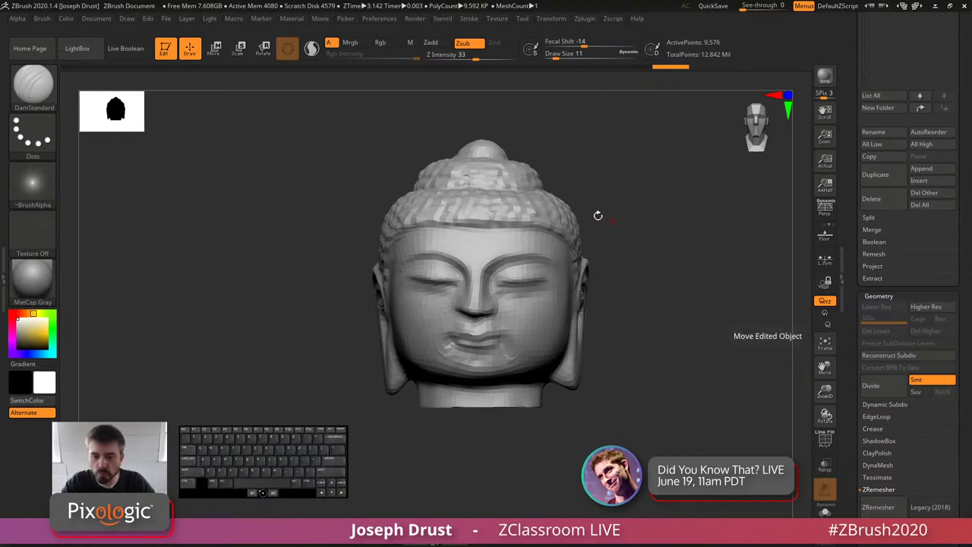
click(879, 386)
click(879, 386)
click(879, 385)
click(880, 386)
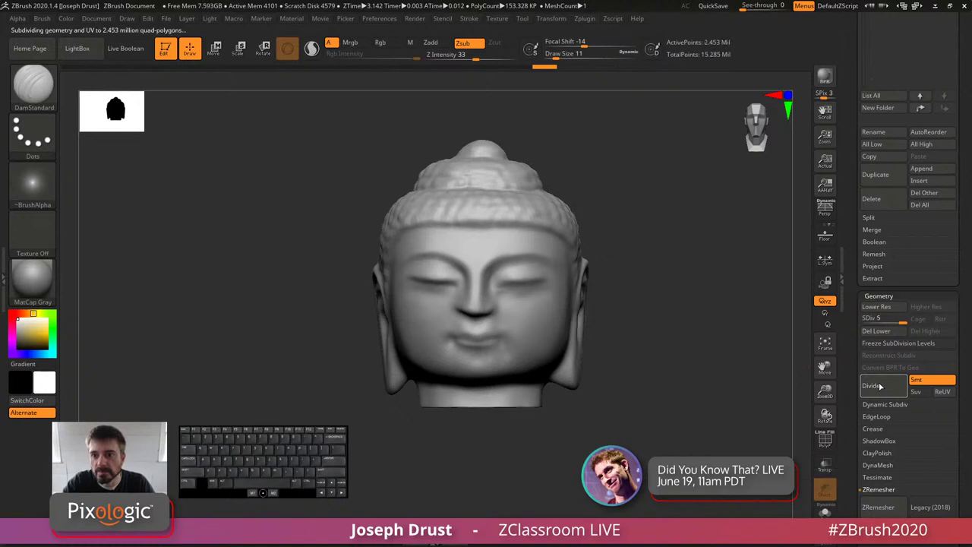
Step: Show the original 03_TextureApplied subtool alongside the subdivided 03_TextureApplied1 head and enable polypaint on the subdivided one
drag(854, 219, 860, 310)
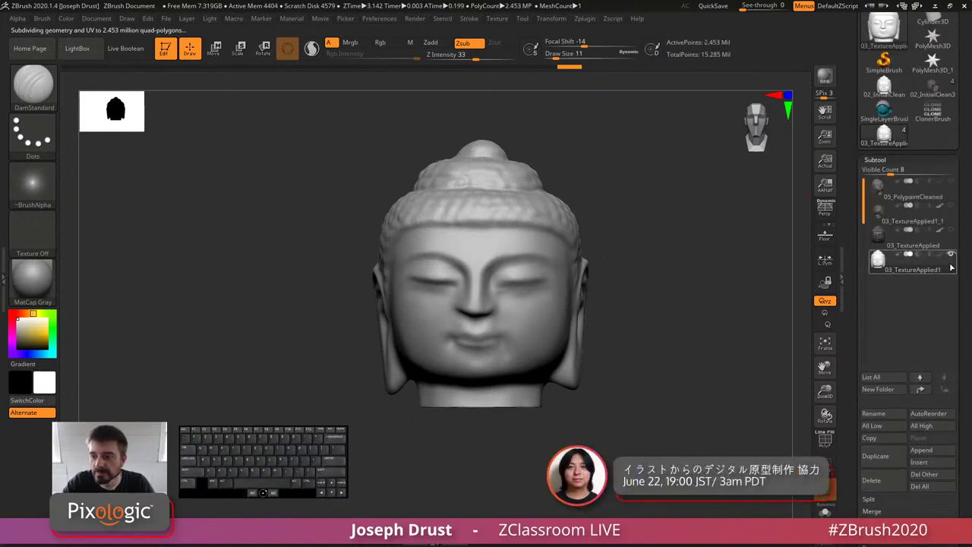
click(951, 231)
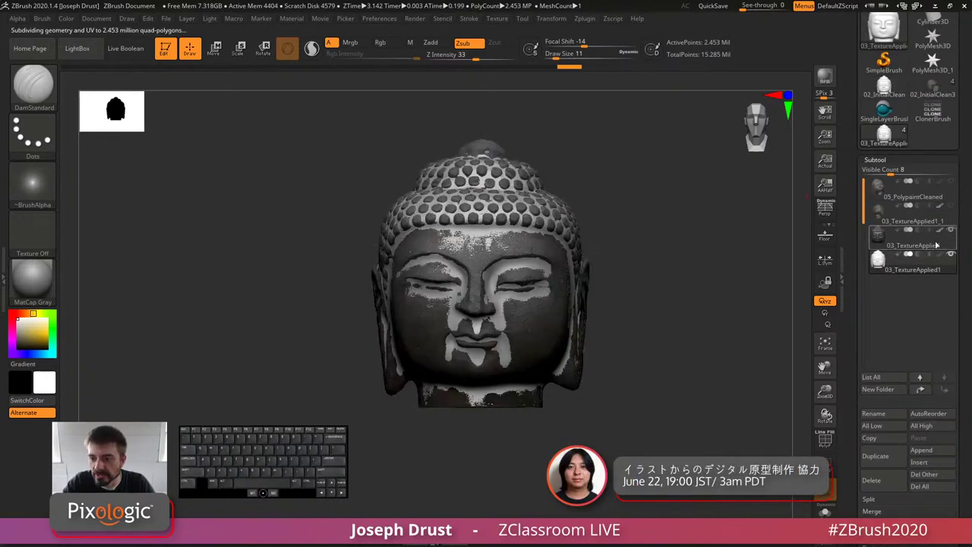
mouse_move(948, 235)
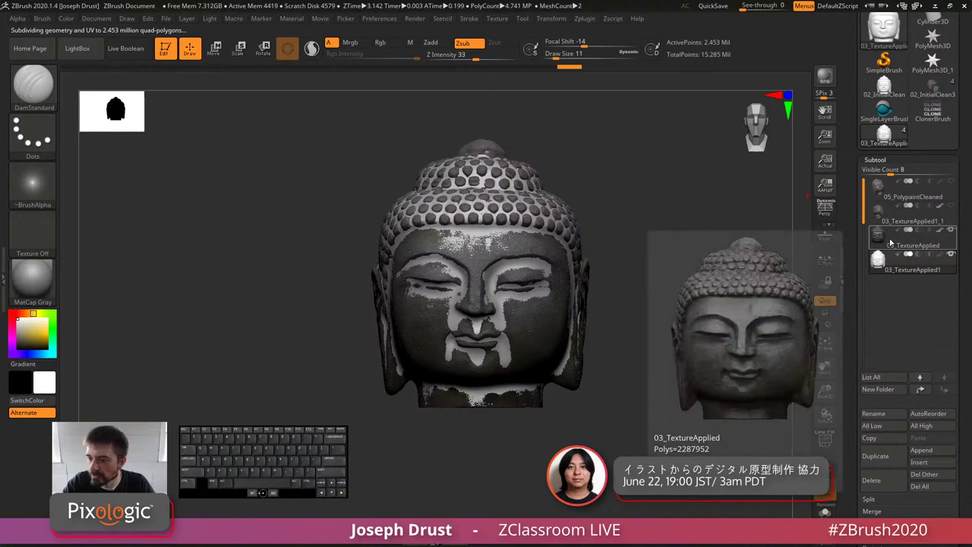
mouse_move(937, 270)
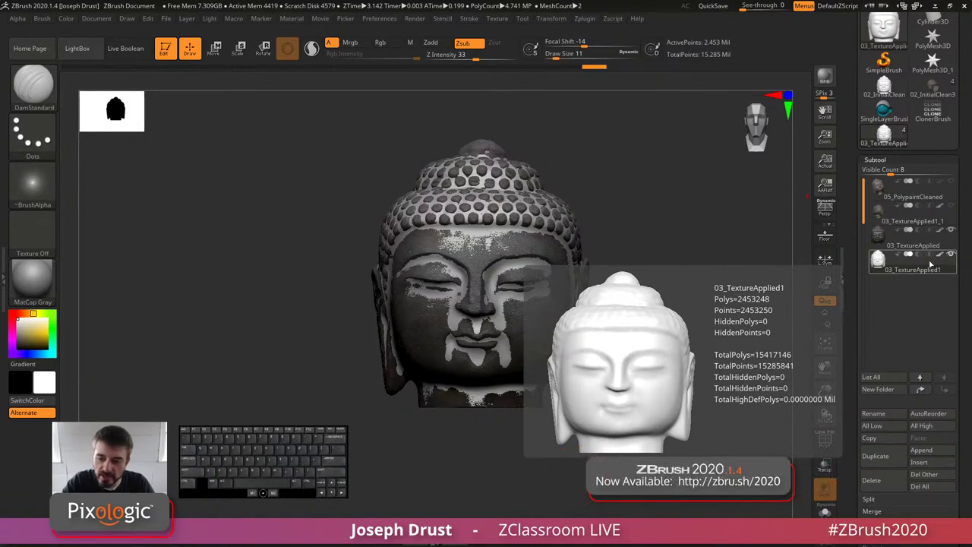
Step: Project the original head's geometry and color onto the subdivided 03_TextureApplied1 with ProjectAll at a Dist of 0.1
mouse_move(786, 282)
mouse_down()
mouse_move(736, 286)
mouse_move(783, 294)
mouse_up()
drag(855, 343, 852, 252)
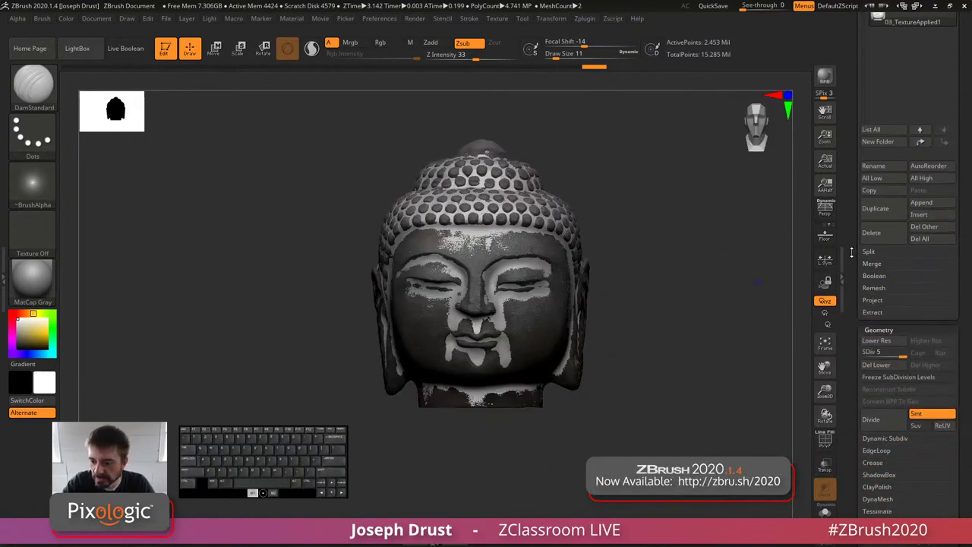
scroll(851, 252, down, 1)
click(872, 283)
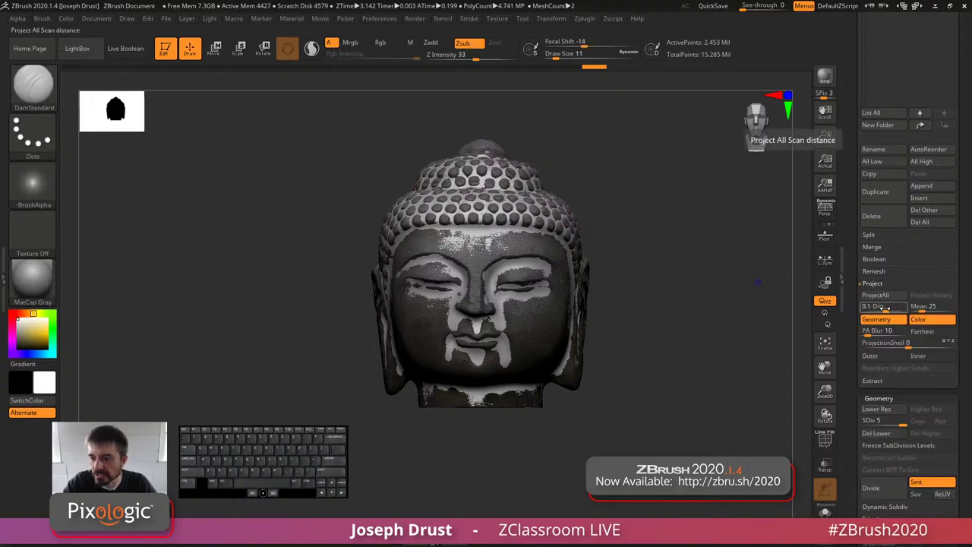
click(884, 307)
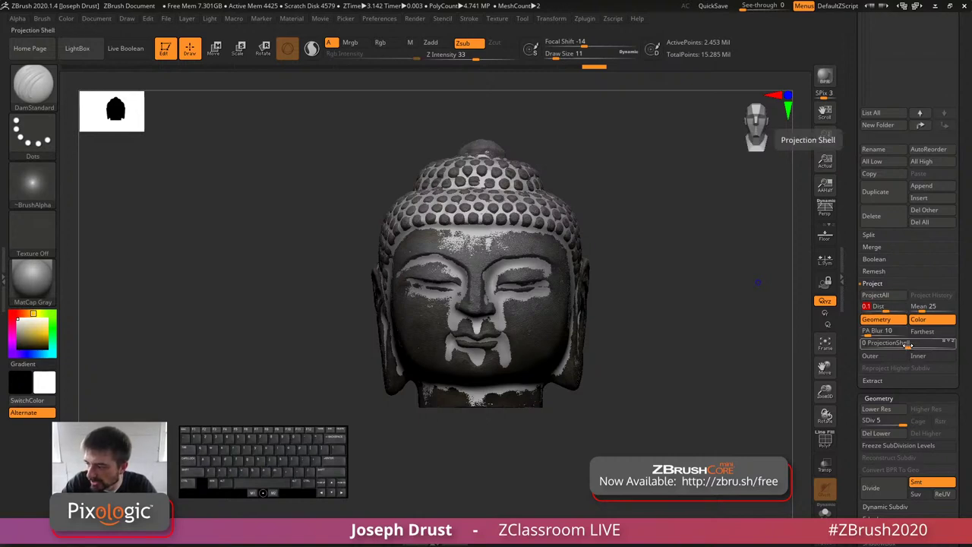
click(893, 297)
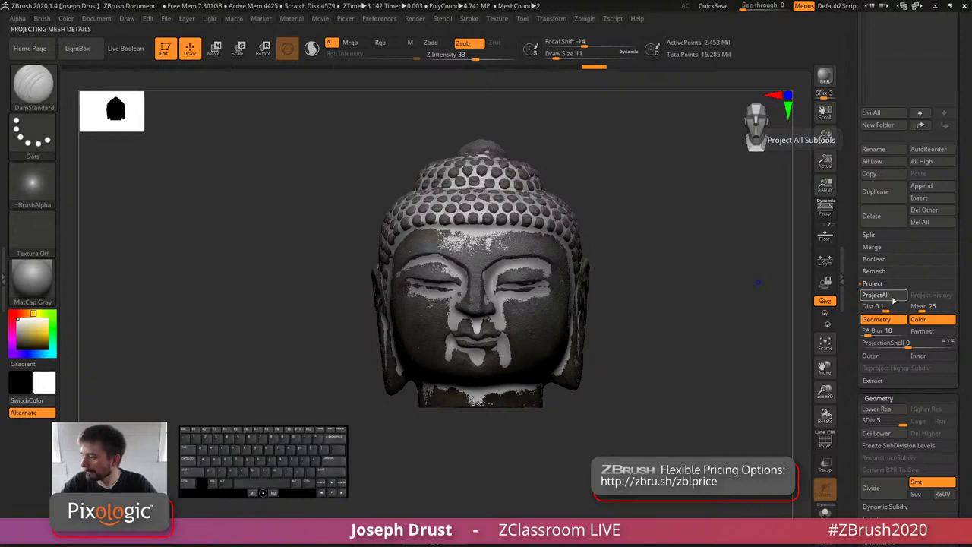
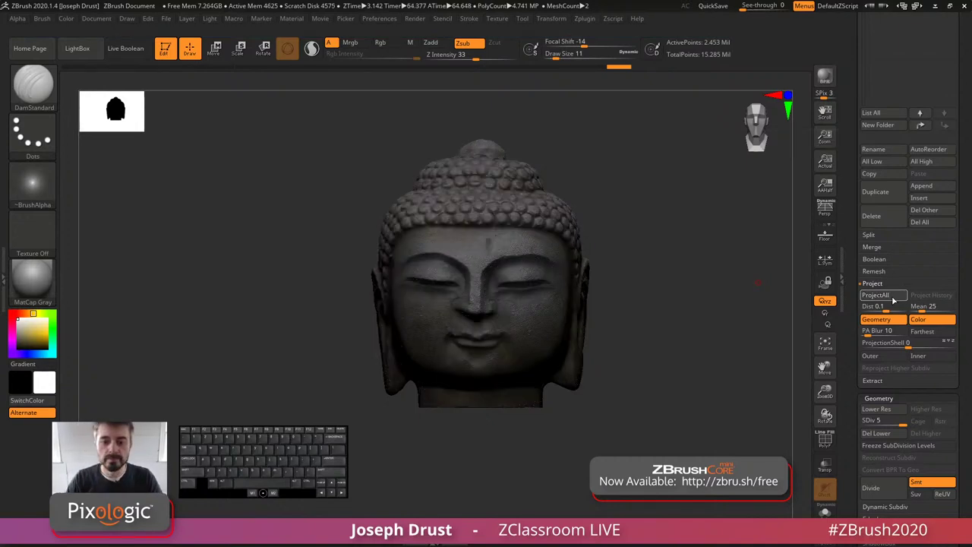
Step: Compare the 03_TextureApplied and 03_TextureApplied1 subtools from several angles, ending on 03_TextureApplied1 in front view
drag(743, 328, 801, 246)
drag(854, 218, 854, 453)
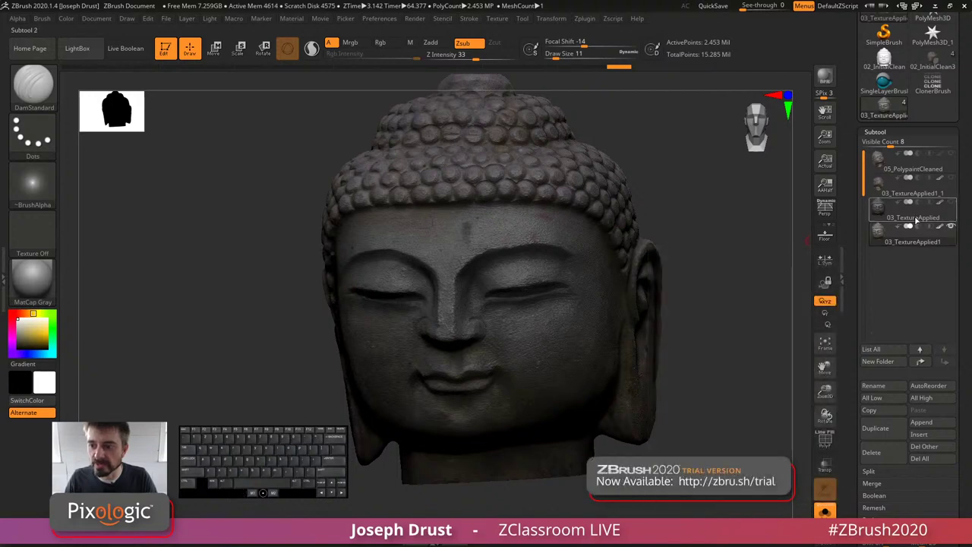
click(911, 214)
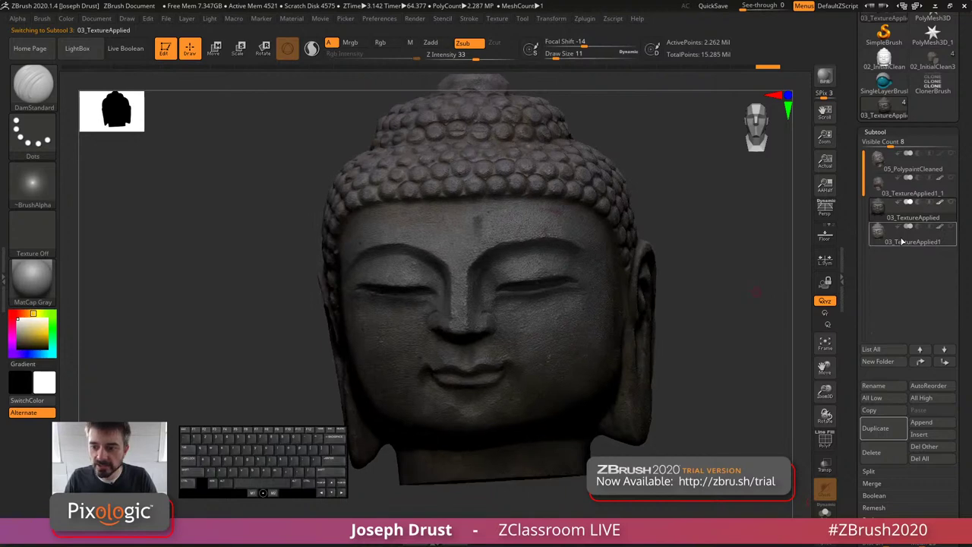
key(Down)
drag(755, 335, 745, 338)
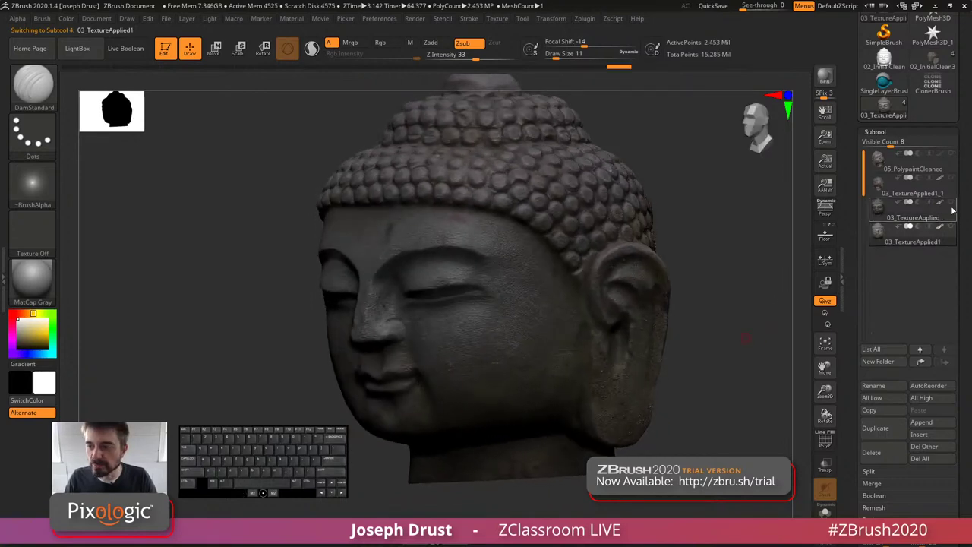
drag(852, 348, 852, 148)
shift+drag(761, 301, 767, 334)
drag(855, 376, 856, 235)
drag(758, 289, 732, 294)
Step: Check the head at each subdivision level down to the lowest and back up to level 5
key(shift+d)
key(shift+d)
key(shift+d)
key(shift+d)
key(d)
key(d)
key(d)
key(d)
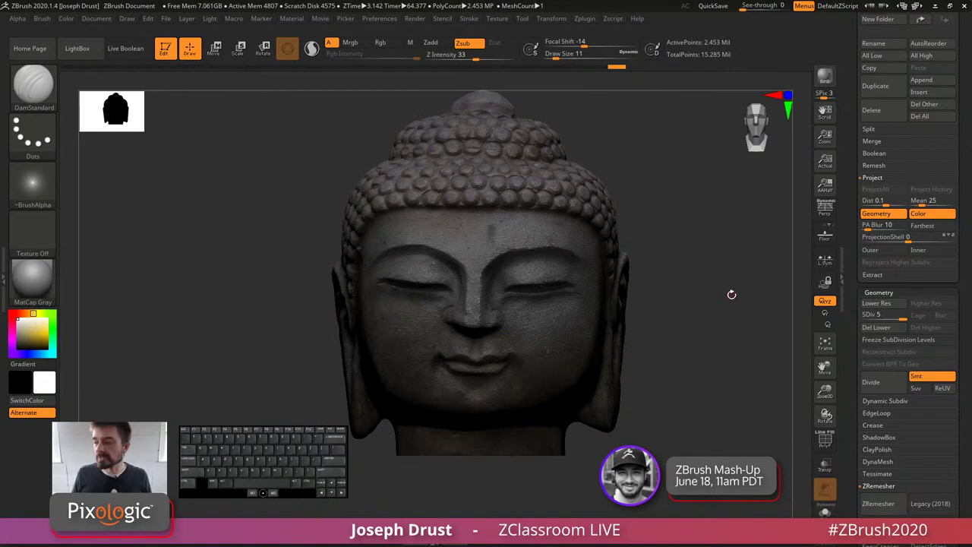
Step: Create a new texture map for 03_TextureApplied1 from its polypaint
scroll(856, 215, down, 5)
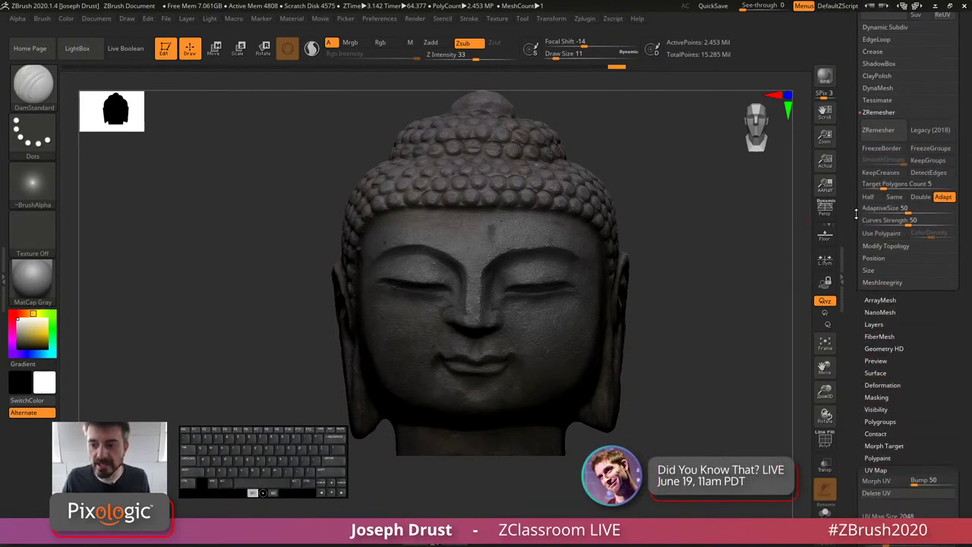
scroll(856, 215, down, 4)
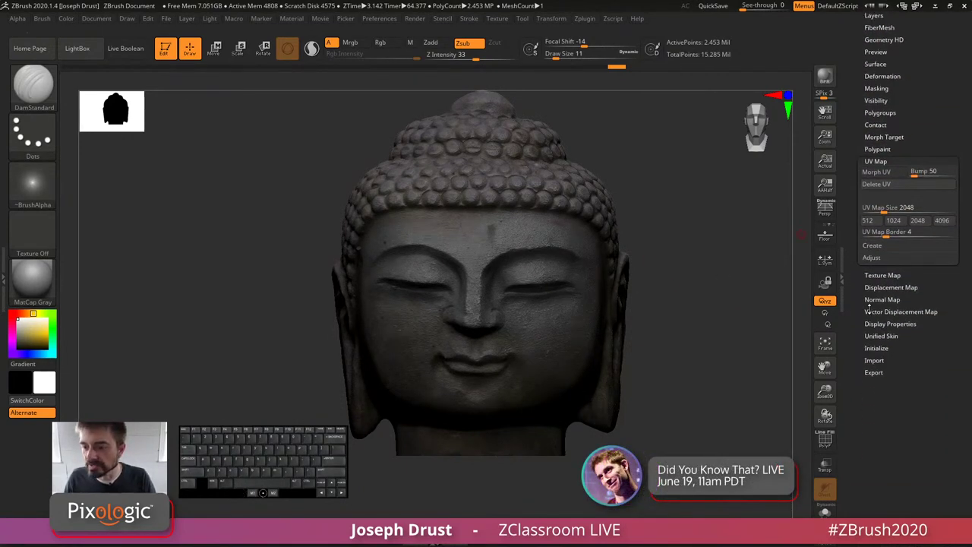
click(881, 275)
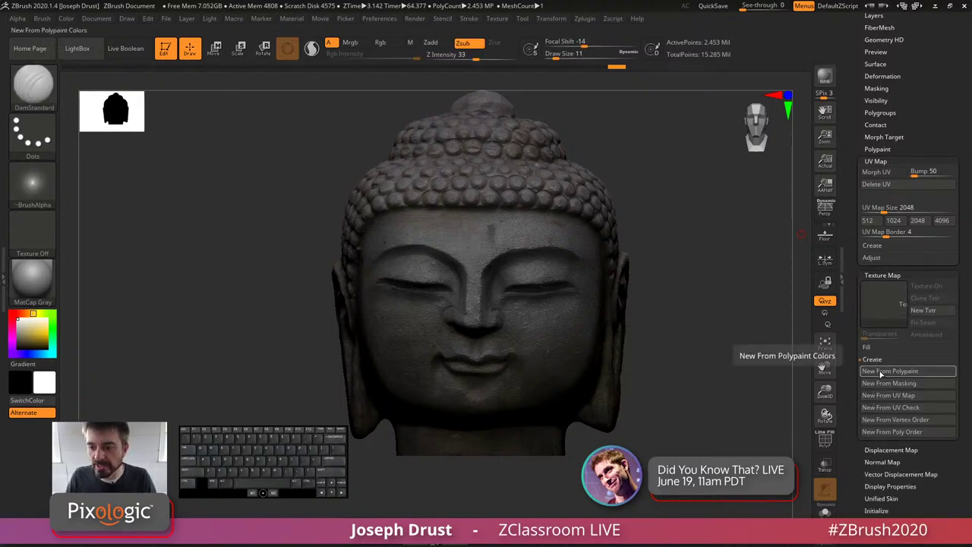
click(881, 372)
mouse_move(884, 307)
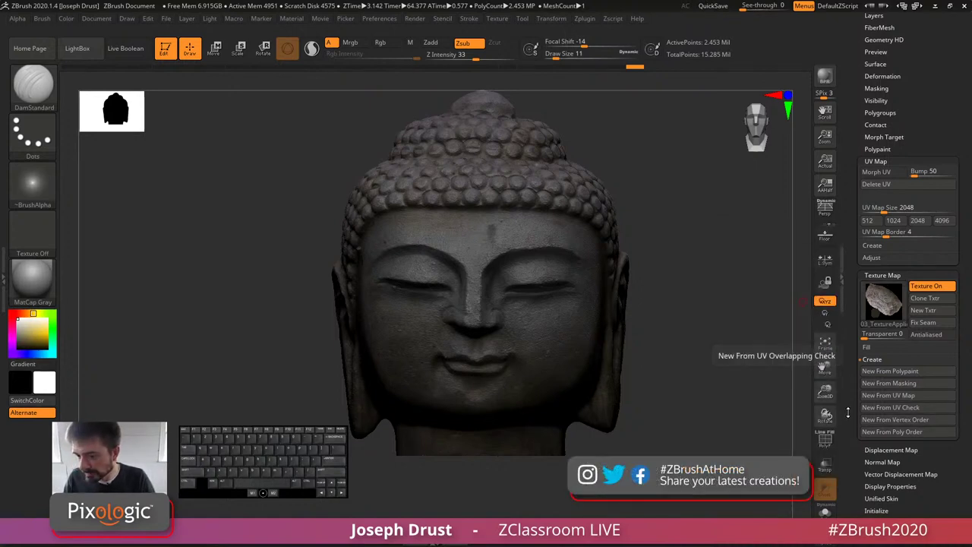
Step: Lower the 03_TextureApplied1 head to subdivision level 1
drag(860, 397, 860, 376)
key(shift)
scroll(840, 346, down, 2)
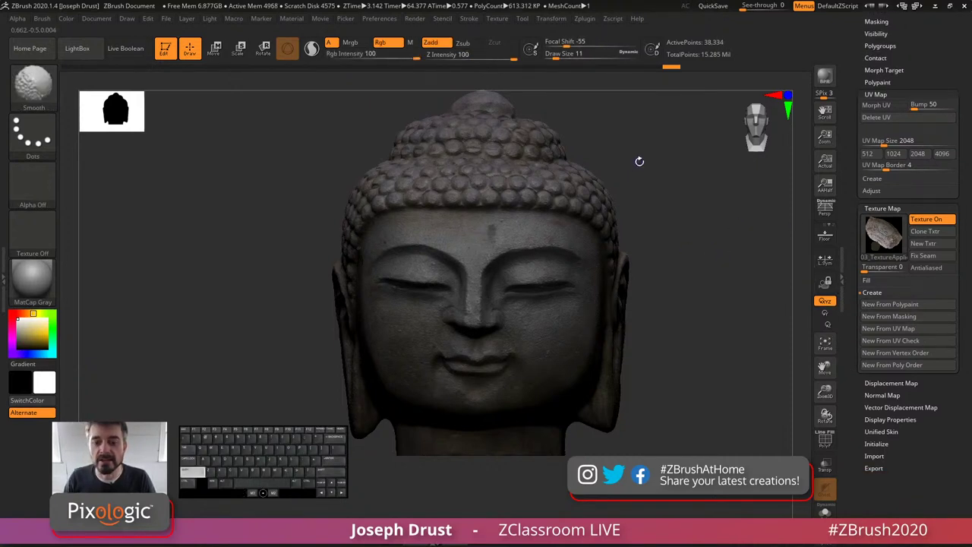
key(shift+d)
key(shift+d)
key(shift+d)
key(shift+d)
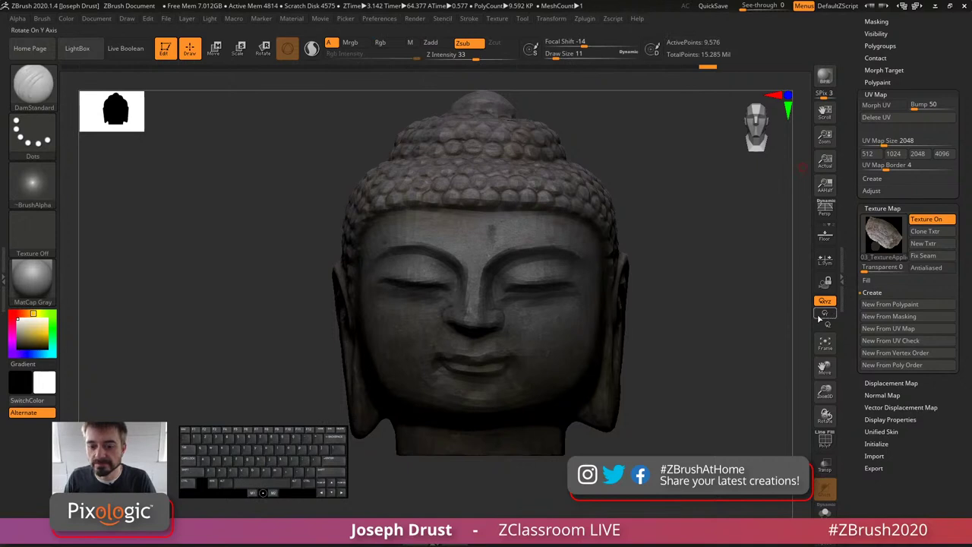
Step: Create a displacement map for the 03_TextureApplied1 head
scroll(854, 332, up, 1)
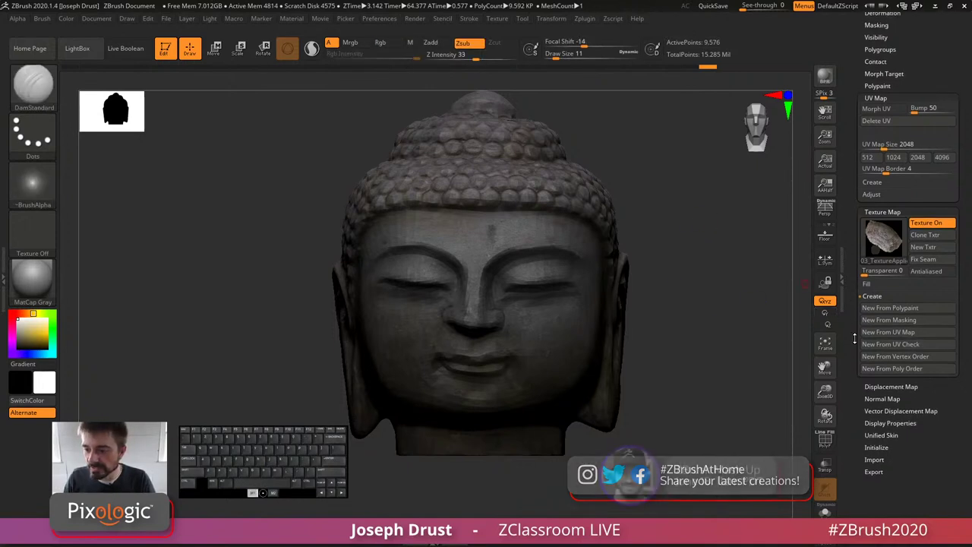
key(shift)
click(881, 391)
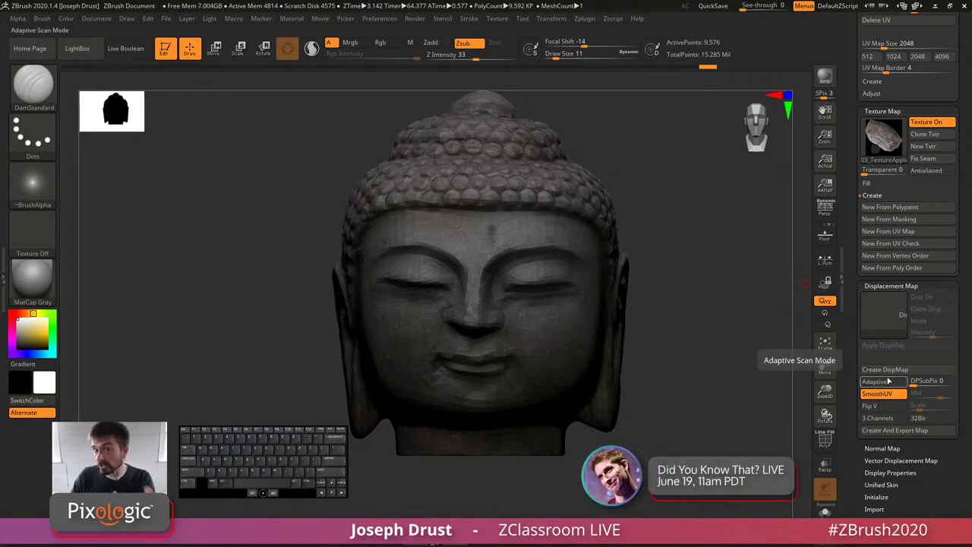
click(893, 370)
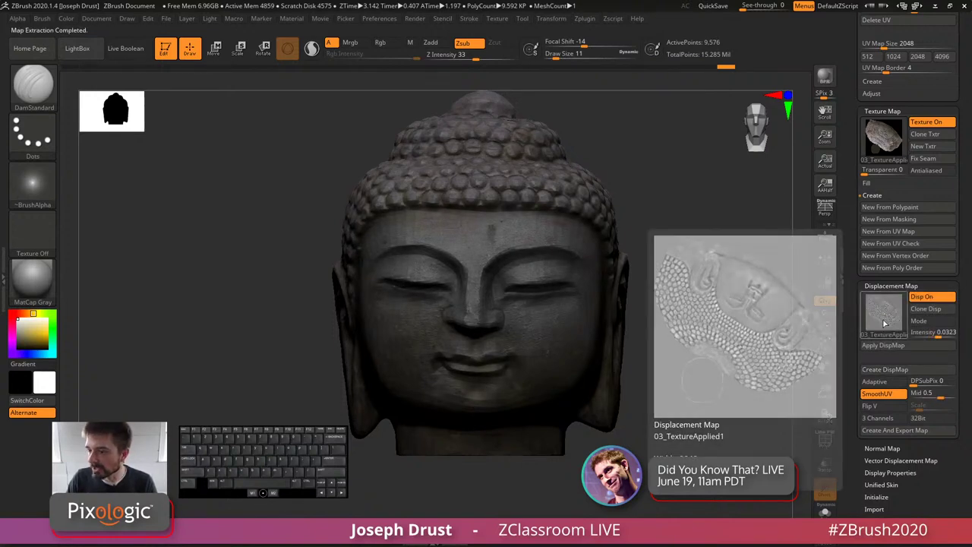
Step: Clone the head's texture map so it becomes the current texture, and open the texture options
click(885, 448)
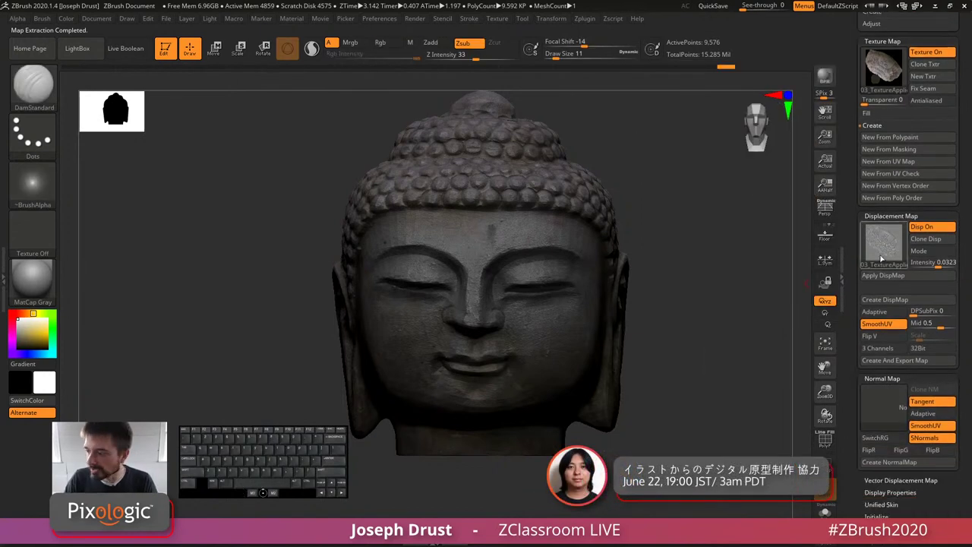
shift+click(898, 377)
drag(903, 210, 908, 261)
click(925, 115)
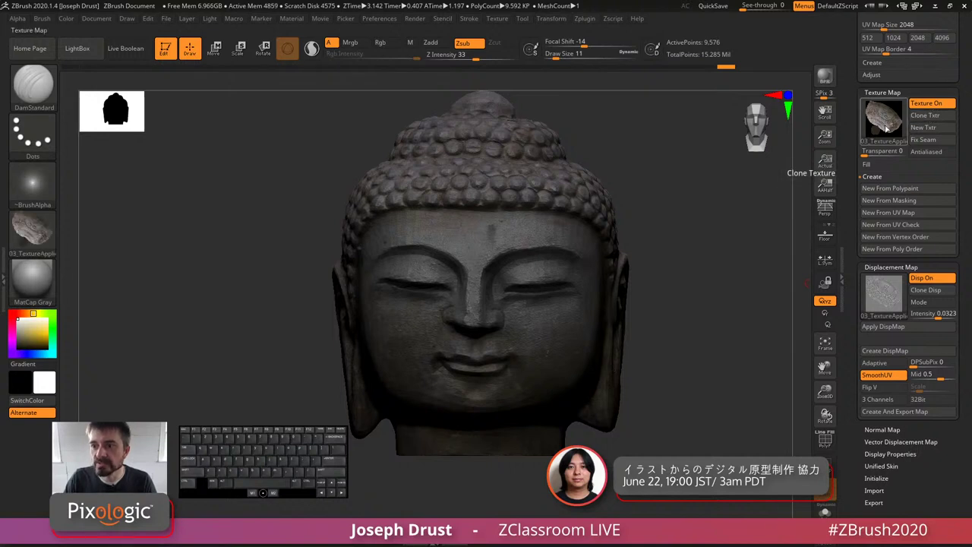
click(498, 18)
mouse_move(528, 141)
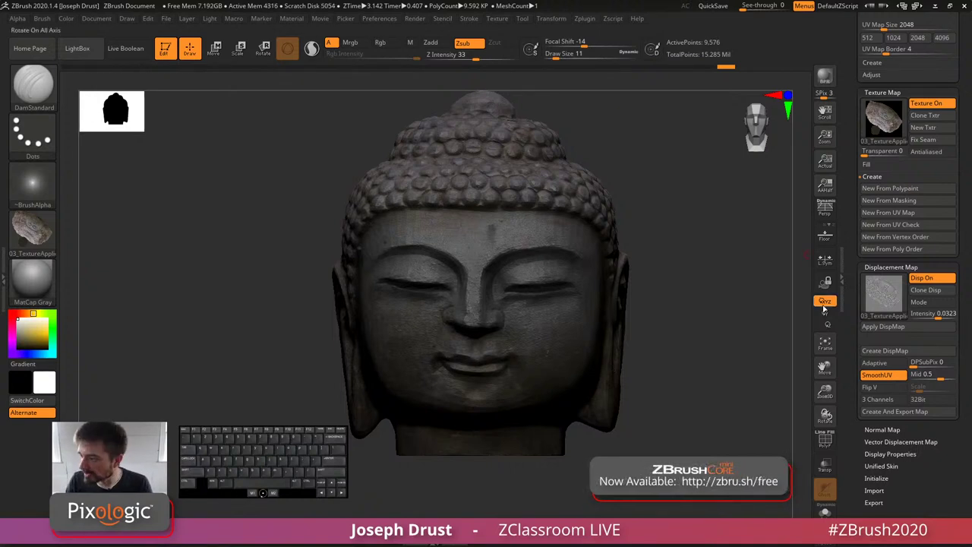
Step: Review the head's map and geometry settings and the details of the four subtools in the list
scroll(881, 304, up, 5)
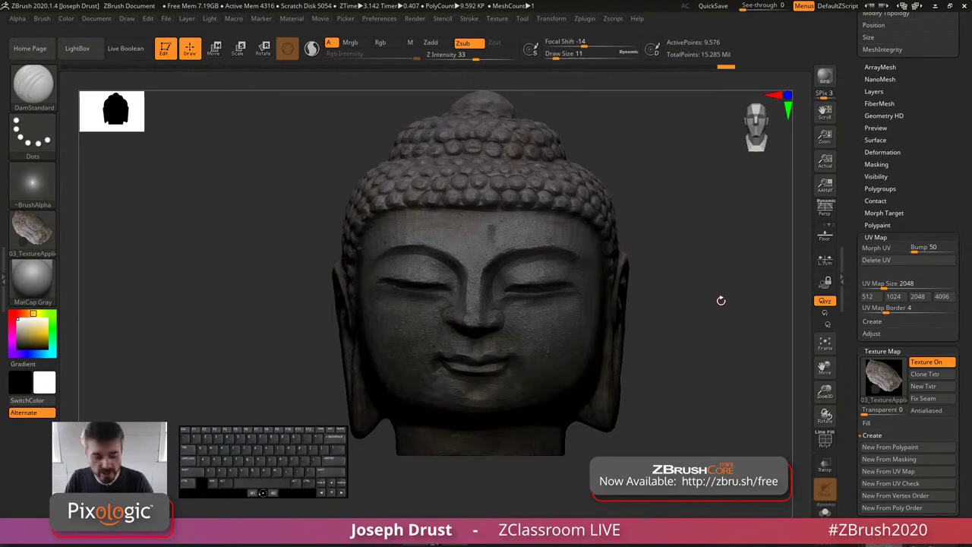
scroll(849, 215, down, 5)
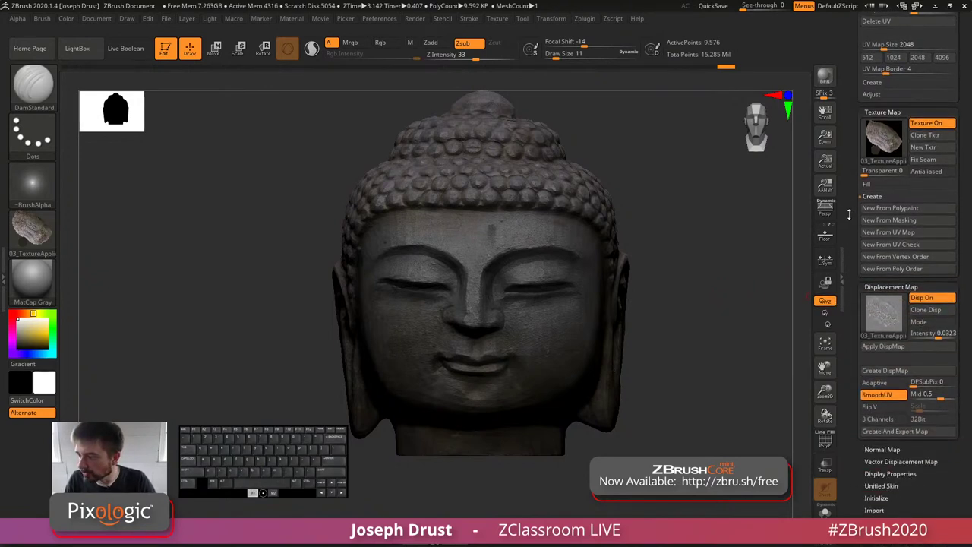
scroll(850, 215, up, 2)
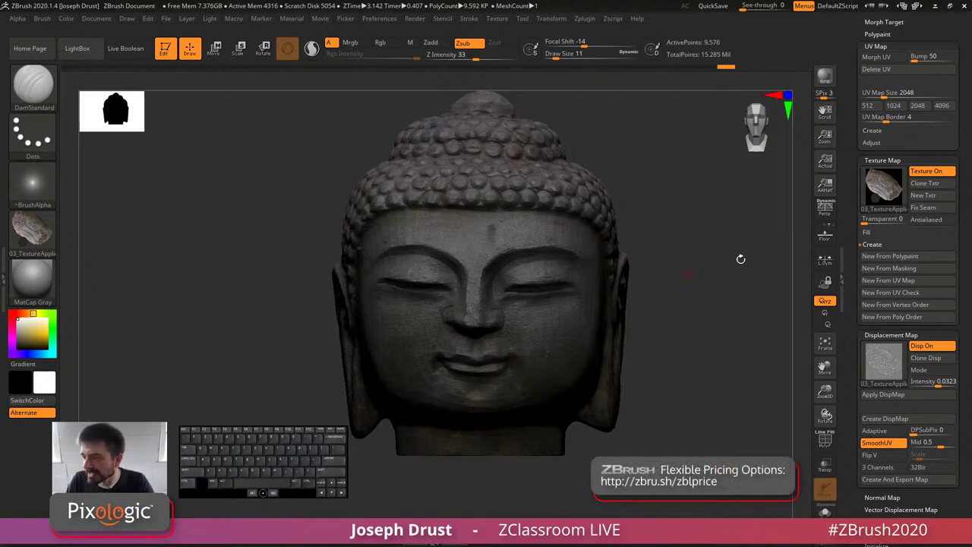
scroll(854, 275, up, 8)
scroll(855, 275, up, 1)
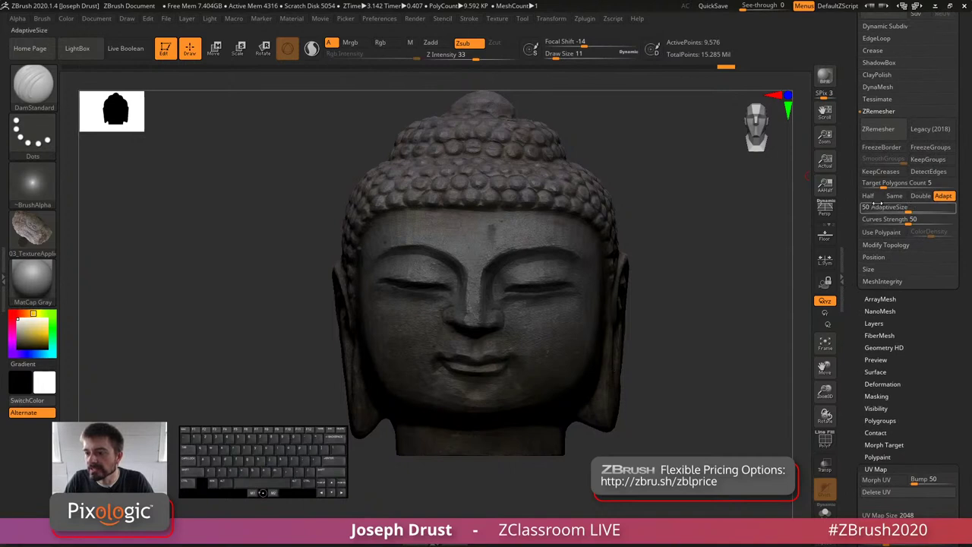
scroll(854, 304, up, 7)
scroll(854, 316, up, 1)
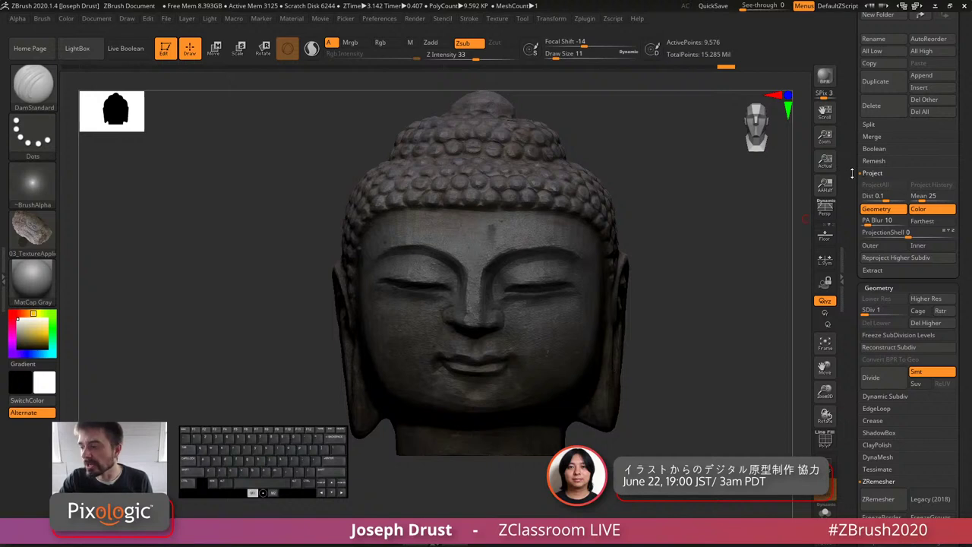
scroll(869, 198, up, 8)
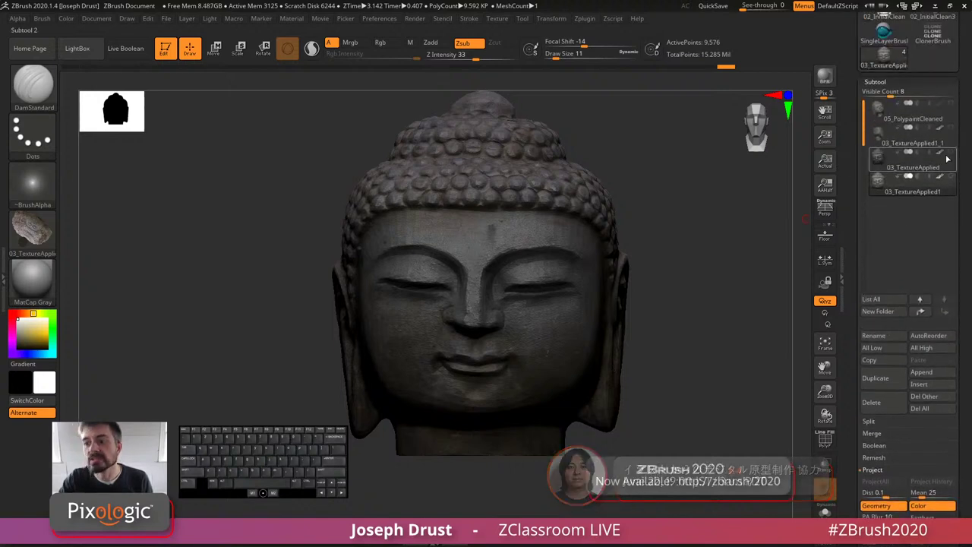
mouse_move(953, 156)
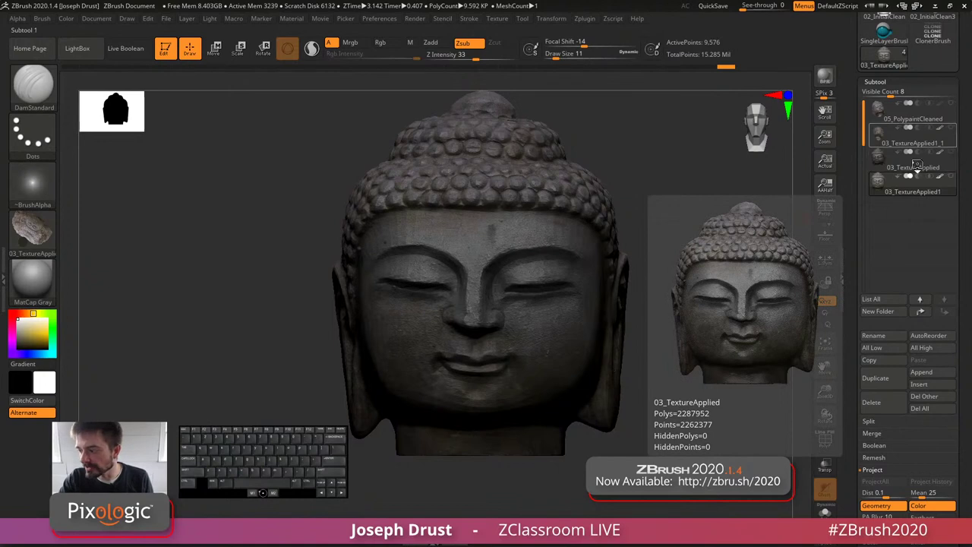
click(895, 106)
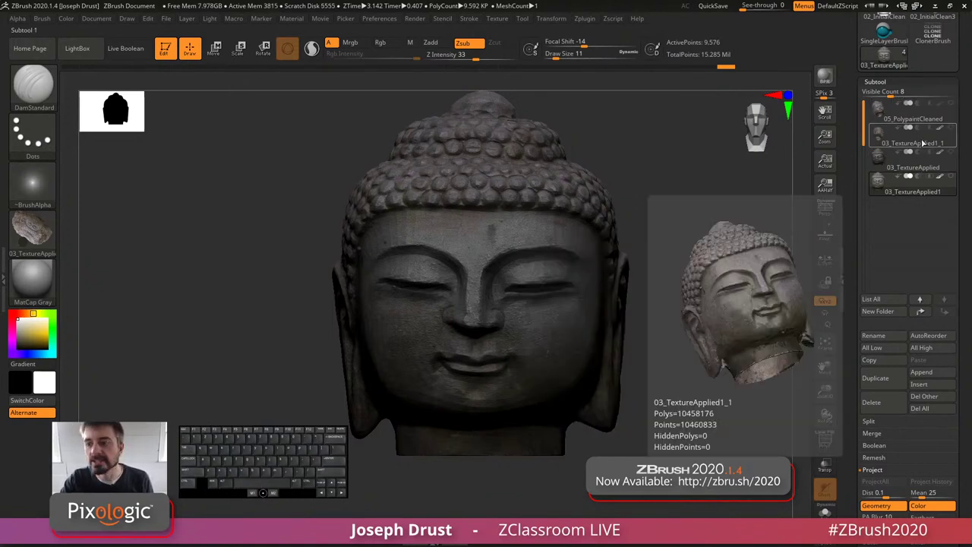
click(933, 183)
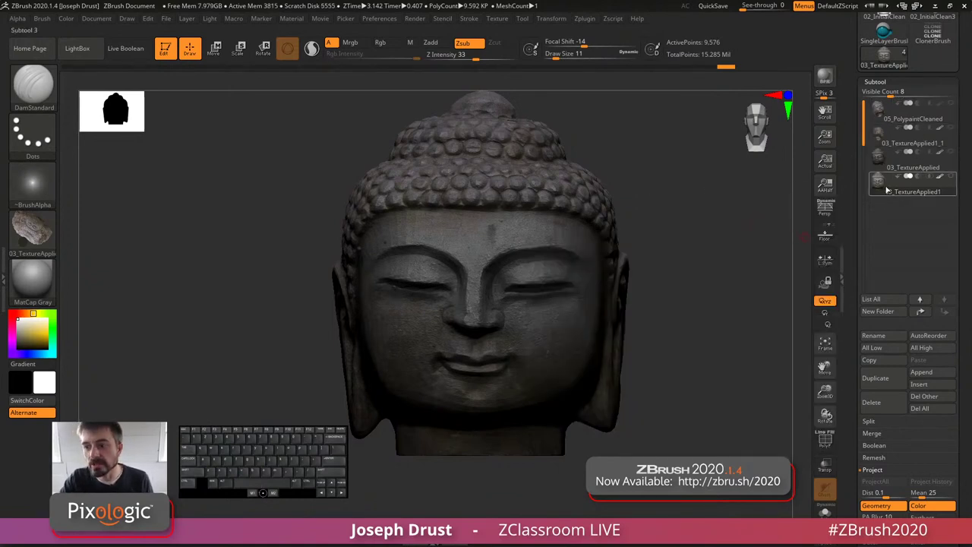
click(953, 127)
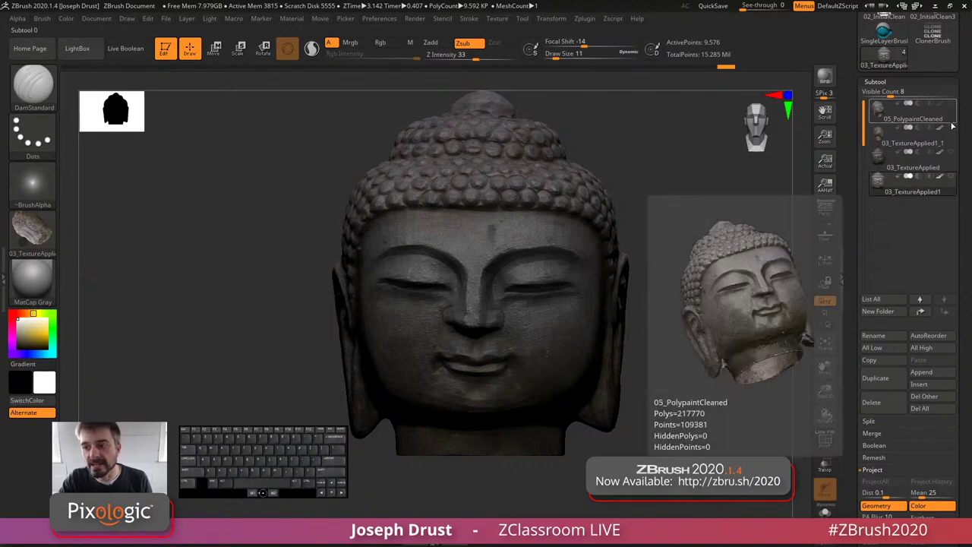
click(914, 190)
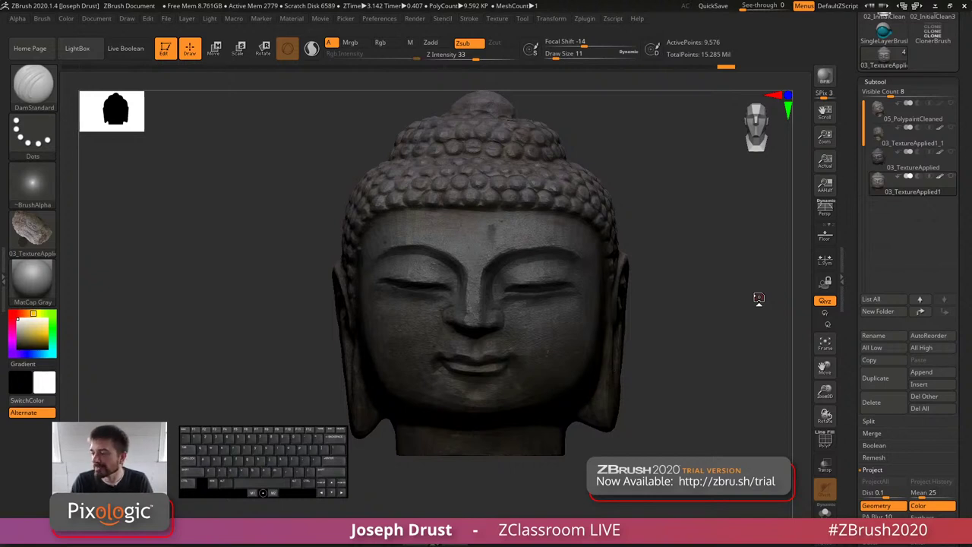
Step: Inspect the head from the side at its lower subdivision levels
drag(707, 227, 699, 234)
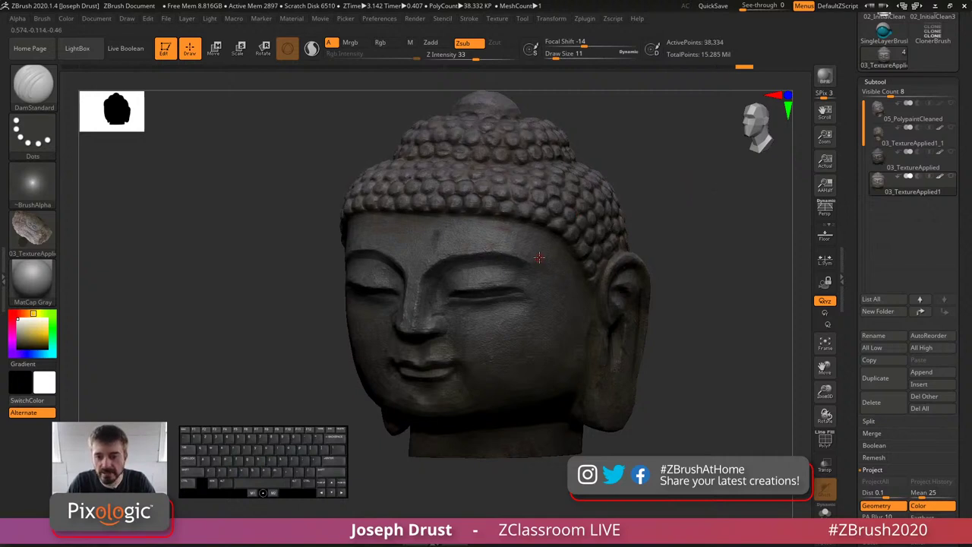
key(shift+d)
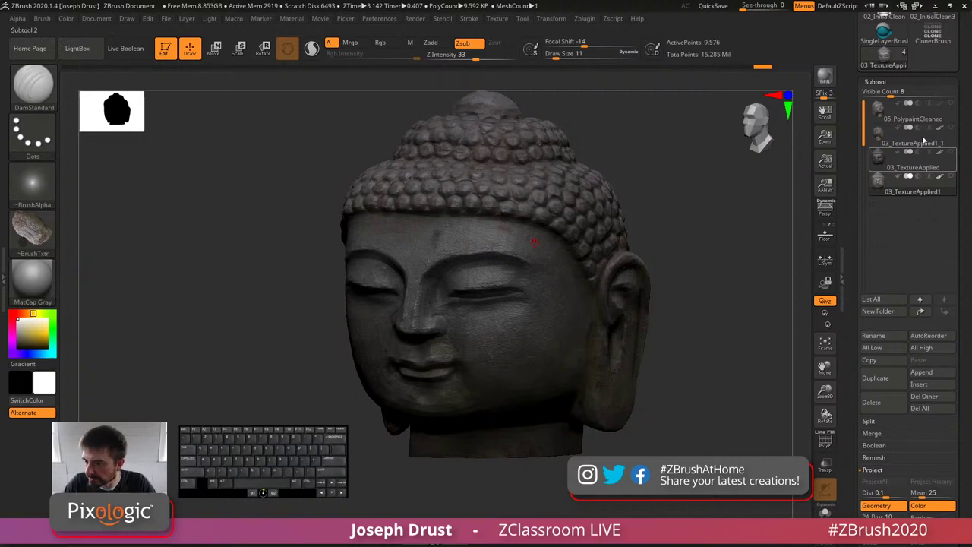
drag(722, 304, 498, 240)
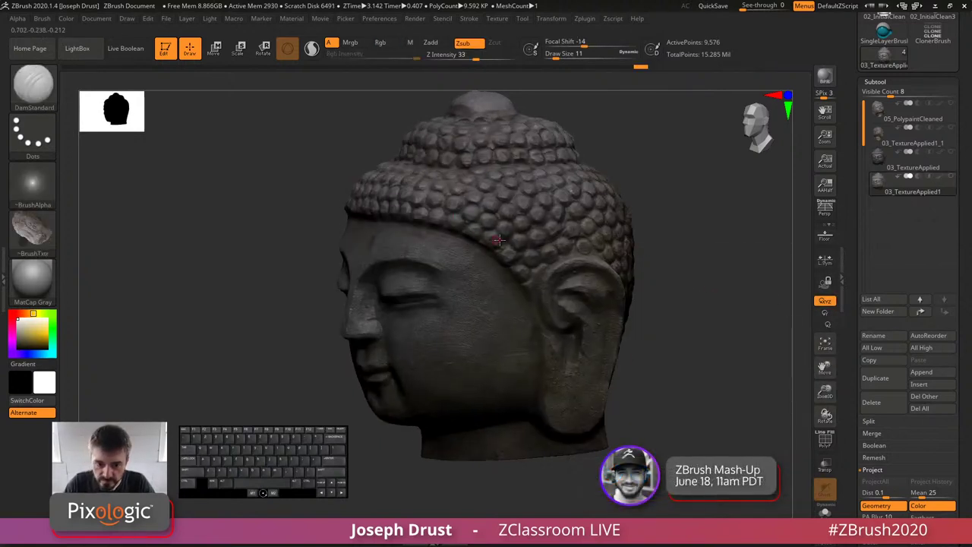
Step: Mask a small patch along the hairline above the ear with a draw size of 37, and invert the mask
key(s)
click(489, 240)
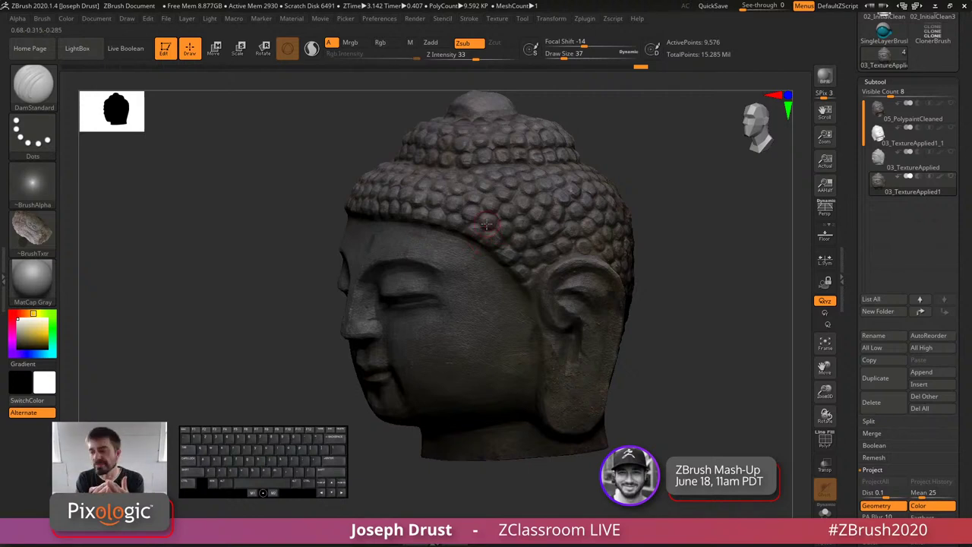
key(ctrl)
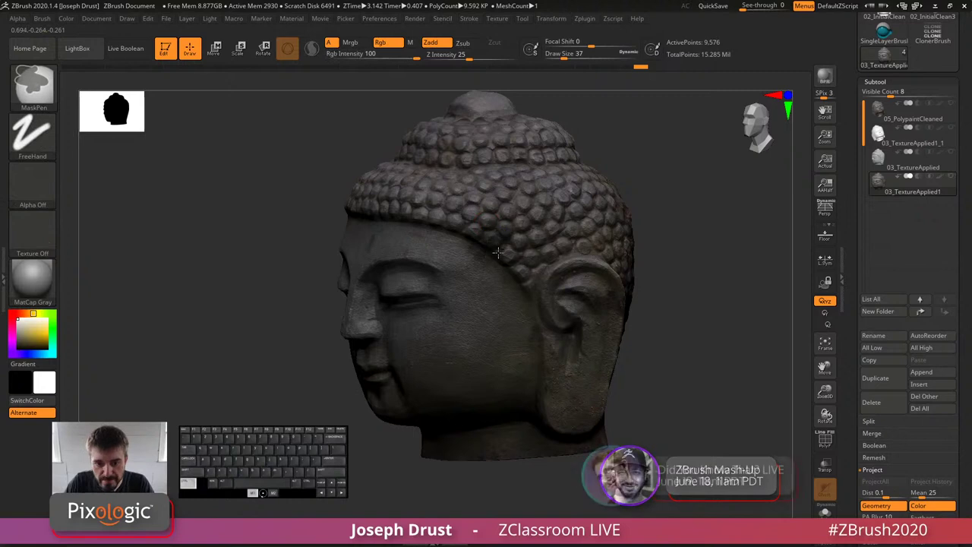
ctrl+click(689, 238)
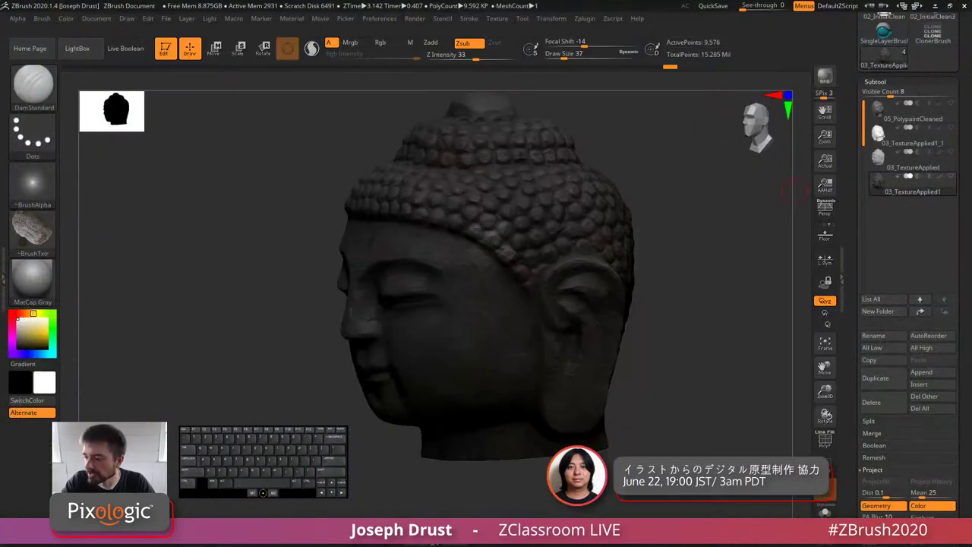
click(794, 191)
Step: Switch to the web browser and bring up the YouTube #AskZBrush playlist
key(alt+Tab)
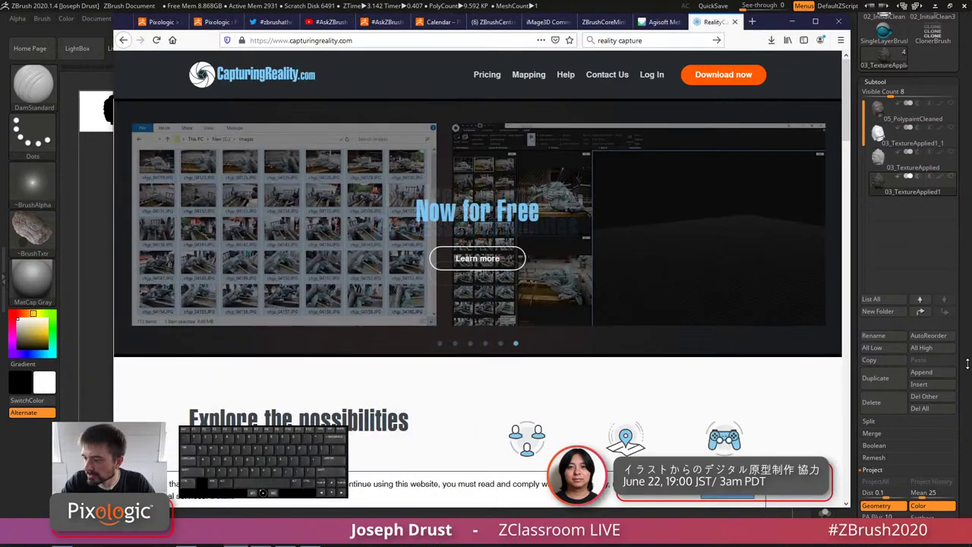
click(383, 21)
click(335, 25)
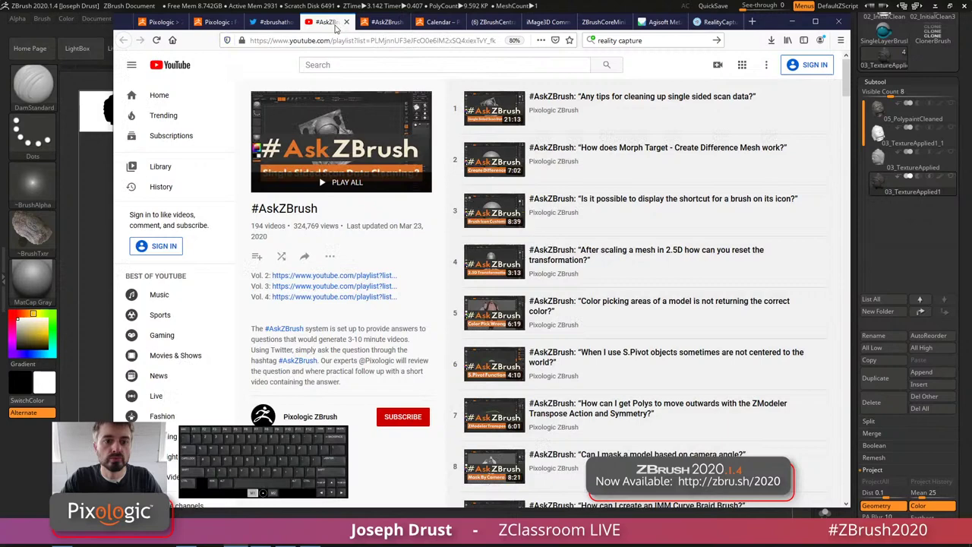
Step: Search YouTube for "#askzbrush projection"
click(385, 63)
text(#askzbr)
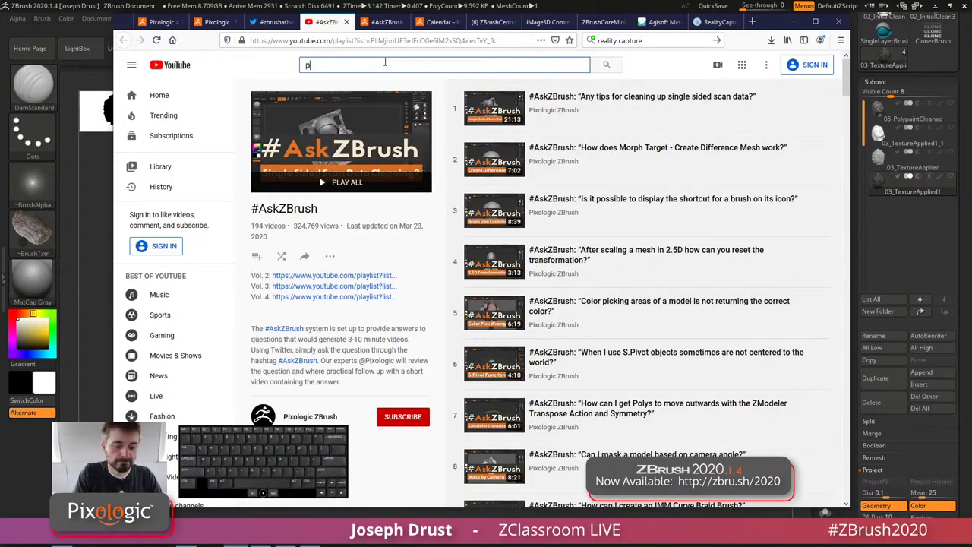
text(ush )
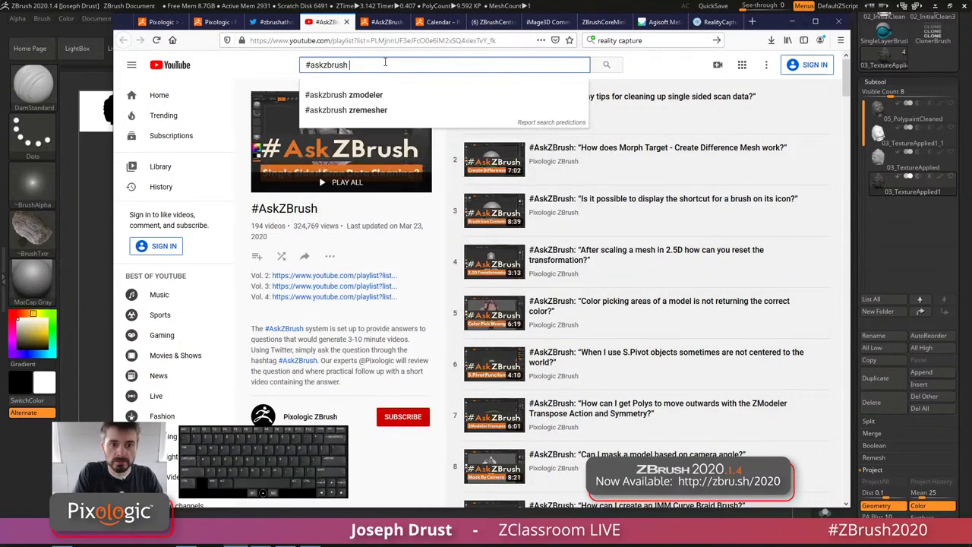
text(projection)
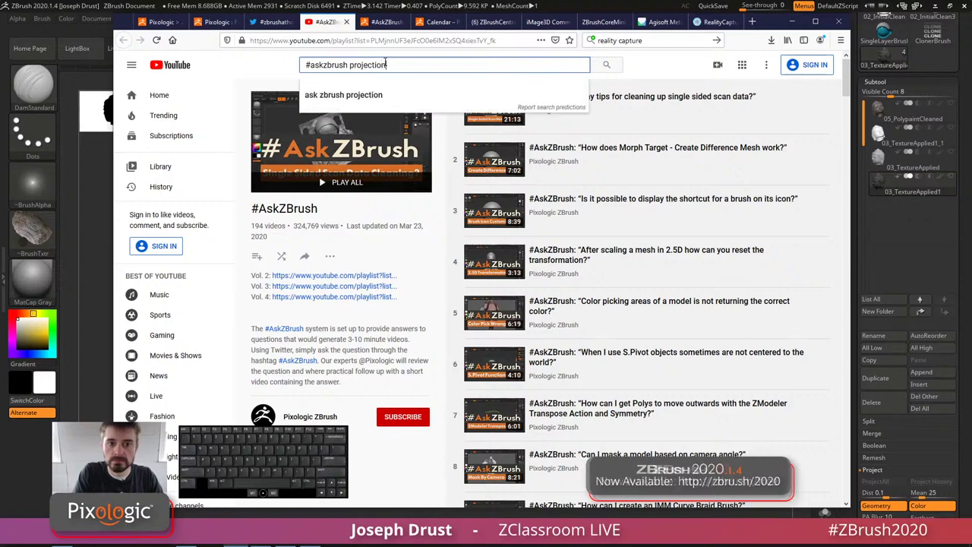
key(Return)
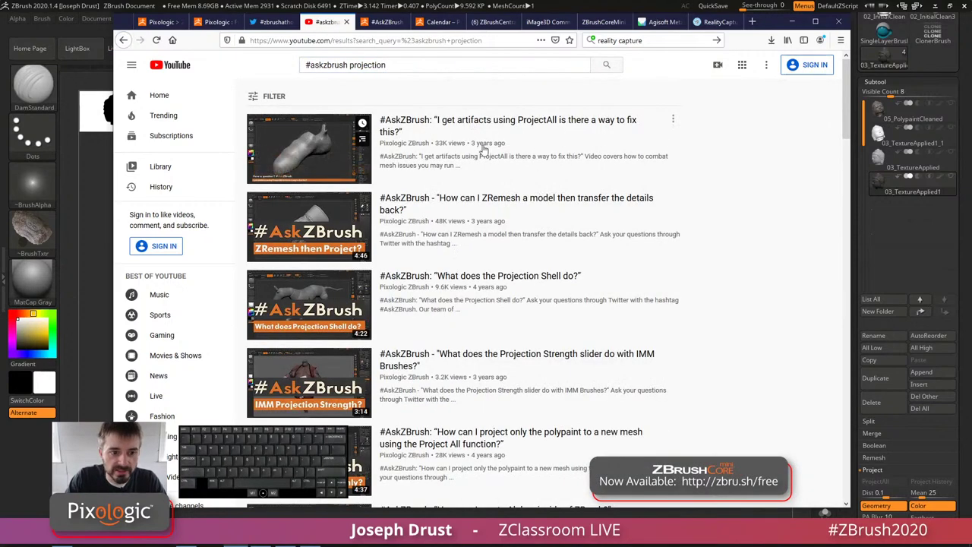
Step: Open the #AskZBrush video about fixing ProjectAll artifacts, copy its web address and pause playback
click(454, 126)
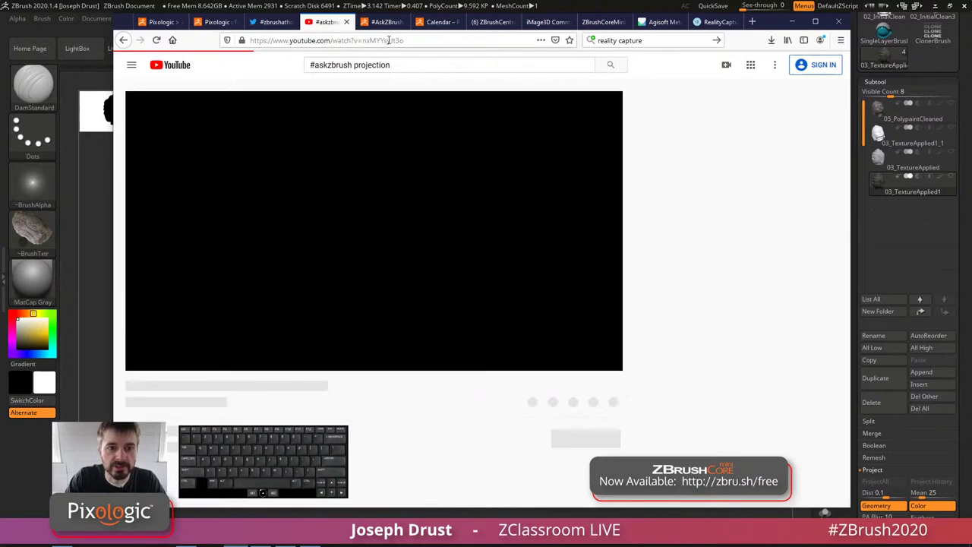
click(389, 40)
right_click(390, 40)
click(412, 74)
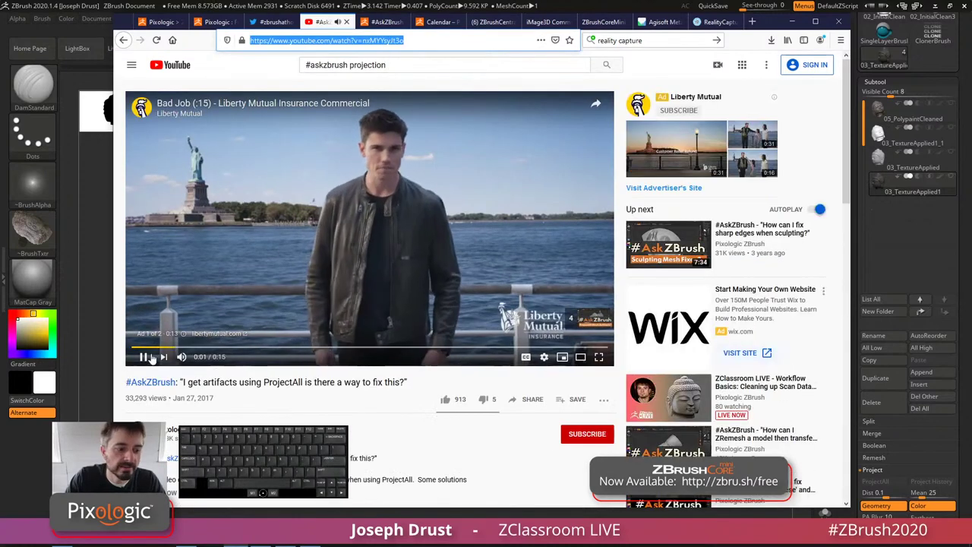
click(340, 161)
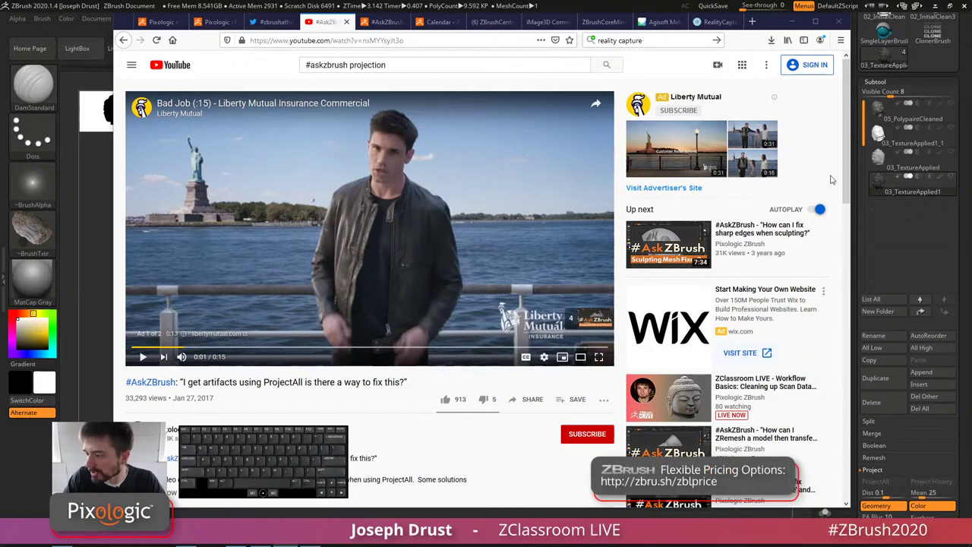
Step: Switch back to ZBrush, face the head from the front and raise it to its highest subdivision level
click(610, 6)
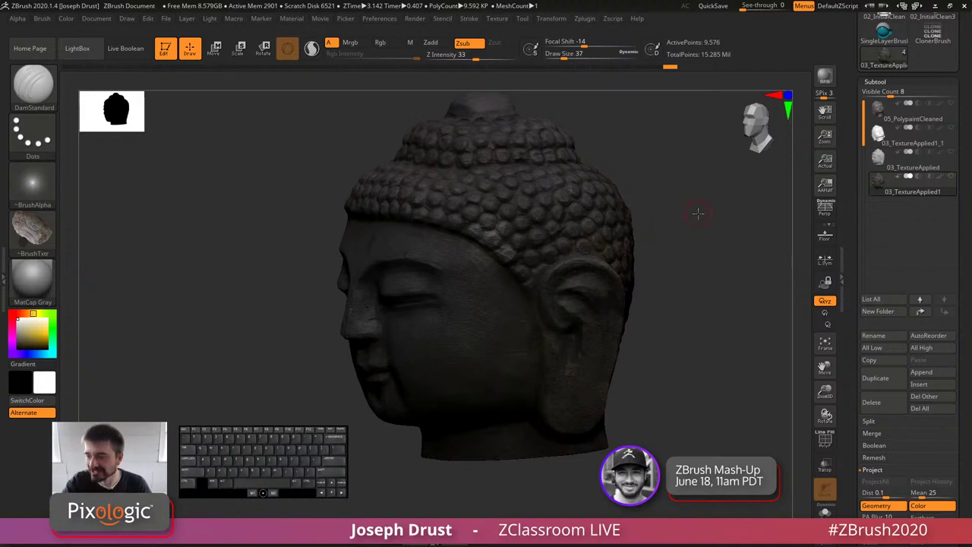
drag(674, 218, 712, 218)
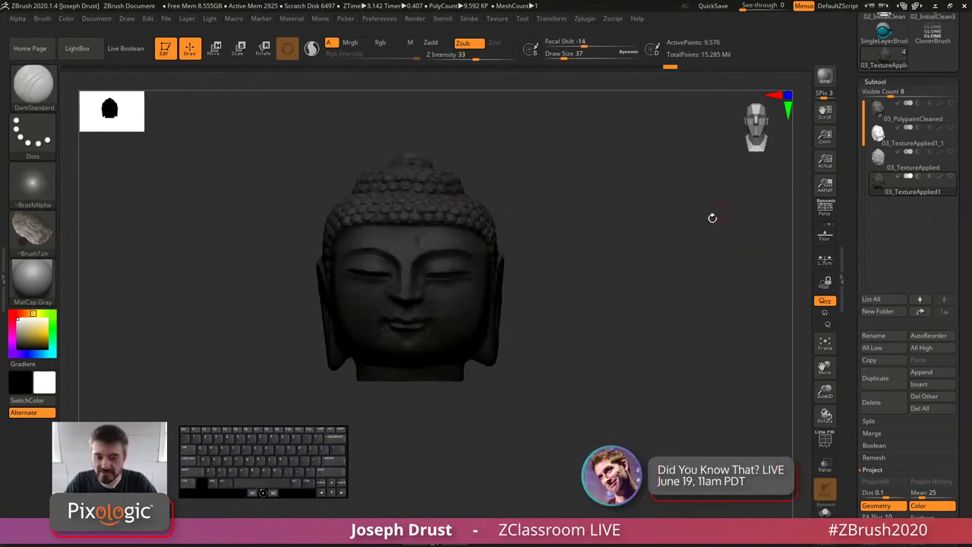
key(d)
key(d)
key(d)
key(d)
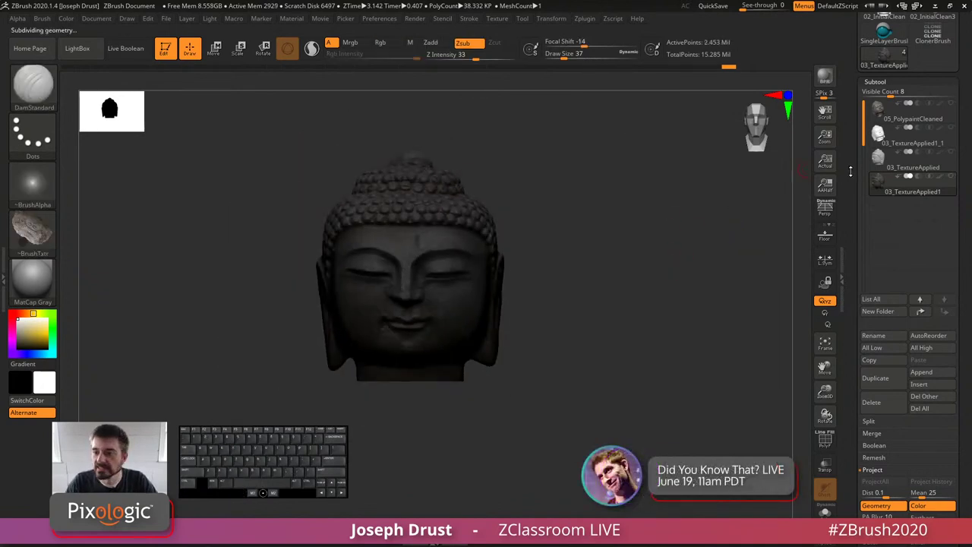
Step: Clone the active 03_TextureApplied1 subtool as a separate tool and switch to the clone
drag(851, 168, 854, 364)
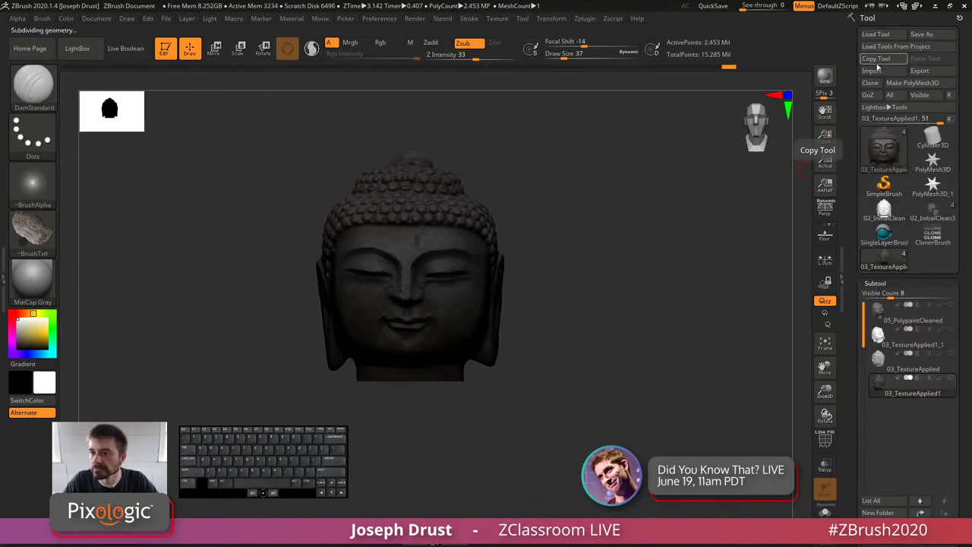
click(887, 262)
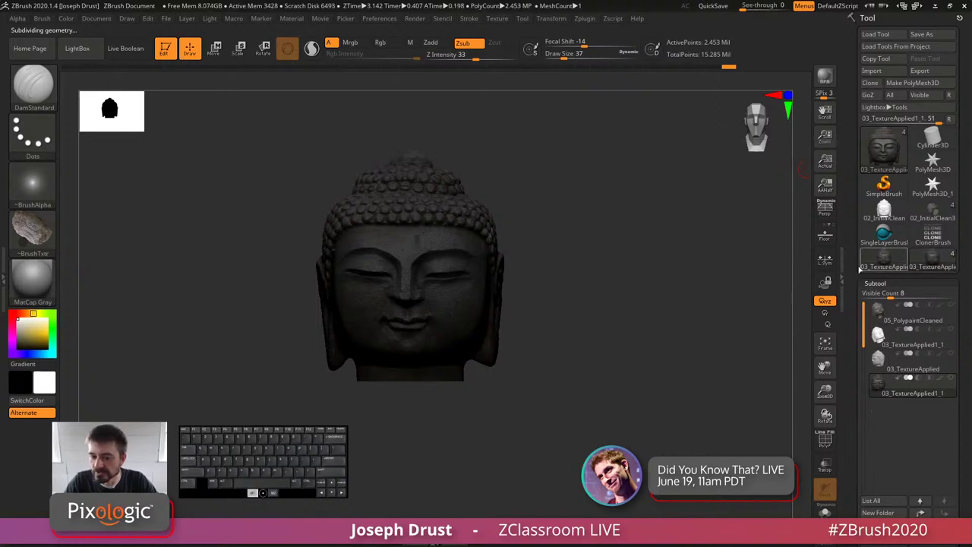
alt+drag(159, 338, 221, 346)
Step: Assign the SkinShade4 material to the head and turn the brush texture off
click(32, 281)
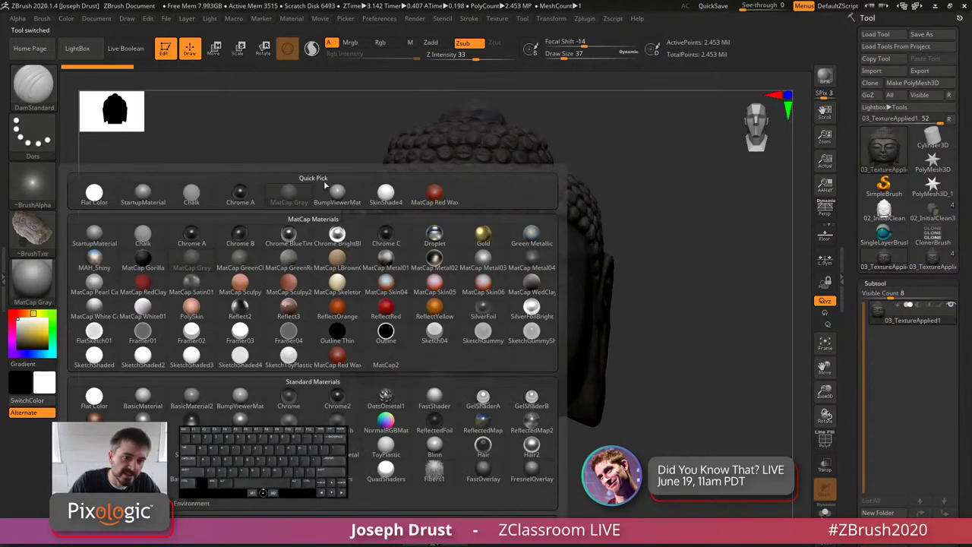
click(243, 200)
click(17, 228)
click(89, 237)
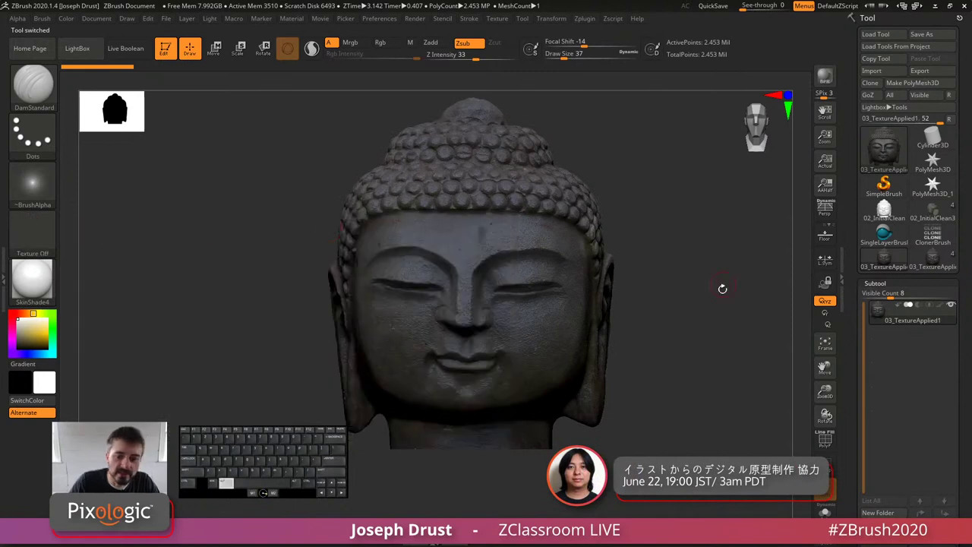
Step: Set the scene scale in Scale Master using the 1.67 x 2.05 x 1.70 in option for the head
alt+drag(723, 287, 722, 264)
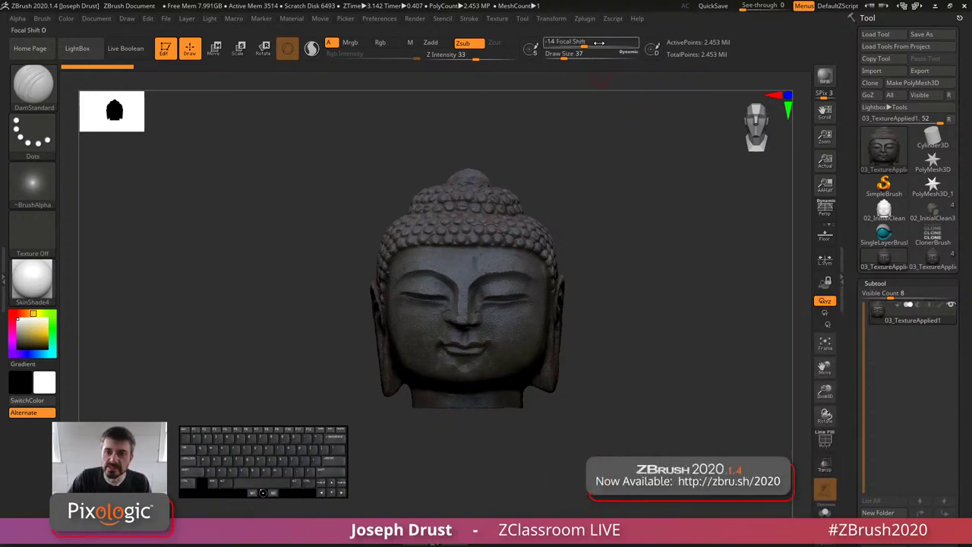
click(586, 20)
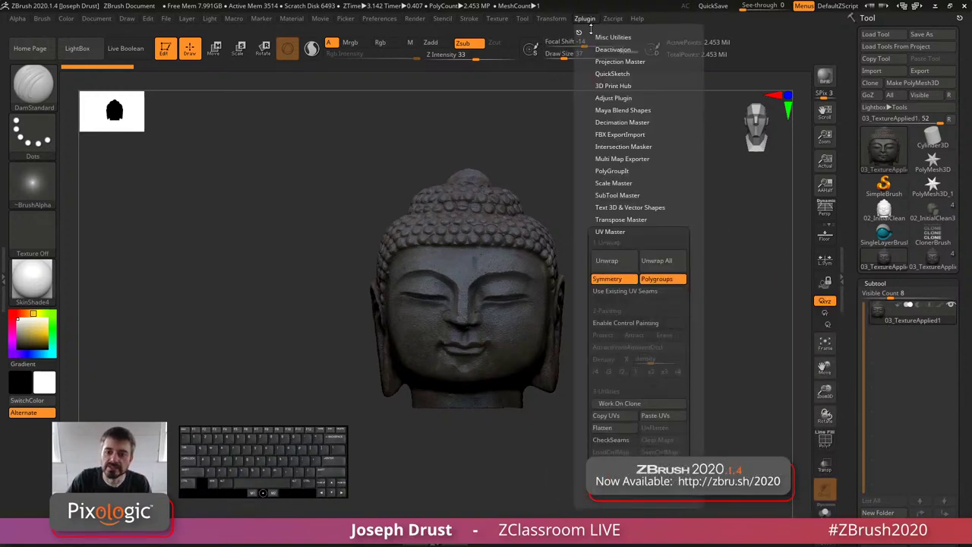
click(634, 234)
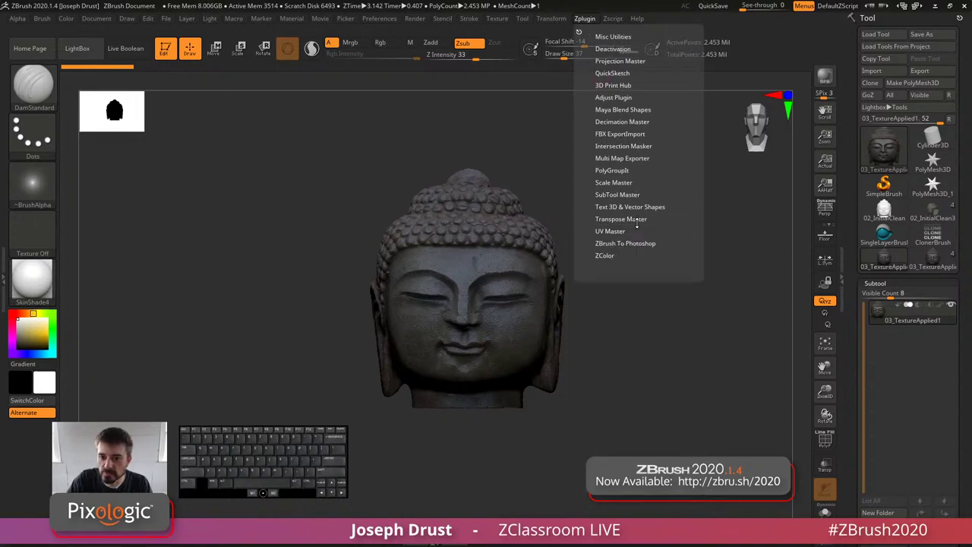
click(614, 183)
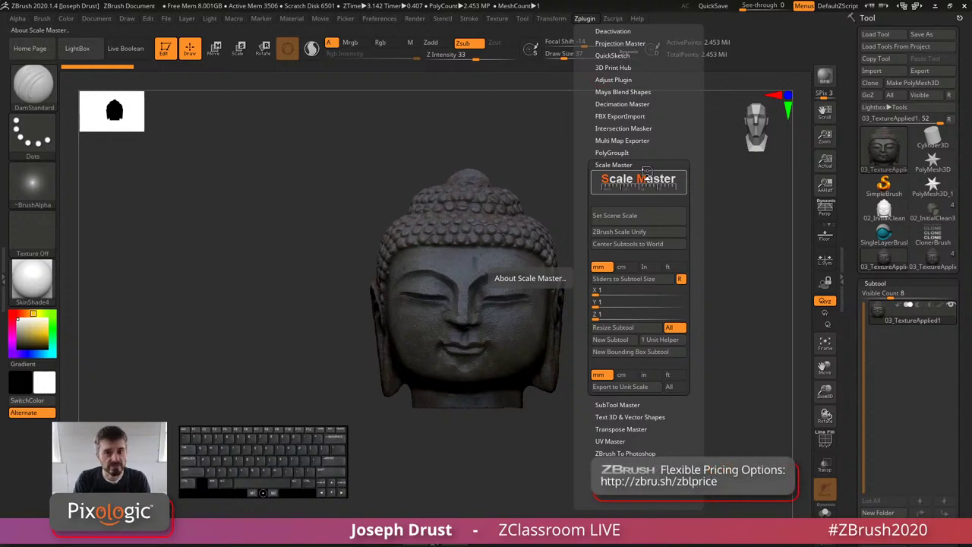
click(630, 218)
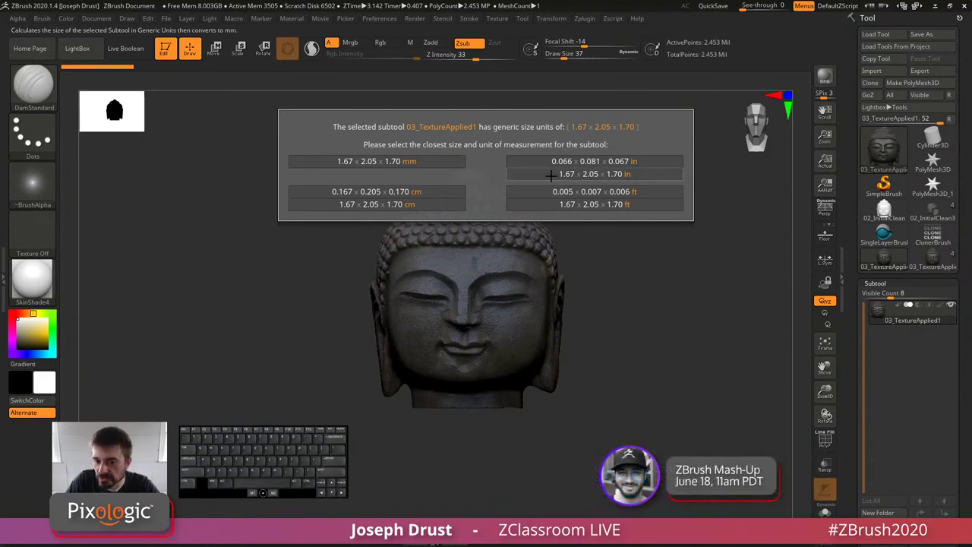
click(608, 174)
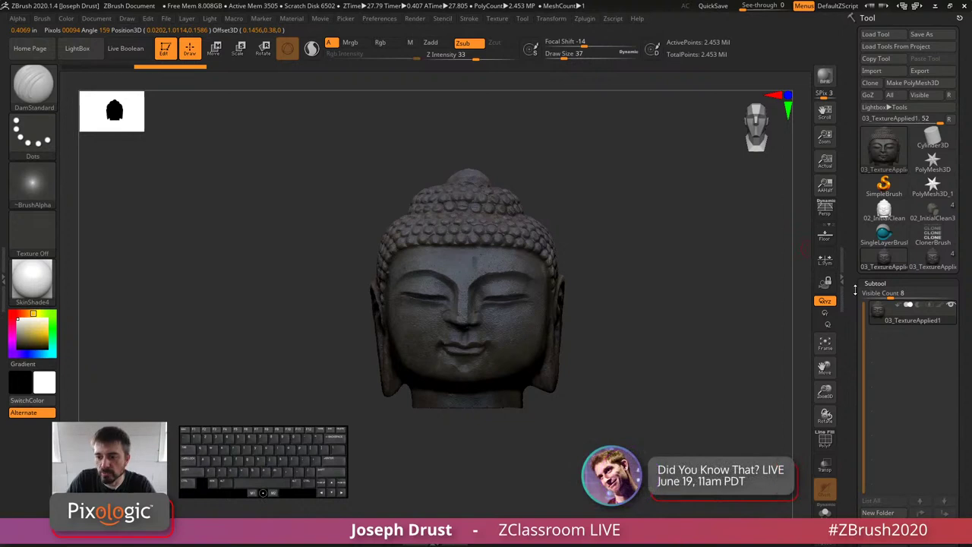
Step: Examine the head's XYZ size values in the geometry settings
drag(864, 375, 864, 219)
scroll(865, 219, down, 8)
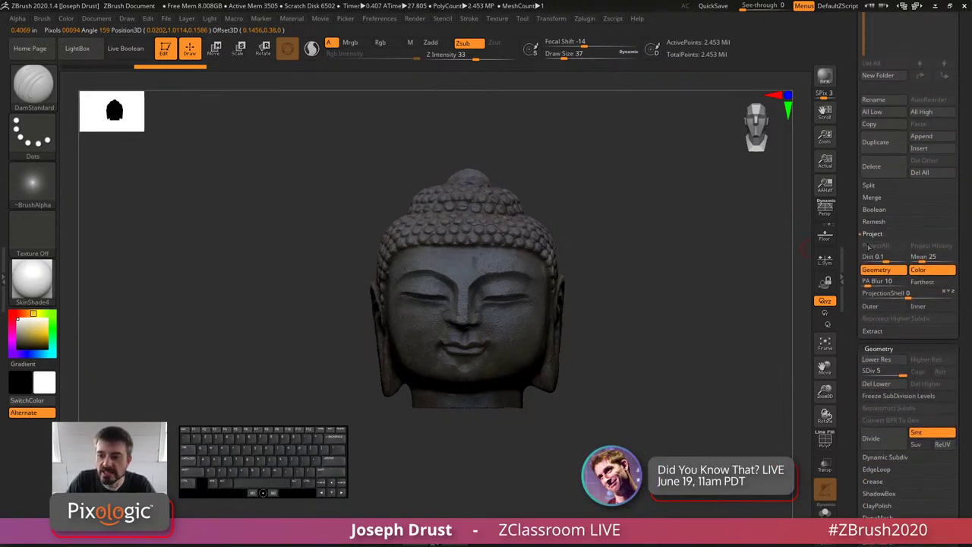
key(shift)
click(874, 234)
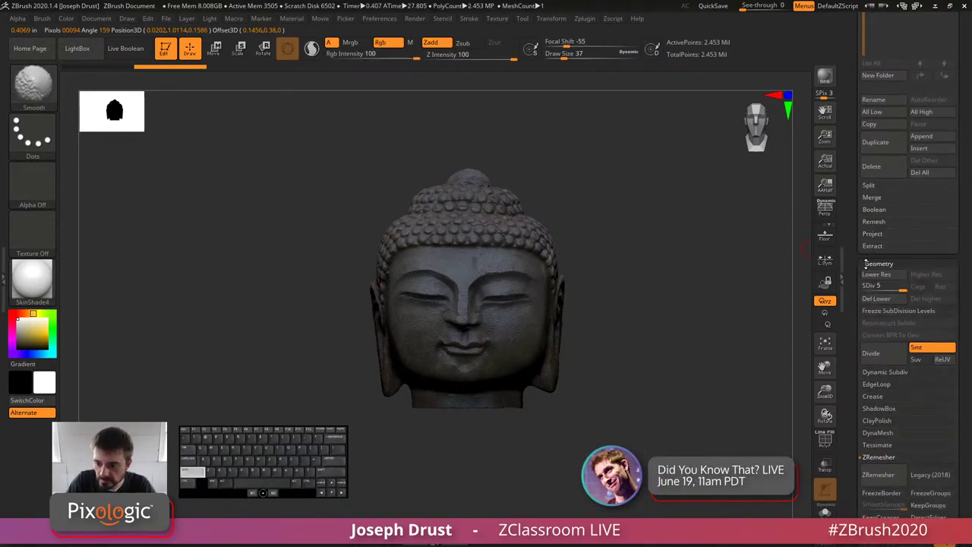
click(879, 264)
scroll(867, 455, down, 5)
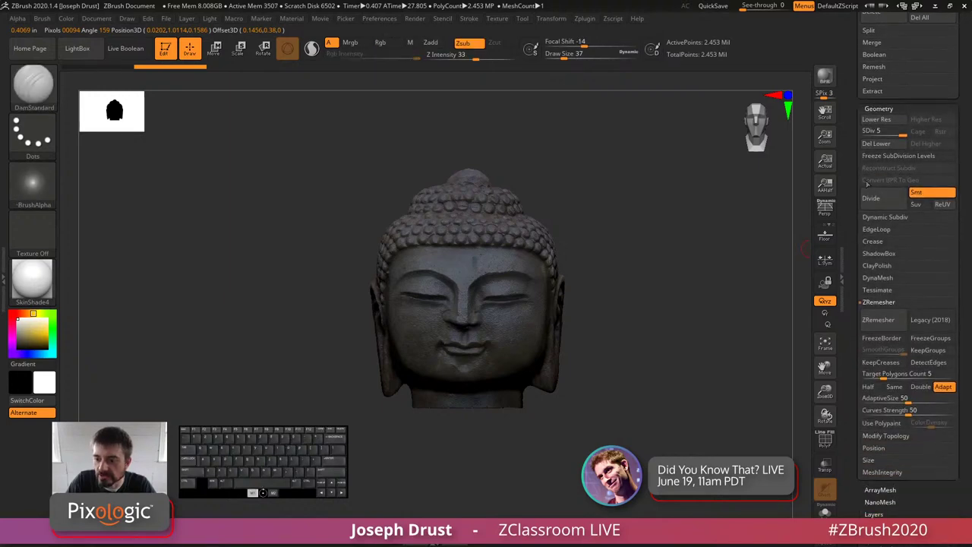
shift+click(868, 458)
drag(902, 436, 902, 335)
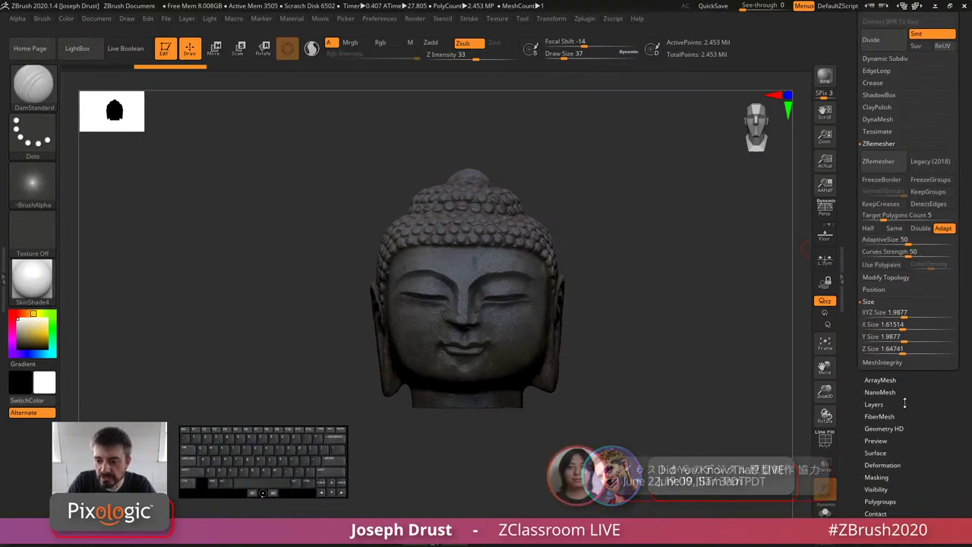
Step: Check the export scale and offset values of the head
drag(905, 403, 924, 324)
shift+scroll(881, 339, down, 10)
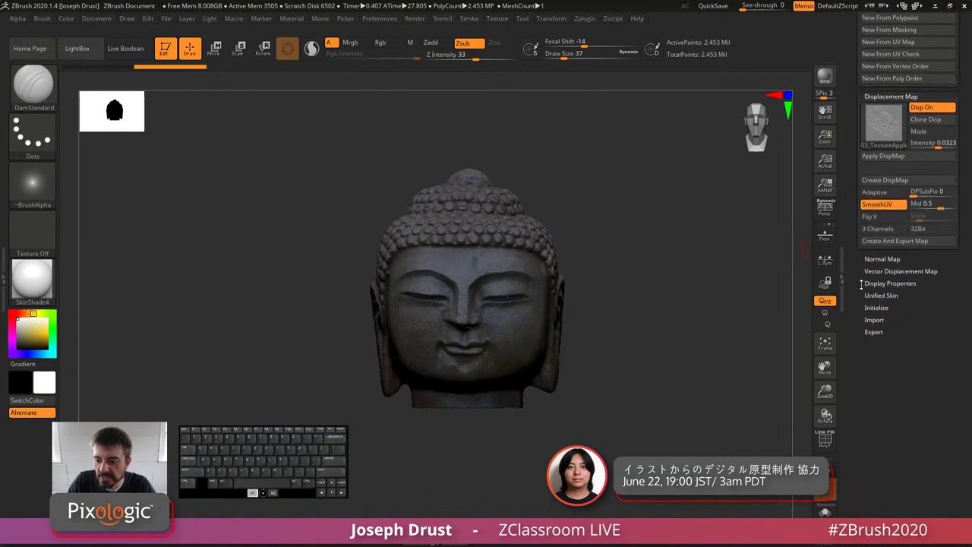
click(873, 339)
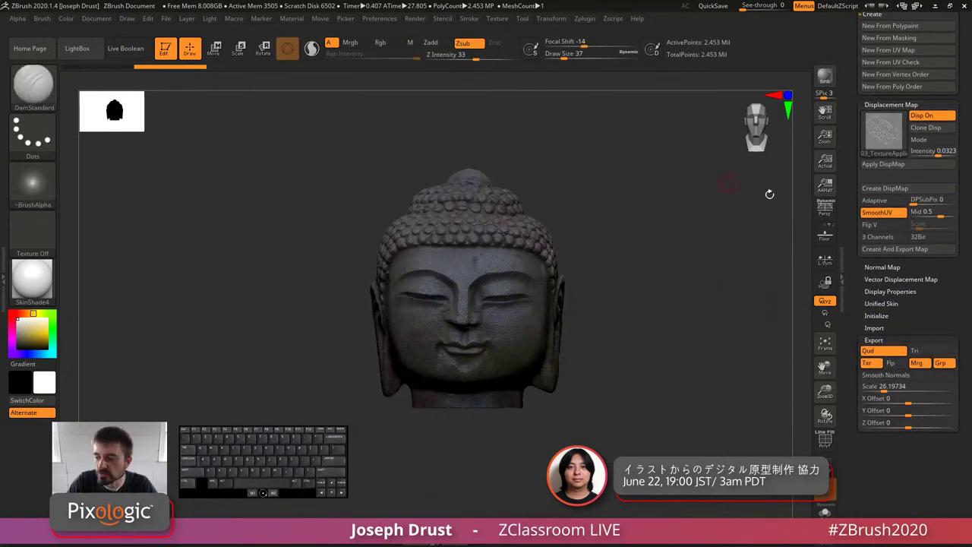
Step: Check the head's dimensions in millimetres in Scale Master and return the units to inches
scroll(885, 228, up, 15)
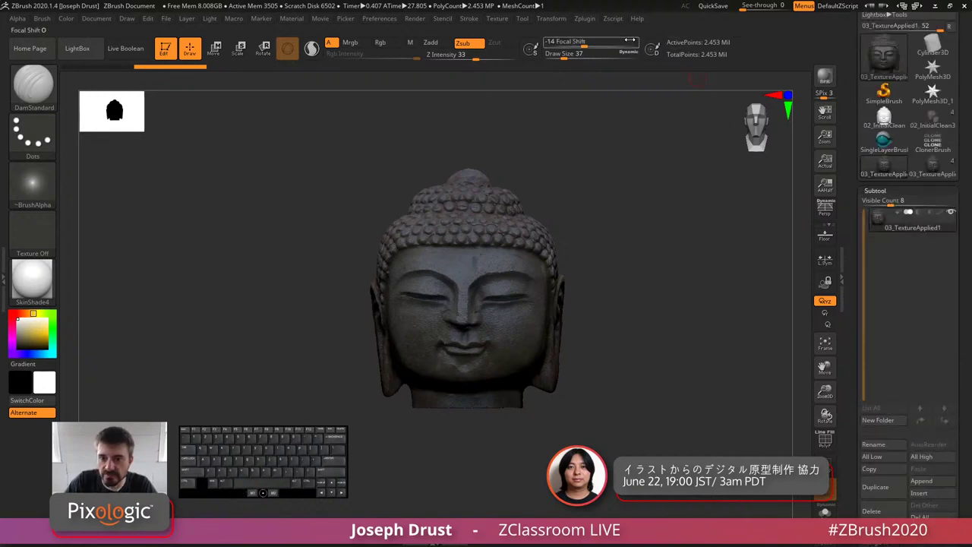
click(587, 19)
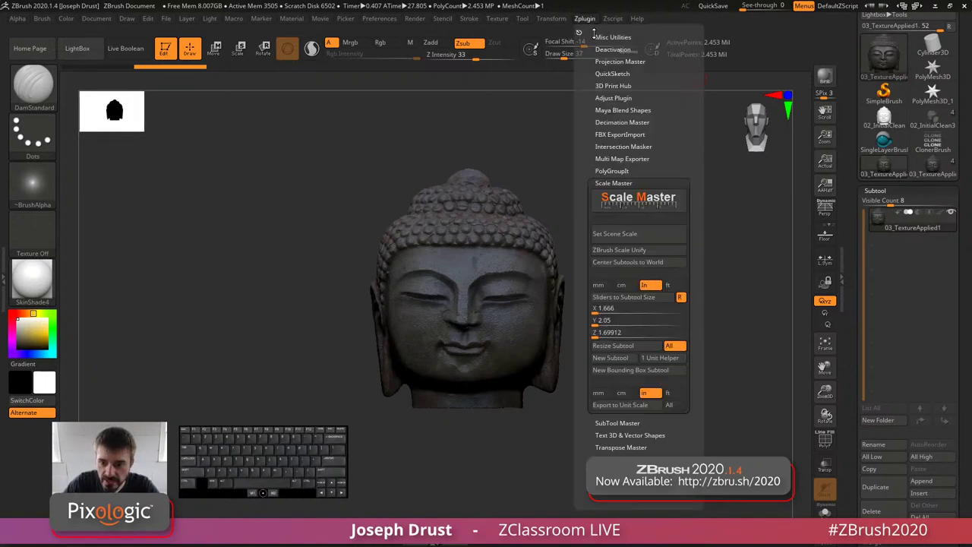
click(605, 289)
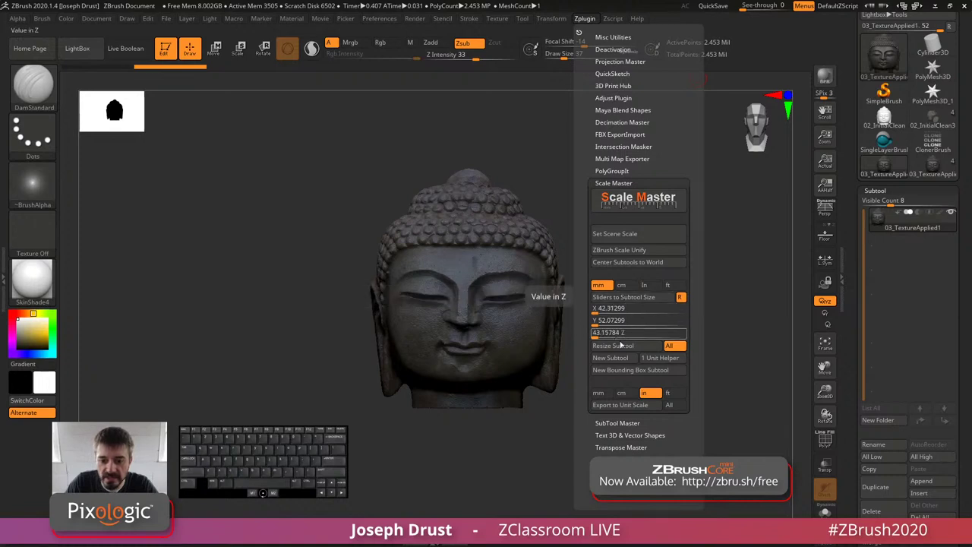
click(651, 285)
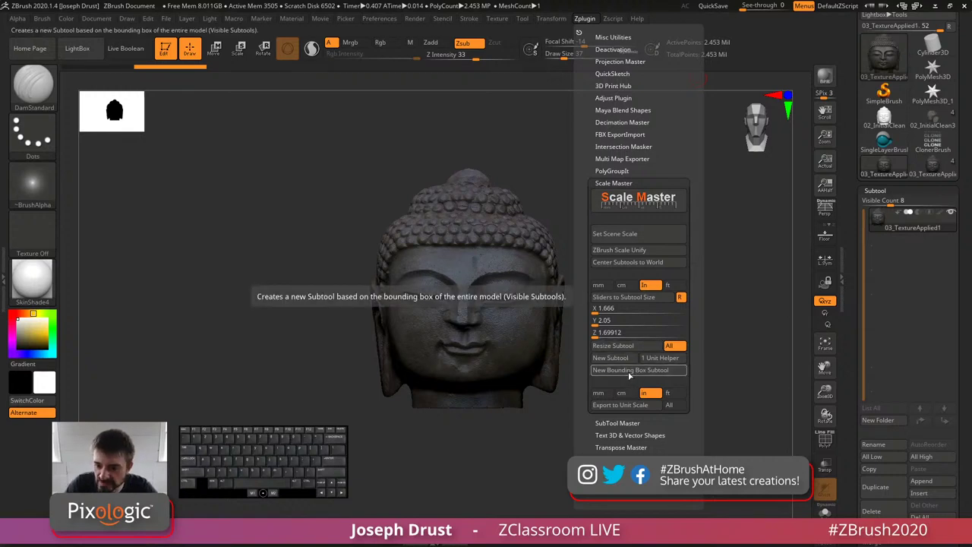
Step: Create a new bounding box subtool around the head with Scale Master and view it at an angle
click(627, 370)
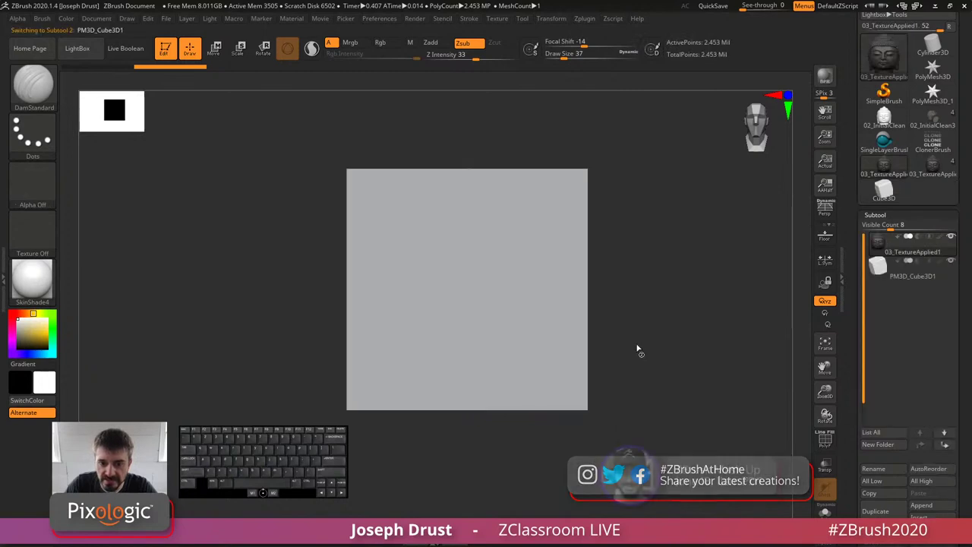
alt+drag(704, 334, 702, 295)
drag(714, 301, 669, 307)
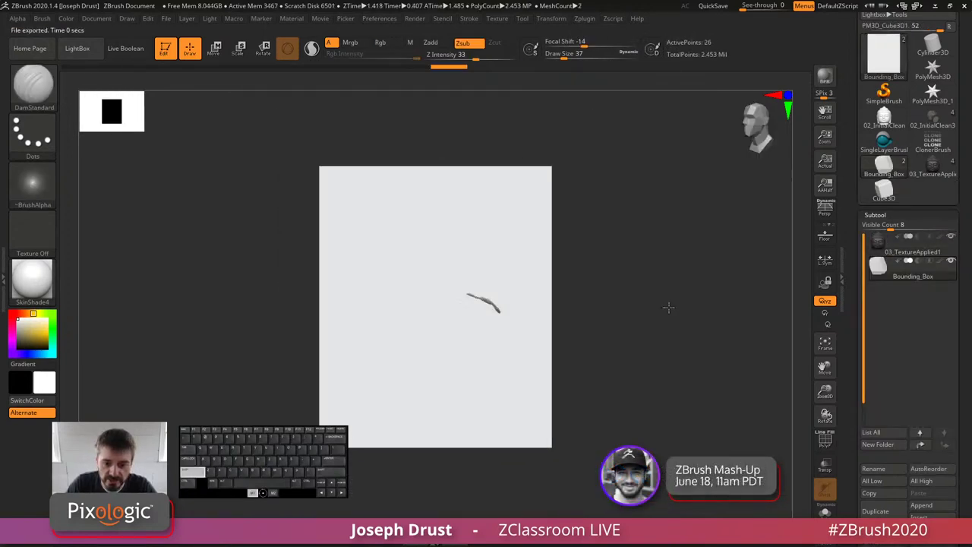
Step: Turn on ghost transparency so the head shows inside the bounding box, and view both from the front
click(826, 439)
drag(745, 342, 744, 390)
click(825, 440)
click(826, 465)
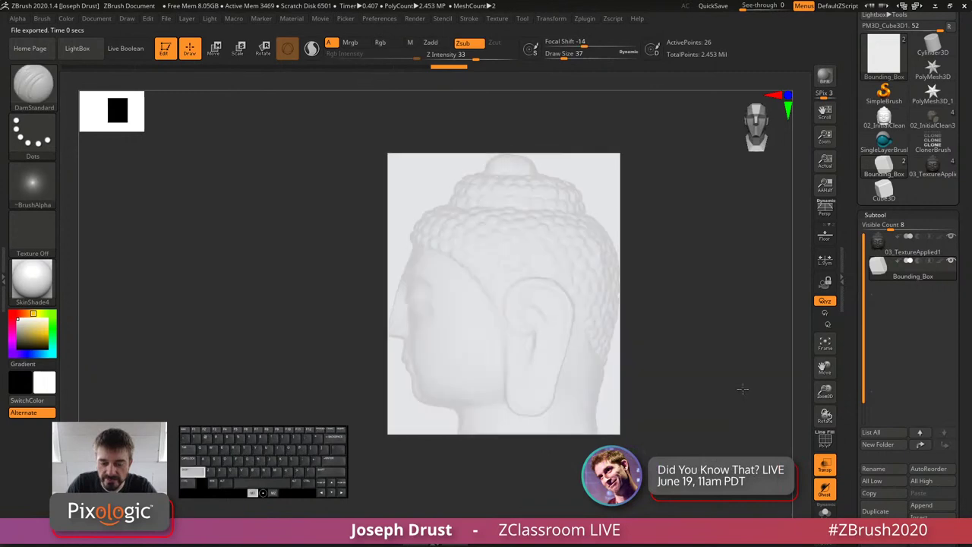
mouse_move(738, 341)
shift+mouse_down()
mouse_move(777, 379)
mouse_move(707, 400)
shift+mouse_up()
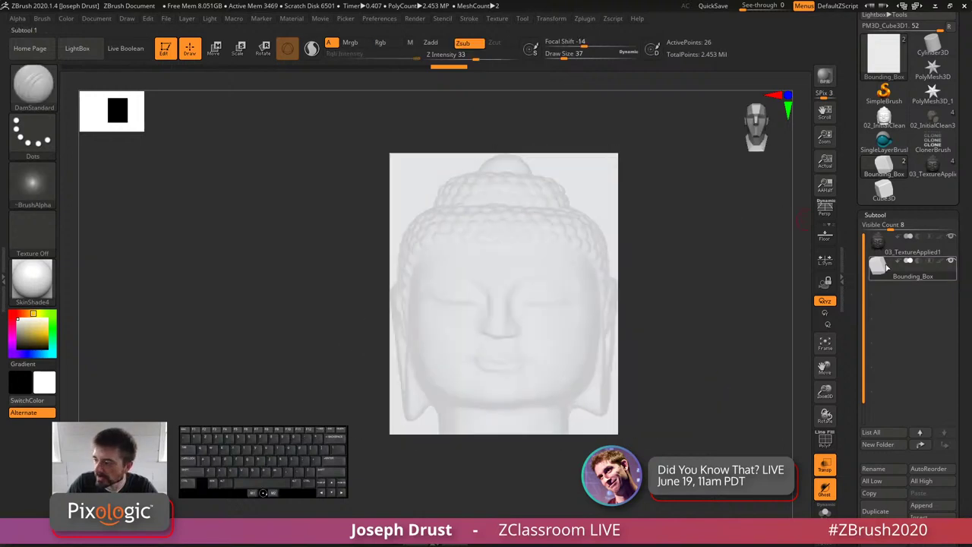
Step: Set the bounding box's Y size to 5 inches in Scale Master with the sliders locked to ratio
click(585, 19)
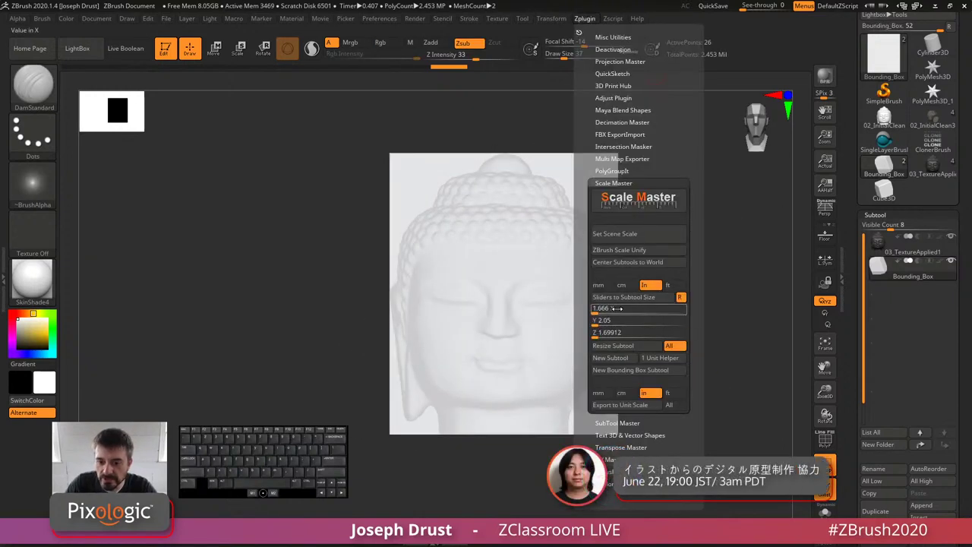
click(615, 334)
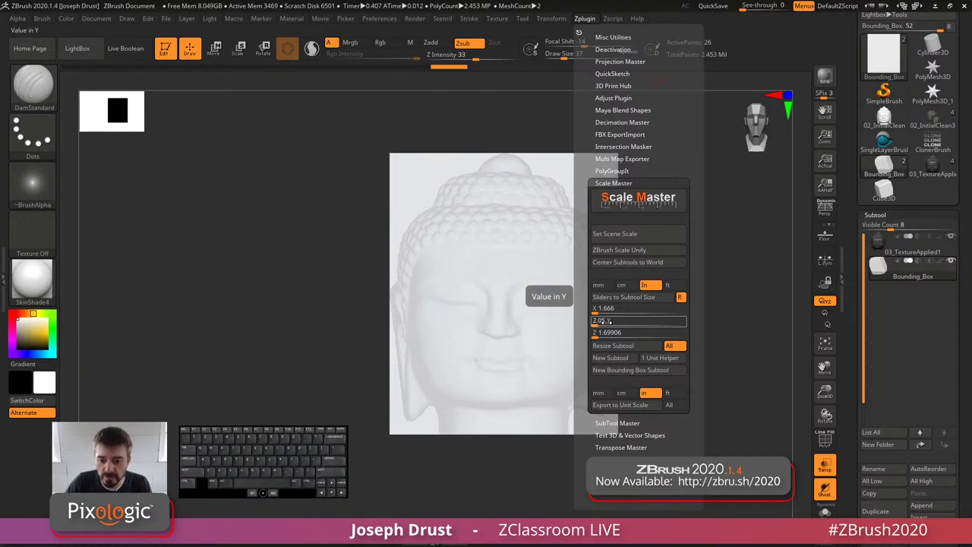
key(Return)
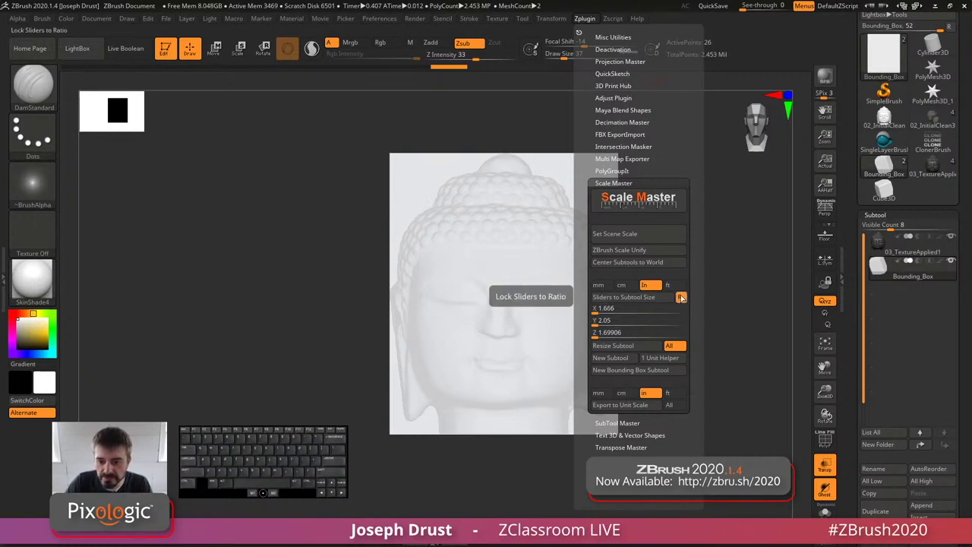
click(604, 321)
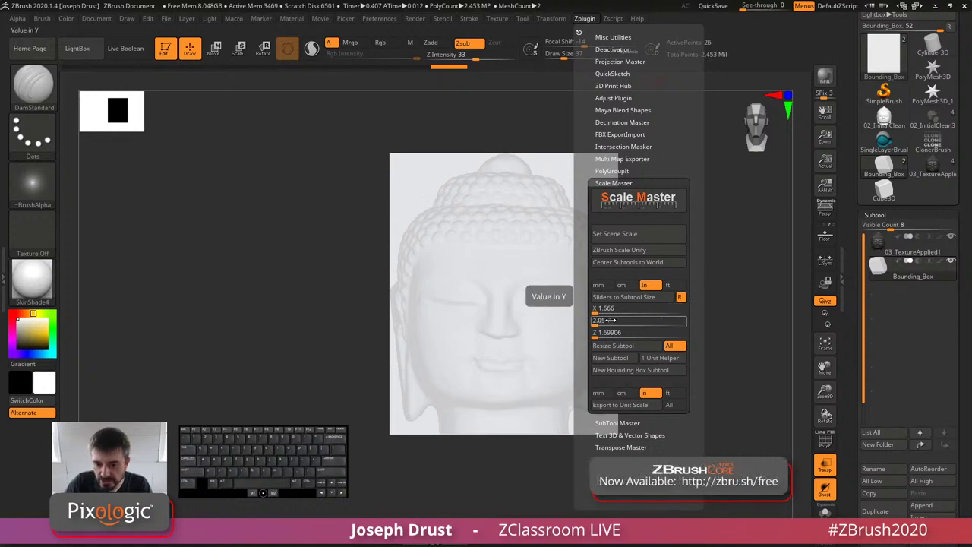
text(104)
key(Return)
click(605, 321)
text(5)
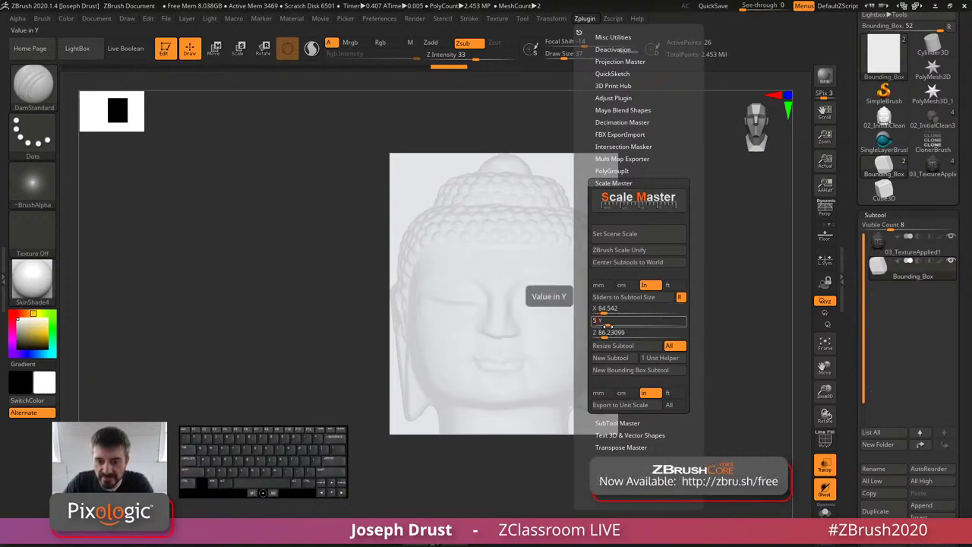
key(Return)
Step: Resize all subtools in proportion to the bounding box's new size
click(619, 308)
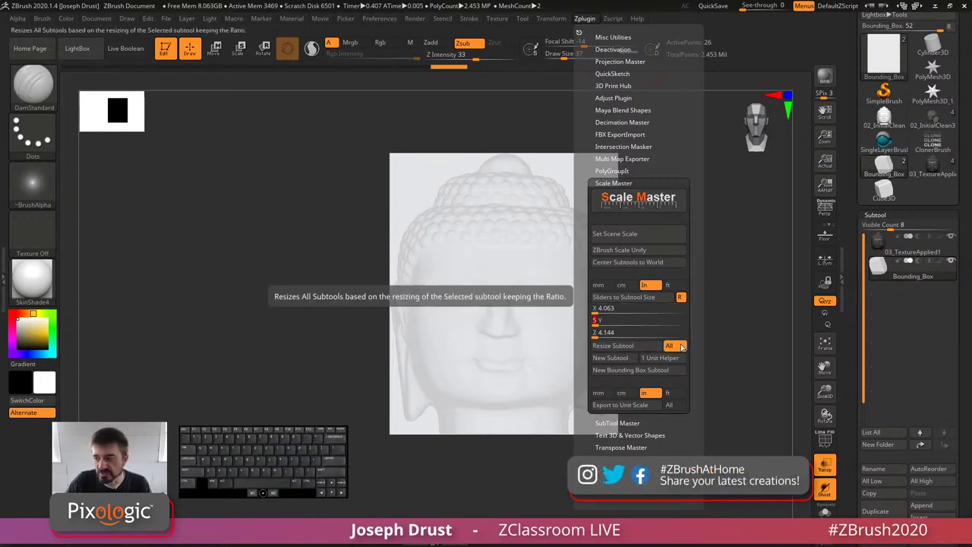
click(634, 347)
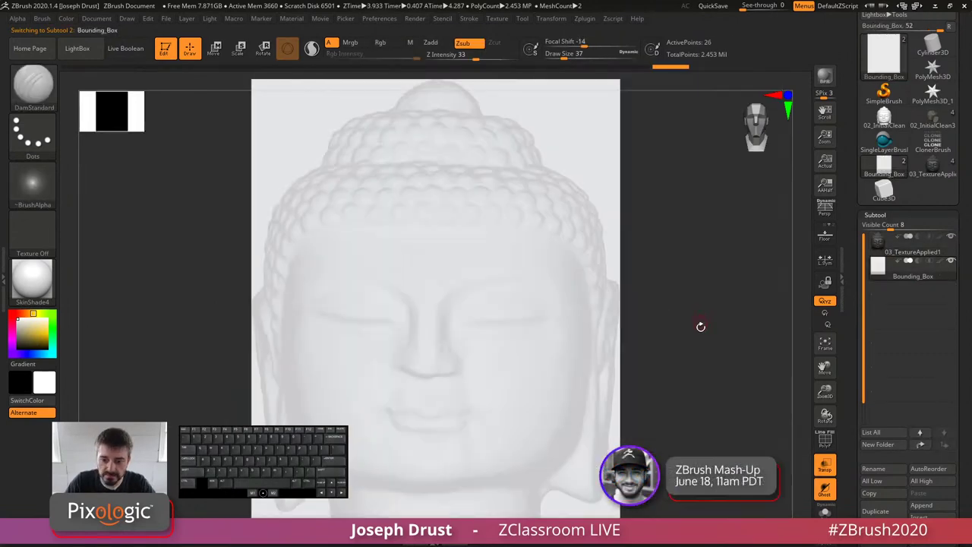
drag(689, 319, 754, 313)
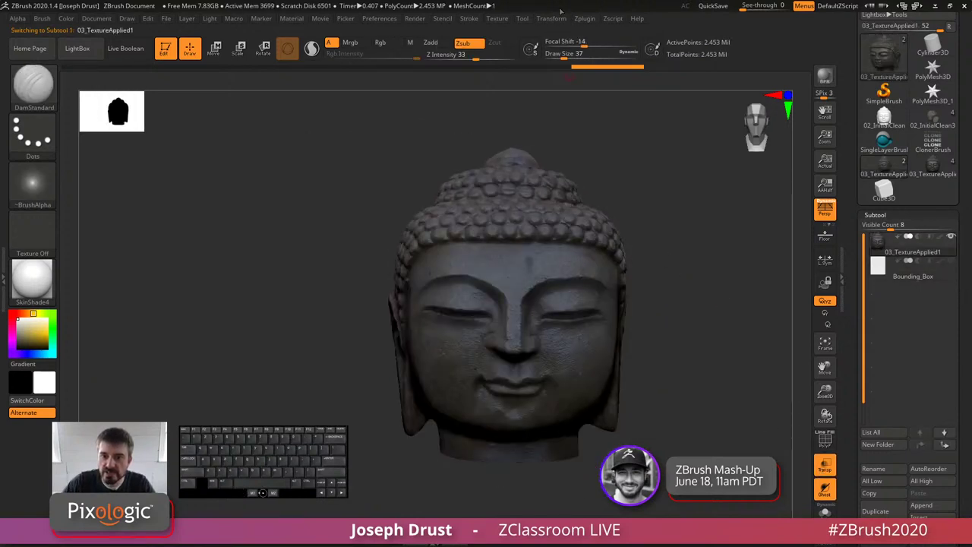
Step: Read the resized head's dimensions in inches in Scale Master and check the head in the viewport
click(584, 18)
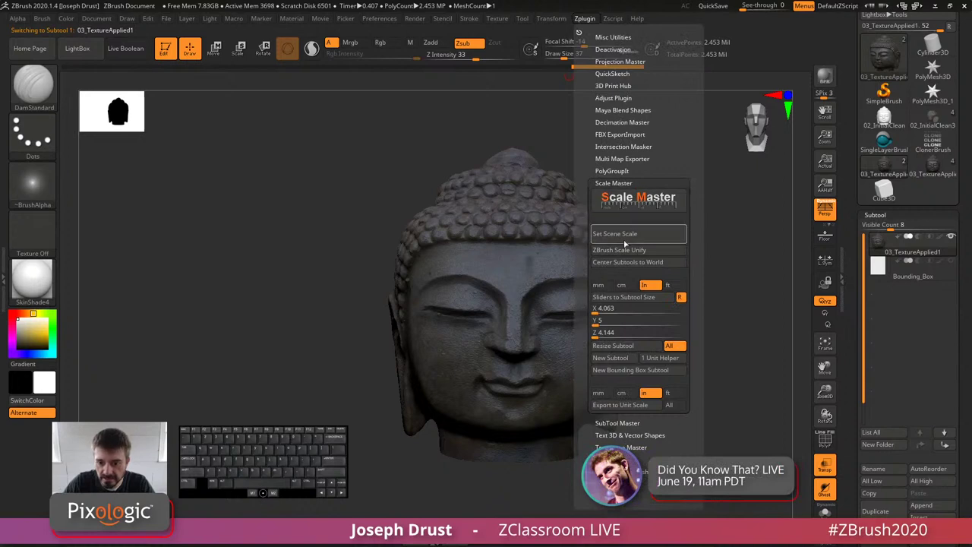
click(635, 299)
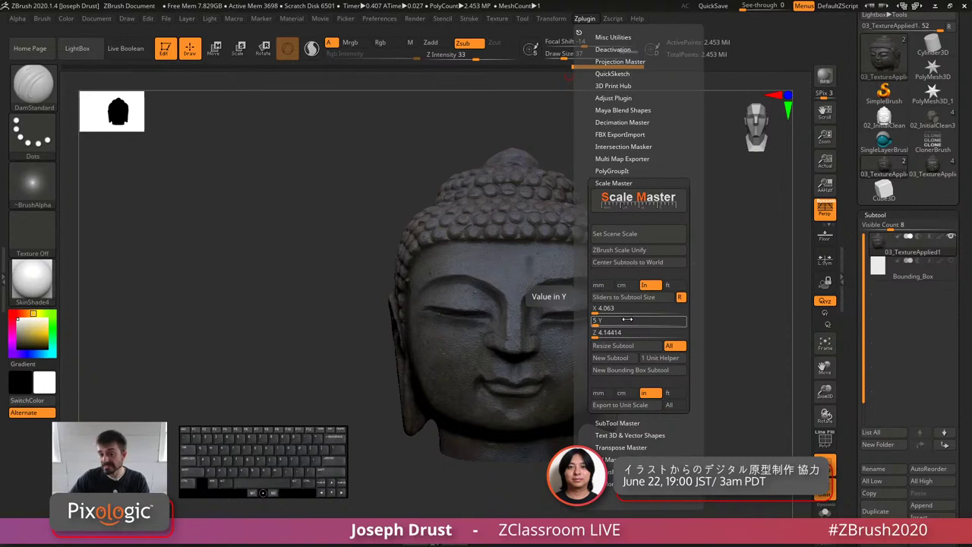
click(640, 411)
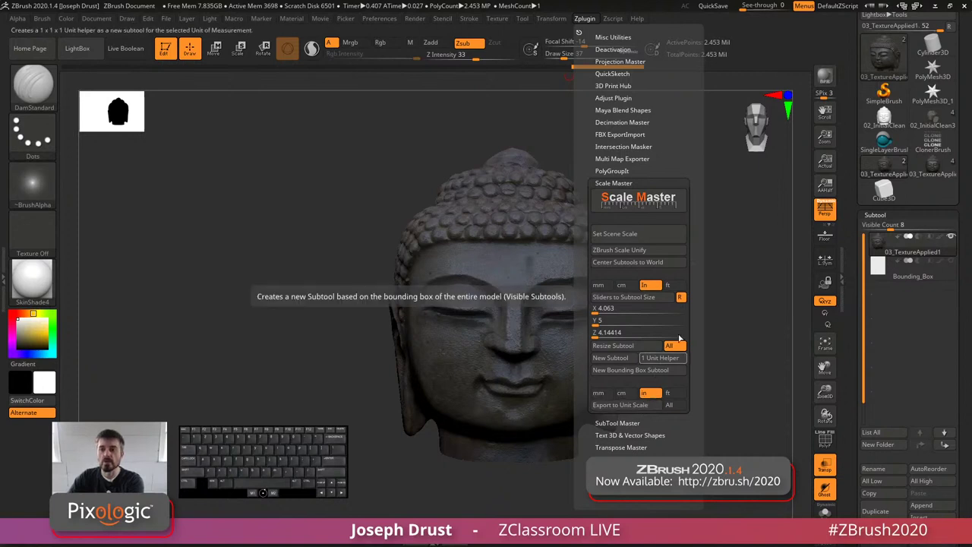
drag(850, 49, 850, 142)
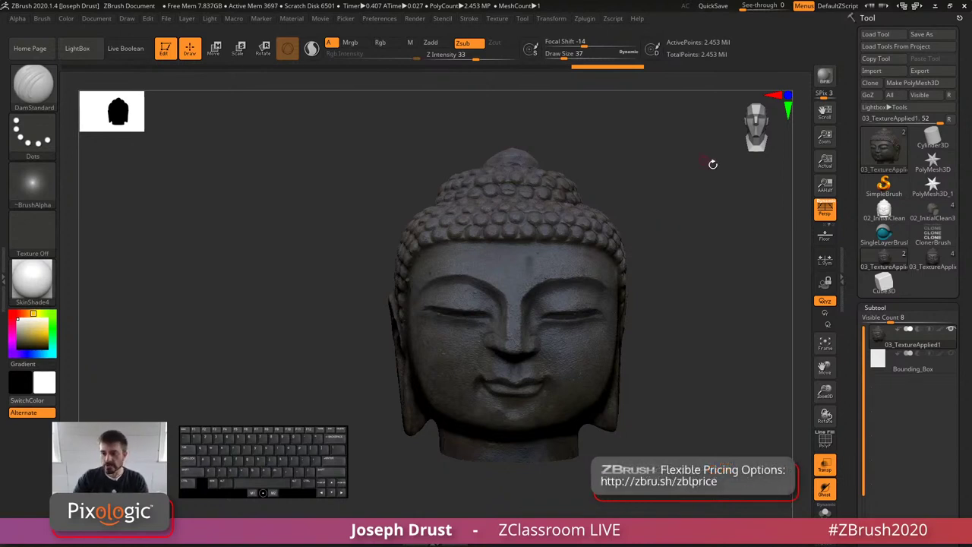
drag(727, 192, 710, 218)
click(590, 20)
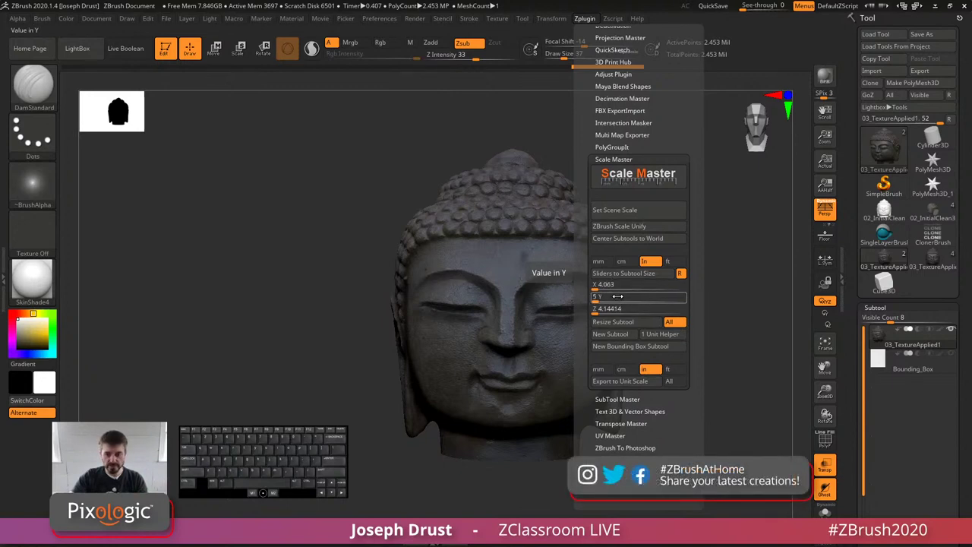
key(Return)
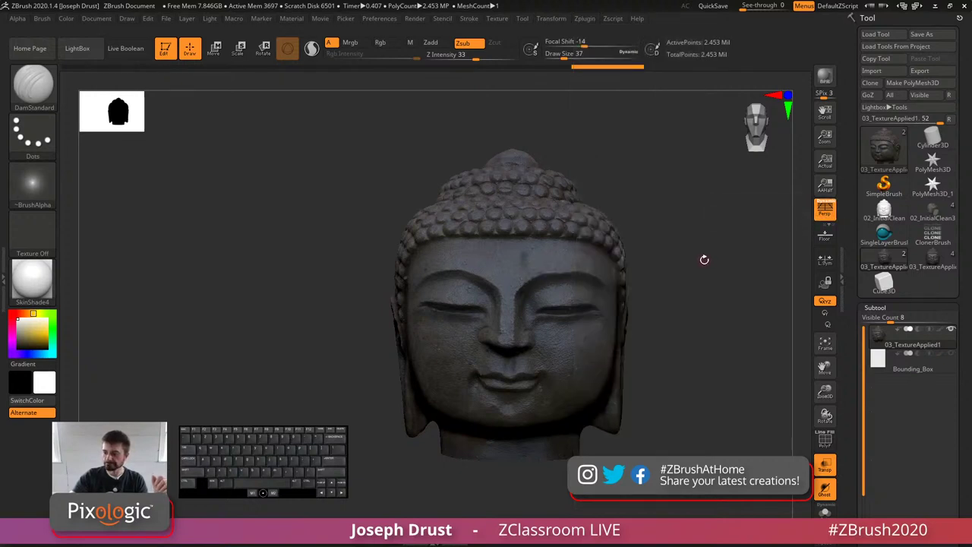
drag(703, 259, 708, 251)
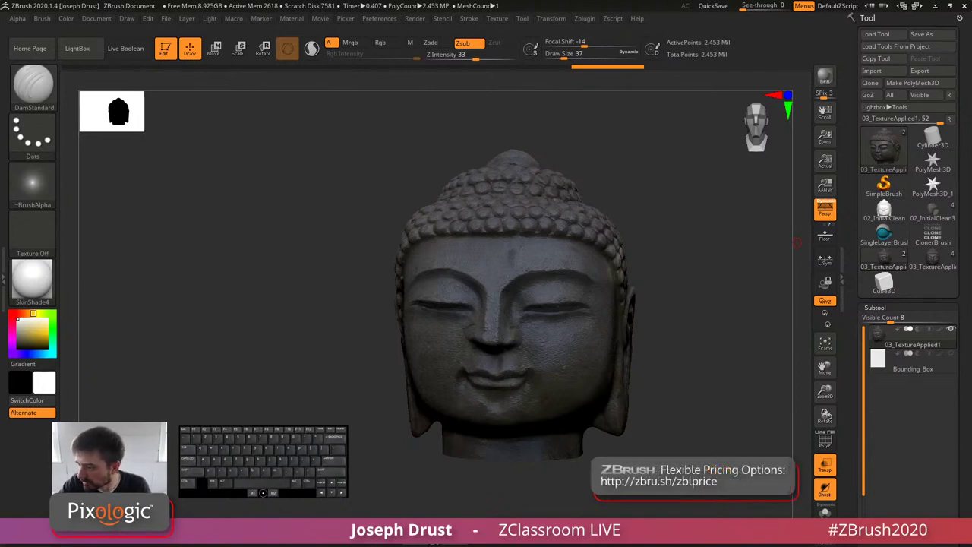
Step: Switch to the browser, copy the web address of the #AskZBrush video on ProjectAll artifacts, and return to ZBrush
key(alt+Tab)
click(390, 40)
right_click(390, 44)
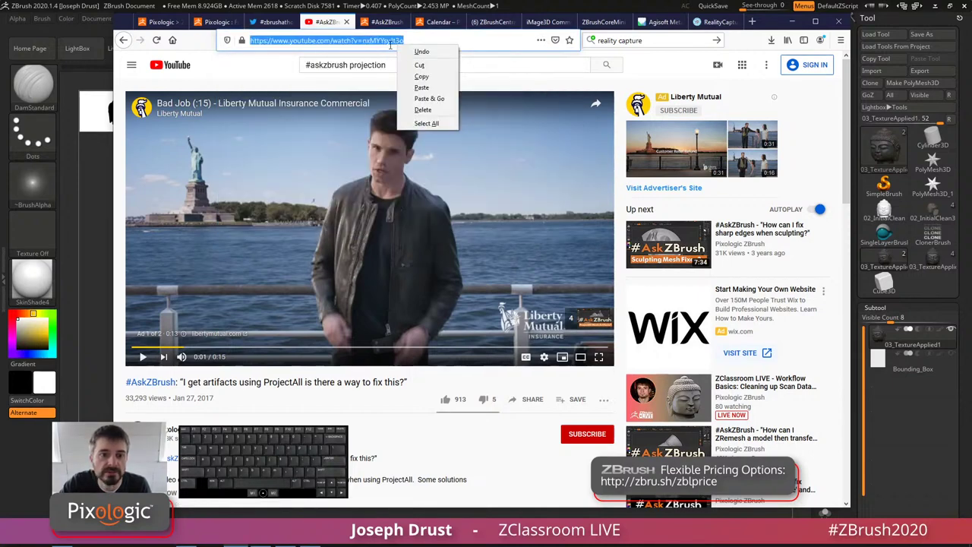
click(422, 76)
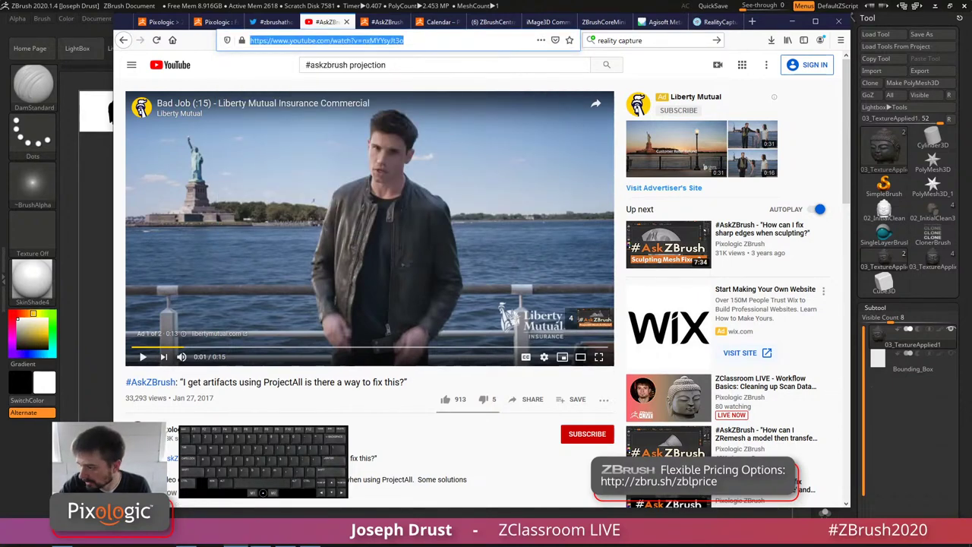
key(alt+Tab)
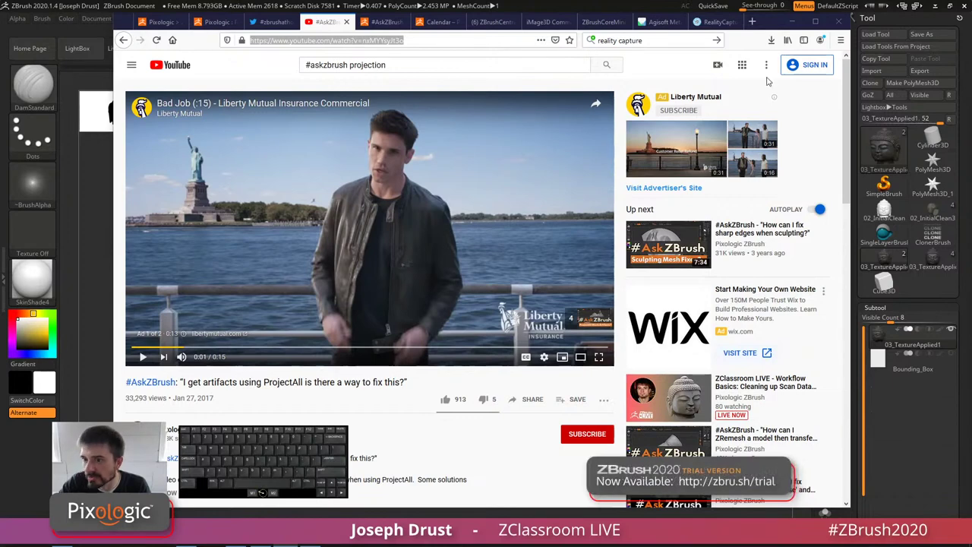
click(730, 6)
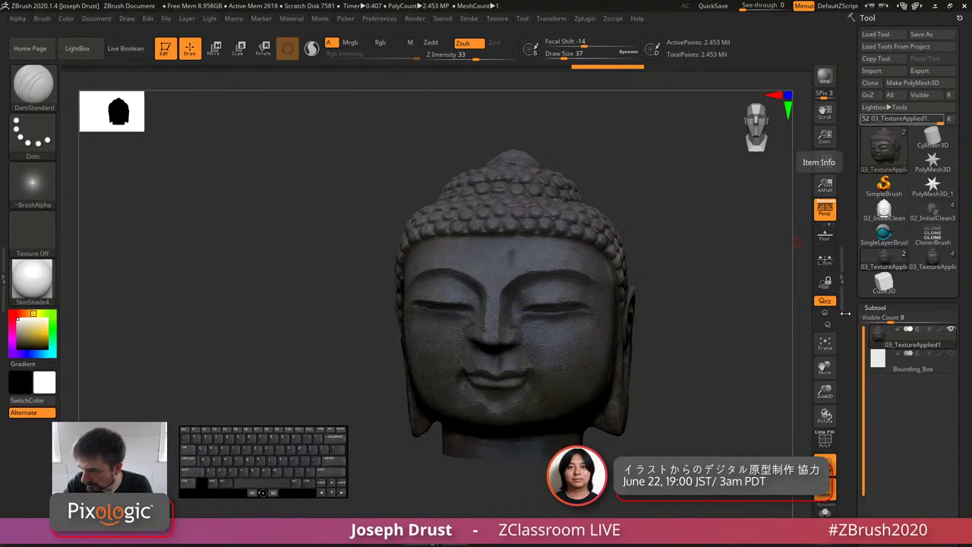
Step: Open TheChild.ZTL from the ScanData project folder and turn off transparency to view the scan from above
mouse_move(734, 249)
mouse_down()
mouse_move(726, 251)
mouse_move(734, 258)
mouse_move(723, 243)
mouse_up()
key(comma)
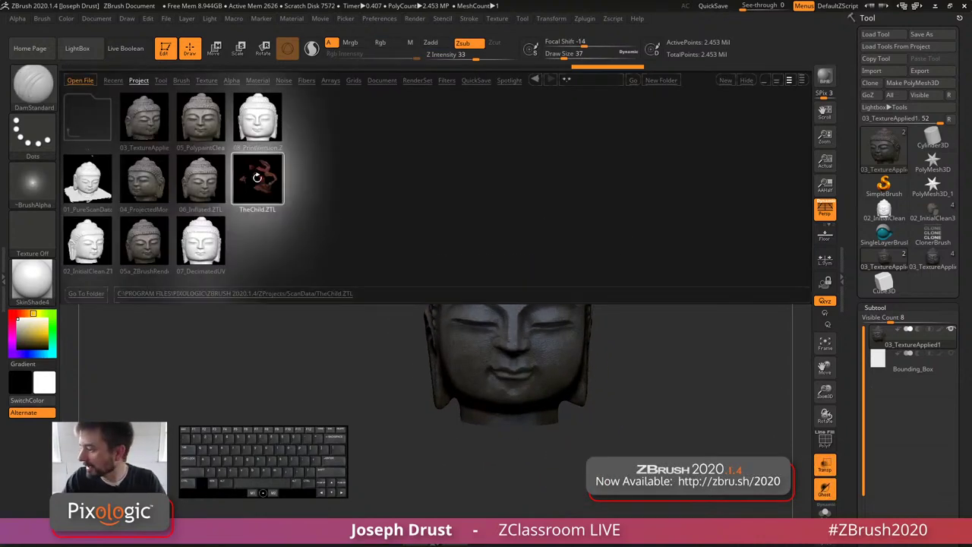
double_click(256, 177)
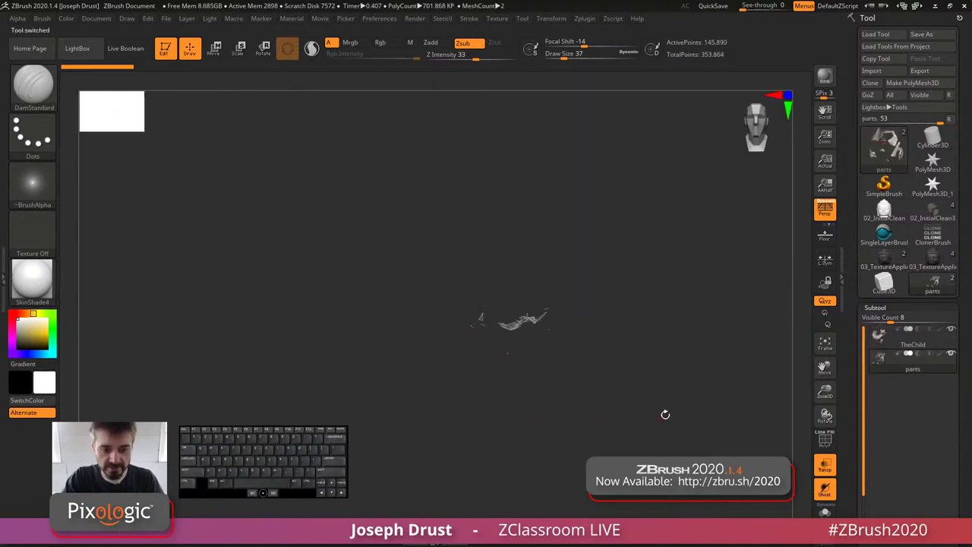
drag(687, 405, 663, 337)
click(825, 467)
drag(749, 364, 710, 416)
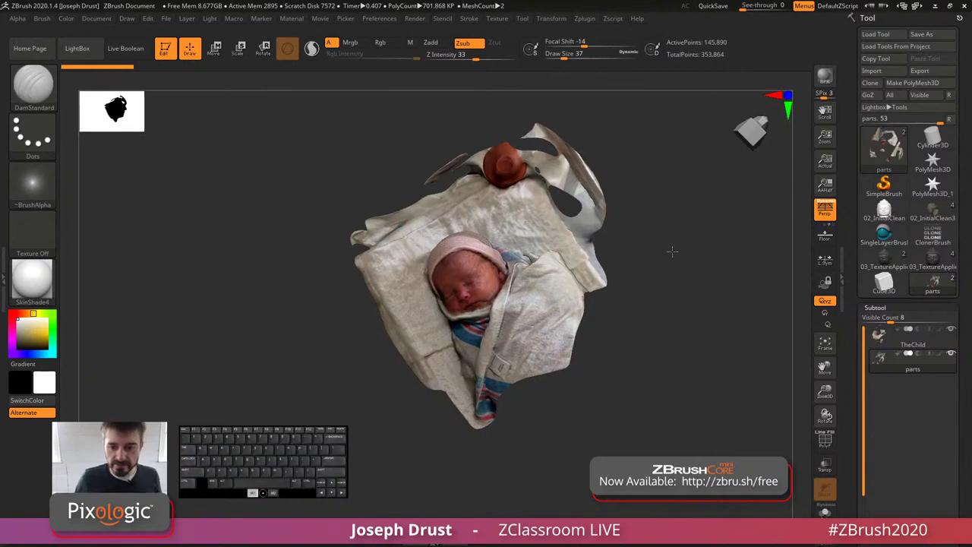
Step: Examine the textured scan of the swaddled baby from several angles
drag(671, 251, 738, 201)
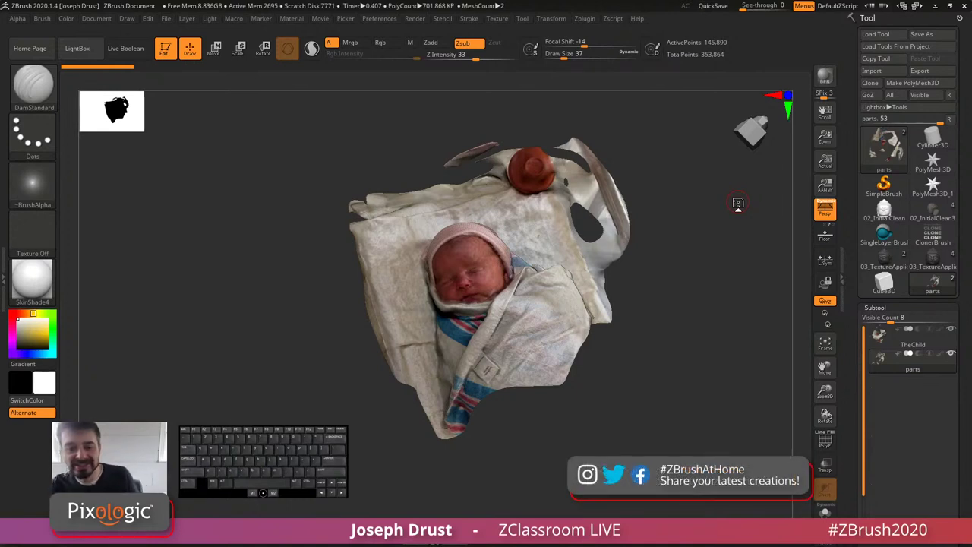
drag(691, 289, 727, 271)
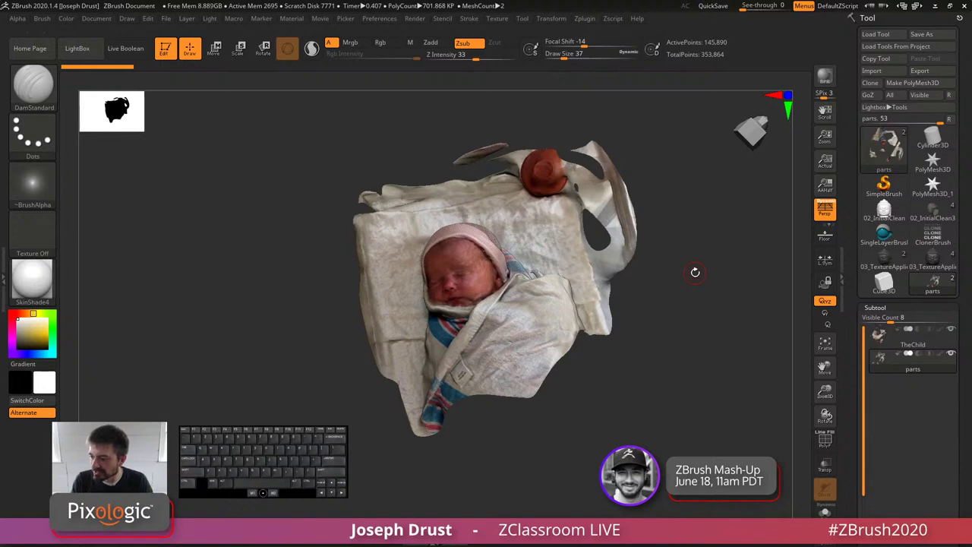
mouse_move(681, 330)
mouse_down()
mouse_move(714, 304)
mouse_move(734, 269)
mouse_move(706, 257)
mouse_up()
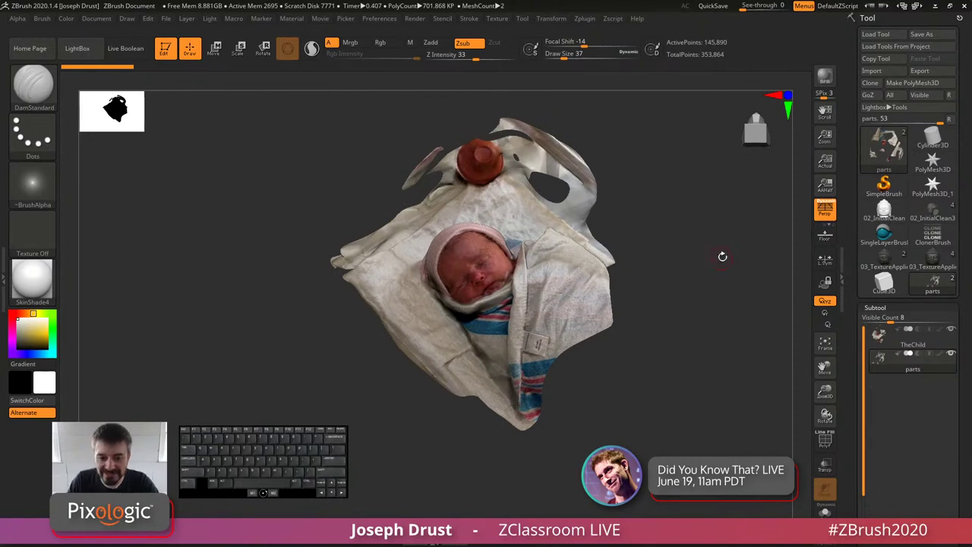
mouse_move(723, 257)
mouse_down()
mouse_move(707, 263)
mouse_move(704, 253)
mouse_up()
Step: Select and isolate the TheChild subtool, hiding the parts subtool, and turn off its texture map
drag(854, 363, 847, 257)
mouse_move(685, 291)
mouse_down()
mouse_move(757, 241)
mouse_move(710, 254)
mouse_move(761, 205)
mouse_up()
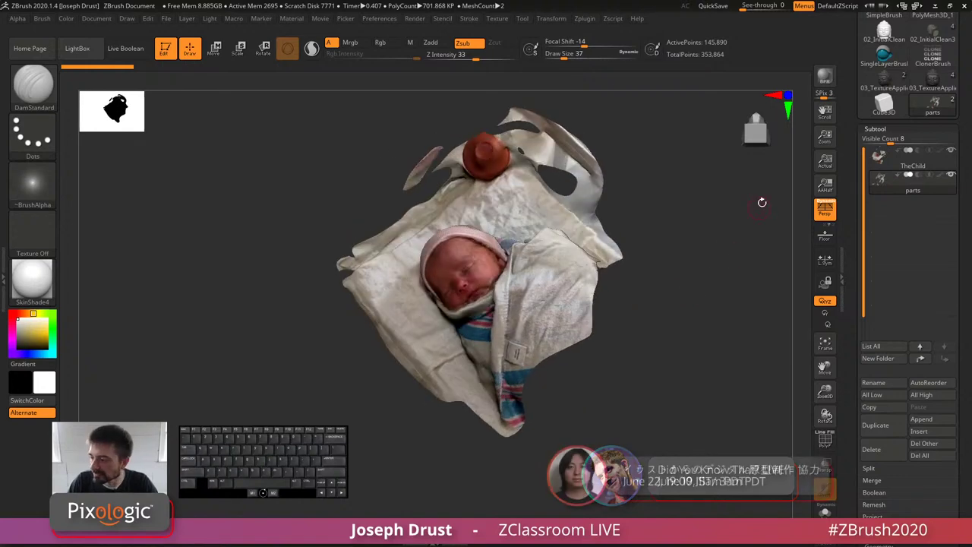
click(945, 156)
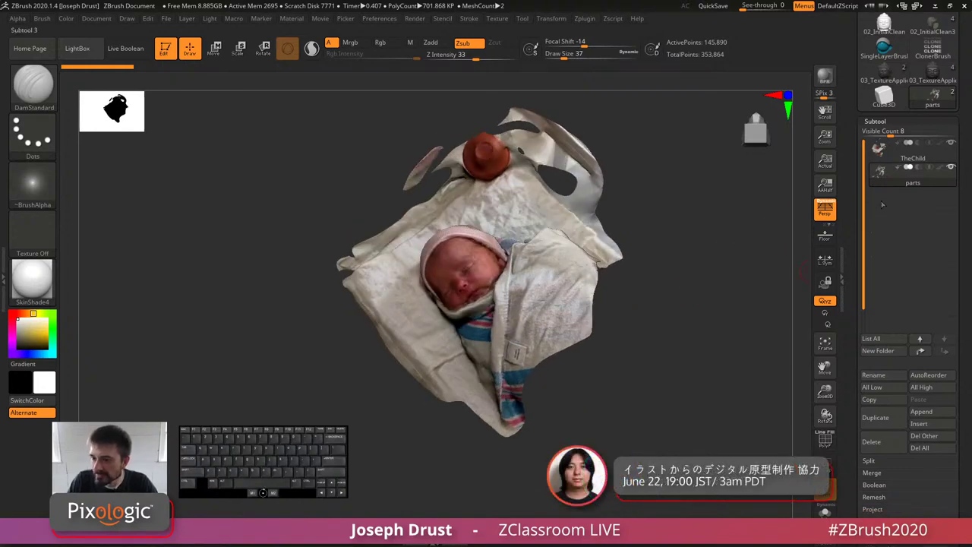
shift+click(950, 147)
mouse_move(768, 302)
mouse_down()
mouse_move(743, 297)
mouse_move(766, 289)
mouse_up()
drag(859, 328, 855, 91)
click(918, 276)
Step: Apply the MatCap Gray material to inspect the untextured surface of the scan
mouse_move(760, 223)
alt+mouse_down()
mouse_move(769, 210)
mouse_move(767, 228)
alt+mouse_up()
click(32, 281)
click(300, 195)
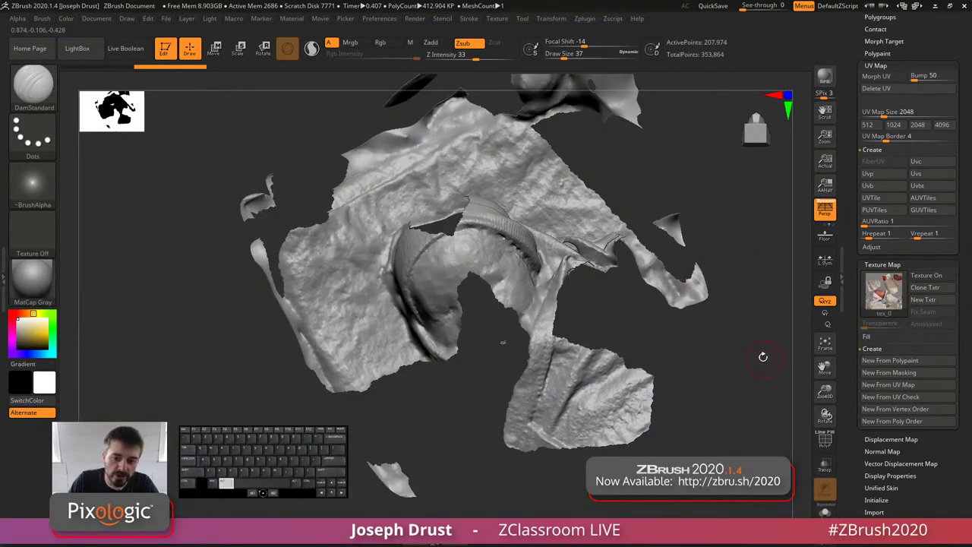
drag(763, 356, 721, 328)
Step: Turn the scan's texture map back on and switch the material to SkinShade4
click(925, 275)
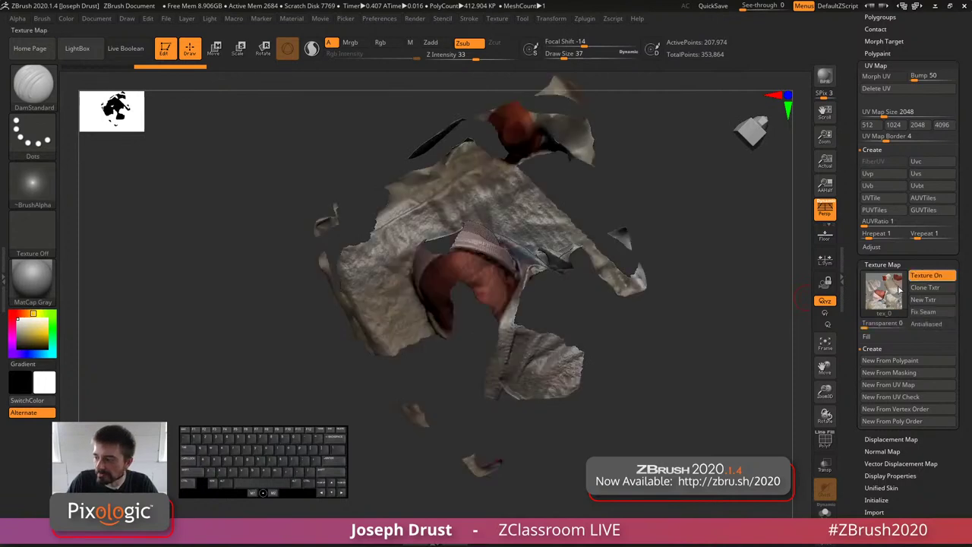
drag(848, 256, 849, 339)
mouse_move(715, 320)
mouse_down()
mouse_move(787, 248)
mouse_move(739, 284)
mouse_move(764, 334)
mouse_up()
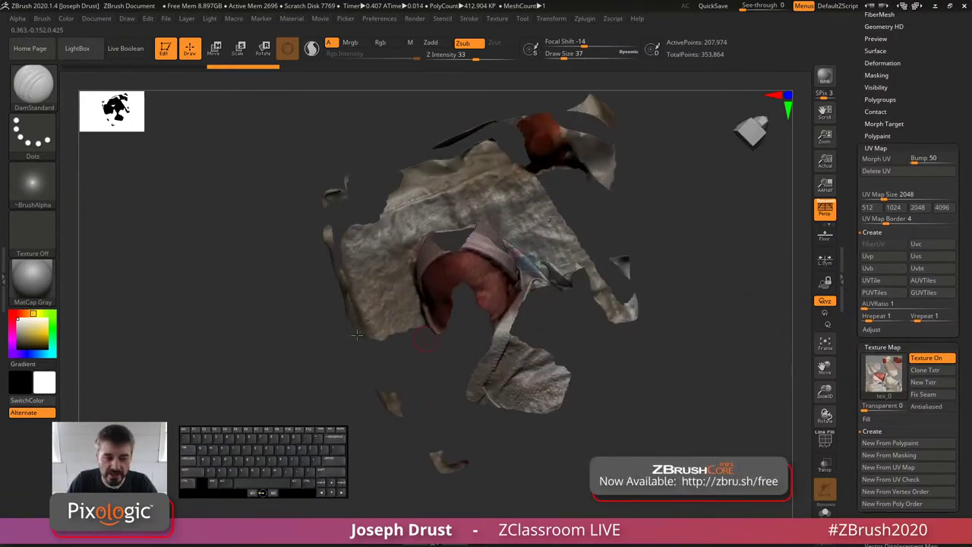
click(33, 281)
click(394, 190)
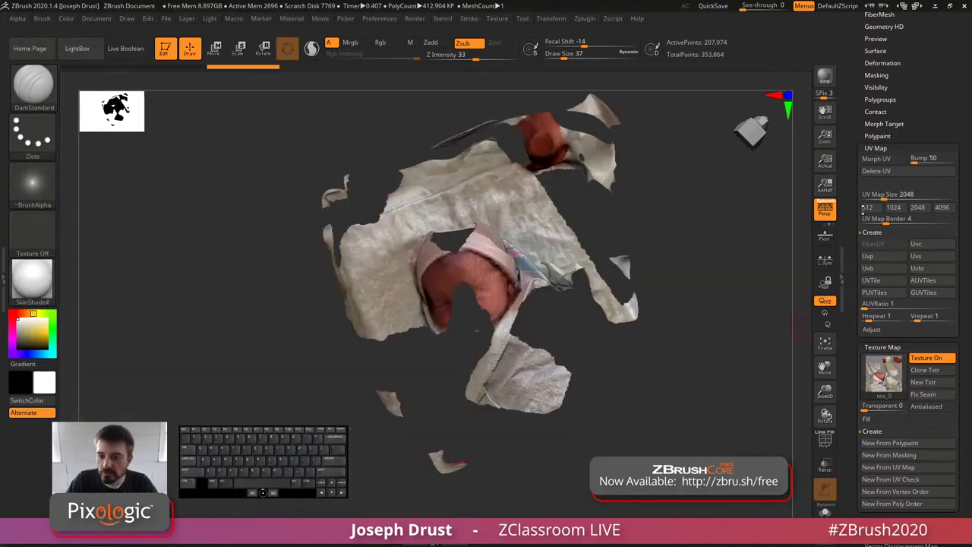
Step: Show the parts subtool again and view the complete scan from several angles
scroll(863, 209, up, 10)
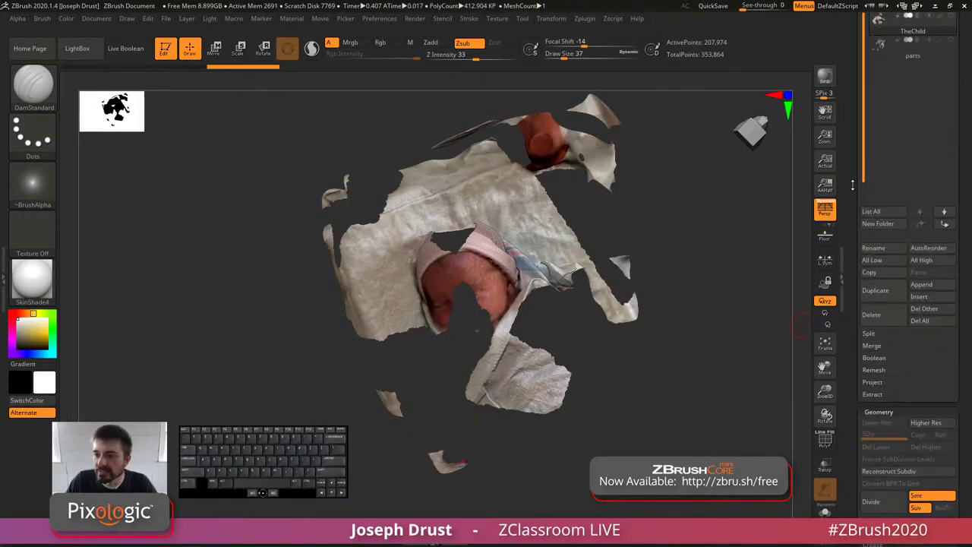
scroll(852, 184, up, 5)
click(952, 301)
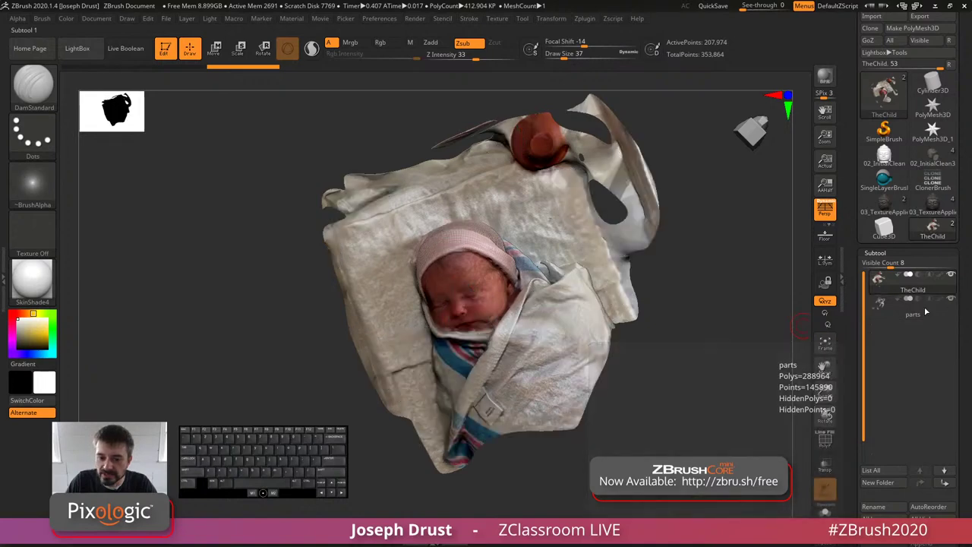
drag(727, 326, 752, 247)
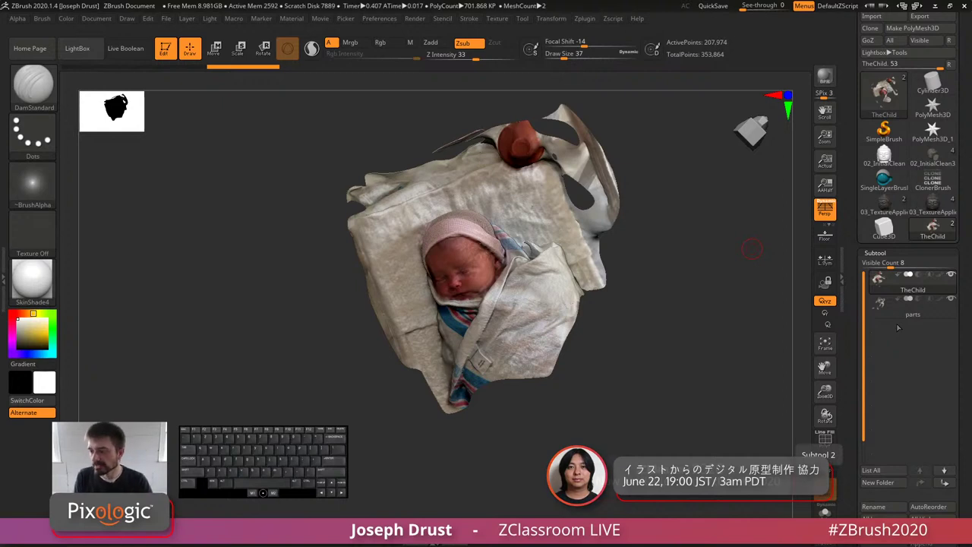
drag(720, 283, 686, 234)
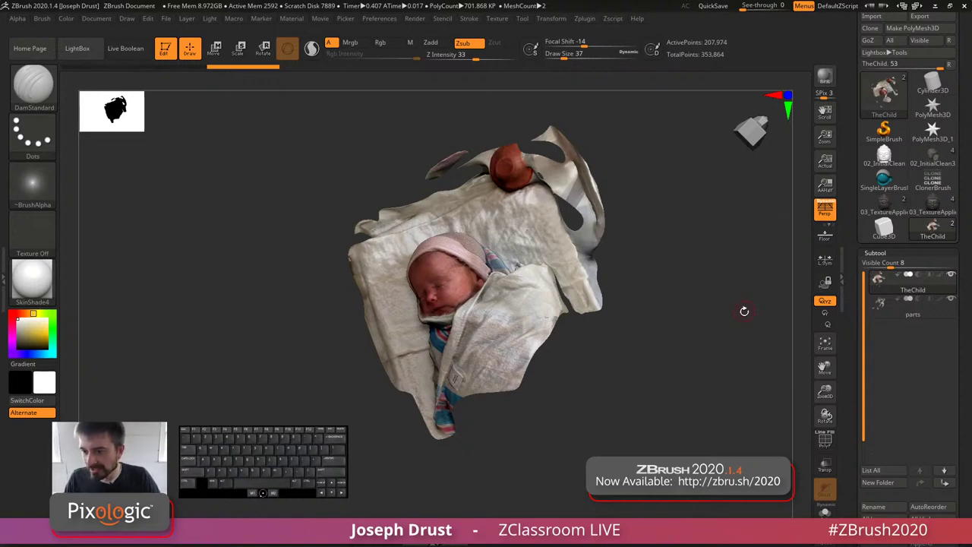
Step: Merge the visible TheChild and parts subtools into a new single tool with MergeVisible
mouse_move(743, 312)
mouse_down()
mouse_move(755, 319)
mouse_move(733, 313)
mouse_up()
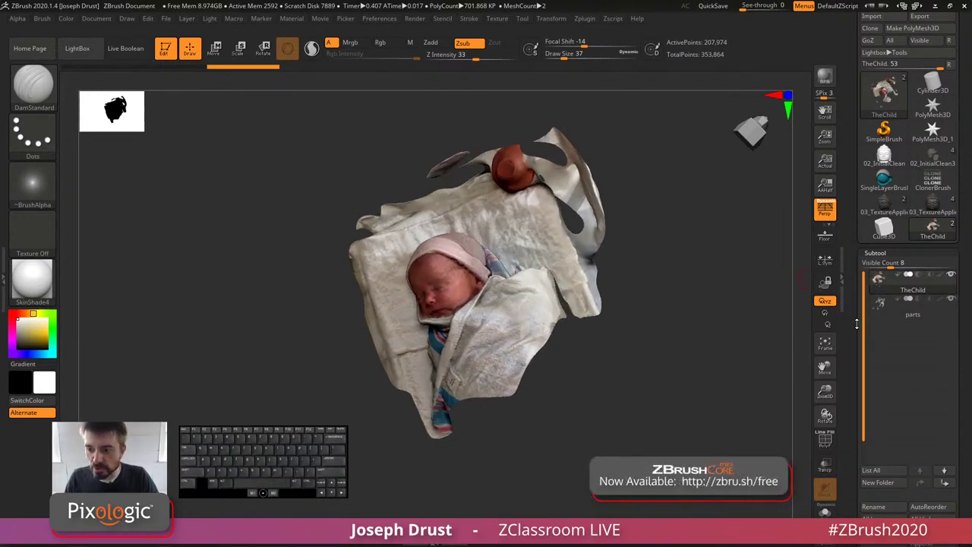
drag(858, 321, 859, 237)
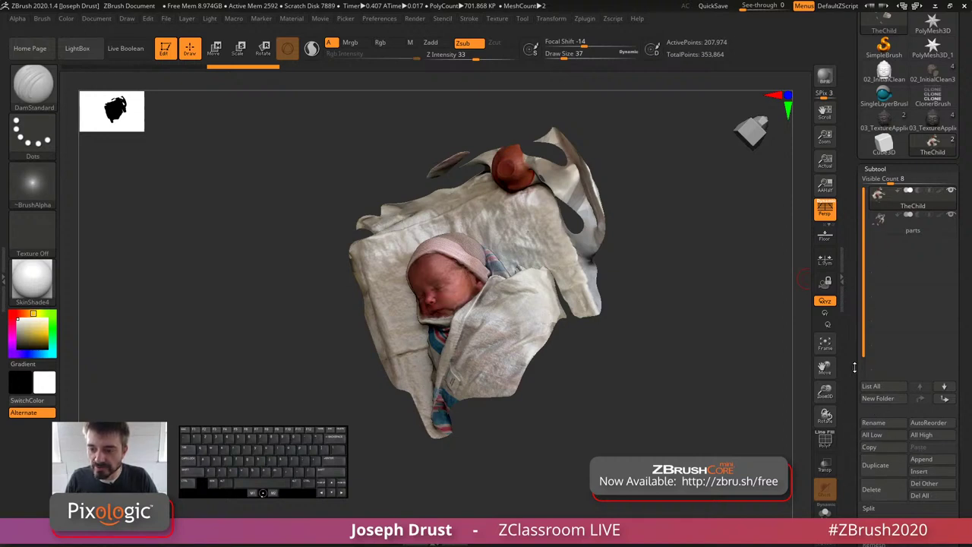
scroll(853, 316, down, 3)
click(872, 404)
click(880, 428)
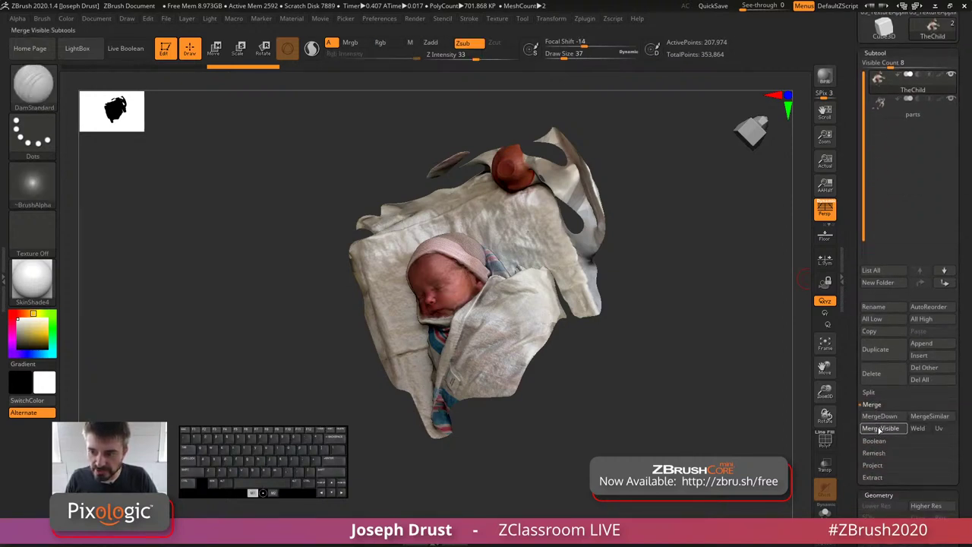
Step: Append the merged TheChild tool to the subtool list and make it the active subtool
scroll(926, 122, up, 2)
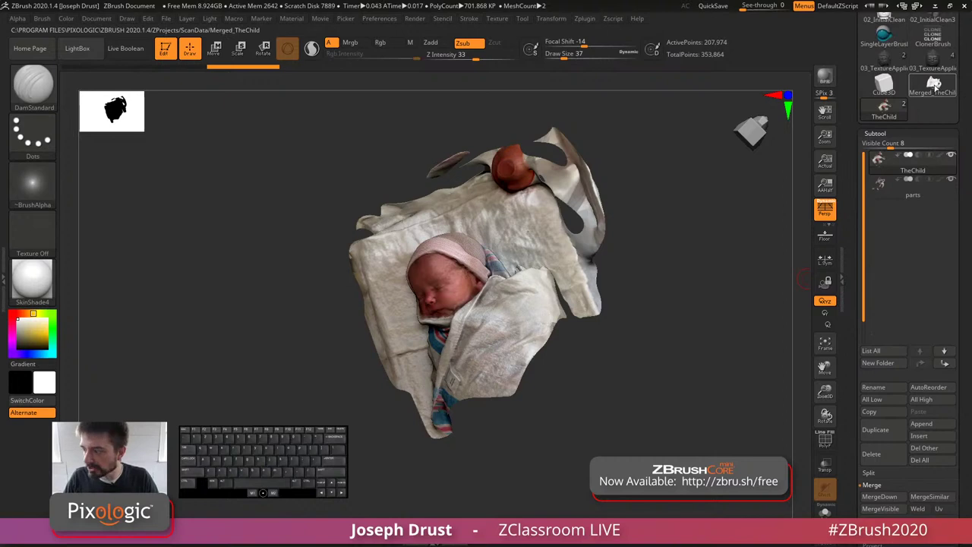
scroll(889, 425, up, 2)
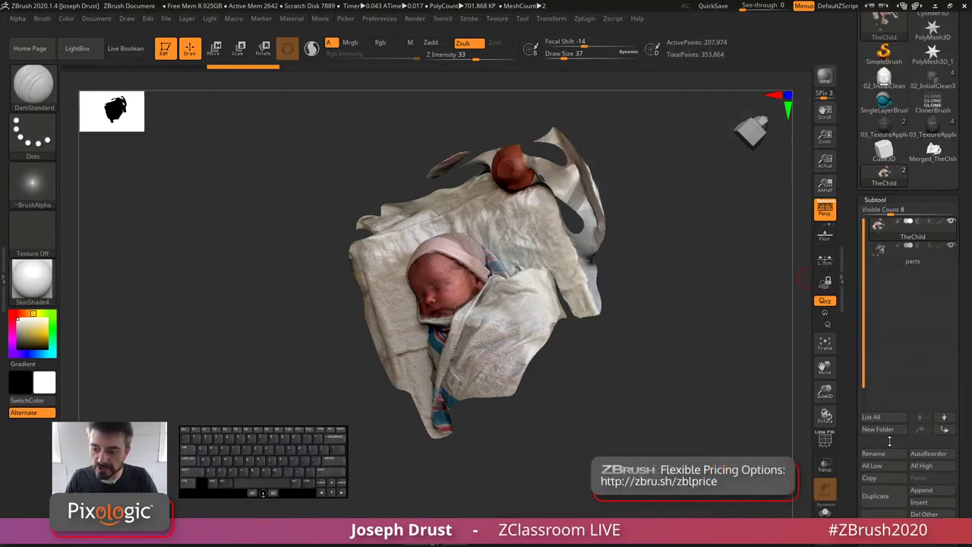
click(922, 490)
click(534, 314)
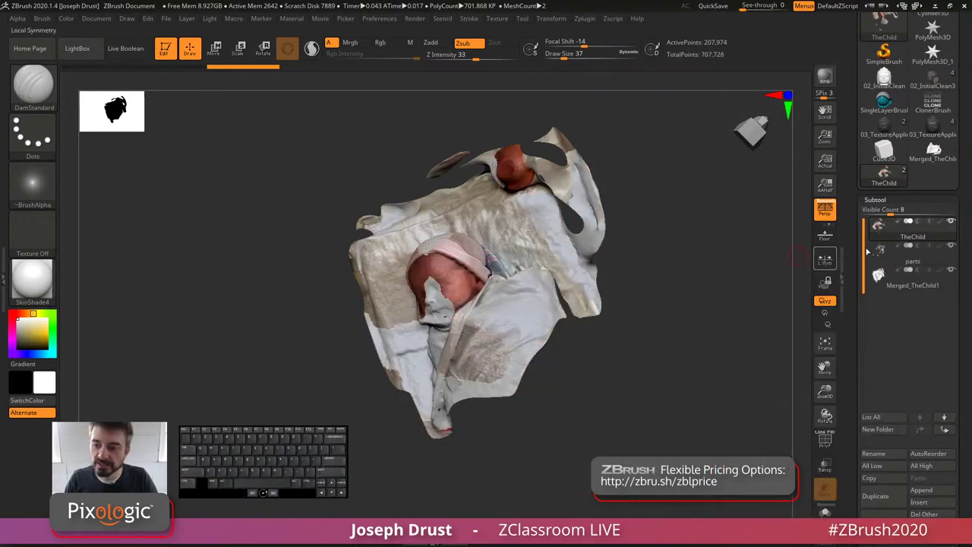
click(895, 278)
drag(703, 331, 729, 331)
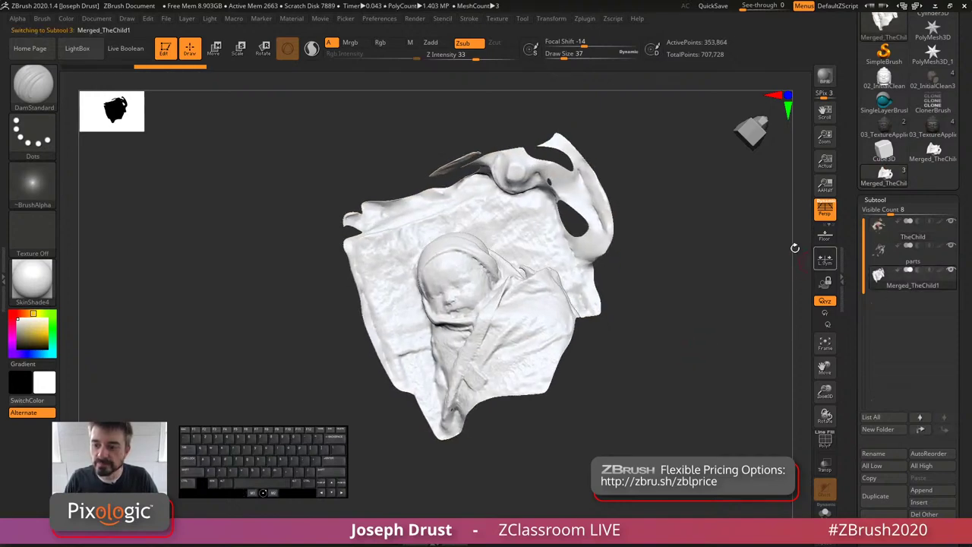
Step: Apply StartupMaterial to the merged subtool and view its untextured surface more closely
click(32, 279)
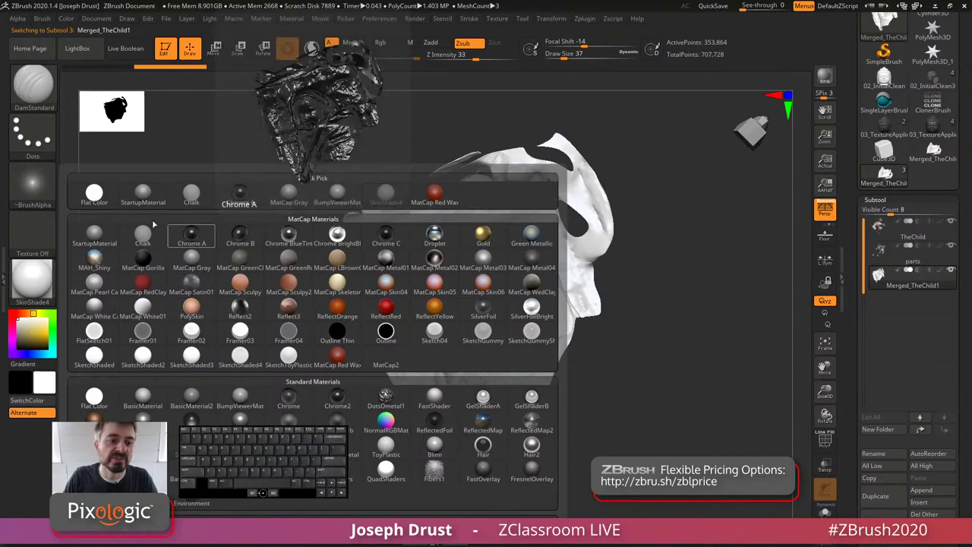
click(147, 193)
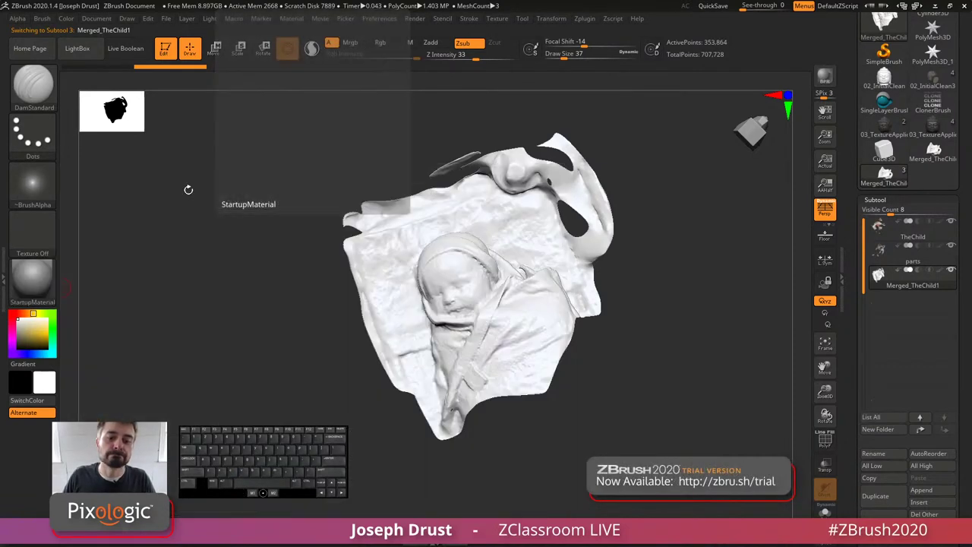
alt+drag(733, 262, 439, 253)
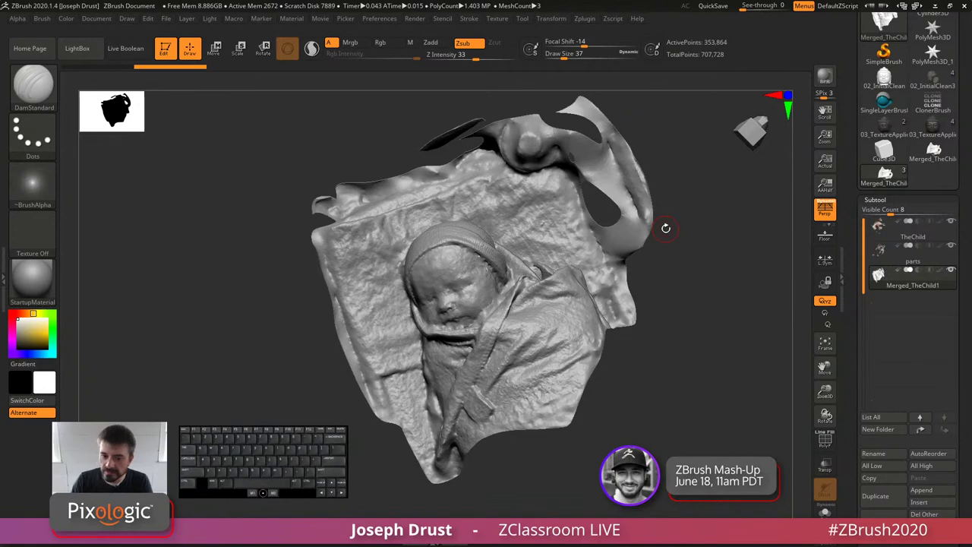
mouse_move(752, 302)
mouse_down()
mouse_move(764, 297)
mouse_move(738, 305)
mouse_up()
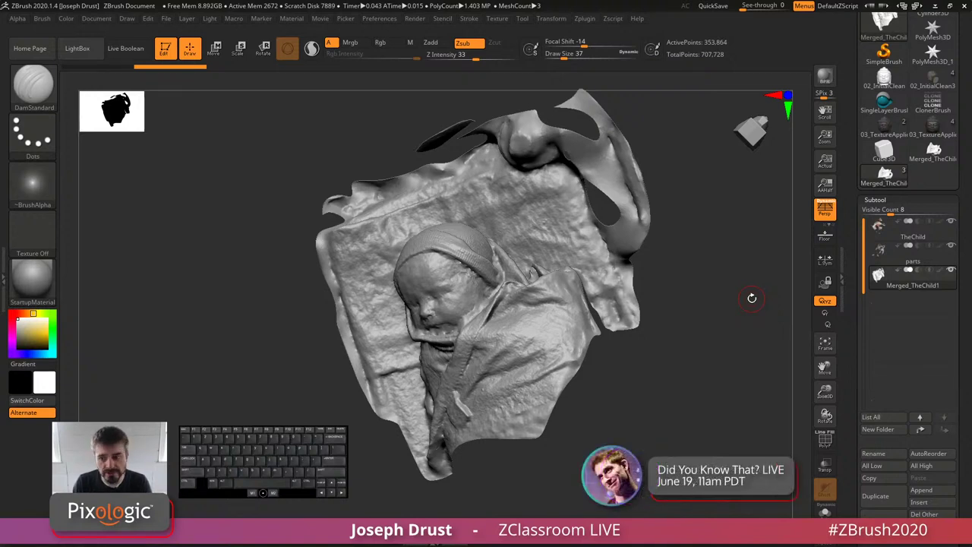
Step: Expand the Modify Topology options and examine the WeldPoints command for the merged mesh
drag(849, 329, 856, 216)
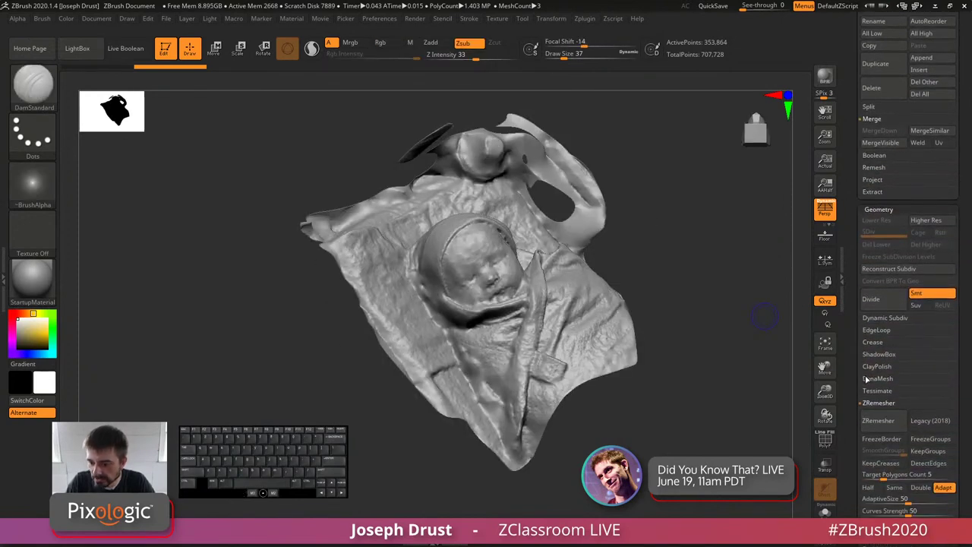
scroll(854, 392, down, 3)
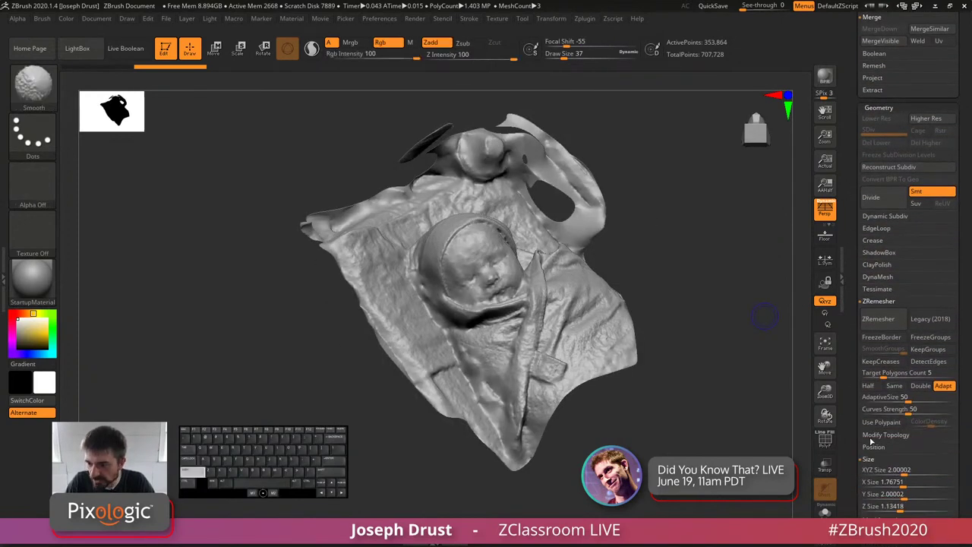
click(876, 435)
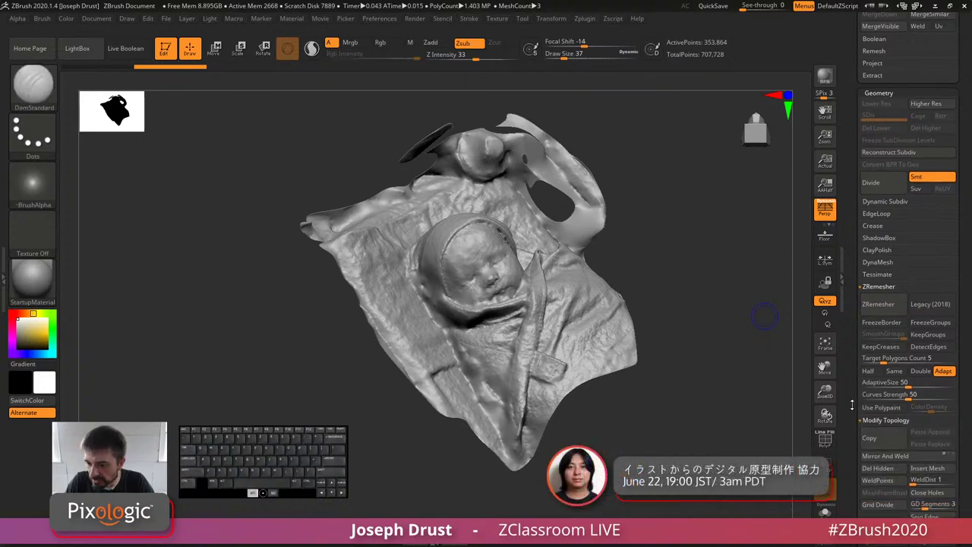
scroll(857, 379, down, 5)
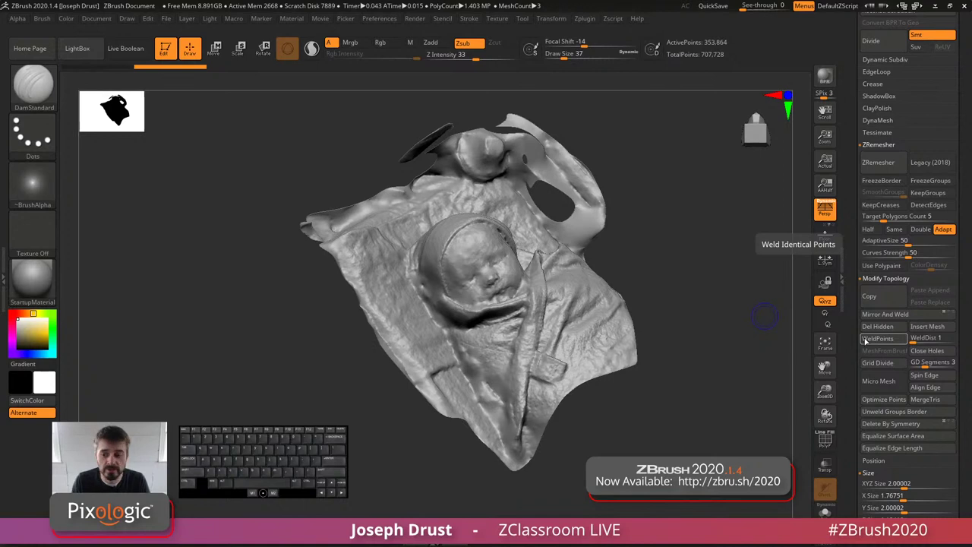
drag(851, 120, 849, 195)
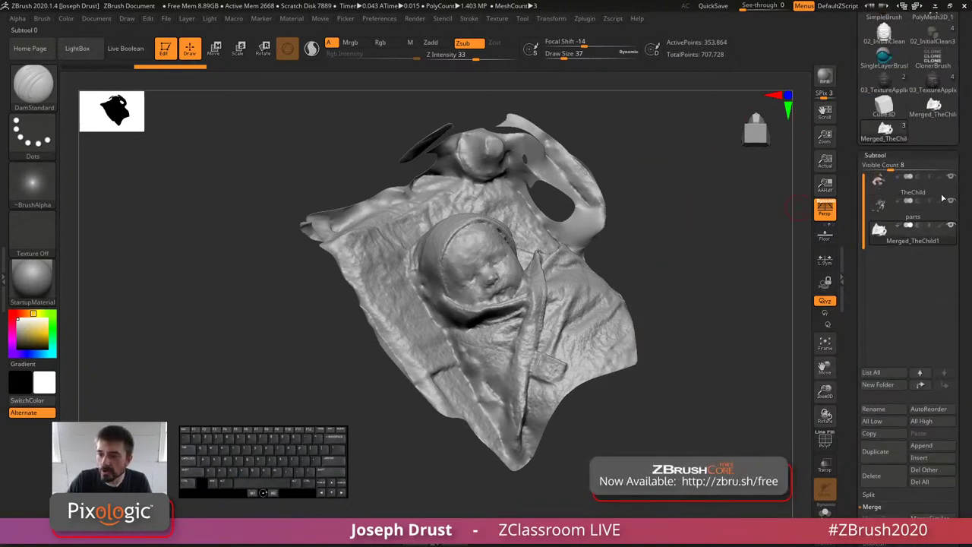
Step: Activate the Move gizmo and start rotating the scan towards the world axes, checking its tilt from several angles
click(219, 50)
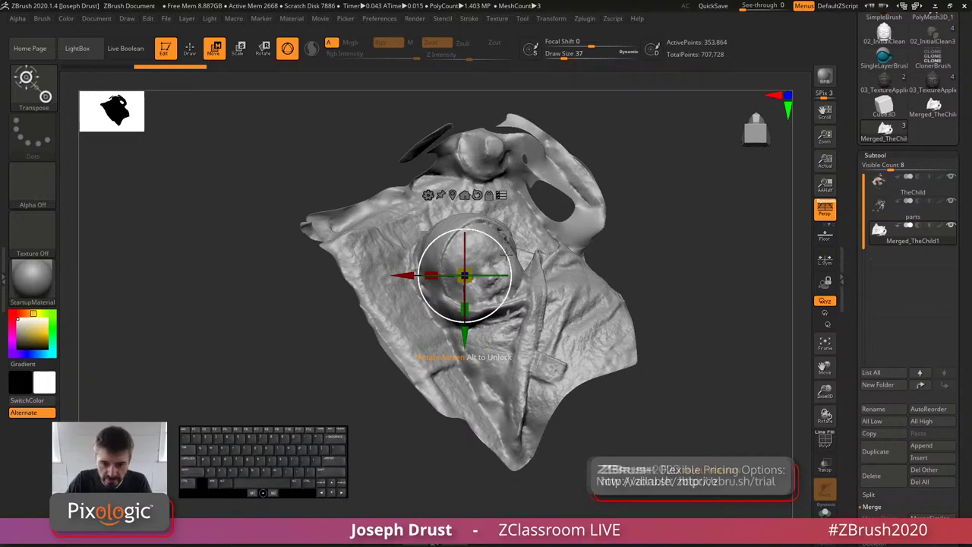
mouse_move(503, 253)
mouse_down()
mouse_move(514, 286)
mouse_move(459, 264)
mouse_move(447, 279)
mouse_move(504, 249)
mouse_up()
drag(758, 283, 757, 254)
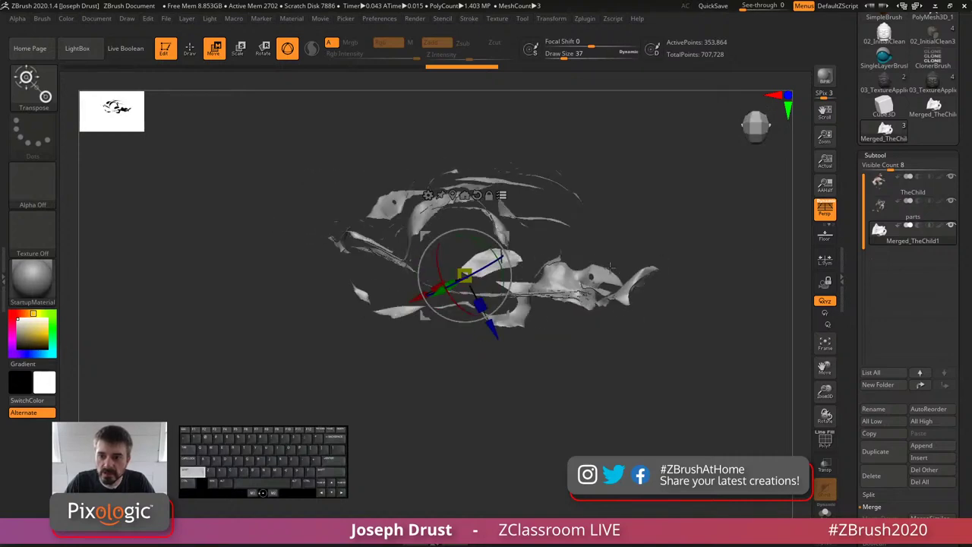
drag(645, 233, 621, 169)
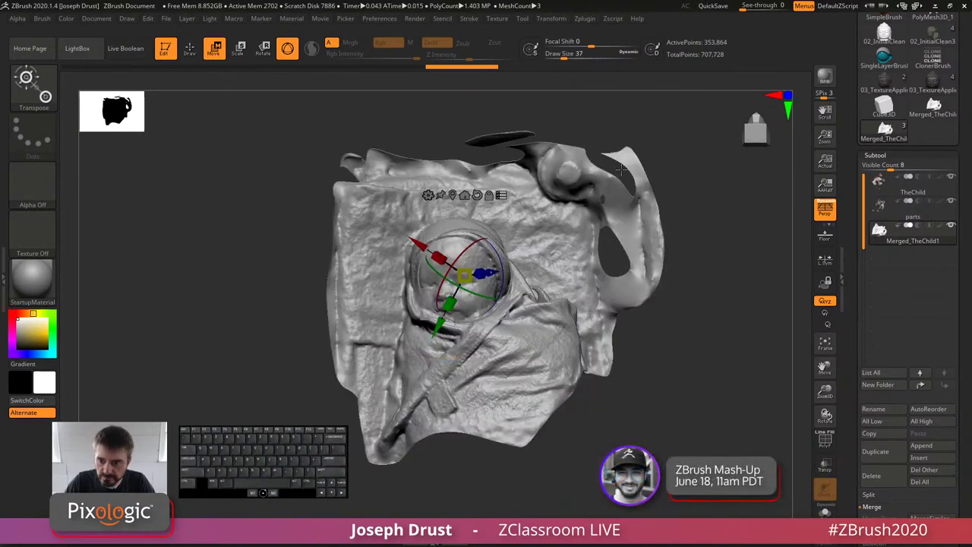
drag(728, 181, 724, 304)
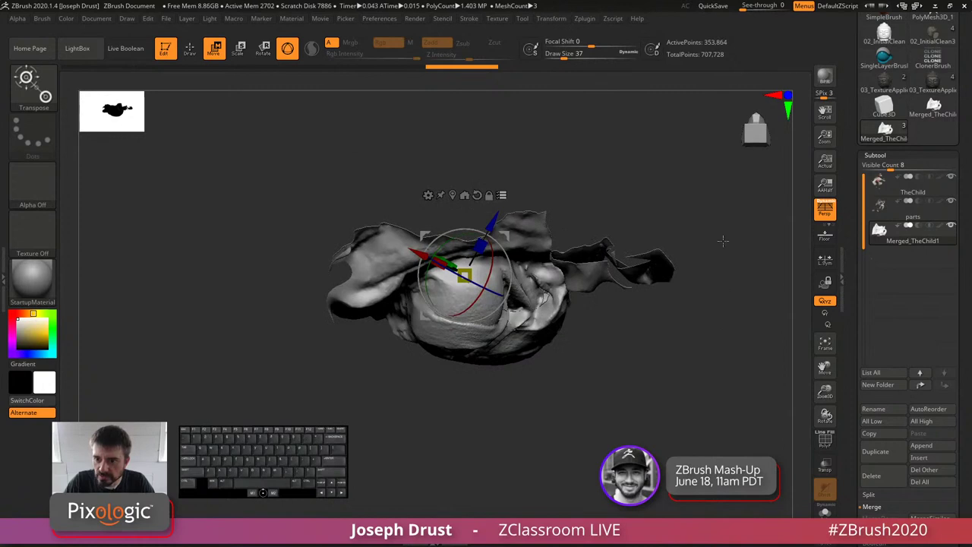
shift+drag(721, 264, 717, 225)
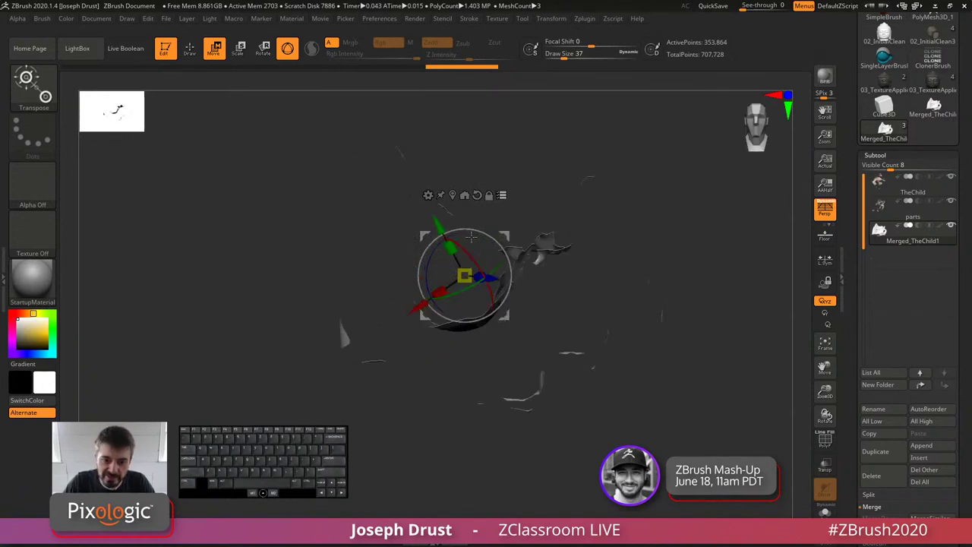
Step: Refine the scan's rotation with the gizmo until the baby lies upright and facing the front view
mouse_move(465, 278)
mouse_down()
mouse_move(454, 240)
mouse_move(464, 210)
mouse_move(462, 277)
mouse_up()
drag(681, 309, 708, 199)
drag(507, 252, 507, 251)
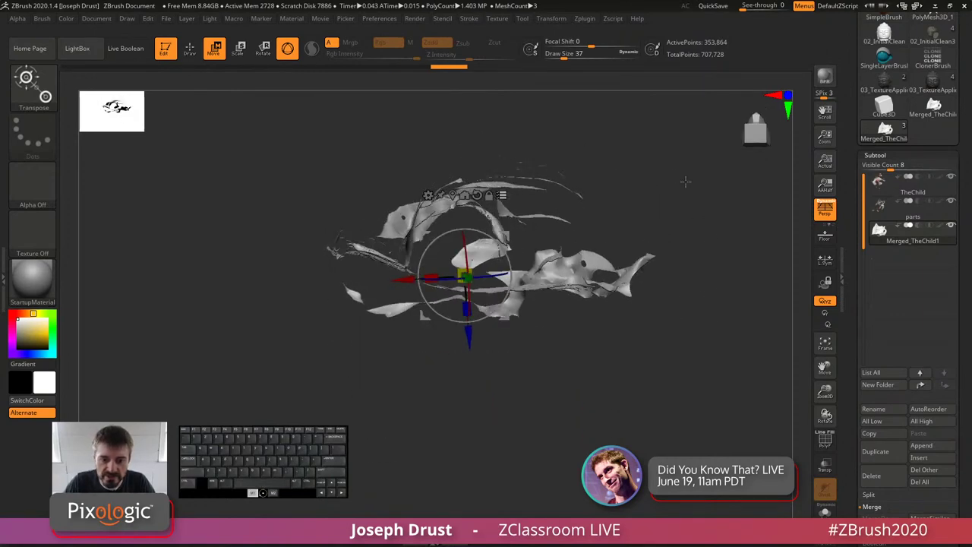
drag(686, 182, 718, 313)
drag(465, 335, 465, 328)
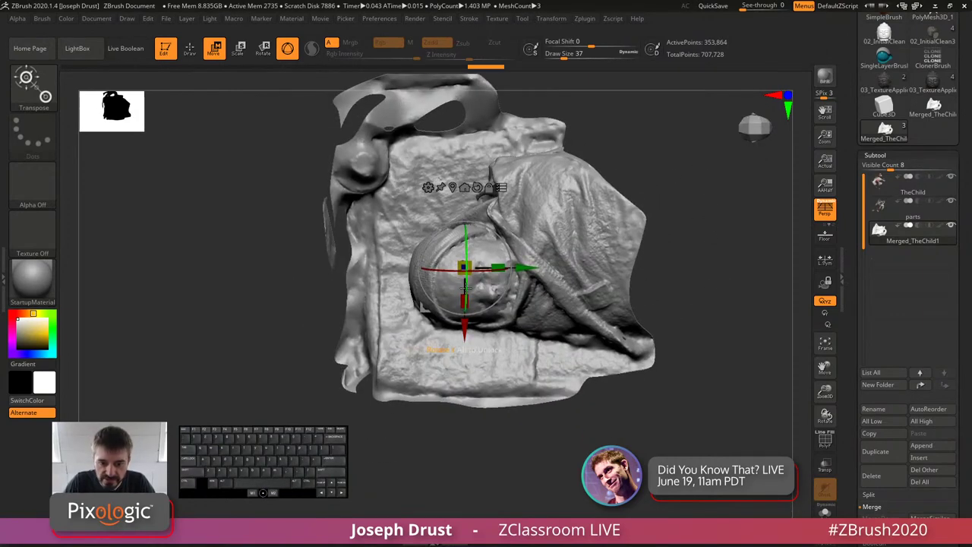
drag(468, 292, 466, 292)
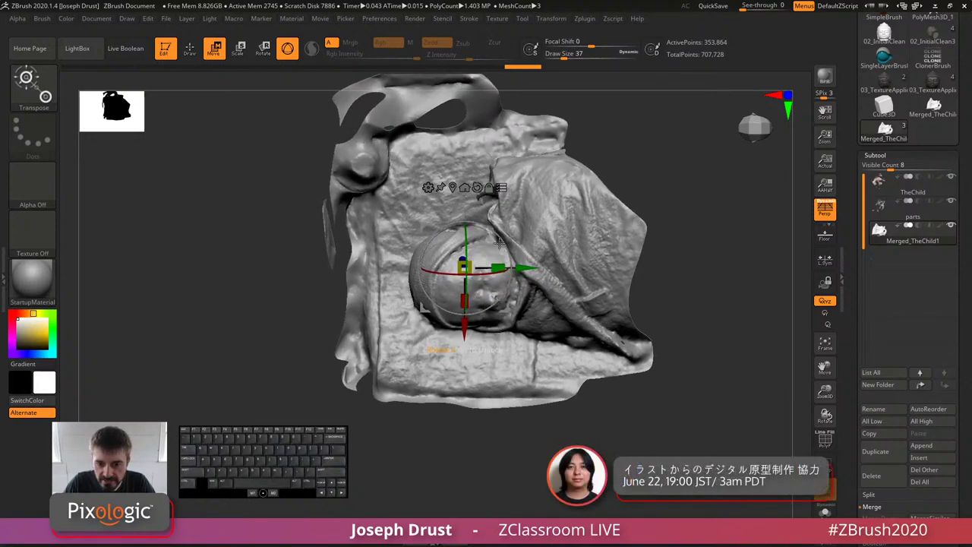
drag(502, 239, 665, 214)
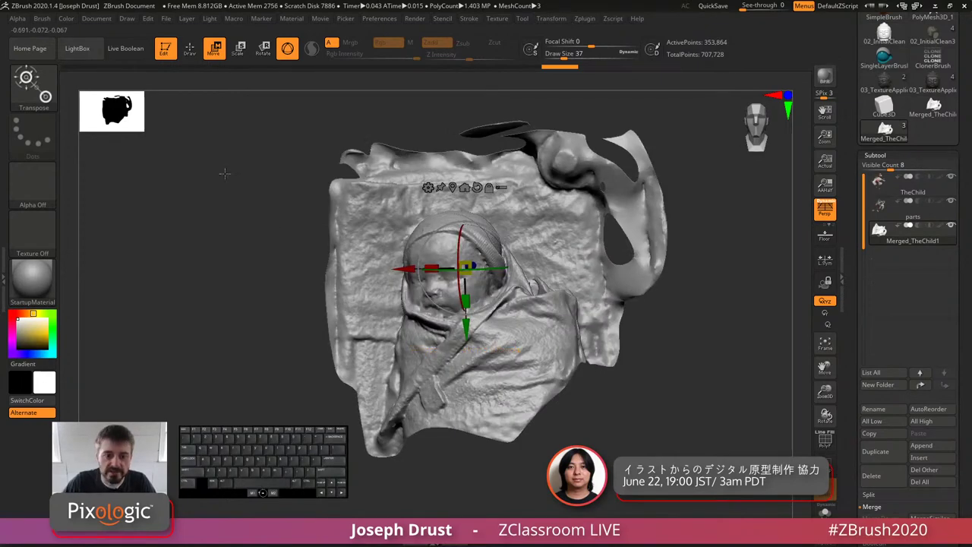
Step: Return to Draw mode and hide the parts and TheChild subtools so only the merged mesh shows
key(q)
alt+drag(734, 350, 762, 370)
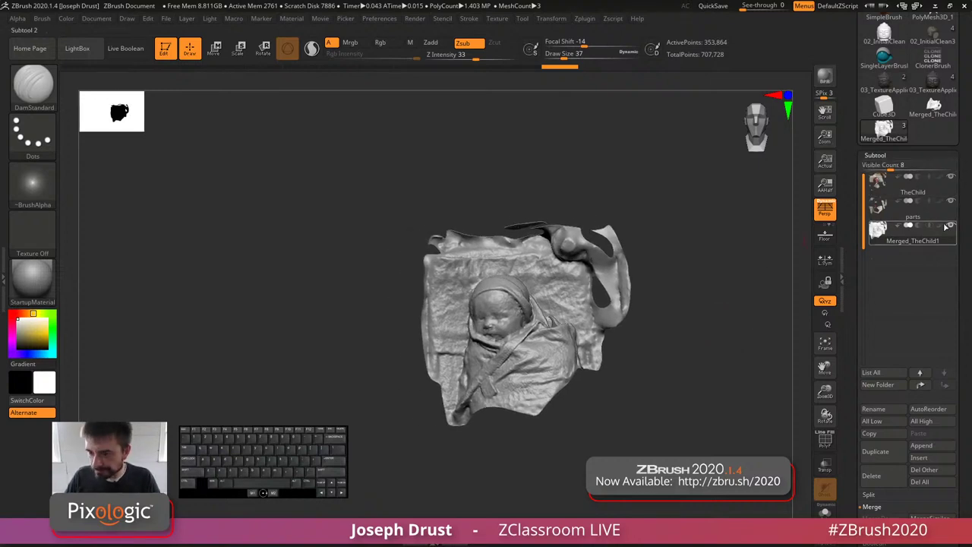
click(951, 202)
click(949, 177)
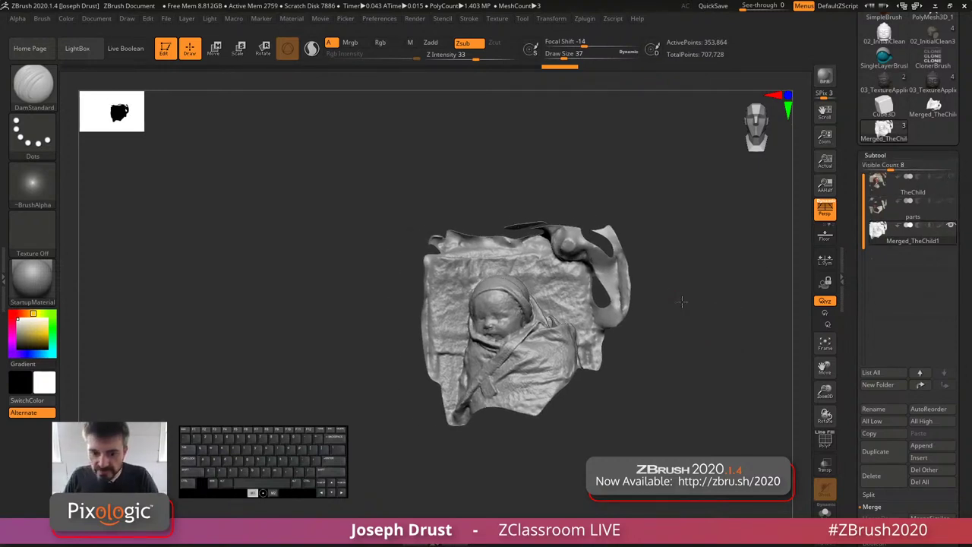
alt+drag(679, 302, 748, 331)
Step: Weld the coincident points of the merged mesh using the Modify Topology options
drag(849, 356, 850, 355)
scroll(853, 266, down, 5)
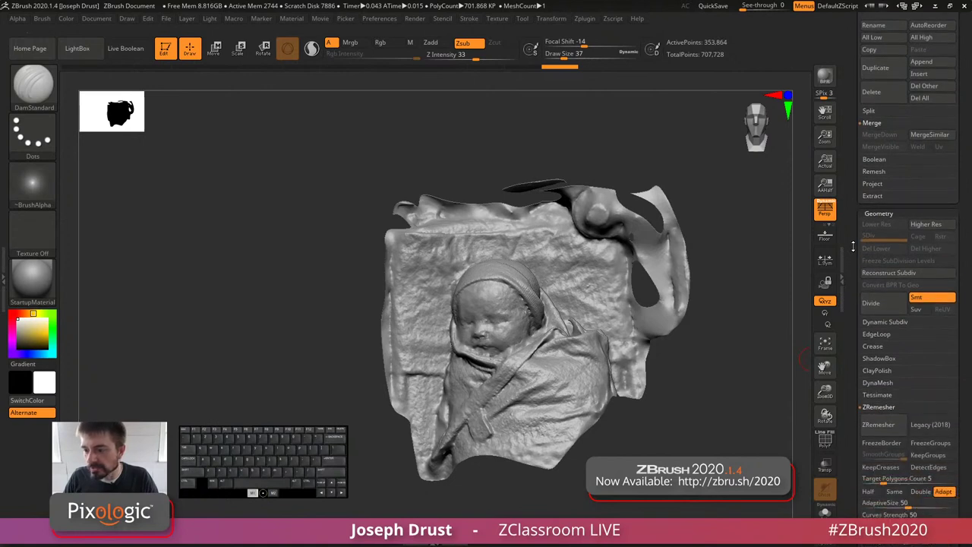
scroll(863, 350, down, 2)
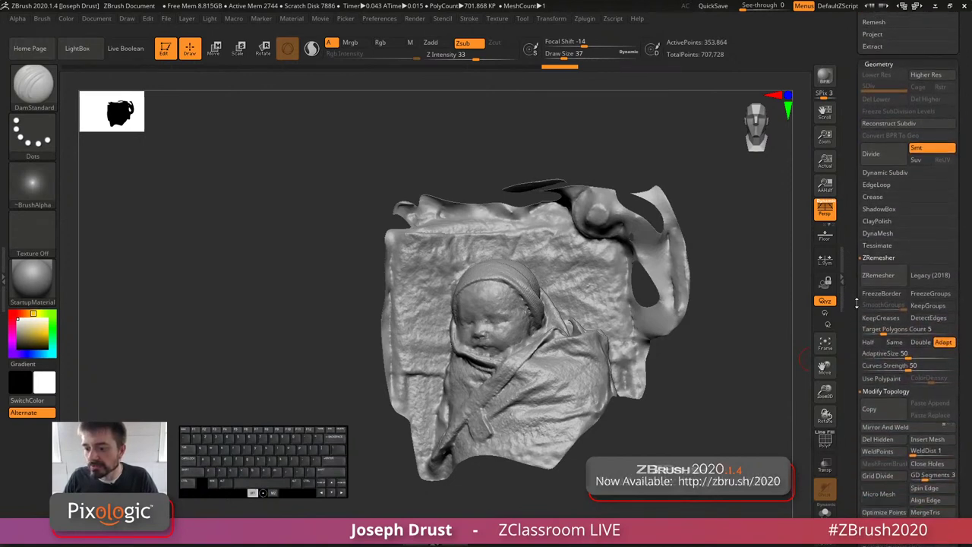
scroll(866, 336, down, 2)
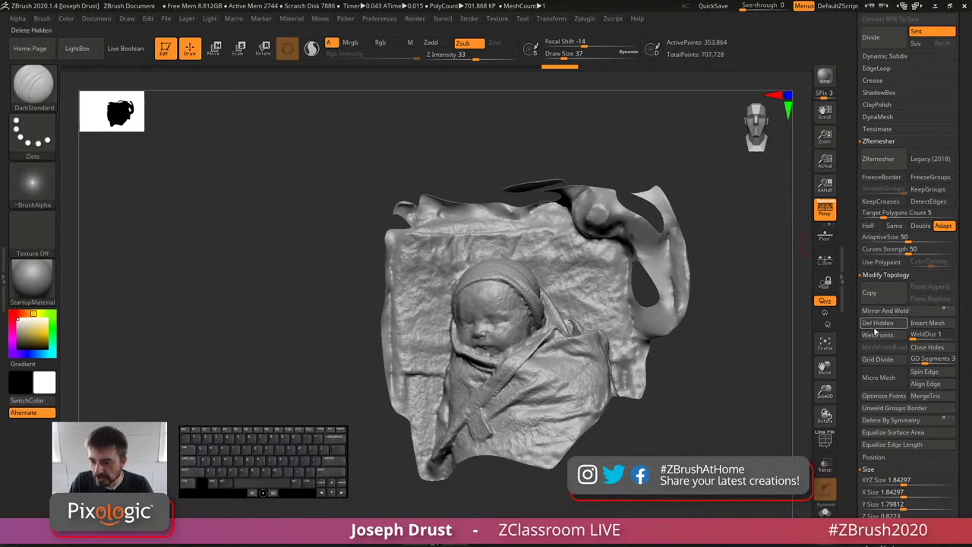
click(876, 325)
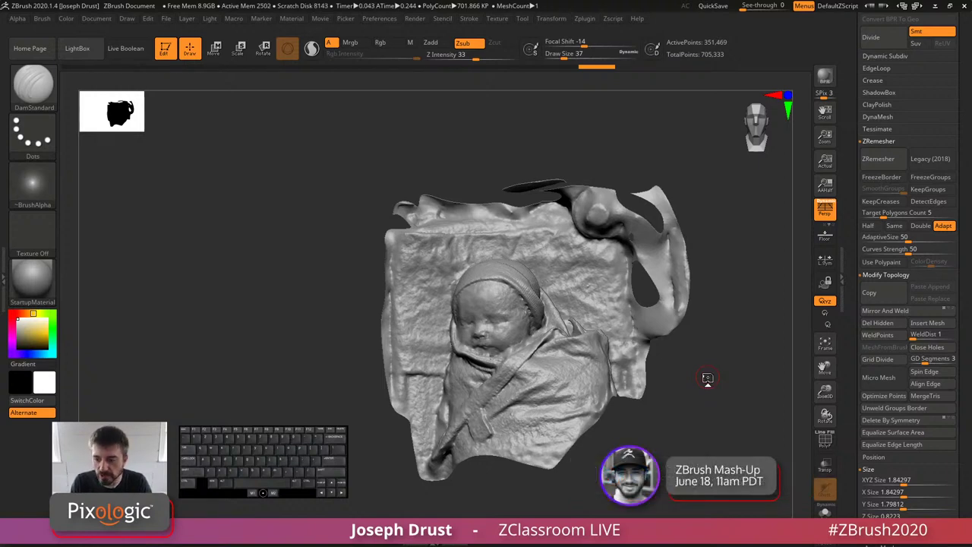
mouse_move(719, 321)
mouse_down()
mouse_move(738, 337)
mouse_move(718, 332)
mouse_up()
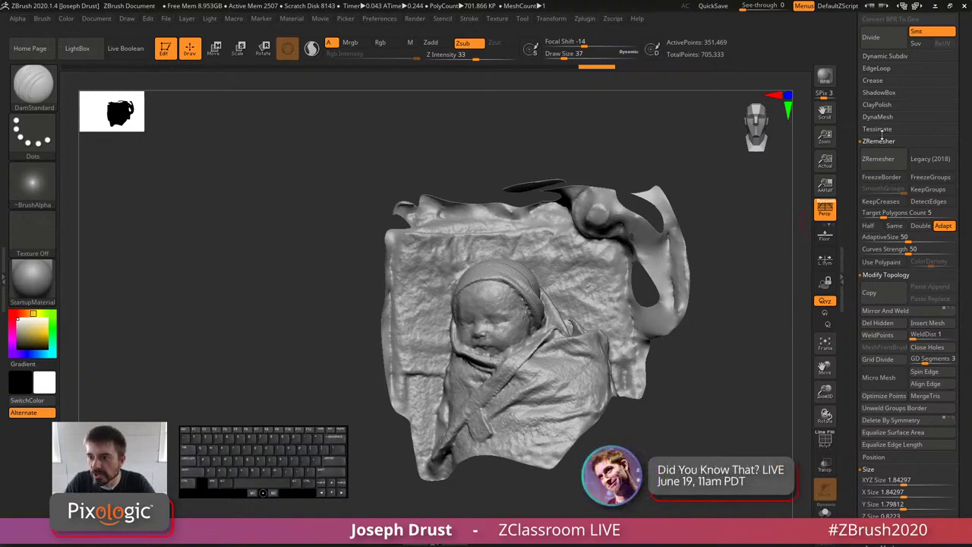
Step: Try DynaMesh at resolution 128 on the merged mesh and undo it
click(878, 117)
click(877, 135)
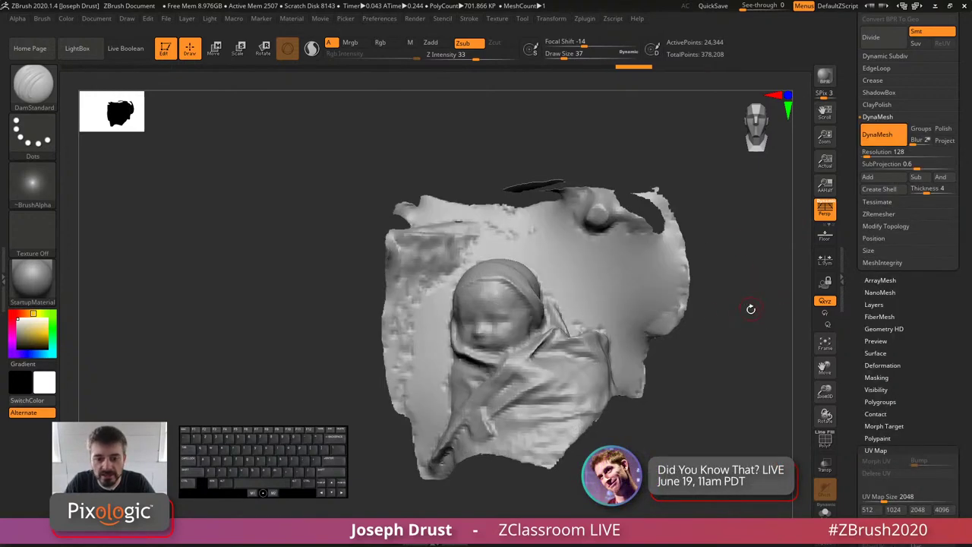
mouse_move(711, 324)
mouse_down()
mouse_move(698, 332)
mouse_move(729, 329)
mouse_up()
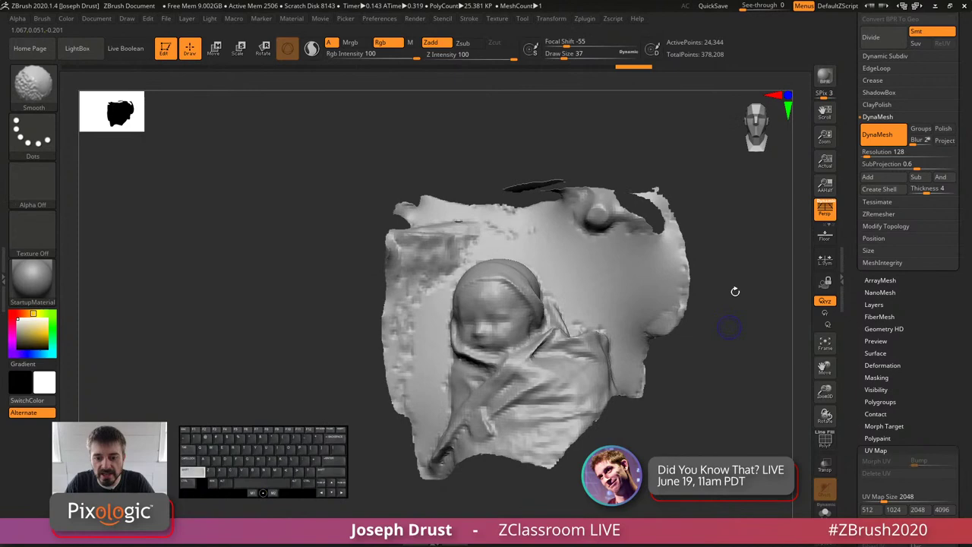
click(875, 136)
mouse_move(787, 207)
mouse_down()
mouse_move(769, 211)
mouse_move(766, 267)
mouse_move(782, 227)
mouse_move(760, 211)
mouse_move(770, 210)
mouse_up()
key(ctrl+z)
key(ctrl+z)
key(ctrl+z)
Step: Open the Dynamic Subdiv options and toggle Dynamic subdivision on and off for the merged mesh
shift+click(884, 57)
click(875, 68)
click(875, 68)
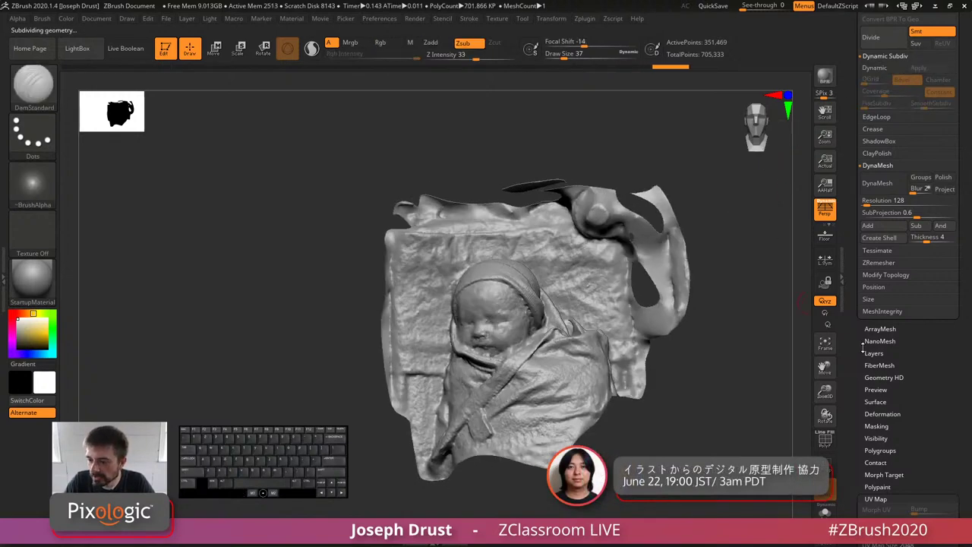
Step: Open the Modify Topology options for the merged mesh
drag(855, 363, 855, 354)
click(886, 267)
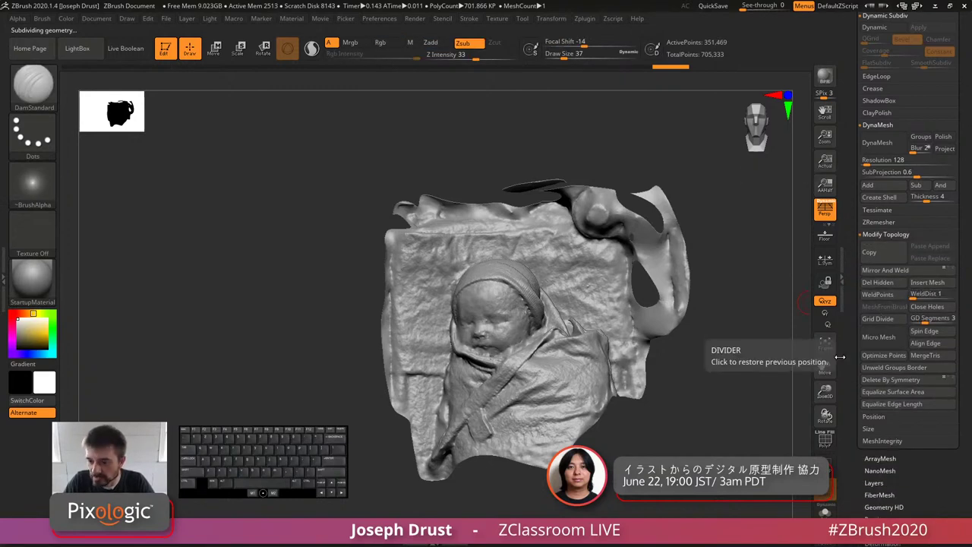
drag(852, 354, 851, 317)
drag(777, 336, 780, 296)
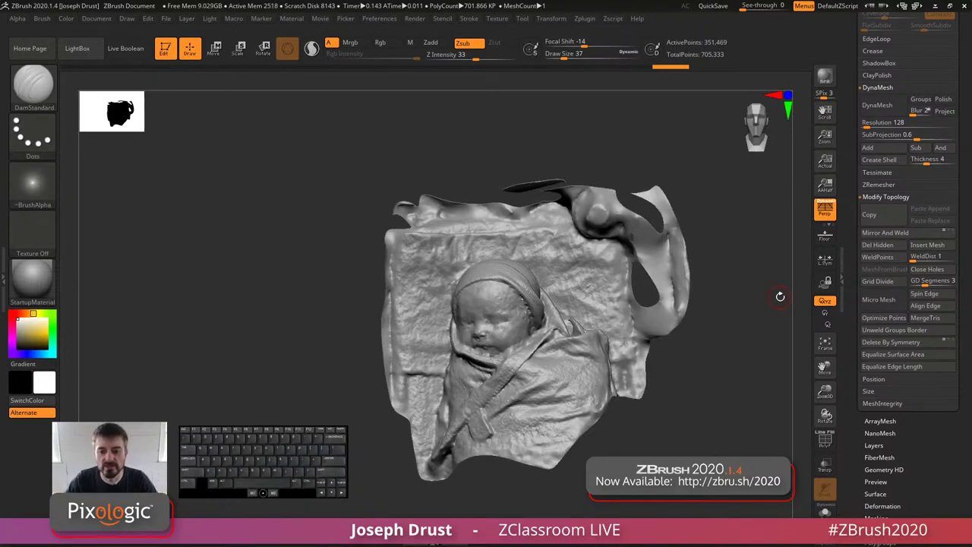
drag(723, 215, 703, 213)
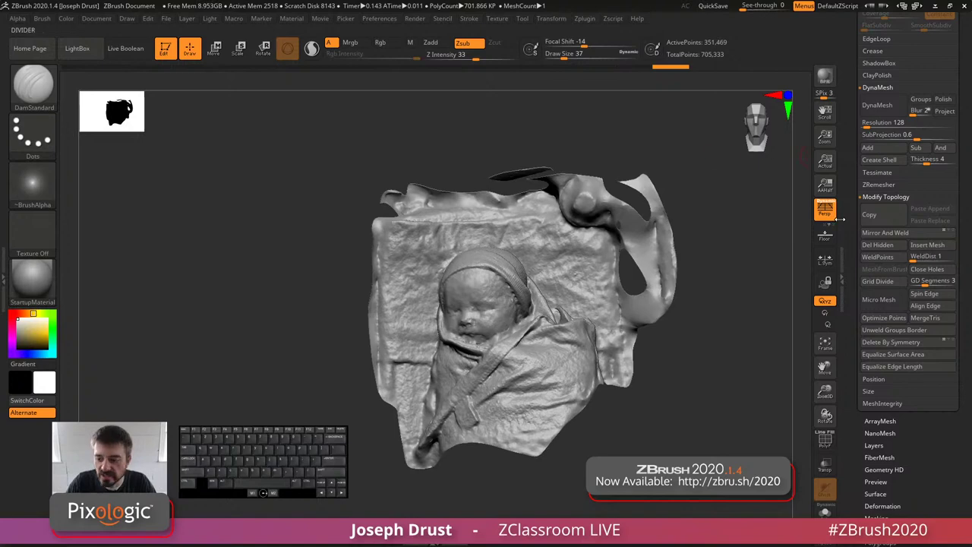
Step: Open the Polygroups options for the merged mesh
drag(854, 219, 850, 408)
drag(850, 171, 848, 277)
drag(851, 336, 854, 149)
key(shift)
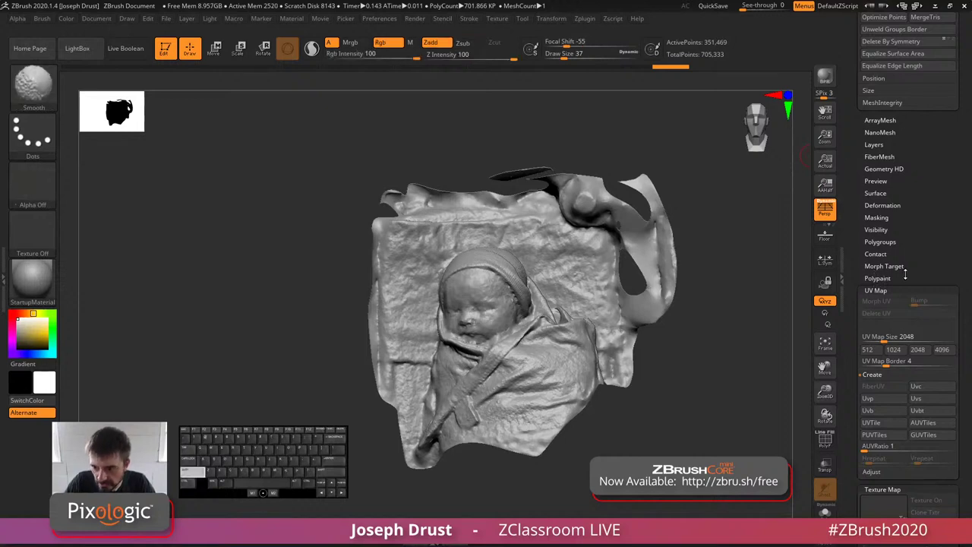
click(880, 242)
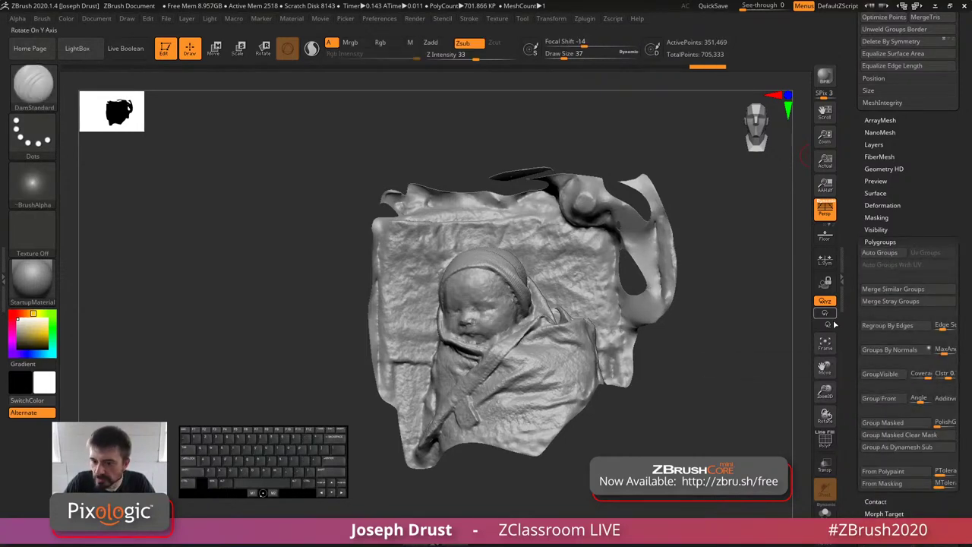
Step: Show the polygroup colours on the merged mesh with the wireframe lines off and inspect the detached fragment above the blanket
click(825, 440)
click(825, 439)
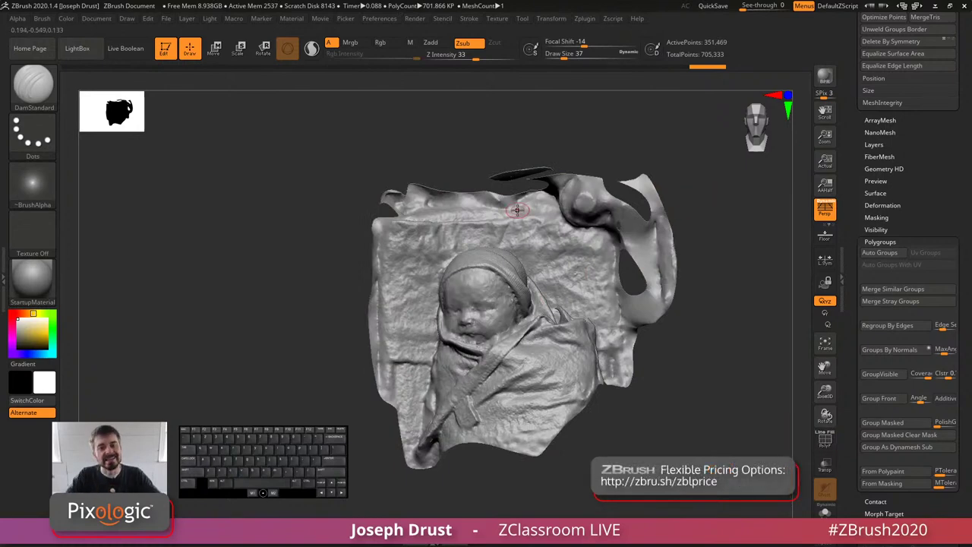
drag(706, 193, 713, 137)
click(826, 441)
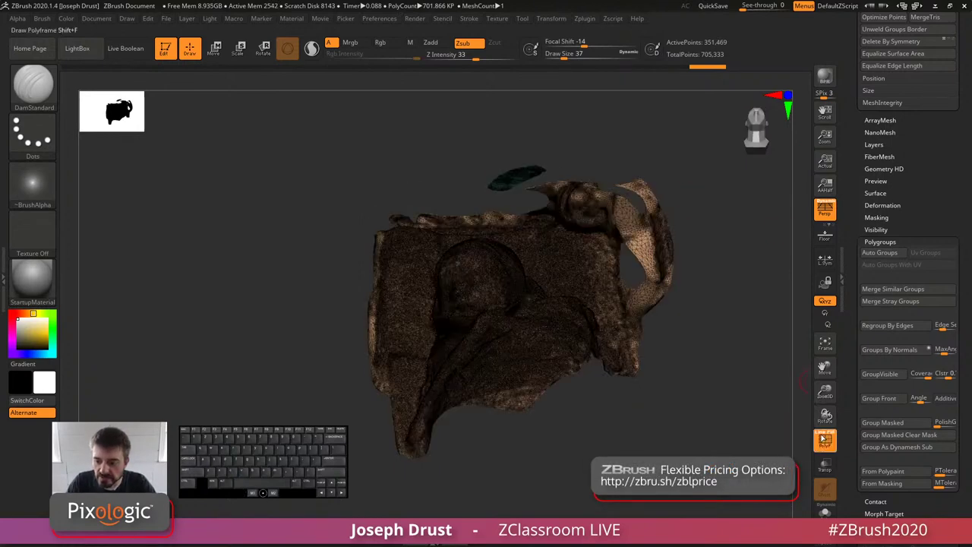
click(820, 432)
drag(770, 346, 508, 186)
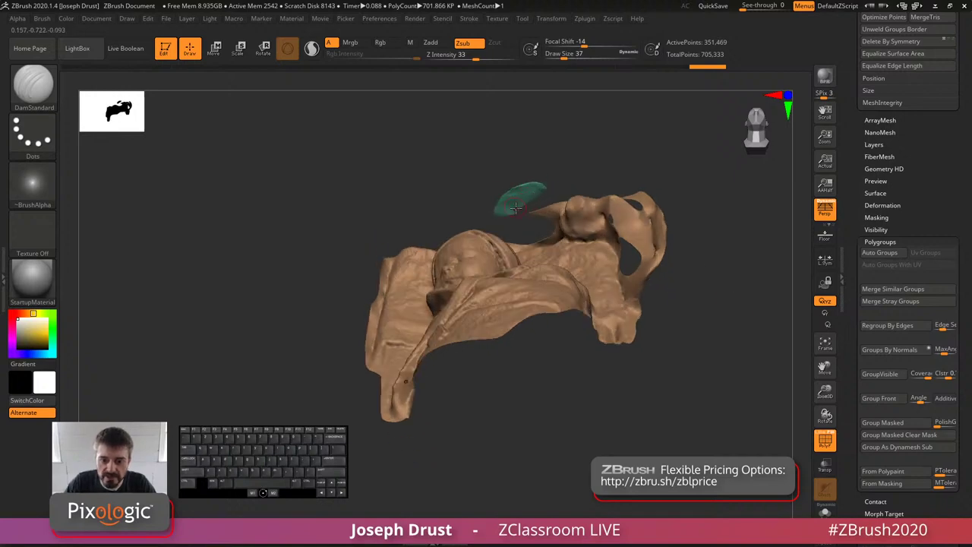
drag(571, 97, 807, 252)
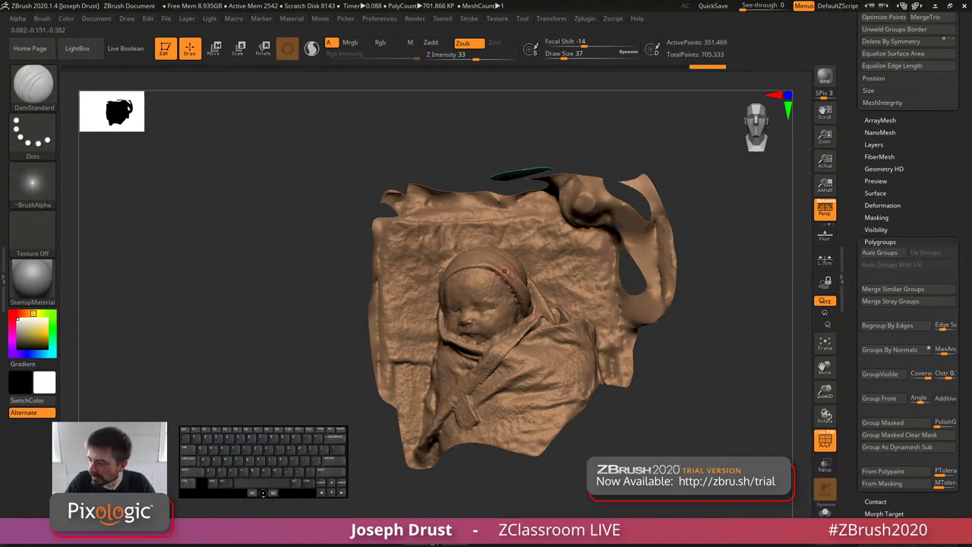
Step: Hide the detached fragment above the blanket using the SelectRect brush and delete the hidden geometry
key(ctrl+shift)
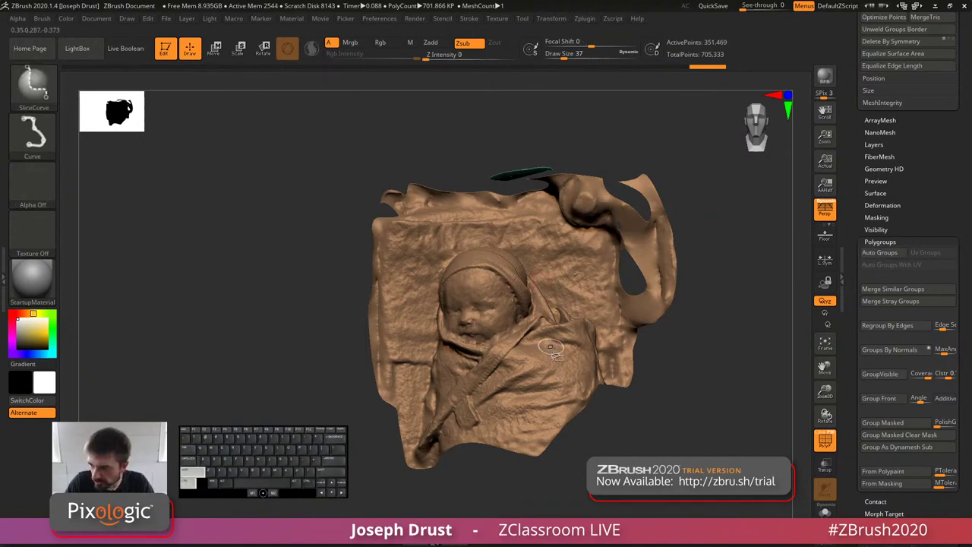
click(34, 85)
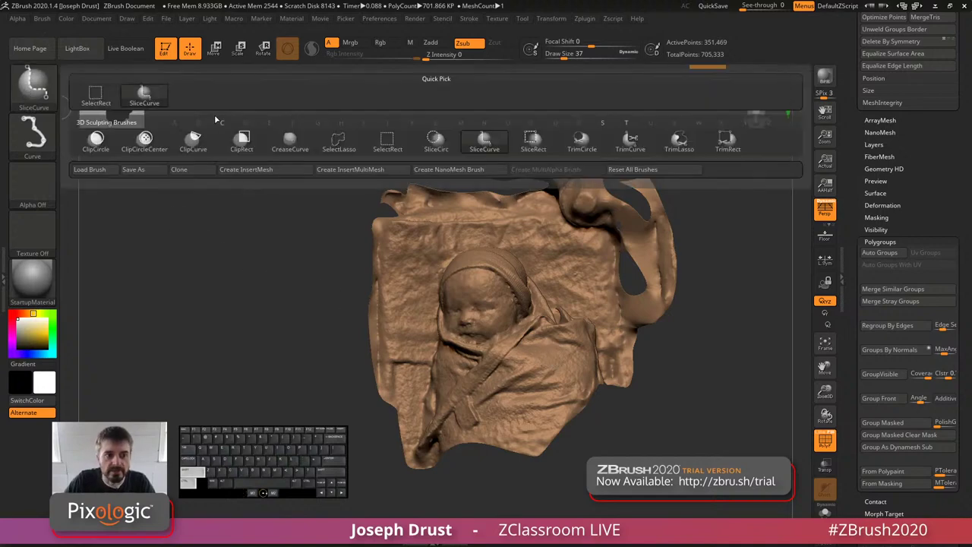
click(388, 142)
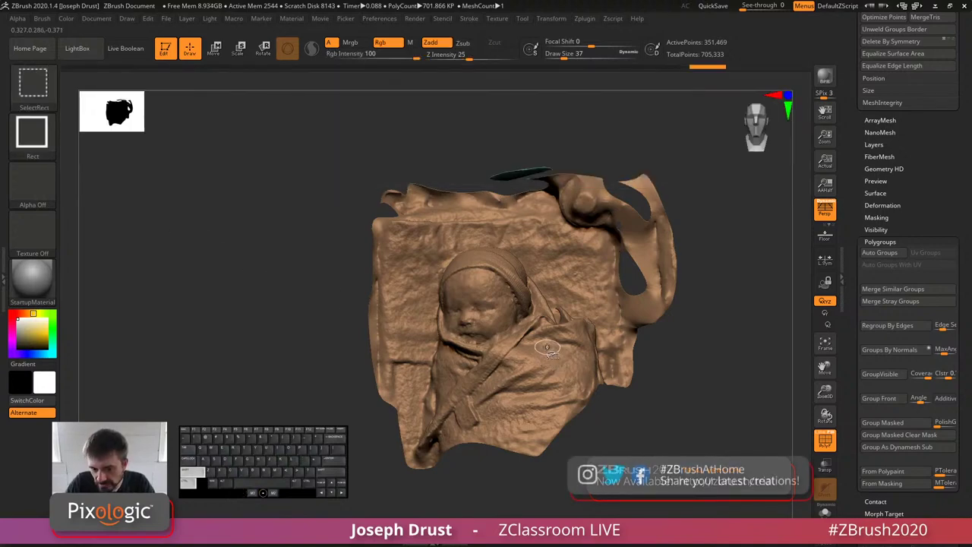
mouse_move(723, 357)
mouse_down()
mouse_move(729, 252)
mouse_move(716, 341)
mouse_up()
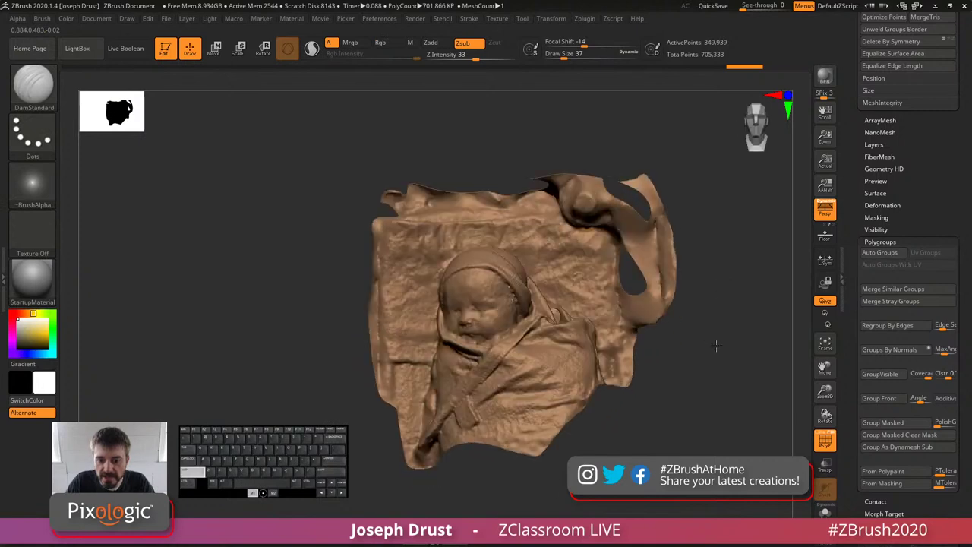
scroll(864, 168, up, 10)
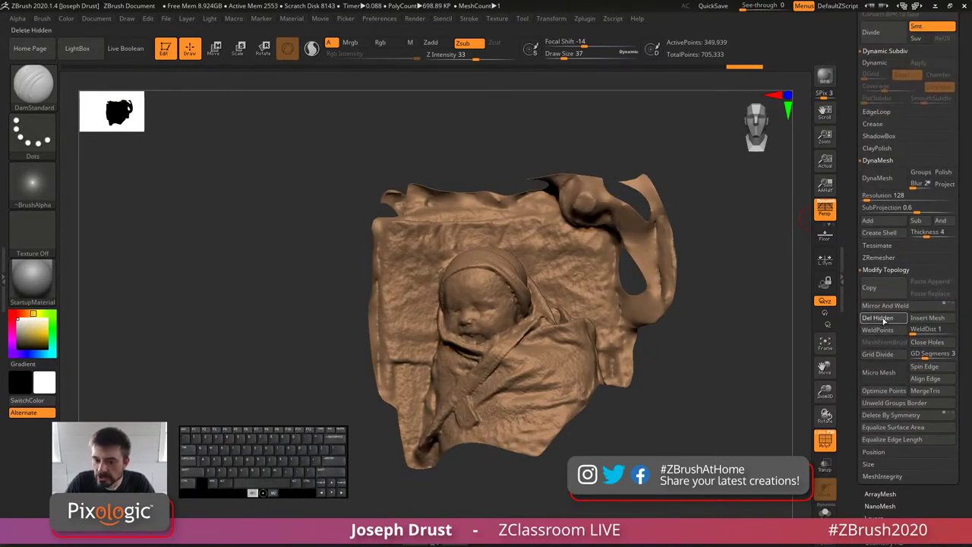
click(883, 322)
mouse_move(728, 351)
mouse_down()
mouse_move(684, 355)
mouse_move(731, 364)
mouse_move(709, 353)
mouse_up()
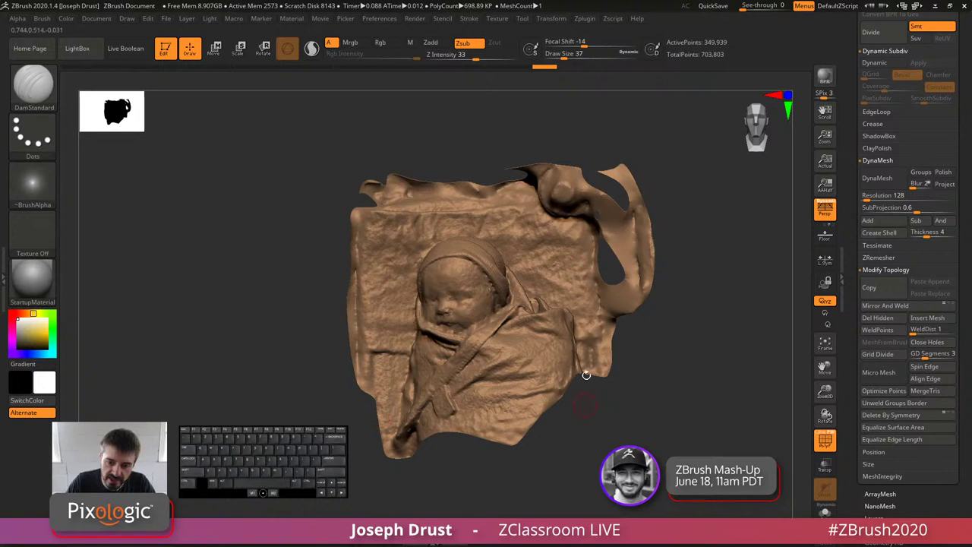
Step: Slice the mesh with SliceCurve along the right side, across the blanket above the head and down the left side
ctrl+shift+click(45, 92)
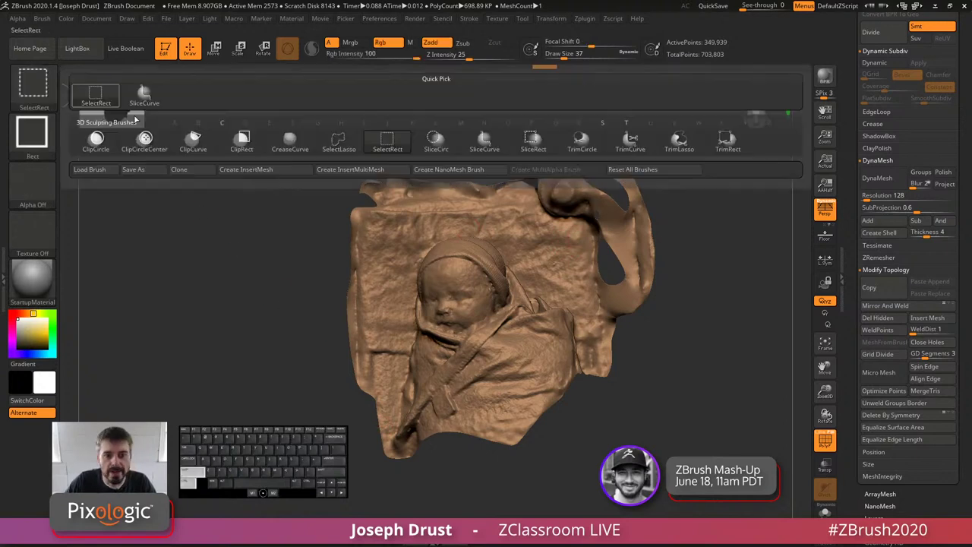
ctrl+shift+click(492, 144)
ctrl+shift+drag(586, 123, 583, 496)
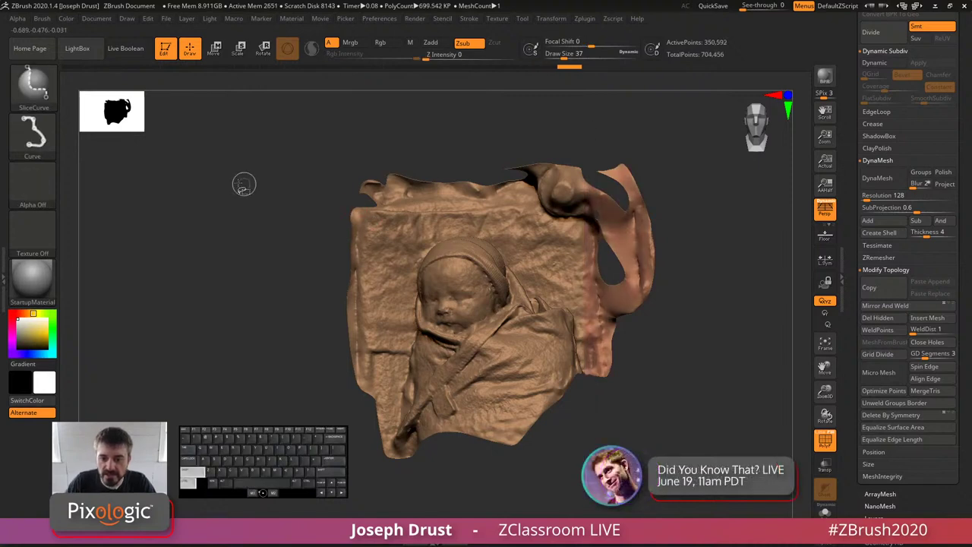
ctrl+shift+drag(195, 206, 729, 217)
mouse_move(347, 344)
ctrl+shift+mouse_down()
mouse_move(357, 158)
mouse_move(377, 158)
ctrl+shift+mouse_up()
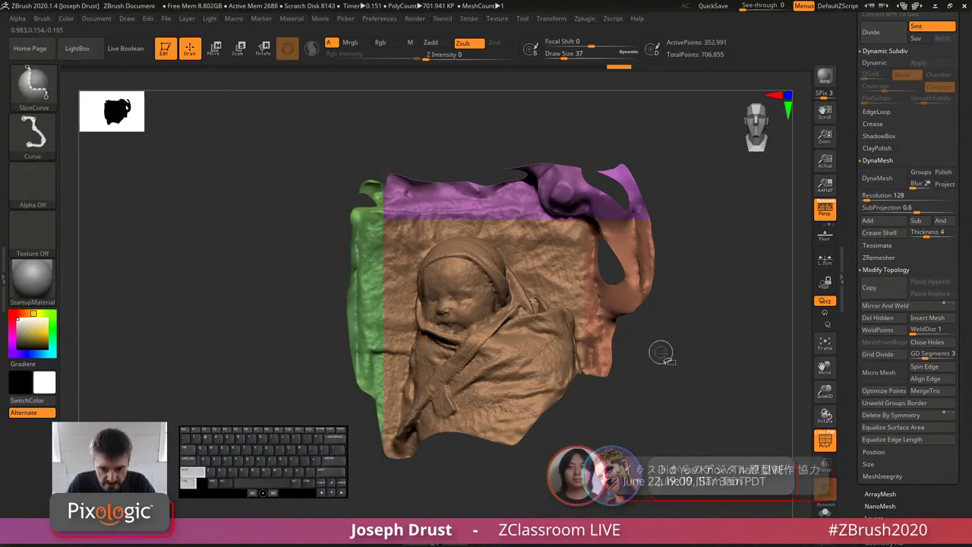
Step: Isolate the central polygroup containing the baby with SelectRect and delete the hidden outer strips
key(ctrl+shift)
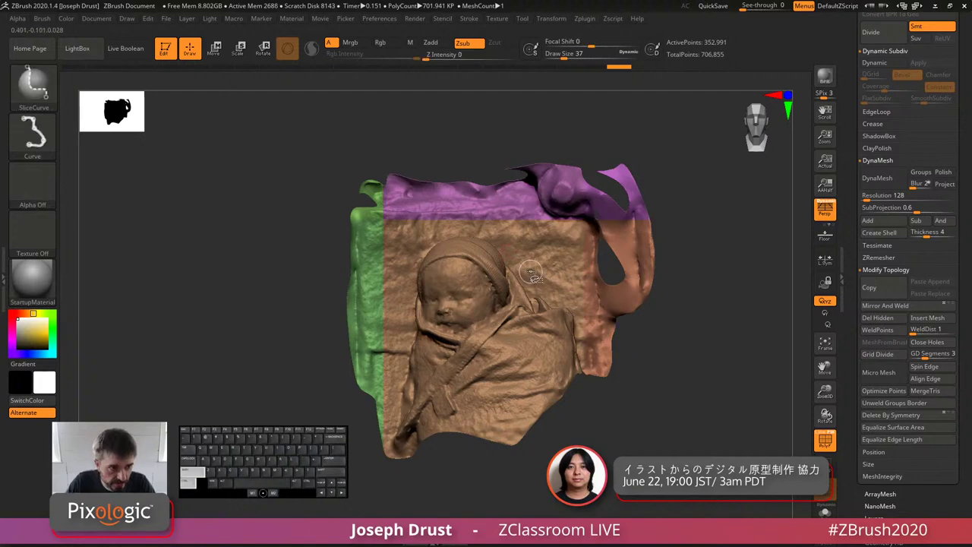
ctrl+shift+click(33, 85)
ctrl+shift+click(392, 143)
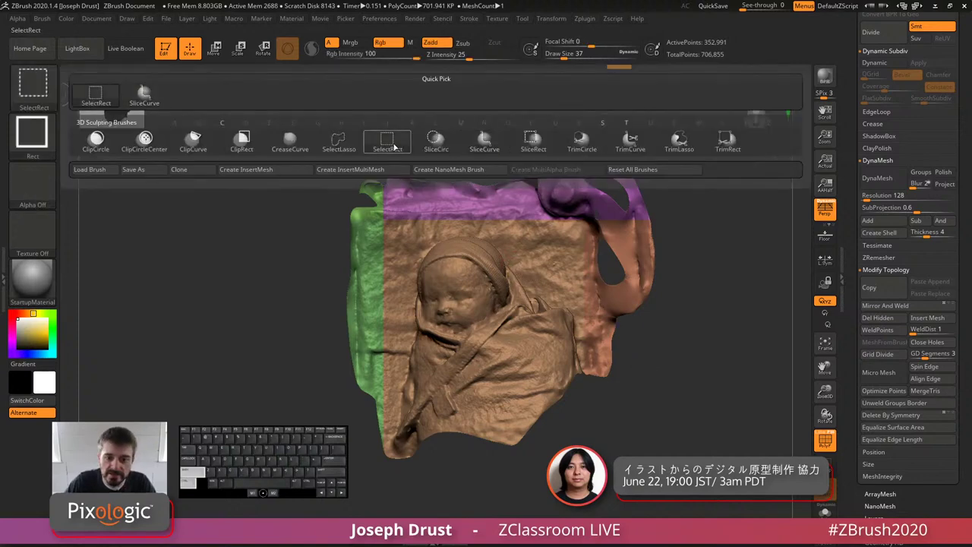
ctrl+shift+click(543, 276)
drag(688, 390, 698, 280)
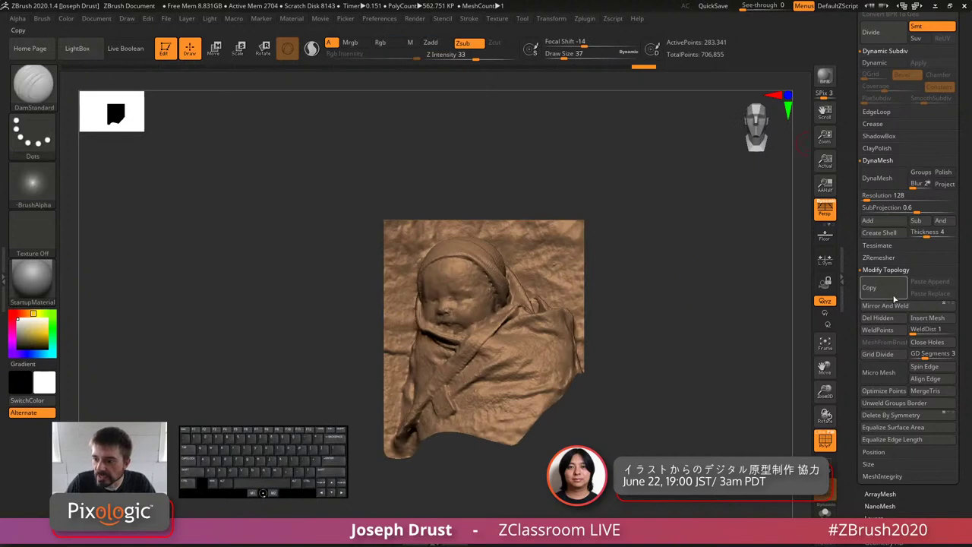
click(882, 318)
Step: Slice the mesh horizontally across the wrapped body with SliceCurve, keep the upper part visible and delete the hidden lower part
ctrl+shift+click(38, 87)
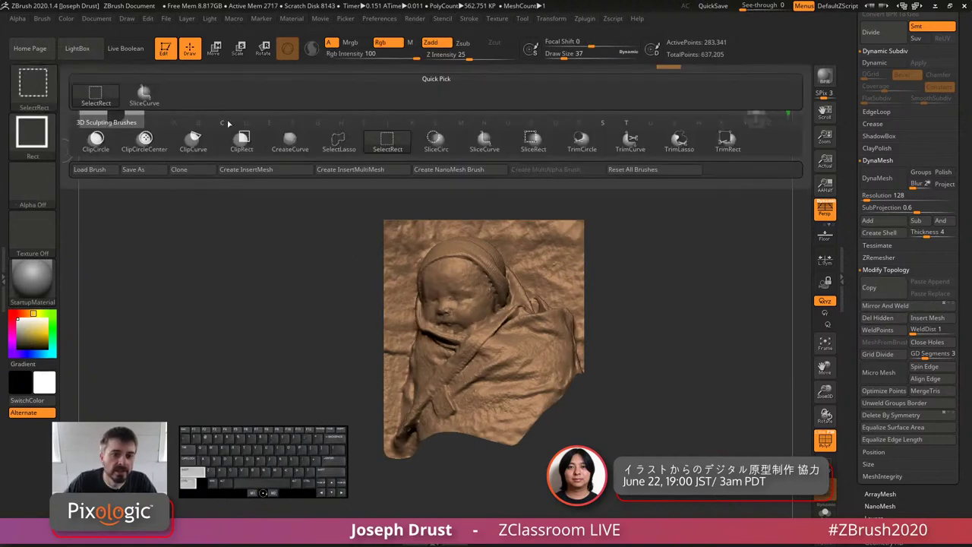
key(s)
key(c)
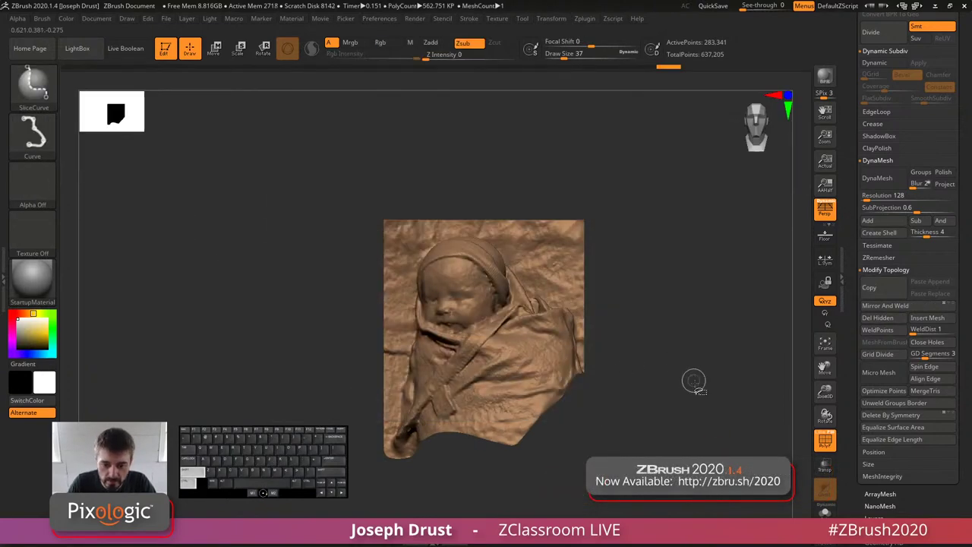
ctrl+shift+drag(693, 382, 299, 367)
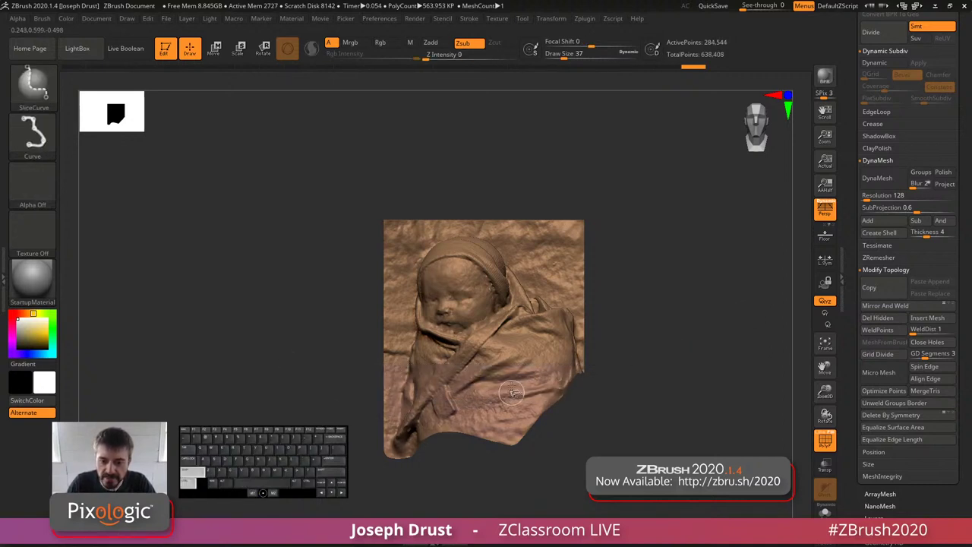
ctrl+shift+click(536, 307)
drag(689, 305, 689, 298)
alt+drag(689, 298, 577, 287)
click(876, 318)
Step: Close the holes of the cropped mesh using the Modify Topology options
scroll(863, 240, up, 5)
mouse_move(724, 249)
mouse_down()
mouse_move(665, 260)
mouse_move(721, 228)
mouse_move(707, 240)
mouse_up()
mouse_move(679, 278)
mouse_down()
mouse_move(668, 256)
mouse_move(694, 254)
mouse_move(679, 243)
mouse_up()
key(ctrl)
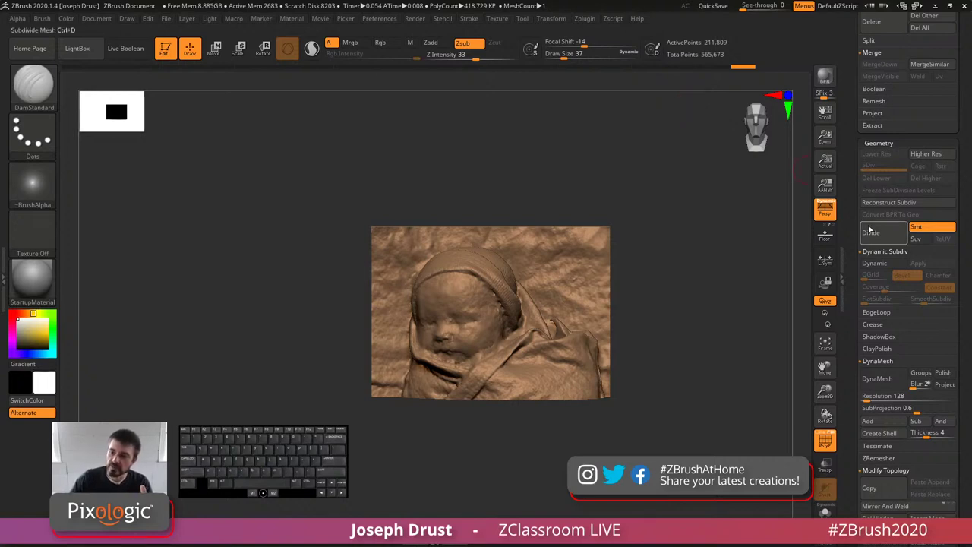
drag(892, 508, 893, 187)
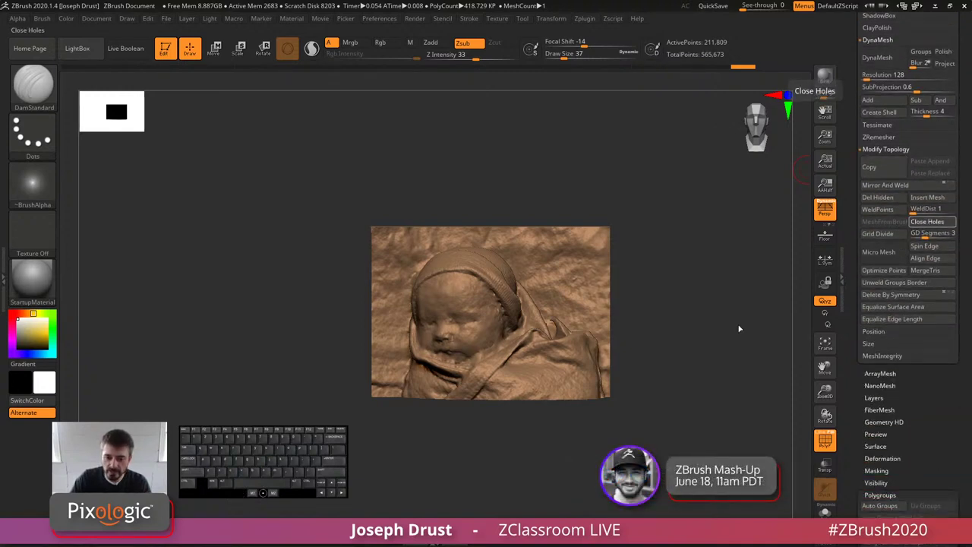
drag(742, 312, 810, 306)
Step: Toggle Double display on and off in the Display Properties while inspecting the back of the closed mesh
scroll(923, 329, down, 3)
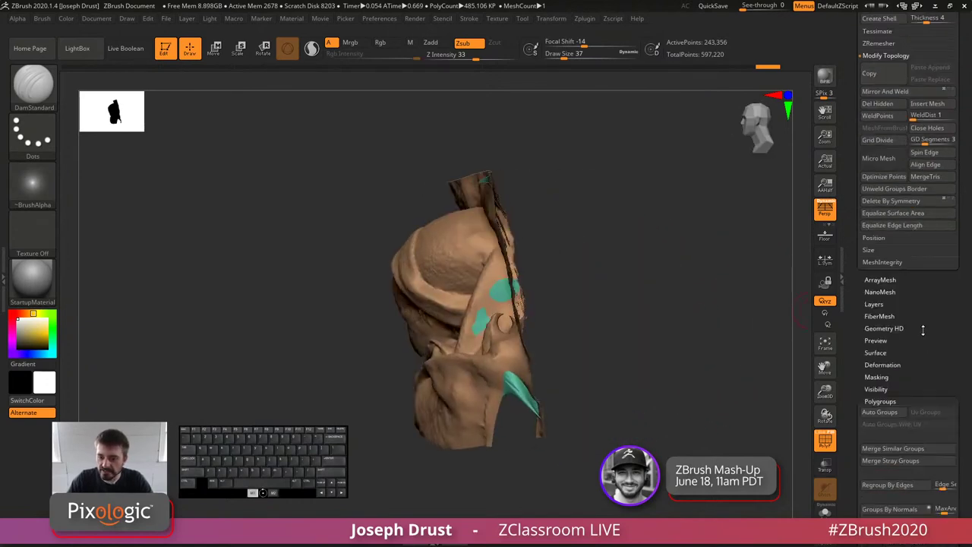
scroll(923, 329, down, 10)
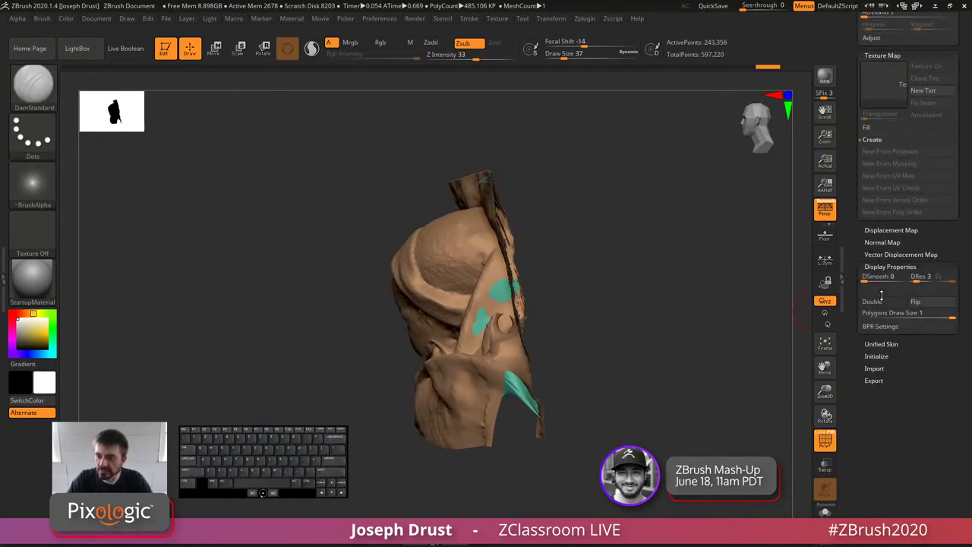
click(882, 302)
mouse_move(689, 261)
mouse_down()
mouse_move(719, 264)
mouse_move(727, 281)
mouse_move(762, 278)
mouse_move(741, 288)
mouse_move(729, 280)
mouse_move(760, 280)
mouse_move(754, 175)
mouse_move(717, 272)
mouse_move(701, 242)
mouse_move(726, 270)
mouse_move(732, 318)
mouse_move(668, 270)
mouse_move(700, 259)
mouse_up()
drag(718, 233, 725, 327)
click(874, 304)
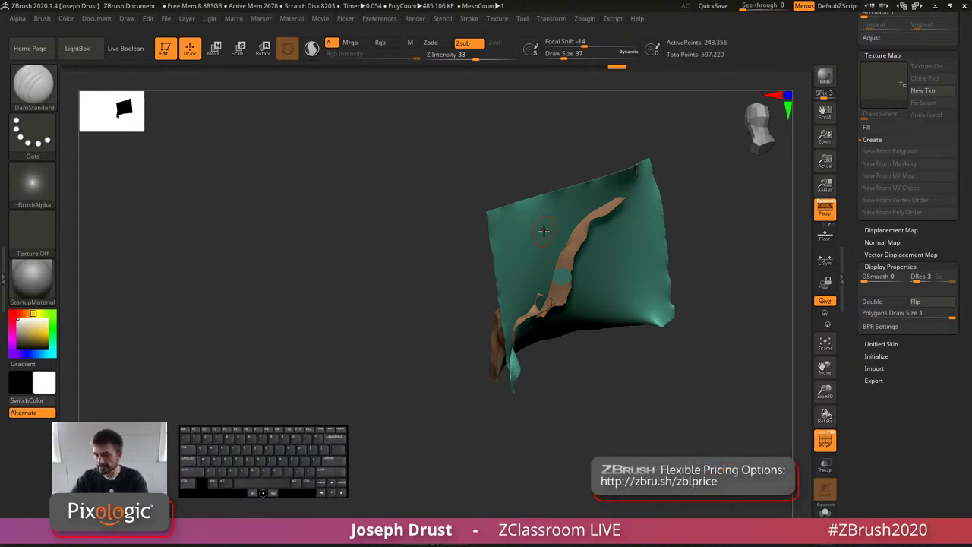
Step: Isolate the teal backing polygroup with SelectRect, then show the full mesh with everything except the backing masked
drag(723, 197, 681, 199)
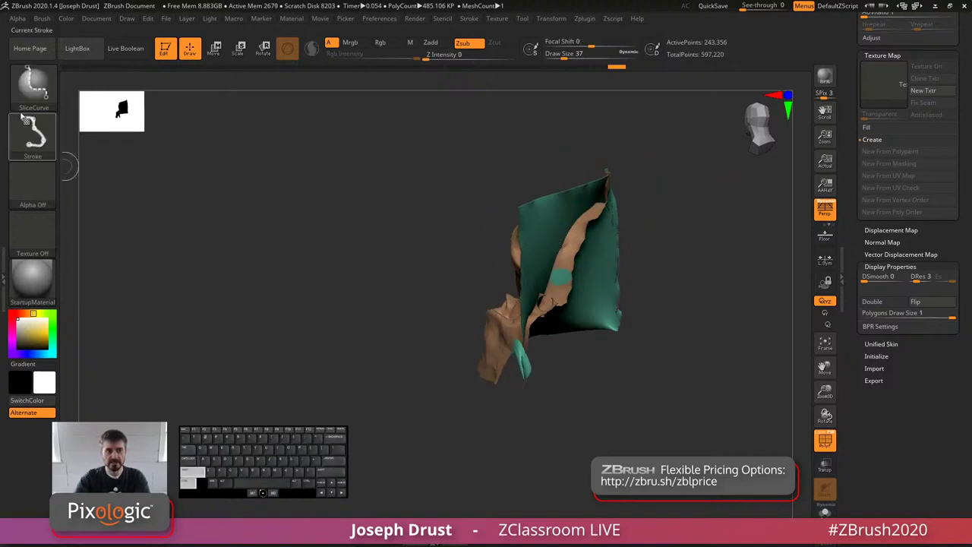
ctrl+shift+click(41, 92)
ctrl+shift+click(389, 139)
drag(714, 204, 600, 206)
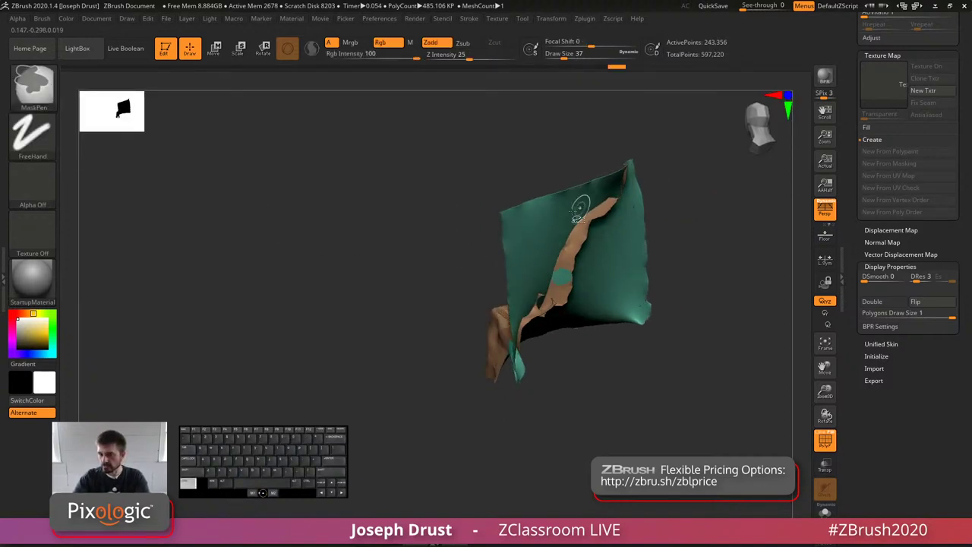
ctrl+shift+click(559, 220)
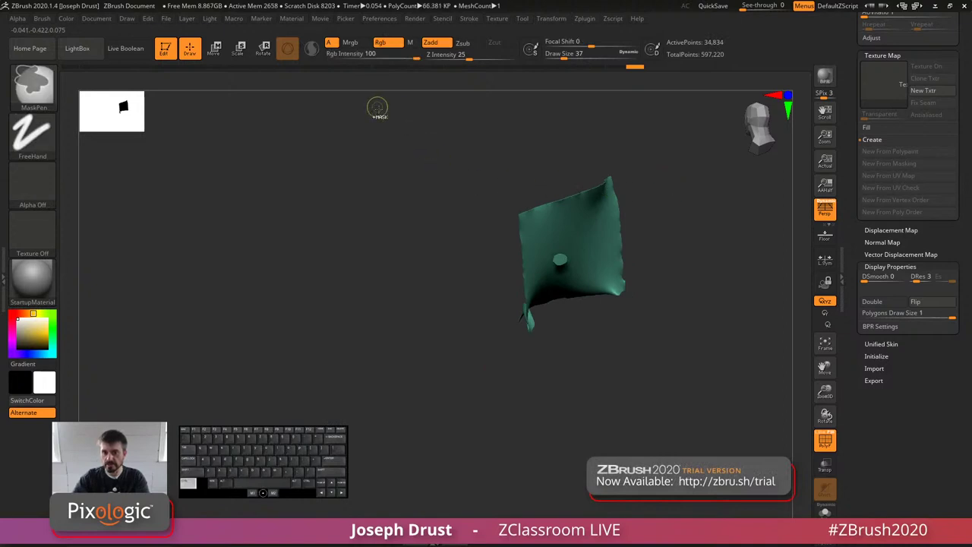
mouse_move(395, 124)
ctrl+mouse_down()
mouse_move(560, 347)
mouse_move(797, 423)
mouse_move(814, 455)
ctrl+mouse_up()
mouse_move(769, 382)
mouse_down()
mouse_move(706, 363)
mouse_move(704, 395)
mouse_move(734, 362)
mouse_move(710, 373)
mouse_move(717, 337)
mouse_move(755, 332)
mouse_move(702, 327)
mouse_up()
key(ctrl+shift+a)
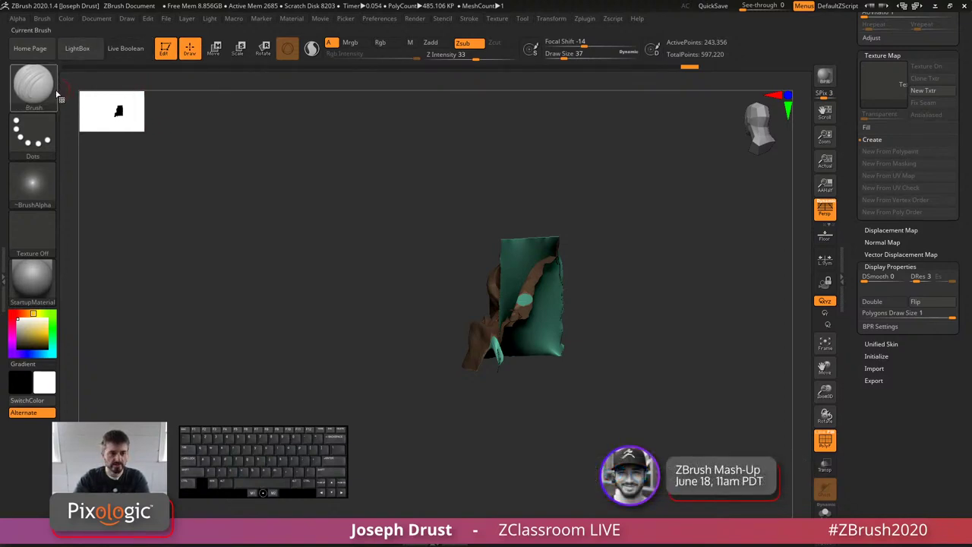
Step: Activate the Move gizmo on the unmasked backing and reset its orientation to the world axes
click(214, 48)
shift+drag(710, 249, 703, 252)
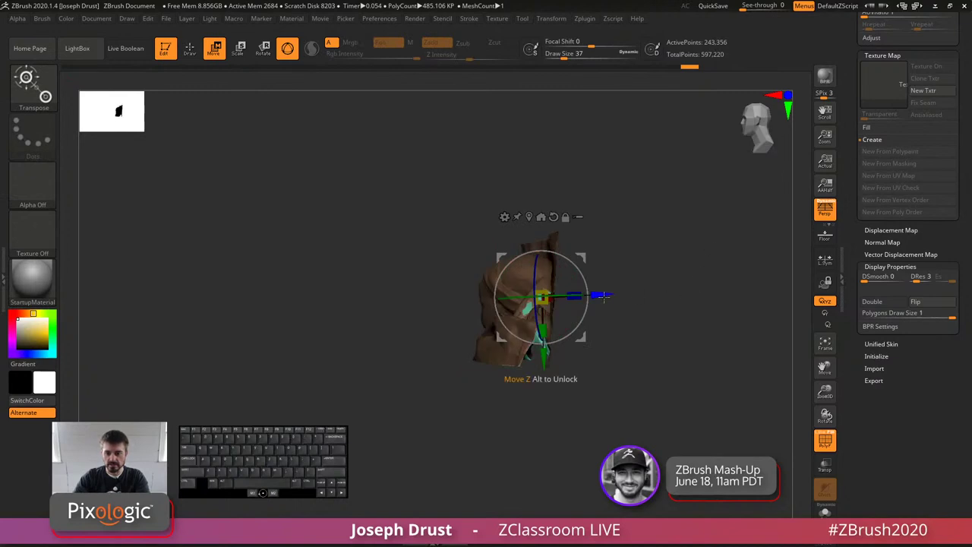
drag(637, 267, 565, 240)
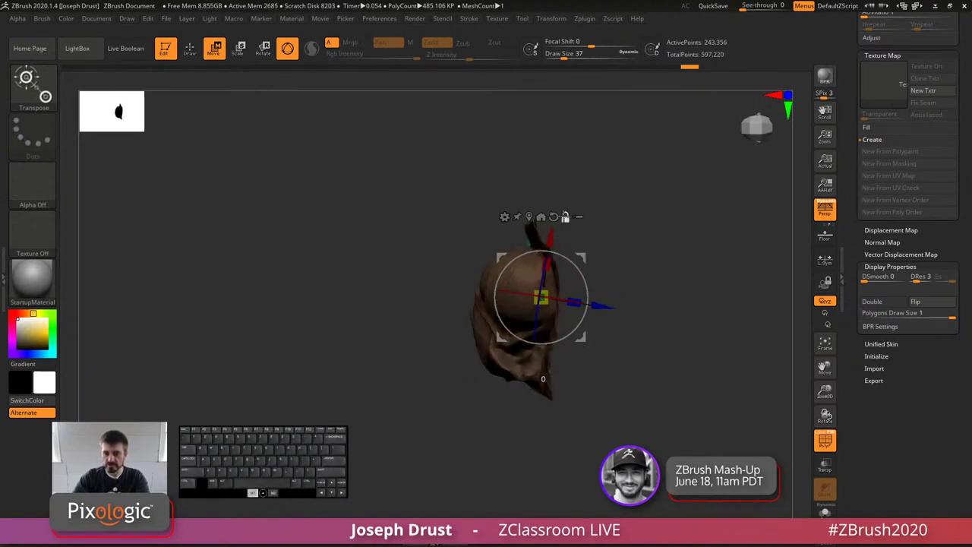
click(554, 216)
click(565, 217)
drag(656, 299, 654, 227)
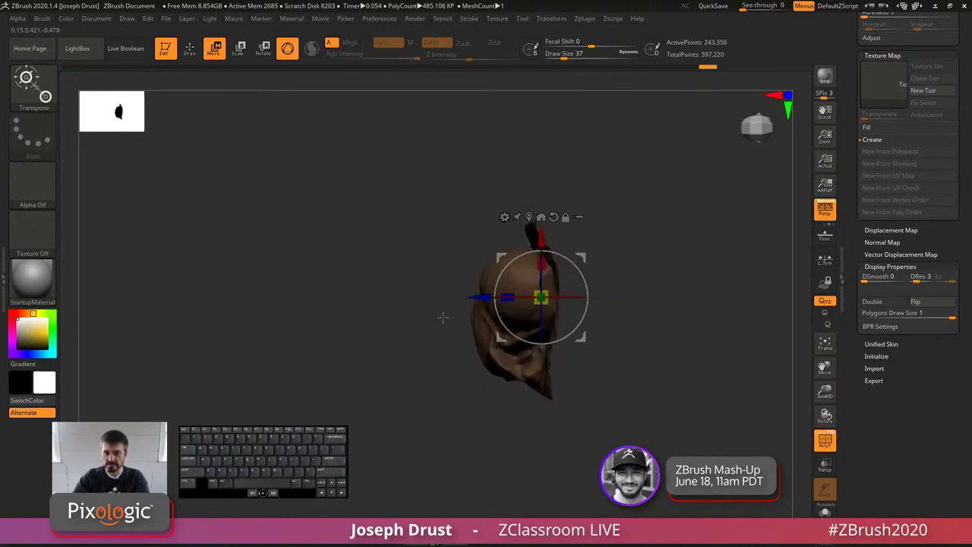
Step: Try to extrude the unmasked backing away from the child along the gizmo's Z axis
ctrl+drag(482, 296, 585, 271)
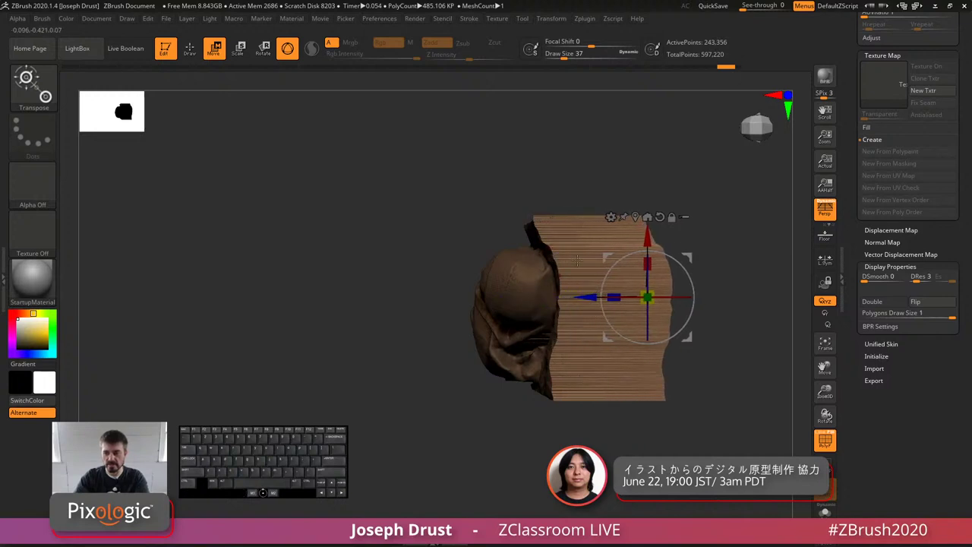
key(ctrl+z)
drag(472, 301, 497, 295)
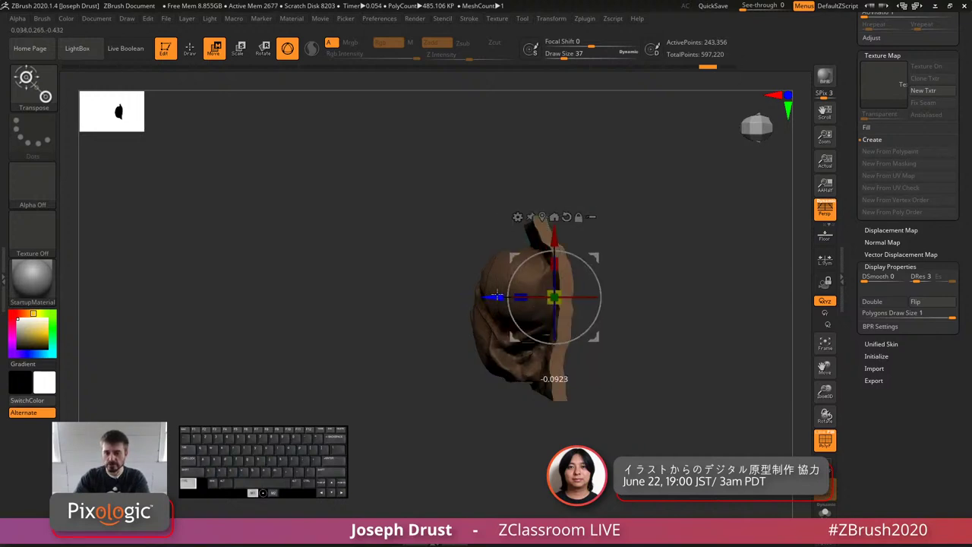
ctrl+drag(571, 287, 600, 289)
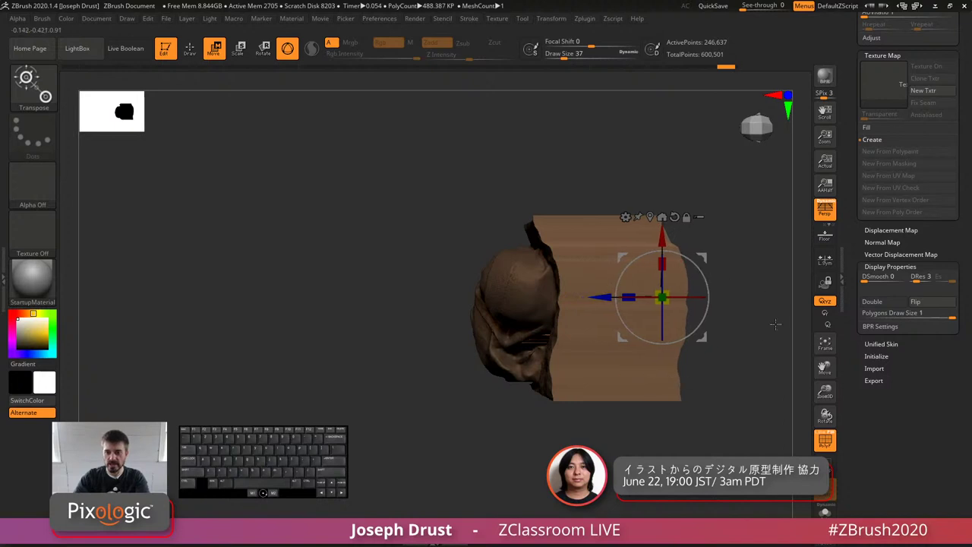
drag(775, 324, 695, 290)
Step: Turn off perspective, undo the previous extrusion and extrude the unmasked backing farther behind the child along the Z axis
key(p)
drag(598, 210, 661, 182)
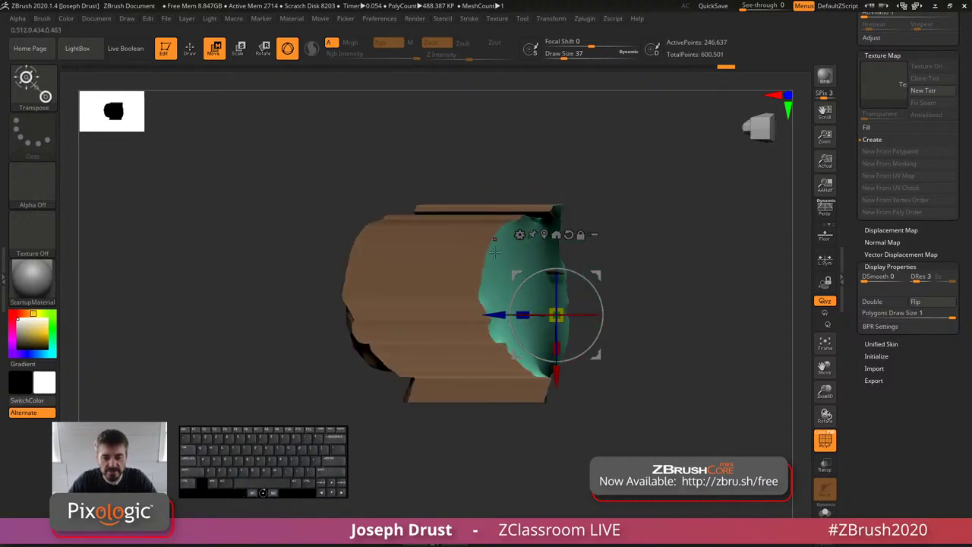
drag(611, 161, 617, 187)
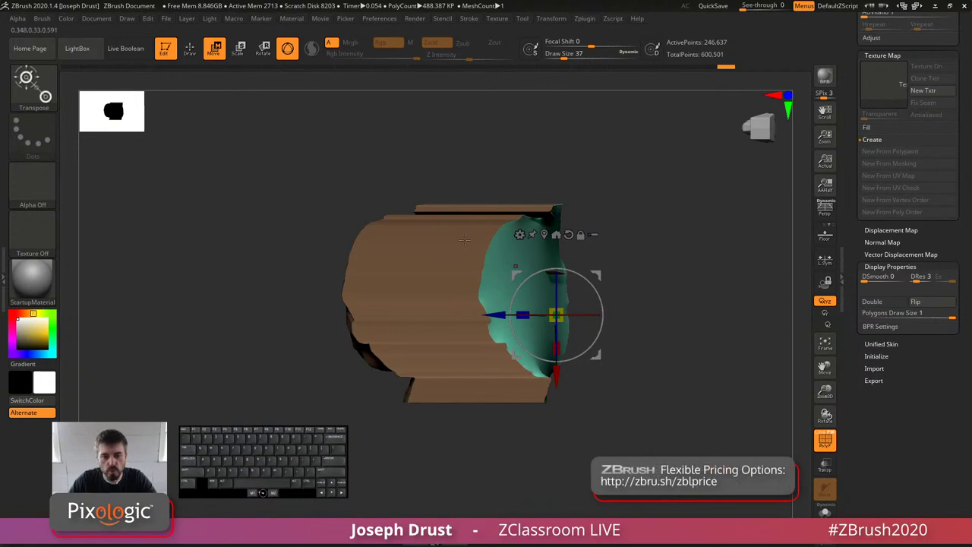
key(ctrl+z)
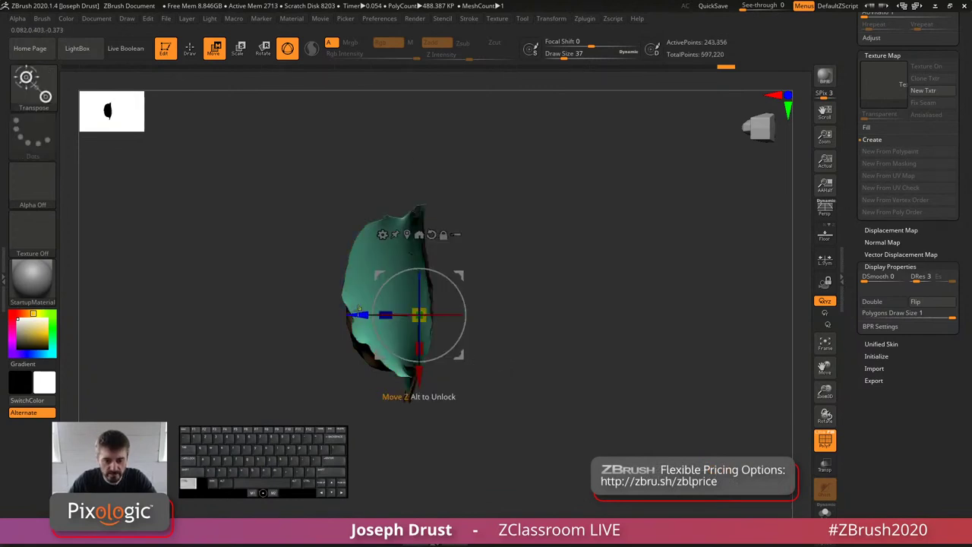
ctrl+drag(362, 315, 578, 315)
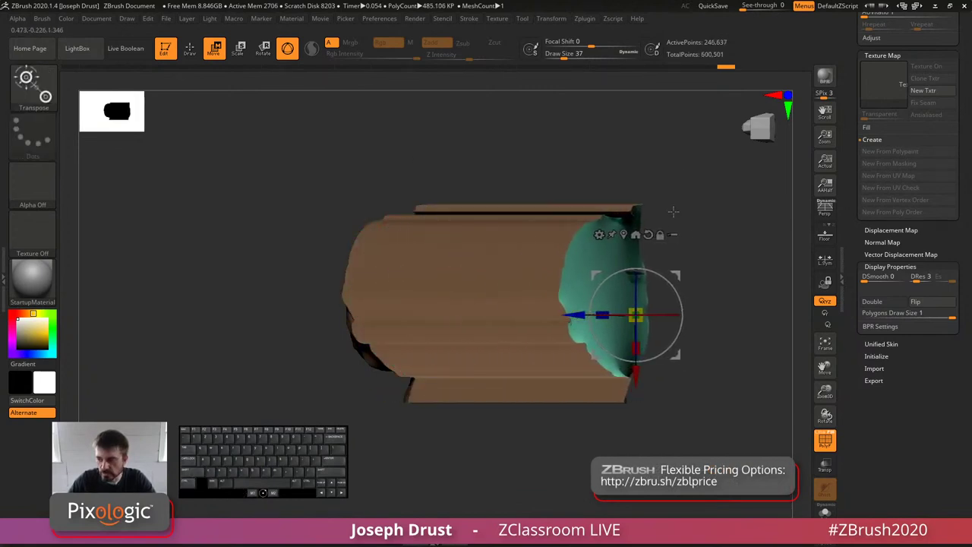
drag(675, 212, 694, 325)
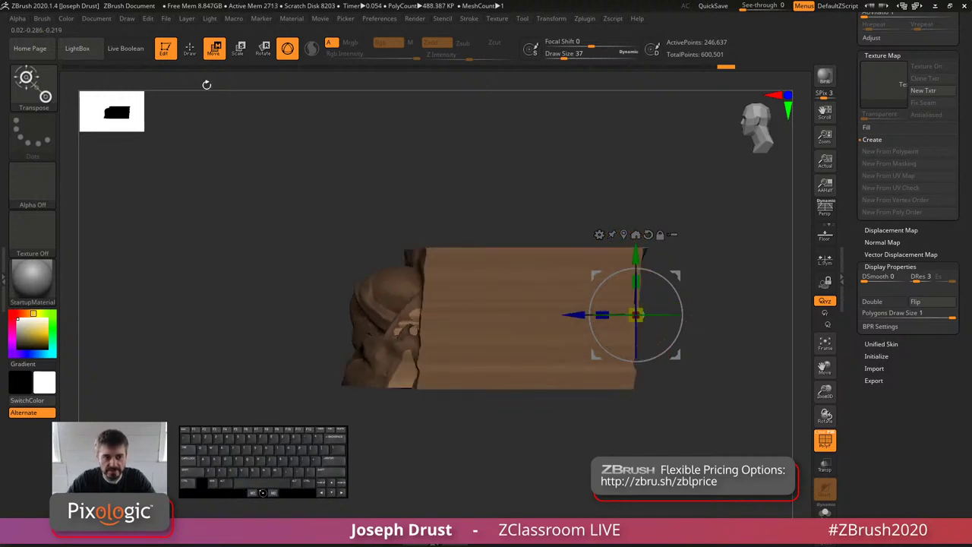
Step: Trim the extruded block with a vertical TrimCurve close behind the head, leaving a thin slab with a flat back
click(190, 50)
mouse_move(699, 153)
mouse_down()
mouse_move(675, 228)
mouse_move(689, 168)
mouse_move(680, 173)
mouse_up()
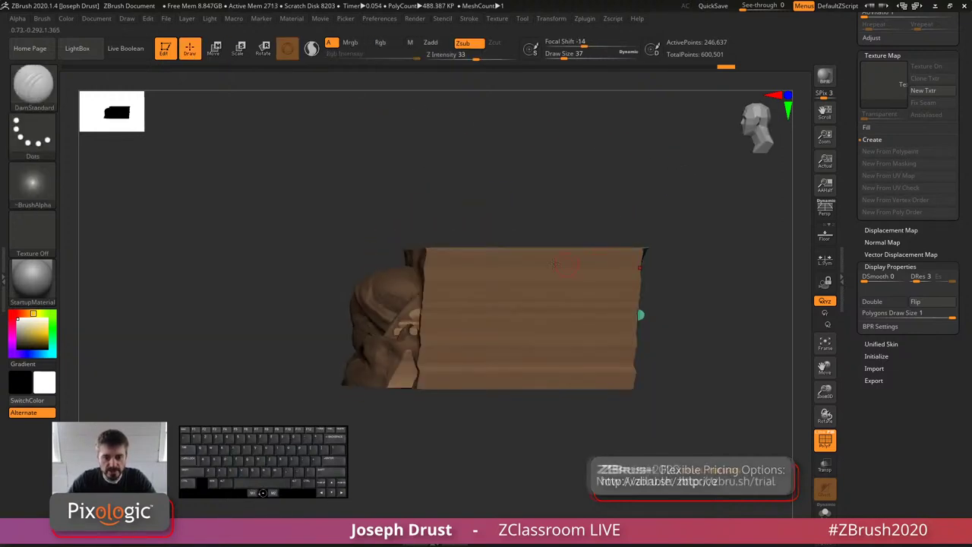
key(ctrl+shift)
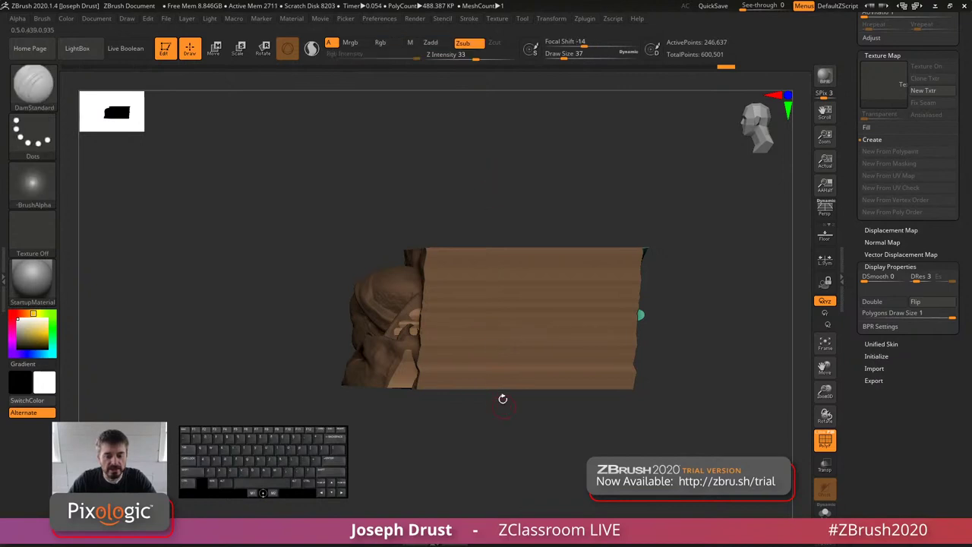
ctrl+shift+click(37, 86)
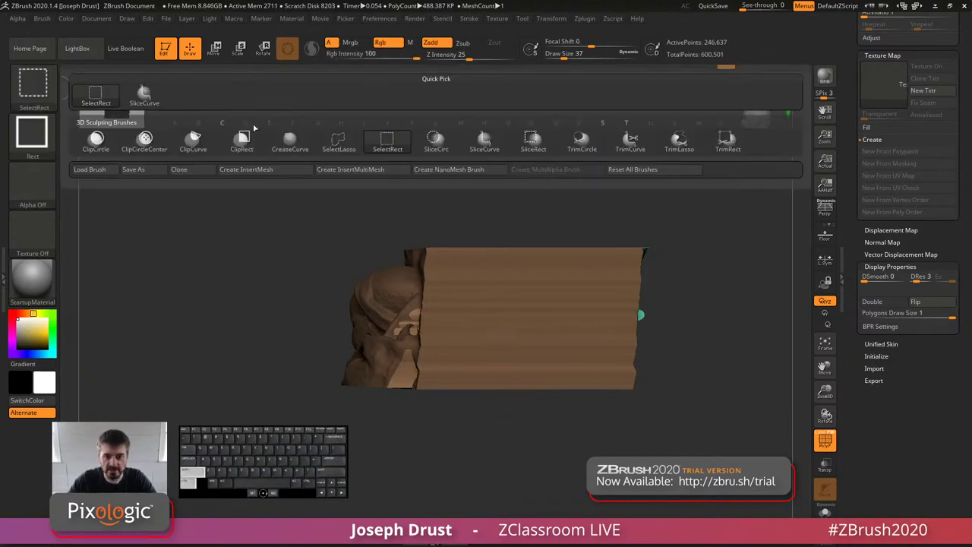
click(623, 147)
mouse_move(456, 177)
ctrl+shift+mouse_down()
mouse_move(456, 497)
mouse_move(438, 494)
ctrl+shift+mouse_up()
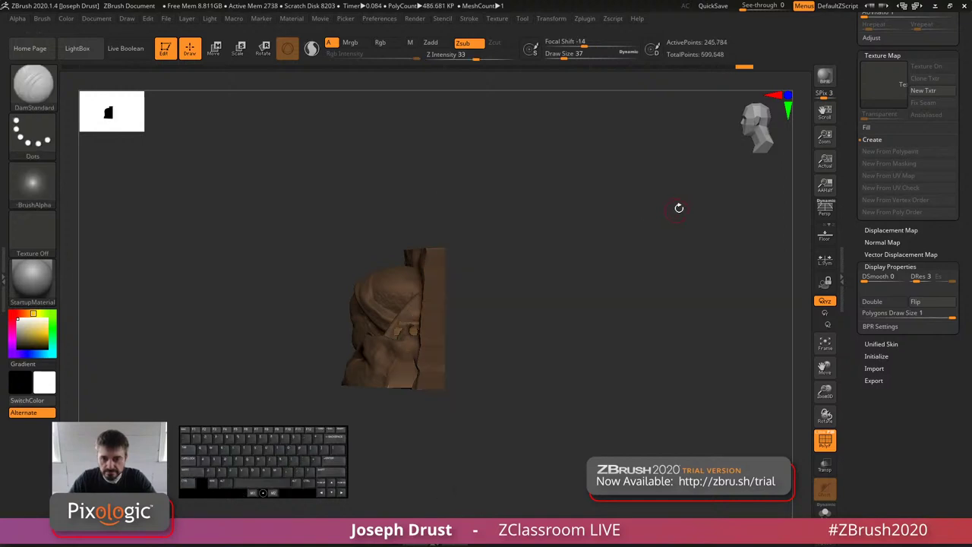
Step: Turn off the polyframe display and set the main color to white
mouse_move(679, 211)
mouse_down()
mouse_move(650, 230)
mouse_move(649, 221)
mouse_move(684, 202)
mouse_move(516, 345)
mouse_move(699, 234)
mouse_move(712, 210)
mouse_move(503, 291)
mouse_move(623, 163)
mouse_move(631, 217)
mouse_move(690, 198)
mouse_move(843, 427)
mouse_up()
click(826, 439)
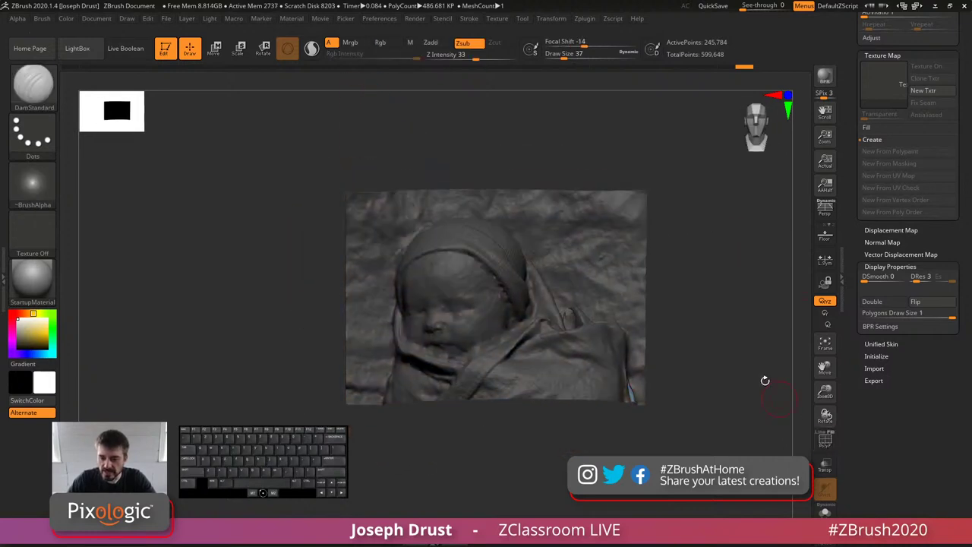
click(49, 354)
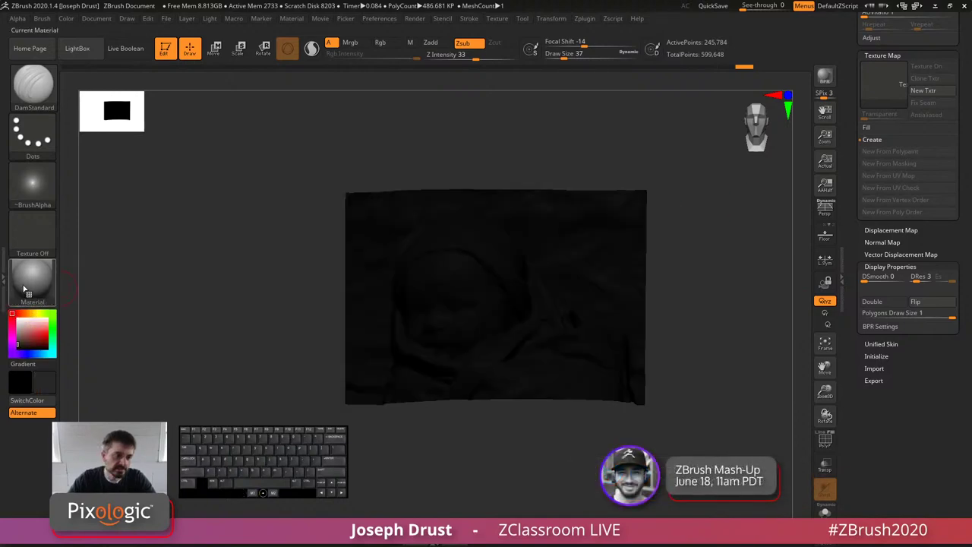
click(13, 315)
Step: Convert the trimmed Merged_TheChild1 subtool to a DynaMesh at resolution 256
mouse_move(857, 135)
mouse_down()
mouse_move(840, 338)
mouse_move(843, 471)
mouse_up()
drag(858, 251, 865, 330)
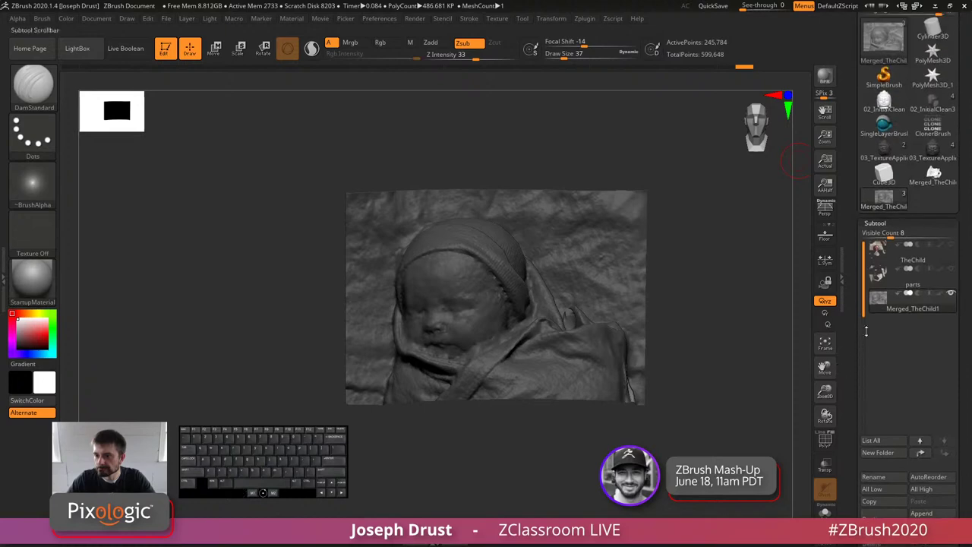
drag(768, 267, 771, 290)
drag(853, 320, 853, 314)
scroll(852, 315, down, 10)
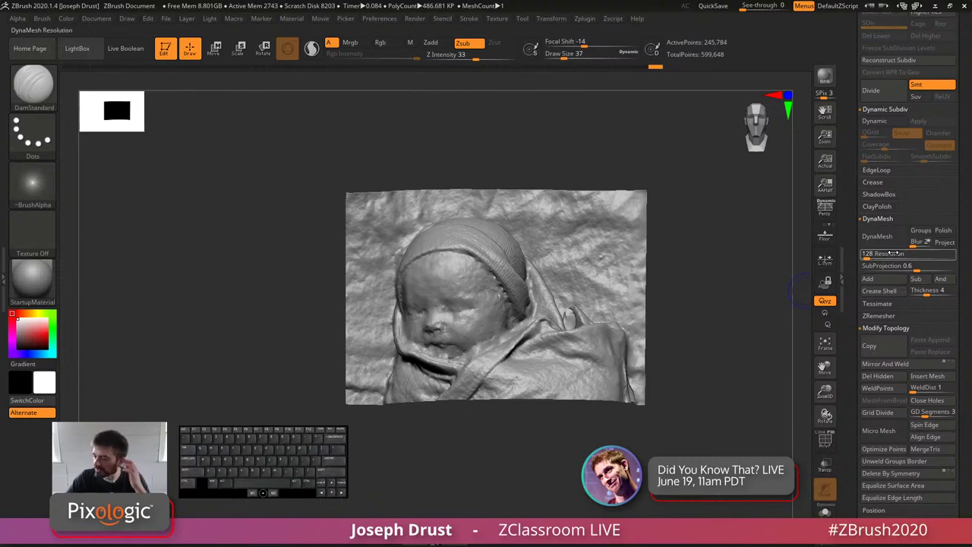
click(870, 256)
text(256)
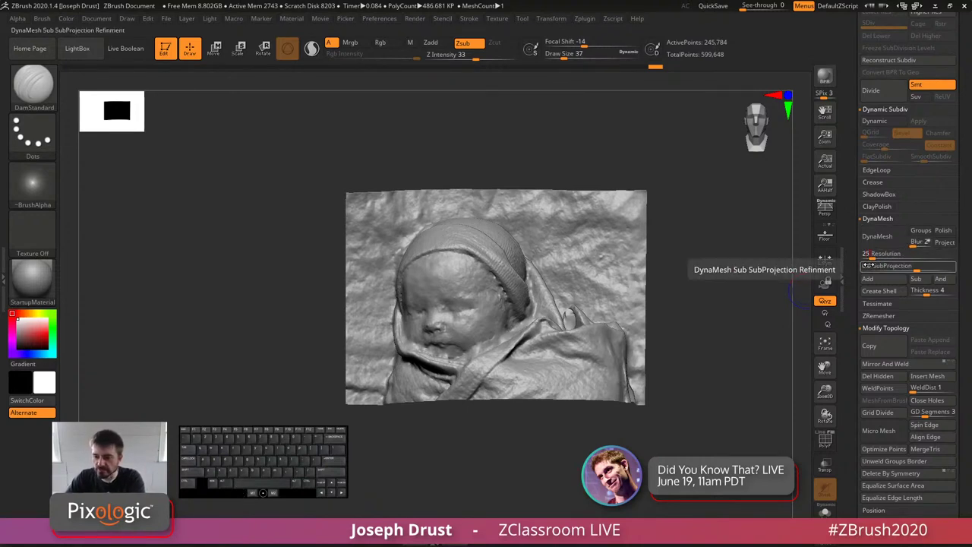
key(Return)
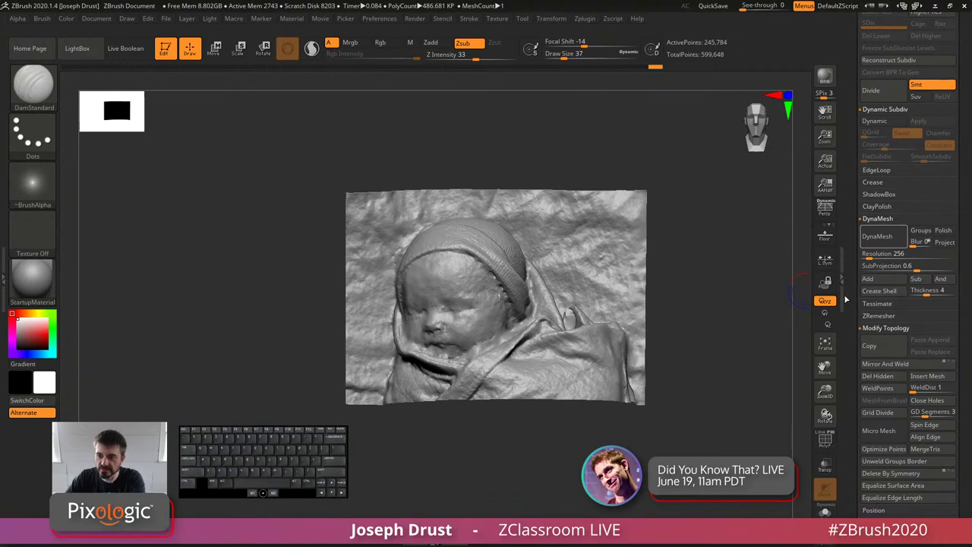
click(882, 236)
Step: Smooth the ridged folds of cloth beside the child's shoulder using the Smooth brush with draw size 27
mouse_move(738, 245)
mouse_down()
mouse_move(696, 254)
mouse_move(686, 220)
mouse_move(714, 211)
mouse_move(534, 153)
mouse_up()
drag(535, 217, 537, 205)
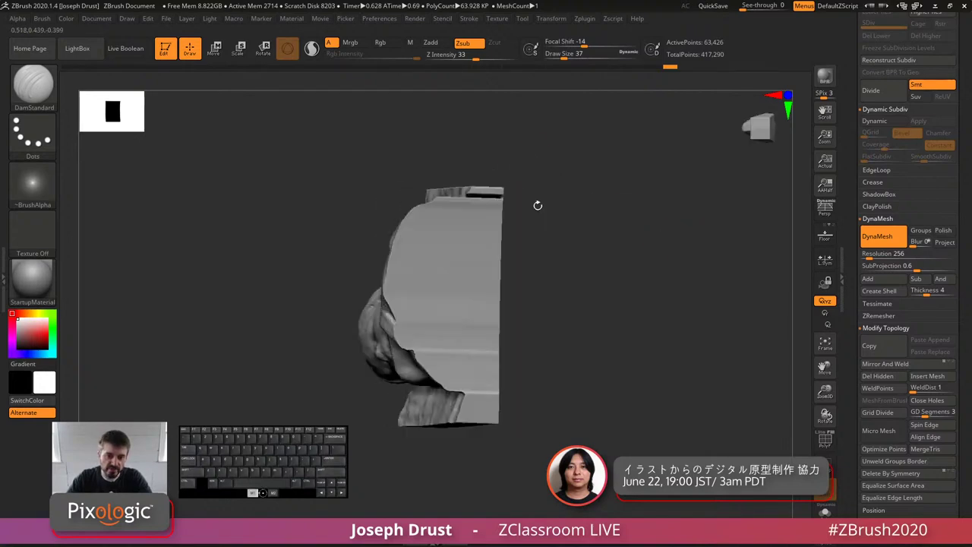
drag(480, 238, 716, 174)
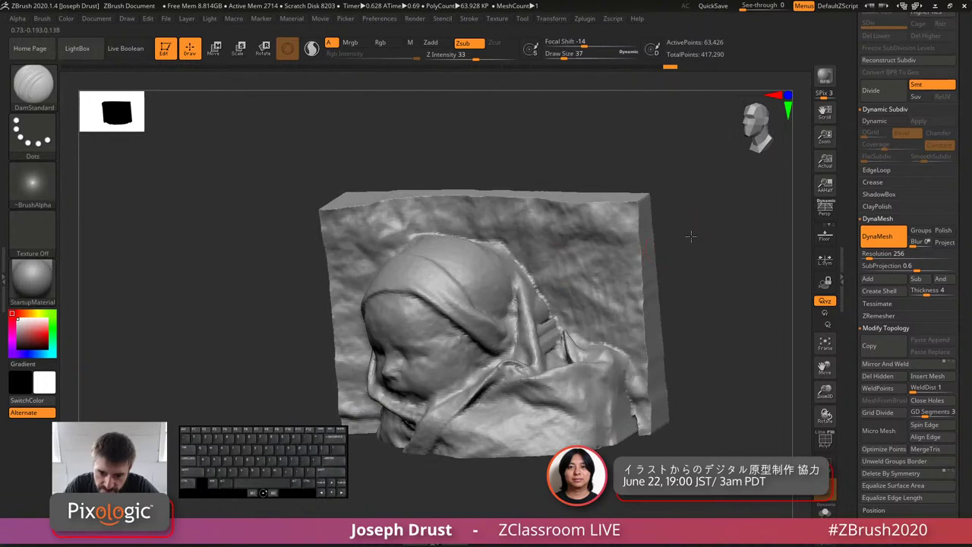
drag(692, 236, 673, 267)
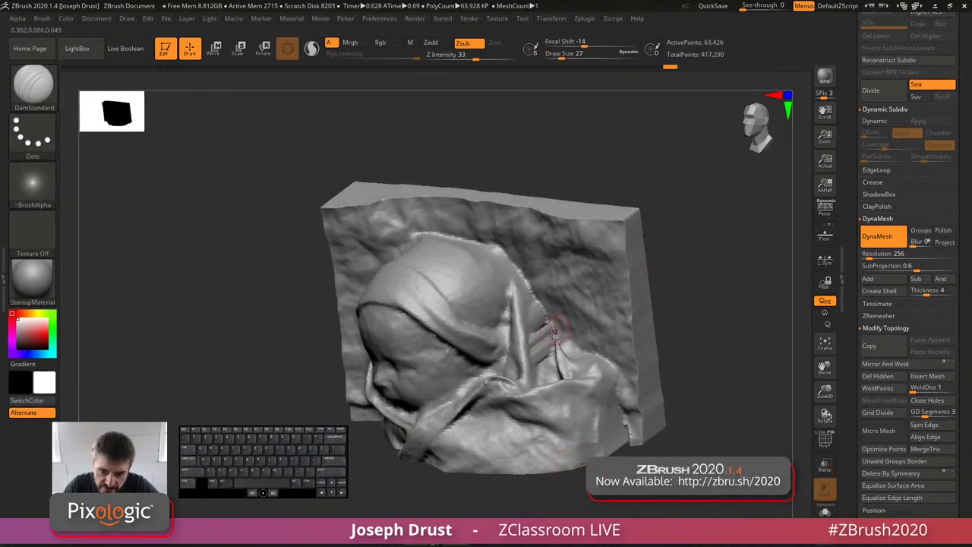
key(shift)
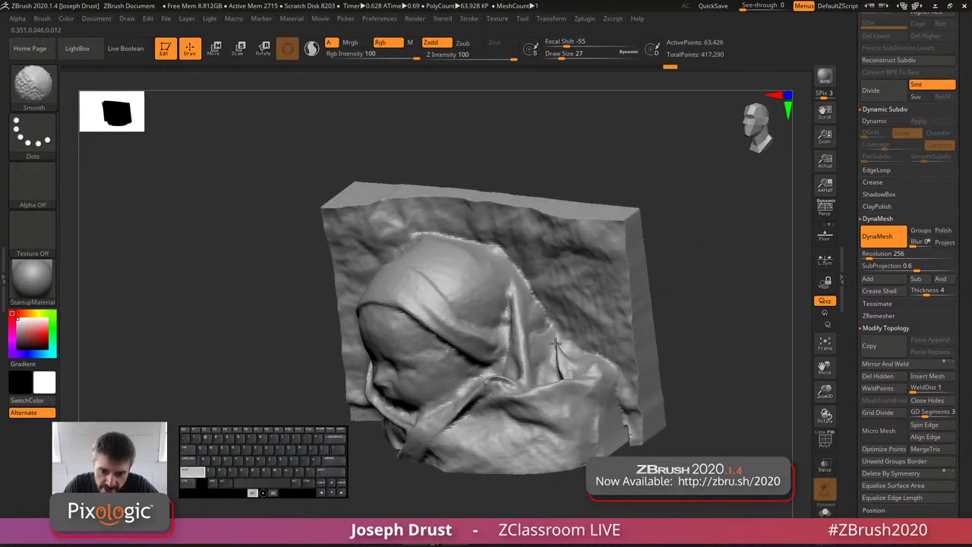
drag(681, 248, 724, 258)
key(shift)
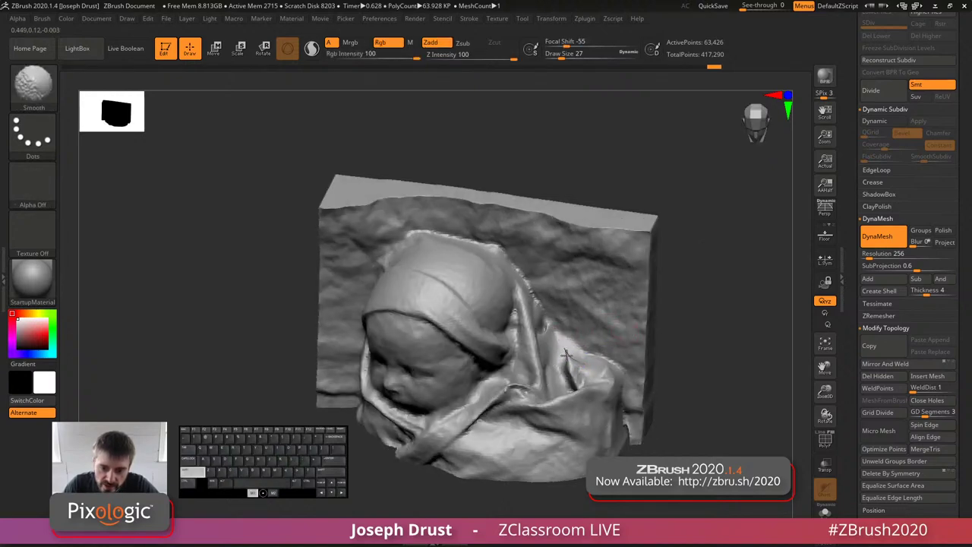
Step: Try to smooth away the sharp upper tip of the crease in the shoulder cloth, and undo those strokes
alt+drag(719, 298, 714, 278)
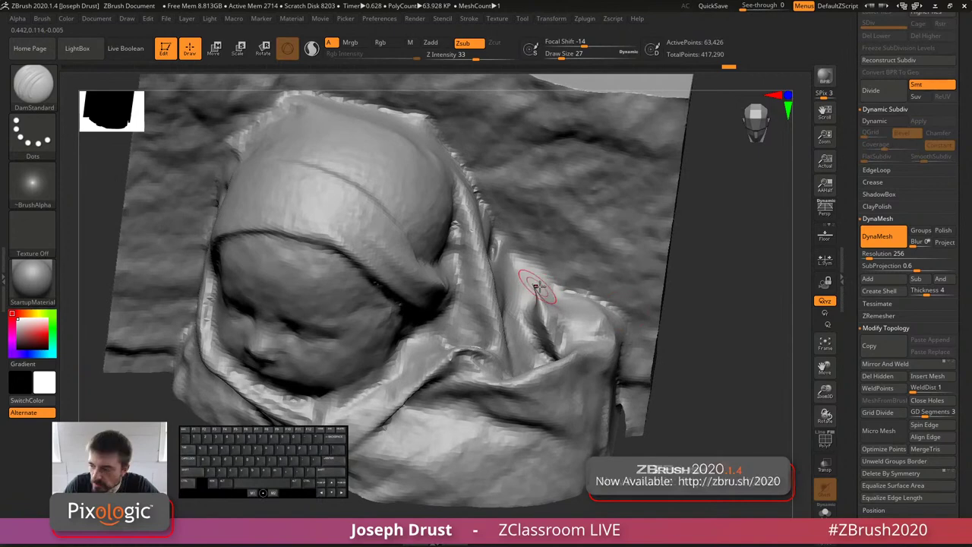
drag(703, 222, 705, 266)
key(shift)
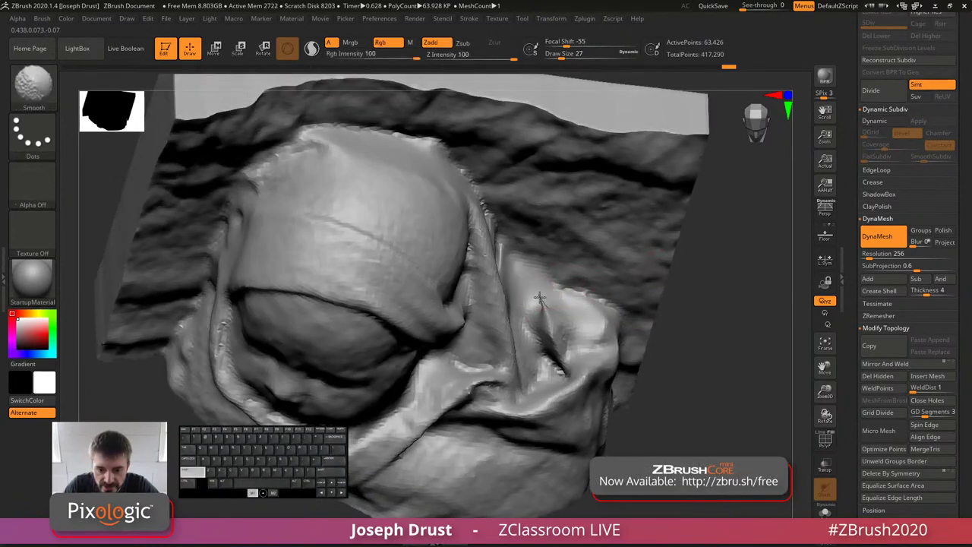
shift+drag(542, 308, 541, 304)
key(ctrl+z)
key(ctrl+z)
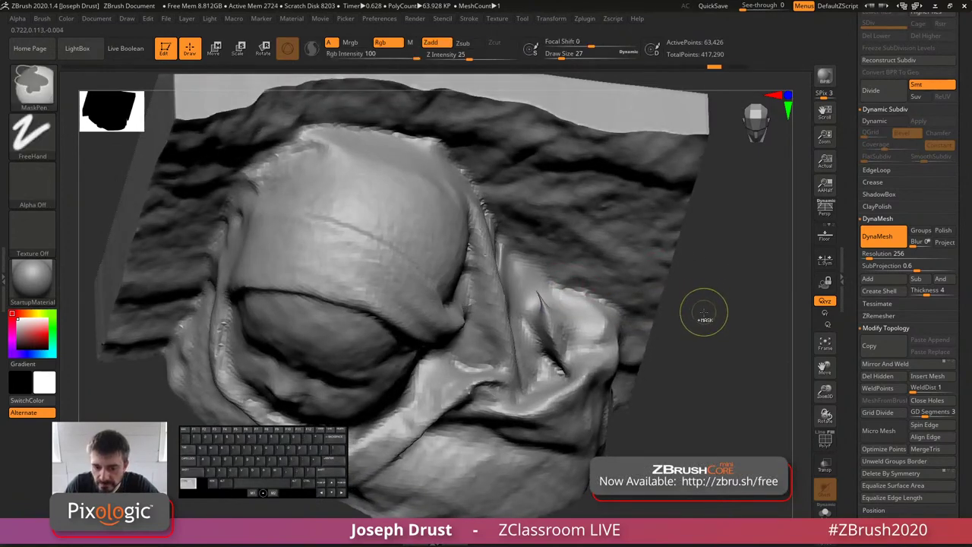
Step: Lower the minimum connected points setting in the Smooth Brush Modifiers
drag(717, 288, 679, 291)
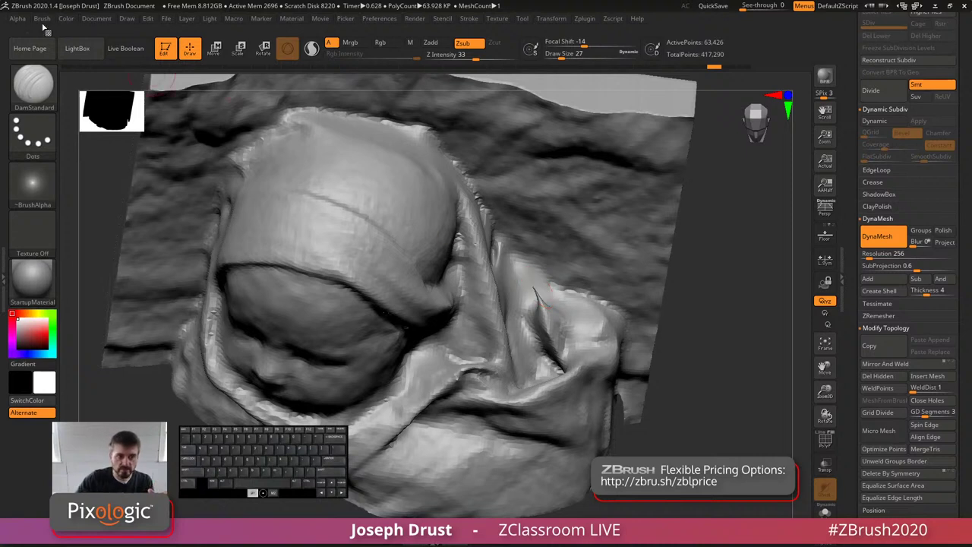
click(42, 18)
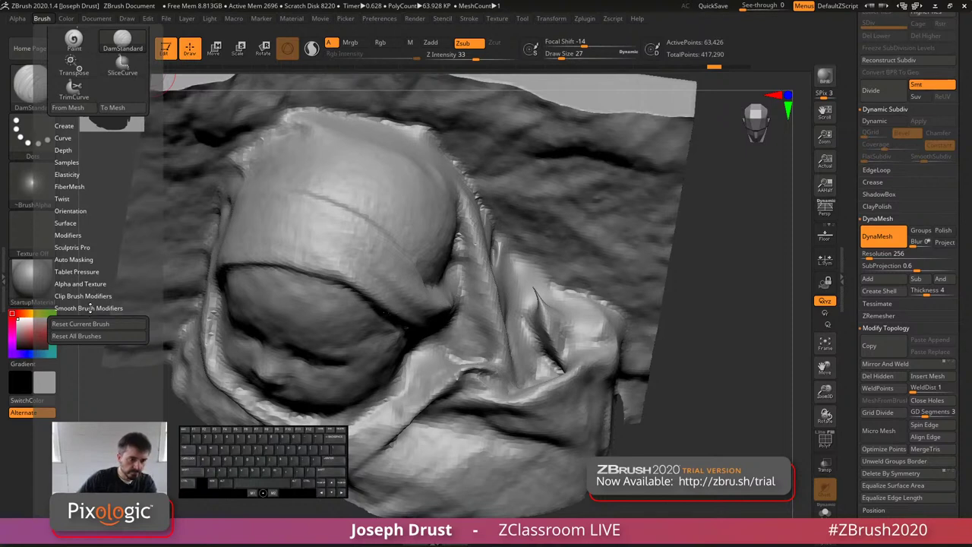
click(90, 308)
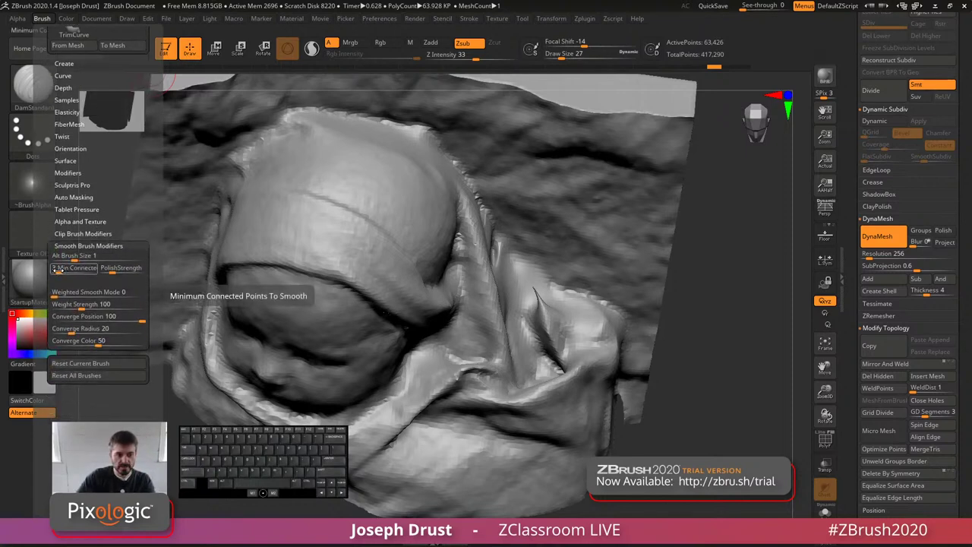
drag(59, 269, 52, 271)
Step: Smooth the sharp upper tip of the crease into the surrounding shoulder cloth
shift+drag(531, 287, 540, 299)
alt+drag(795, 302, 764, 344)
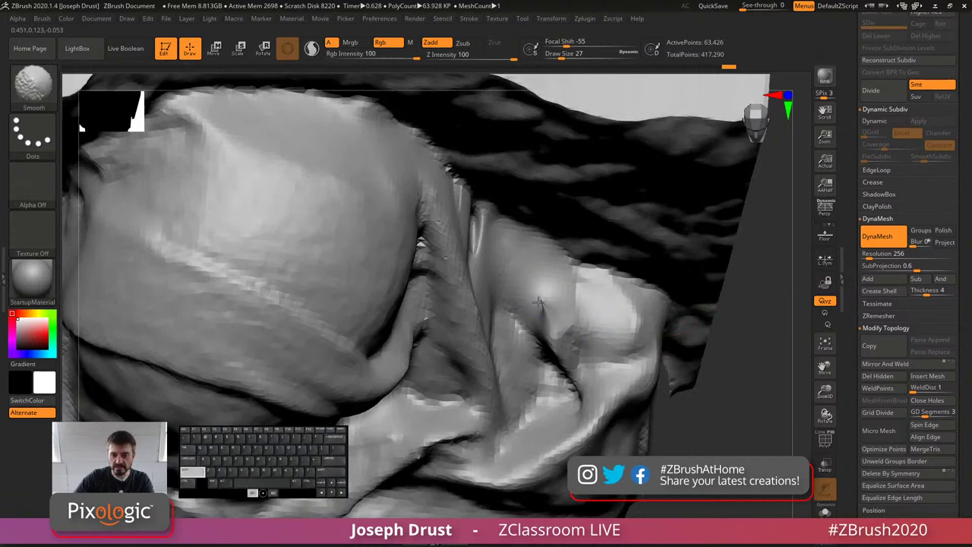
mouse_move(544, 313)
shift+mouse_down()
mouse_move(546, 303)
mouse_move(546, 313)
shift+mouse_up()
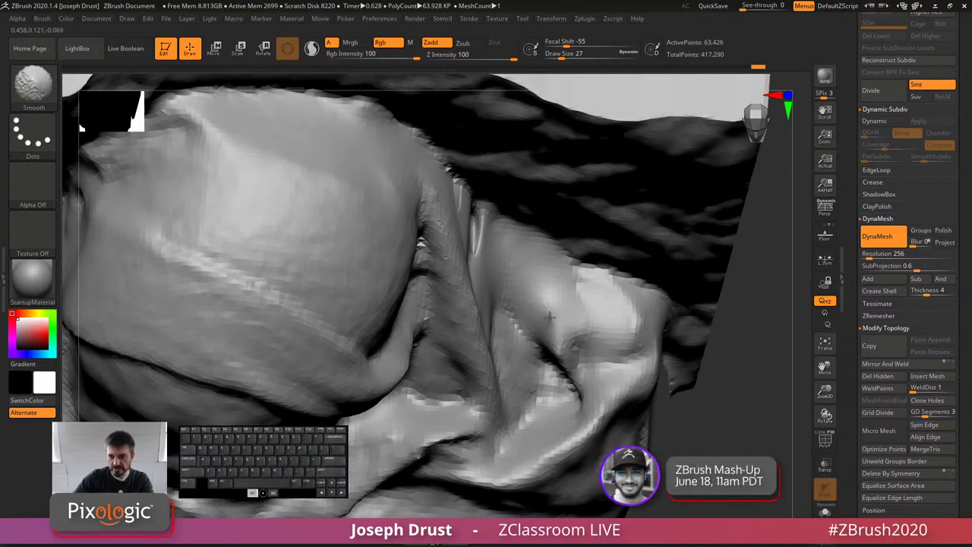
Step: Build up the upper end of the shoulder crease using the ClayBuildup brush with draw size 12
key(b)
key(c)
key(b)
key(s)
drag(550, 310, 556, 331)
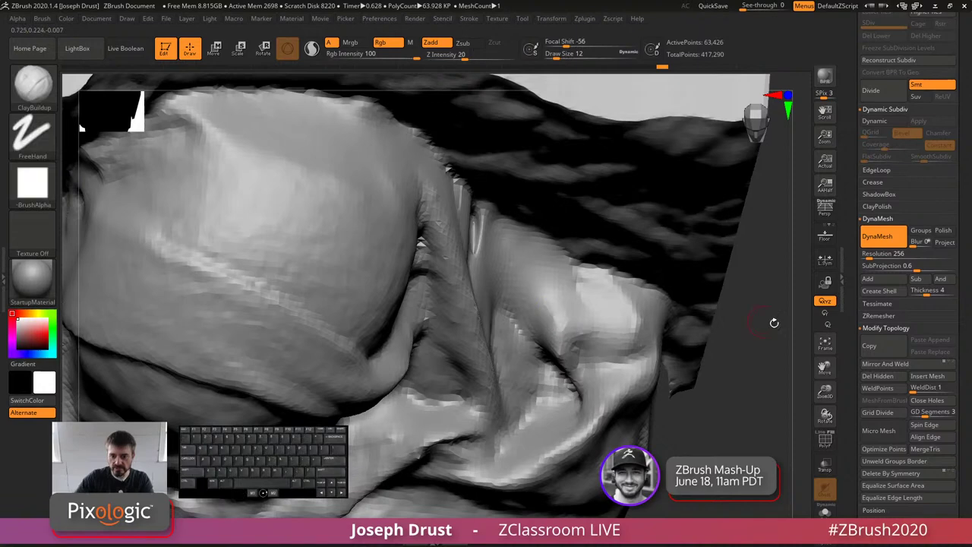
Step: Smooth the narrow fold running down beside the crease in the shoulder cloth
drag(775, 323, 740, 304)
mouse_move(479, 222)
shift+mouse_down()
mouse_move(473, 235)
mouse_move(515, 297)
shift+mouse_up()
key(f)
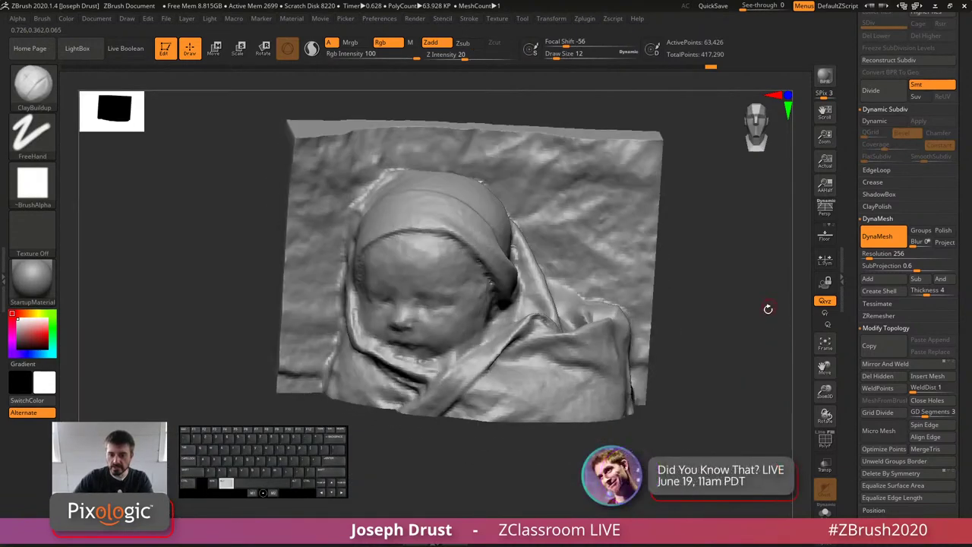
Step: Smooth small rough spots along the hood's edge beside the baby's face, checking the relief from several sides
right_drag(461, 364, 479, 181)
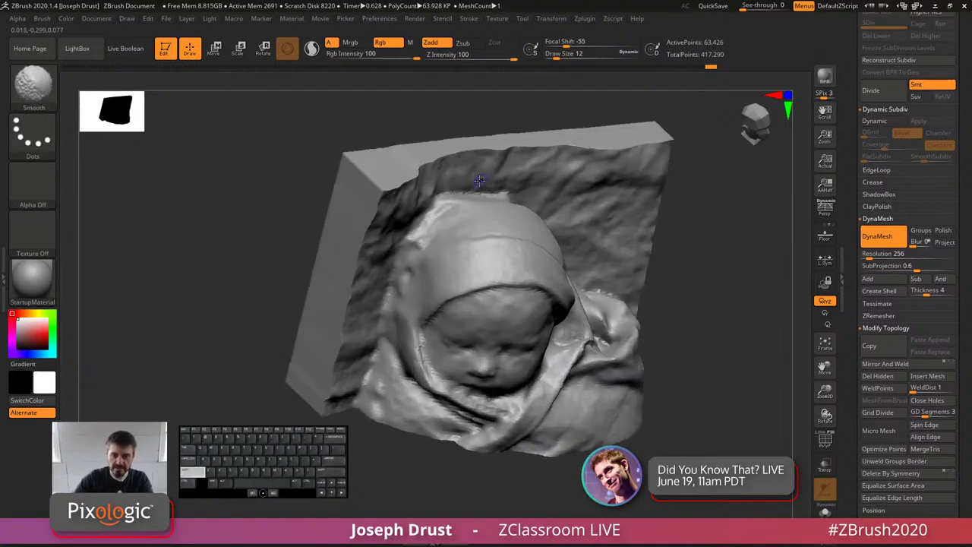
shift+drag(386, 295, 389, 293)
mouse_move(749, 304)
mouse_down()
mouse_move(726, 269)
mouse_move(717, 274)
mouse_up()
mouse_move(521, 284)
shift+mouse_down()
mouse_move(512, 264)
mouse_move(531, 300)
mouse_move(531, 288)
shift+mouse_up()
right_drag(598, 266, 638, 213)
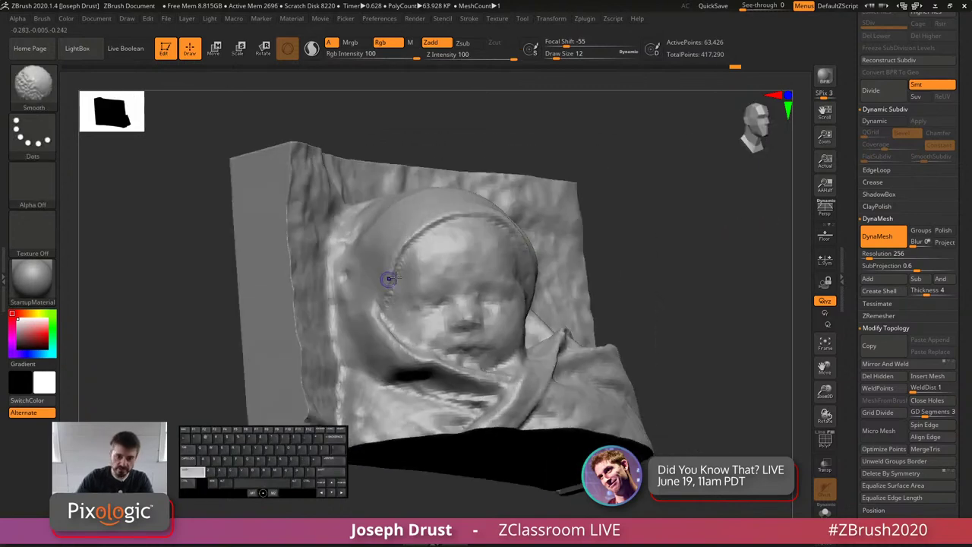
drag(764, 279, 784, 323)
alt+drag(784, 323, 782, 281)
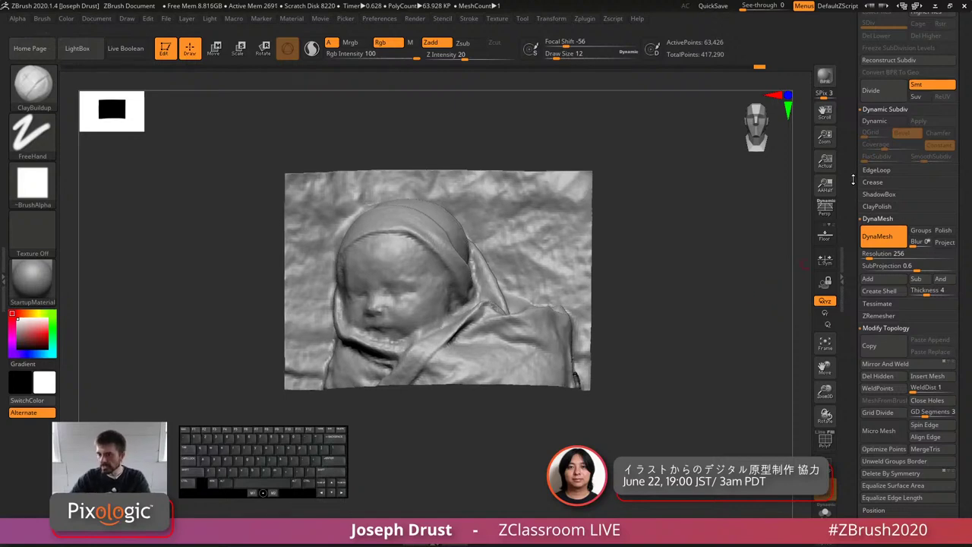
Step: Make TheChild the active subtool, showing it together with parts while hiding Merged_TheChild1
drag(853, 180, 853, 338)
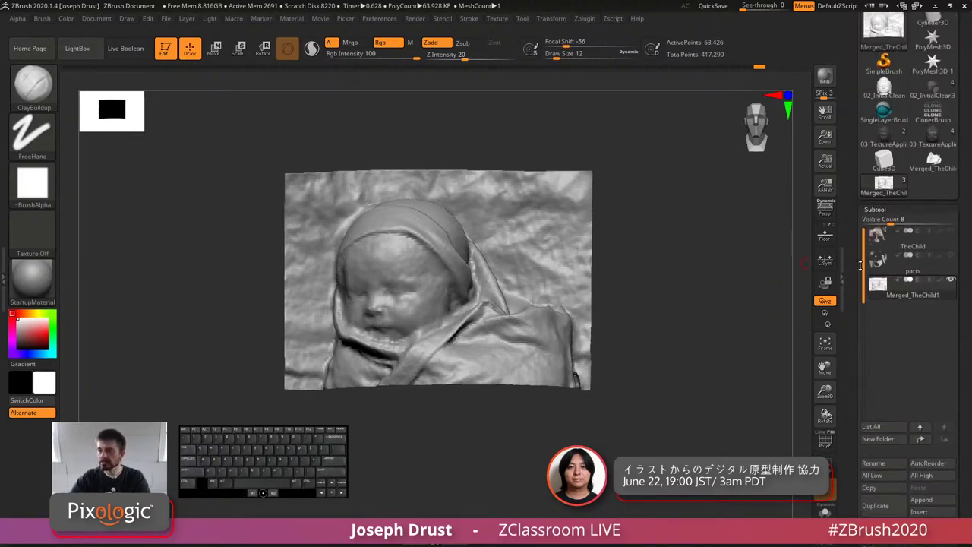
click(935, 247)
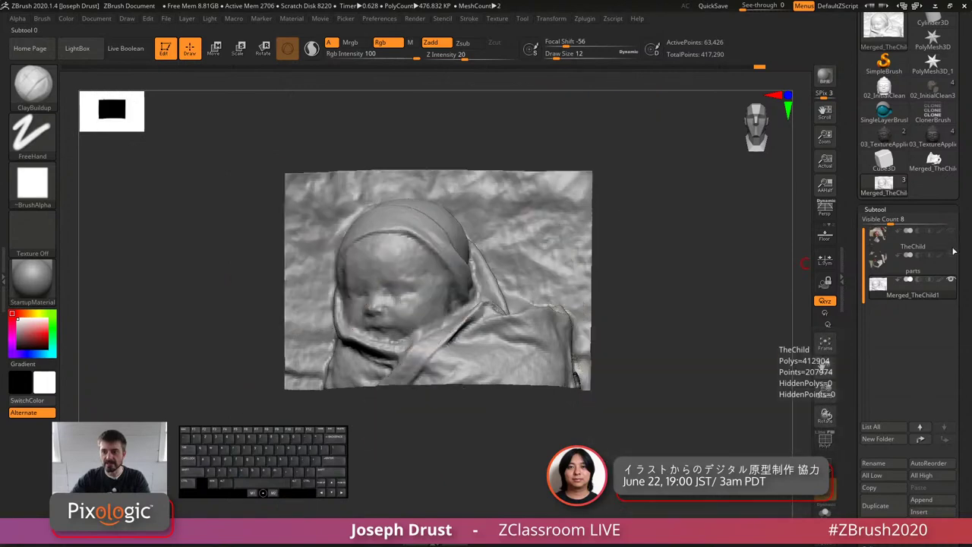
click(952, 253)
click(951, 238)
click(951, 279)
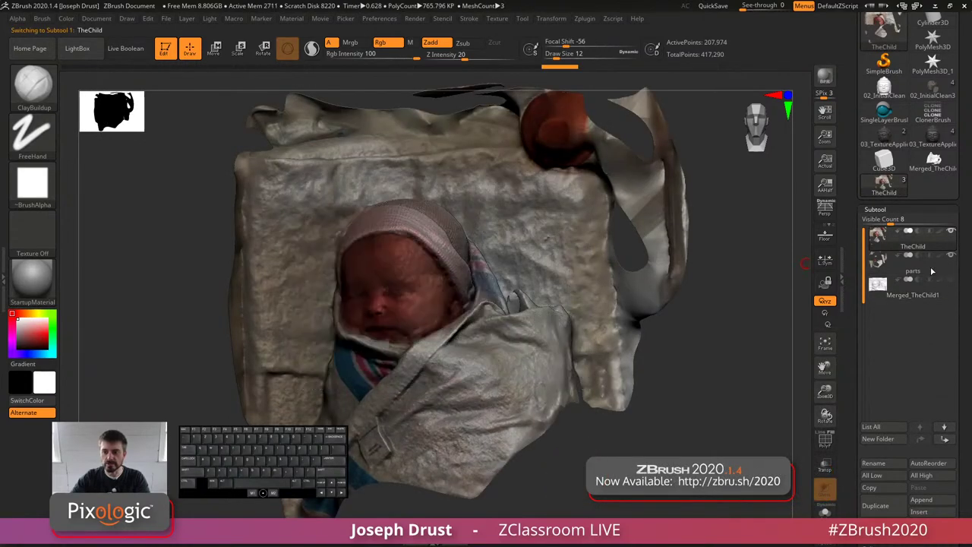
mouse_move(744, 314)
mouse_down()
mouse_move(730, 326)
mouse_move(774, 321)
mouse_move(737, 319)
mouse_move(729, 305)
mouse_up()
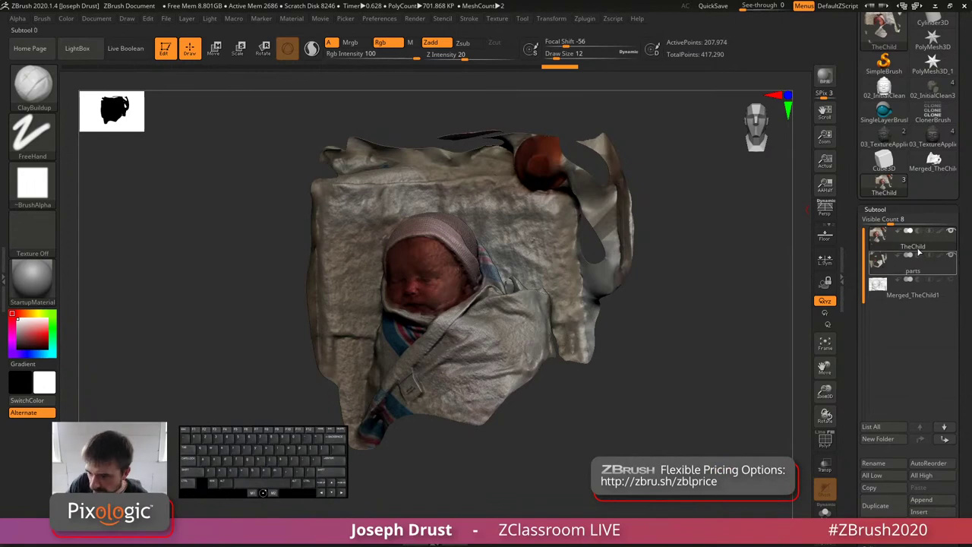
Step: Isolate the TheChild subtool and divide it once with subdivision smoothing turned off
scroll(881, 213, down, 10)
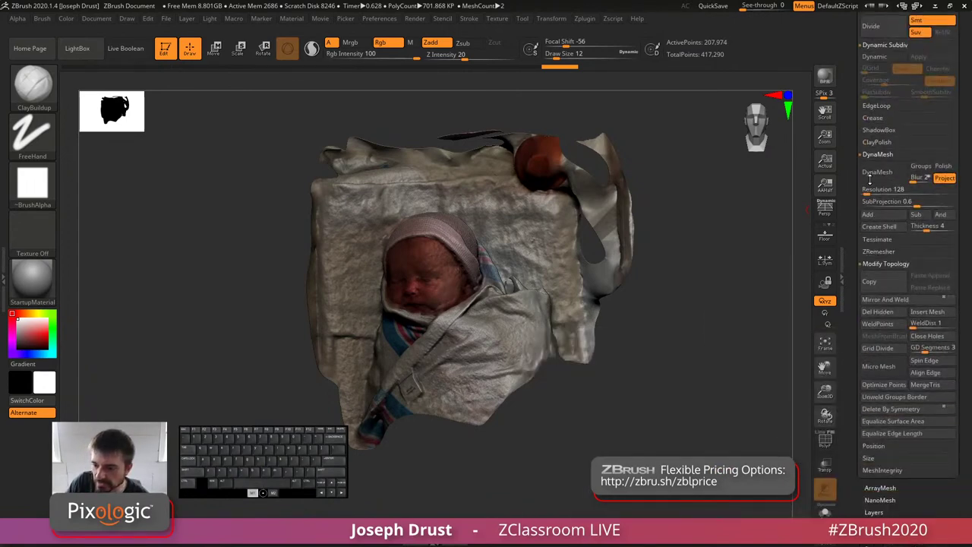
scroll(875, 227, down, 6)
scroll(881, 304, up, 8)
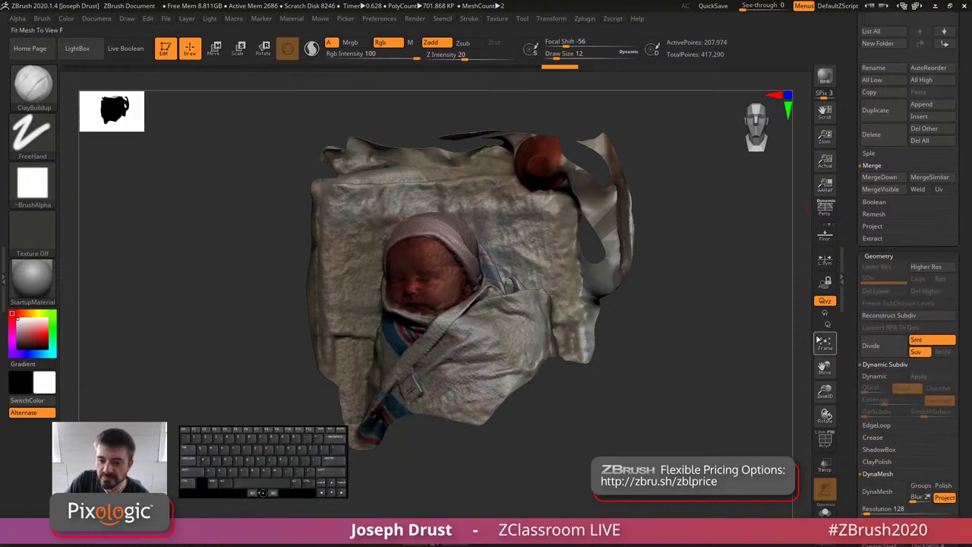
click(824, 511)
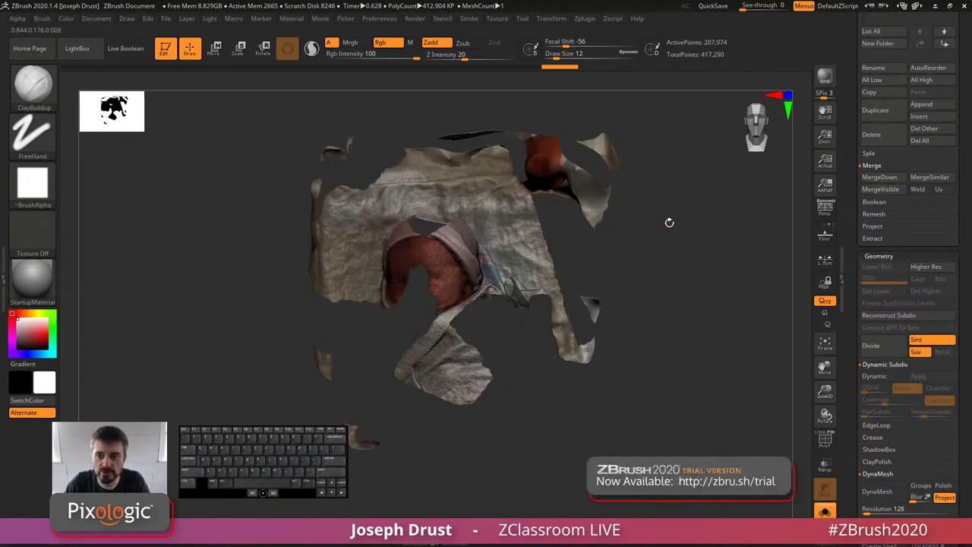
ctrl+right_drag(663, 230, 645, 251)
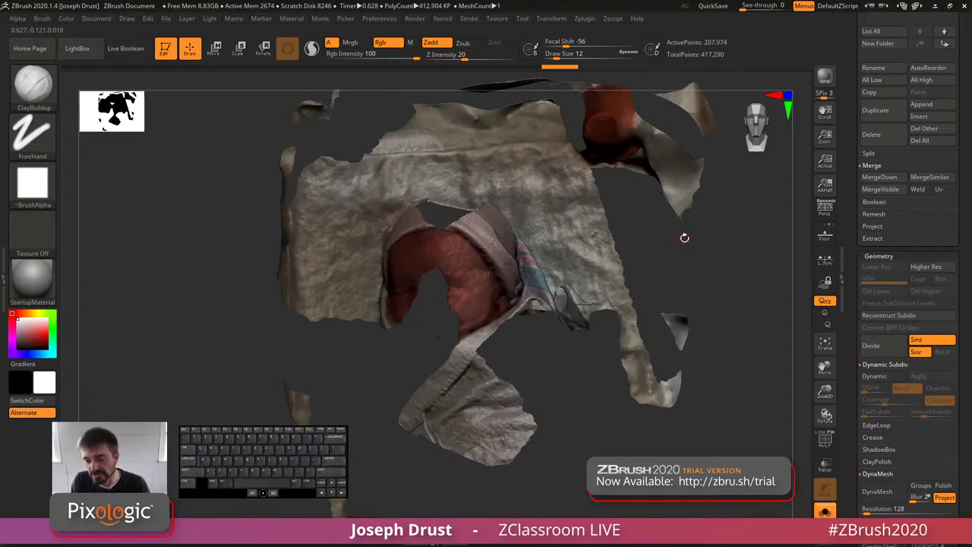
click(917, 340)
click(877, 347)
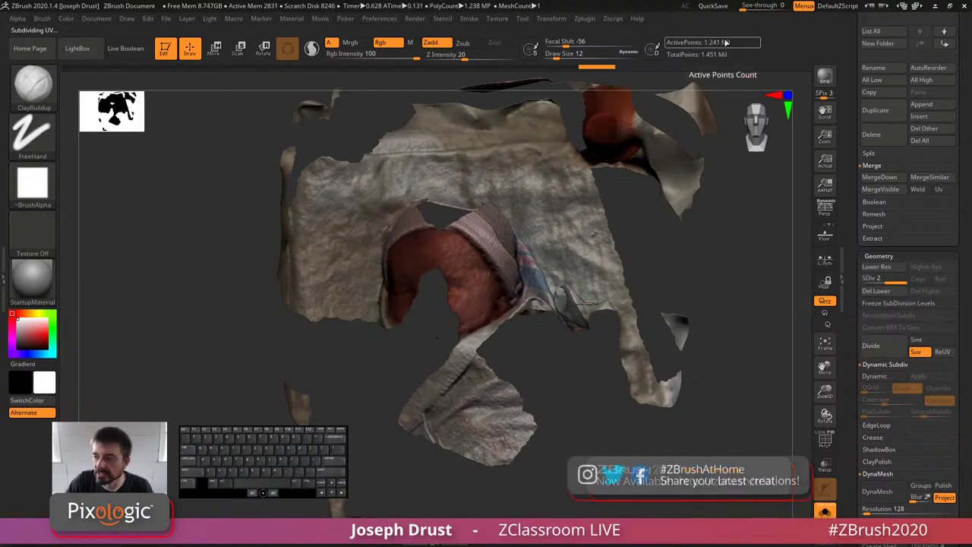
Step: Divide the parts subtool with subdivision smoothing turned off and leave it at subdivision level 2
scroll(904, 152, up, 3)
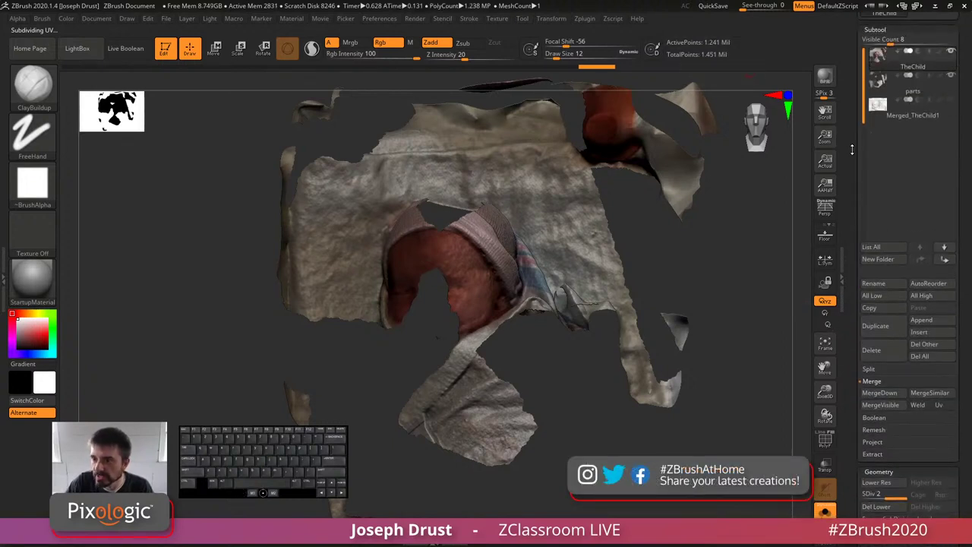
click(905, 92)
scroll(907, 243, down, 5)
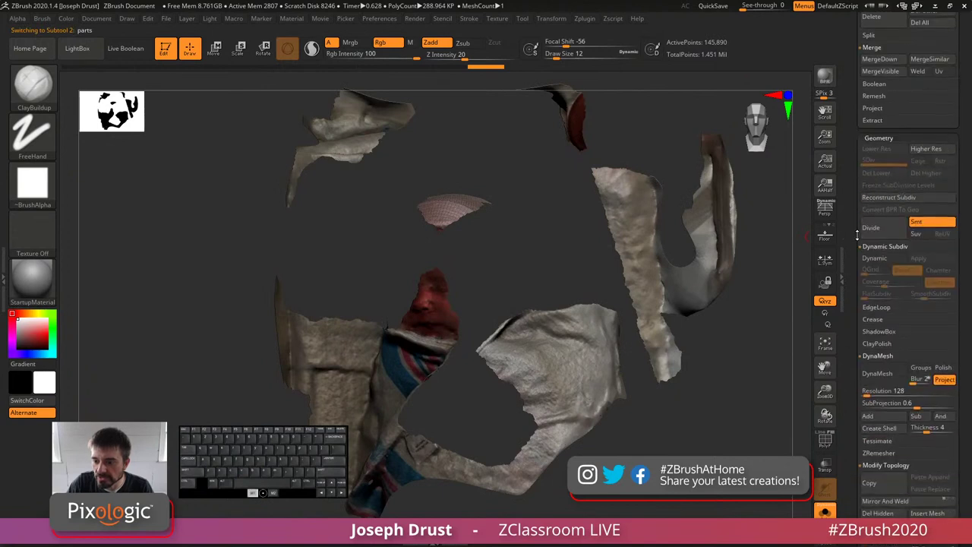
click(917, 181)
click(871, 187)
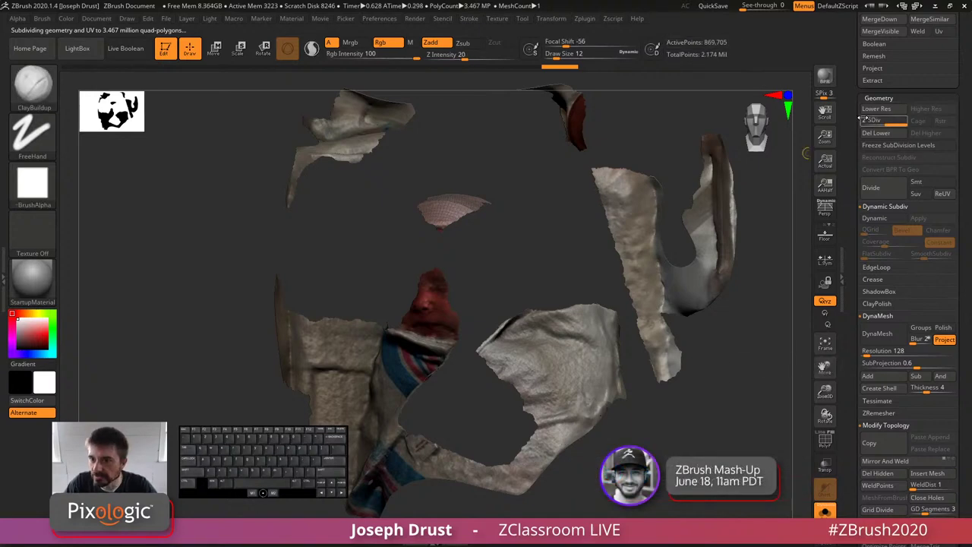
click(866, 110)
Step: Select the TheChild subtool and enable polypaint on it, taking the colours from its texture
drag(852, 115, 850, 454)
drag(851, 147, 851, 335)
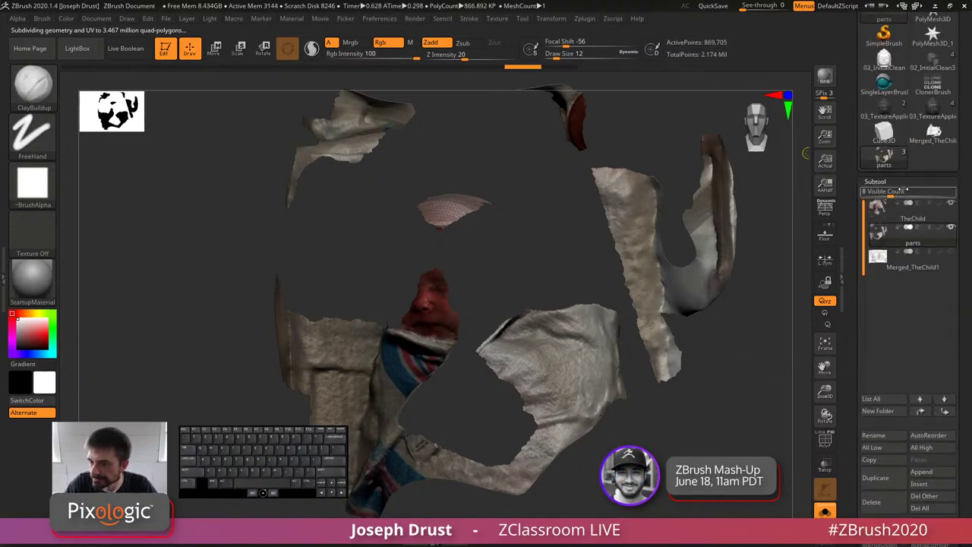
click(931, 222)
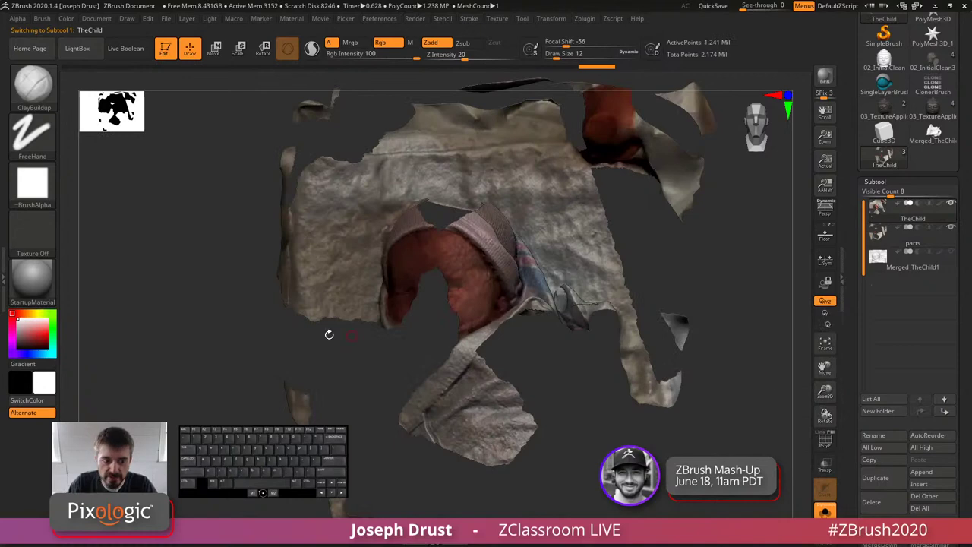
scroll(866, 151, down, 10)
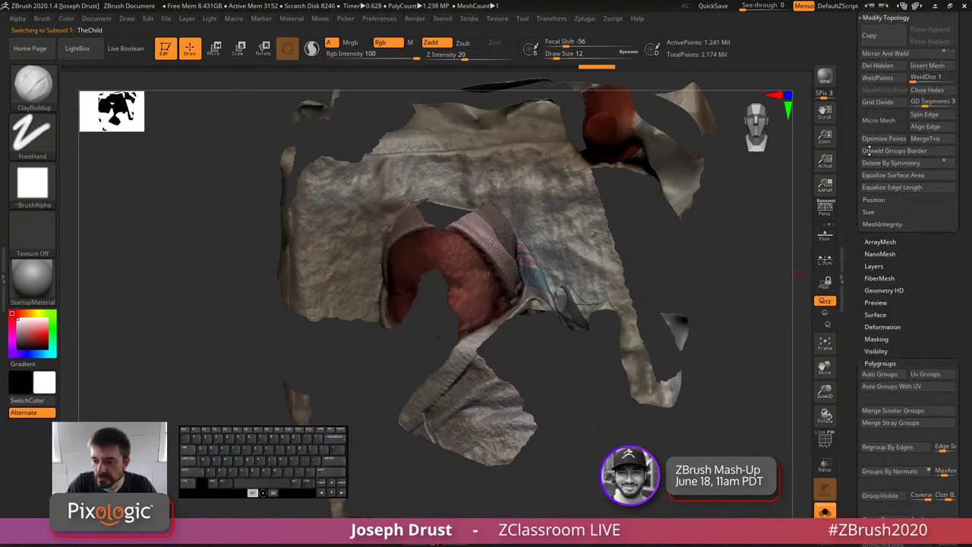
scroll(865, 152, down, 10)
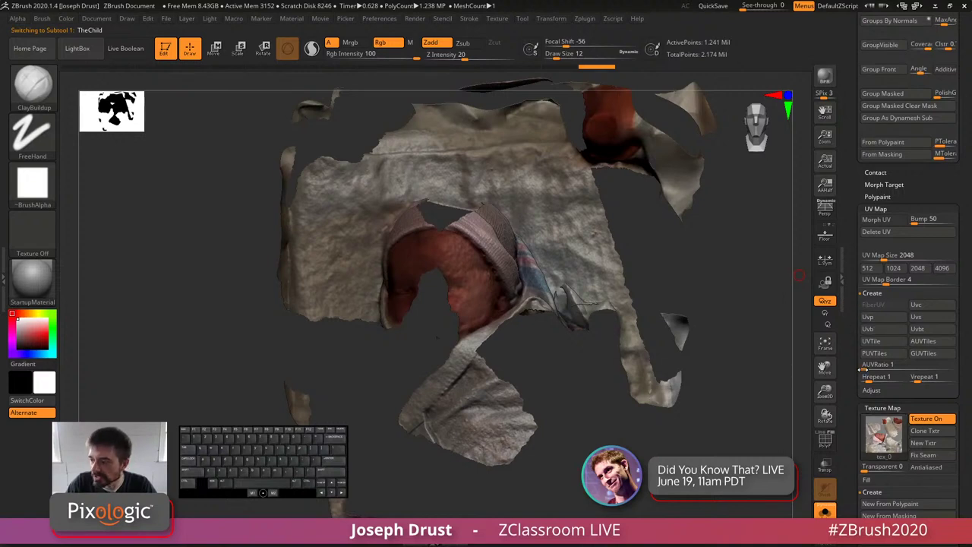
scroll(868, 236, down, 10)
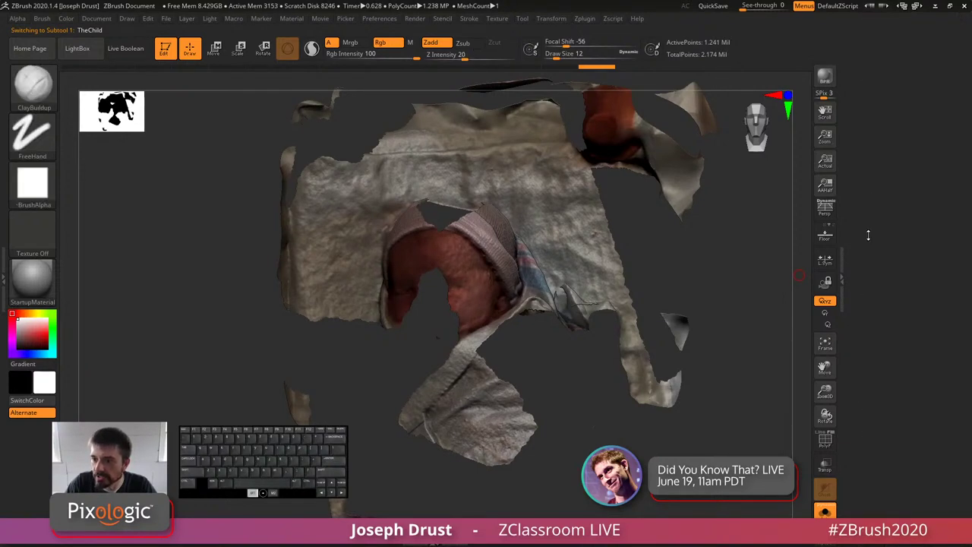
drag(869, 236, 853, 390)
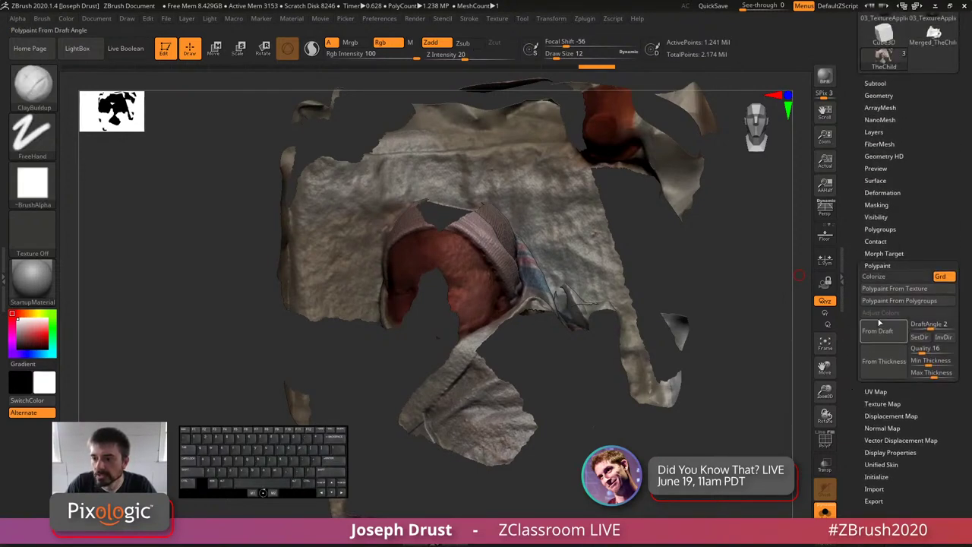
click(884, 276)
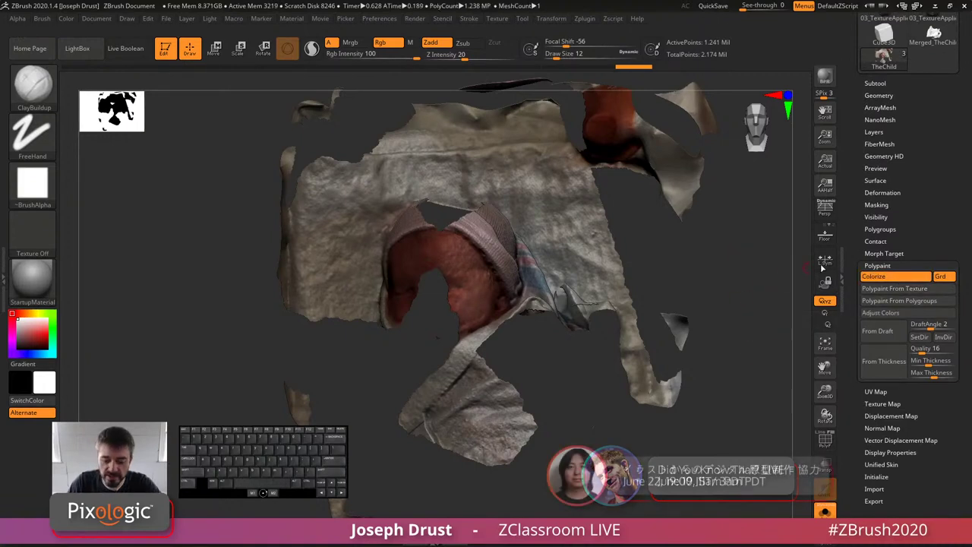
Step: Switch to the parts subtool and create its polypaint from its texture
key(Down)
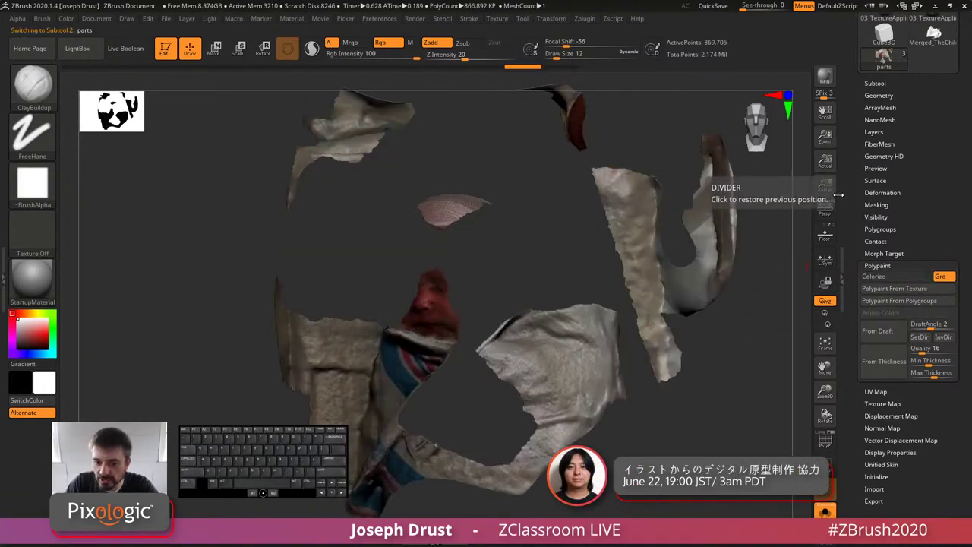
key(Up)
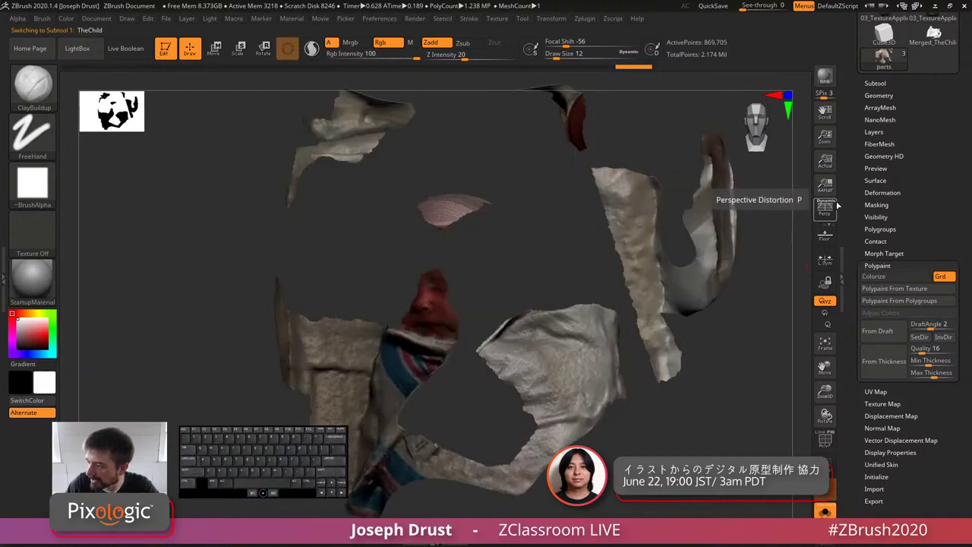
key(Down)
key(Up)
key(Down)
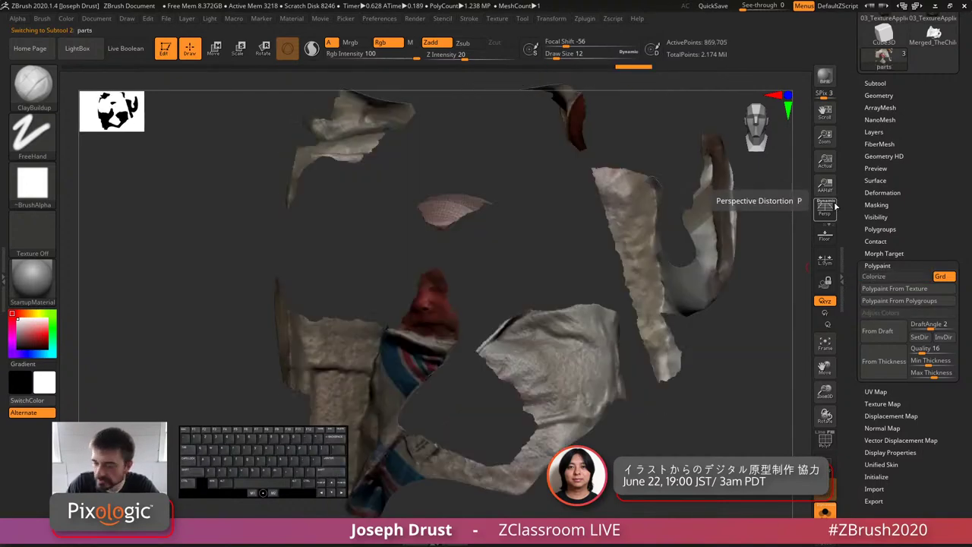
alt+drag(771, 291, 774, 281)
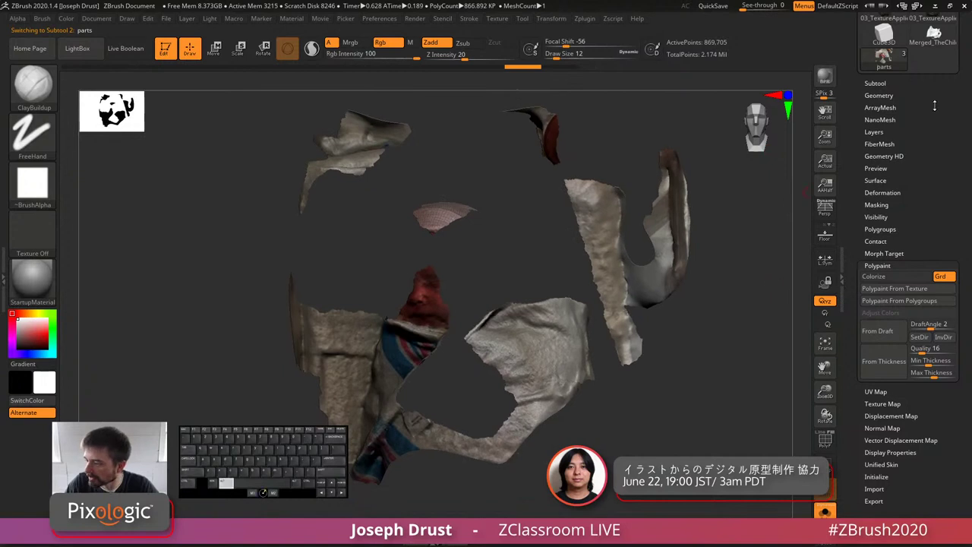
click(883, 290)
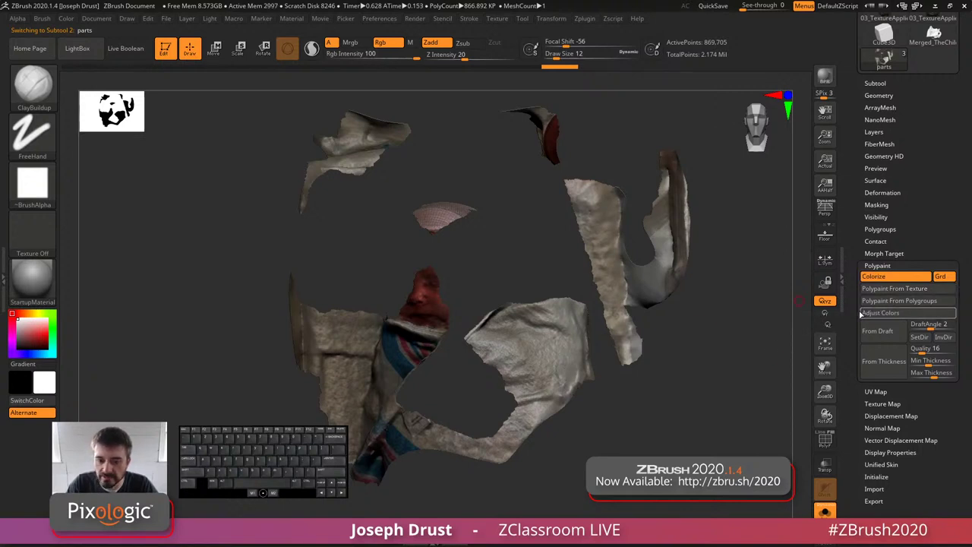
Step: Display all visible subtools together and alternate between TheChild and parts to compare their polypainted surfaces
click(825, 510)
drag(920, 200, 924, 336)
click(892, 333)
click(923, 366)
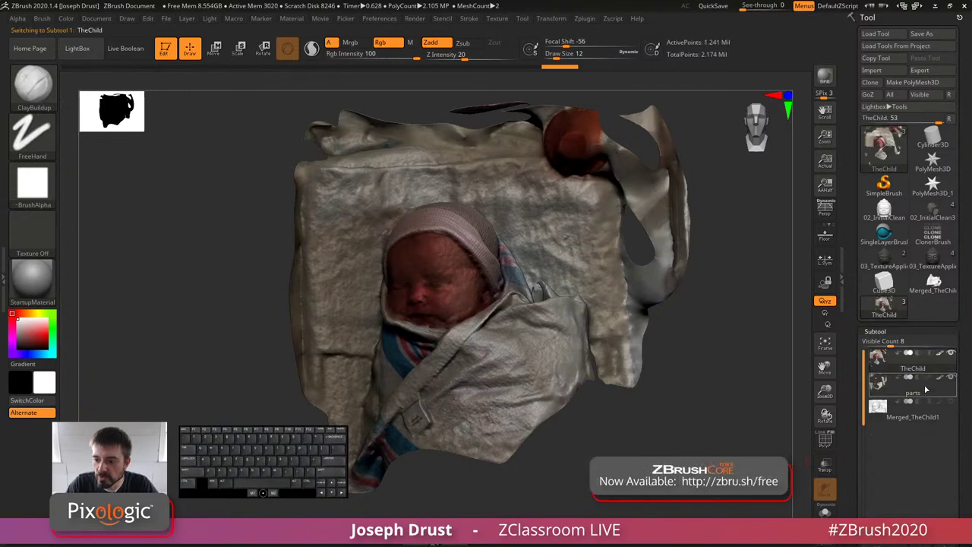
click(927, 390)
click(932, 370)
click(929, 391)
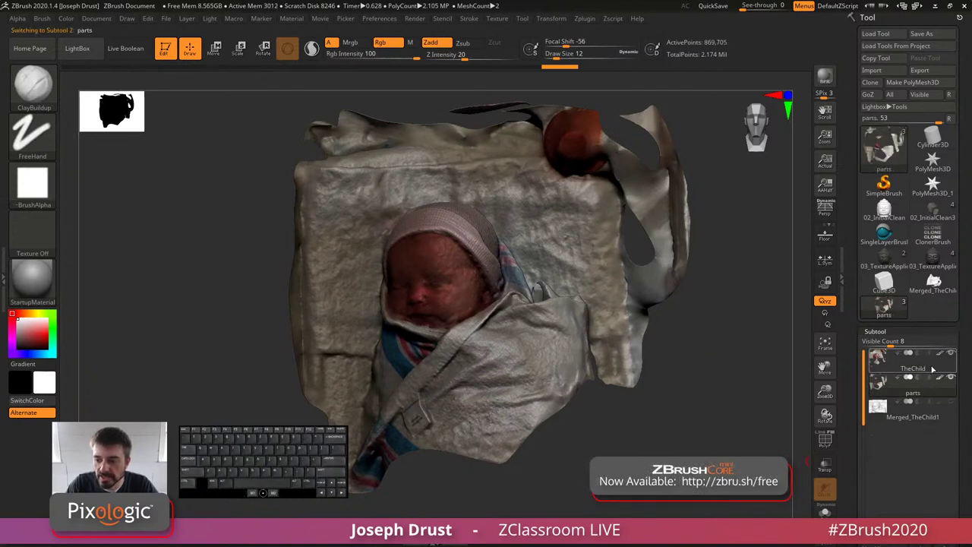
click(933, 370)
click(929, 391)
click(933, 372)
alt+drag(740, 384, 745, 342)
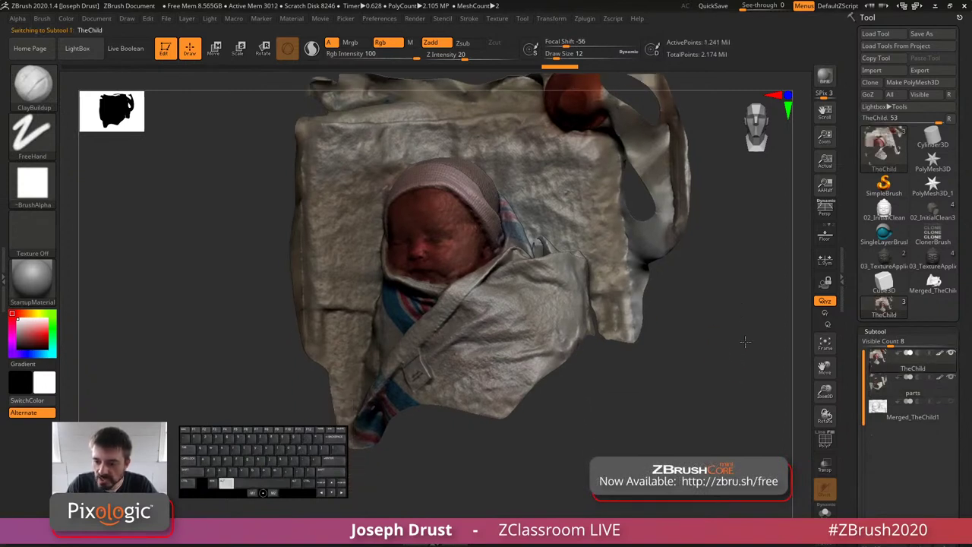
Step: Make Merged_TheChild1 the active subtool and isolate it in a straight front view
click(927, 417)
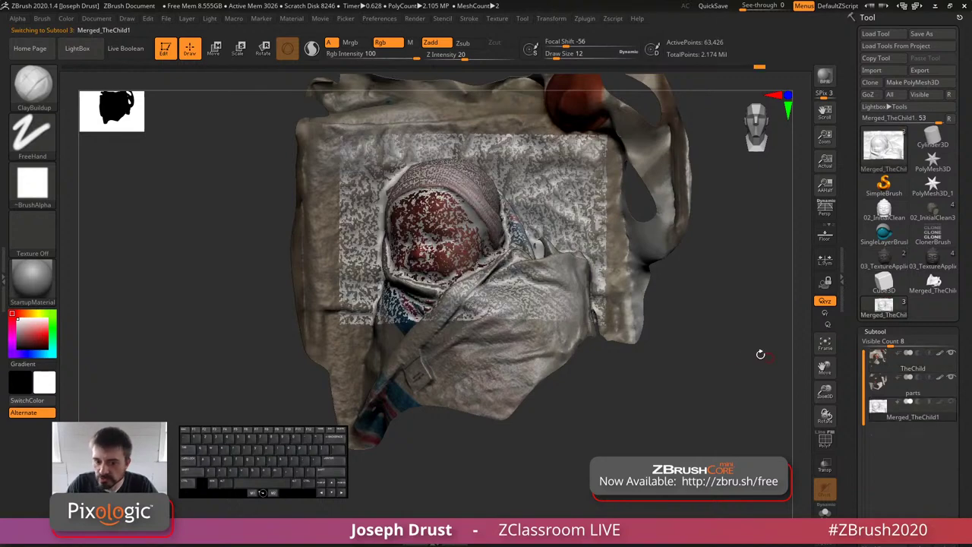
click(825, 512)
mouse_move(739, 381)
mouse_down()
mouse_move(727, 363)
mouse_move(730, 394)
mouse_up()
drag(861, 394, 856, 276)
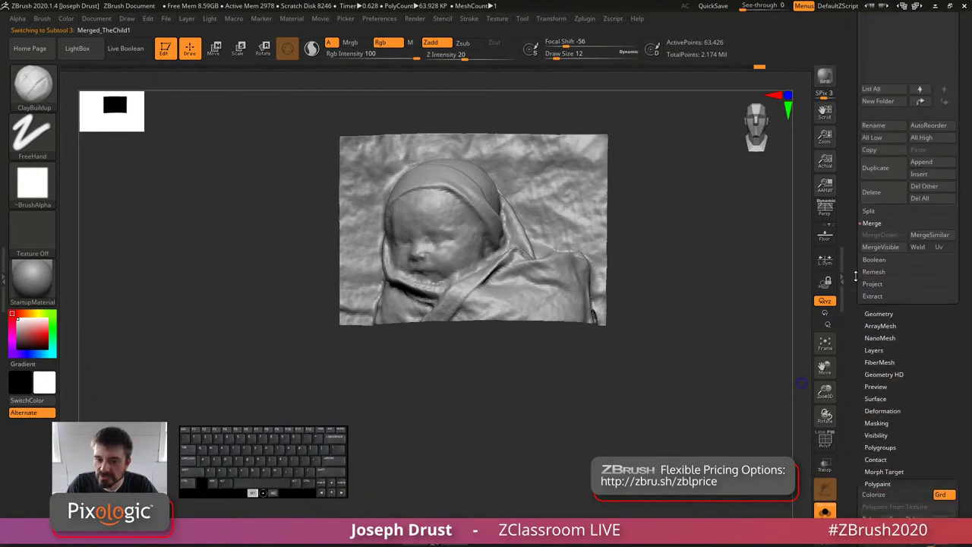
drag(740, 199, 722, 265)
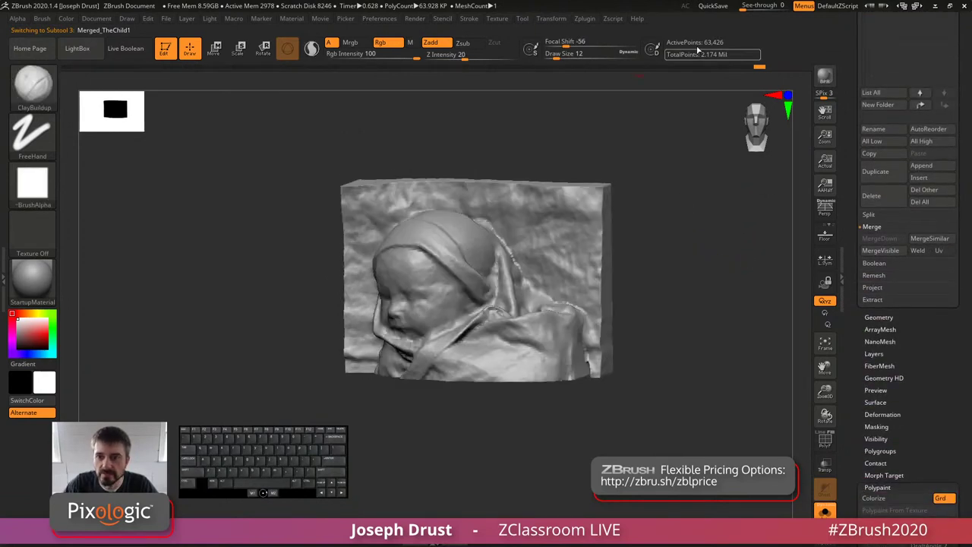
shift+drag(692, 150, 708, 163)
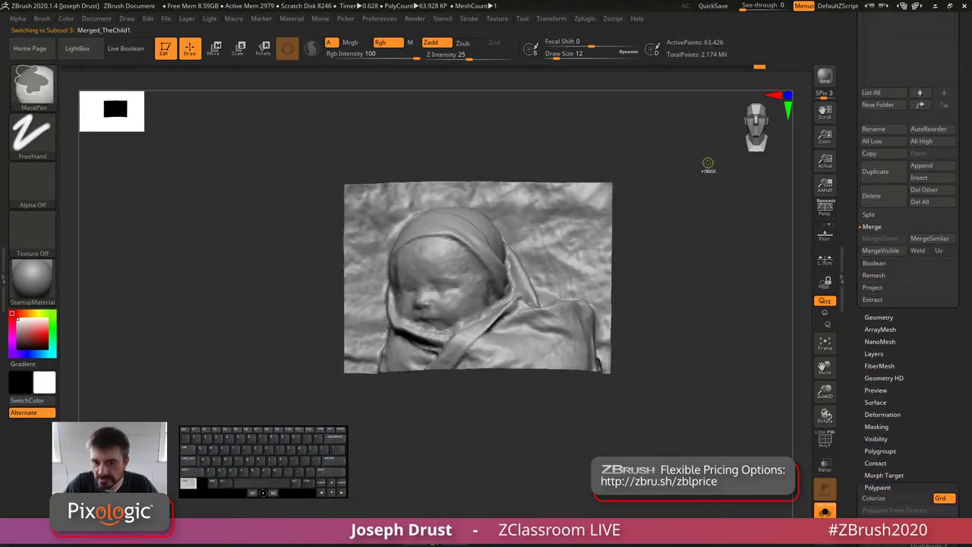
Step: Subdivide Merged_TheChild1 to 1.018 million polygons and store its current shape as a morph target
key(ctrl+d)
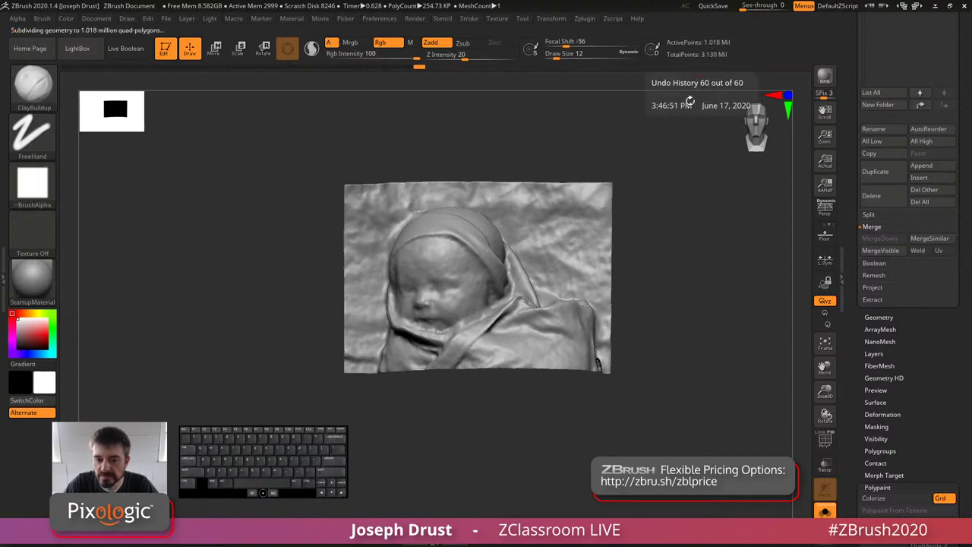
drag(734, 221, 704, 235)
drag(927, 394, 924, 348)
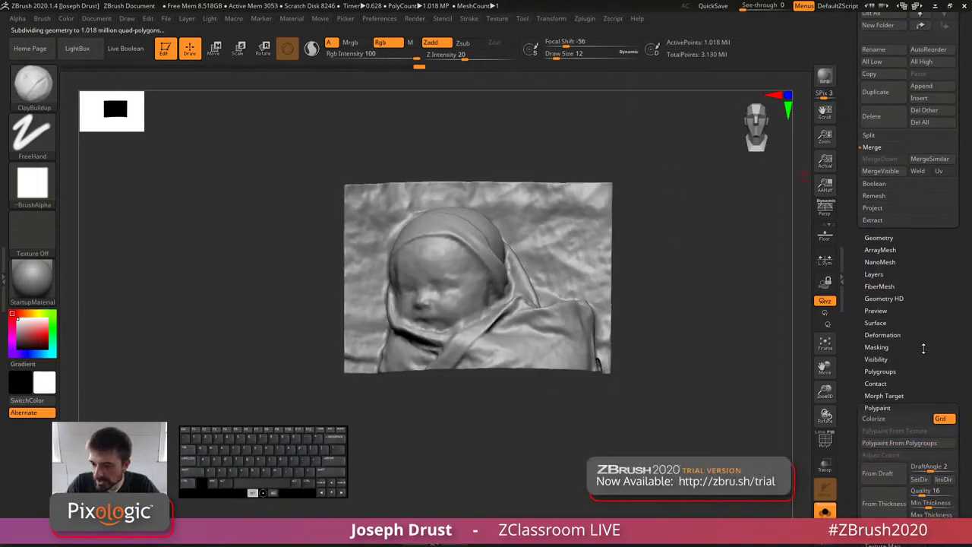
key(shift)
click(884, 397)
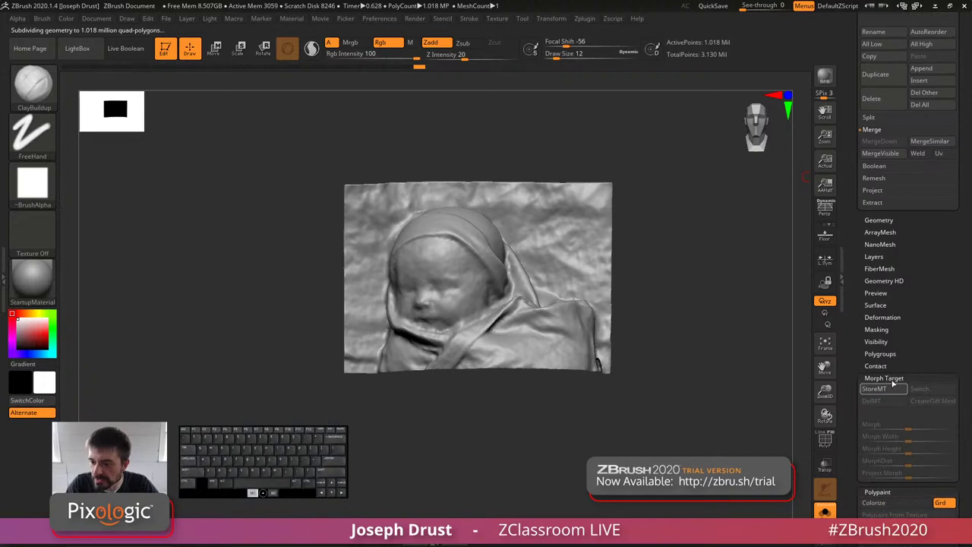
scroll(926, 315, up, 10)
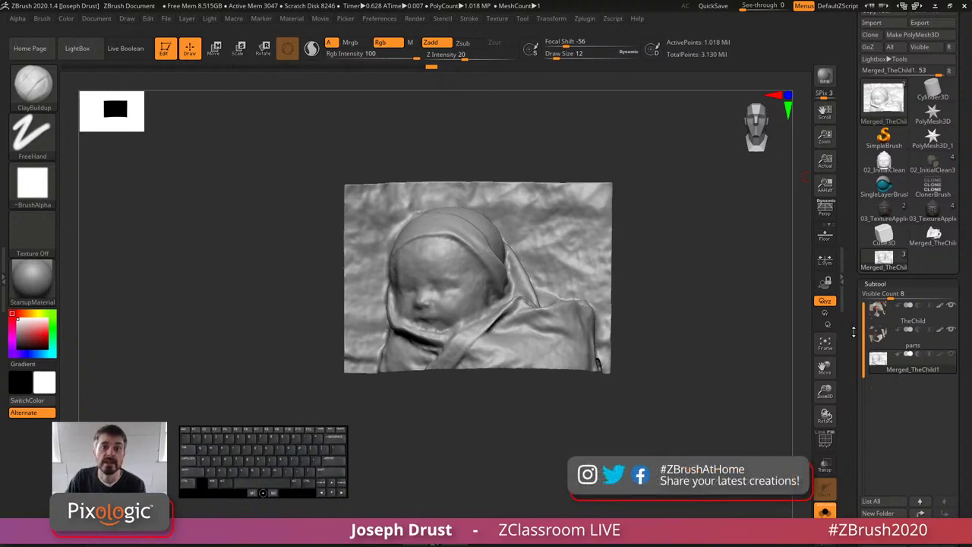
Step: Project the visible subtools' geometry and polypaint onto Merged_TheChild1 with a projection distance of 0.1
drag(853, 335, 855, 255)
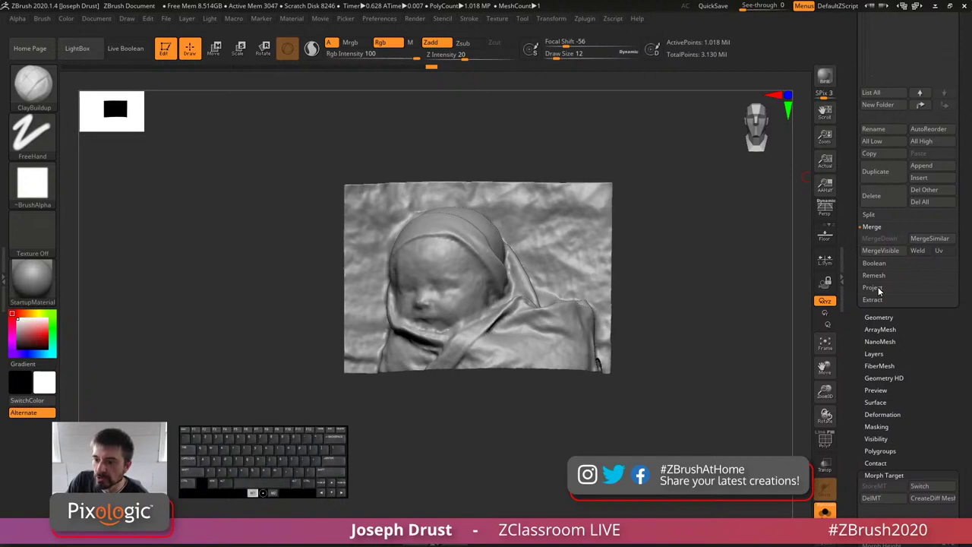
click(872, 288)
click(880, 296)
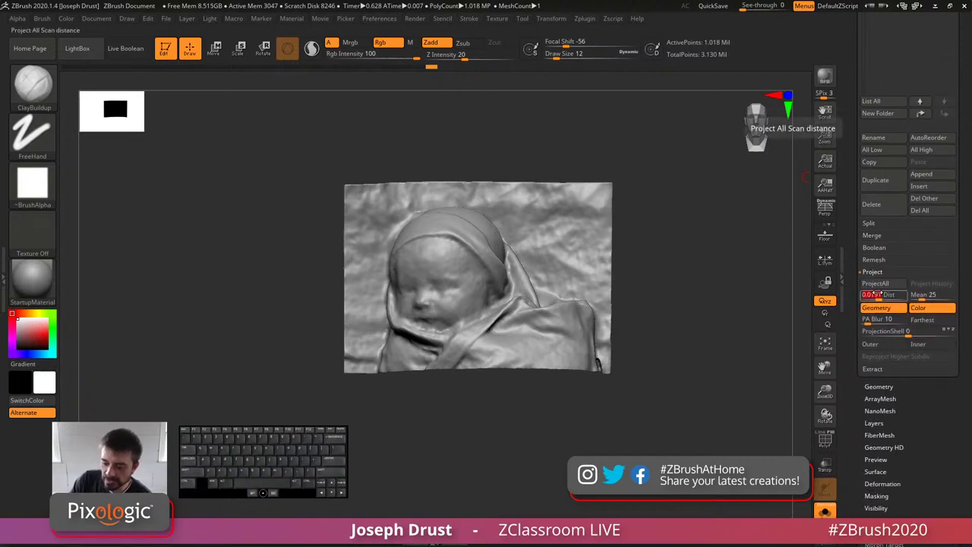
text(0.1)
key(Return)
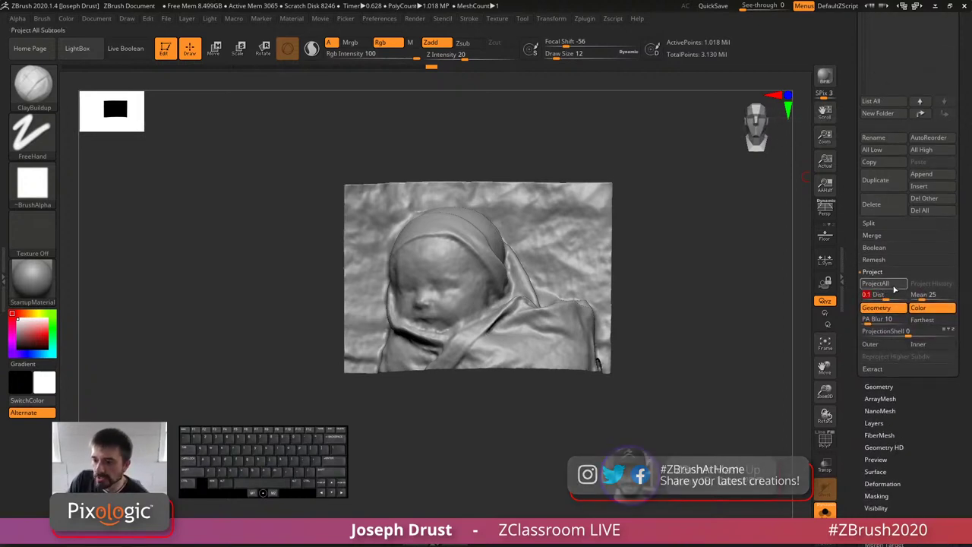
click(875, 283)
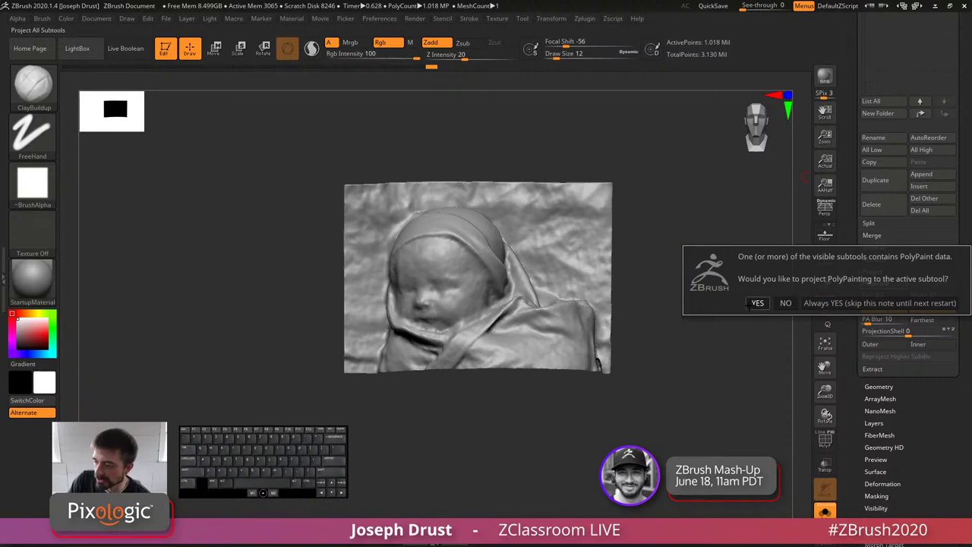
click(758, 303)
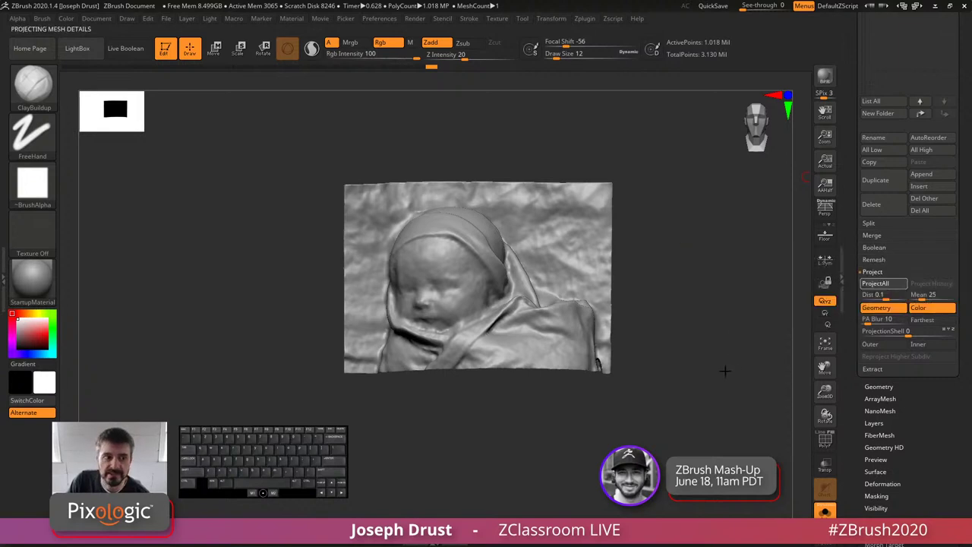
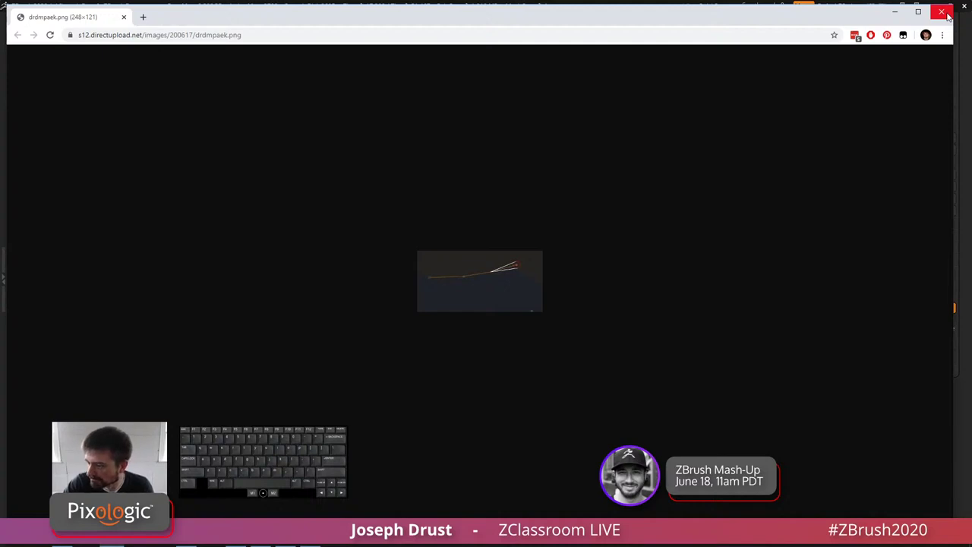
Step: Close the browser image and display the projected mesh with the SkinShade4 material, examining its surface and borders from several angles
click(948, 16)
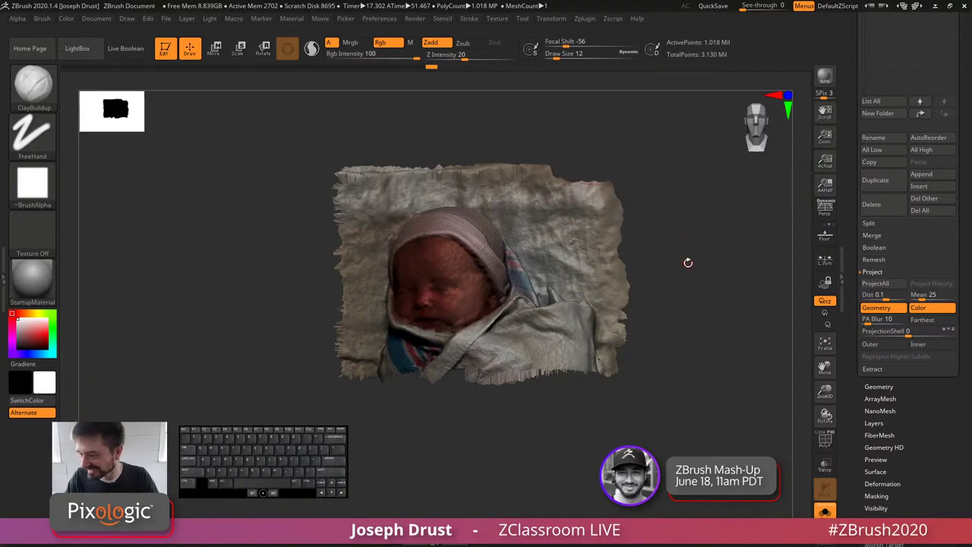
drag(687, 262, 614, 277)
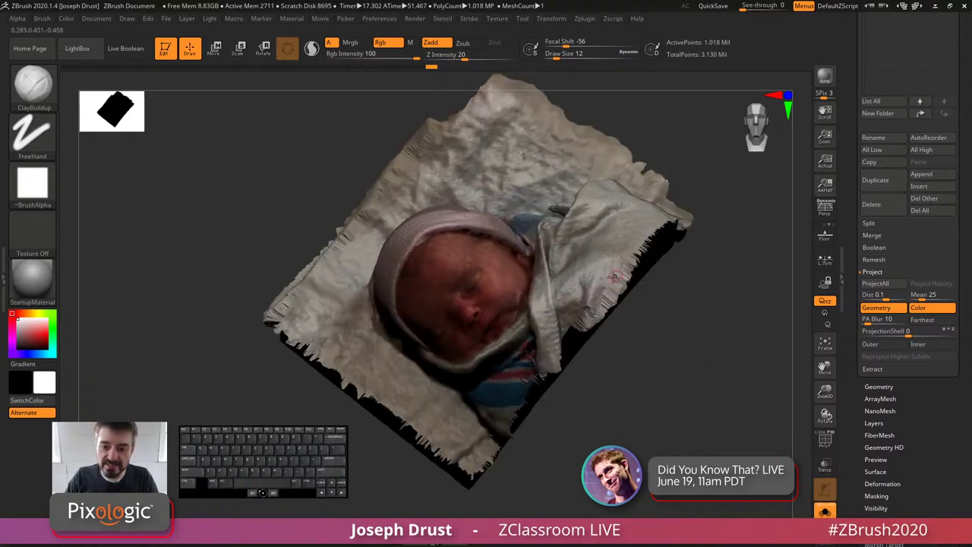
drag(655, 251, 711, 169)
drag(873, 127, 885, 342)
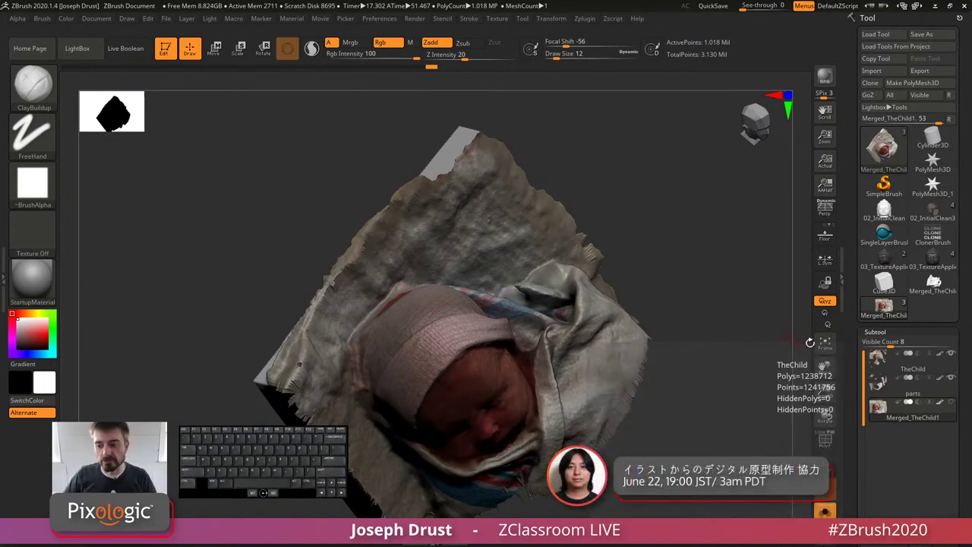
drag(708, 274, 618, 397)
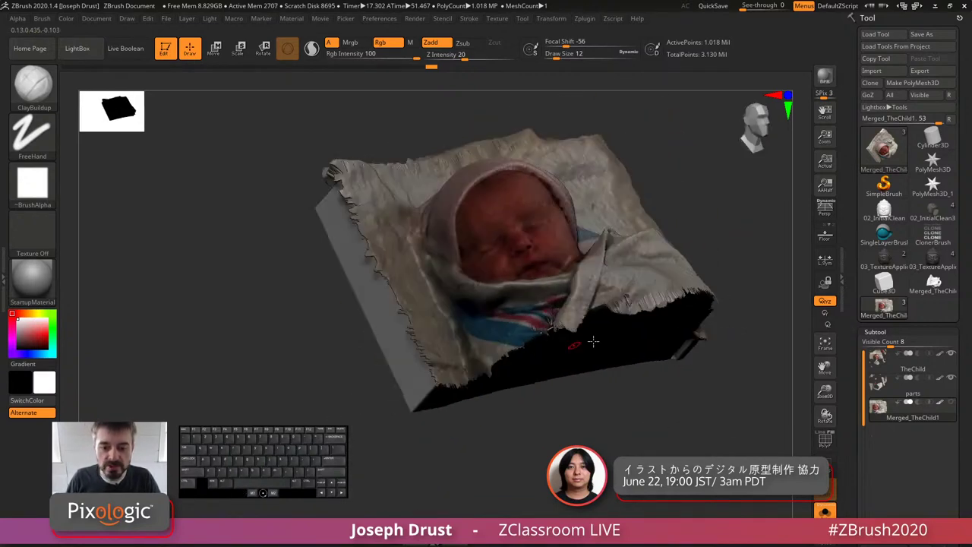
drag(767, 277, 760, 332)
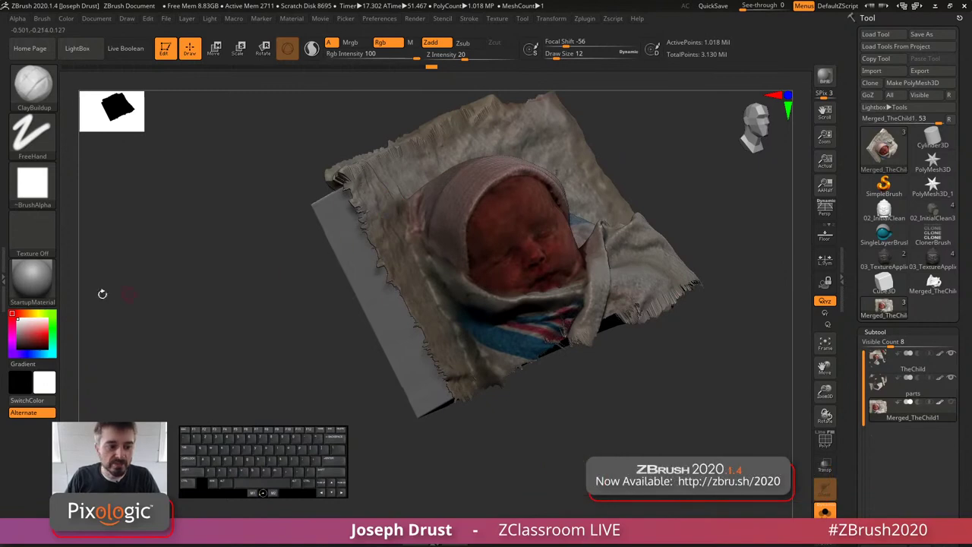
click(32, 279)
click(386, 191)
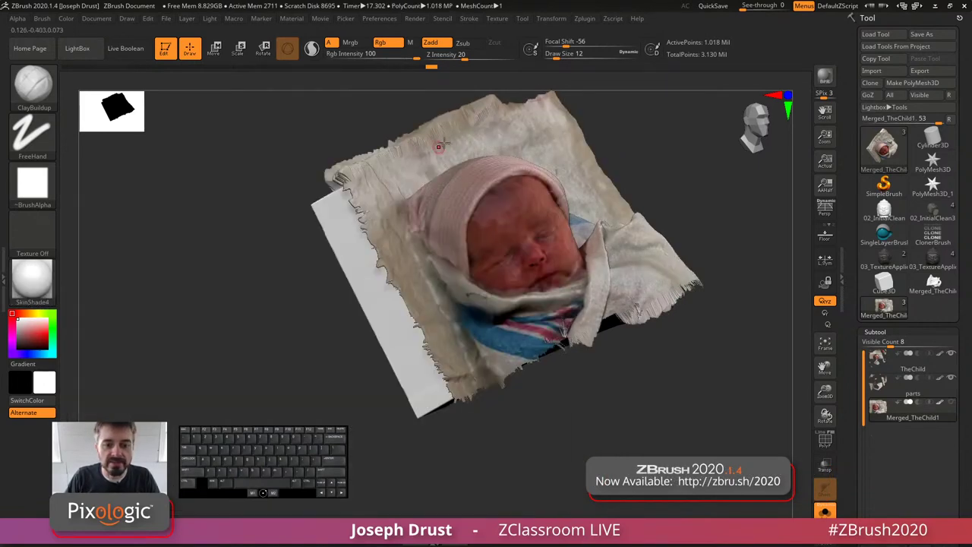
drag(716, 369, 735, 215)
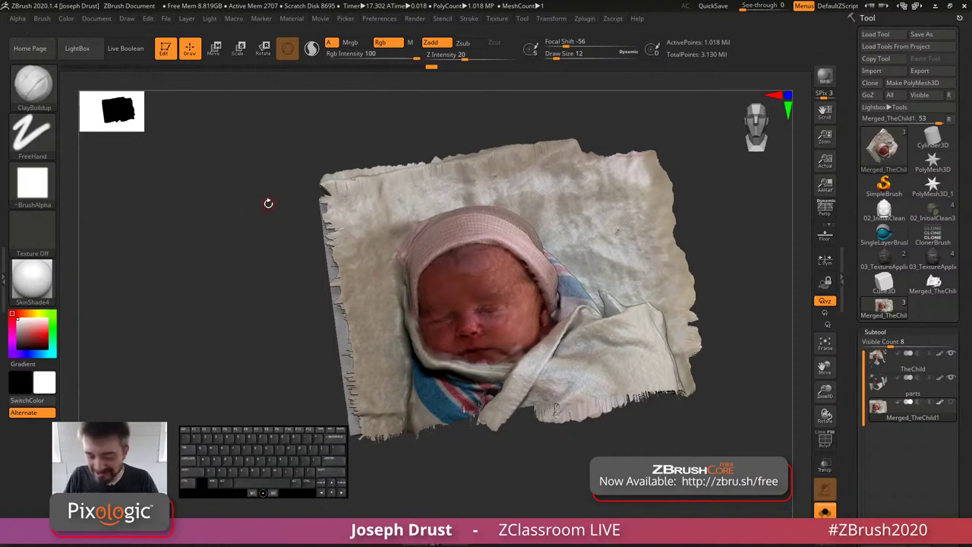
Step: Choose the Morph brush at draw size 36 and restore the stored shape along the blanket's upper and left borders
click(32, 84)
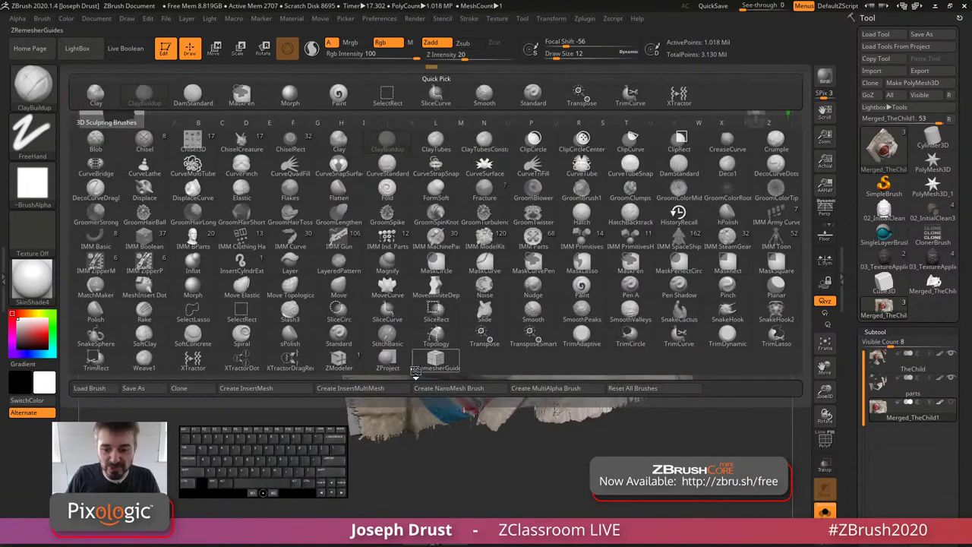
key(m)
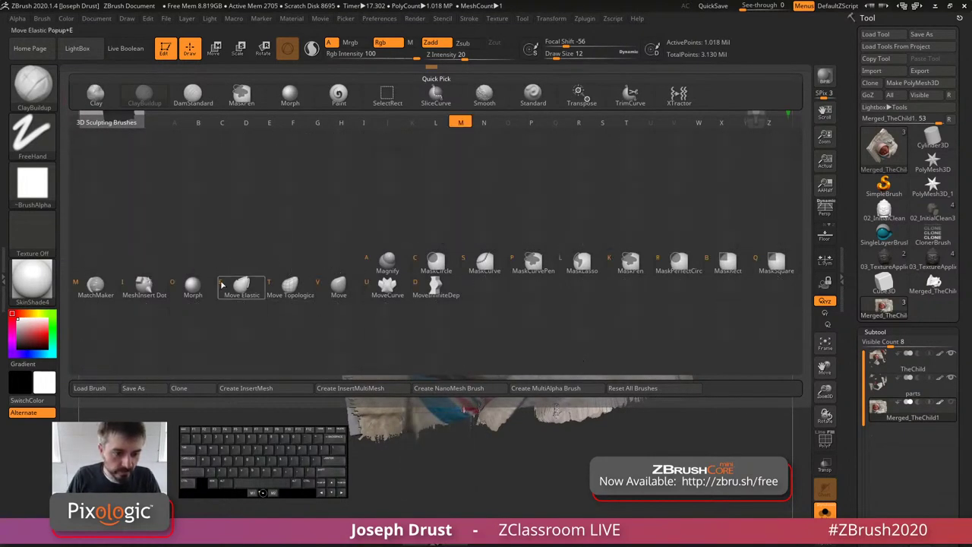
click(197, 287)
drag(760, 194, 804, 204)
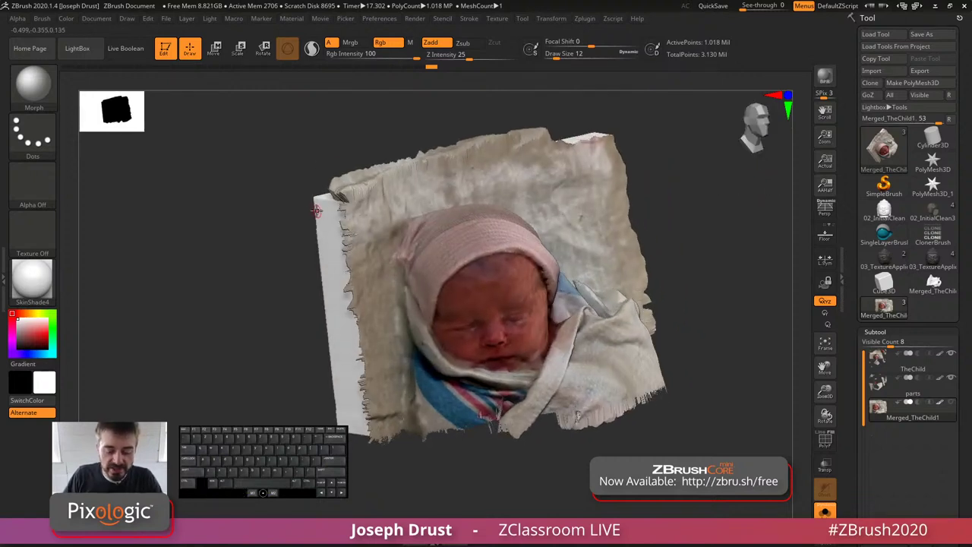
key(])
key(])
mouse_move(338, 210)
mouse_down()
mouse_move(347, 201)
mouse_move(349, 234)
mouse_move(340, 190)
mouse_move(338, 199)
mouse_move(451, 148)
mouse_move(535, 133)
mouse_move(365, 182)
mouse_up()
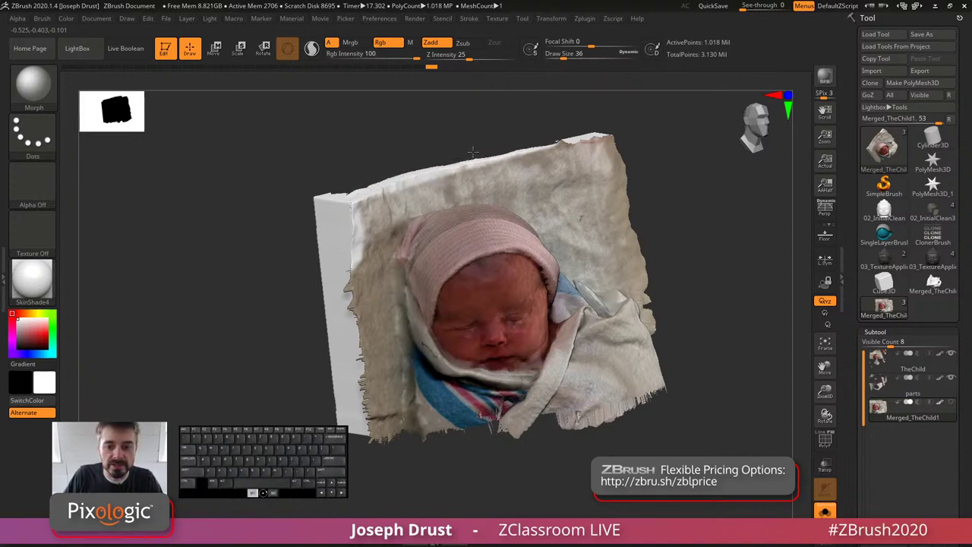
mouse_move(473, 152)
mouse_down()
mouse_move(620, 137)
mouse_move(591, 144)
mouse_move(602, 140)
mouse_up()
drag(655, 126, 678, 155)
mouse_move(339, 291)
mouse_down()
mouse_move(347, 274)
mouse_move(366, 400)
mouse_up()
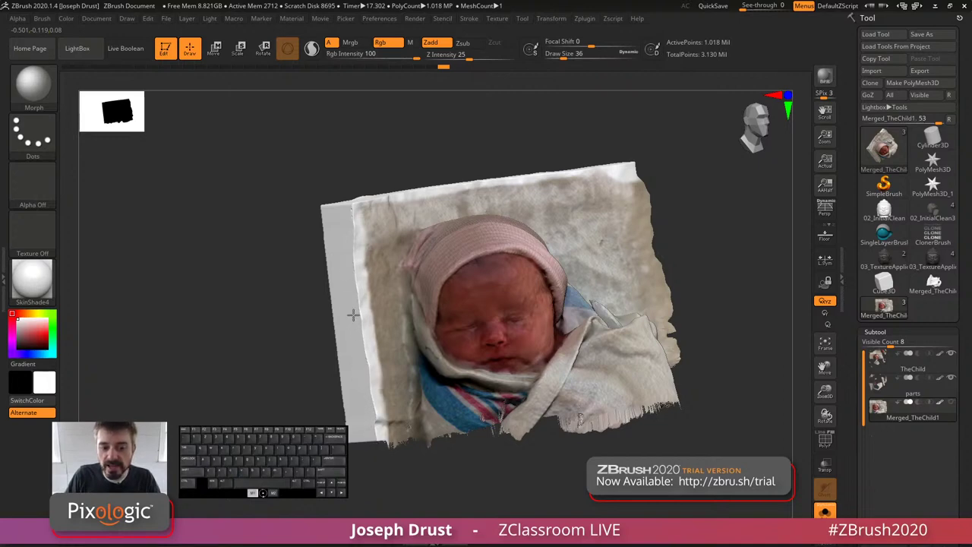
Step: Restore the stored shape along the front border below the striped cloth with the Morph brush
drag(688, 140, 739, 235)
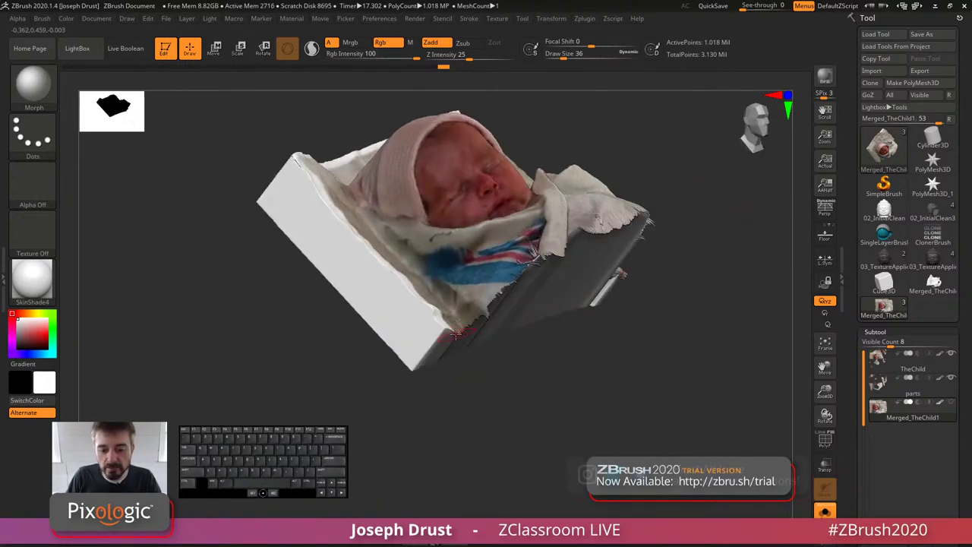
drag(456, 334, 523, 268)
drag(612, 373, 560, 356)
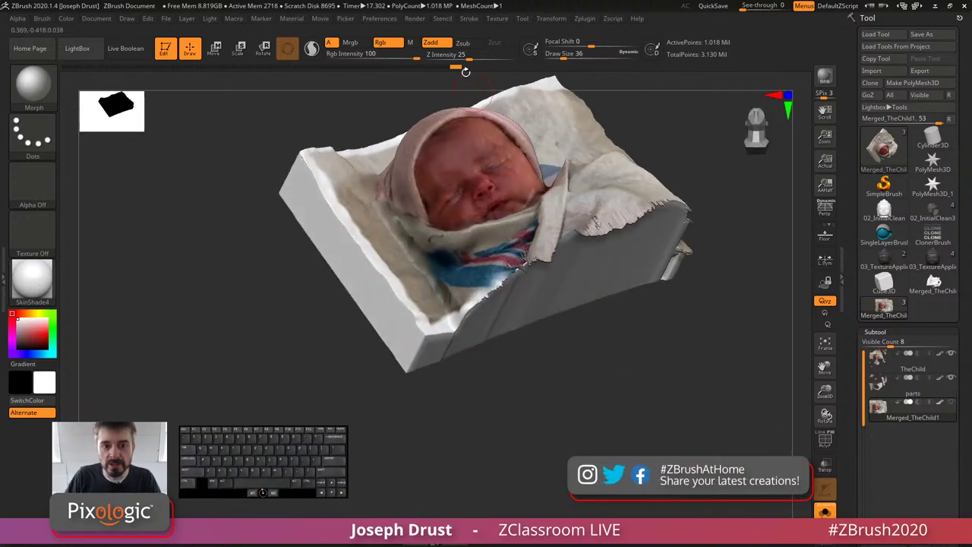
Step: Turn off Rgb for the Morph brush and restore only the geometry along the blanket's front and right borders
click(404, 44)
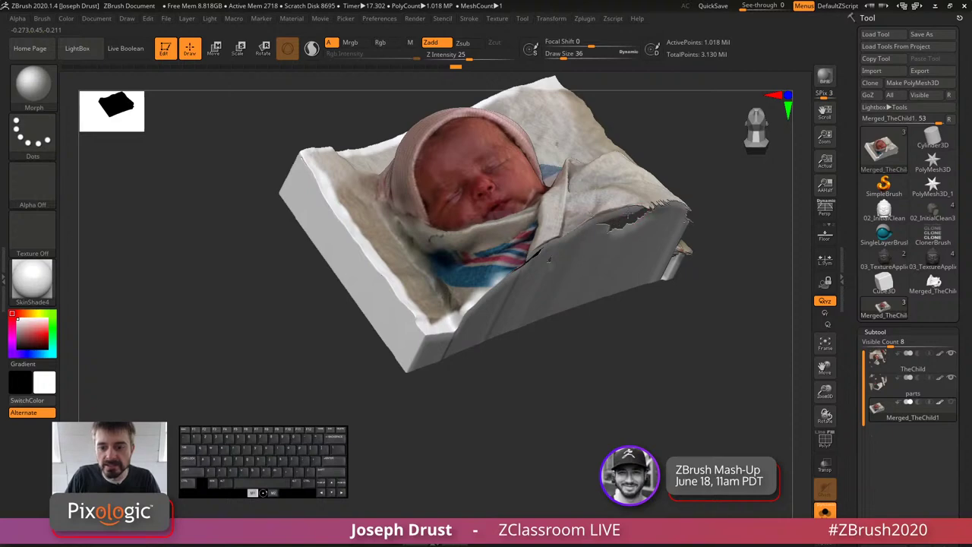
right_drag(653, 214, 593, 266)
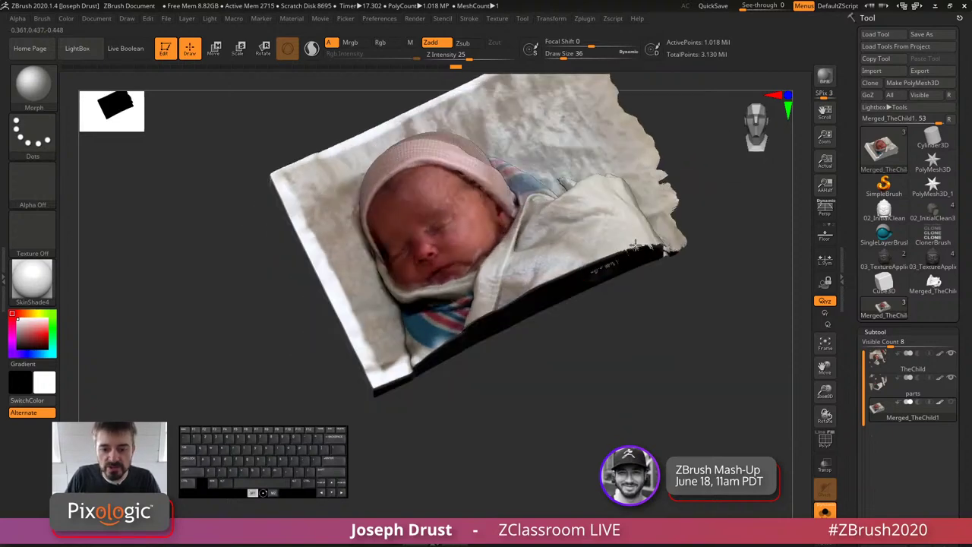
right_drag(645, 249, 619, 265)
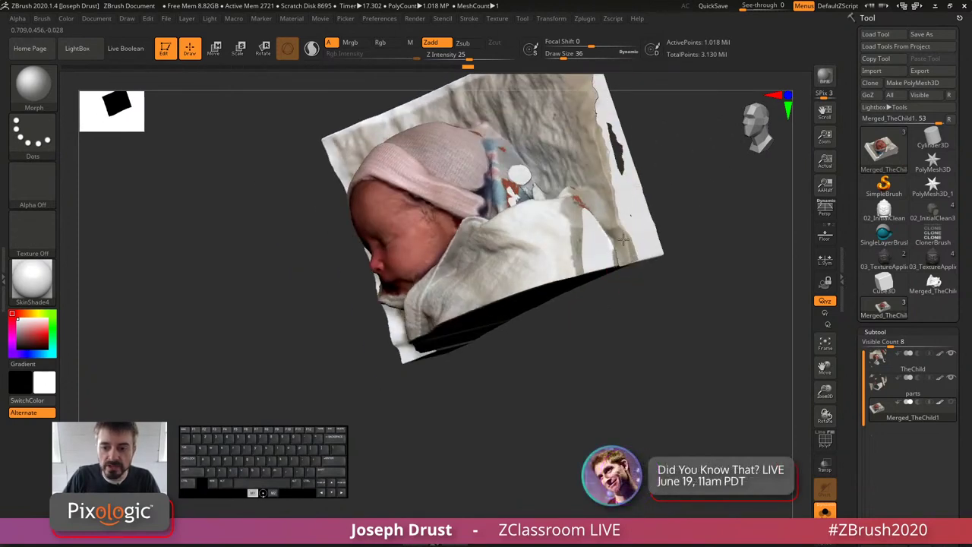
right_drag(684, 230, 679, 193)
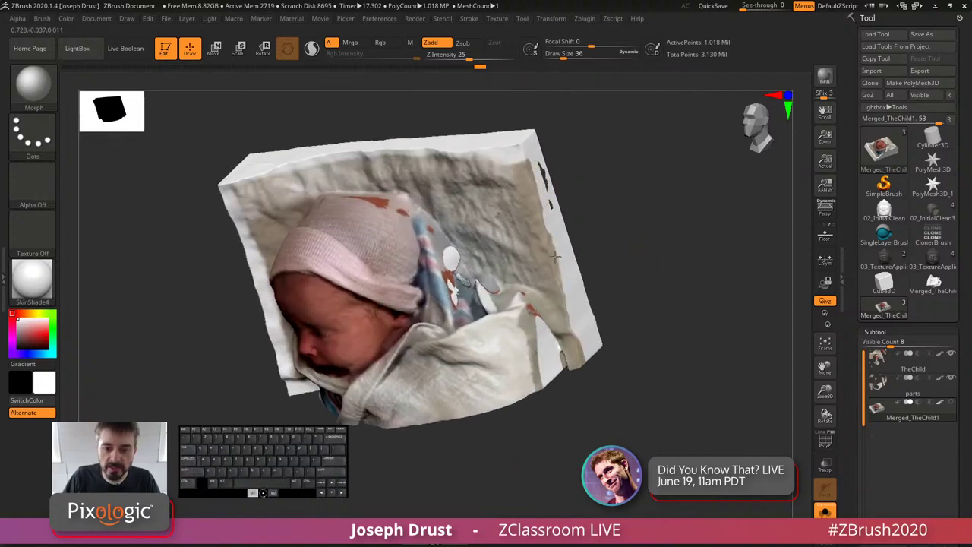
right_drag(573, 284, 468, 282)
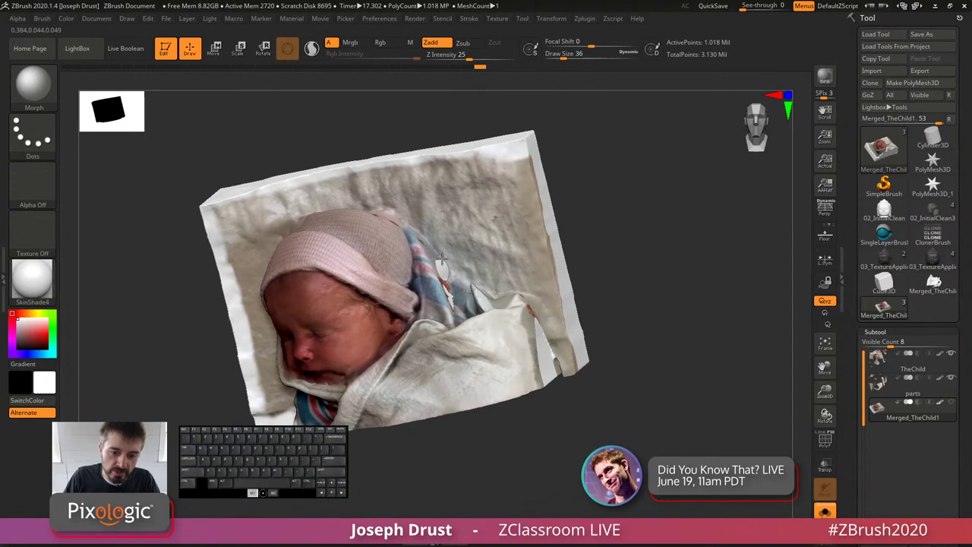
Step: Restore the geometry in the folds beside the swaddle and touch up the upper border with the Morph brush
right_drag(643, 228, 613, 287)
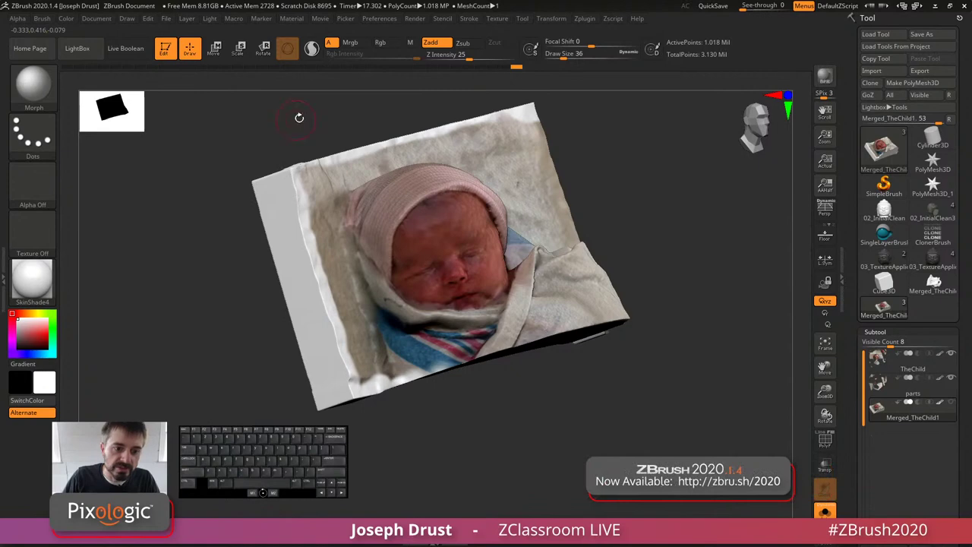
right_drag(291, 171, 317, 227)
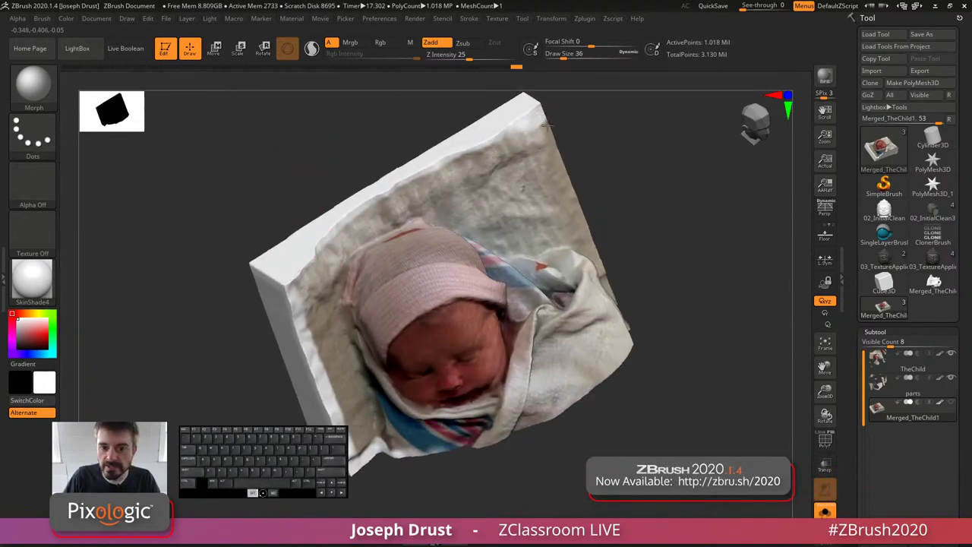
mouse_move(608, 135)
mouse_down()
mouse_move(643, 160)
mouse_move(636, 215)
mouse_move(657, 168)
mouse_up()
alt+drag(625, 284, 603, 317)
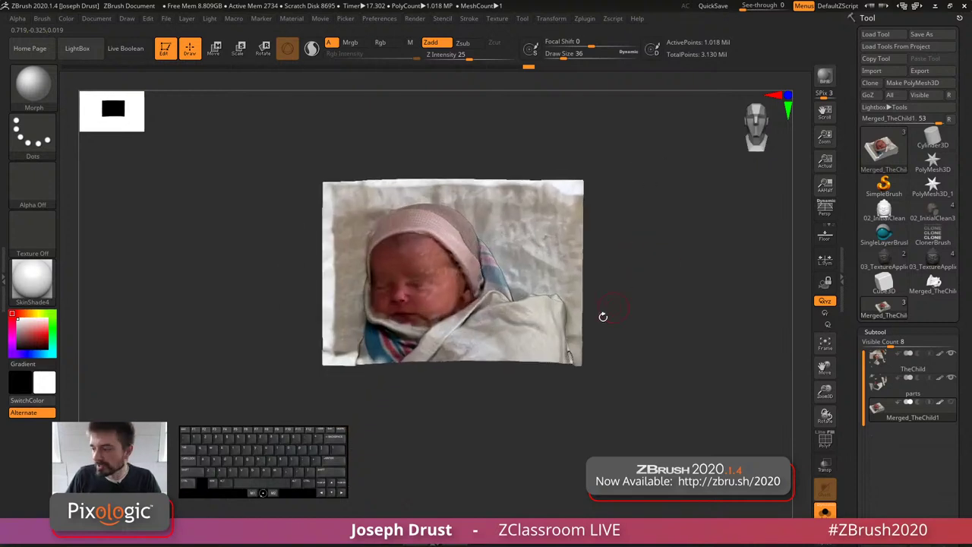
Step: Isolate the mesh's lower right portion, morph its distorted edge geometry back, and show the whole mesh from the front
mouse_move(639, 430)
ctrl+shift+mouse_down()
mouse_move(571, 152)
mouse_move(532, 152)
ctrl+shift+mouse_up()
mouse_move(645, 244)
mouse_down()
mouse_move(676, 217)
mouse_move(548, 287)
mouse_move(627, 230)
mouse_up()
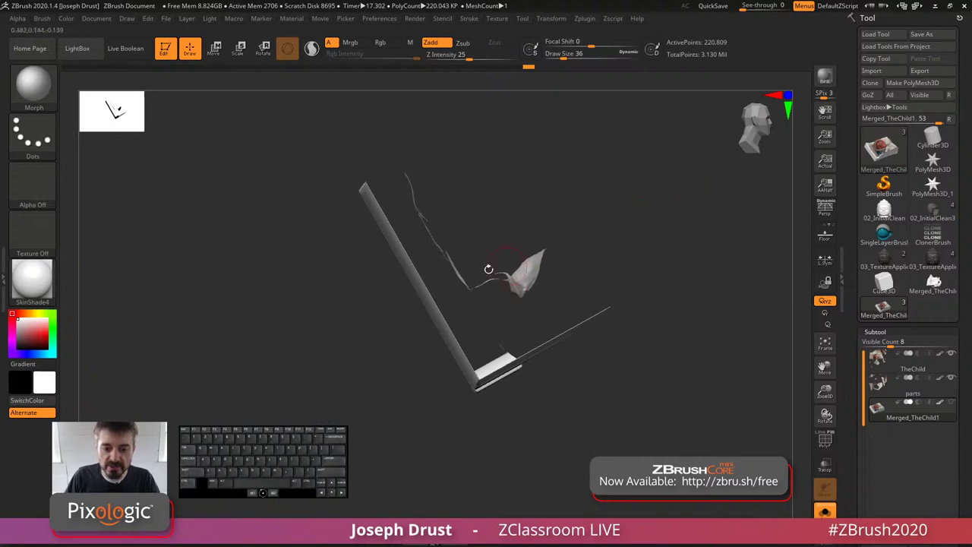
mouse_move(425, 221)
right_down()
mouse_move(555, 169)
mouse_move(530, 184)
right_up()
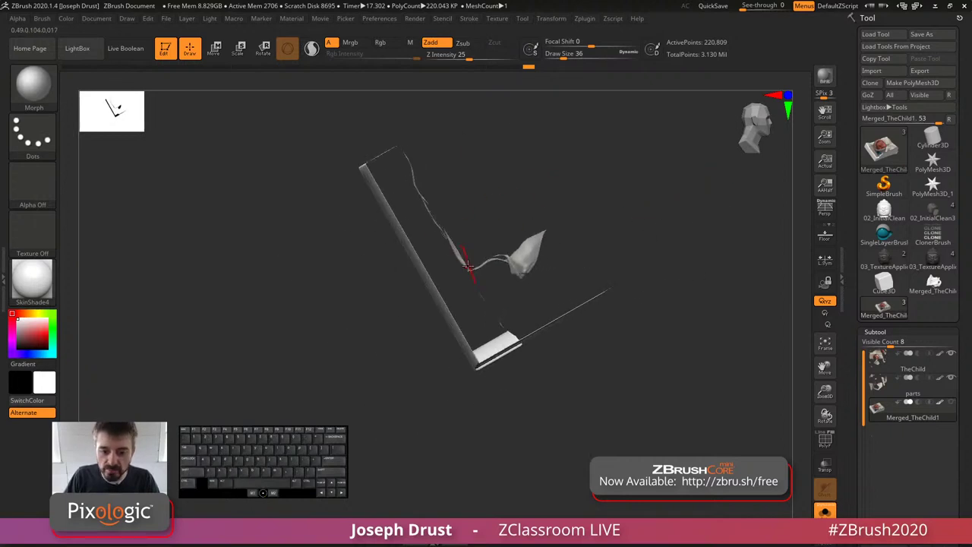
right_drag(633, 217, 683, 250)
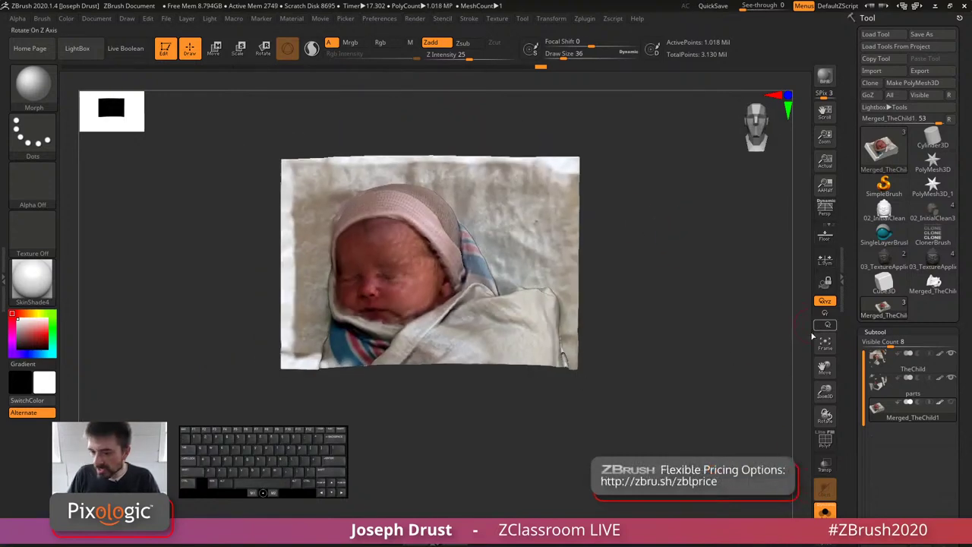
Step: Check the mesh's sculpted relief with the BumpViewerMaterial, and switch the material back to SkinShade4
drag(695, 279, 681, 362)
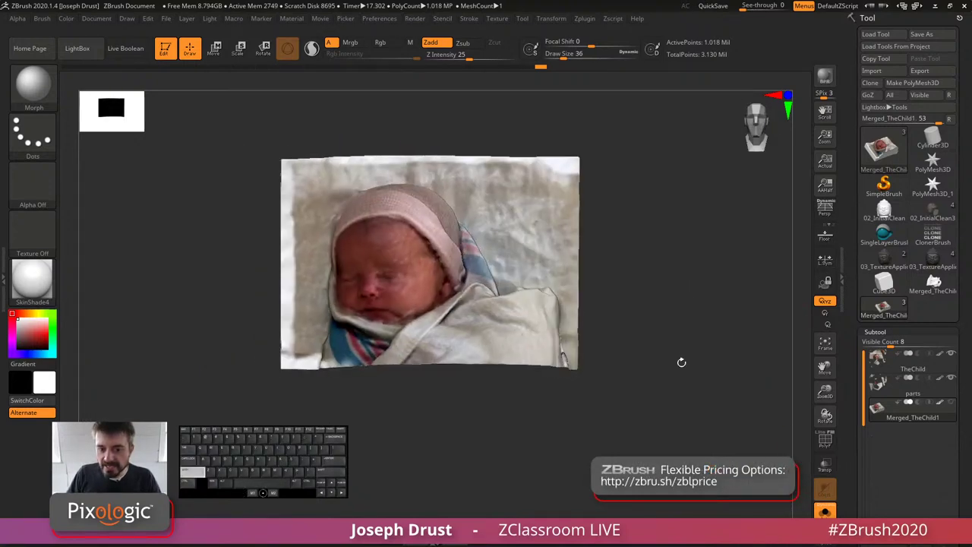
click(32, 279)
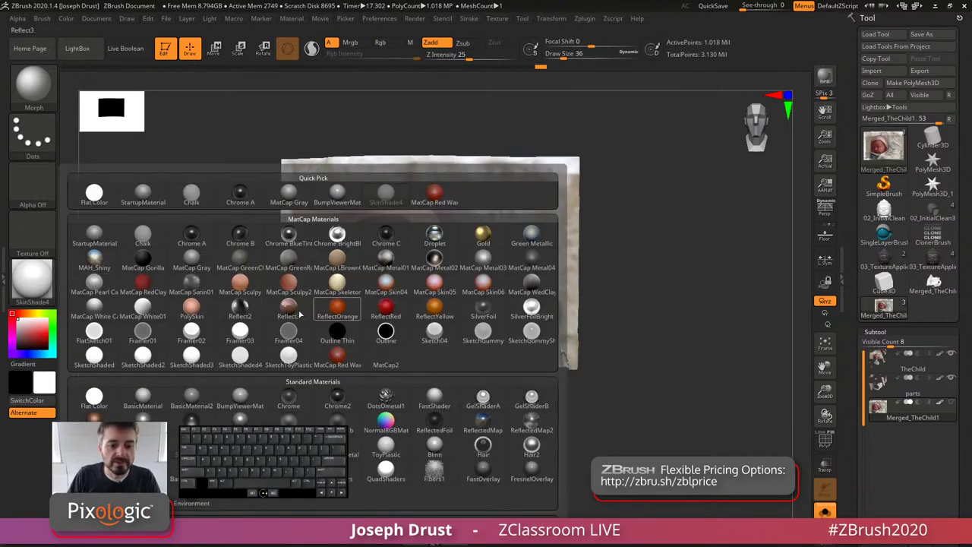
click(242, 397)
right_drag(711, 312, 612, 325)
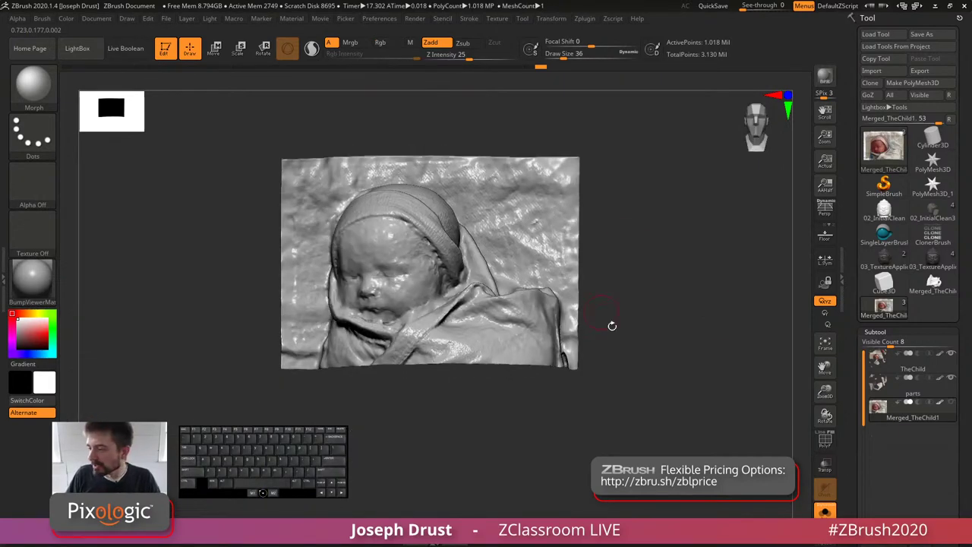
click(32, 279)
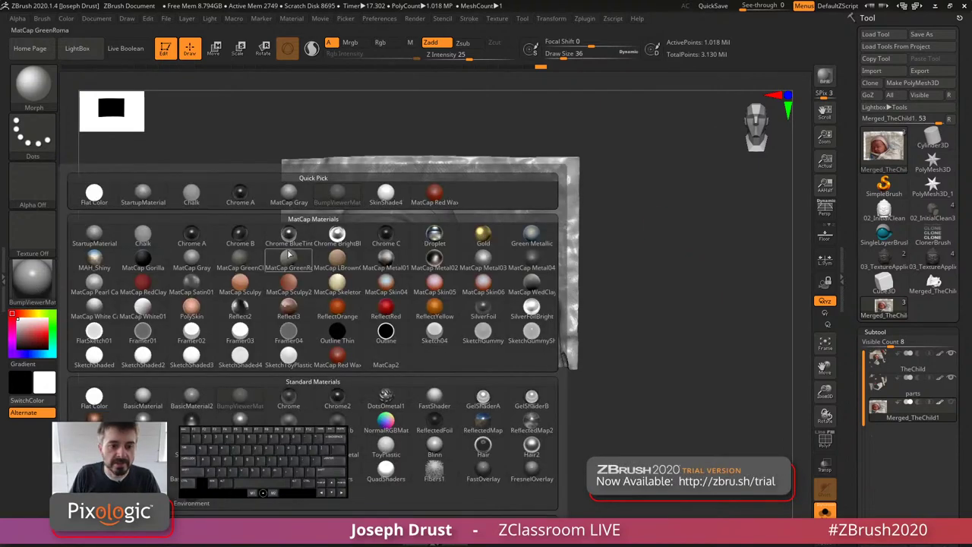
click(382, 199)
right_drag(660, 238, 740, 278)
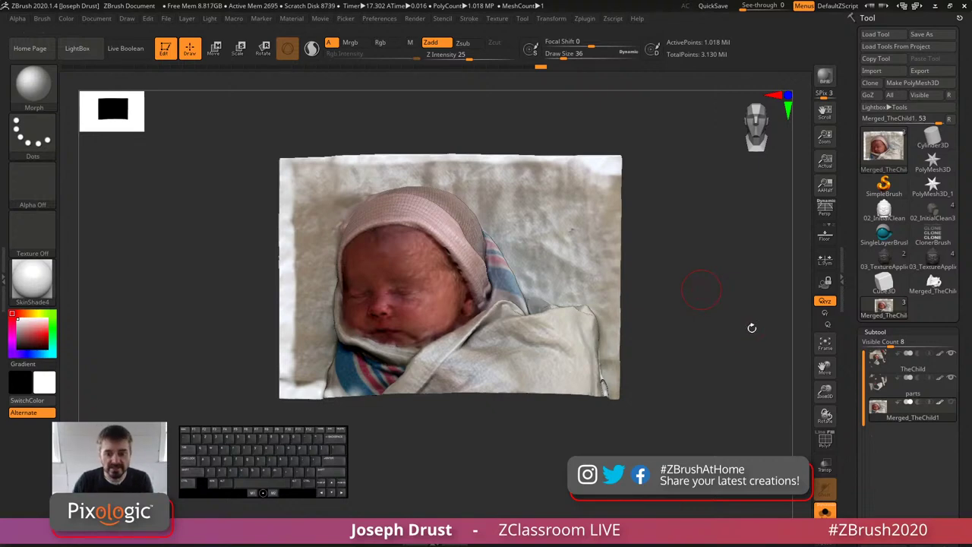
Step: Turn on perspective, frame the merged mesh and inspect it from the side and the front
mouse_move(752, 327)
mouse_down()
mouse_move(764, 338)
mouse_move(757, 312)
mouse_up()
mouse_move(758, 330)
mouse_down()
mouse_move(708, 370)
mouse_move(734, 343)
mouse_move(722, 341)
mouse_move(695, 374)
mouse_move(731, 330)
mouse_move(686, 280)
mouse_move(706, 314)
mouse_move(758, 319)
mouse_up()
key(p)
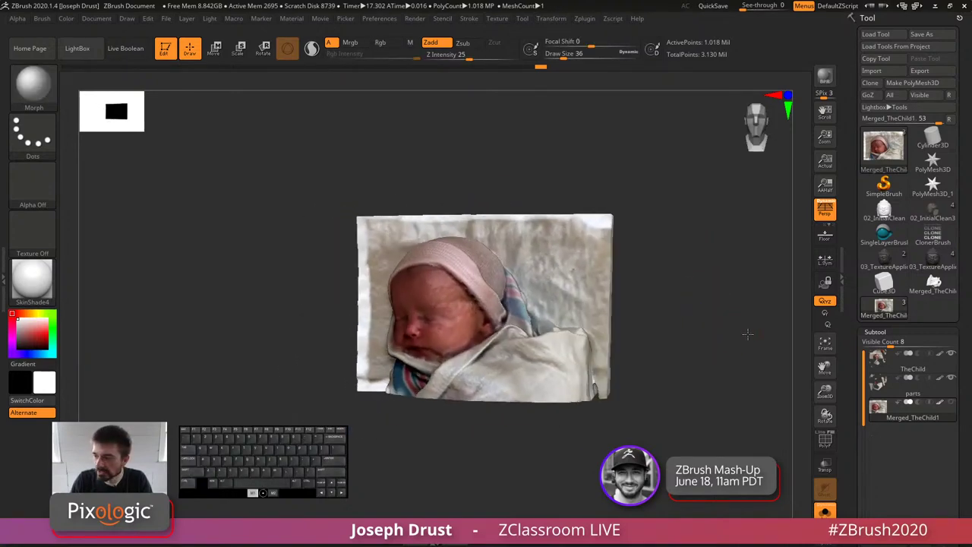
key(f)
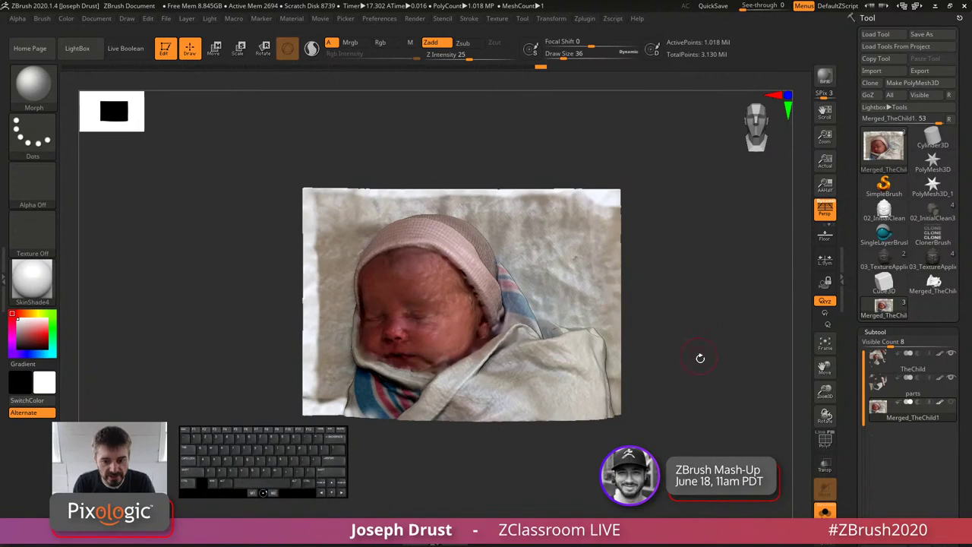
drag(701, 356, 637, 354)
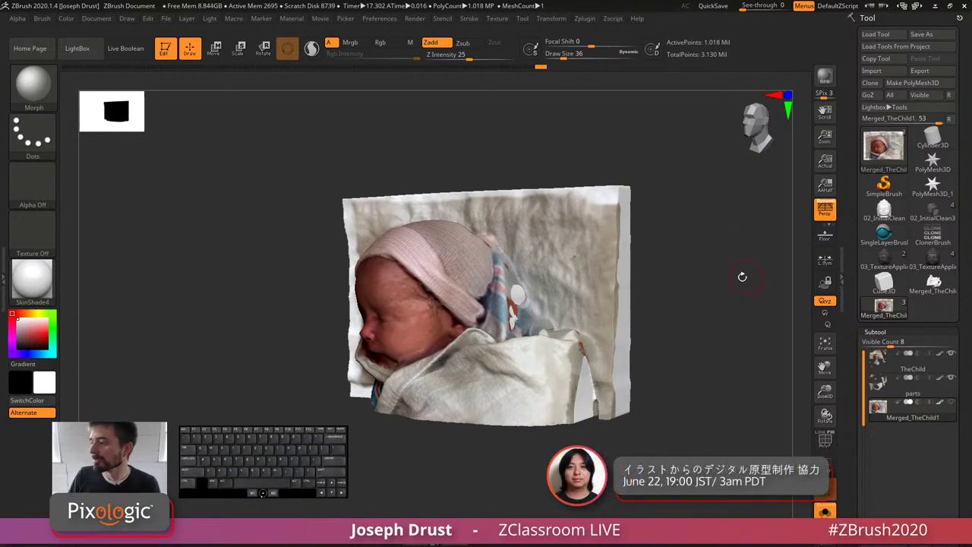
shift+drag(740, 276, 719, 274)
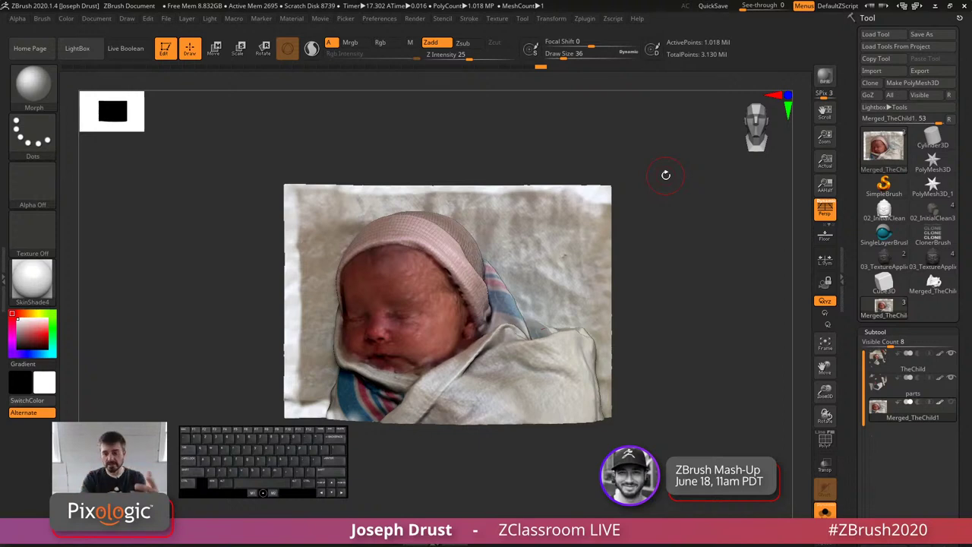
Step: Select the TheChild subtool and turn off Solo so it shows together with the parts subtool, framed in view
click(912, 361)
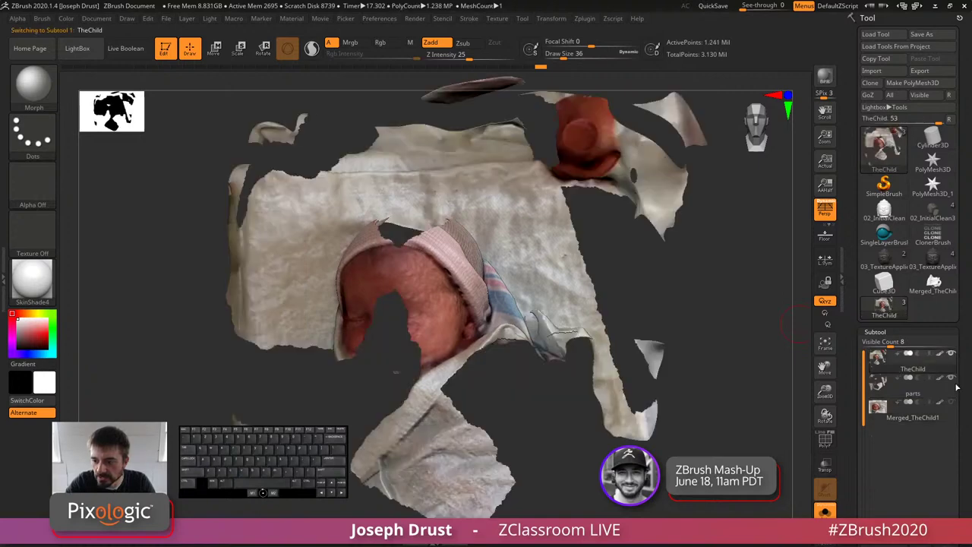
click(825, 511)
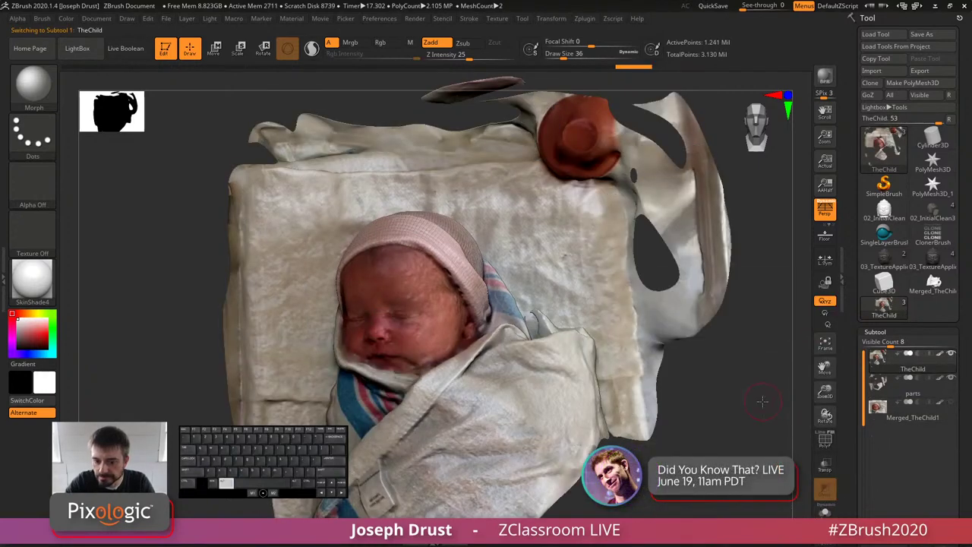
drag(759, 399, 741, 365)
key(f)
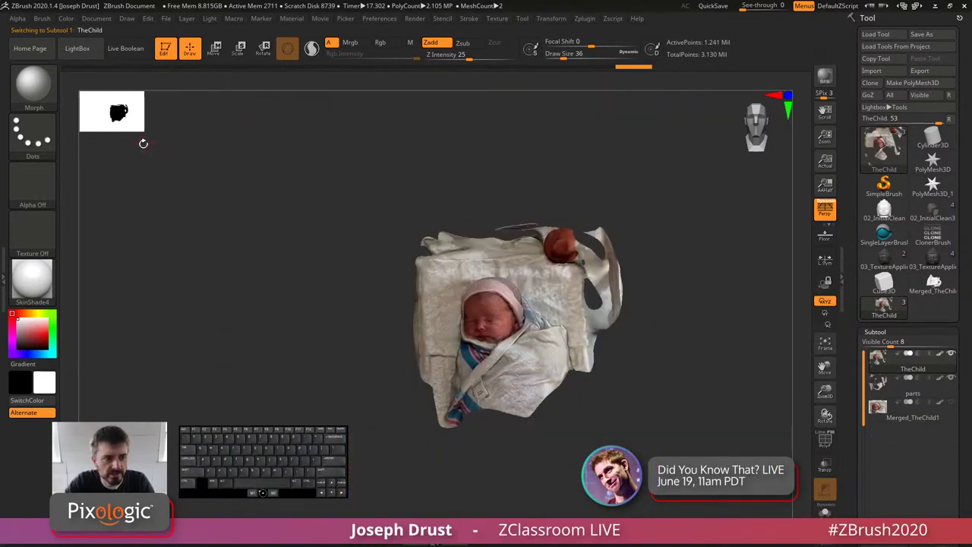
Step: Switch to the ClayBuildup brush and view the combined original scans from below and from the opposite side
key(b)
key(c)
key(b)
drag(526, 427, 505, 302)
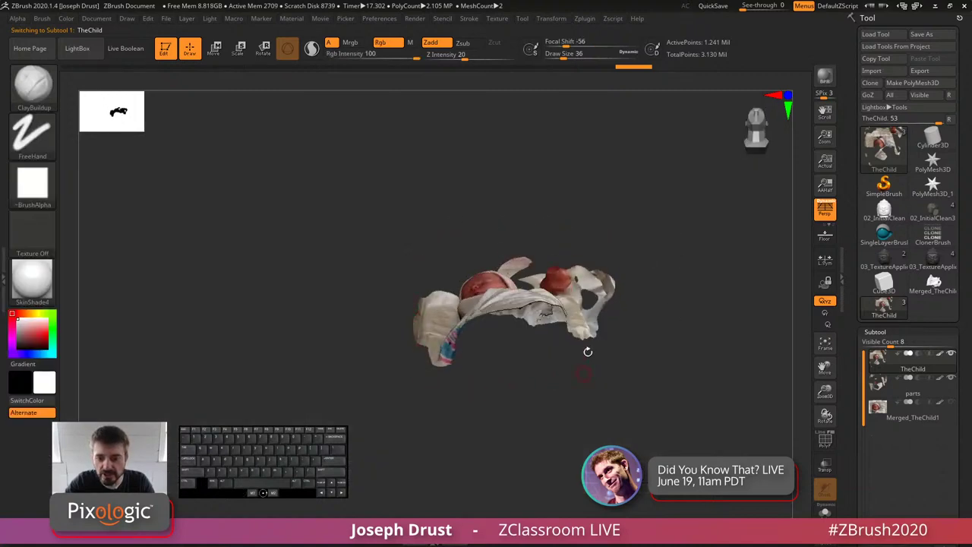
mouse_move(667, 340)
mouse_down()
mouse_move(733, 306)
mouse_move(758, 350)
mouse_move(715, 288)
mouse_up()
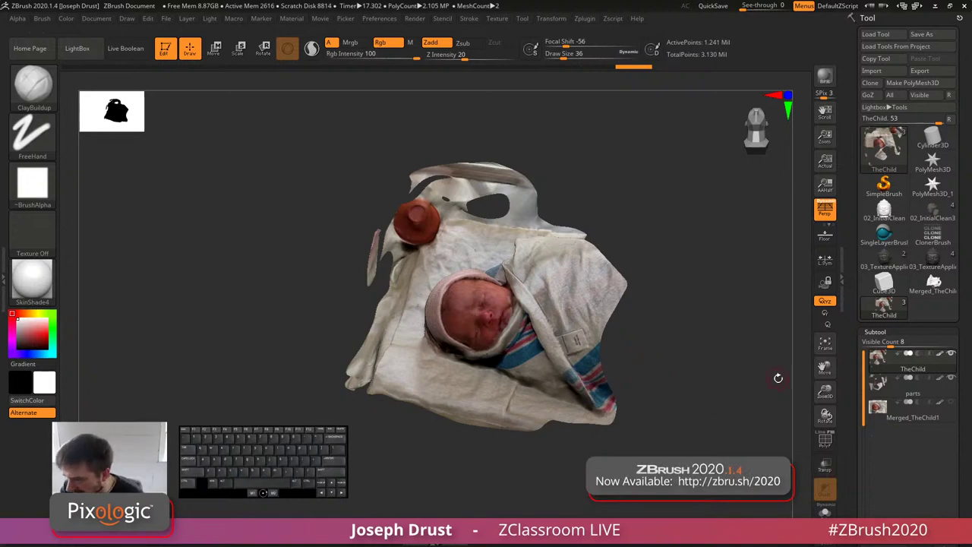
drag(743, 284, 785, 321)
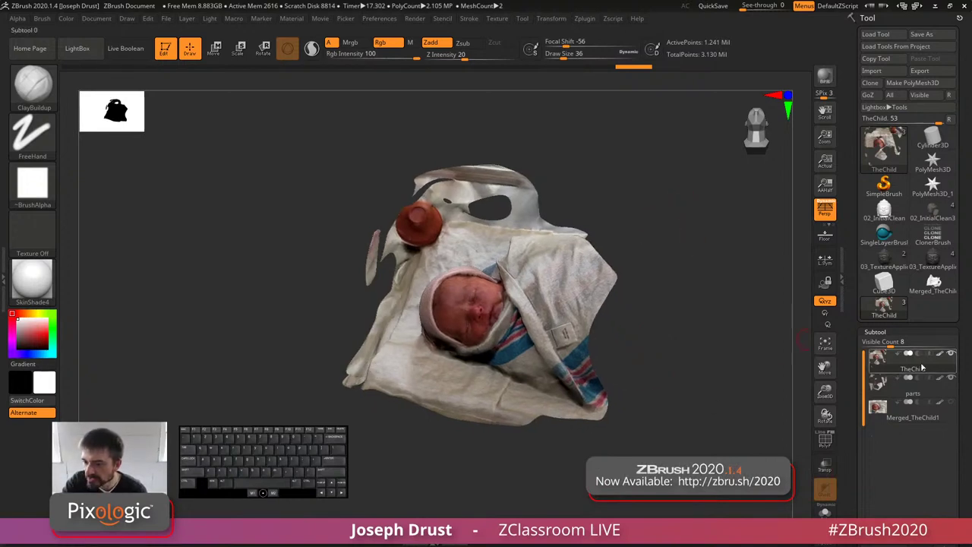
Step: Isolate the active subtool with Solo and compare the TheChild scan with the parts scan
scroll(898, 283, down, 2)
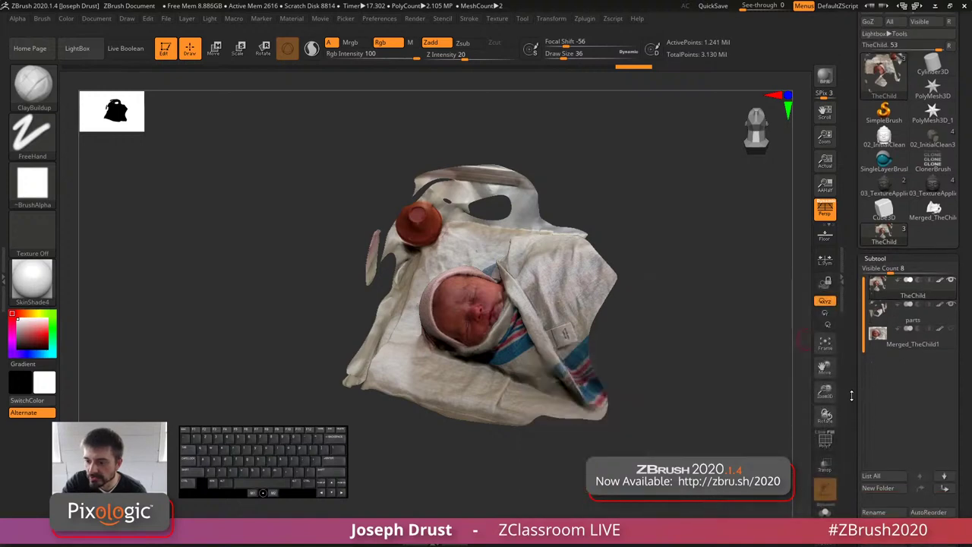
drag(853, 395, 852, 314)
drag(735, 293, 748, 395)
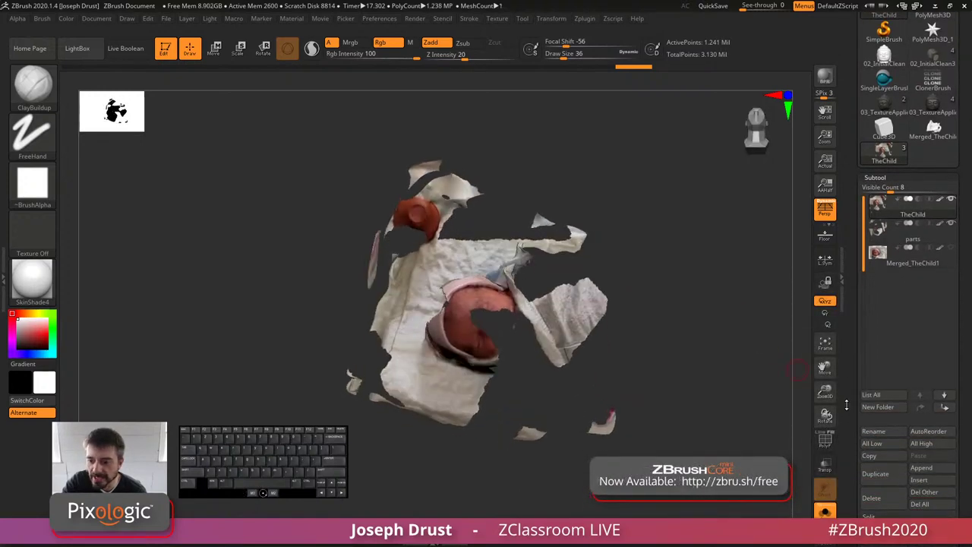
drag(846, 403, 851, 316)
click(904, 154)
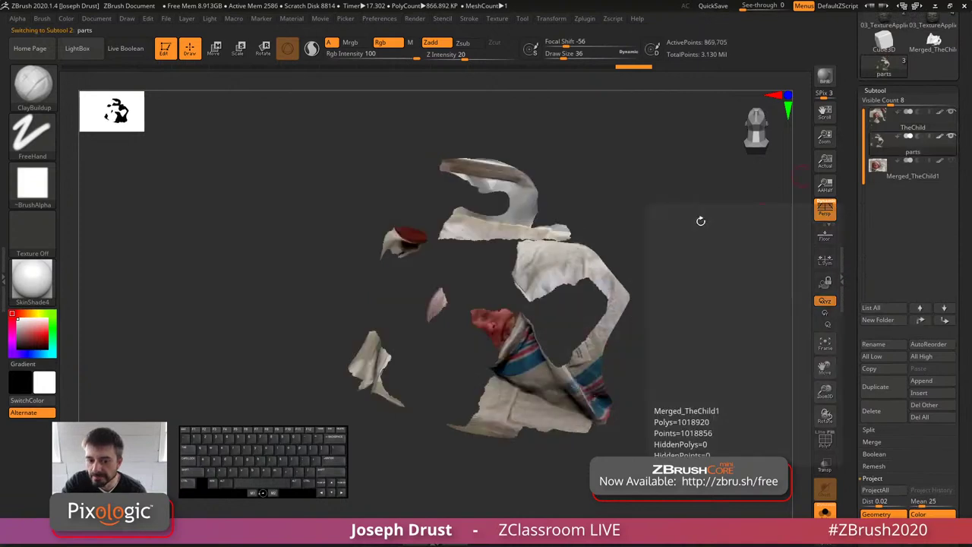
click(904, 129)
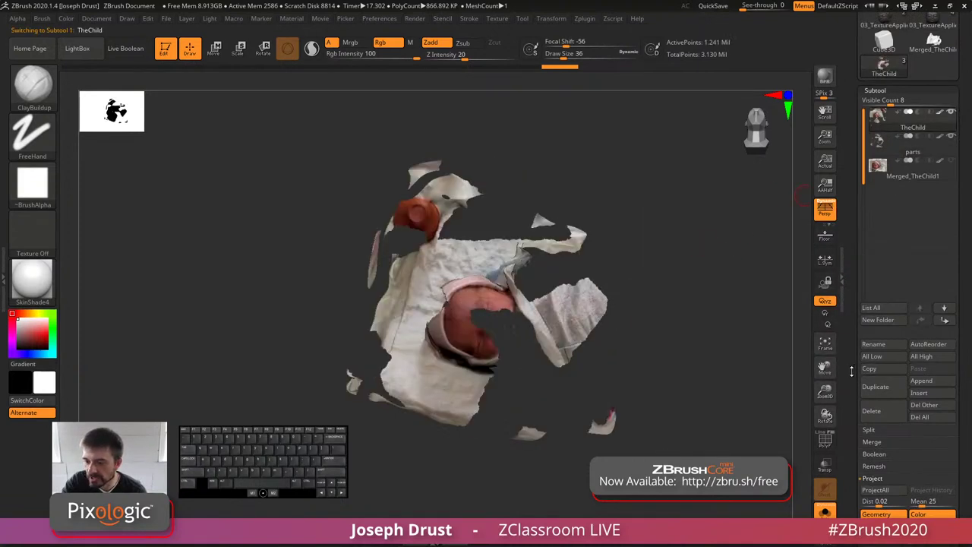
Step: Open the texture map settings of the TheChild subtool
drag(852, 371, 849, 234)
scroll(849, 234, down, 3)
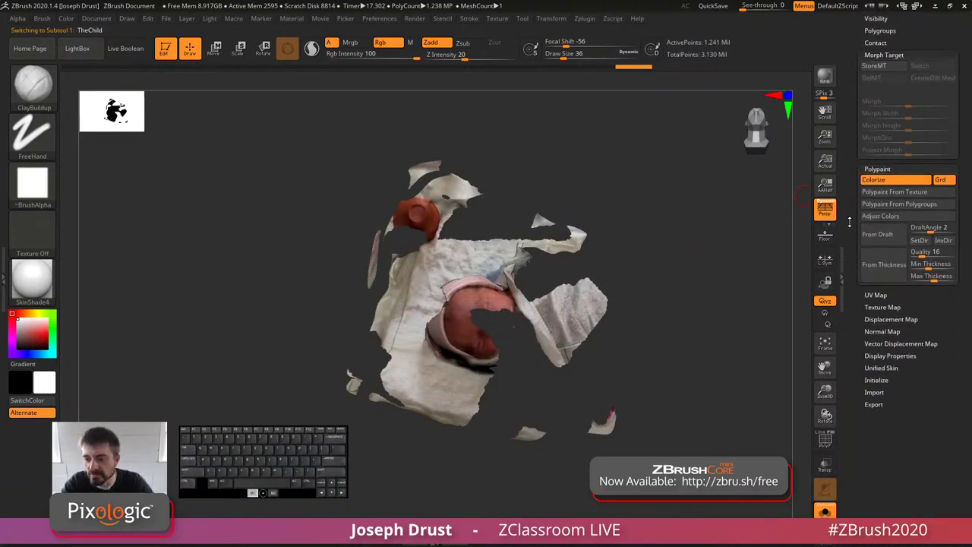
key(shift)
click(881, 307)
mouse_move(885, 334)
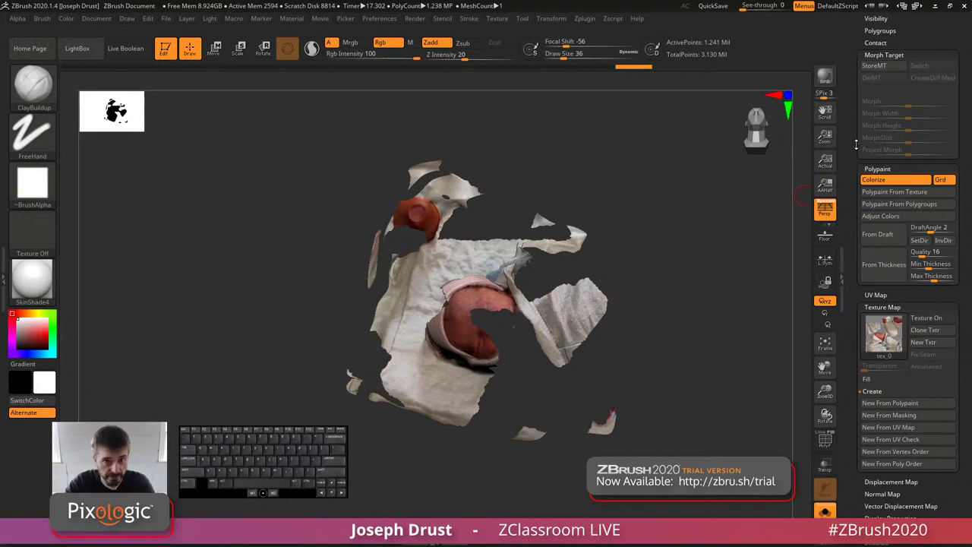
Step: Review the TheChild subtool's projection and subdivision settings and its polypaint-from-texture option
scroll(853, 247, up, 5)
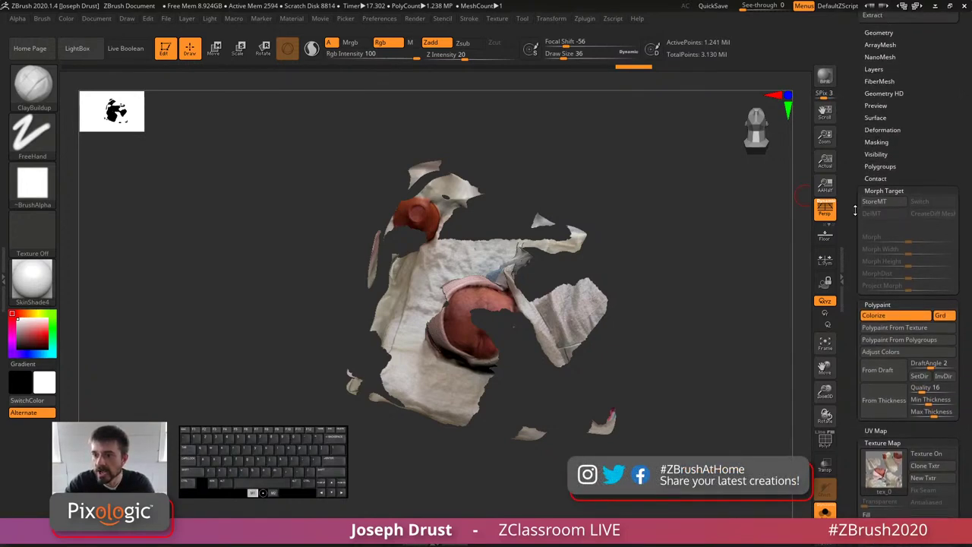
scroll(853, 247, up, 3)
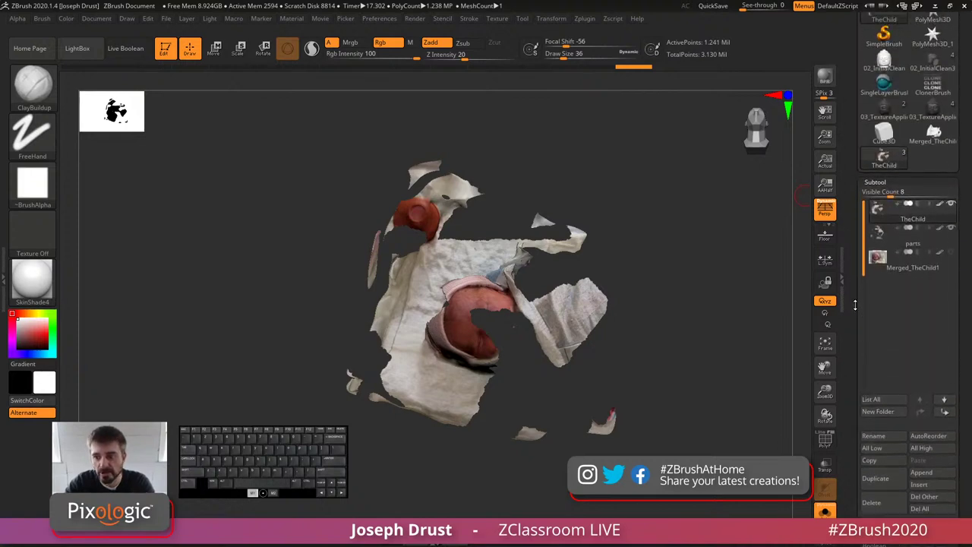
drag(855, 269, 855, 226)
shift+click(884, 347)
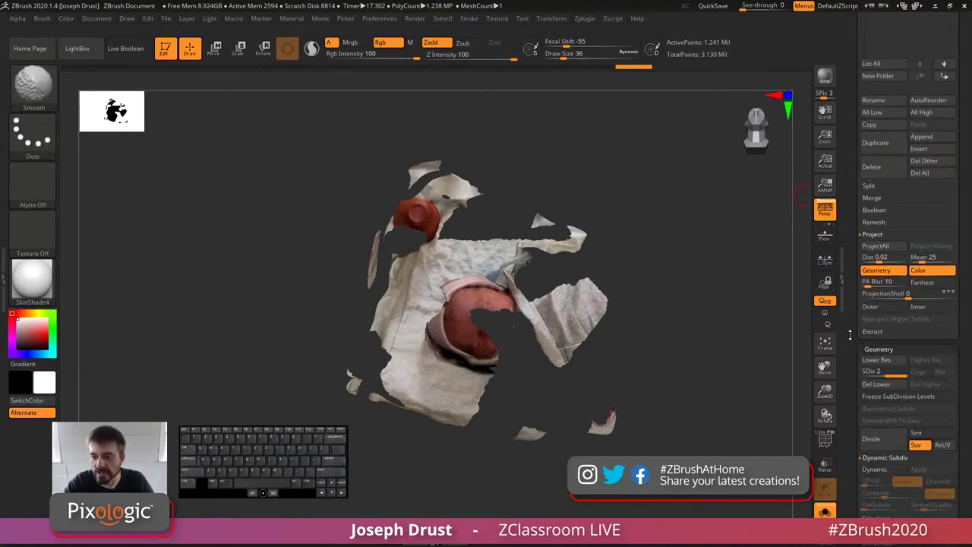
drag(848, 369, 846, 281)
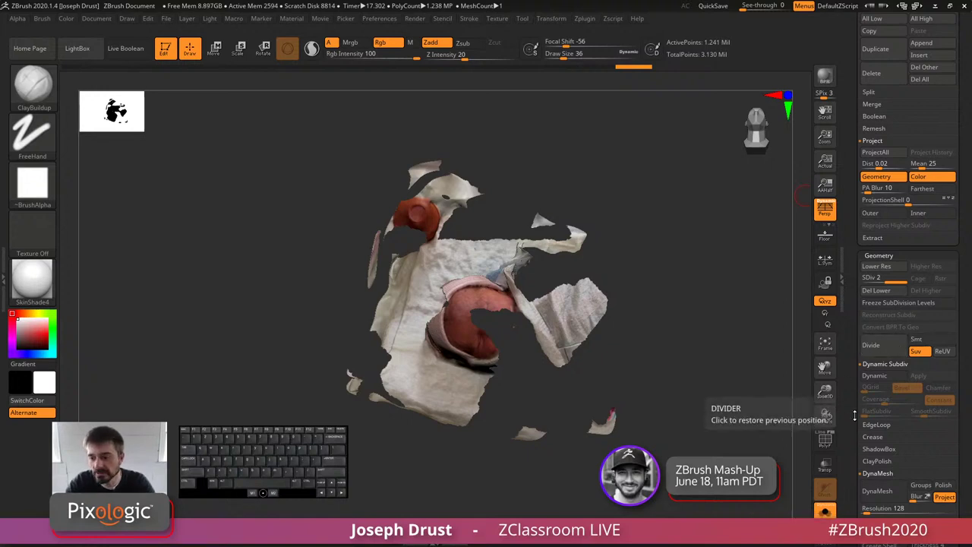
drag(851, 415, 845, 259)
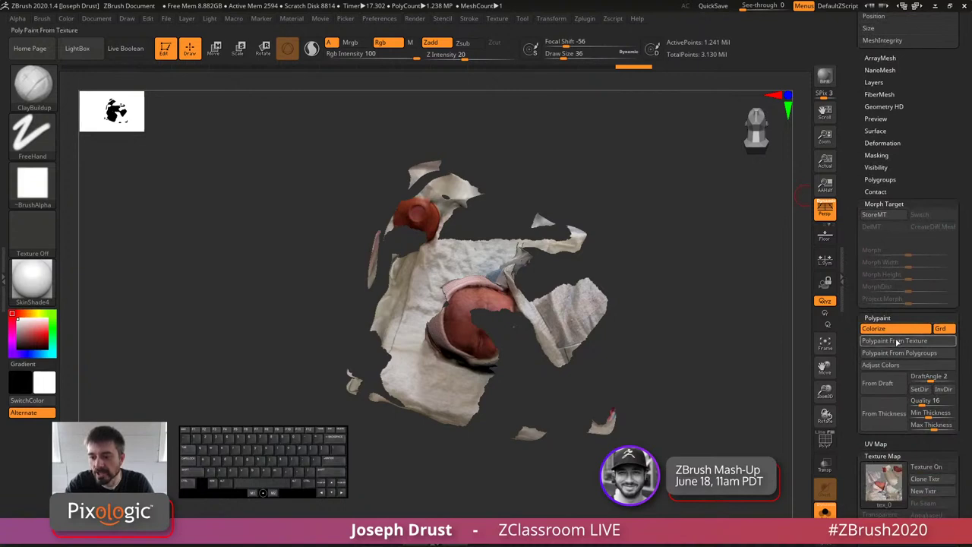
mouse_move(878, 495)
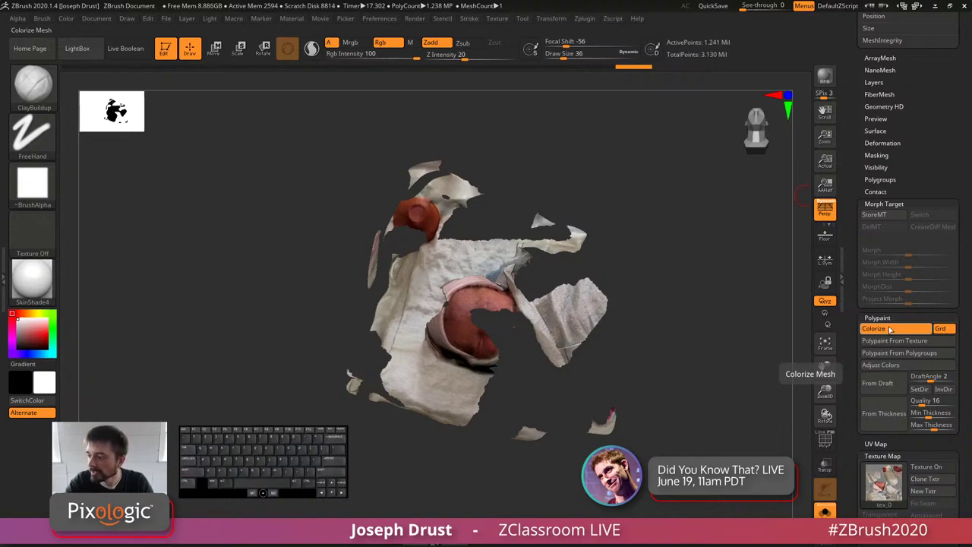
Step: Compare the isolated TheChild and parts subtools again, and make Merged_TheChild1 the active subtool
scroll(907, 320, up, 5)
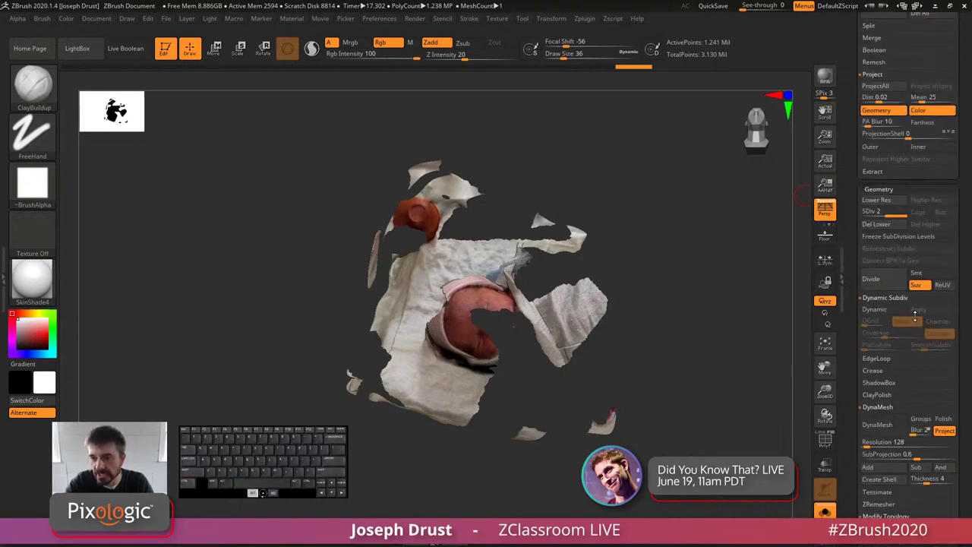
scroll(916, 318, up, 8)
click(905, 251)
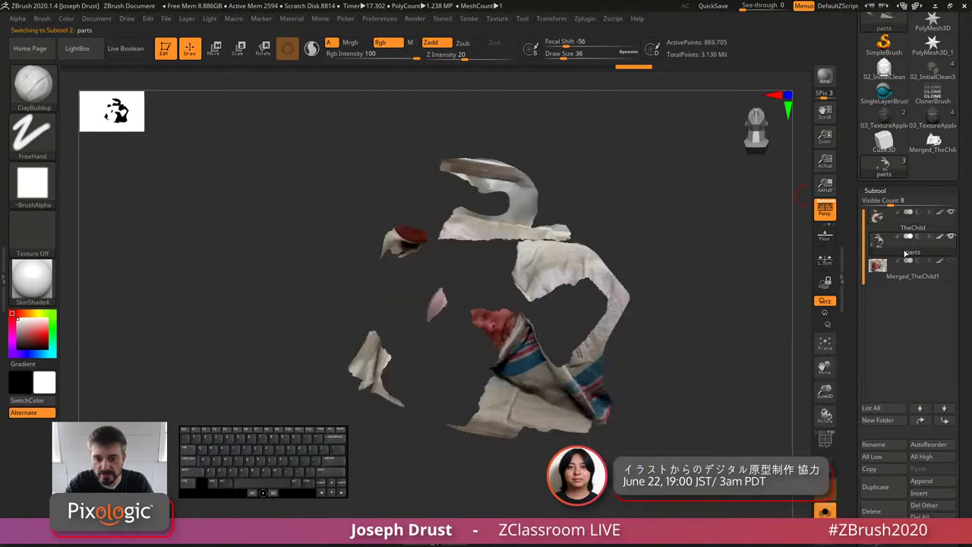
click(920, 226)
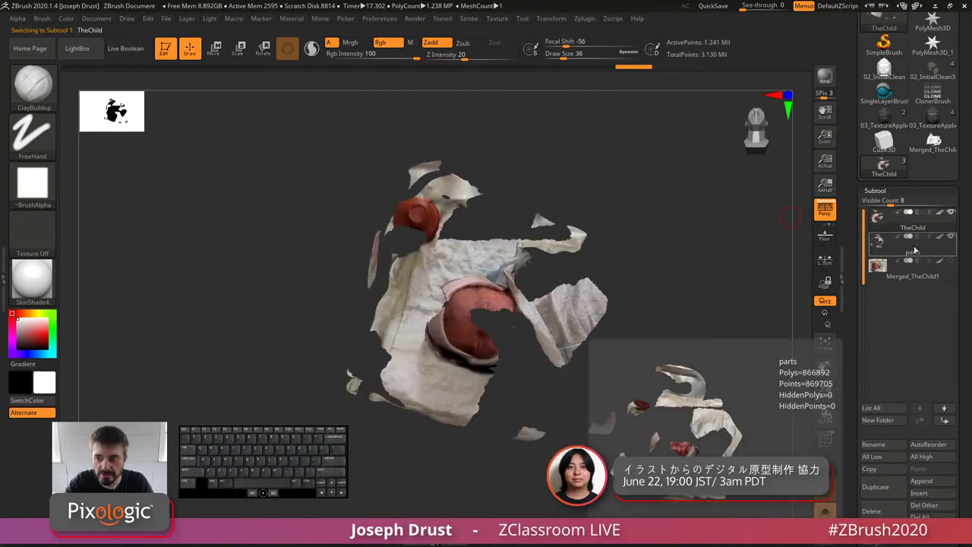
click(916, 249)
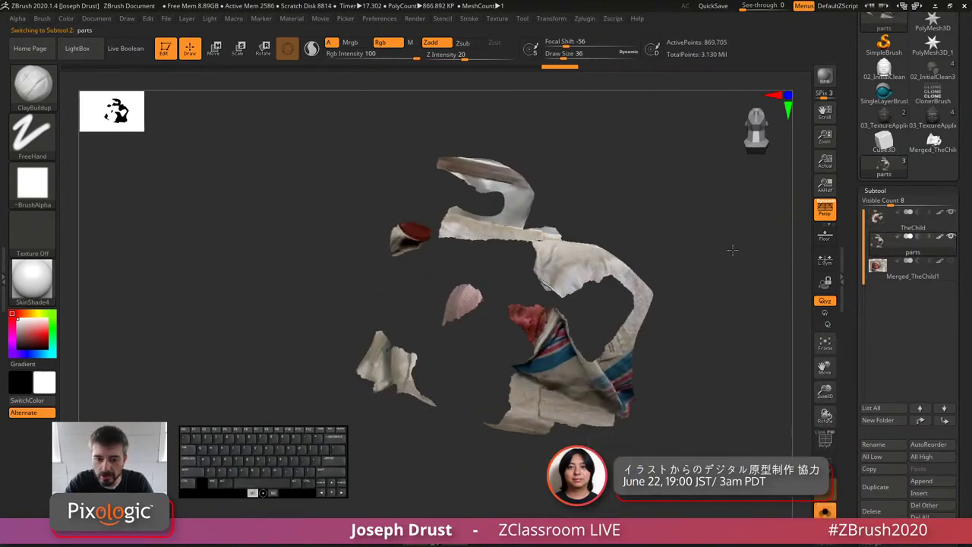
drag(733, 249, 732, 239)
click(913, 224)
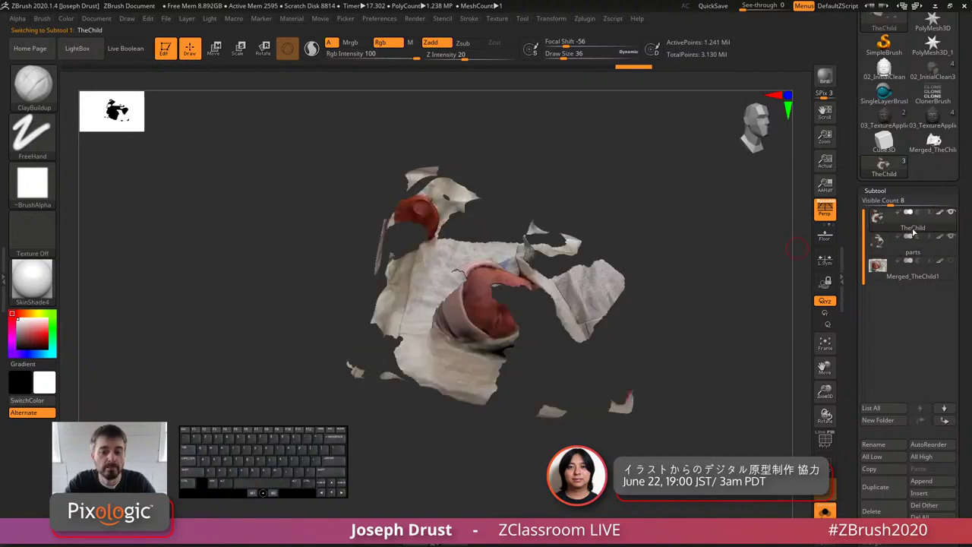
mouse_move(912, 249)
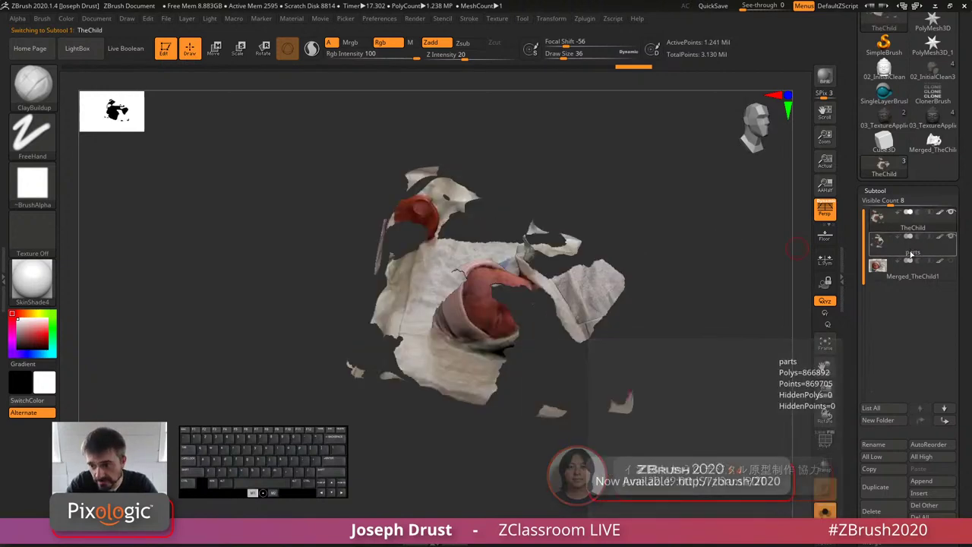
click(911, 251)
click(922, 278)
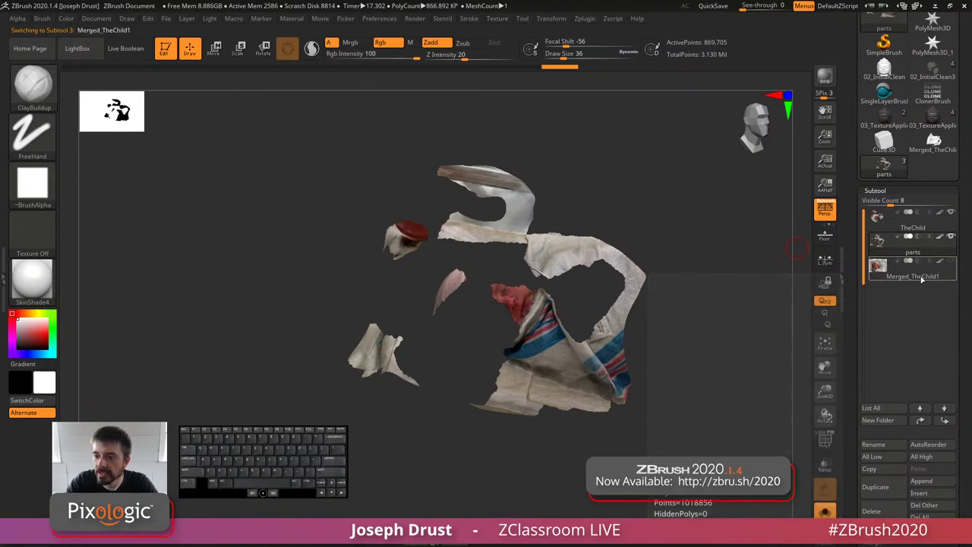
drag(745, 285, 693, 296)
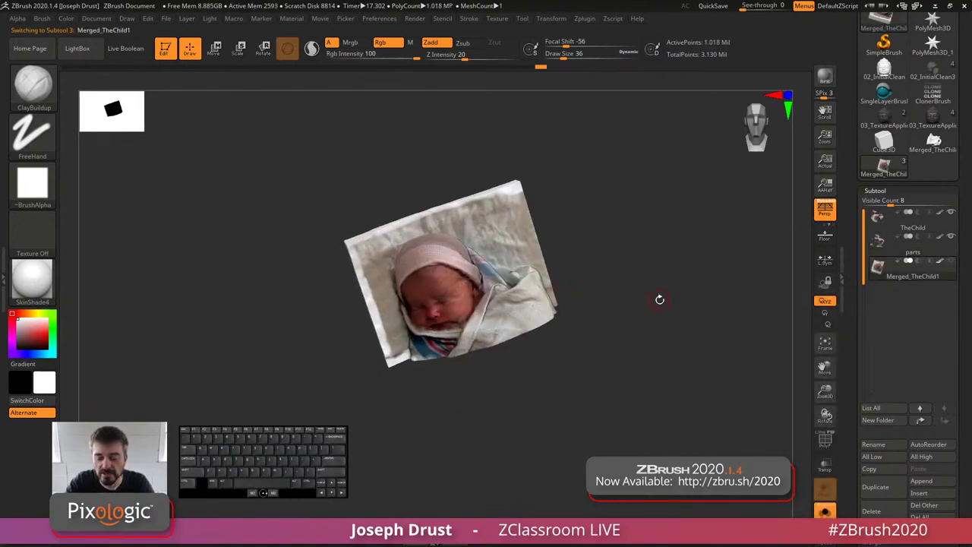
Step: Step Merged_TheChild1 back through its undo history to its uncoloured state and view it straight from the front
ctrl+click(659, 297)
ctrl+click(658, 298)
key(ctrl+z)
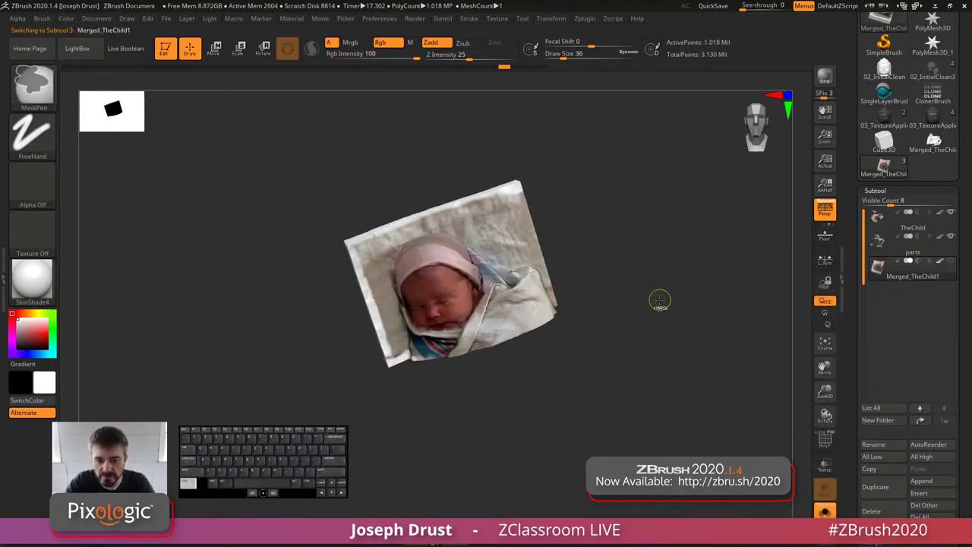
key(ctrl+z)
key(ctrl+z)
key(ctrl+z)
key(ctrl+z)
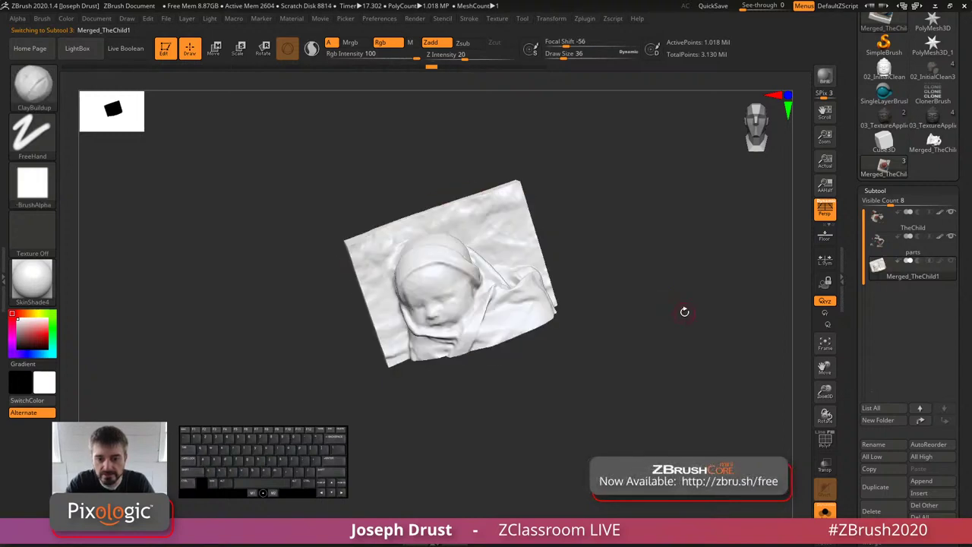
key(ctrl+z)
key(ctrl+z)
key(ctrl+z)
key(ctrl+z)
shift+drag(664, 319, 728, 317)
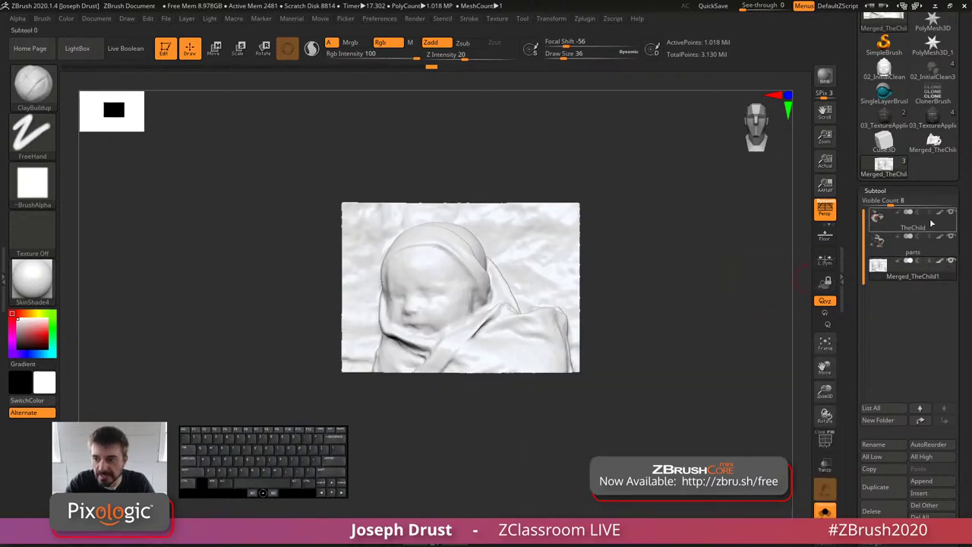
Step: Review the projection settings and compare the TheChild and parts source subtools with Merged_TheChild1
mouse_move(944, 218)
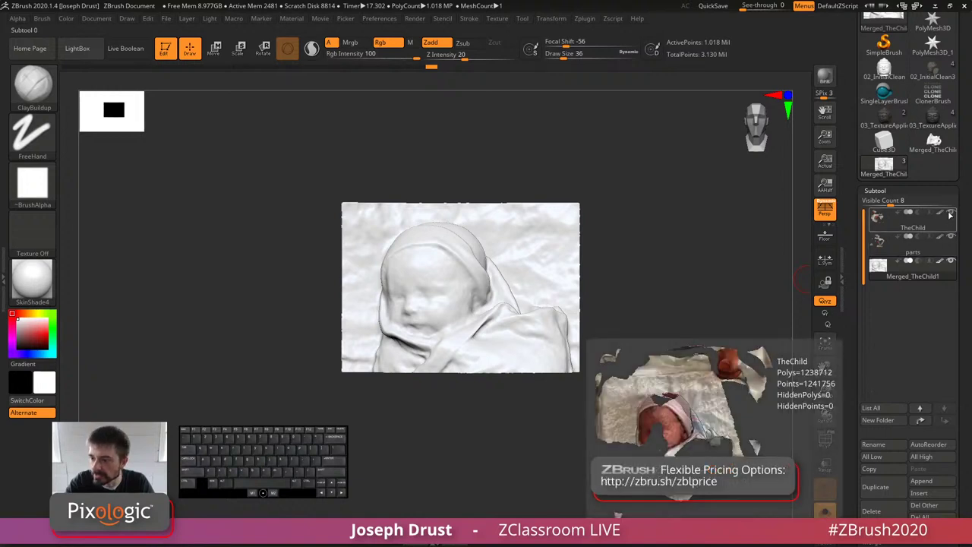
scroll(873, 345, down, 5)
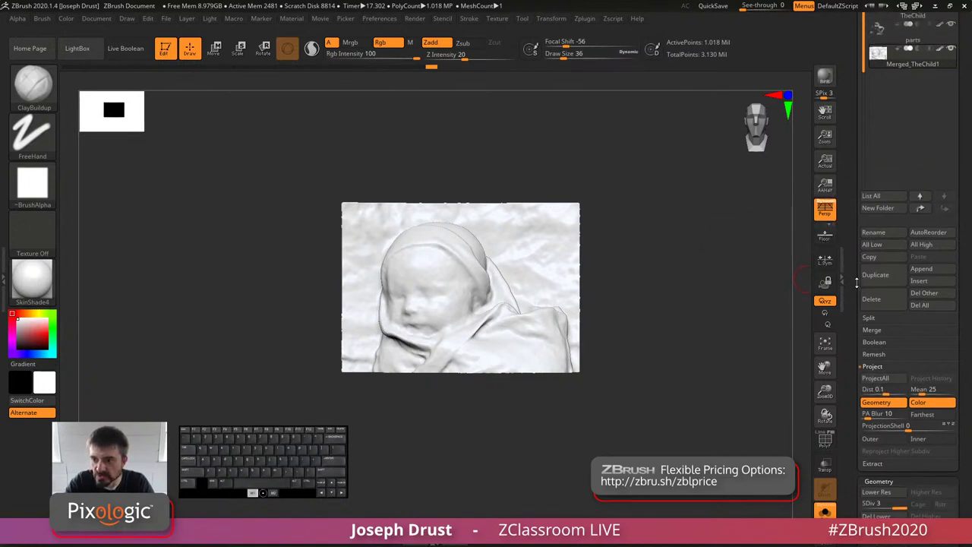
scroll(896, 190, up, 3)
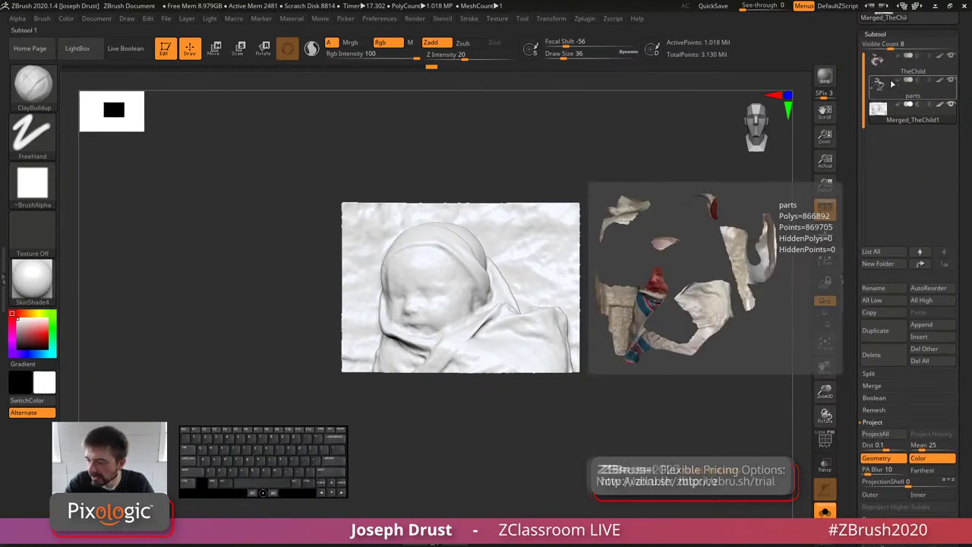
mouse_move(891, 70)
mouse_move(892, 88)
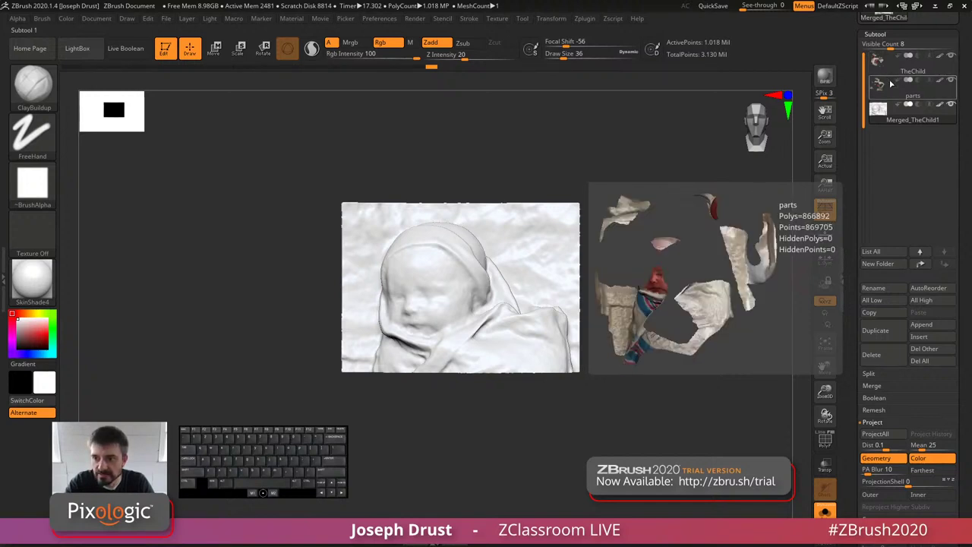
mouse_move(904, 119)
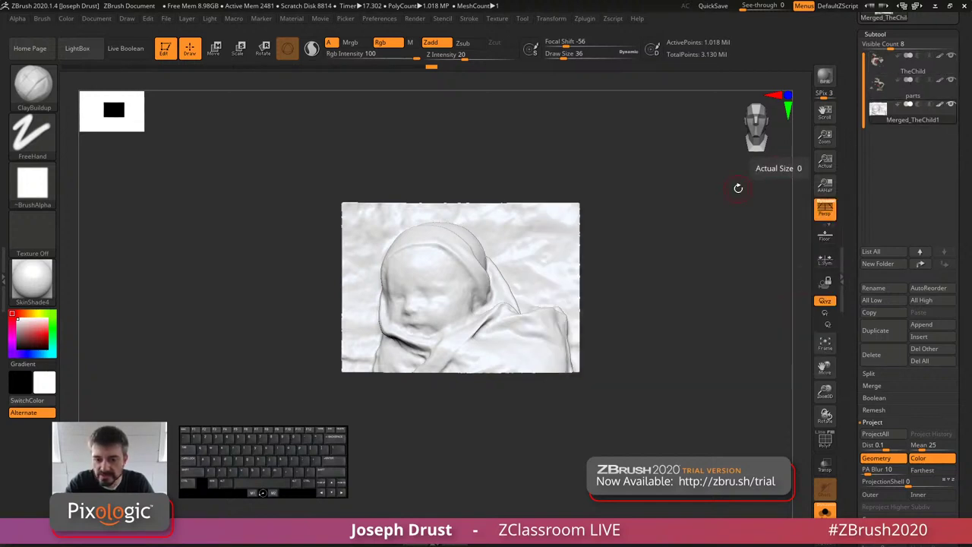
key(ctrl+shift)
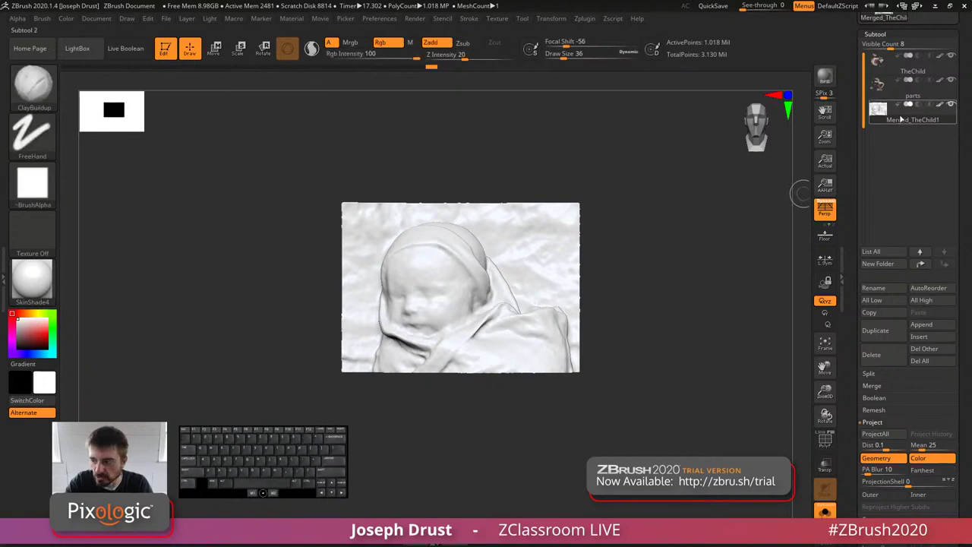
key(ctrl+shift)
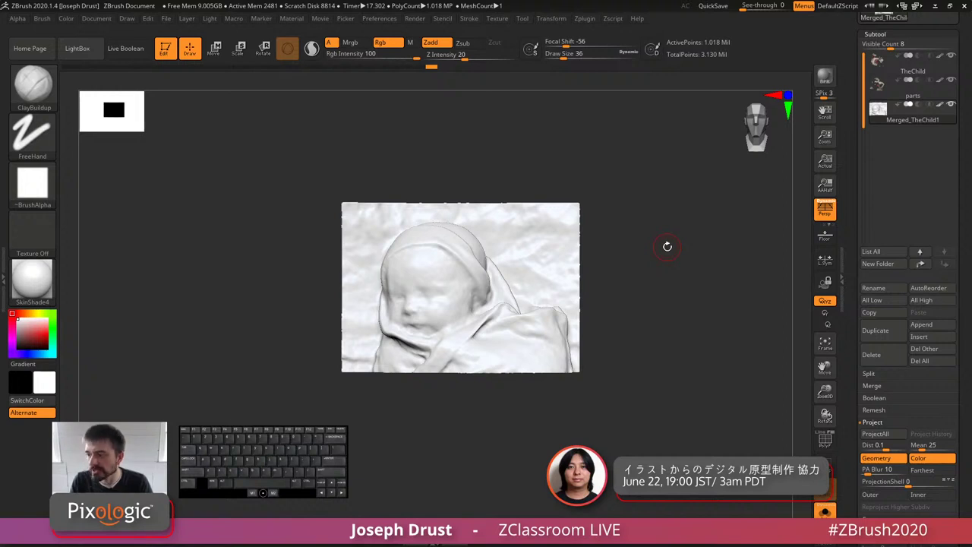
Step: Review the Undo History preferences and the project option for including undo history when saving
click(376, 19)
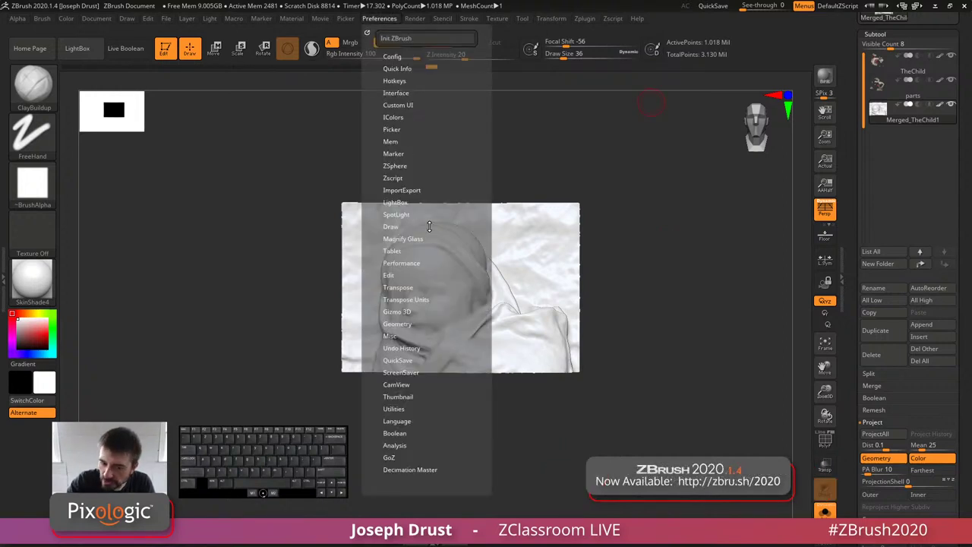
click(426, 349)
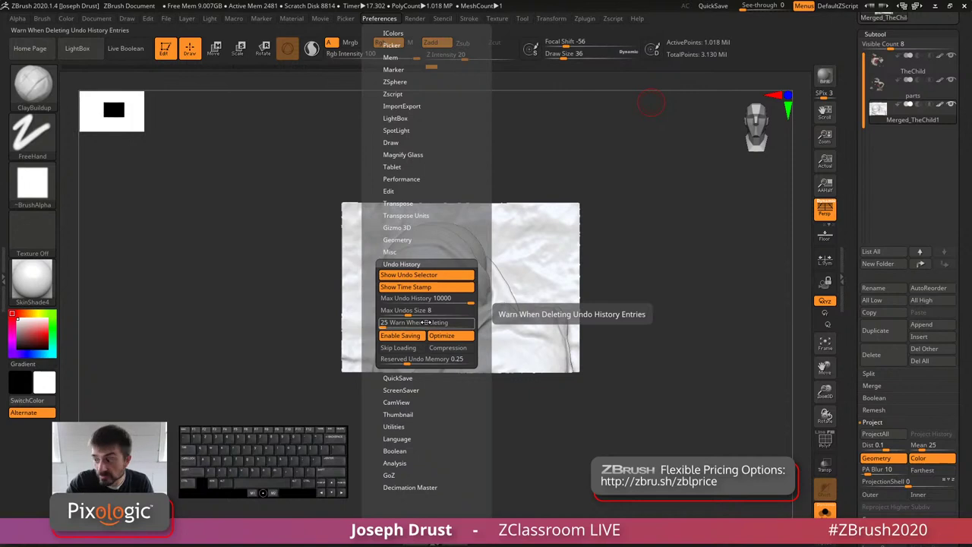
drag(854, 169, 834, 300)
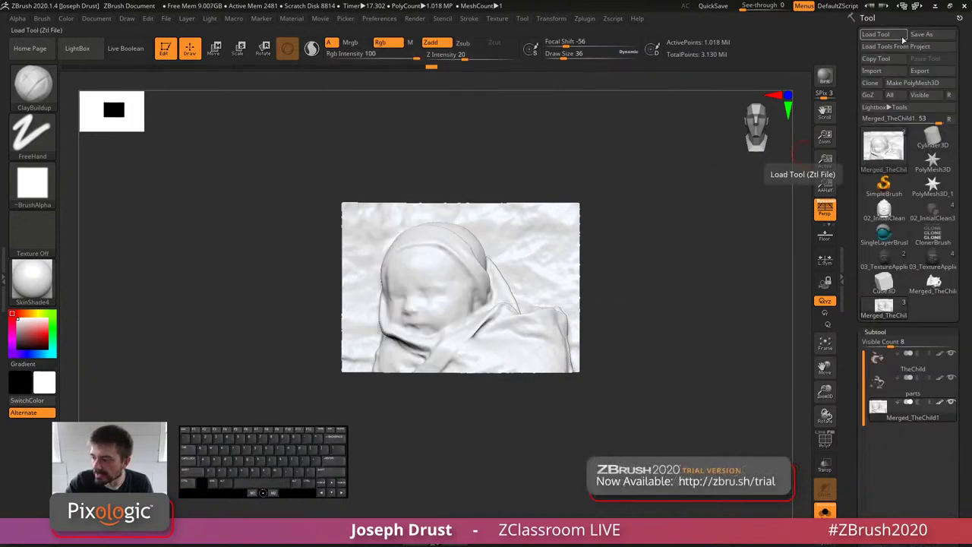
click(903, 38)
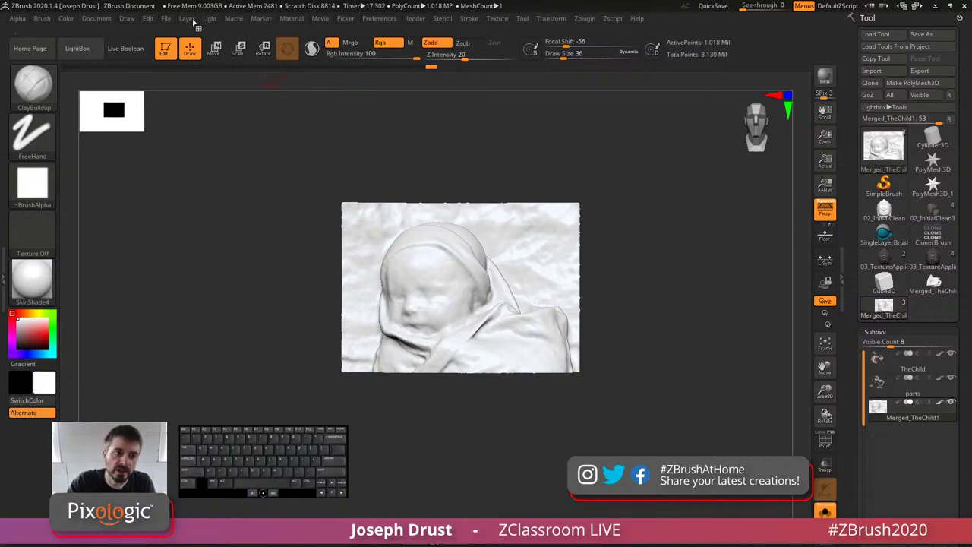
click(166, 18)
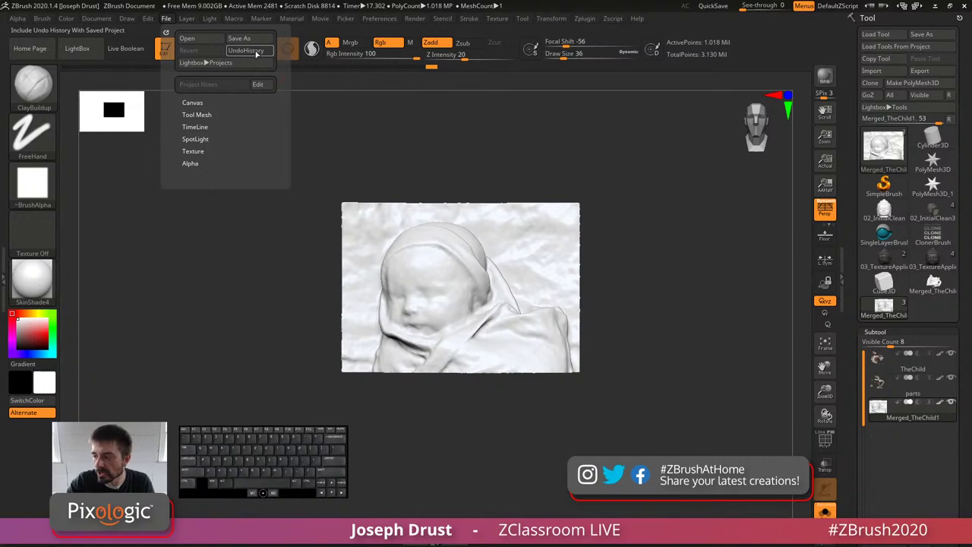
click(397, 20)
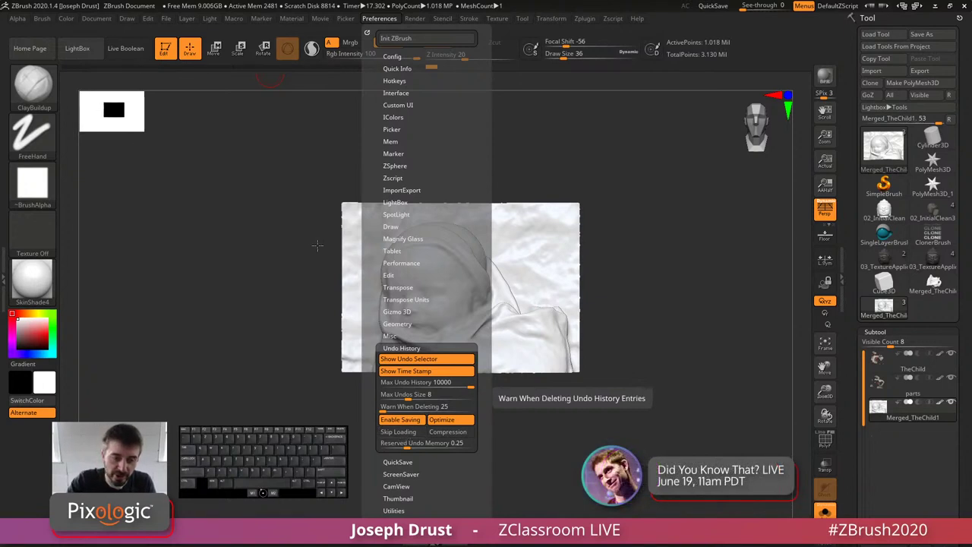
click(166, 19)
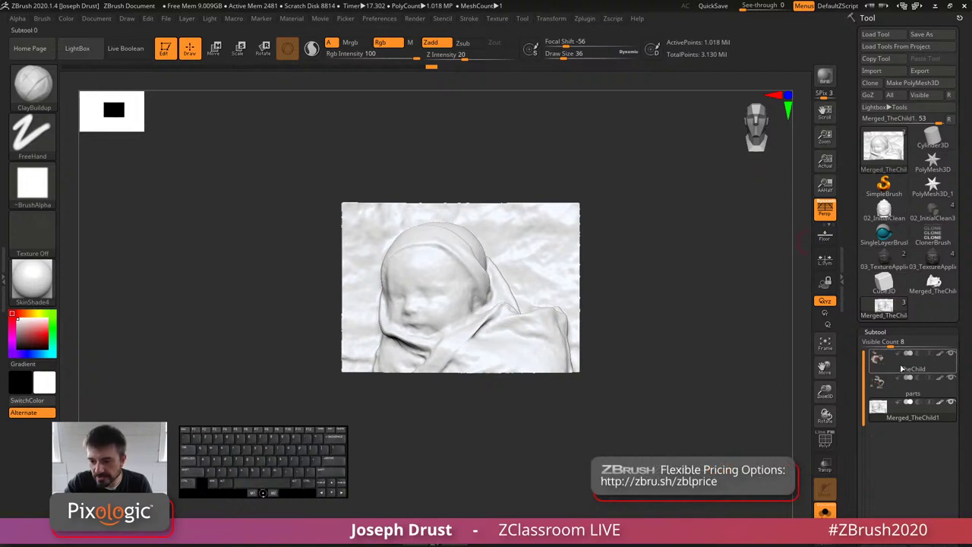
drag(847, 322, 847, 154)
mouse_move(905, 250)
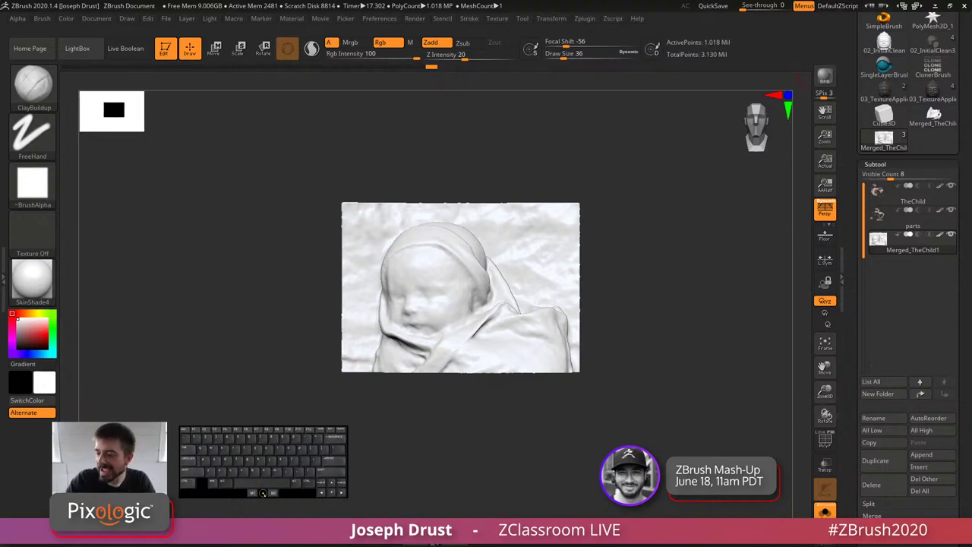
Step: Switch to the web browser and look through the #zbrushathome posts on Twitter
key(alt+Tab)
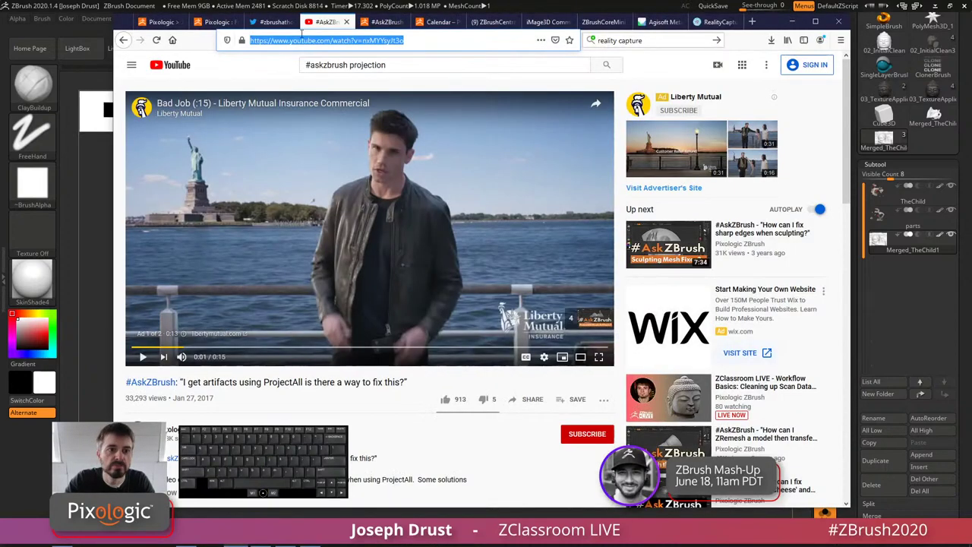
click(284, 24)
scroll(475, 264, down, 3)
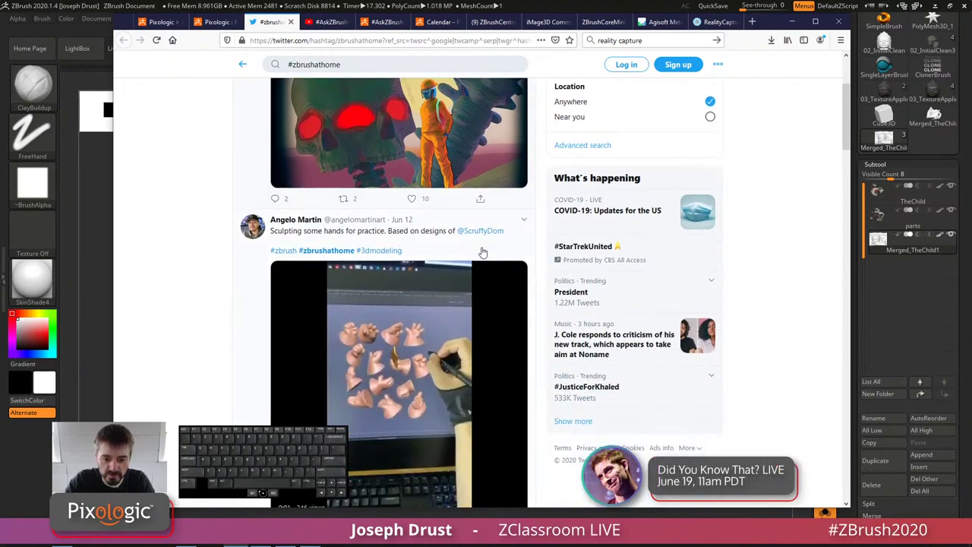
scroll(476, 265, up, 5)
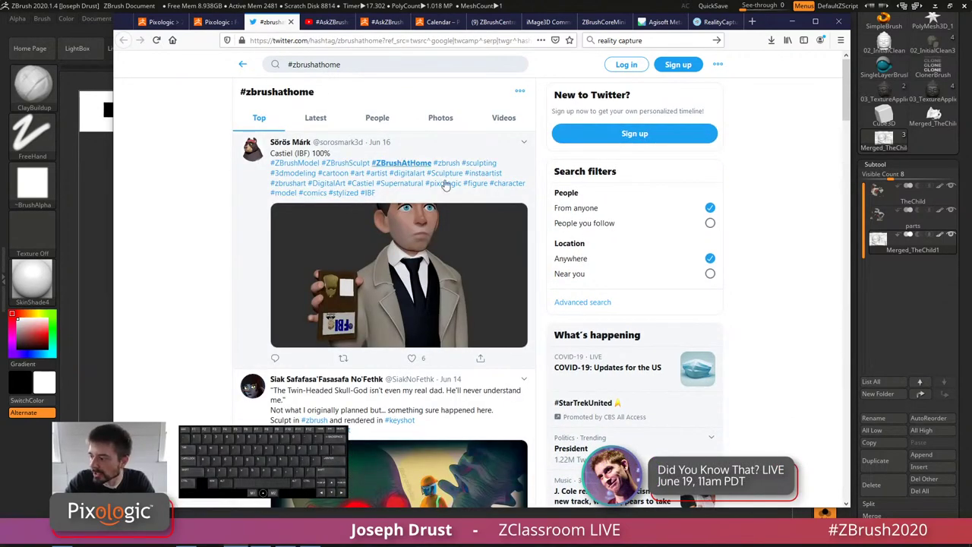
scroll(441, 189, down, 1)
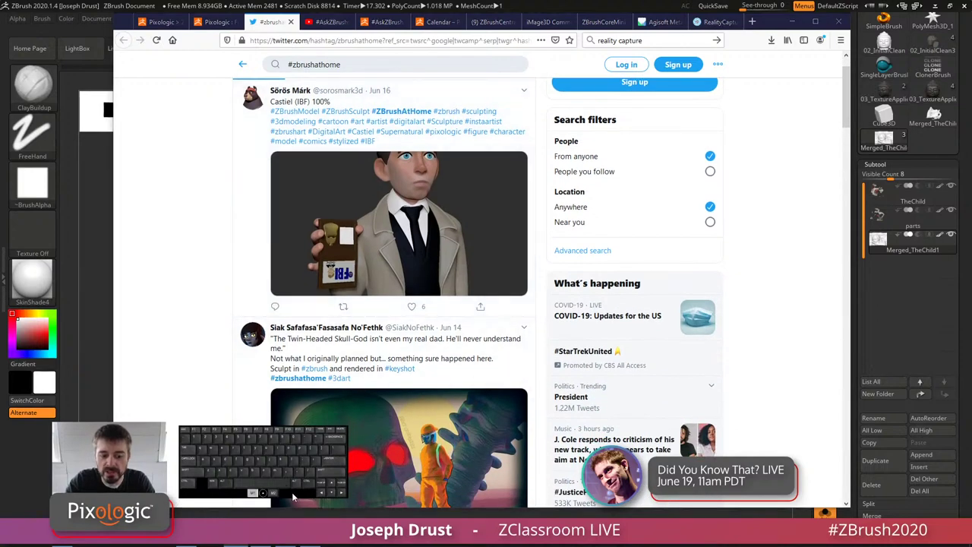
scroll(394, 168, up, 1)
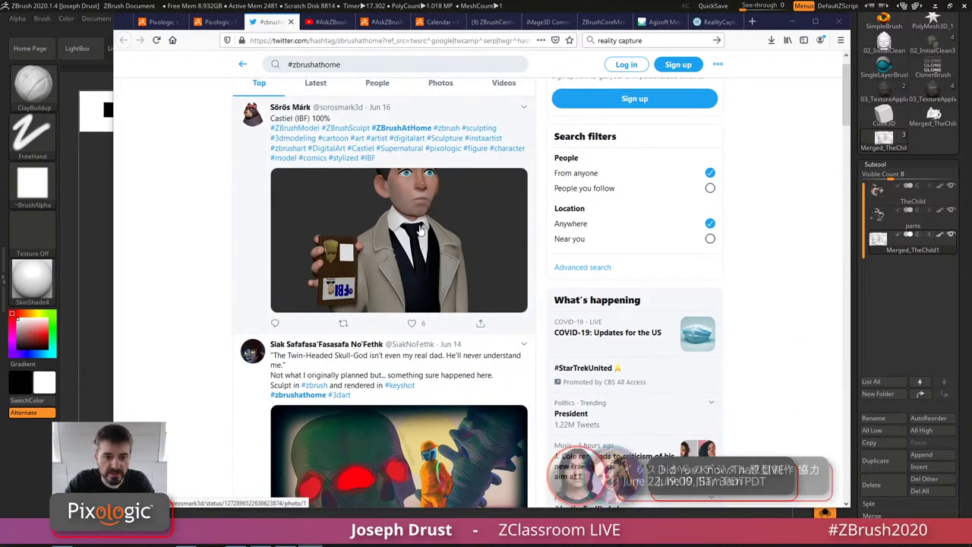
scroll(390, 220, down, 5)
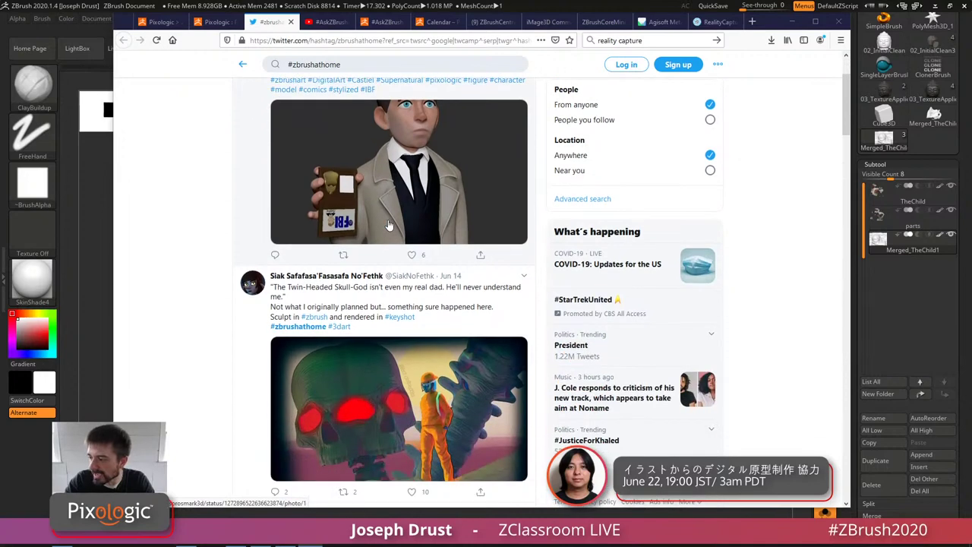
scroll(389, 225, down, 3)
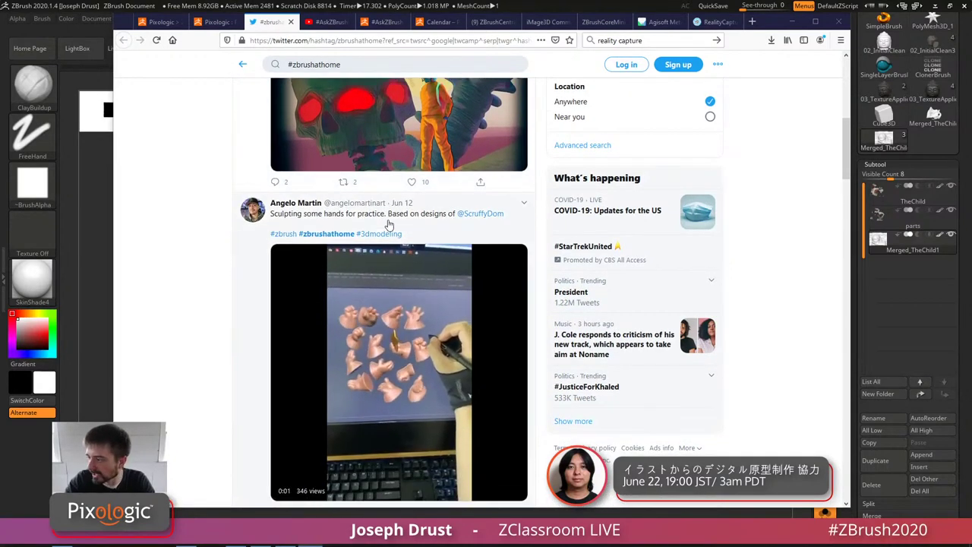
scroll(389, 226, up, 6)
scroll(388, 225, up, 2)
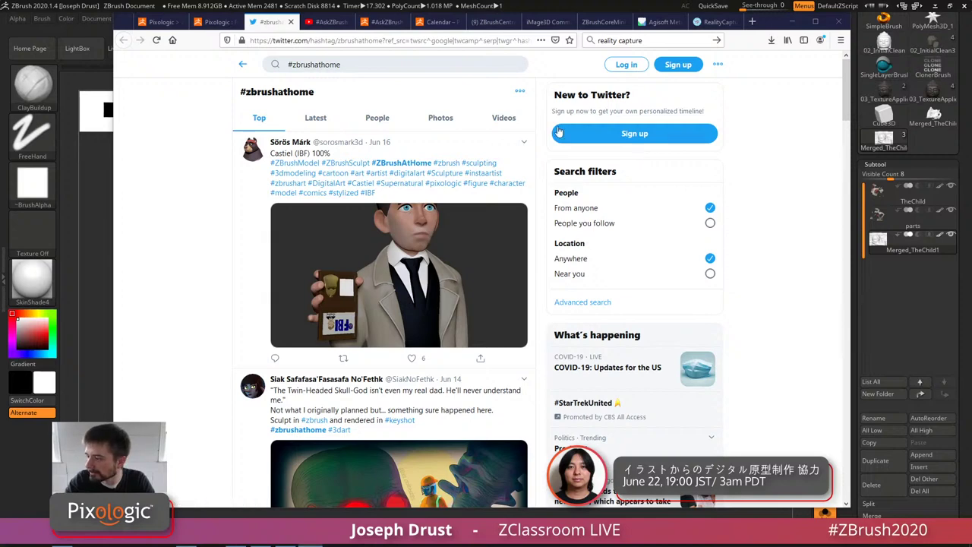
Step: Look over the Pixologic streaming calendar, the #AskZBrush video page, and ZBrushCentral with its iMage3D Community Expo thread
click(378, 27)
click(439, 26)
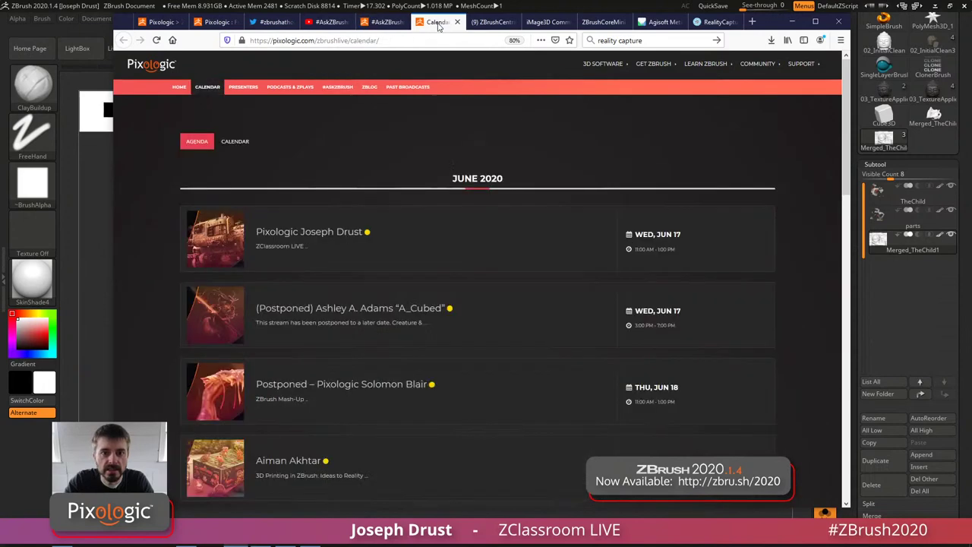
click(394, 24)
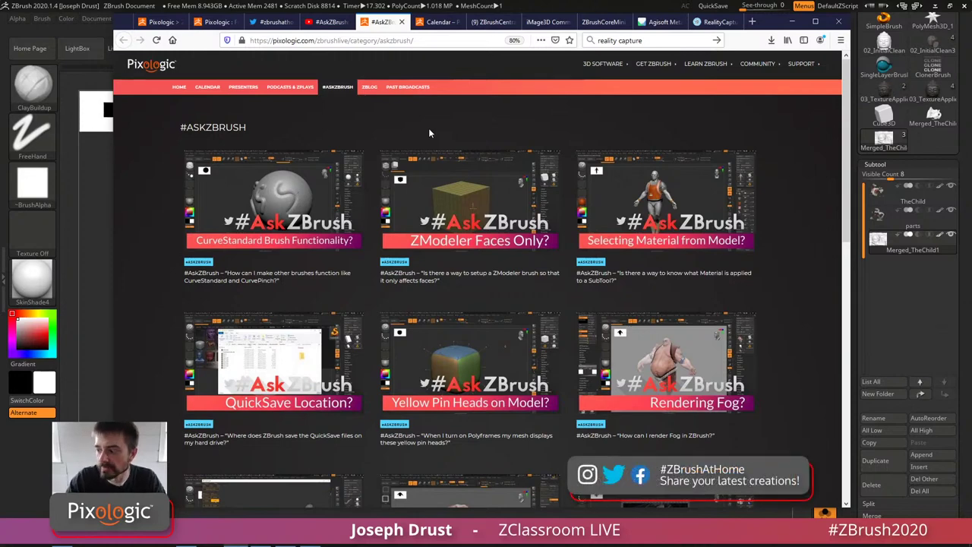
click(495, 22)
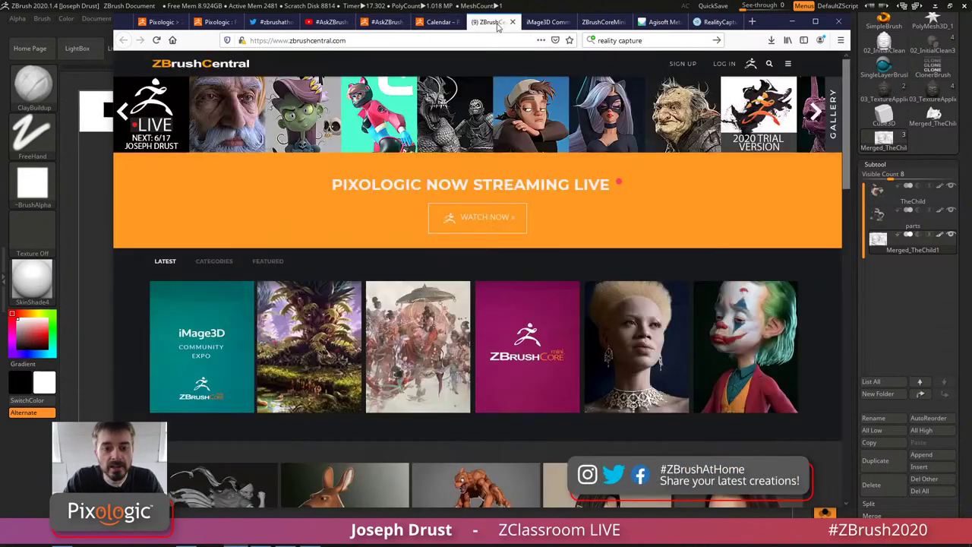
click(554, 31)
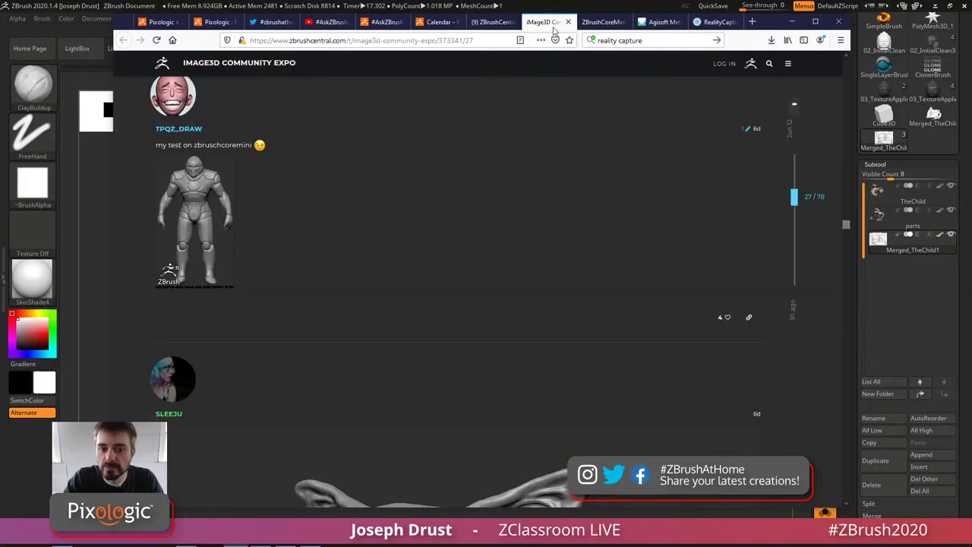
Step: Look over the ZBrushCoreMini features page and read through the ZBrushCoreMini home page
click(606, 28)
scroll(596, 232, up, 15)
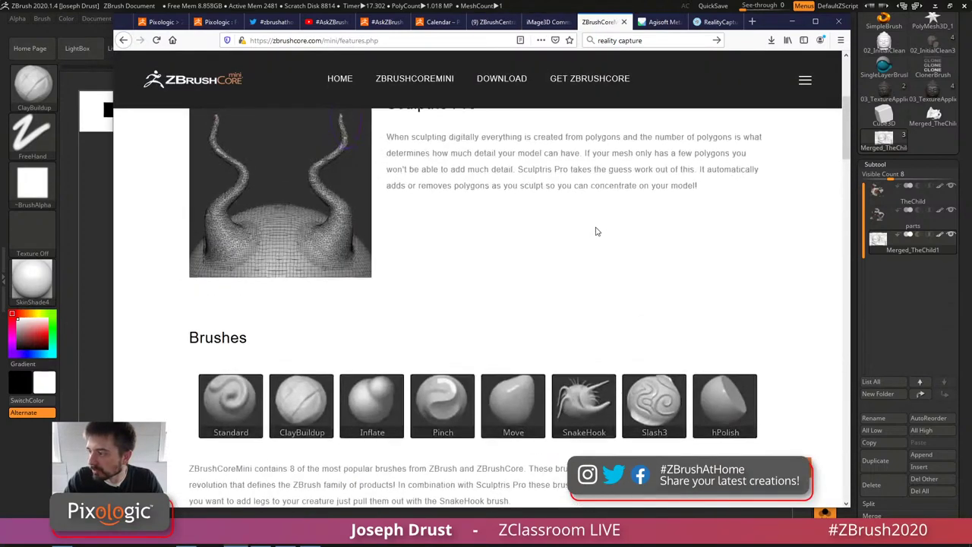
scroll(597, 231, up, 3)
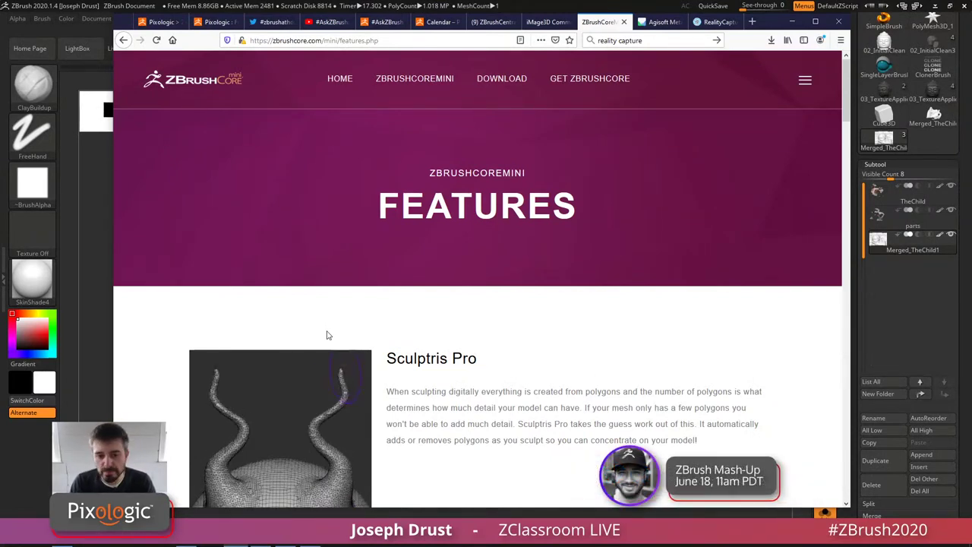
click(341, 80)
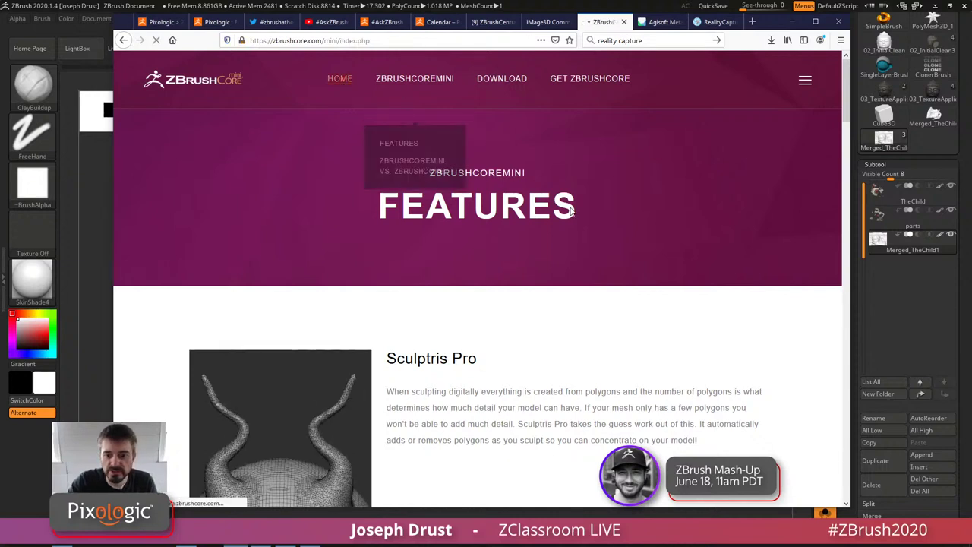
scroll(671, 269, down, 2)
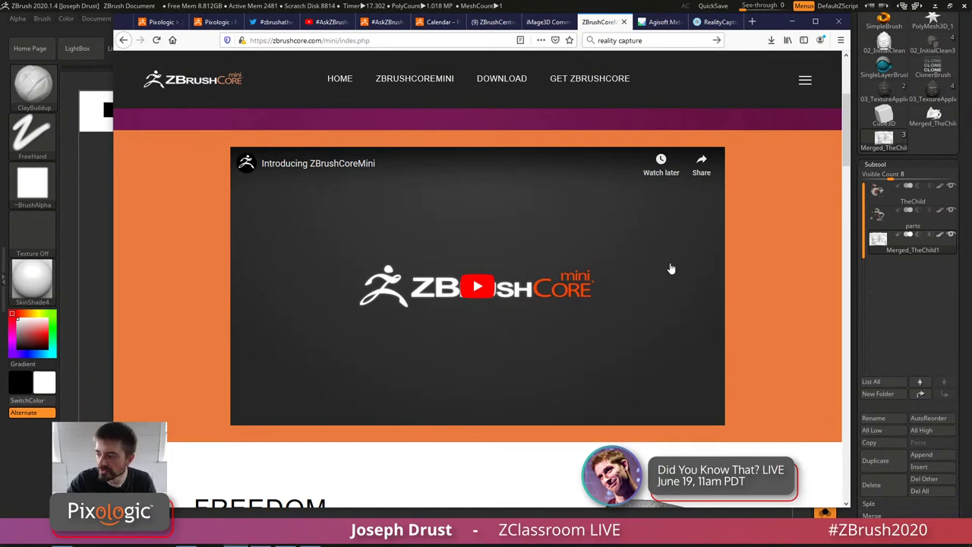
scroll(671, 269, down, 3)
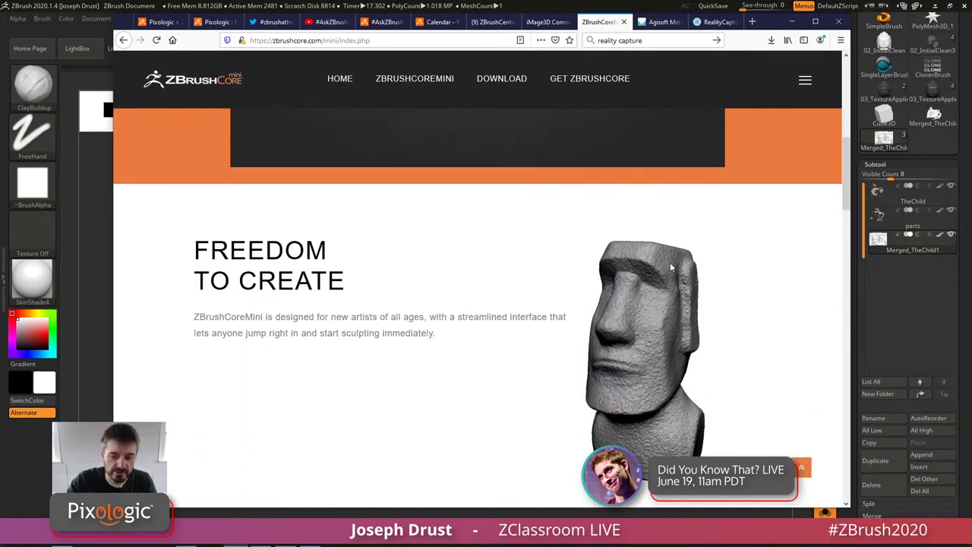
Step: Read the Freedom to Create, Freedom to Explore and Free to Download sections of the ZBrushCoreMini page, and return to its beginning
scroll(671, 268, down, 1)
scroll(671, 268, down, 5)
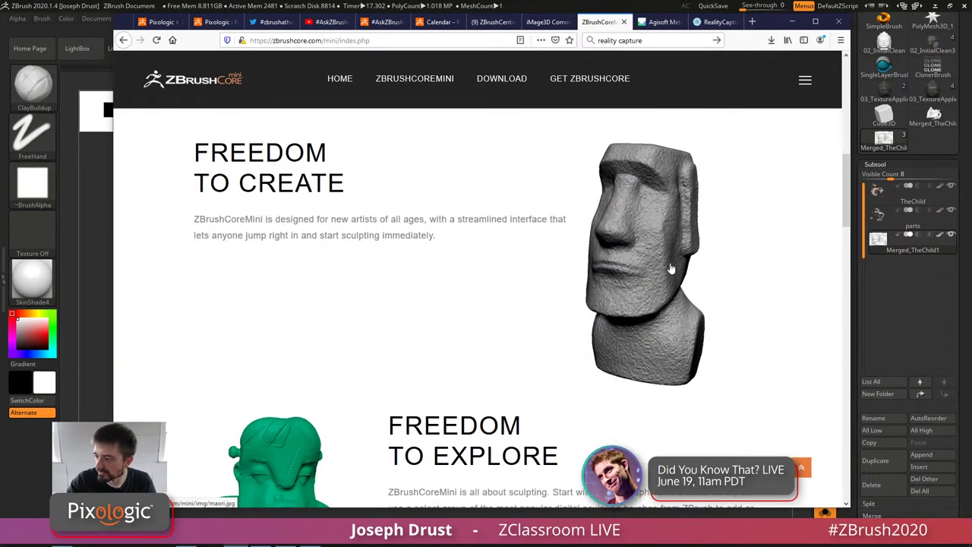
scroll(671, 268, down, 5)
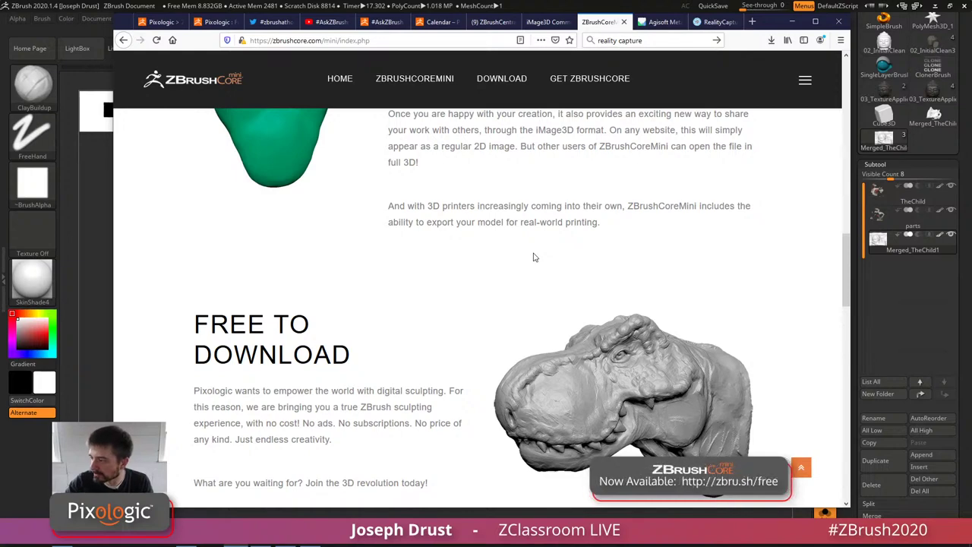
scroll(507, 278, up, 15)
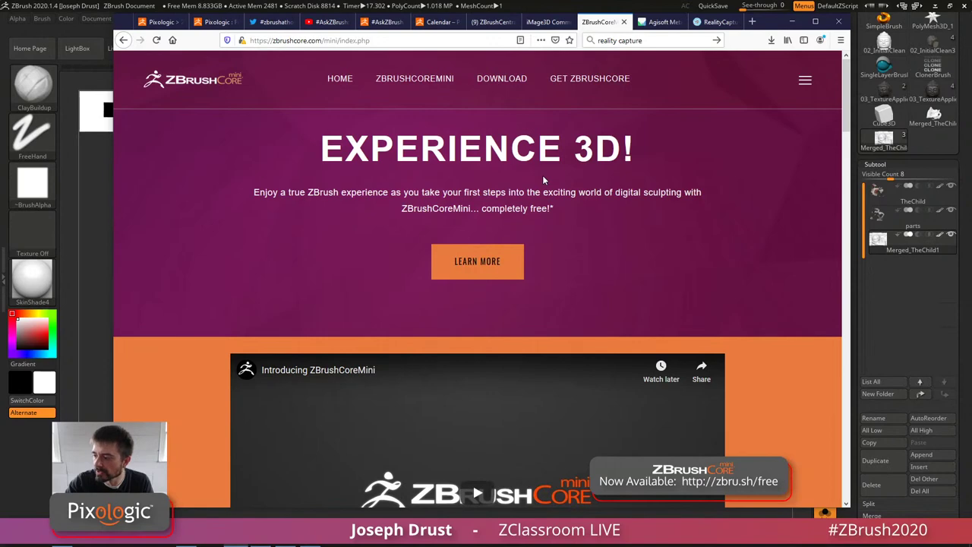
Step: Review the iMage3D Community Expo thread on ZBrushCentral from its opening post through the first community reply
click(547, 21)
scroll(436, 204, up, 15)
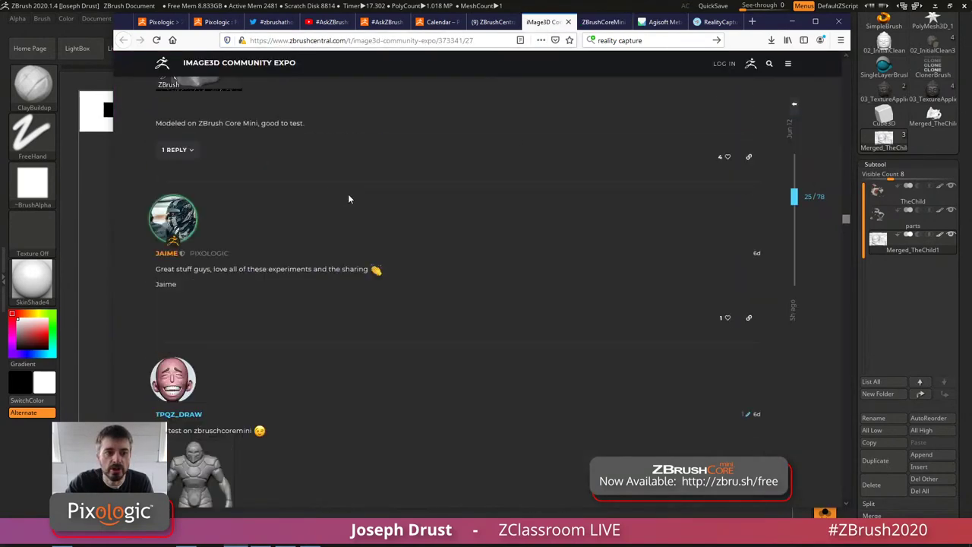
drag(844, 133, 844, 82)
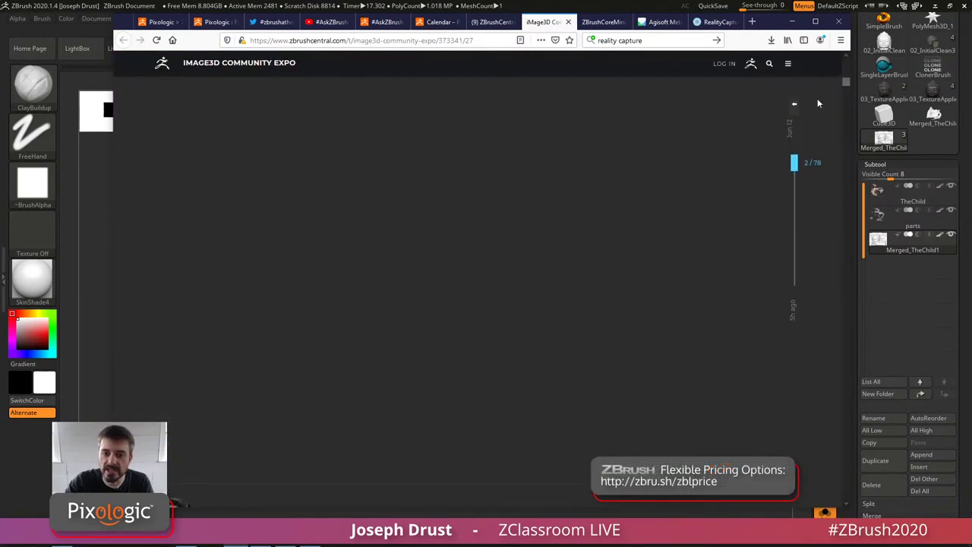
scroll(587, 229, up, 5)
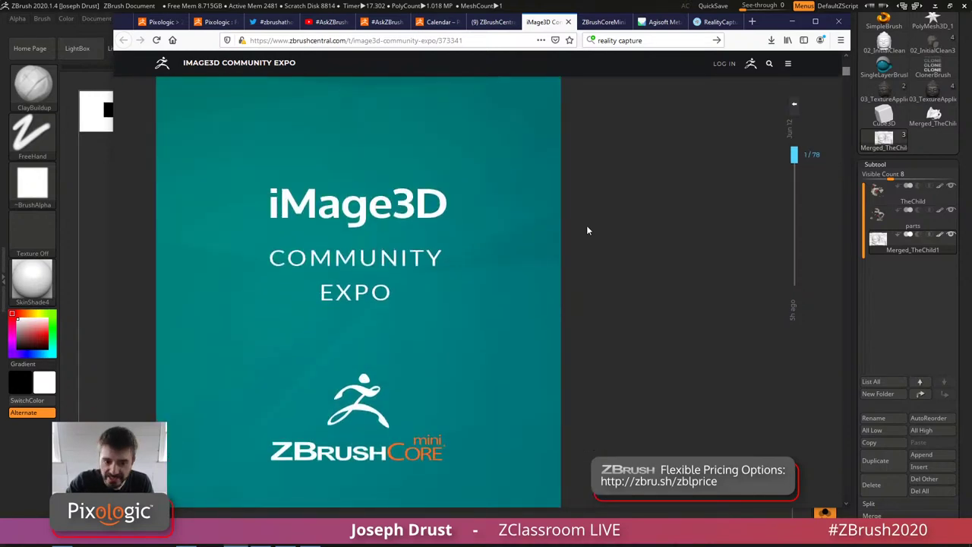
scroll(587, 230, down, 10)
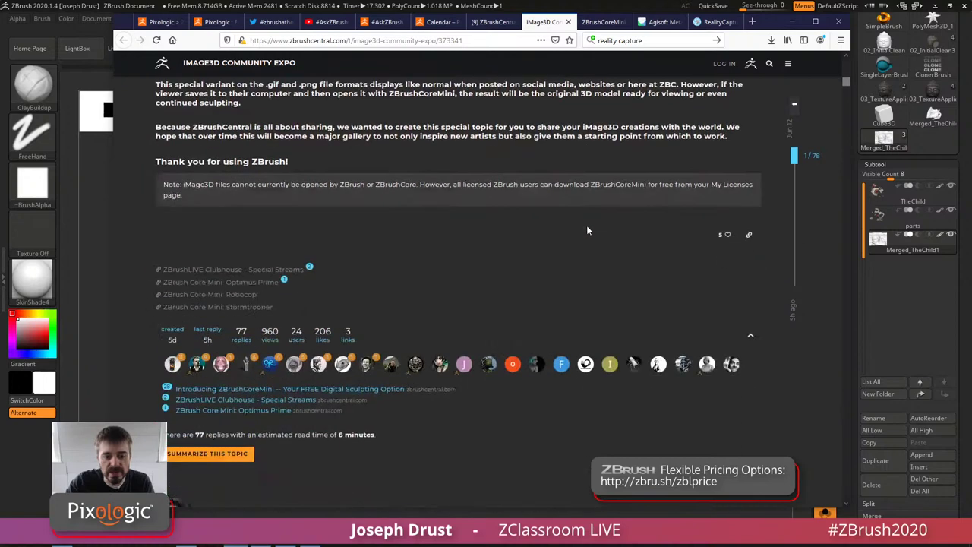
scroll(587, 228, down, 5)
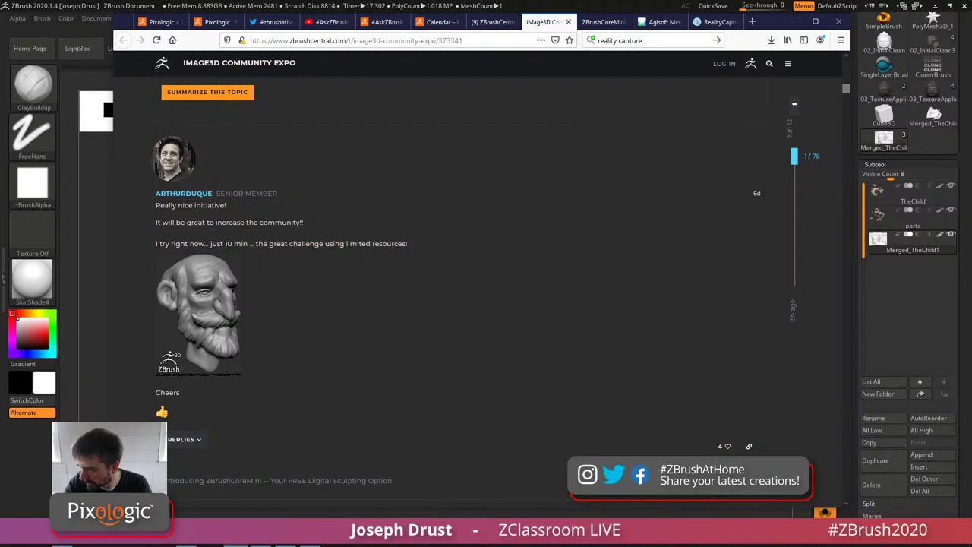
Step: Switch back to ZBrush, select the parts subtool and turn on its texture map
click(792, 21)
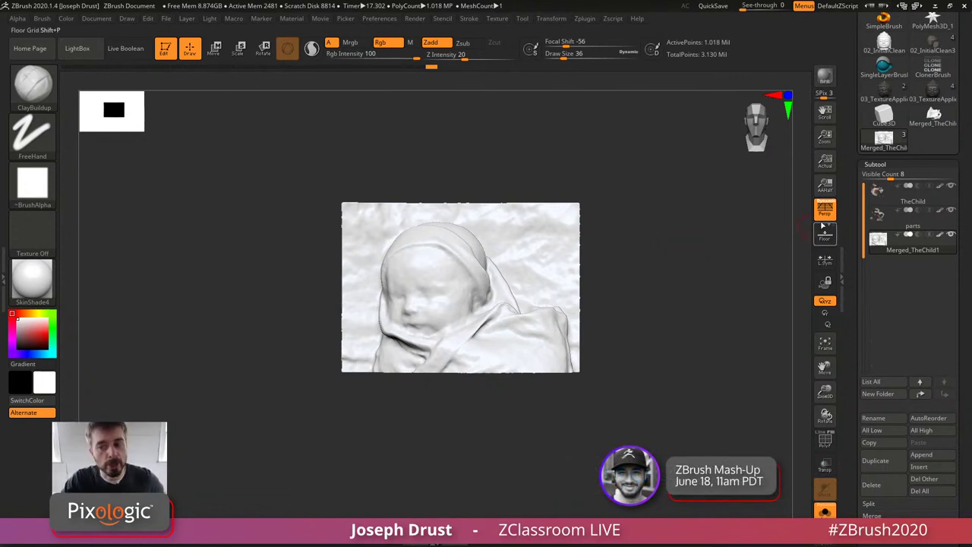
click(905, 226)
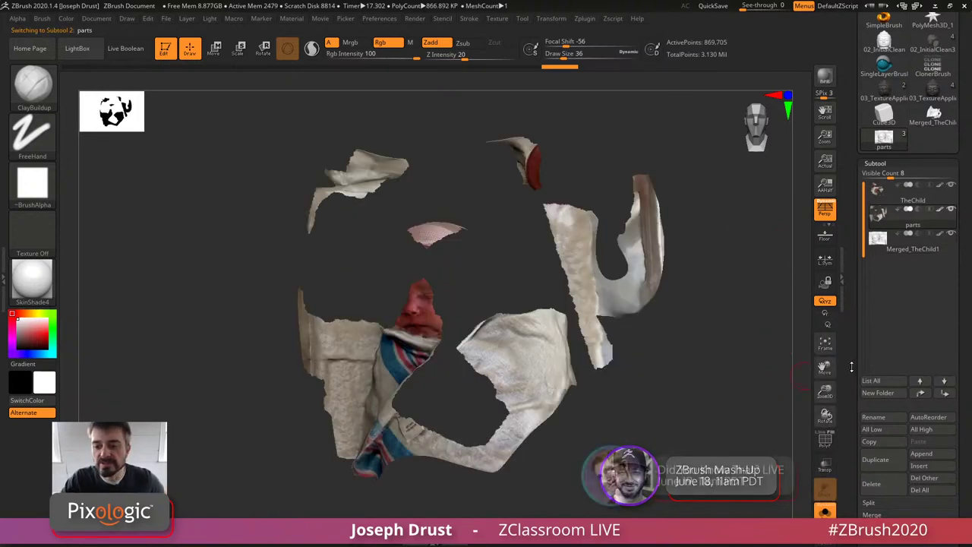
drag(840, 398, 853, 190)
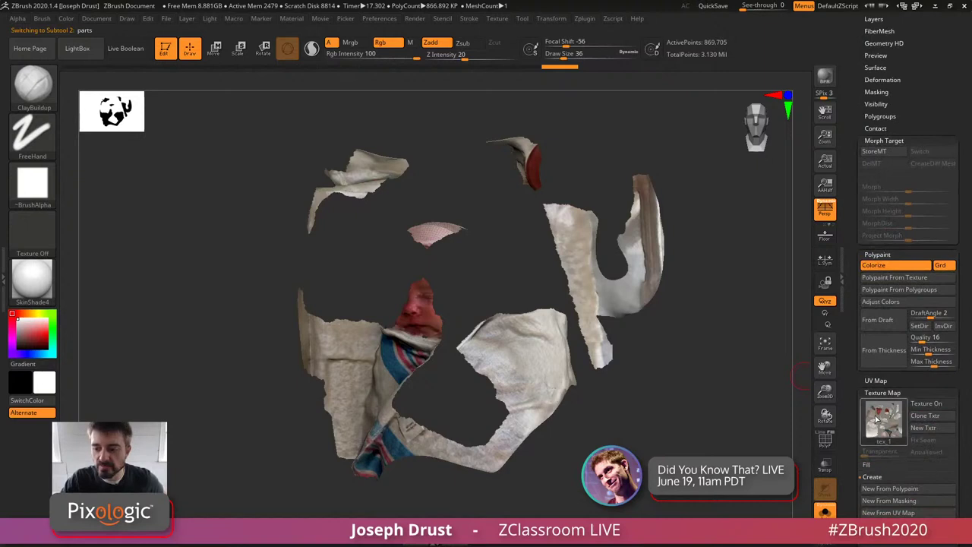
click(920, 407)
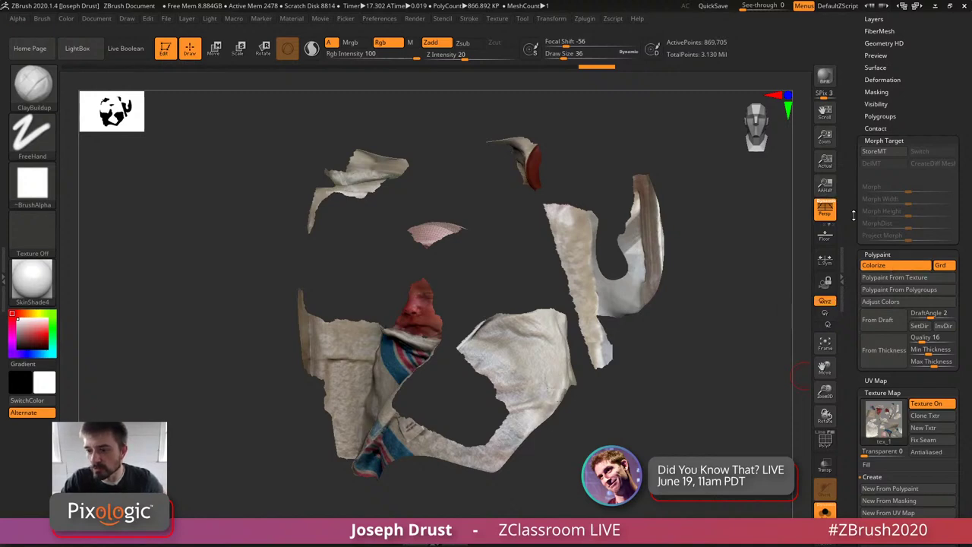
scroll(873, 242, up, 10)
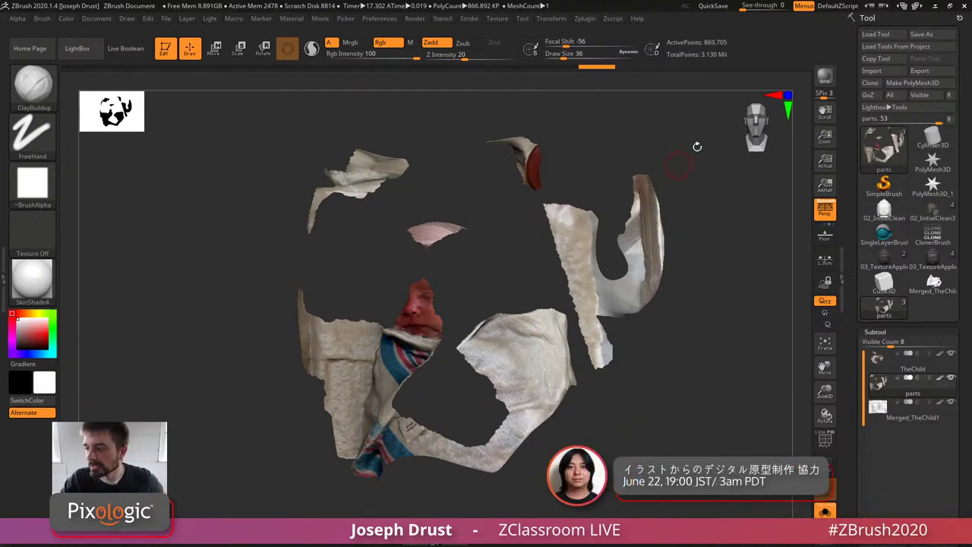